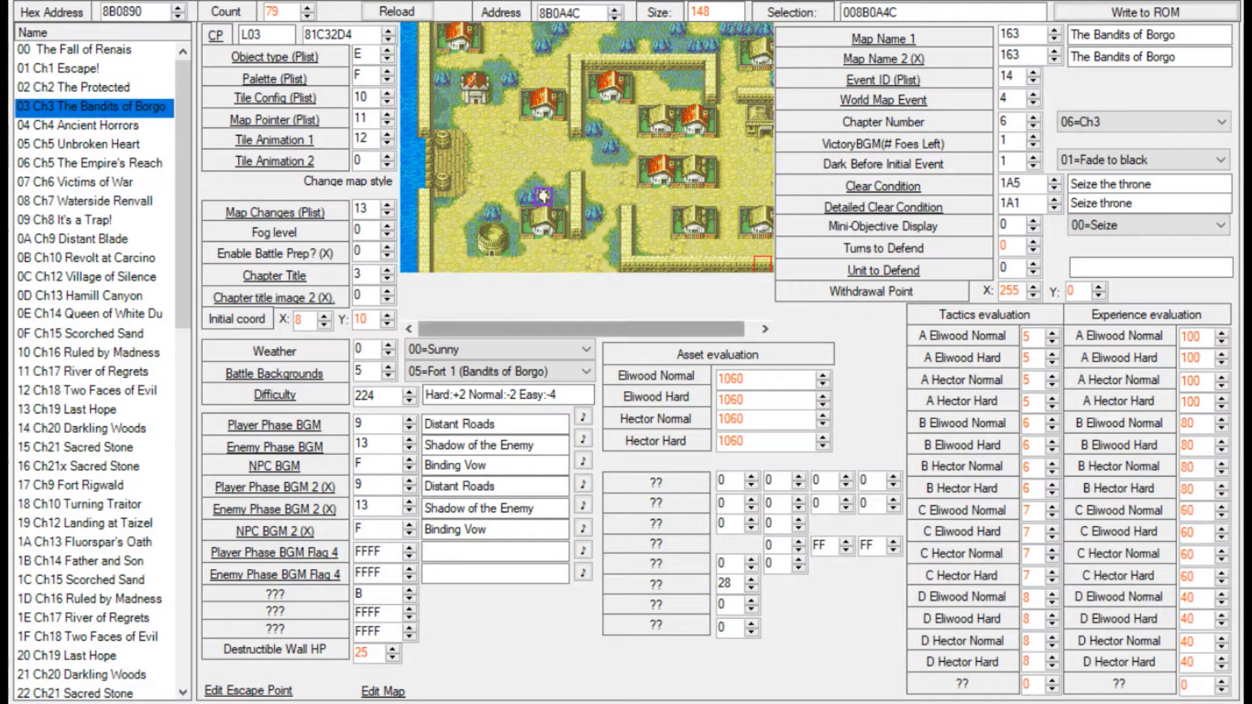
pyautogui.hscroll(1, 587, 147)
pyautogui.hscroll(-1, 587, 147)
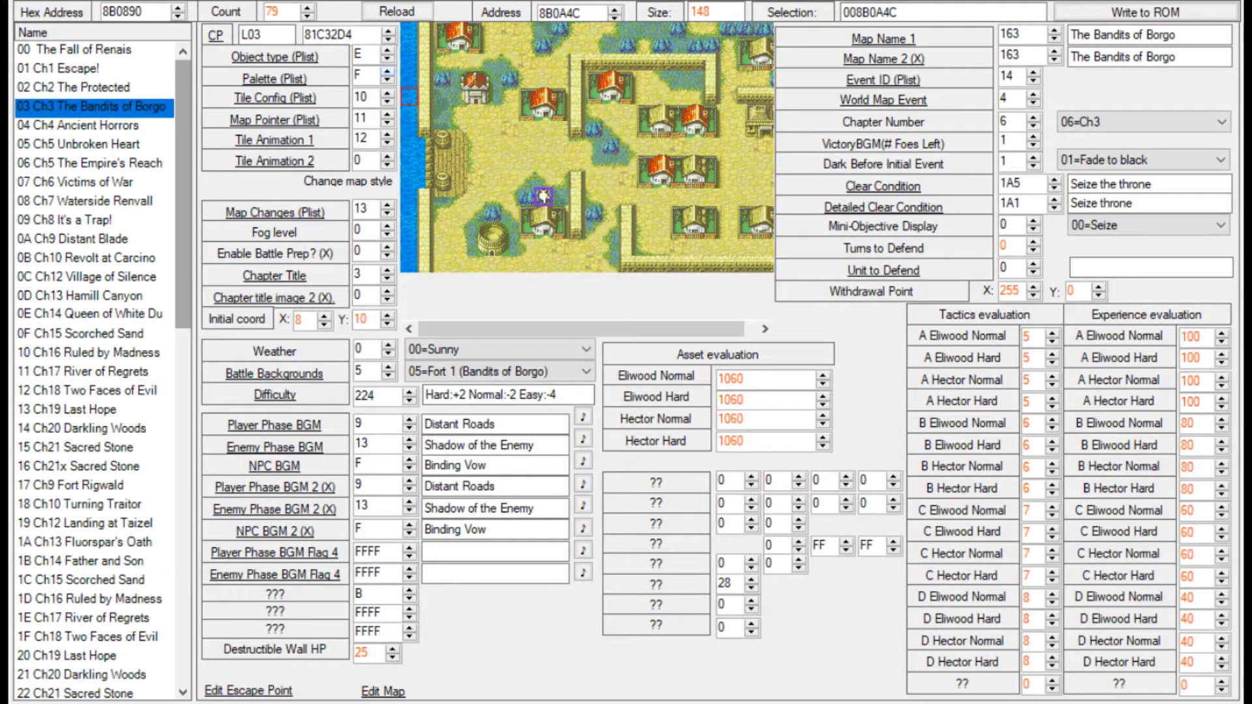
# Try other palette values for the Ch3 The Bandits of Borgo map, including E, A, 12 and 14, and return the palette to F.
pyautogui.click(387, 71)
pyautogui.click(387, 80)
pyautogui.press('Down')
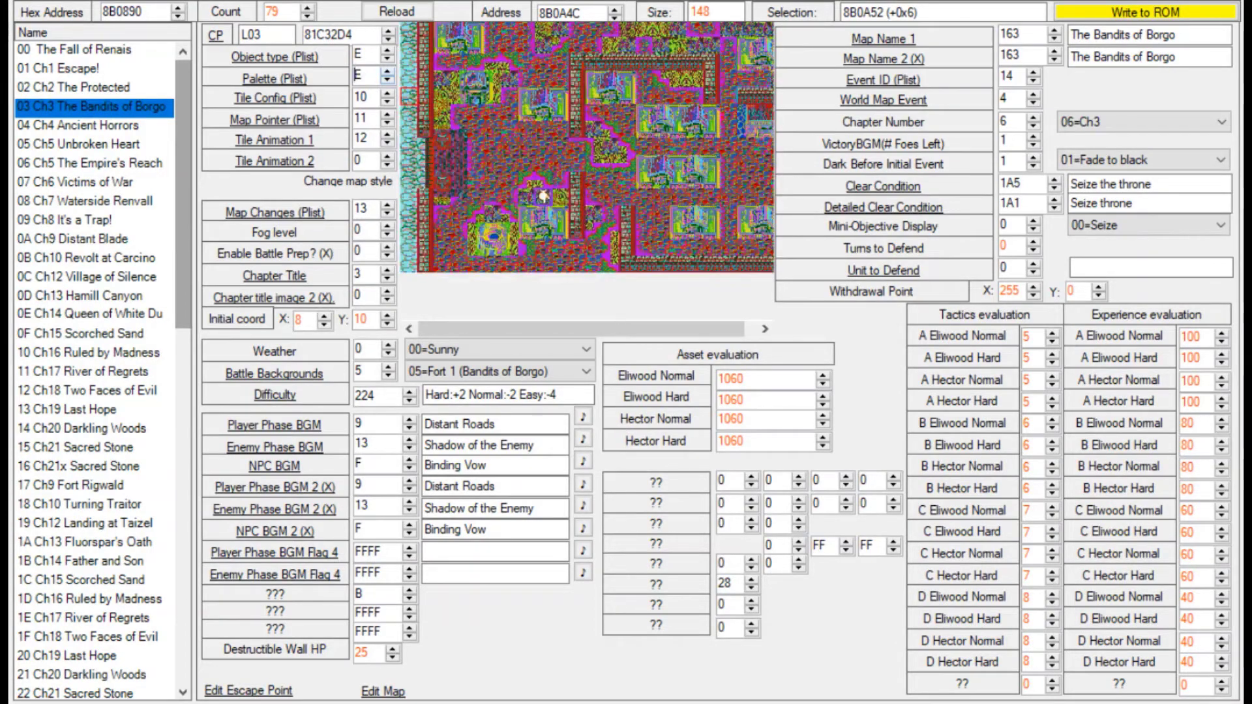
pyautogui.press('Down')
pyautogui.press('Down')
pyautogui.press('Down')
pyautogui.press('Down')
pyautogui.press('Down')
pyautogui.press('Down')
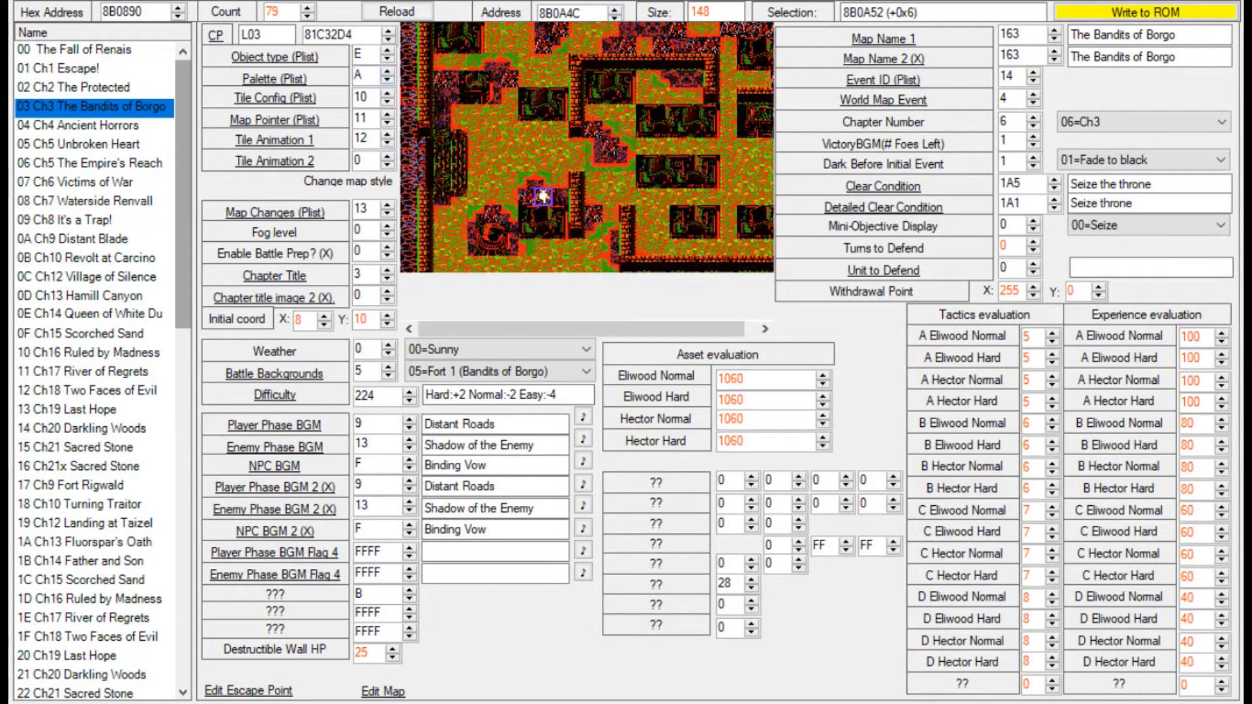
pyautogui.press('Up')
pyautogui.press('Up')
pyautogui.press('Up')
pyautogui.press('Up')
pyautogui.press('Up')
pyautogui.press('Up')
pyautogui.press('Up')
pyautogui.press('Up')
pyautogui.press('Up')
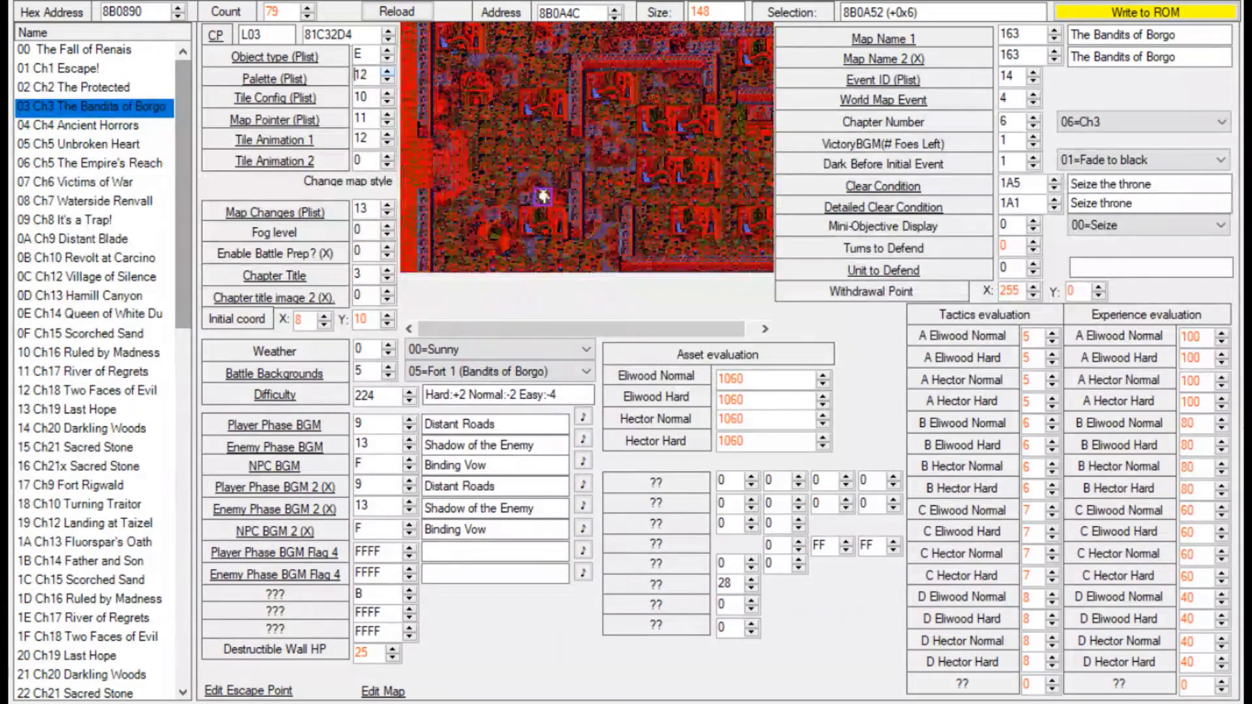
pyautogui.press('Down')
pyautogui.press('Down')
pyautogui.press('Down')
pyautogui.press('Down')
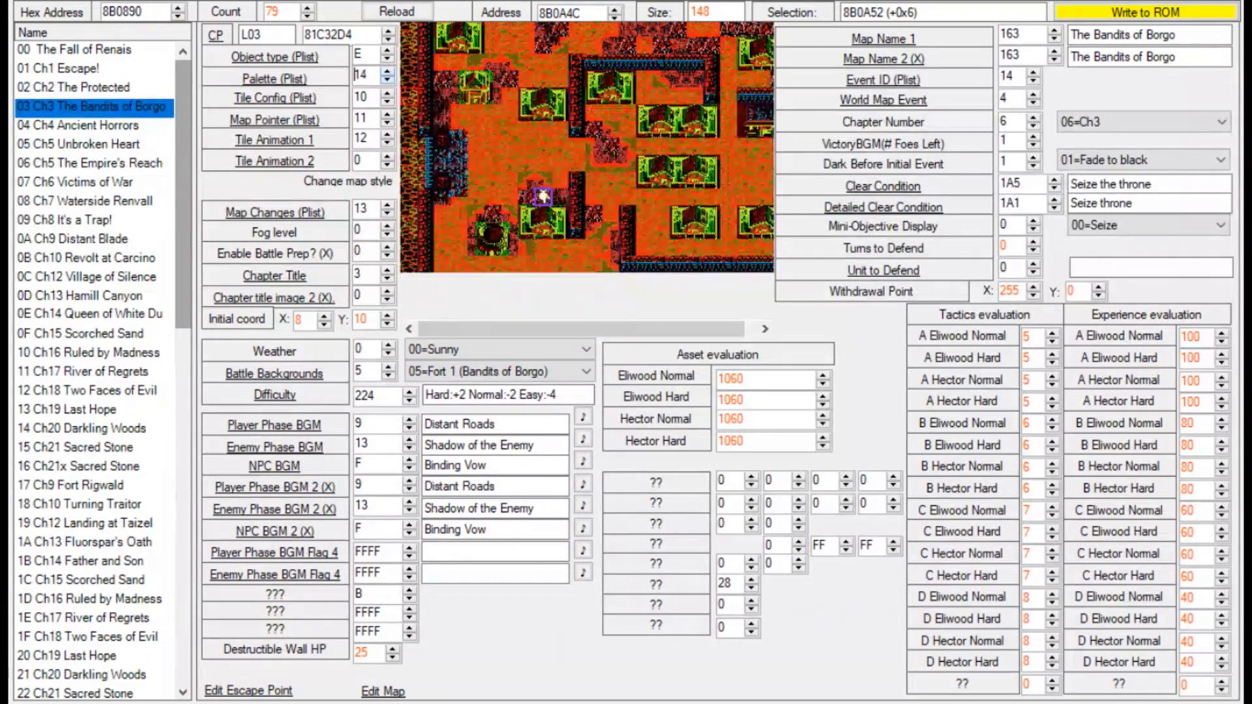
pyautogui.press('Down')
pyautogui.press('Down')
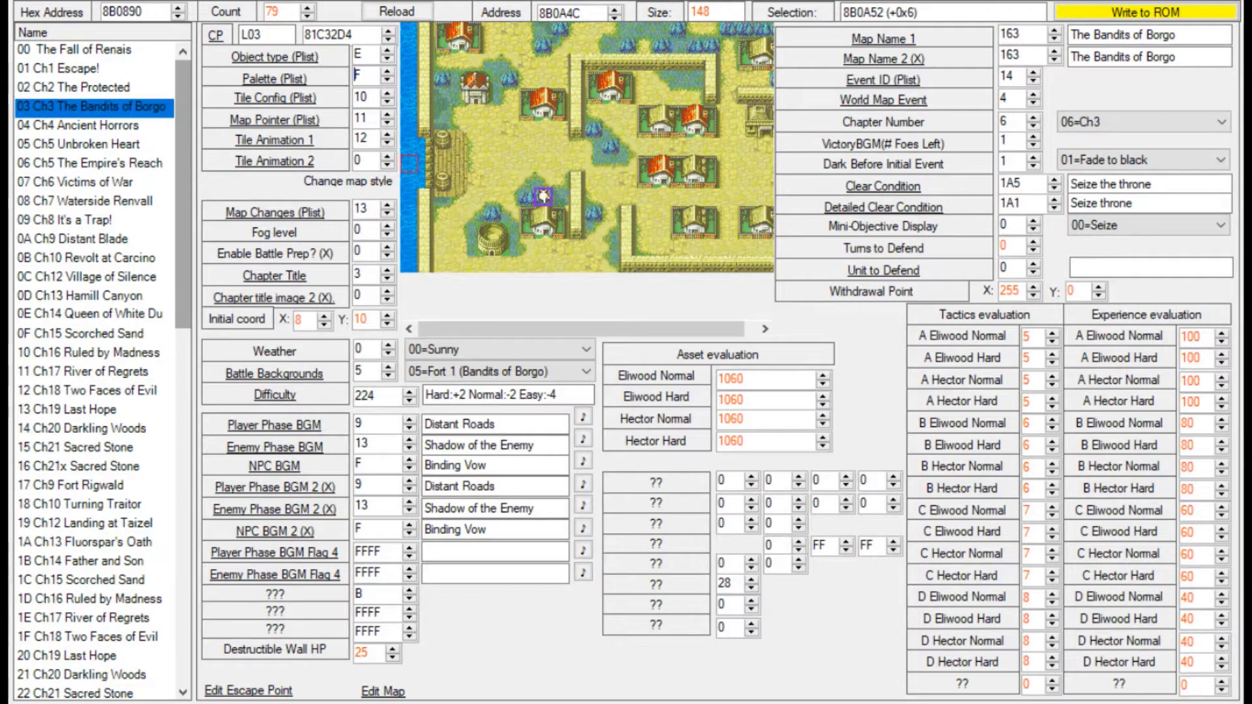
# Try neighbouring values for the map pointer, tile config and other map style settings of Ch3, and discard the changes by reselecting the chapter.
pyautogui.click(387, 114)
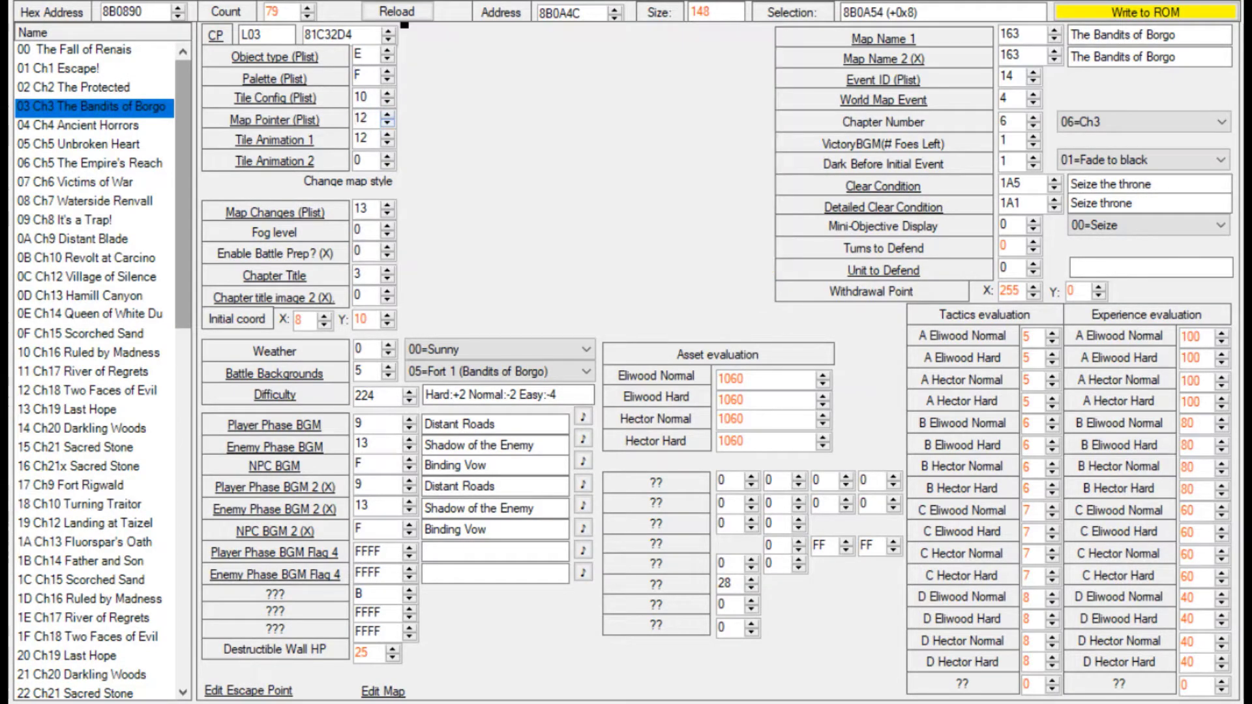
pyautogui.click(387, 123)
pyautogui.click(388, 93)
pyautogui.click(387, 102)
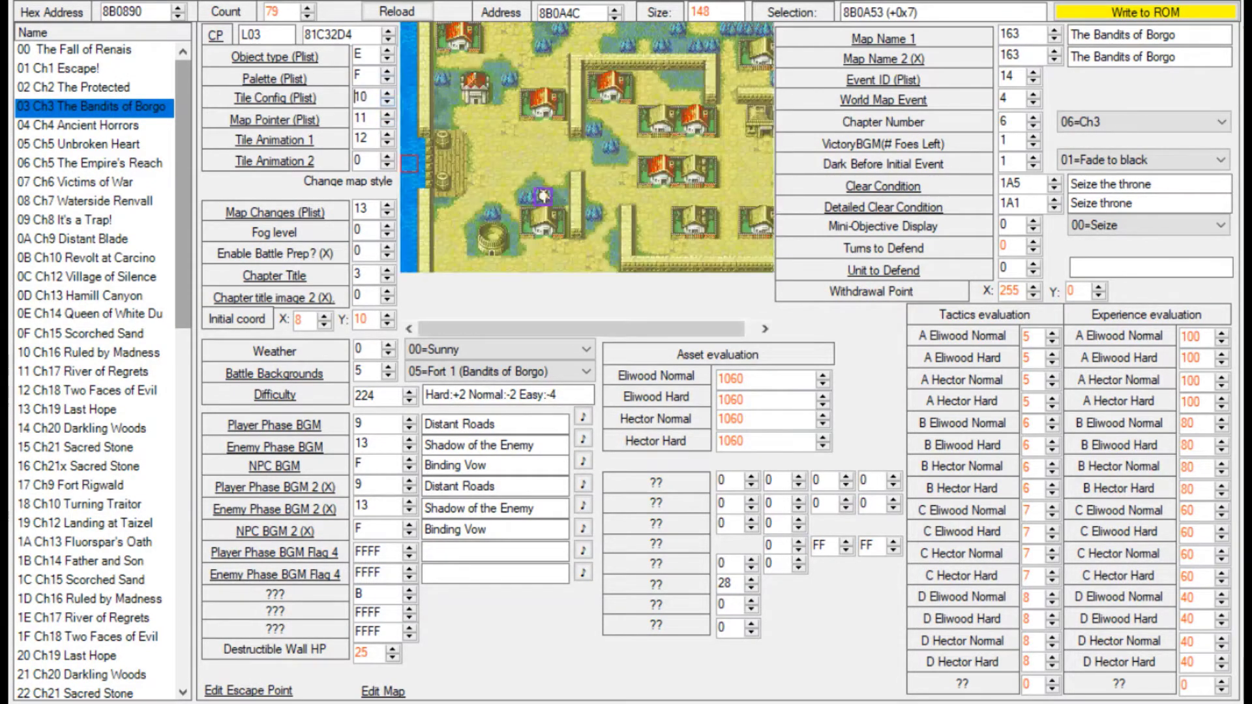
pyautogui.click(387, 71)
pyautogui.click(387, 79)
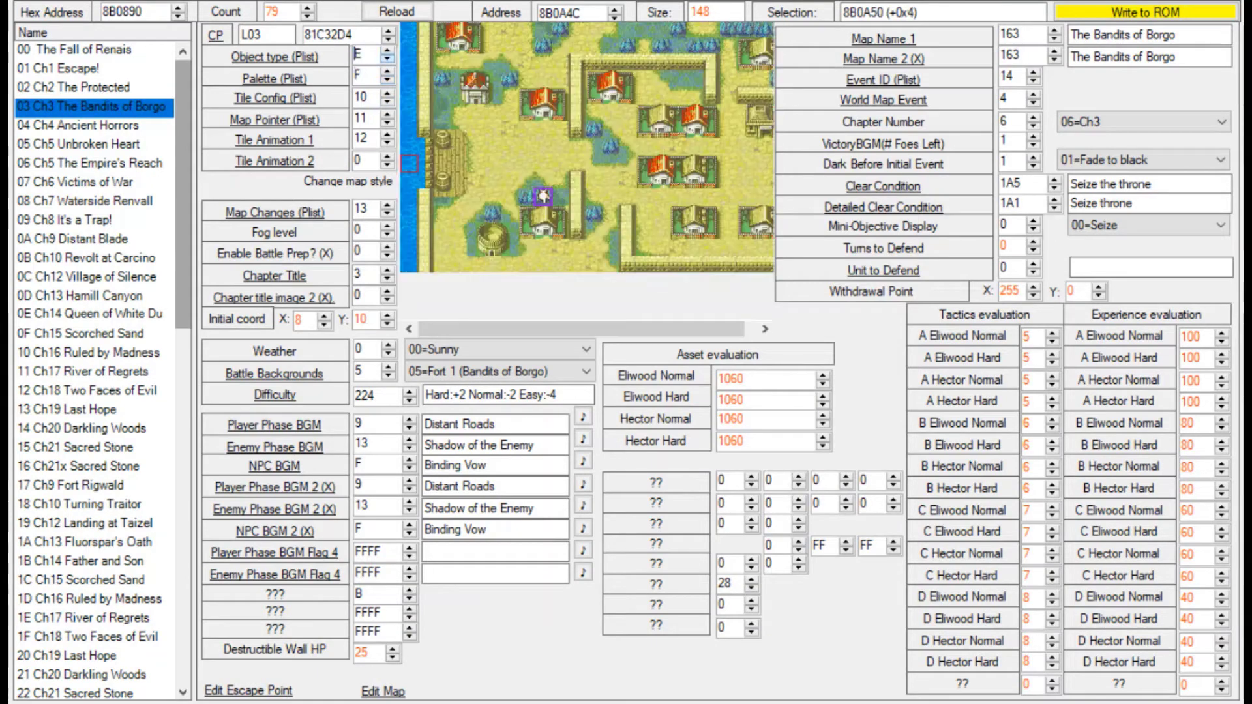
pyautogui.click(387, 134)
pyautogui.click(387, 143)
pyautogui.scroll(1, 355, 159)
pyautogui.scroll(-1, 356, 159)
pyautogui.click(140, 88)
pyautogui.click(141, 106)
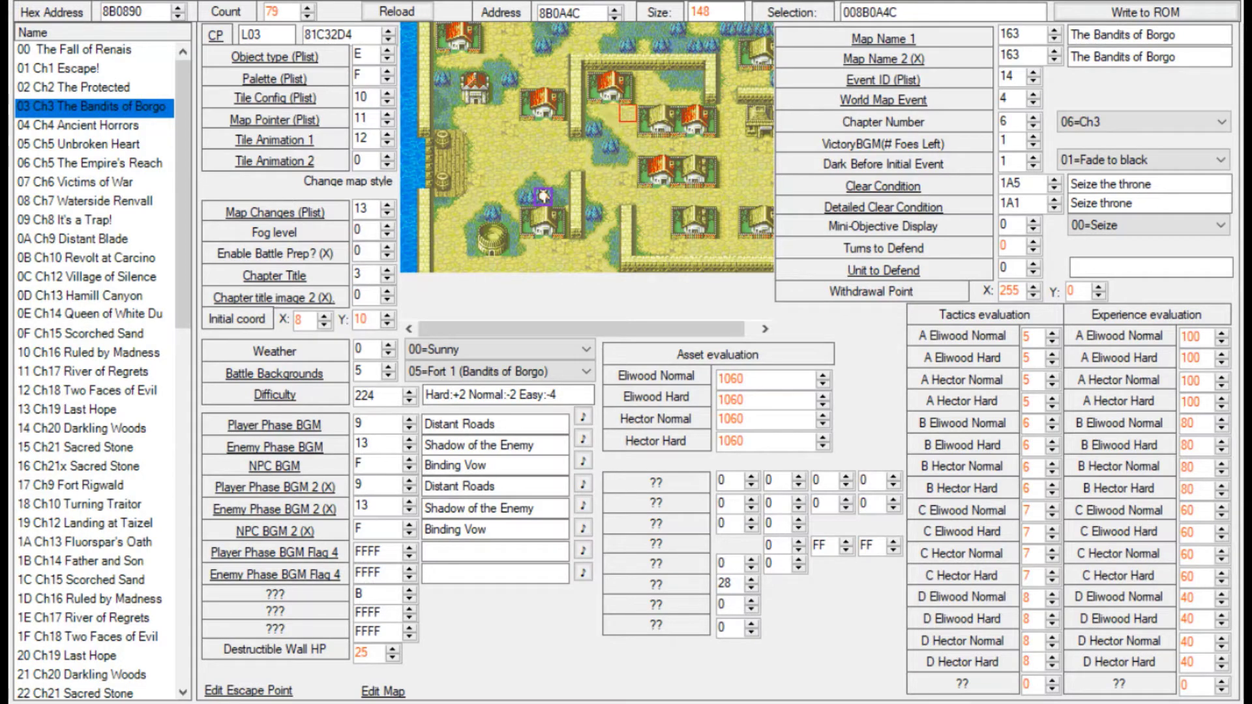
# Compare the map settings of Ch3 The Bandits of Borgo with those of Ch4 Ancient Horrors and Ch6 Victims of War.
pyautogui.click(274, 211)
pyautogui.click(151, 126)
pyautogui.click(154, 107)
pyautogui.click(150, 182)
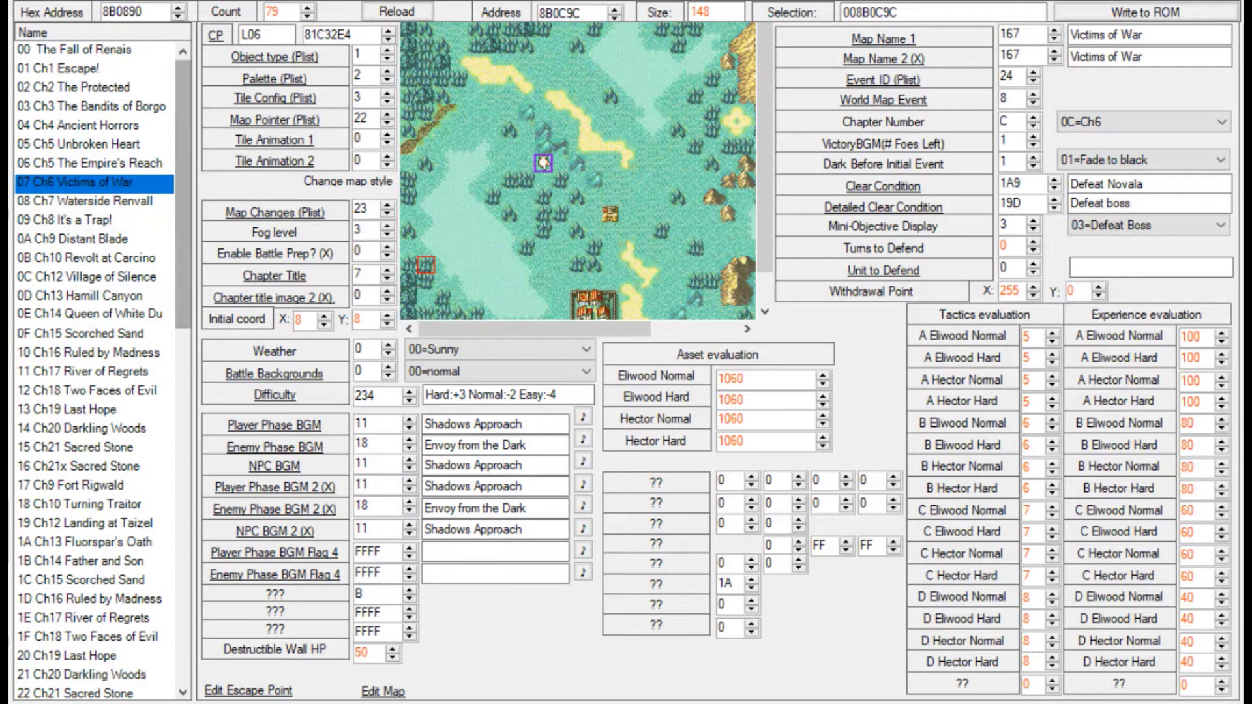
pyautogui.click(91, 105)
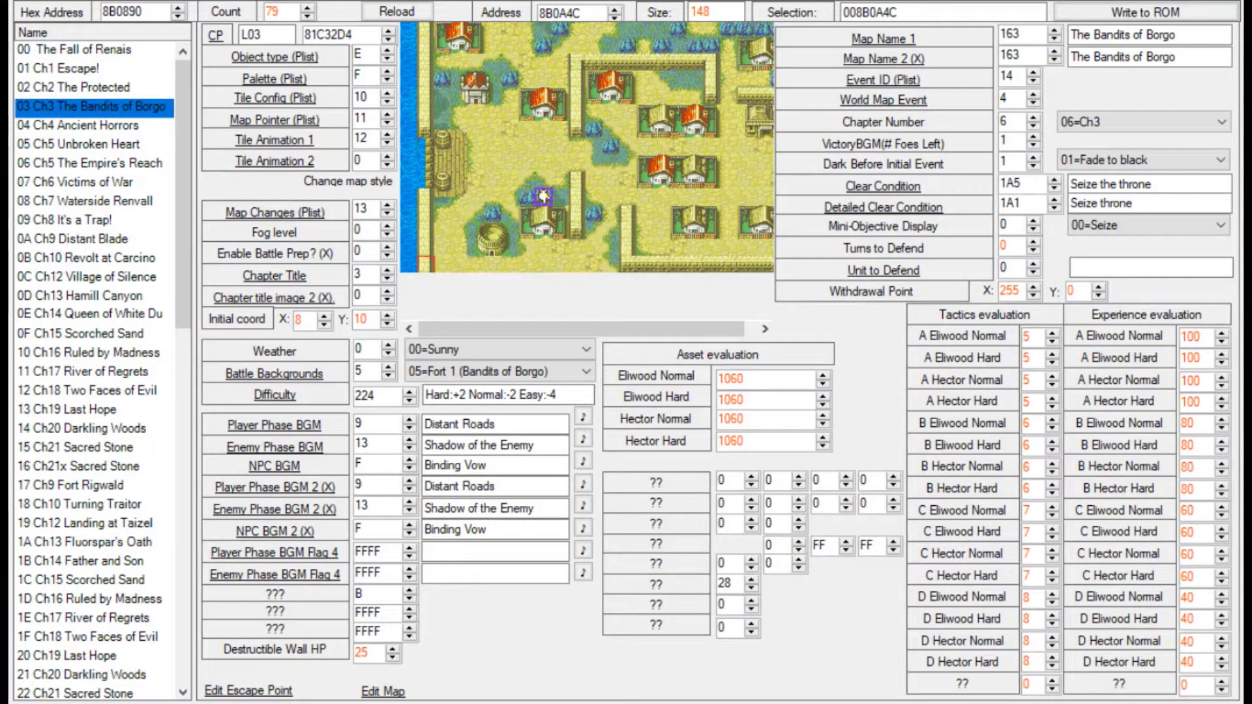
# Try enabling battle preparations for Ch3, reset the value to 0 and write the chapter data to the ROM.
pyautogui.click(387, 247)
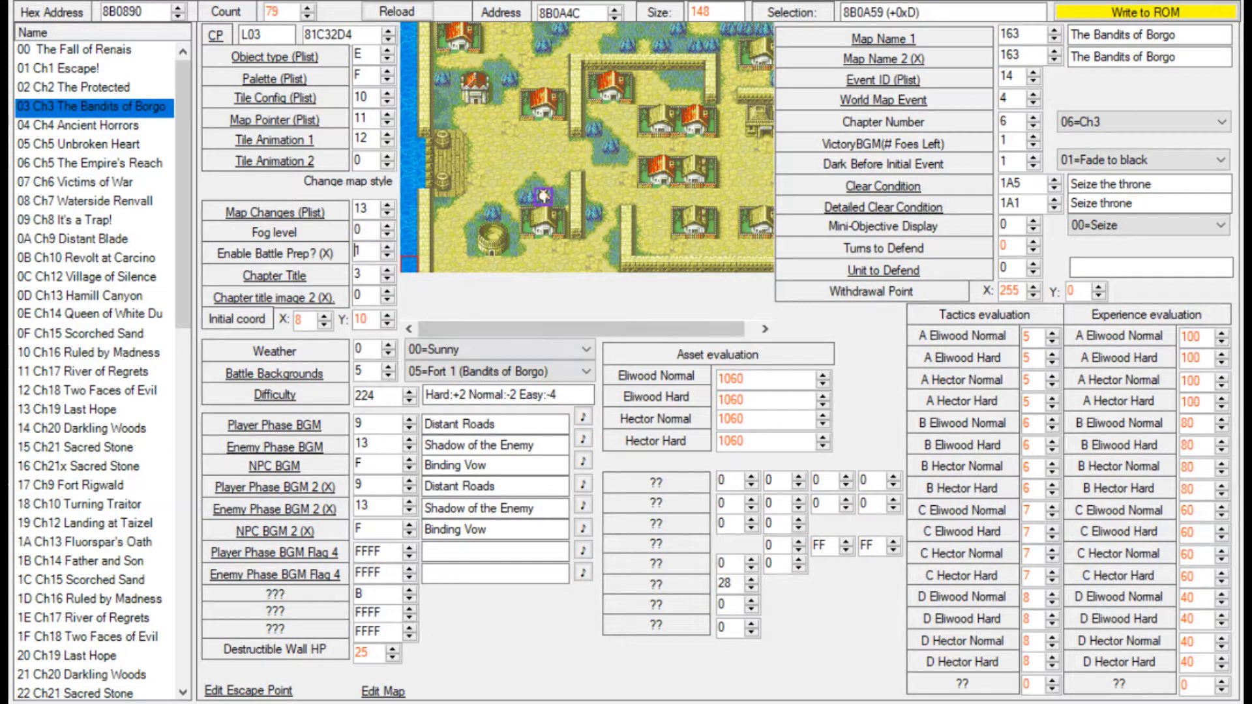
pyautogui.click(388, 256)
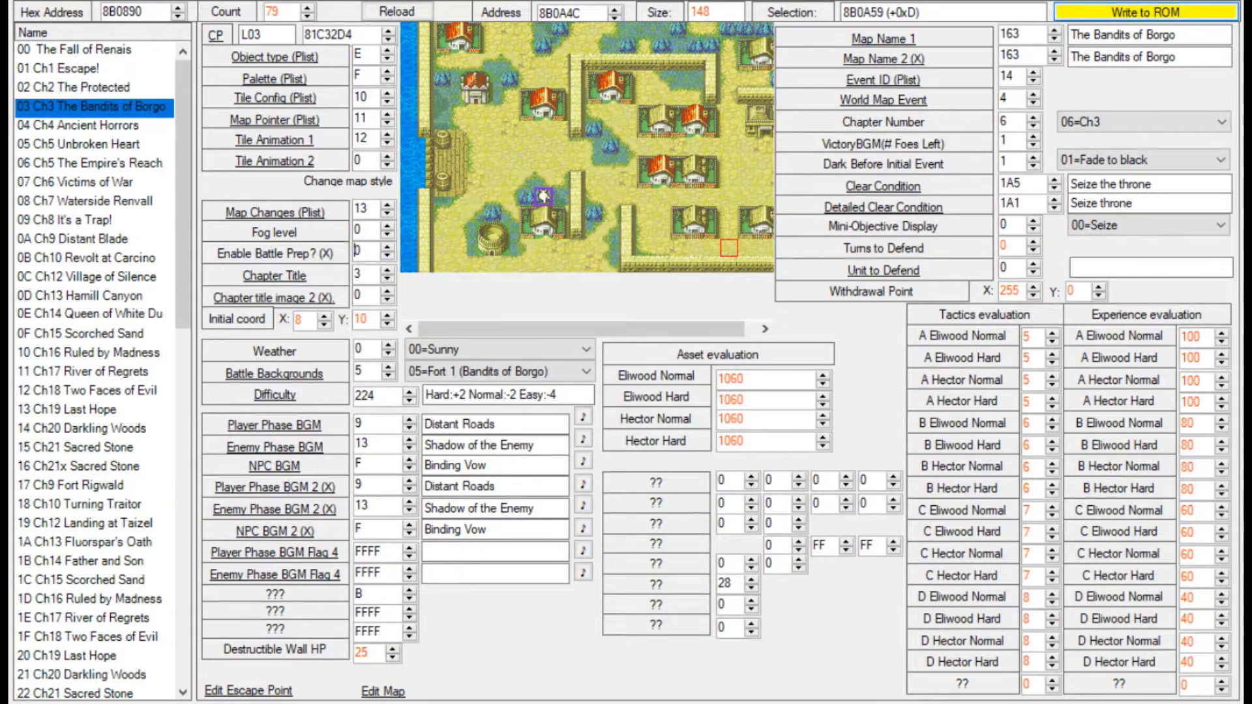
pyautogui.click(1145, 13)
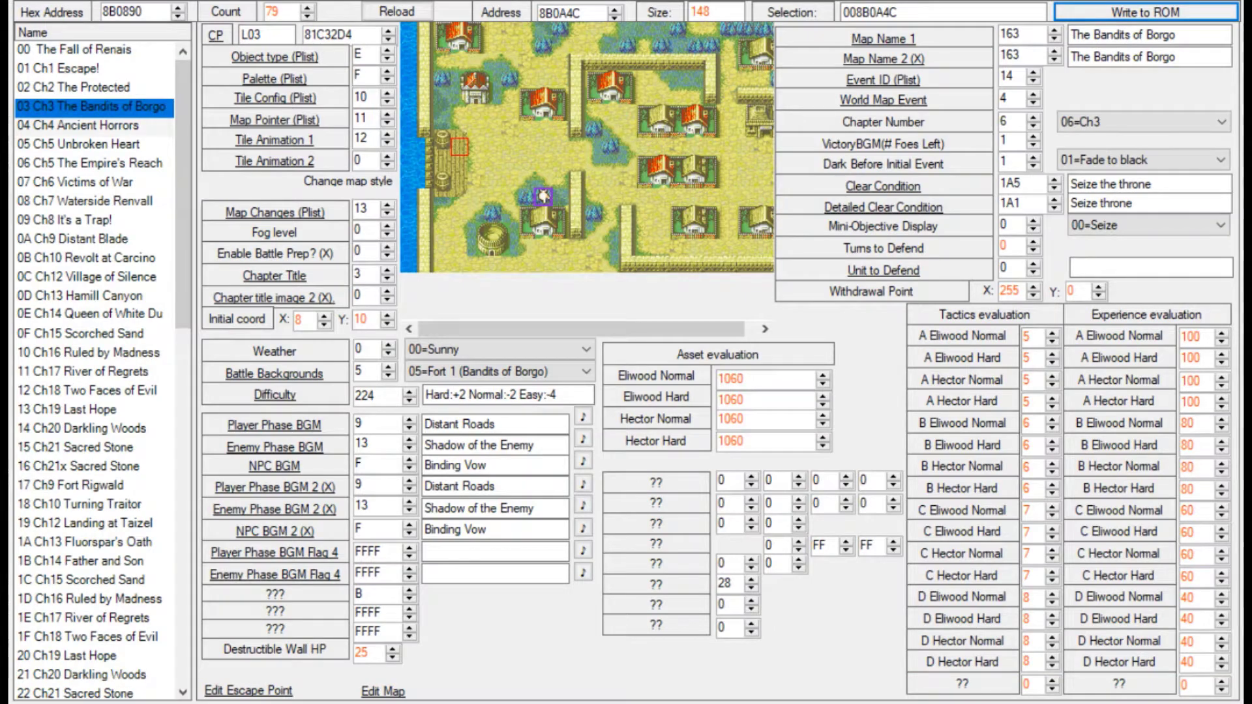
# Examine the settings of the Ch4, Unbroken Heart and The Empire's Reach chapters and return to Ch3 The Bandits of Borgo.
pyautogui.click(95, 124)
pyautogui.press('Down')
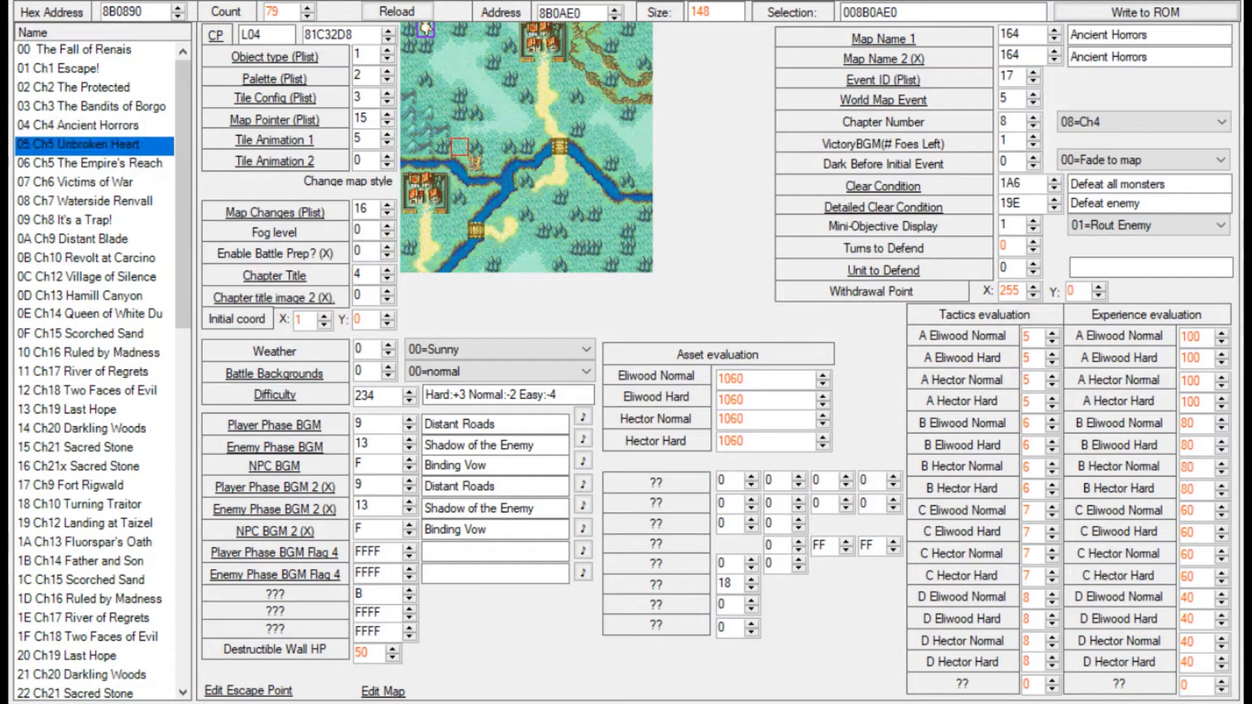
pyautogui.press('Up')
pyautogui.click(95, 163)
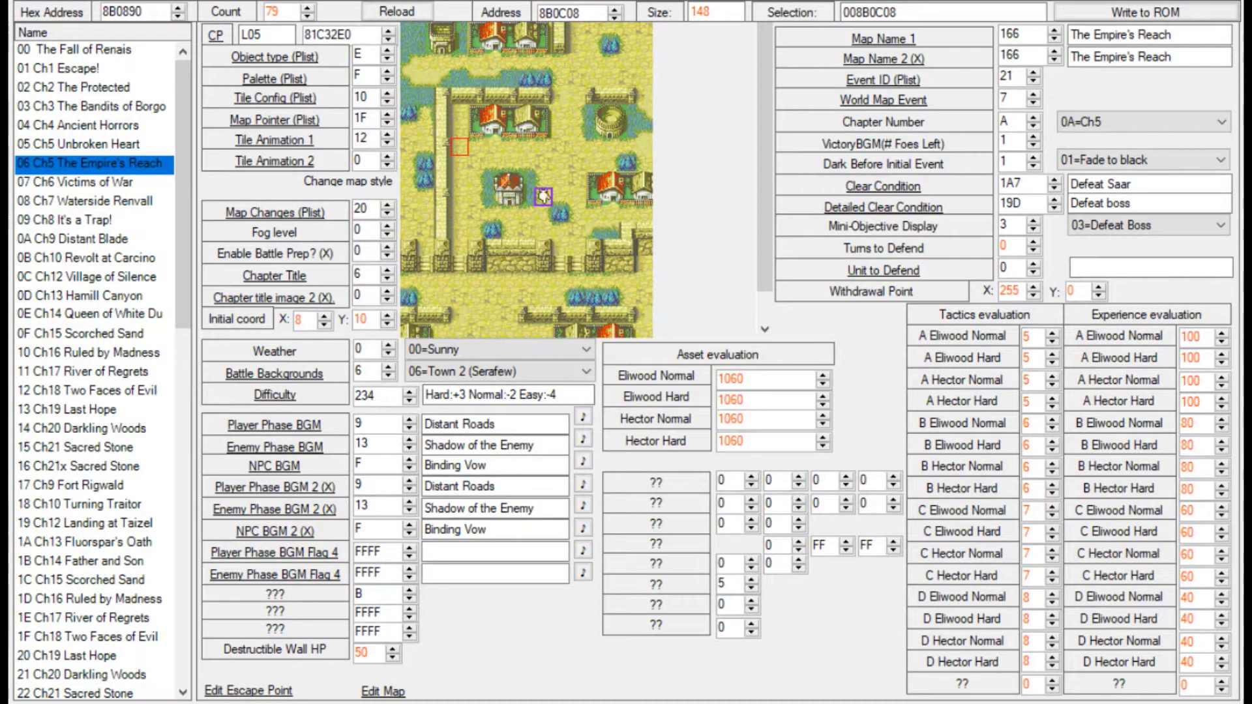
pyautogui.click(94, 87)
pyautogui.click(95, 106)
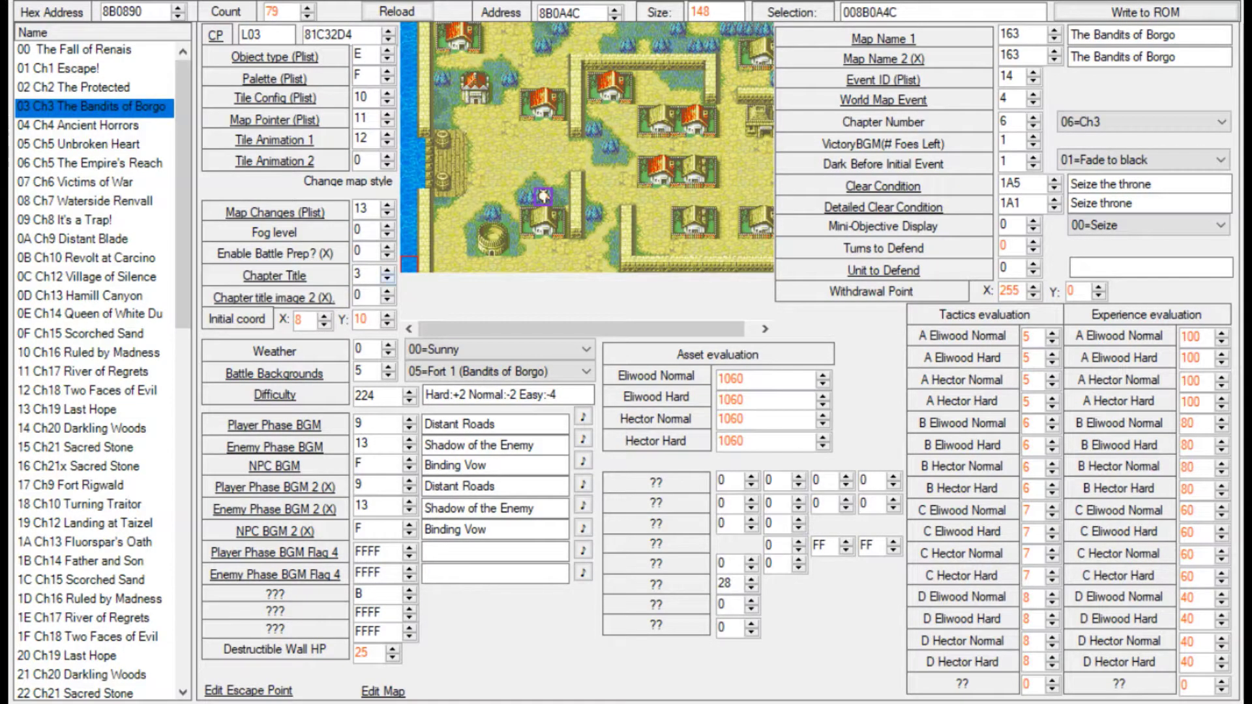
# Set the weather of Ch3 The Bandits of Borgo to 05=Lava and write the change to the ROM.
pyautogui.scroll(1, 387, 279)
pyautogui.scroll(-3, 386, 278)
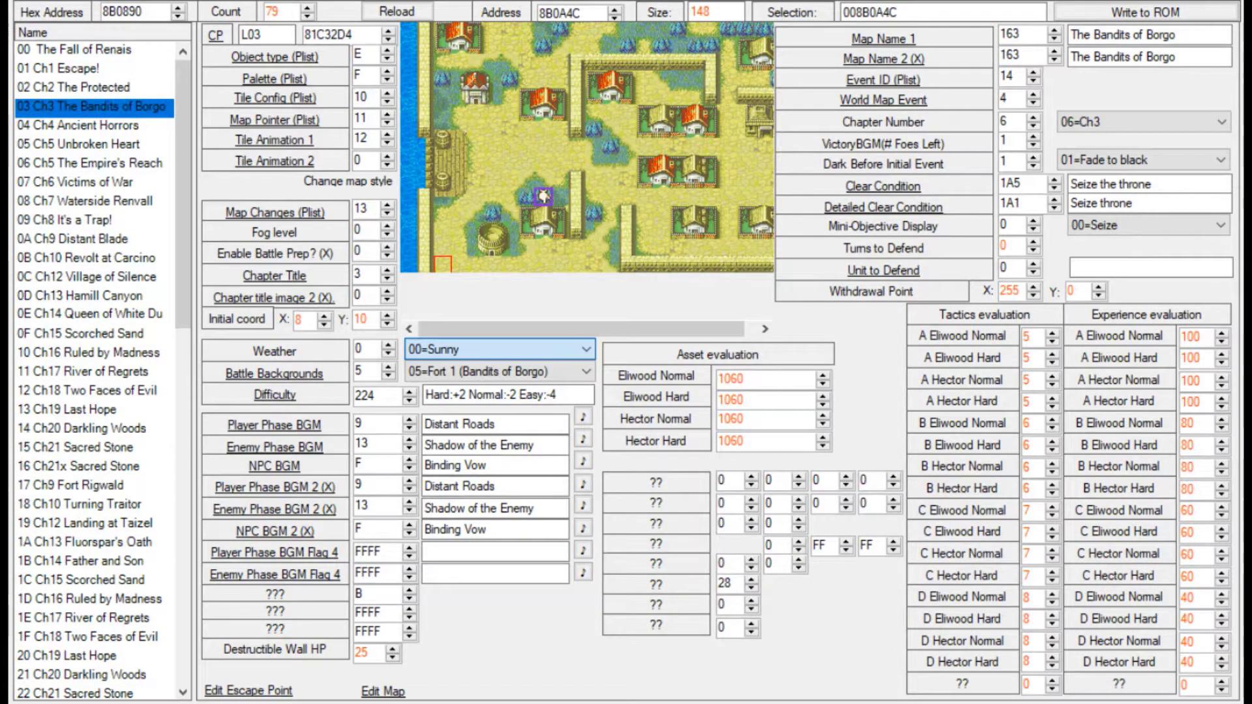
pyautogui.scroll(-5, 500, 349)
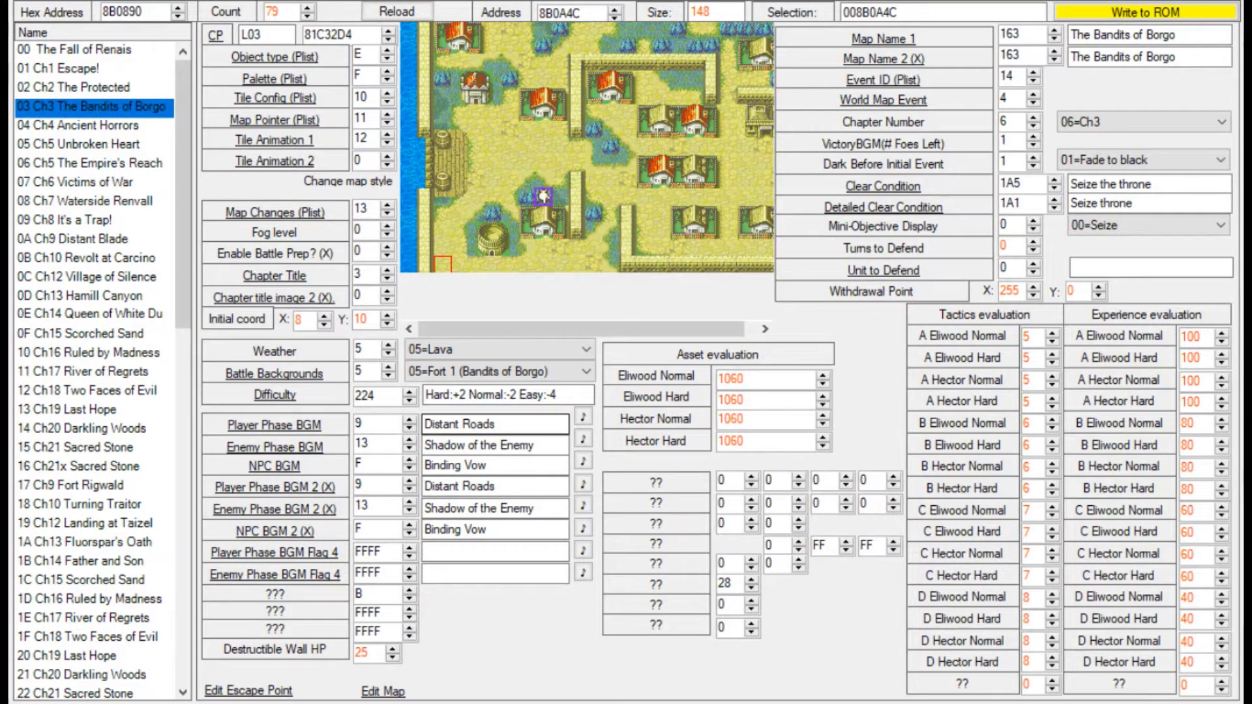
pyautogui.click(1145, 12)
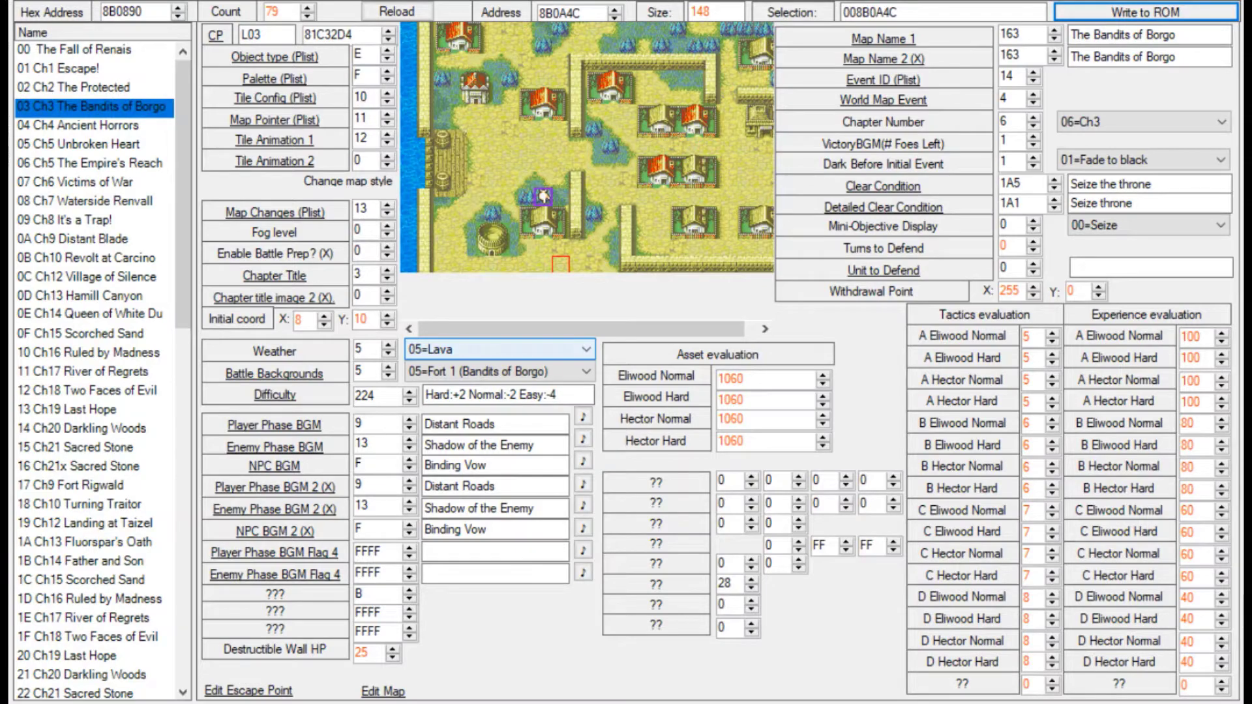
# Browse the chapters from Ch3 past Ch17 River of Regrets and back, comparing their weather, battle background and difficulty settings.
pyautogui.press('Down')
pyautogui.press('Down')
pyautogui.press('Down')
pyautogui.press('Down')
pyautogui.press('Down')
pyautogui.press('Down')
pyautogui.press('Down')
pyautogui.press('Down')
pyautogui.press('Down')
pyautogui.press('Down')
pyautogui.press('Down')
pyautogui.press('Down')
pyautogui.press('Down')
pyautogui.press('Down')
pyautogui.press('Down')
pyautogui.press('Down')
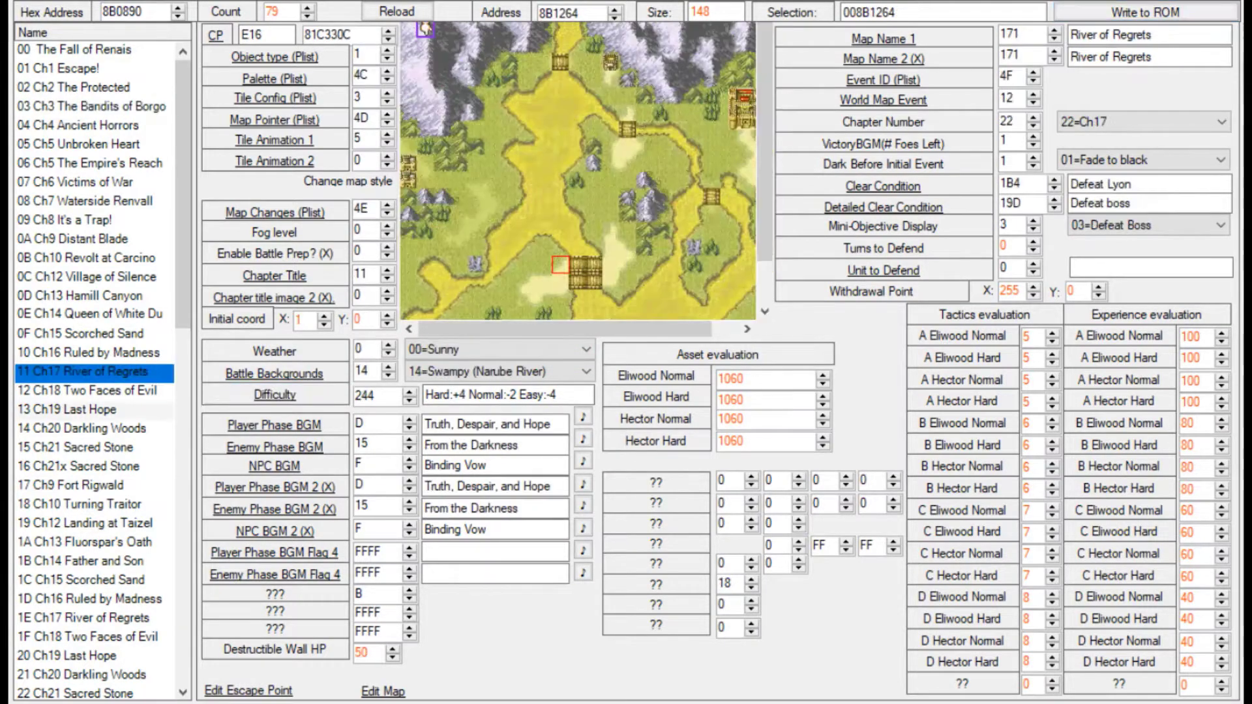
pyautogui.press('Up')
pyautogui.press('Up')
pyautogui.press('Up')
pyautogui.press('Up')
pyautogui.press('Up')
pyautogui.press('Up')
pyautogui.press('Up')
pyautogui.press('Up')
pyautogui.press('Up')
pyautogui.press('Up')
pyautogui.press('Up')
pyautogui.press('Up')
pyautogui.press('Up')
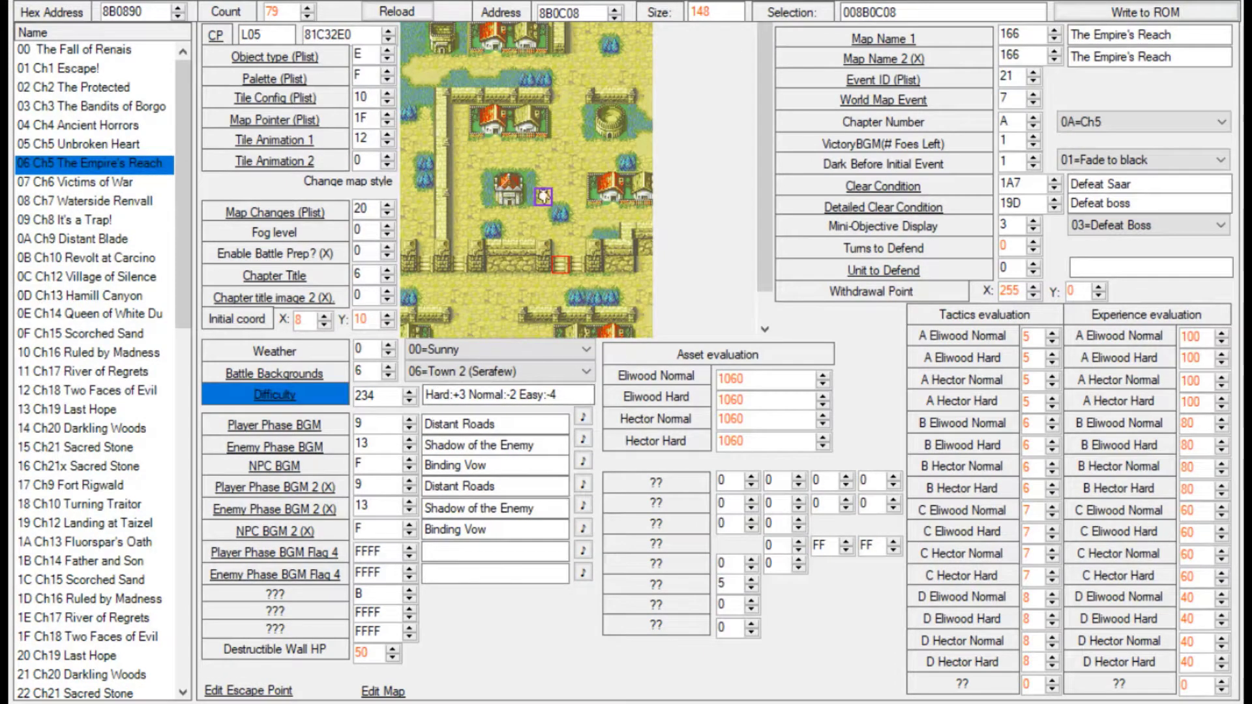
pyautogui.press('Up')
pyautogui.press('Up')
pyautogui.press('Up')
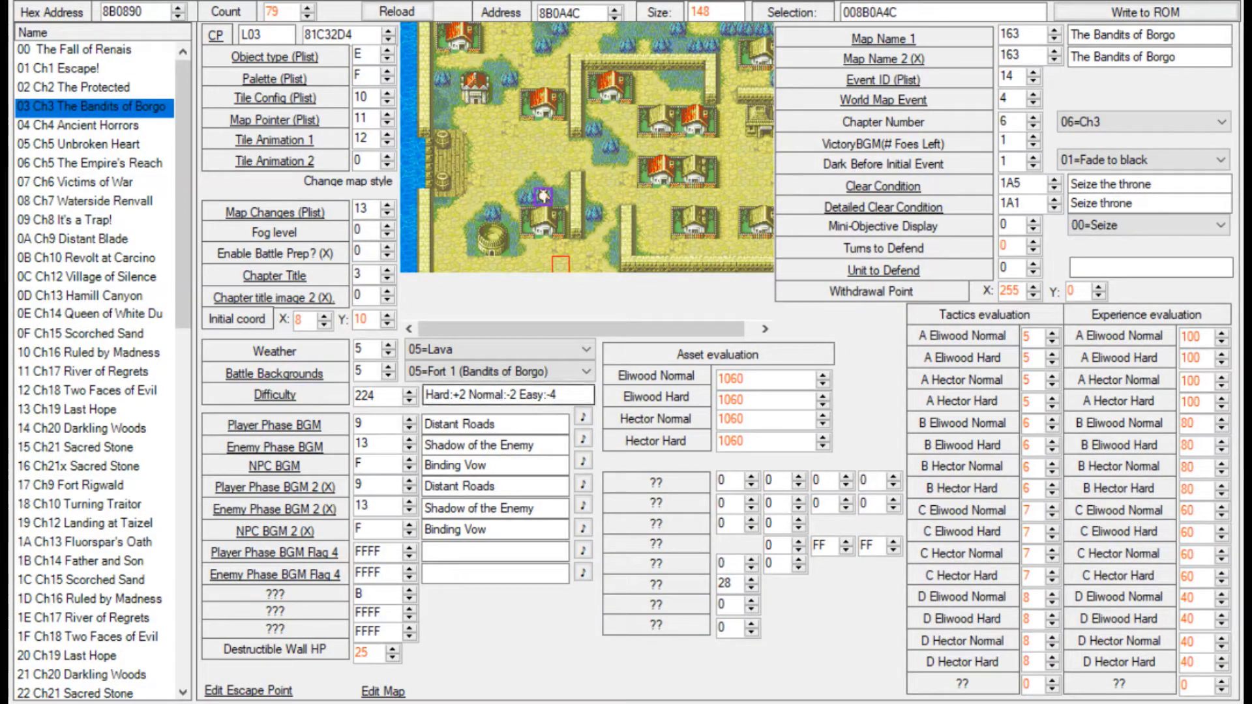
# Try a difficulty value of 225 for Ch3 The Bandits of Borgo and return it to 224.
pyautogui.click(409, 391)
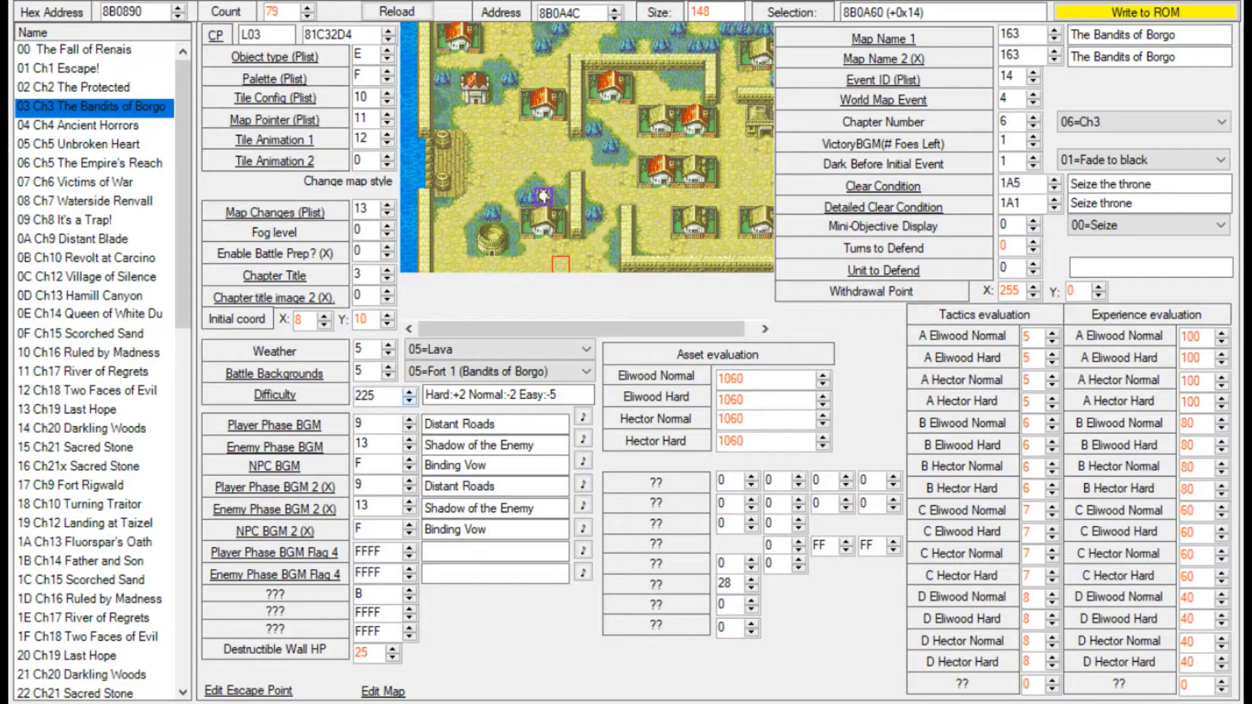
pyautogui.click(410, 401)
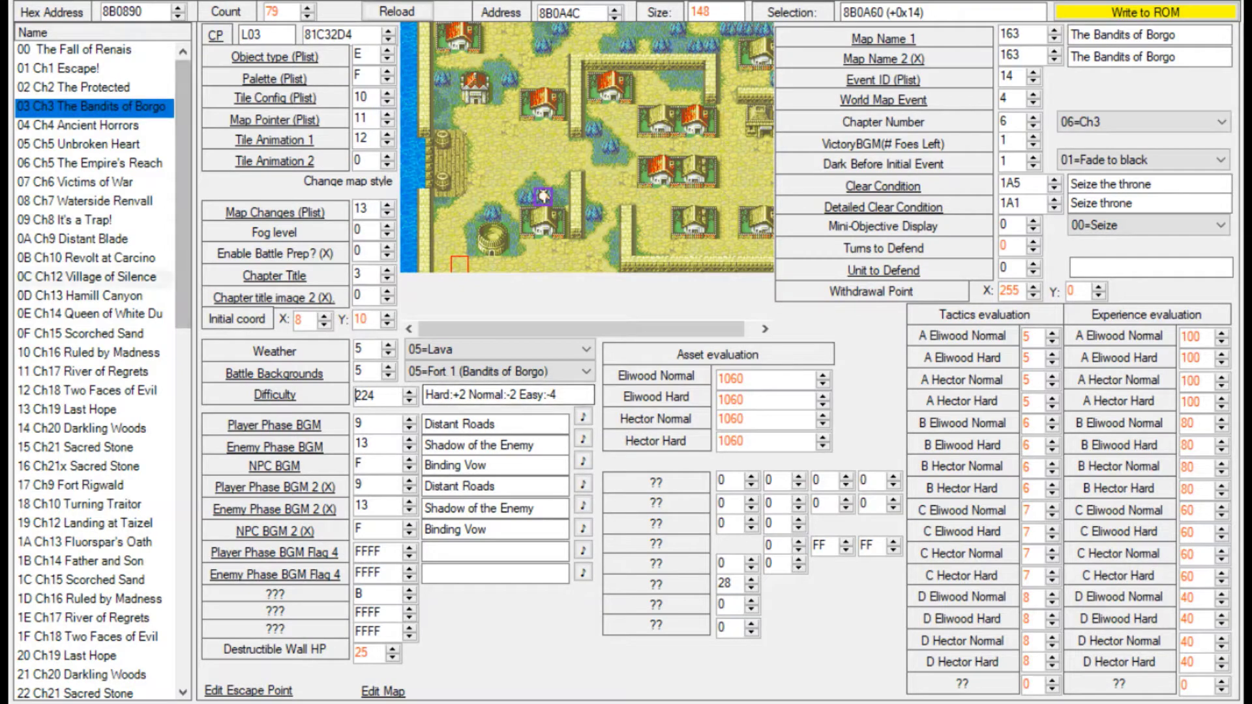
# Compare the difficulty modifiers of Ch19 Last Hope and Ch16 Ruled by Madness with those of Ch3 The Bandits of Borgo.
pyautogui.click(88, 333)
pyautogui.click(88, 409)
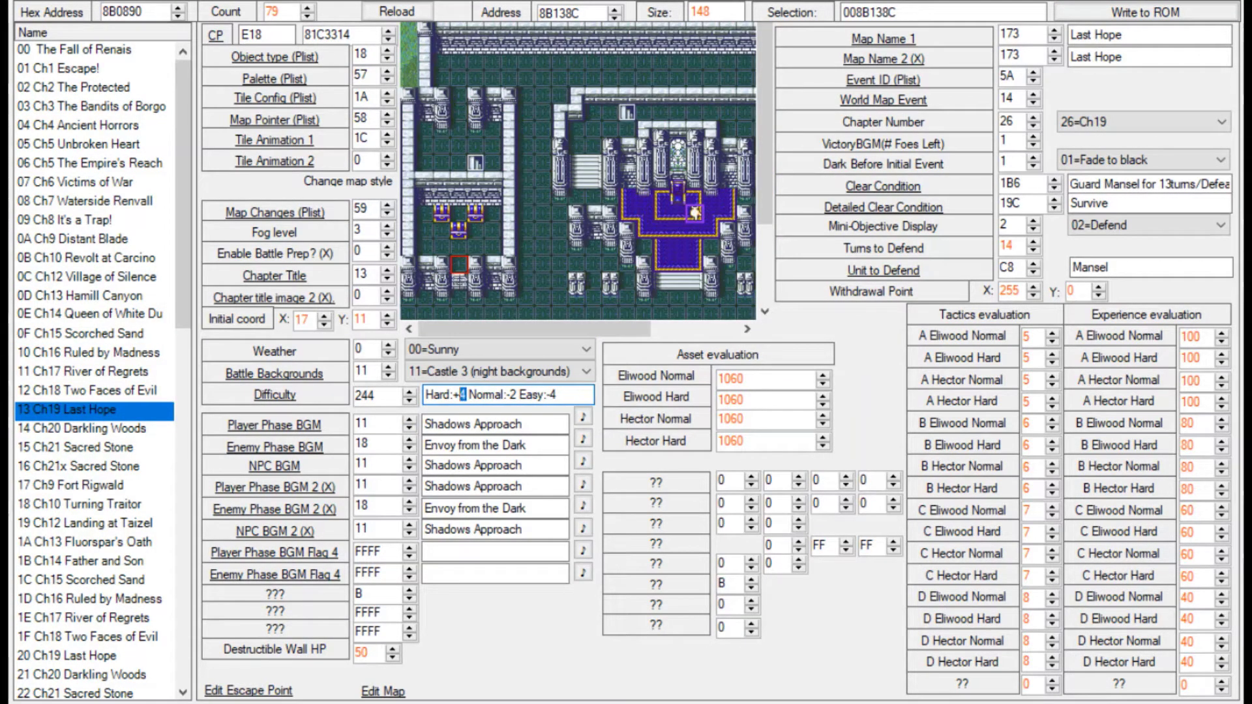
pyautogui.moveTo(145, 467); pyautogui.dragTo(157, 599)
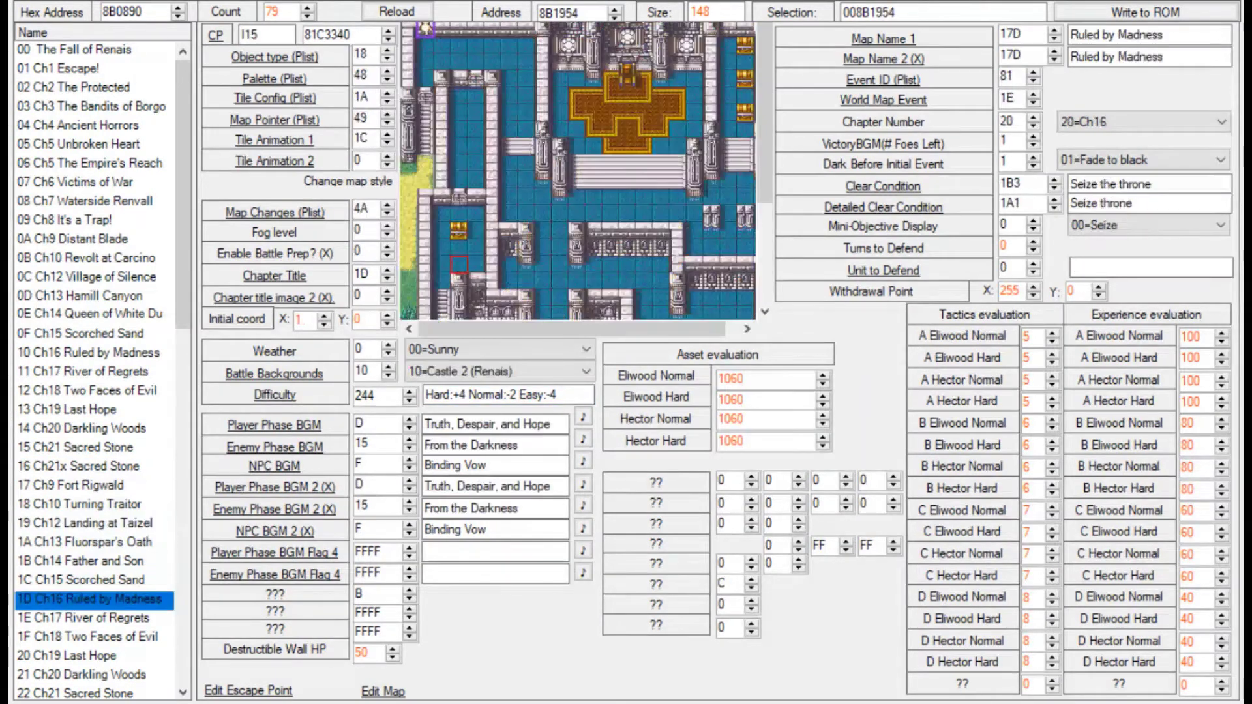
pyautogui.moveTo(91, 144); pyautogui.dragTo(91, 106)
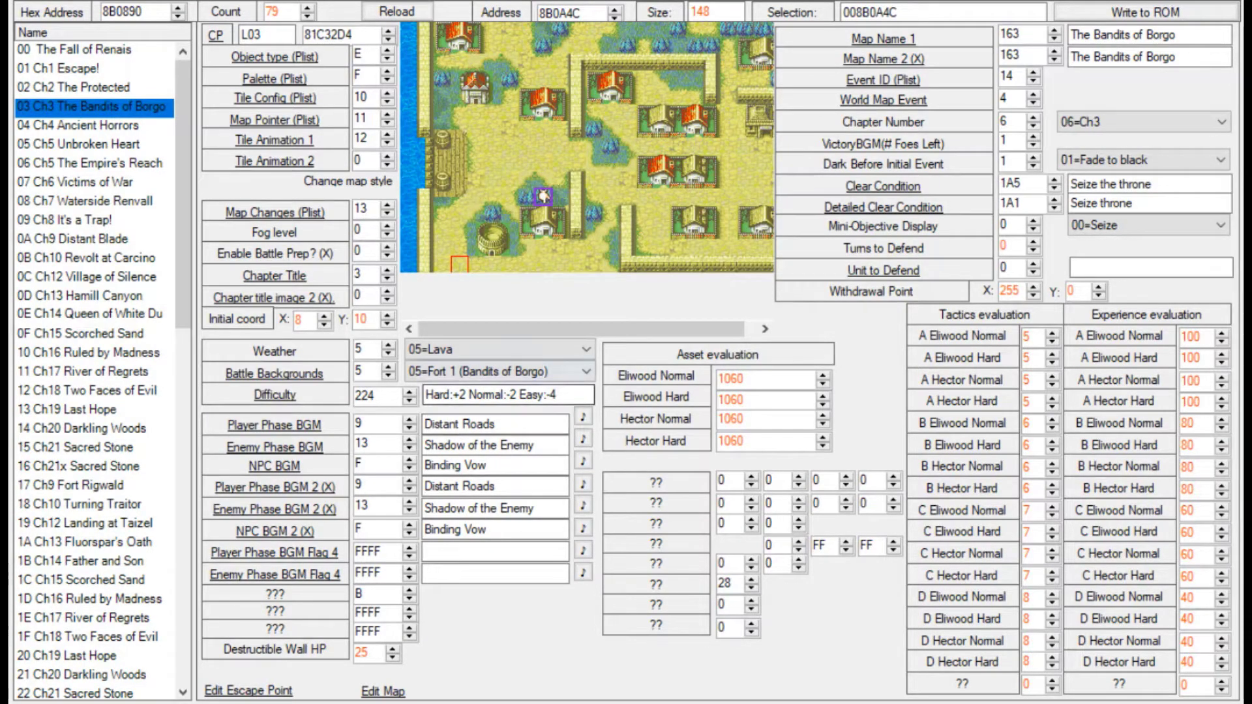
pyautogui.doubleClick(553, 394)
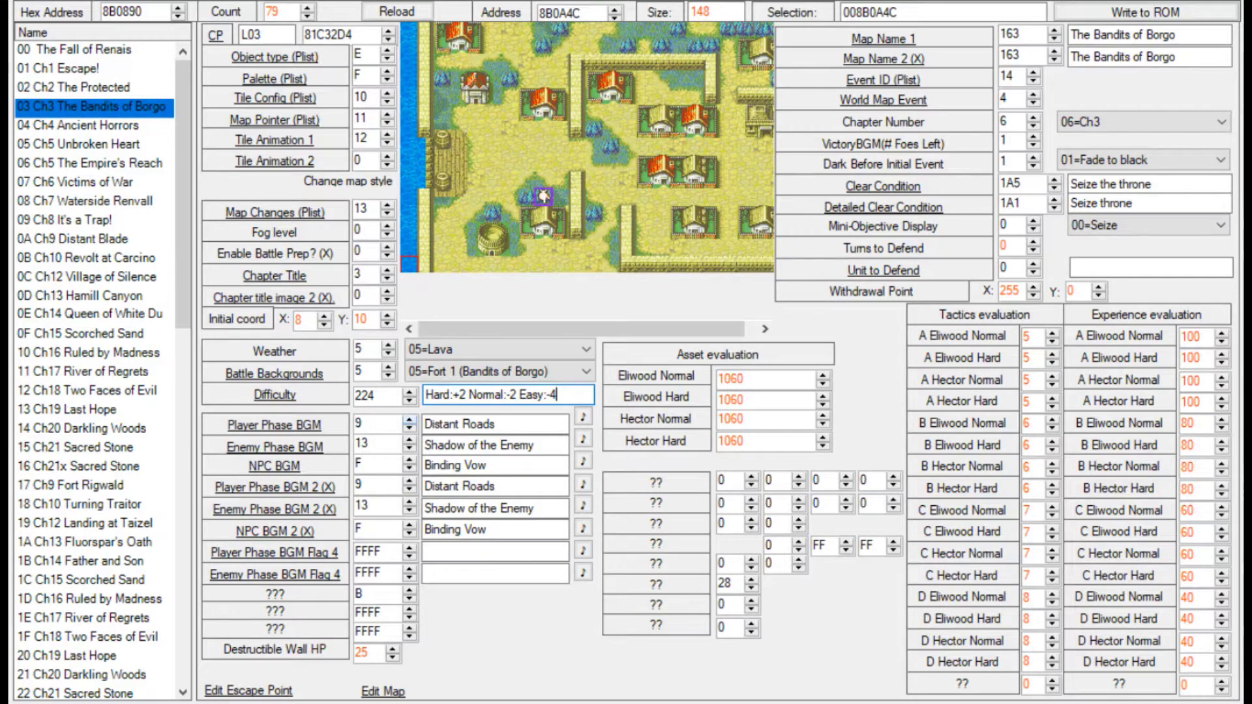
# Set the Player Phase BGM of Ch3 The Bandits of Borgo to D, Truth, Despair, and Hope.
pyautogui.click(410, 420)
pyautogui.click(409, 420)
pyautogui.click(410, 420)
pyautogui.click(410, 429)
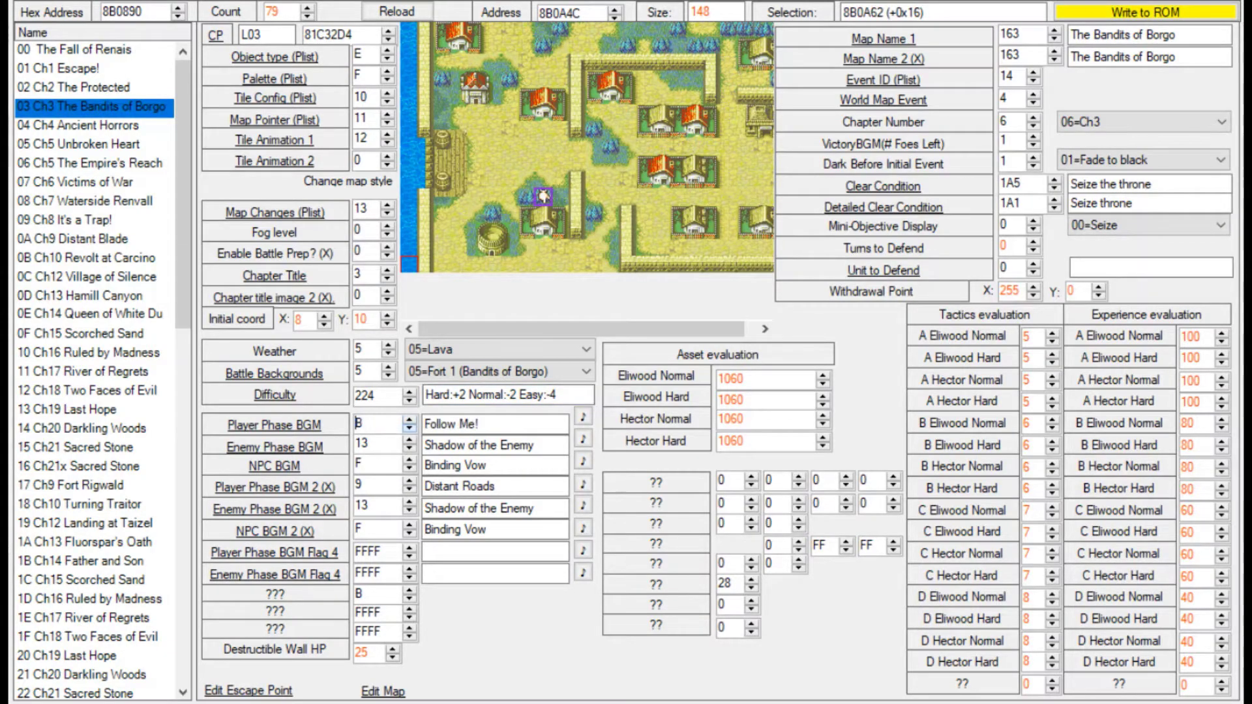
pyautogui.click(410, 420)
pyautogui.click(410, 420)
pyautogui.click(410, 419)
pyautogui.click(410, 429)
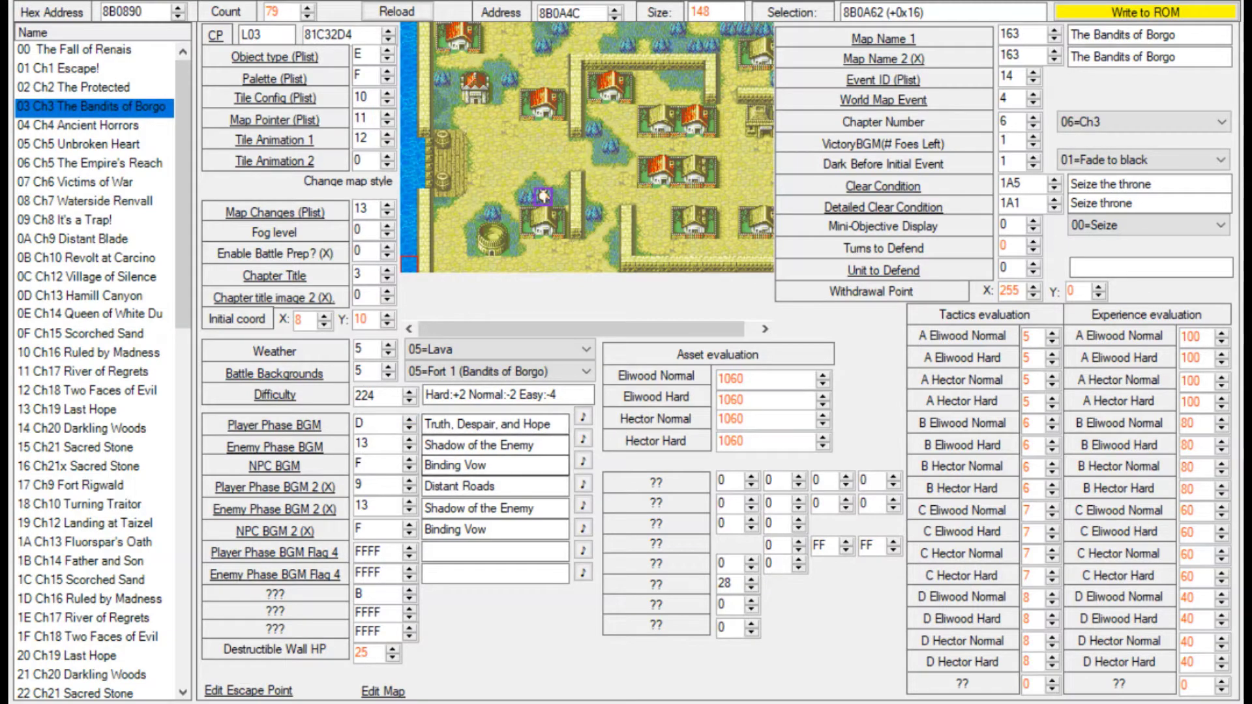
# Set the Enemy Phase BGM of Ch3 to 15, From the Darkness, and write the music changes to the ROM.
pyautogui.click(409, 439)
pyautogui.click(409, 439)
pyautogui.click(410, 439)
pyautogui.click(409, 440)
pyautogui.click(410, 439)
pyautogui.click(409, 439)
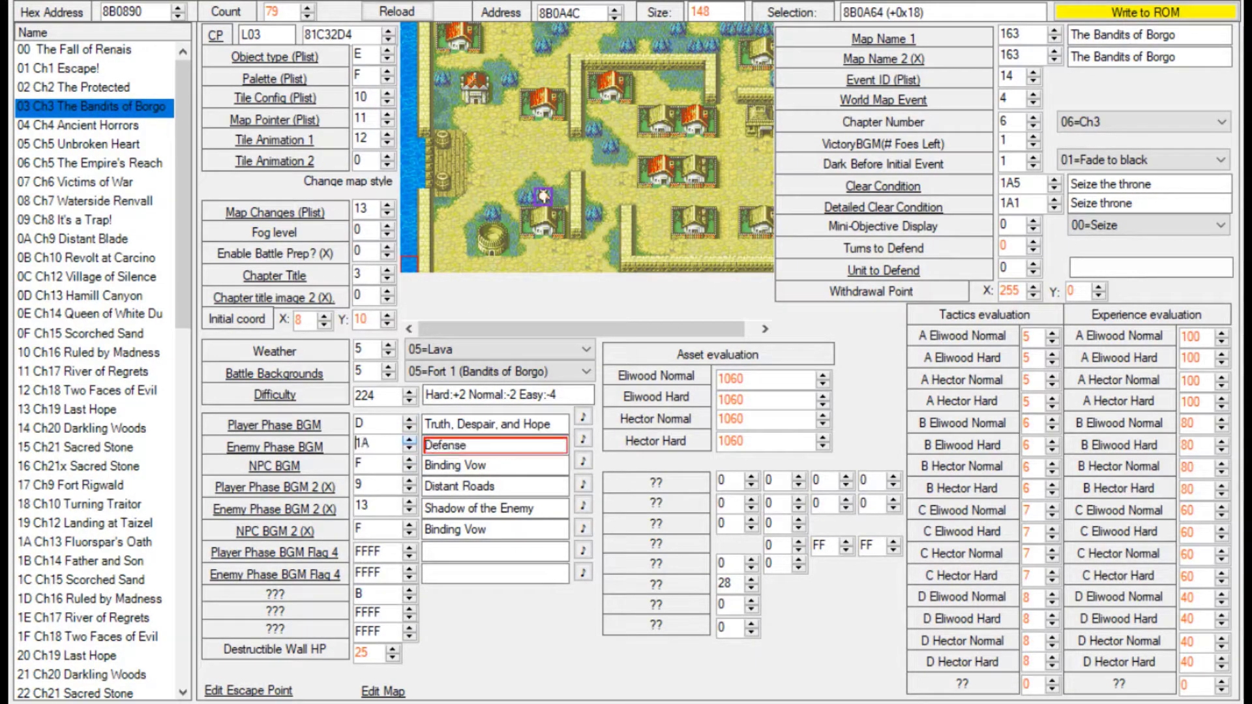
pyautogui.click(410, 439)
pyautogui.click(409, 439)
pyautogui.click(409, 448)
pyautogui.click(409, 448)
pyautogui.click(410, 448)
pyautogui.click(409, 448)
pyautogui.click(410, 448)
pyautogui.click(410, 448)
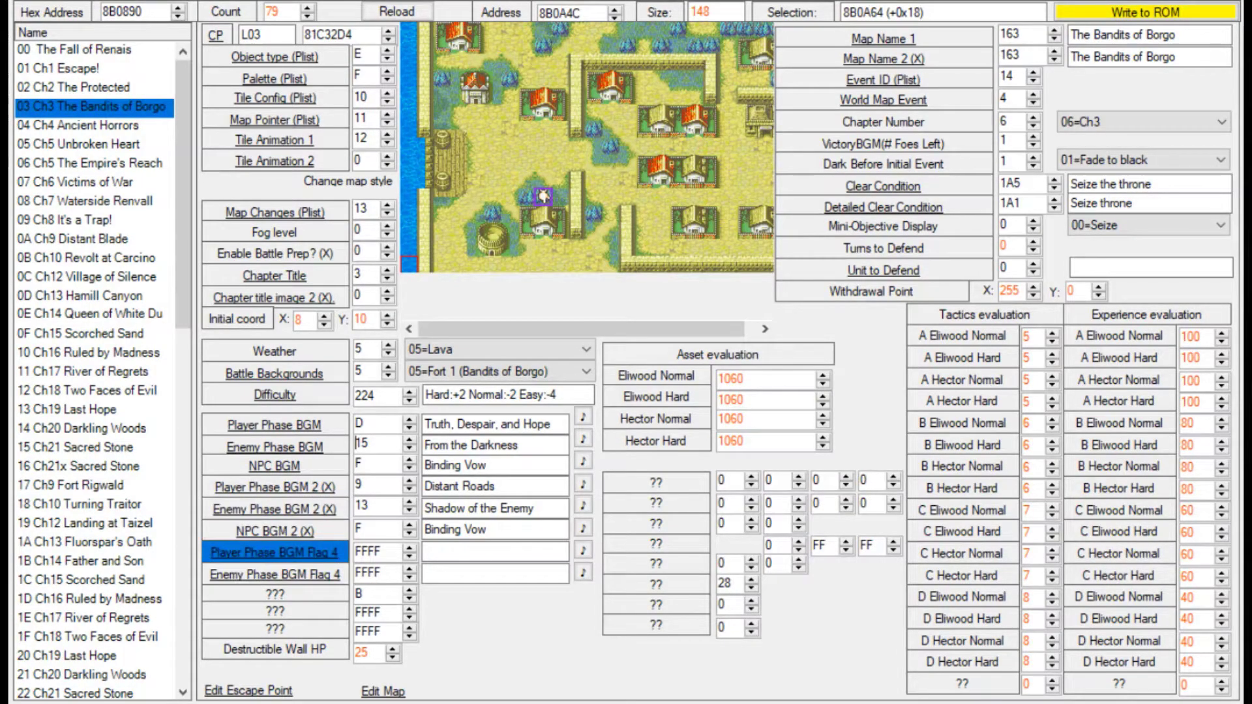
pyautogui.click(1145, 12)
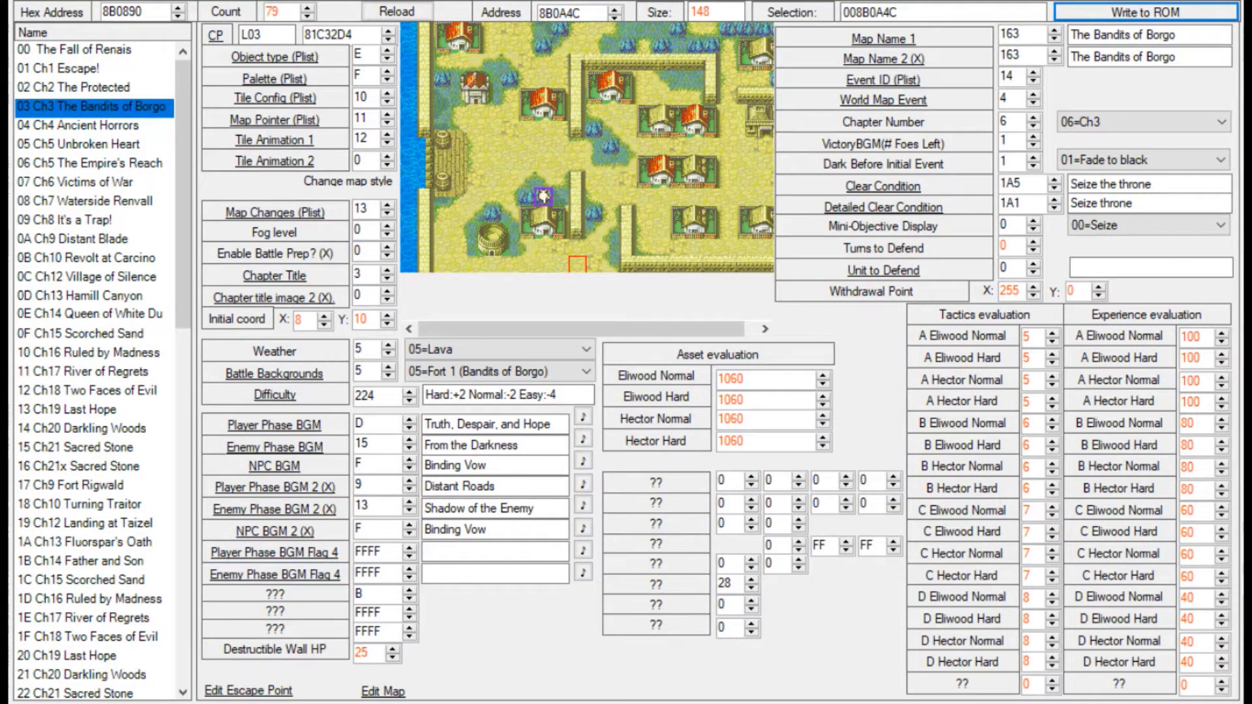
# Compare the Destructible Wall HP of Ch3 The Bandits of Borgo with that of other chapters, including Ch17, Ch19 and Ch18.
pyautogui.click(367, 652)
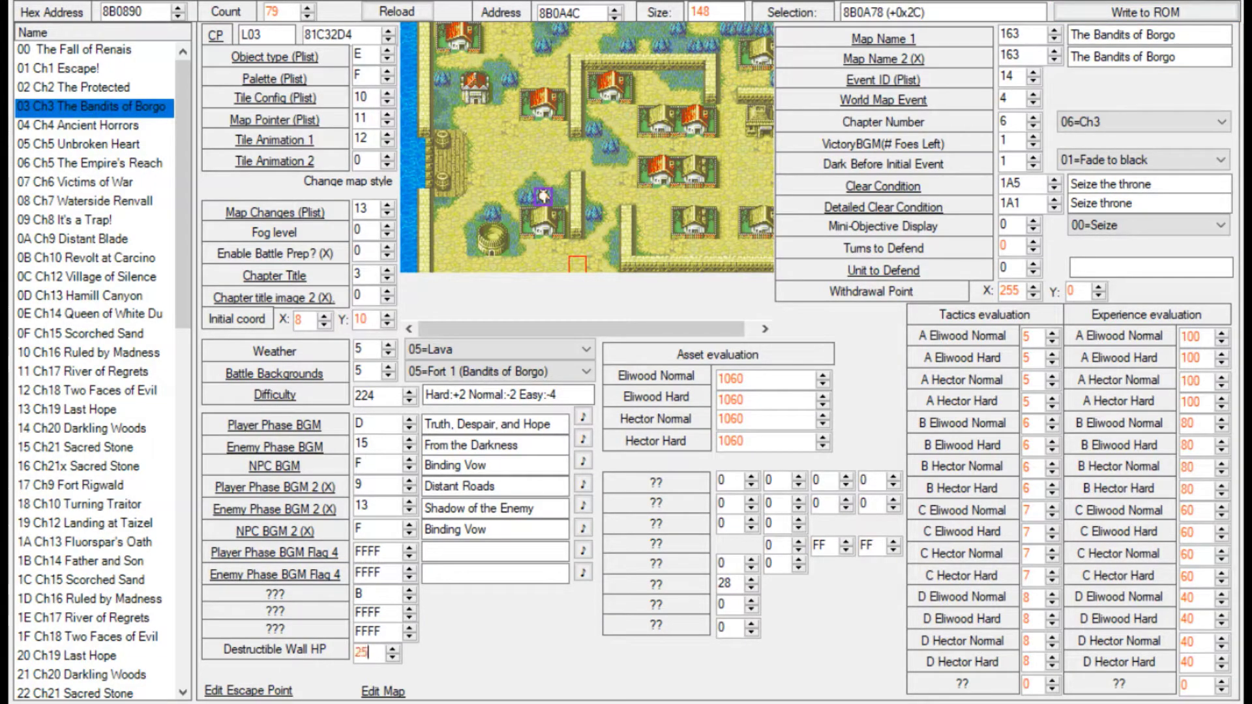
pyautogui.hotkey('shift', 'Right')
pyautogui.hotkey('shift', 'Right')
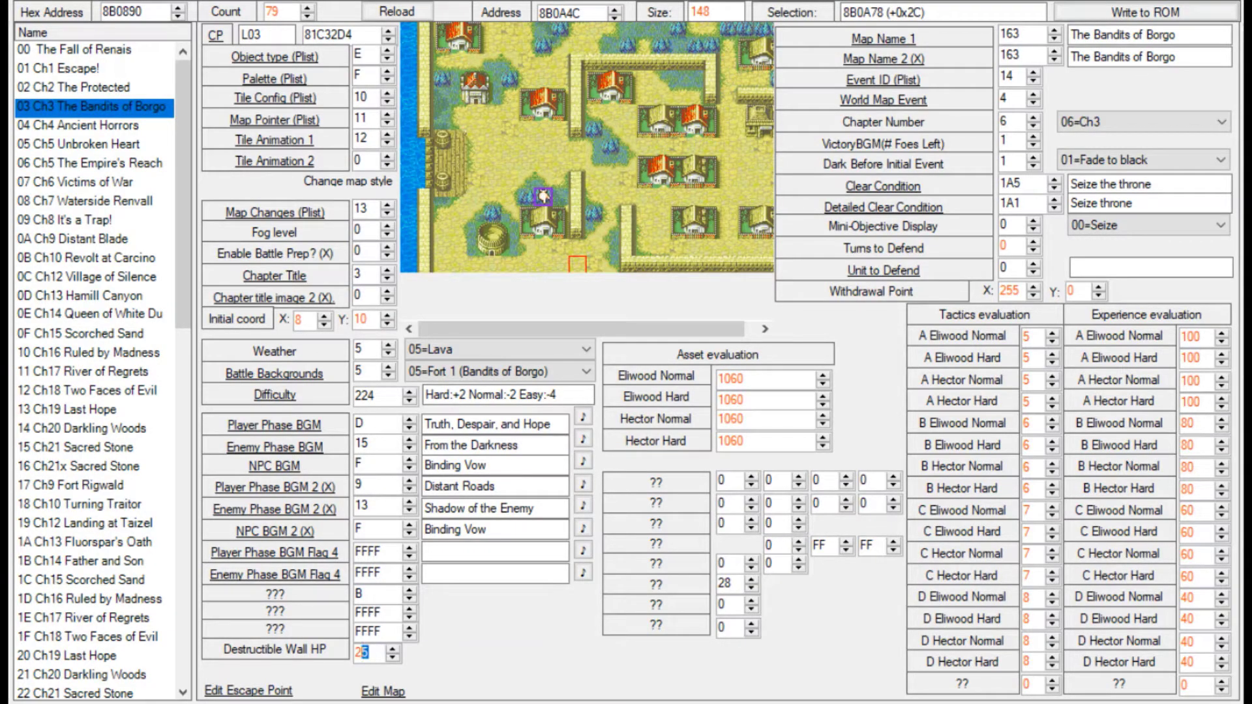
pyautogui.hotkey('shift', 'Left')
pyautogui.click(91, 352)
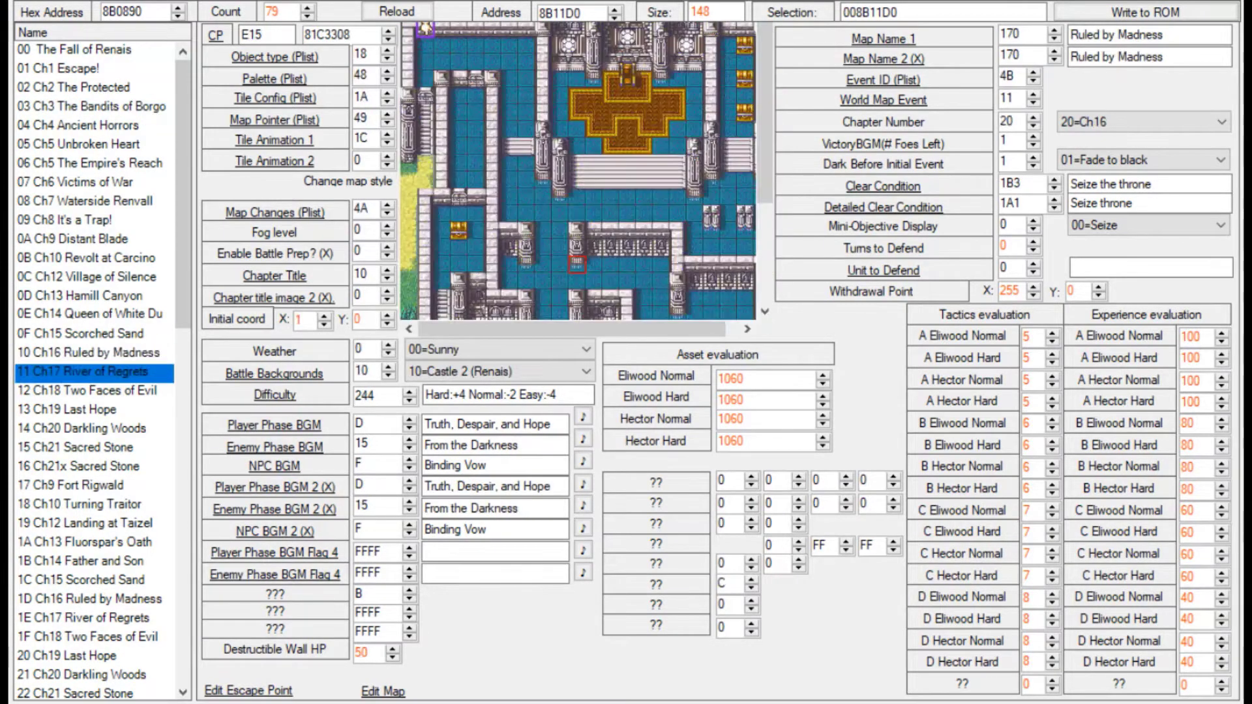
pyautogui.click(91, 409)
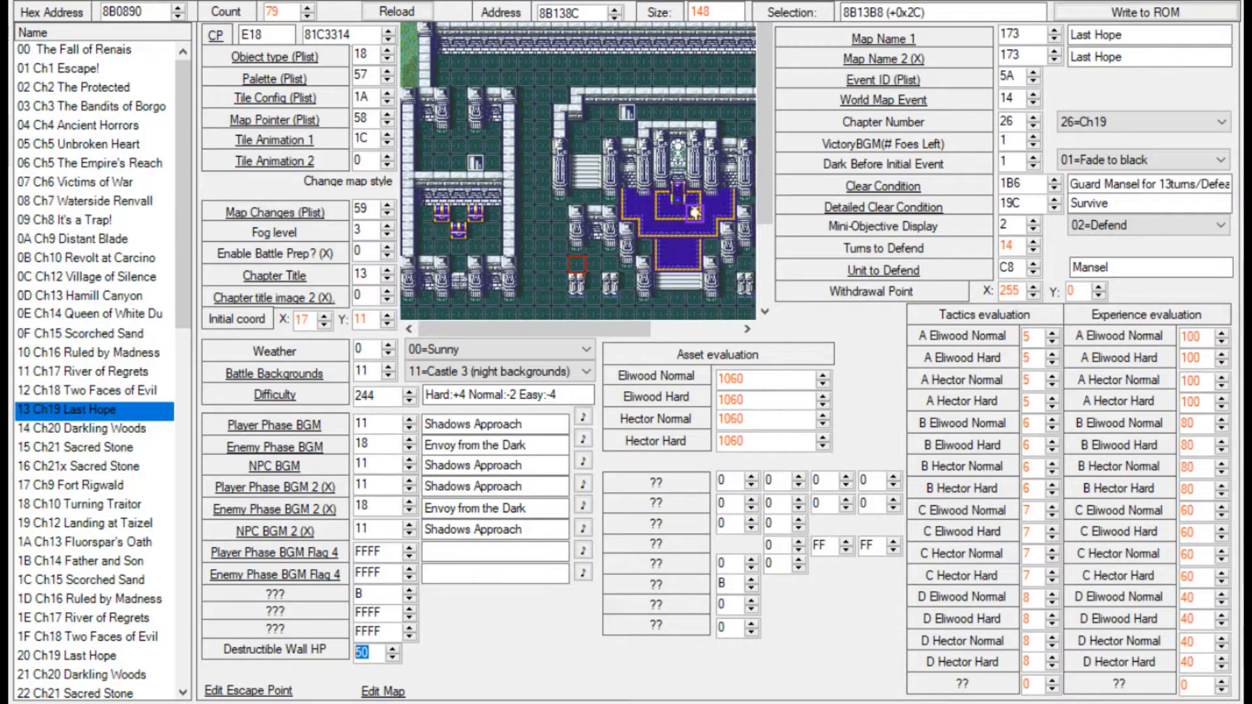
pyautogui.click(91, 446)
pyautogui.click(91, 504)
pyautogui.click(91, 578)
pyautogui.click(92, 637)
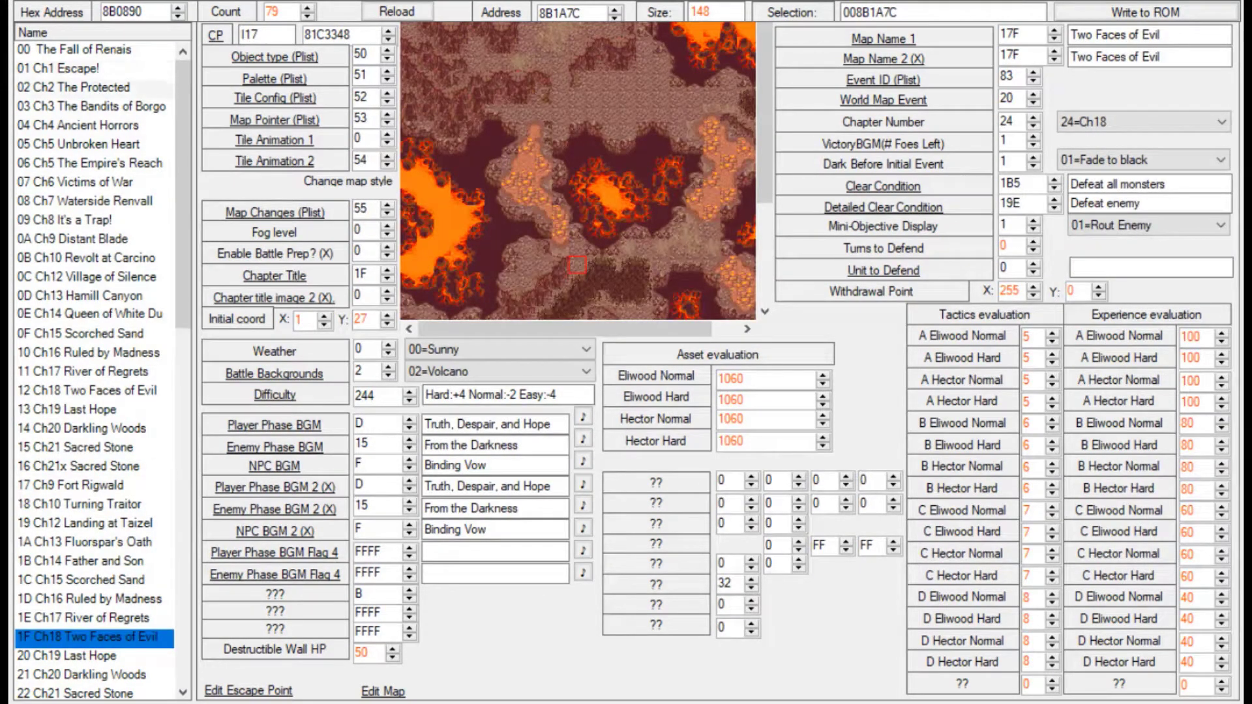
# Set the NPC BGM 2 (X) of Ch3 The Bandits of Borgo to 12, Confront the Past.
pyautogui.click(91, 106)
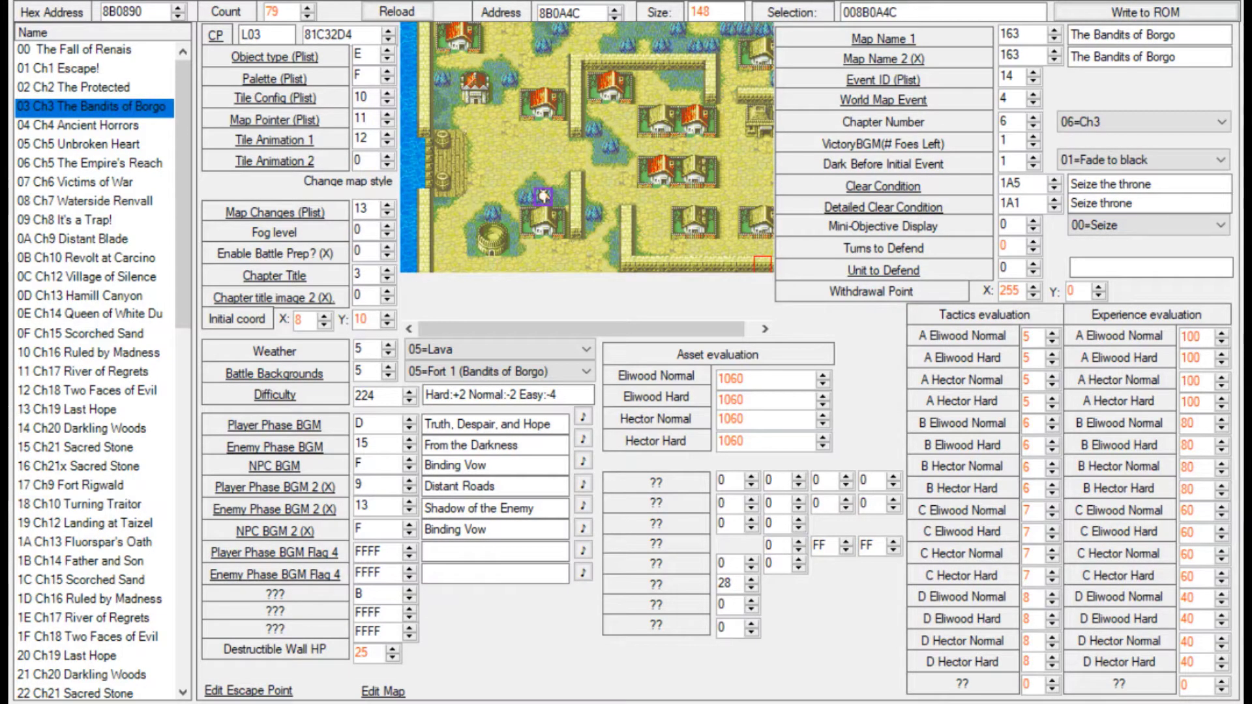
pyautogui.press('Return')
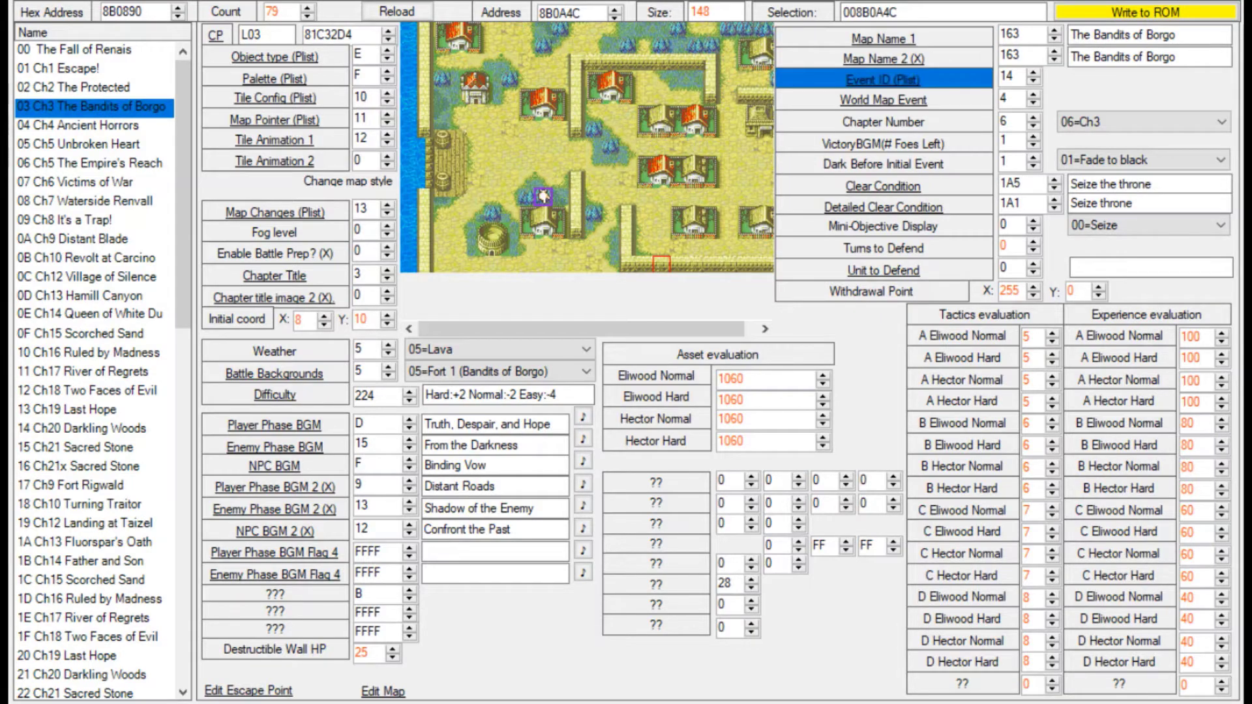
# Try 162, The Protected, as Map Name 1 of Ch3 and return it to 163, The Bandits of Borgo.
pyautogui.click(883, 78)
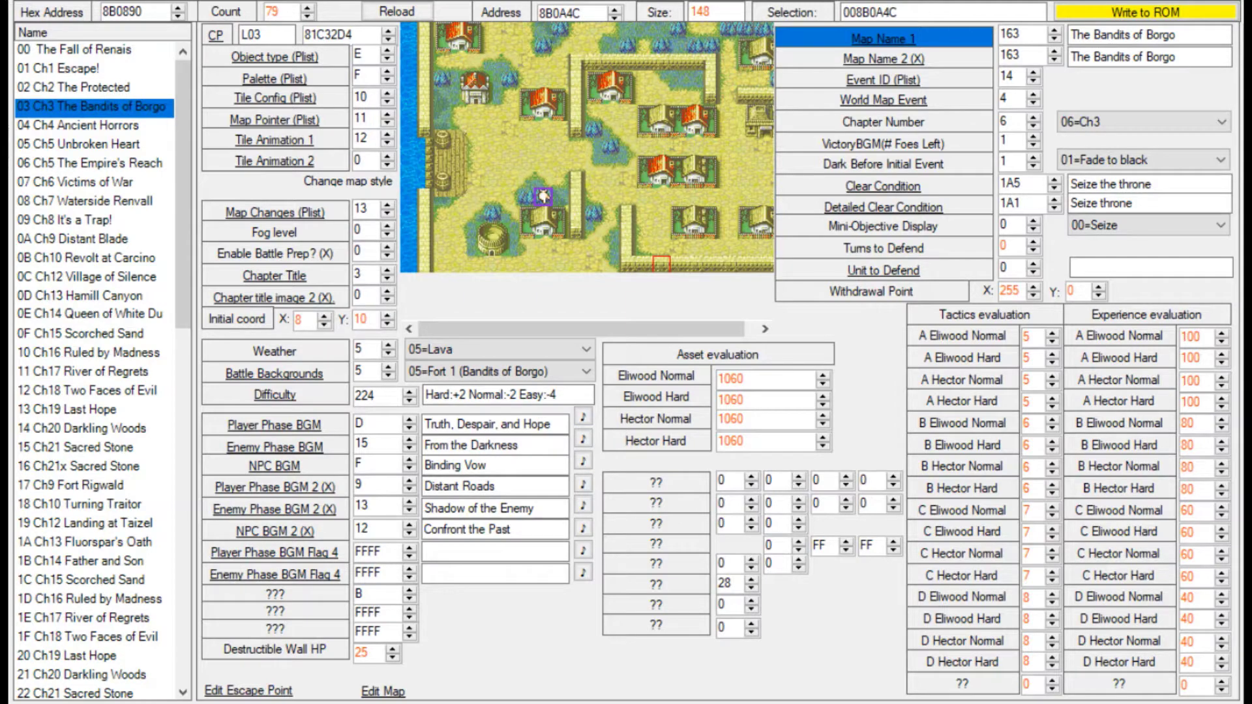
pyautogui.click(1053, 39)
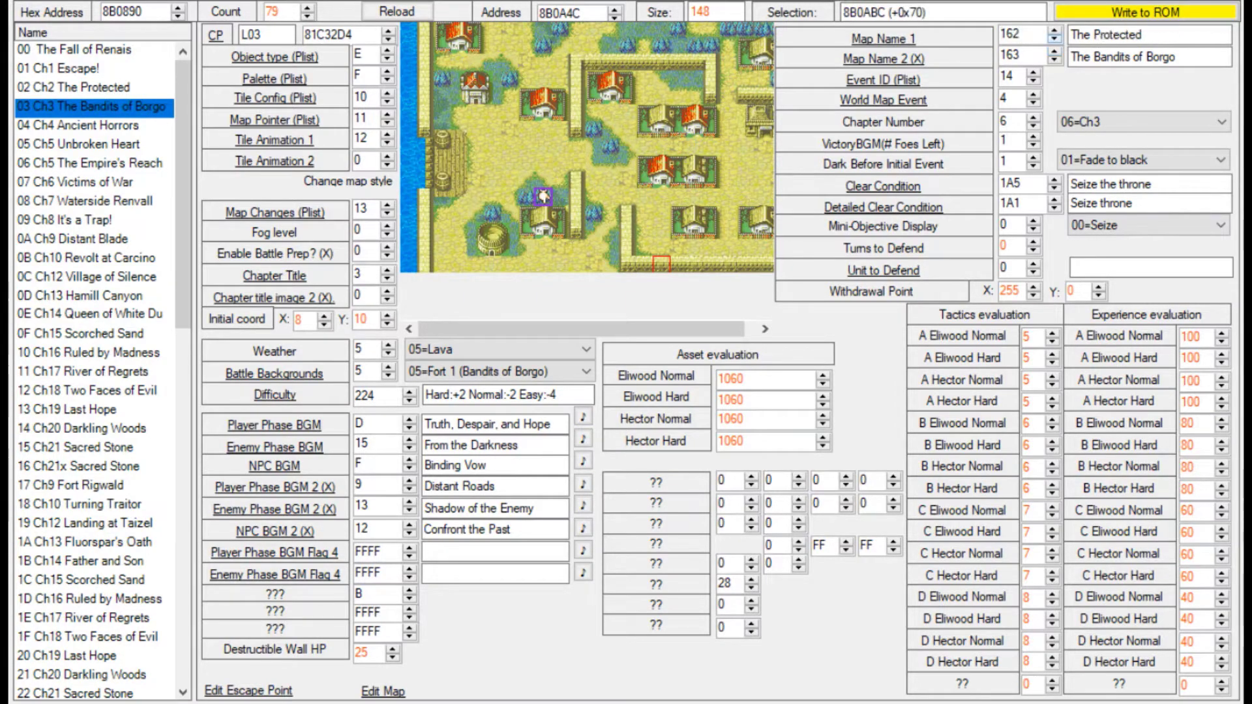
pyautogui.click(1054, 30)
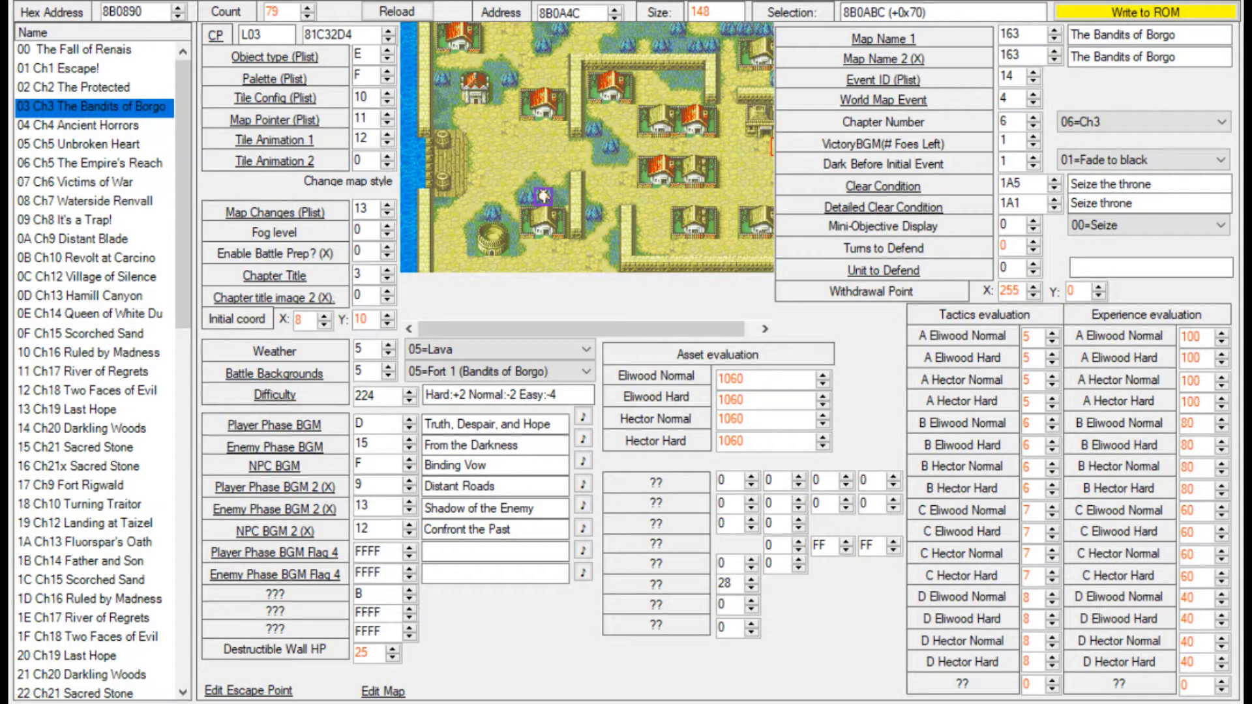
# Set VictoryBGM (# Foes Left) of Ch3 to 3 and write the change to the ROM.
pyautogui.click(1005, 140)
pyautogui.press('Up')
pyautogui.press('Up')
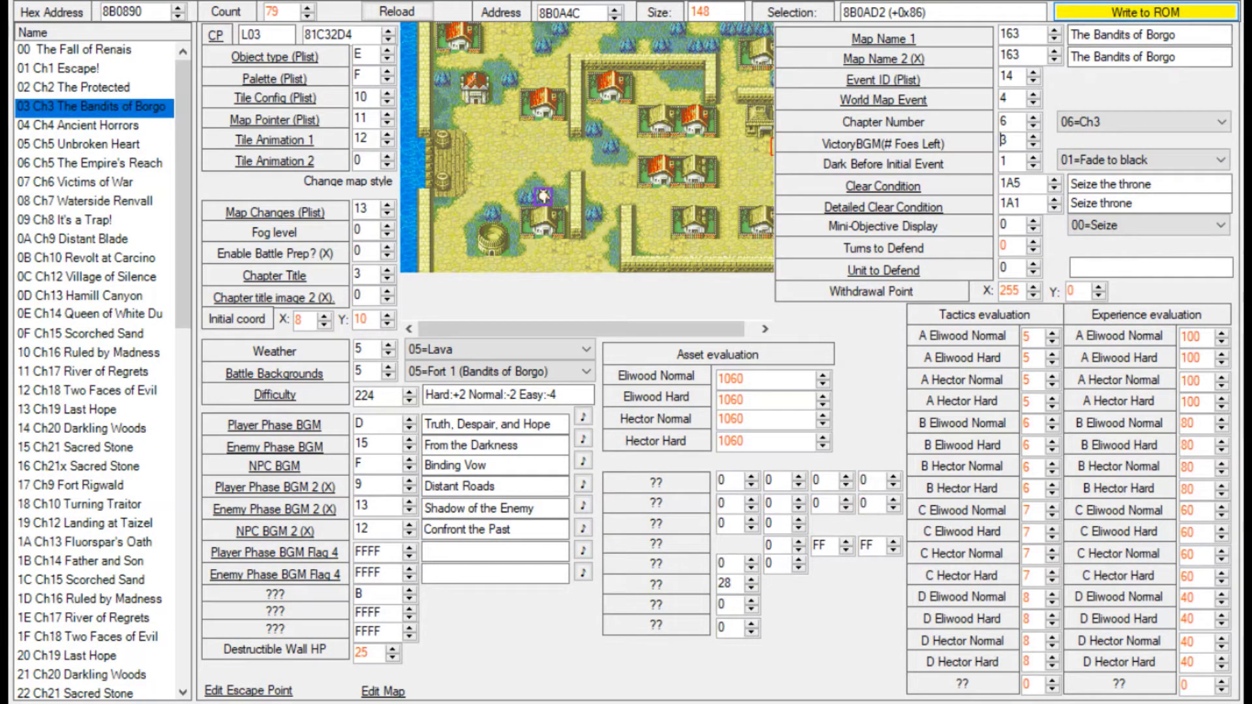
pyautogui.click(1145, 12)
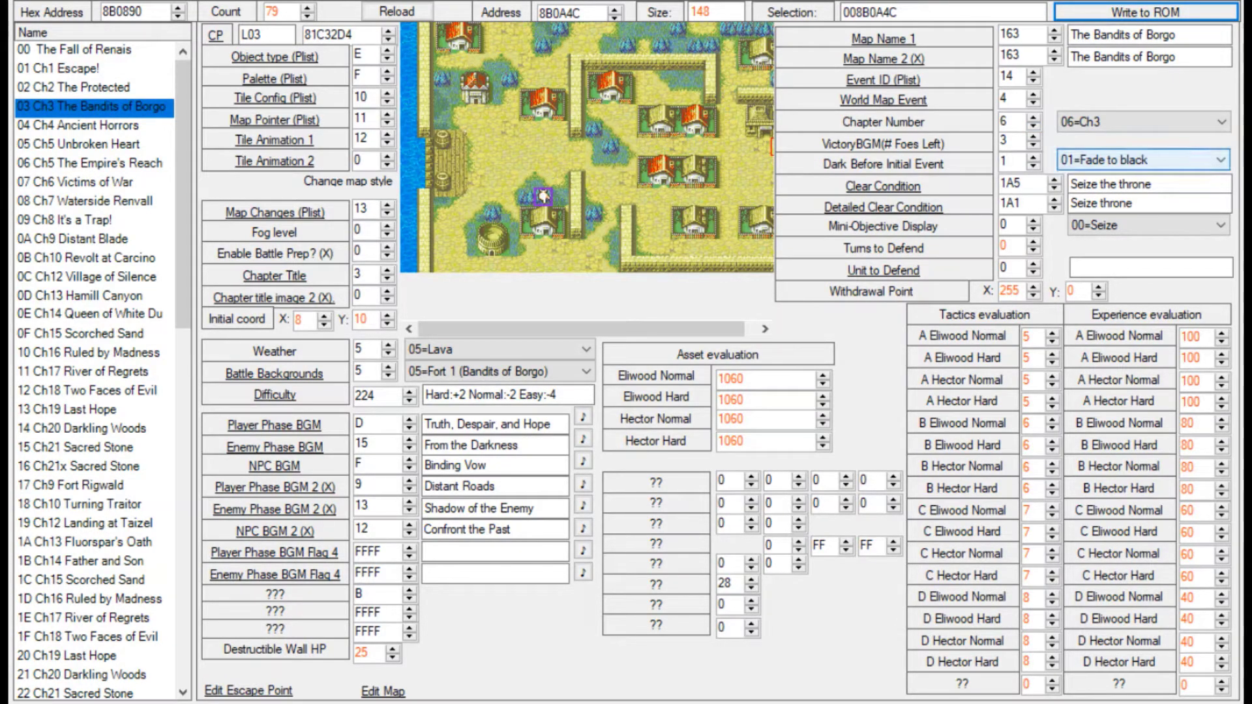
pyautogui.click(1143, 159)
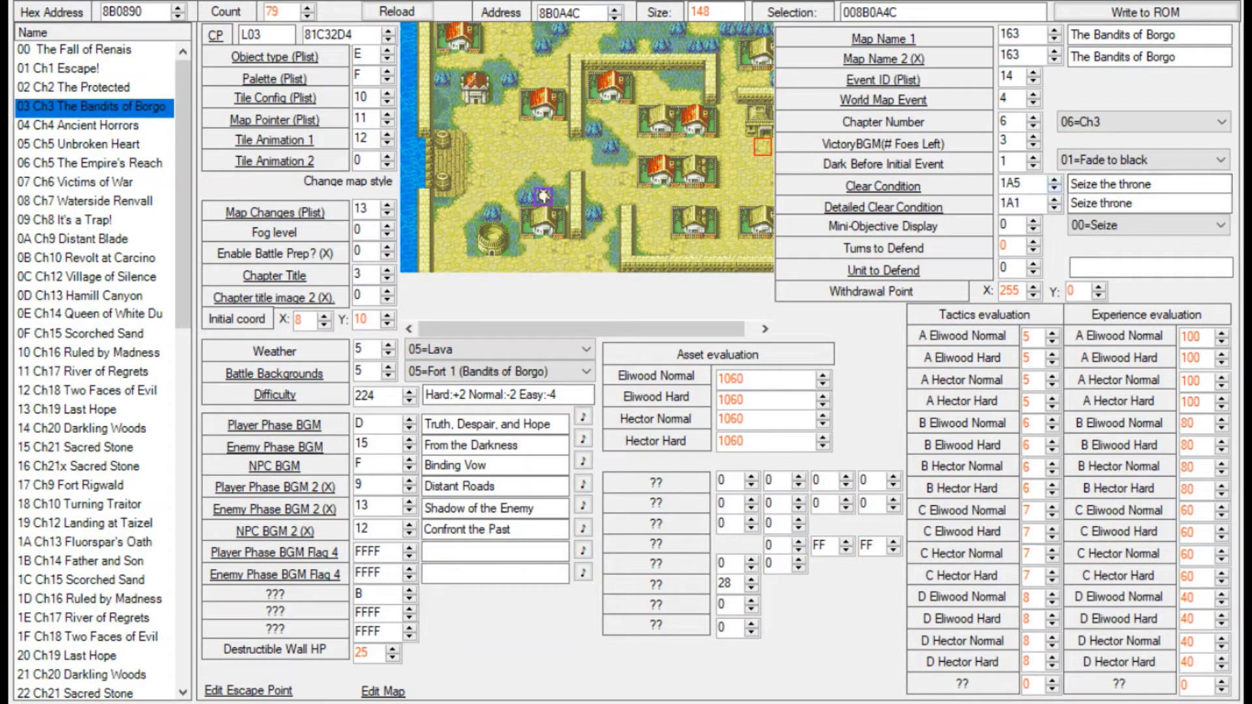
# Set the Clear Condition of Ch3 The Bandits of Borgo to 1A4, Defeat all bandits.
pyautogui.click(1054, 189)
pyautogui.click(1054, 189)
pyautogui.click(1055, 188)
pyautogui.press('Up')
pyautogui.press('Up')
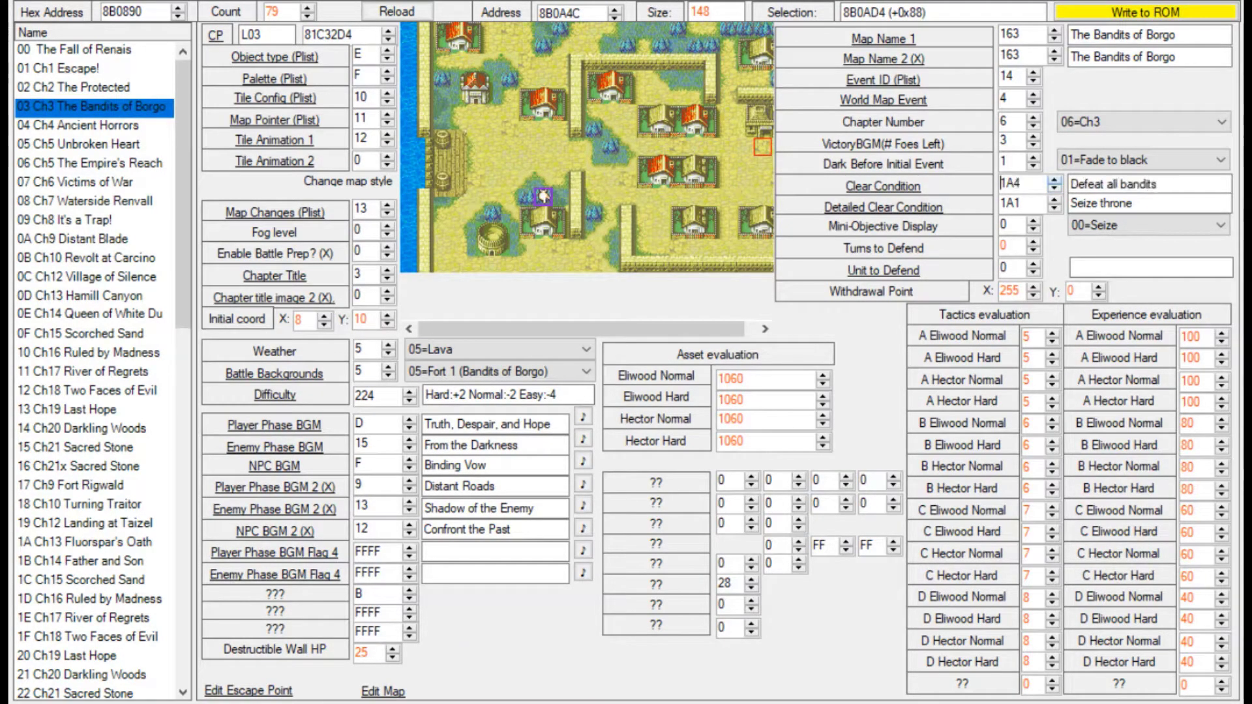
# Set the Detailed Clear Condition of Ch3 to 19E, Defeat enemy, and write the condition changes to the ROM.
pyautogui.click(1054, 208)
pyautogui.click(1055, 207)
pyautogui.click(1054, 207)
pyautogui.click(1054, 207)
pyautogui.press('Up')
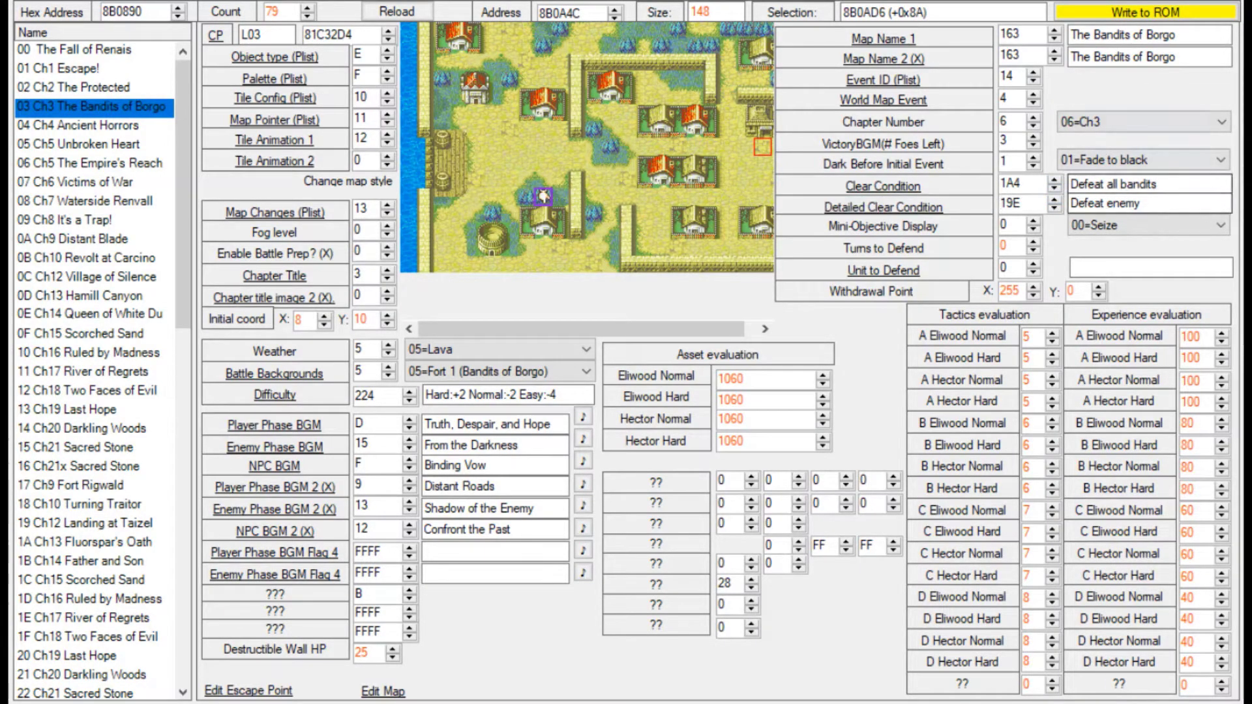
pyautogui.click(1145, 12)
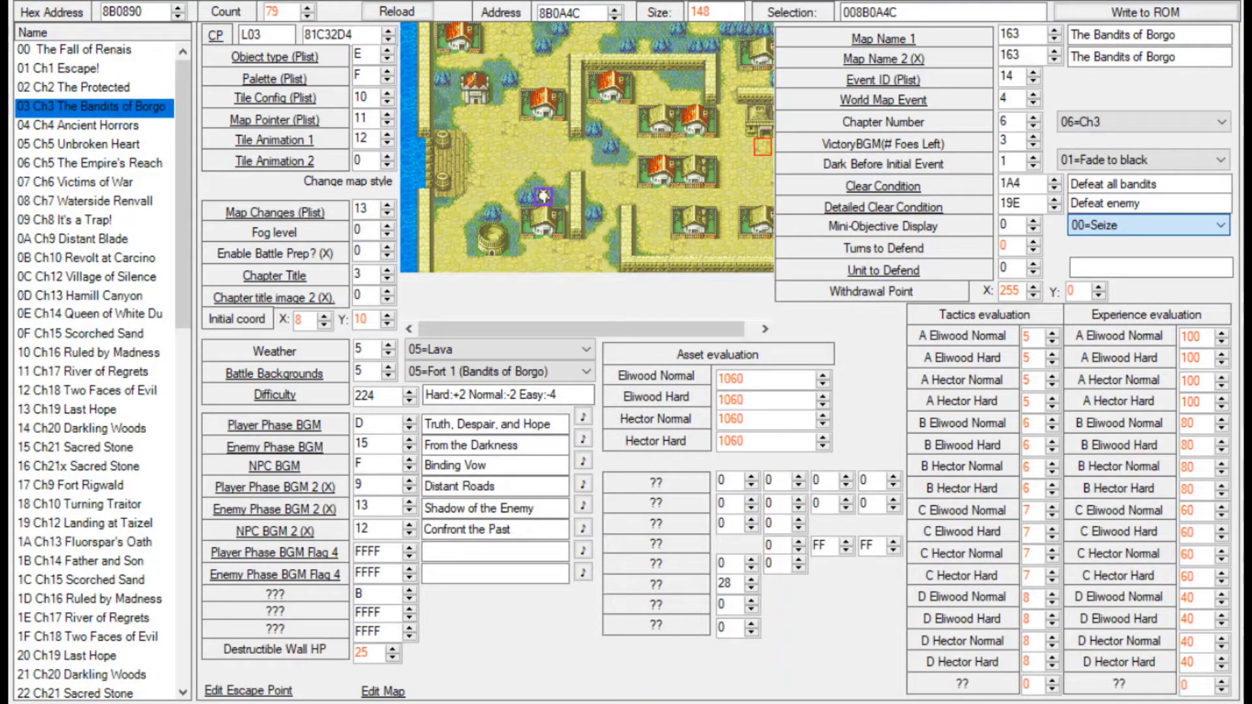
# Set the Mini-Objective Display of Ch3 to 03=Defeat Boss and write it to the ROM.
pyautogui.press('Down')
pyautogui.press('Down')
pyautogui.press('Down')
pyautogui.click(1146, 11)
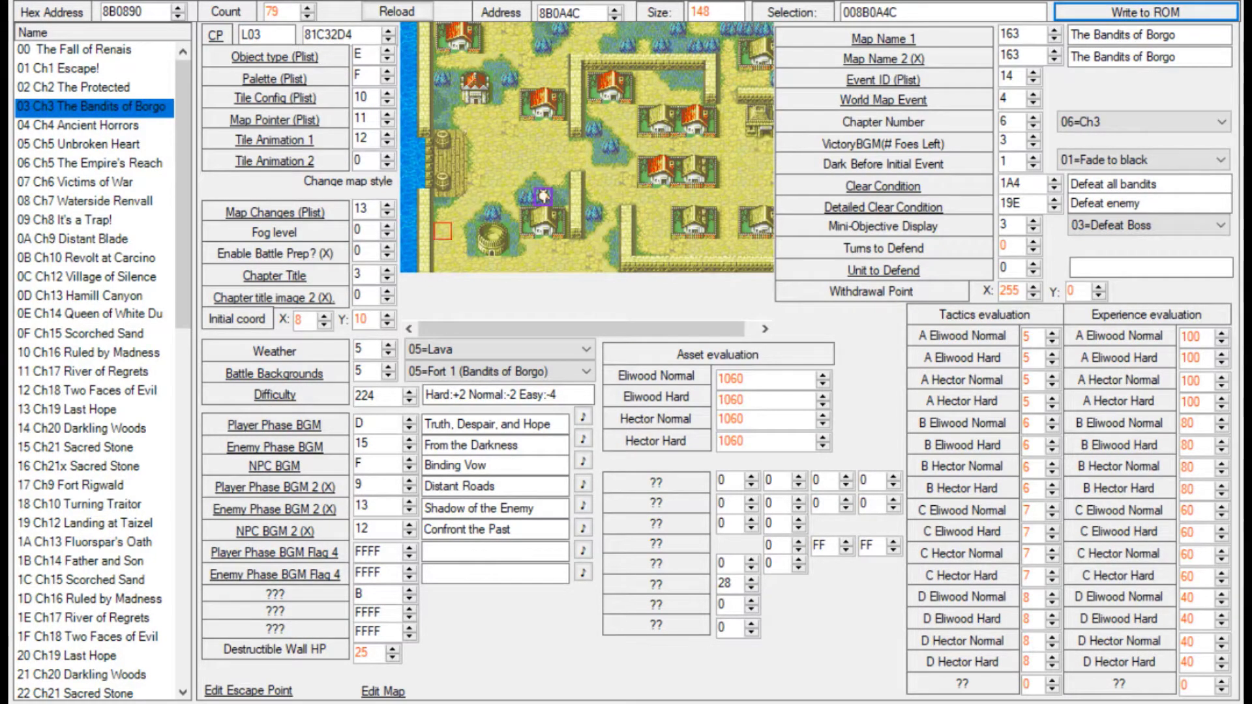
# Examine the Turns to Defend setting of Ch19 Last Hope.
pyautogui.click(65, 409)
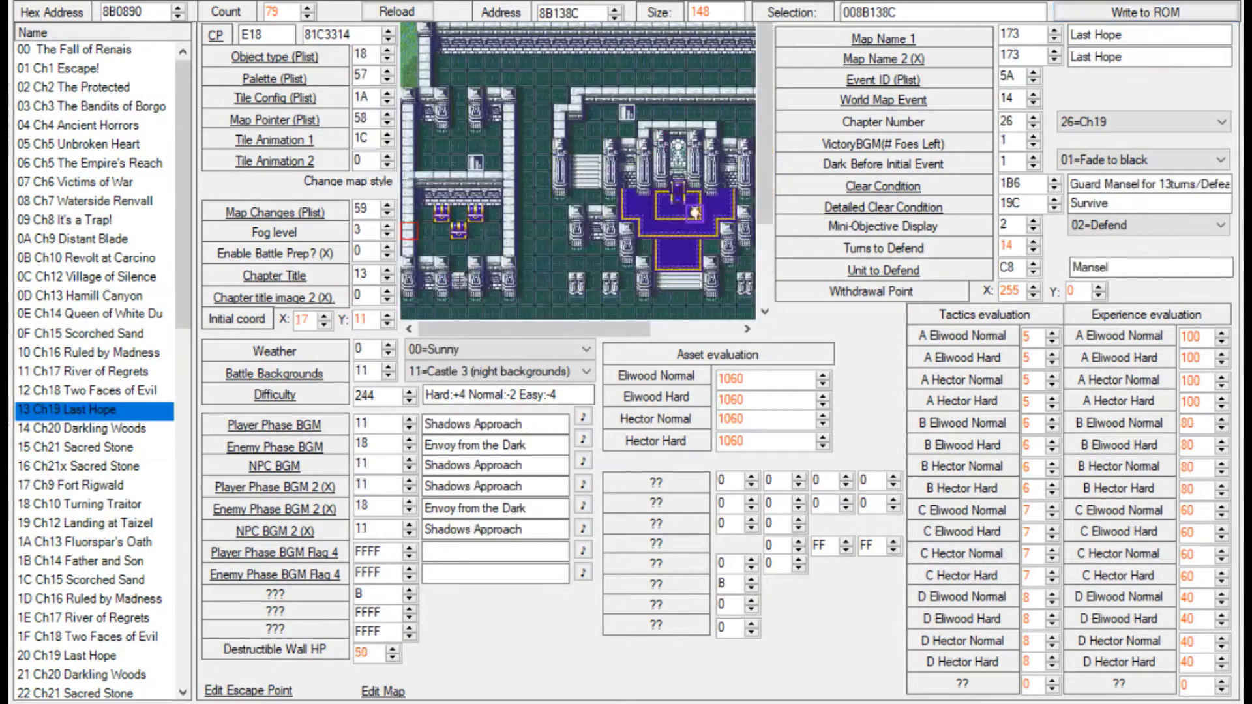
pyautogui.moveTo(1015, 246); pyautogui.dragTo(1000, 246)
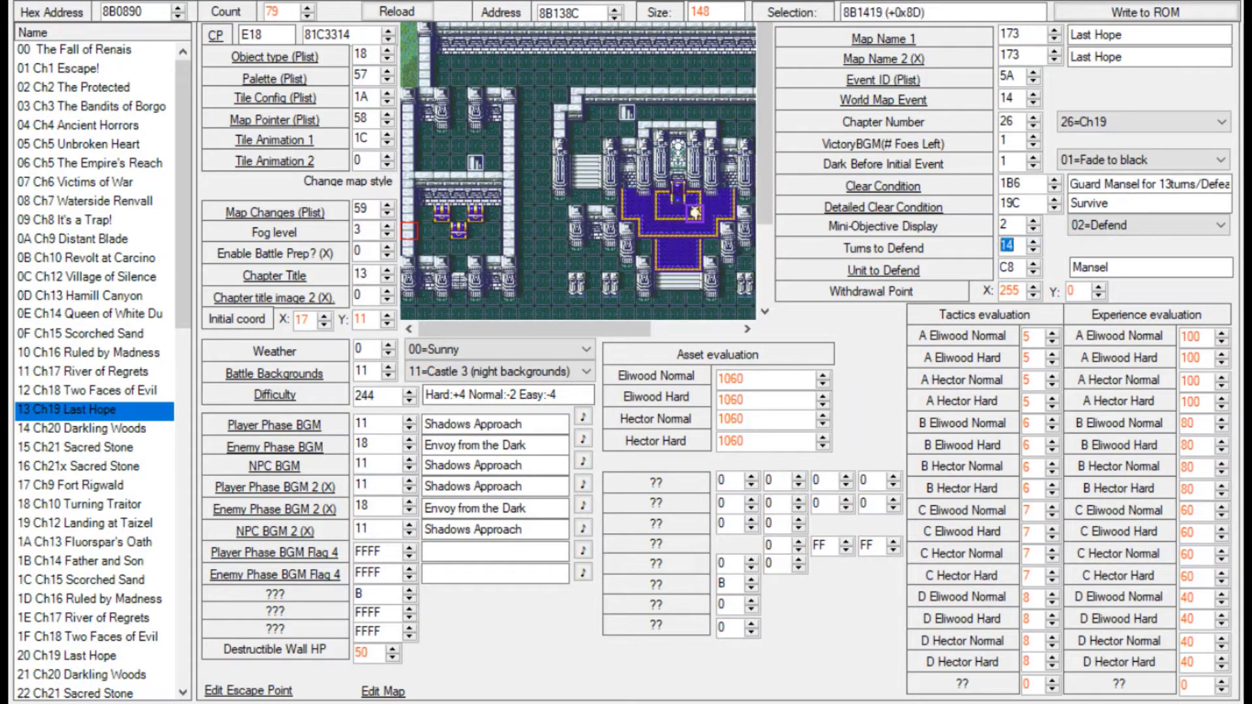
pyautogui.click(1015, 245)
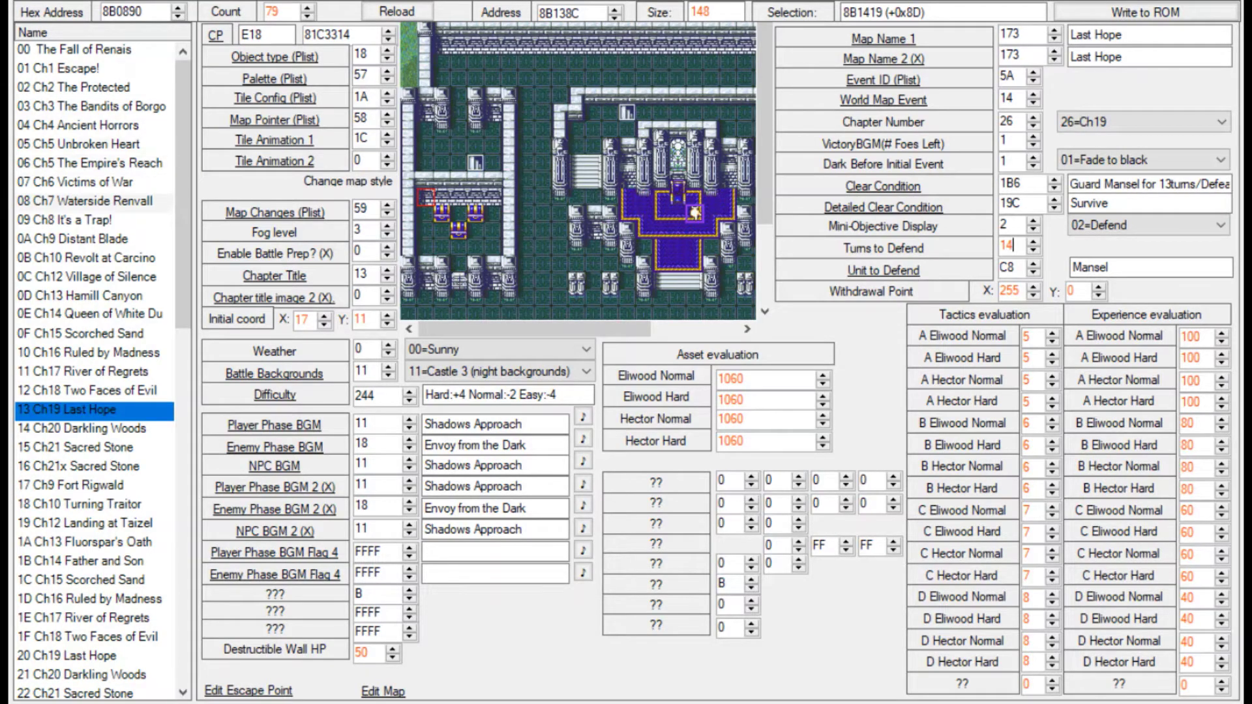
# Try a Withdrawal Point of X 12, Y 7 for Ch3 The Bandits of Borgo.
pyautogui.click(91, 107)
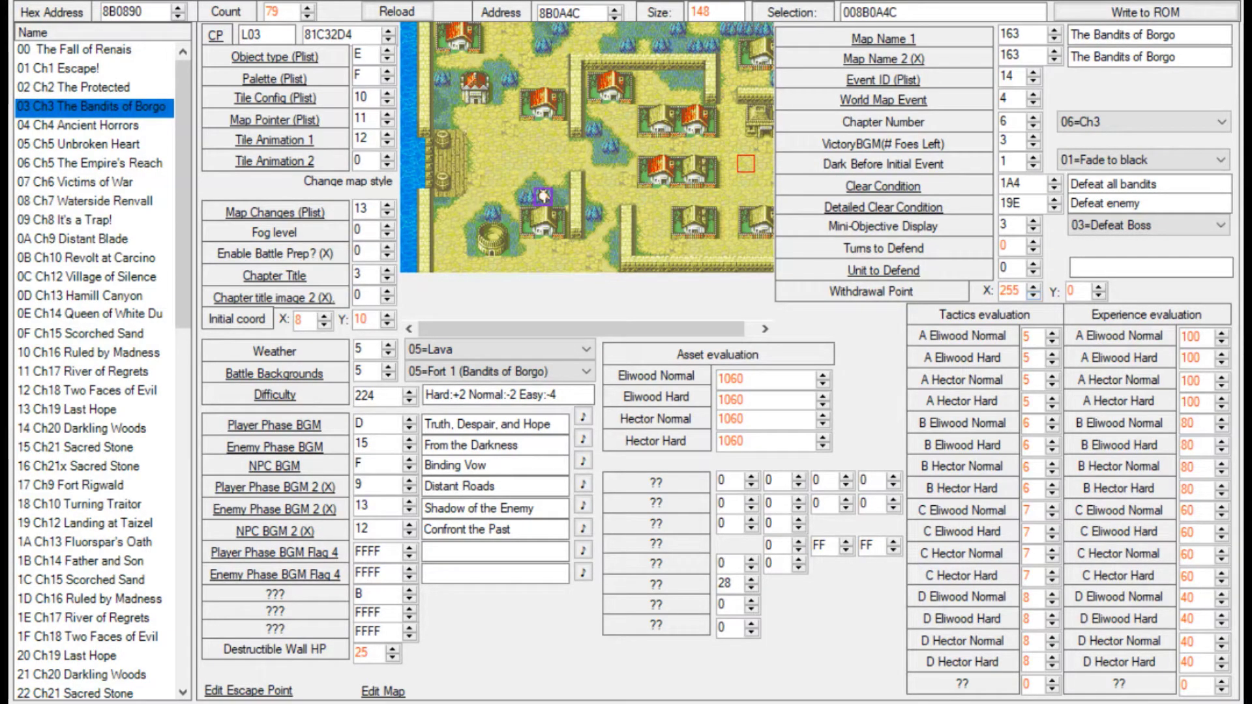
pyautogui.doubleClick(1013, 291)
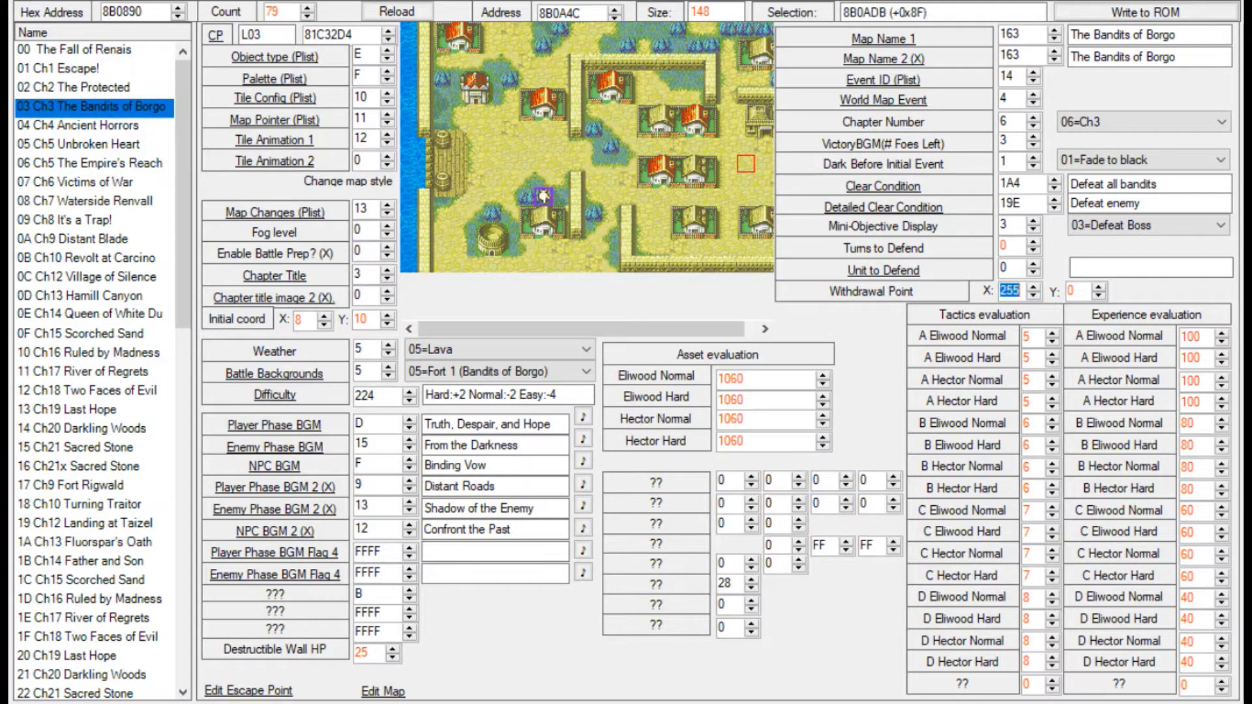
pyautogui.write('12')
pyautogui.press('Return')
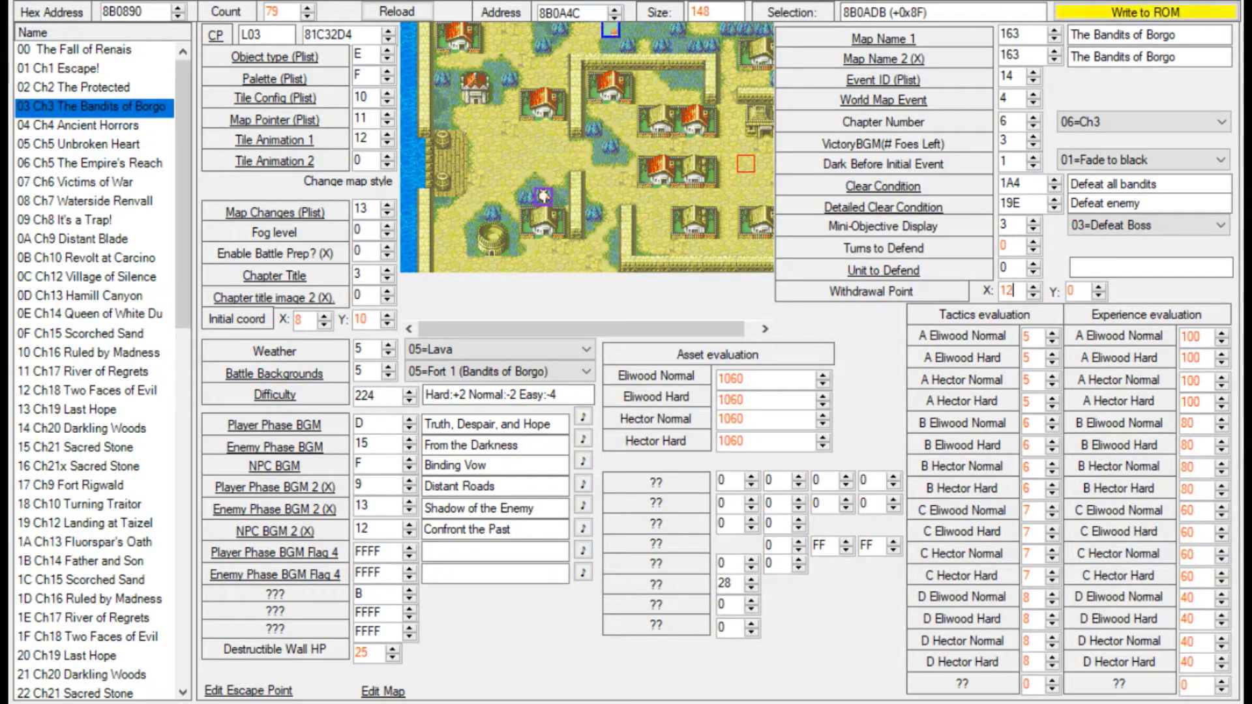
pyautogui.press('Tab')
pyautogui.write('3')
pyautogui.press('BackSpace')
pyautogui.write('7')
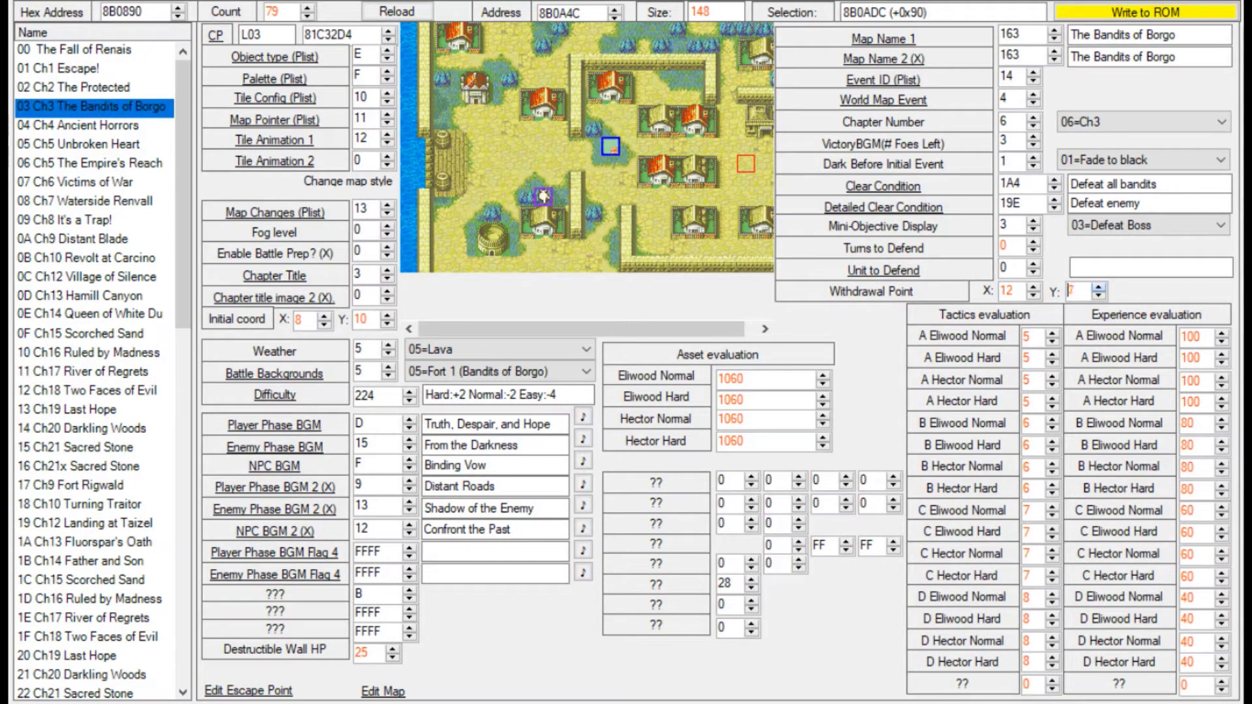
# Move the Withdrawal Point of Ch3 to X 2, Y 8 on the wooden dock and save.
pyautogui.hotkey('shift', 'Tab')
pyautogui.press('Up')
pyautogui.press('Down')
pyautogui.press('Down')
pyautogui.press('Down')
pyautogui.press('Down')
pyautogui.press('Down')
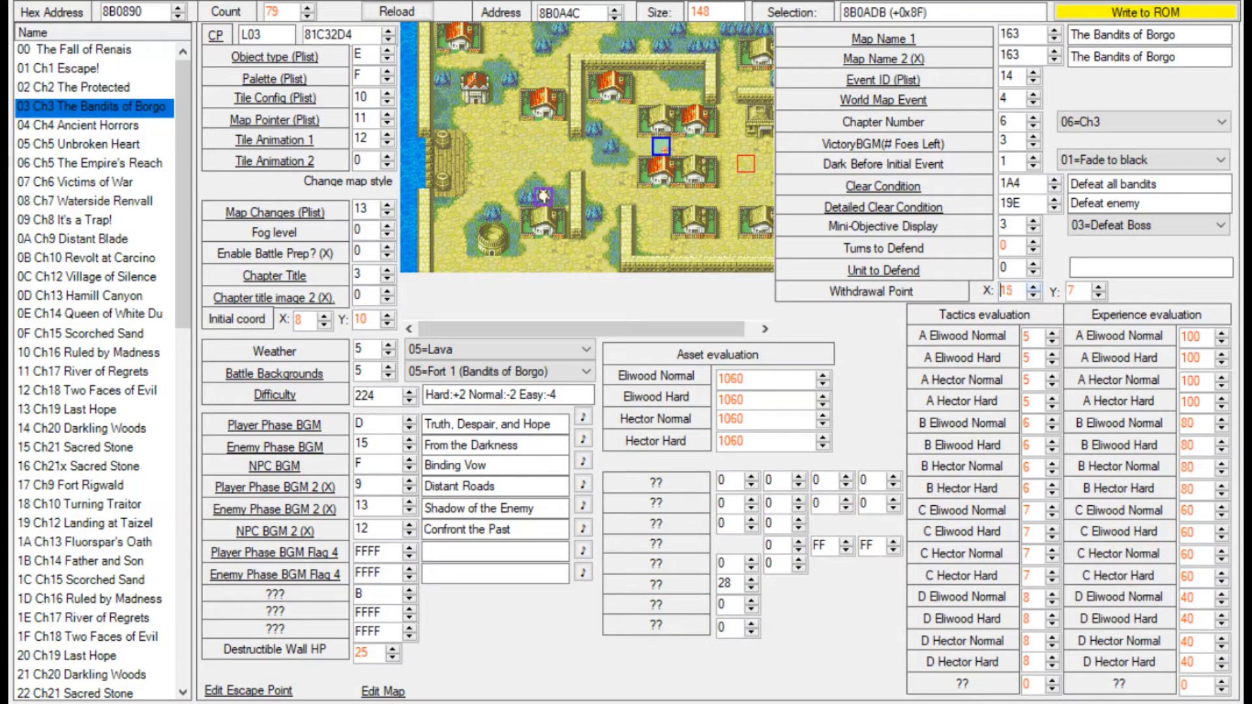
pyautogui.press('Down')
pyautogui.press('Down')
pyautogui.press('Down')
pyautogui.press('Down')
pyautogui.press('Down')
pyautogui.press('Down')
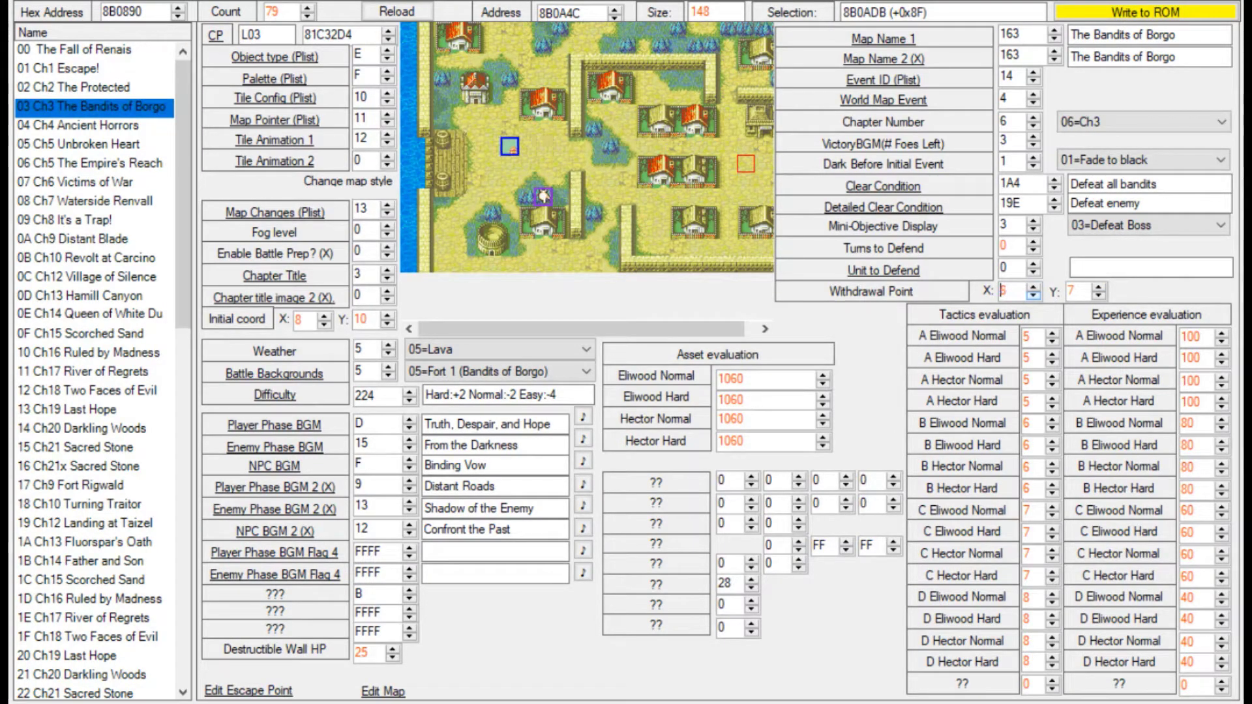
pyautogui.press('Tab')
pyautogui.press('Up')
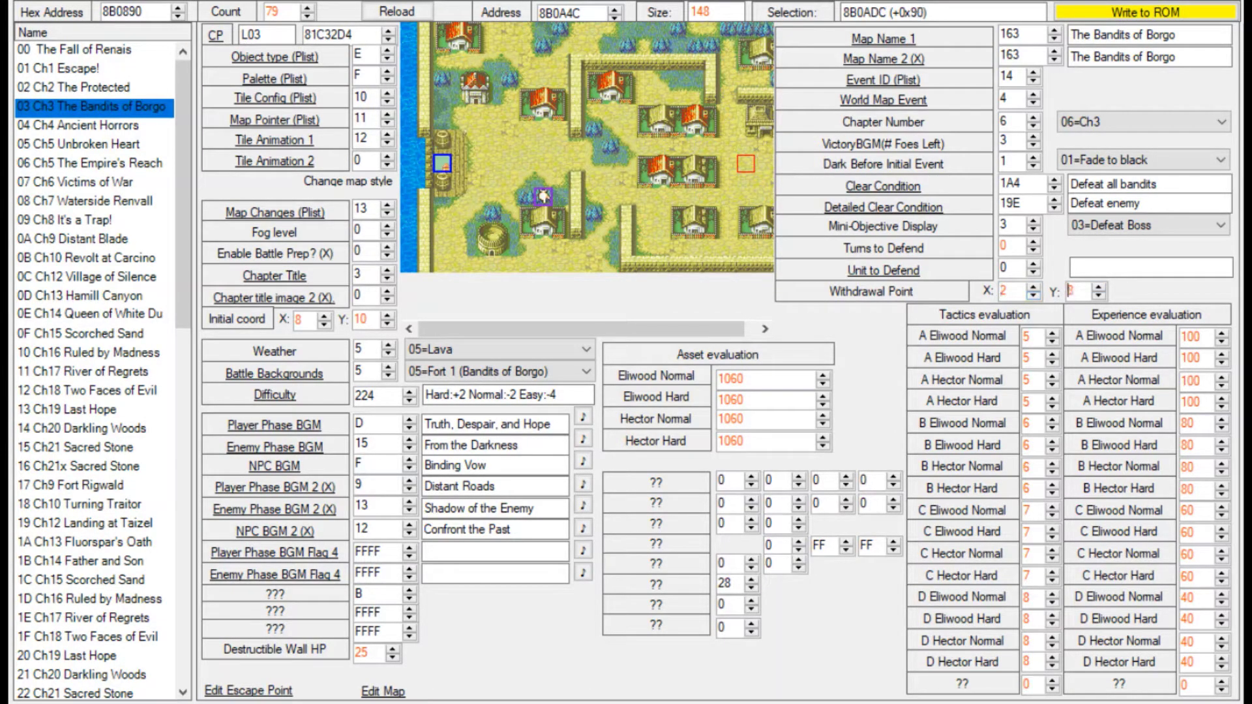
pyautogui.hotkey('ctrl', 's')
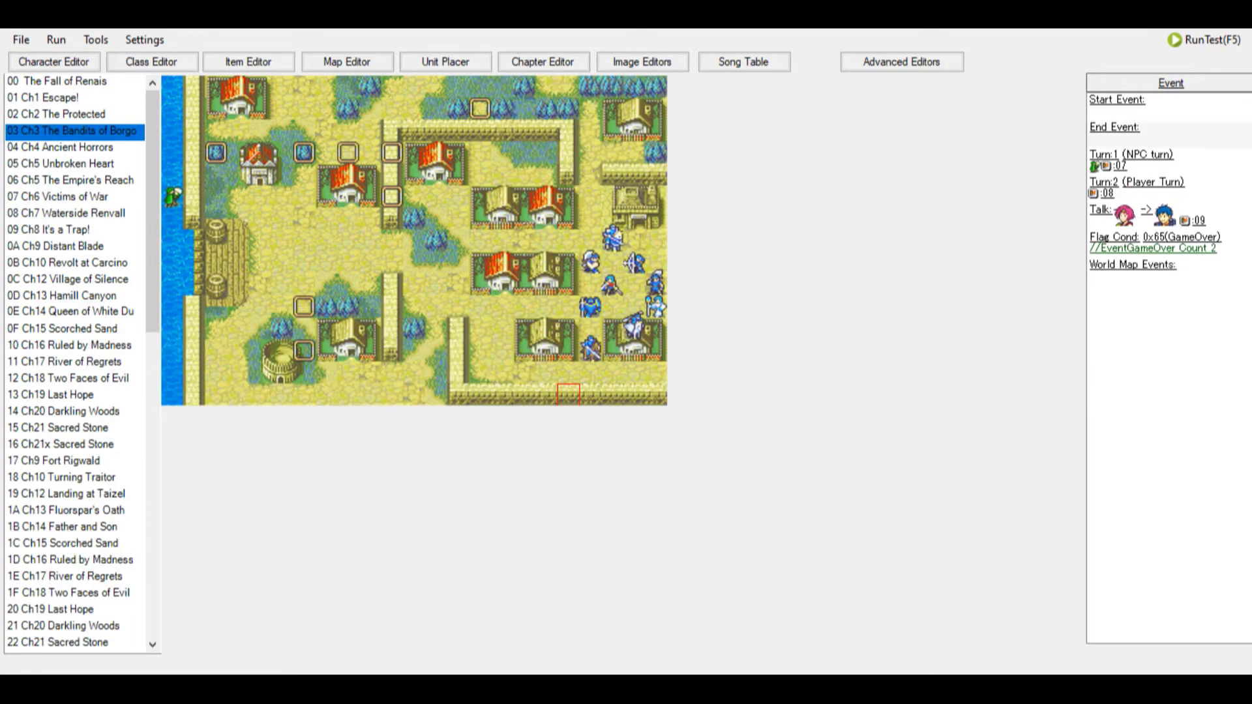
# Open the Start Event of Ch3 The Bandits of Borgo and view the details of its Event end line.
pyautogui.click(1116, 101)
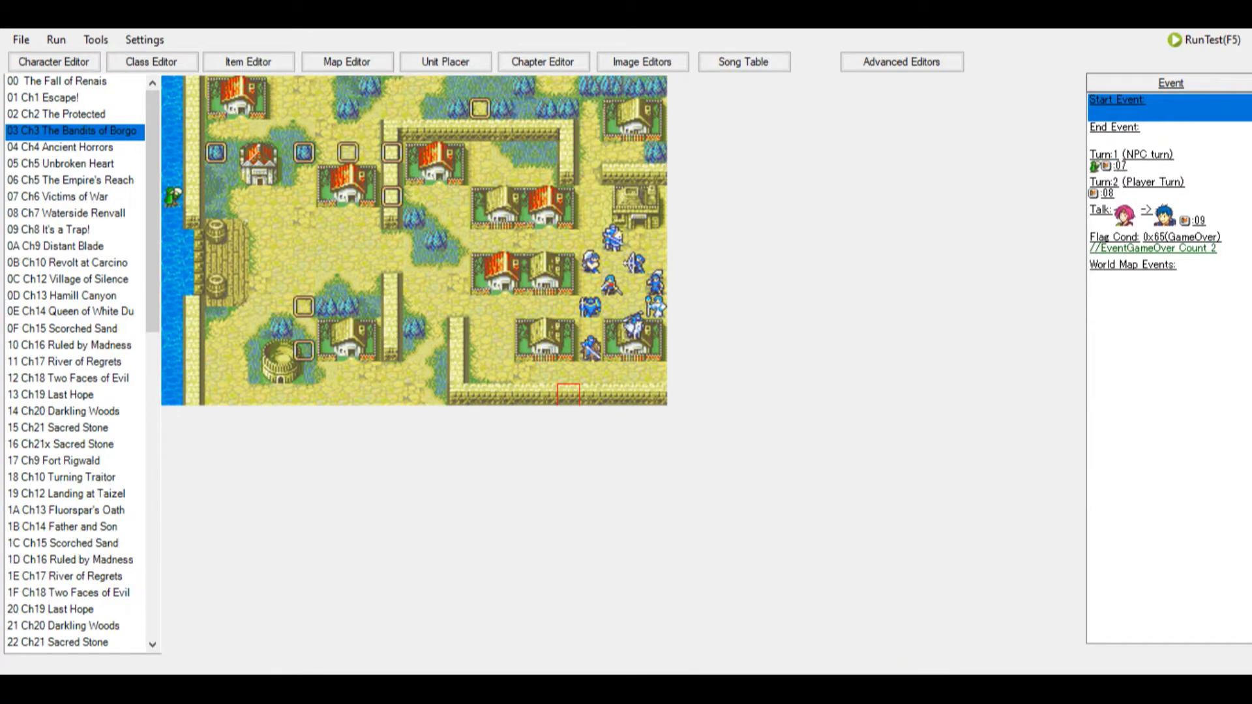
pyautogui.press('Return')
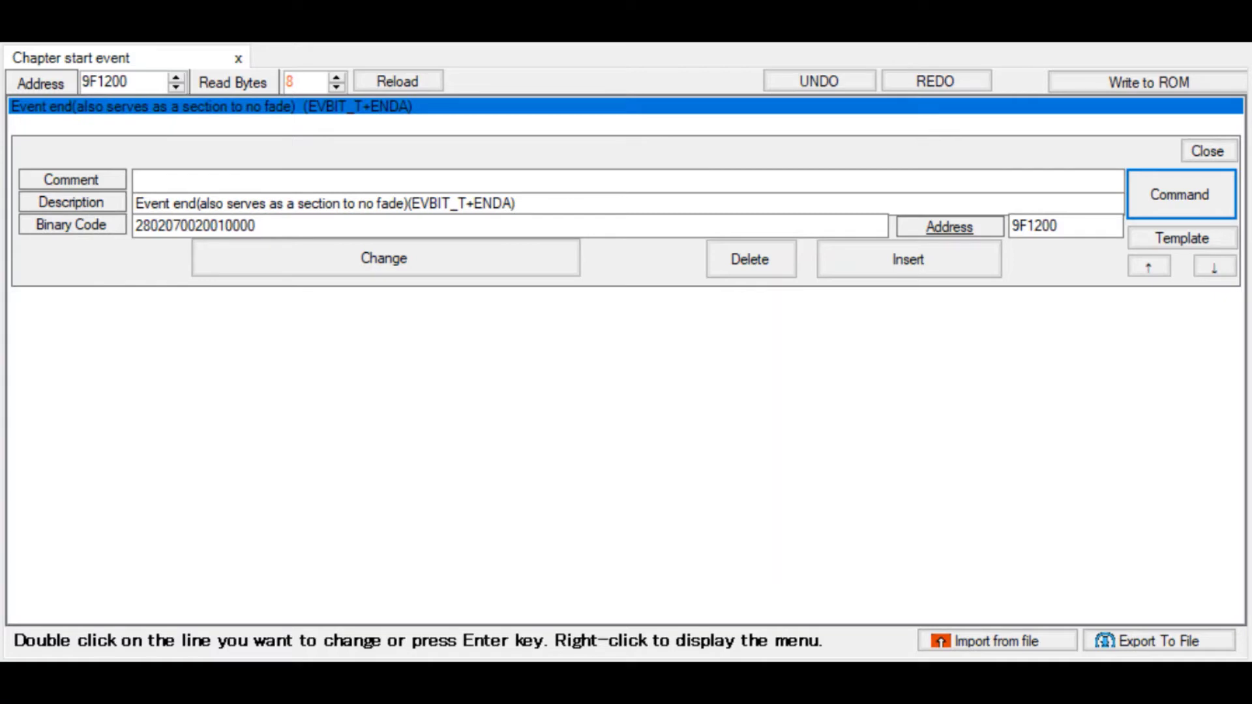
pyautogui.click(411, 385)
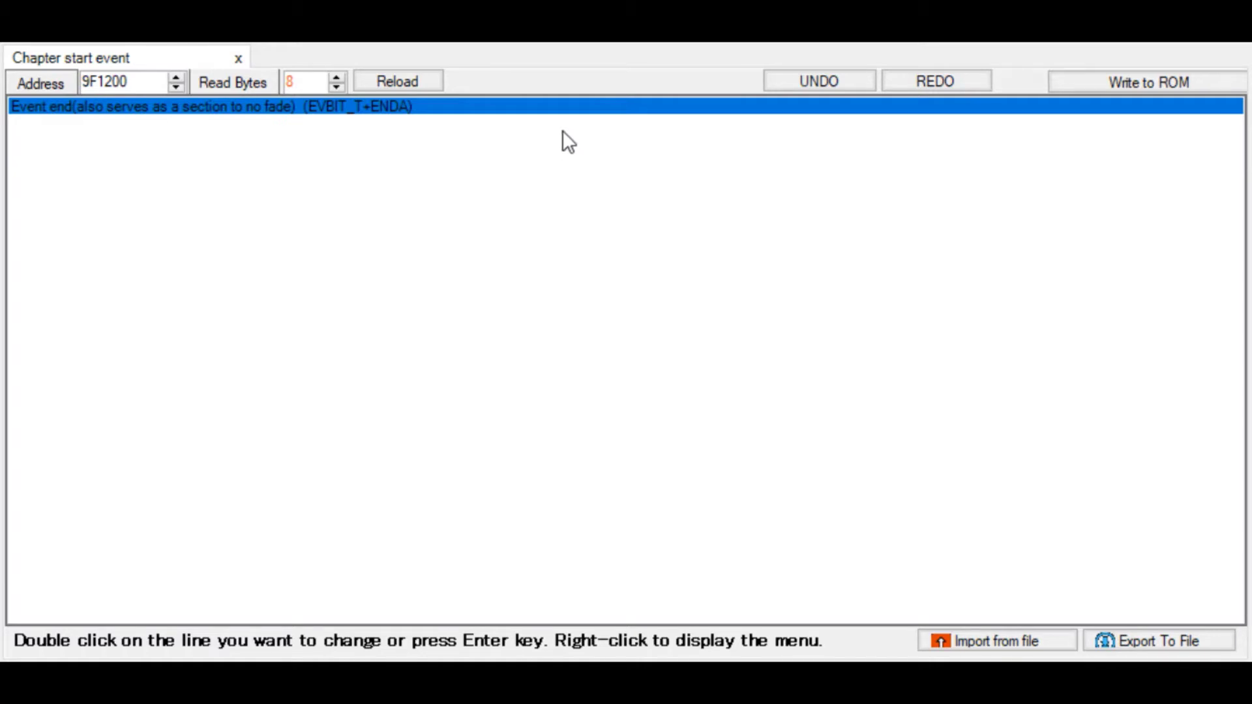
# Search the event commands for "load units move" and choose Load units and move, used for new units (LOAD1+ENUN), for the Event end line.
pyautogui.doubleClick(600, 108)
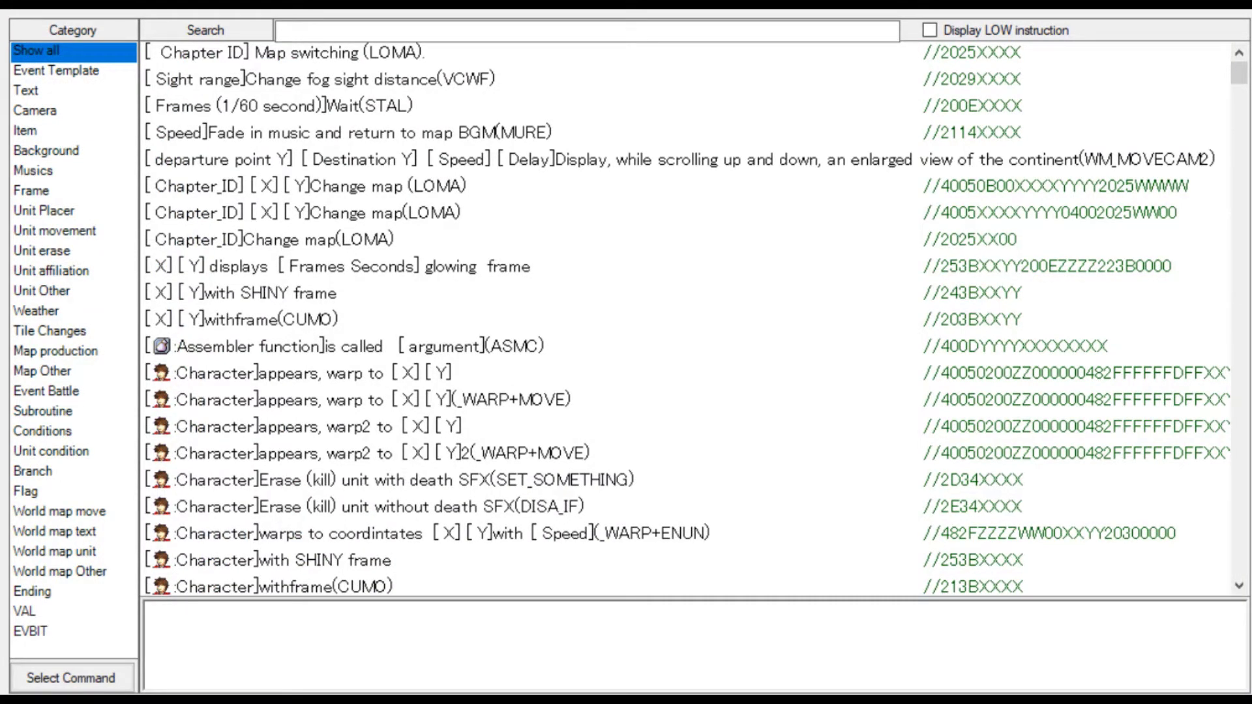
pyautogui.scroll(-15, 378, 134)
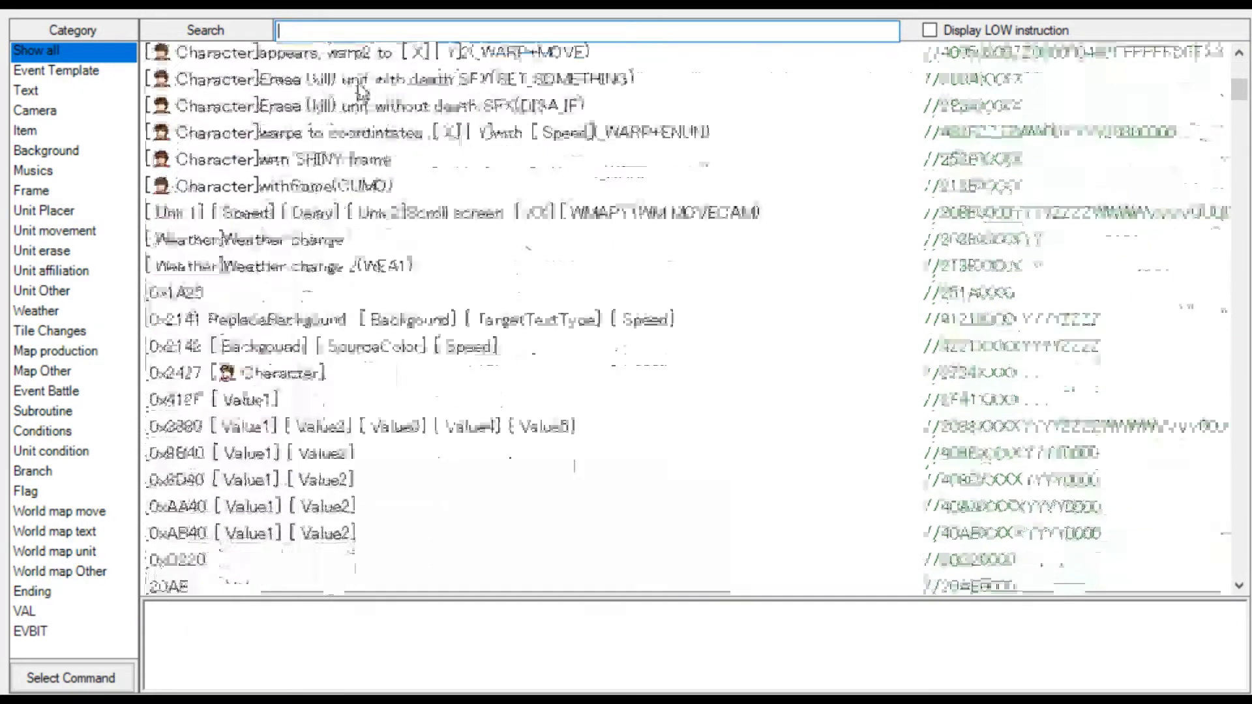
pyautogui.scroll(-20, 405, 150)
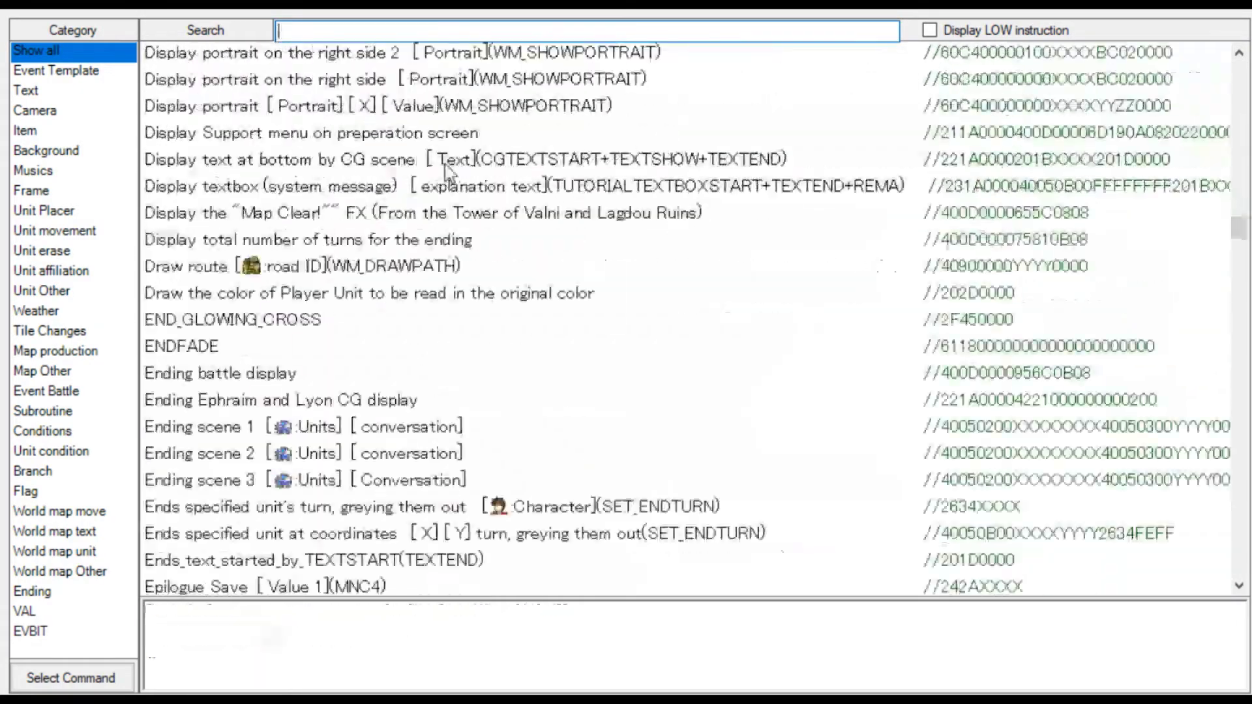
pyautogui.scroll(-10, 456, 181)
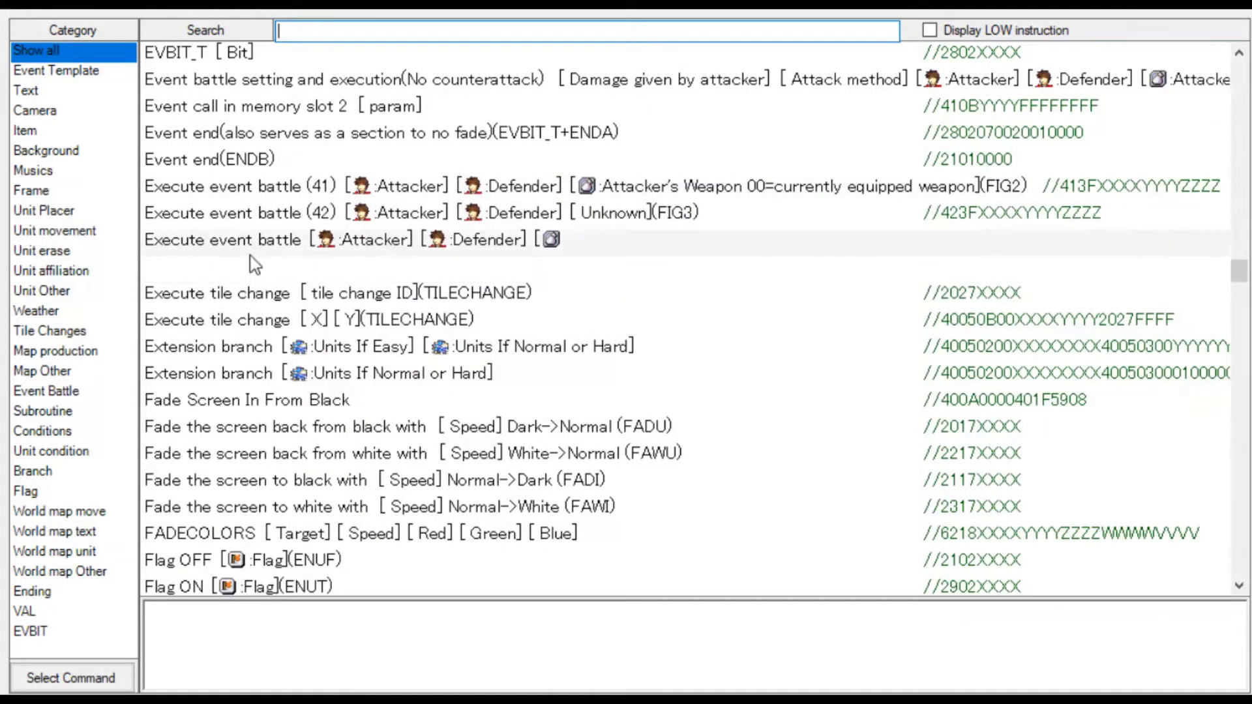
pyautogui.scroll(20, 1235, 70)
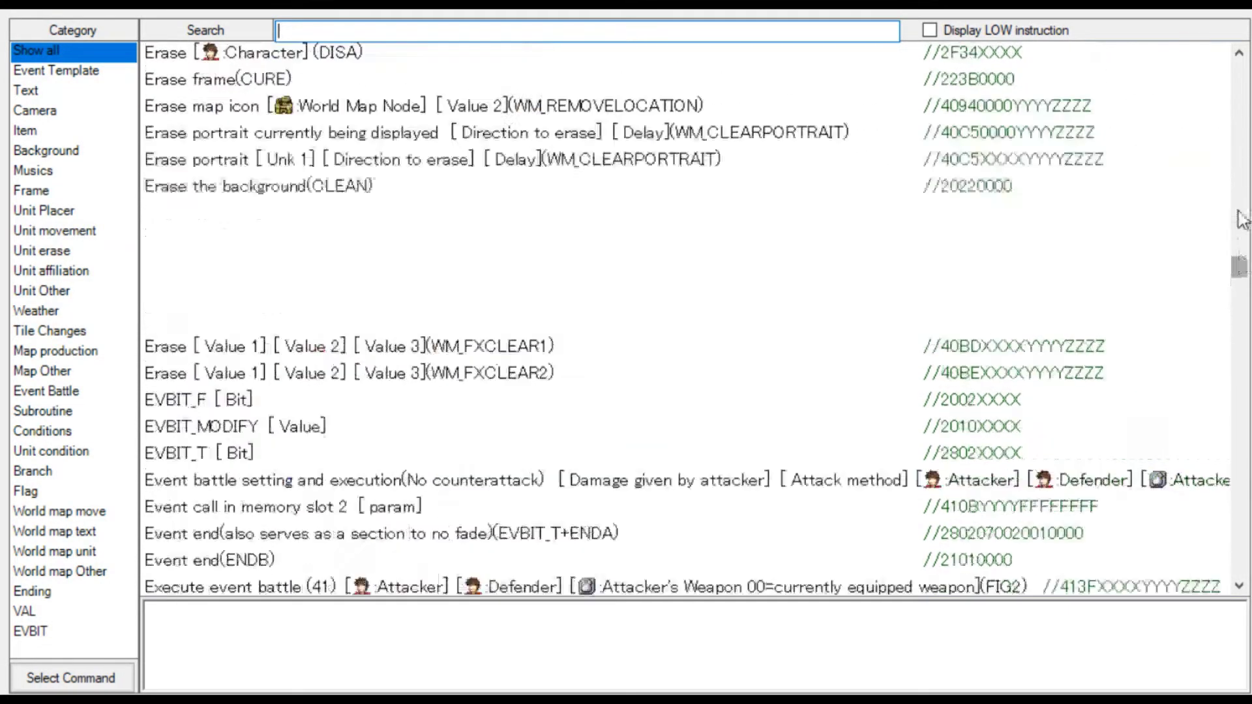
pyautogui.scroll(3, 1236, 70)
pyautogui.write('l')
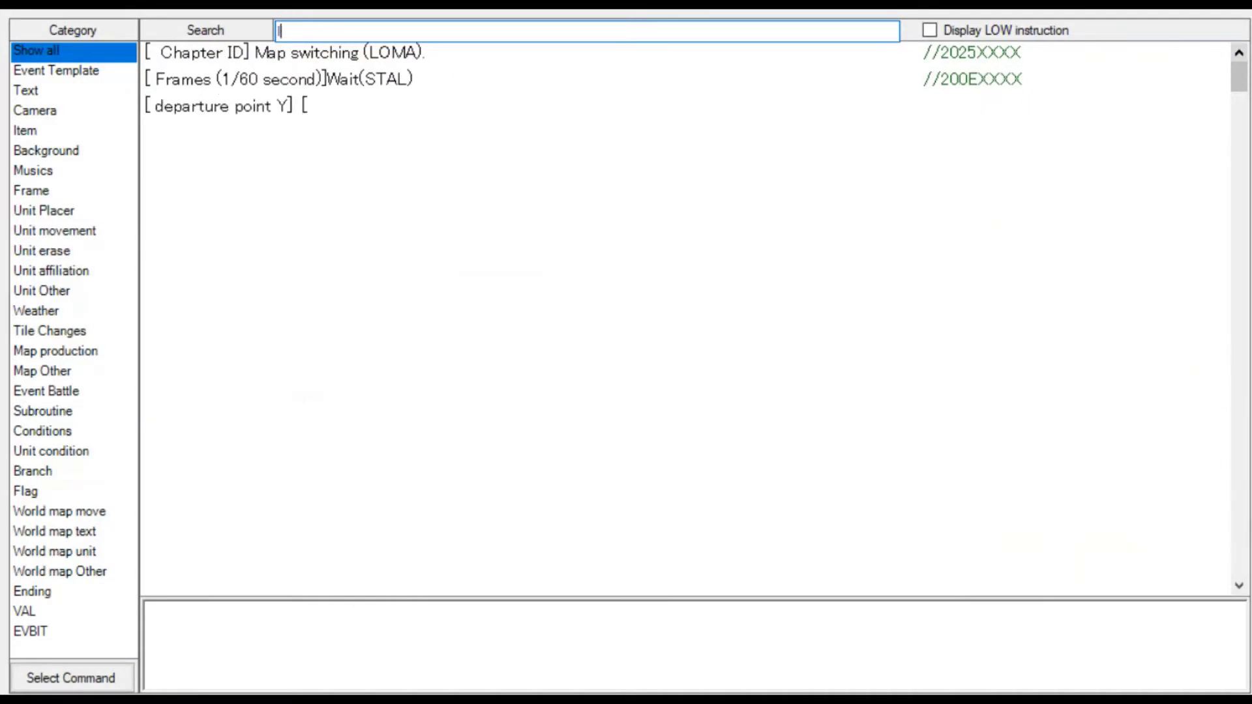
pyautogui.write('oad un')
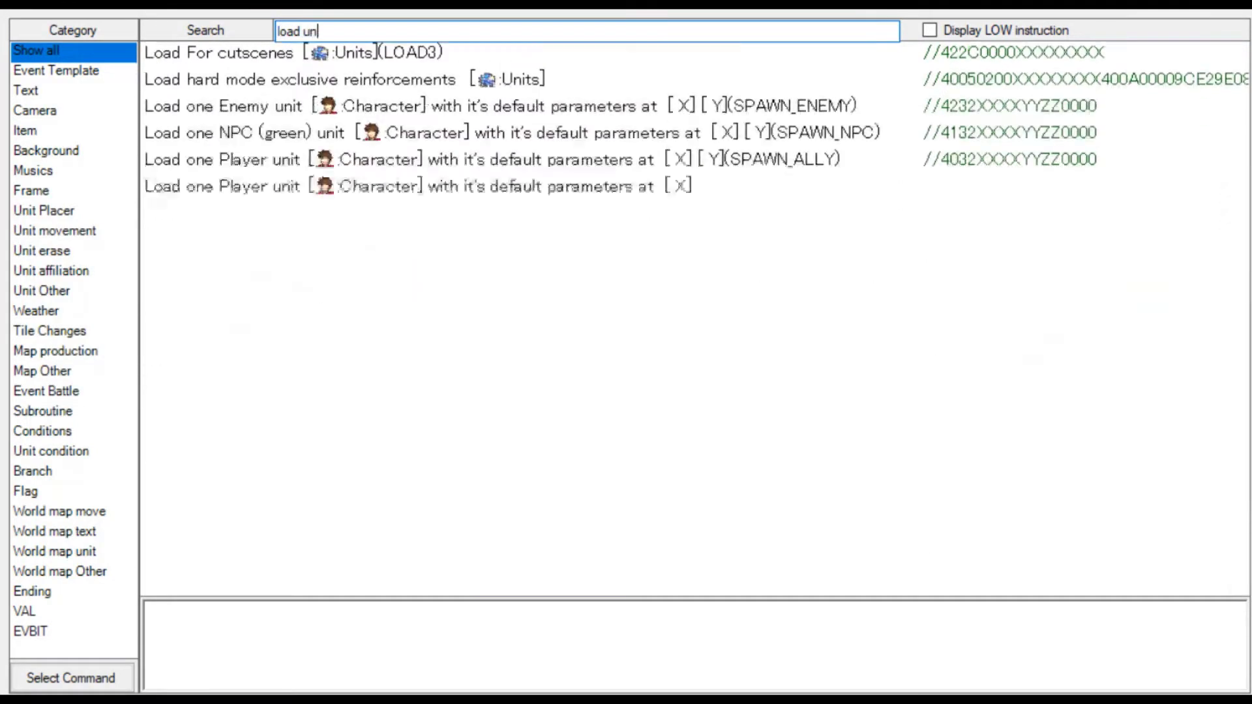
pyautogui.write('its move')
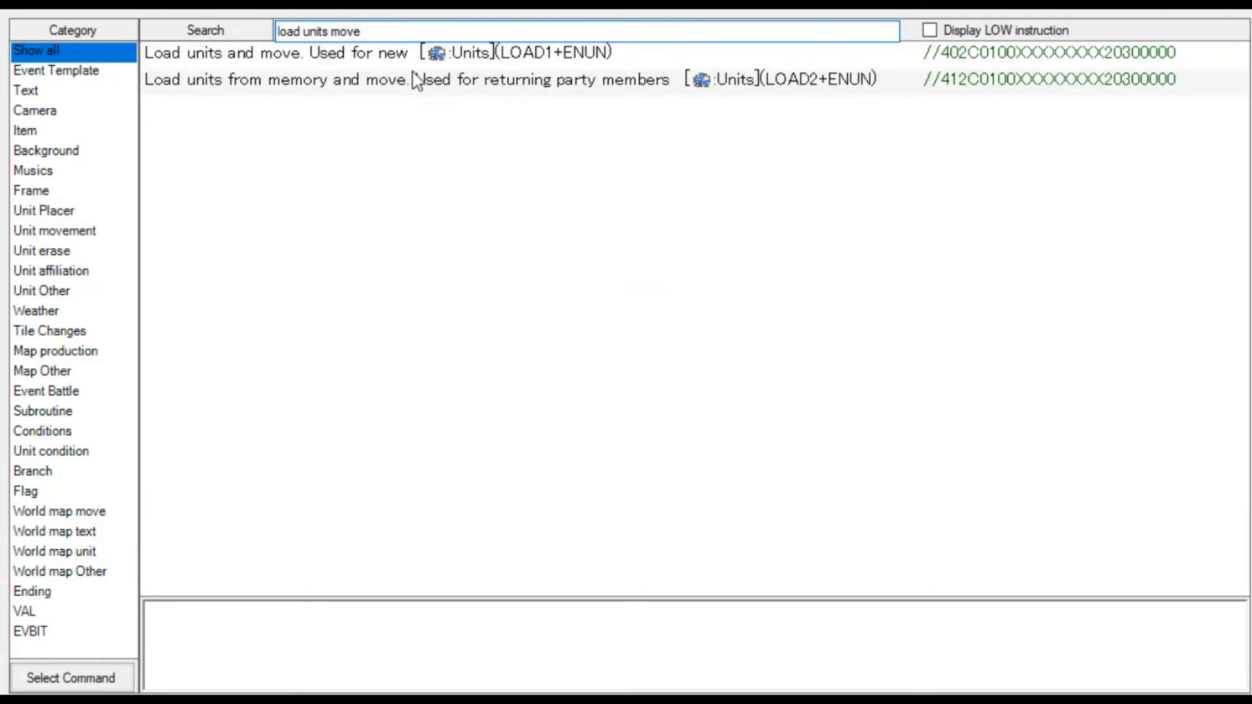
pyautogui.doubleClick(420, 53)
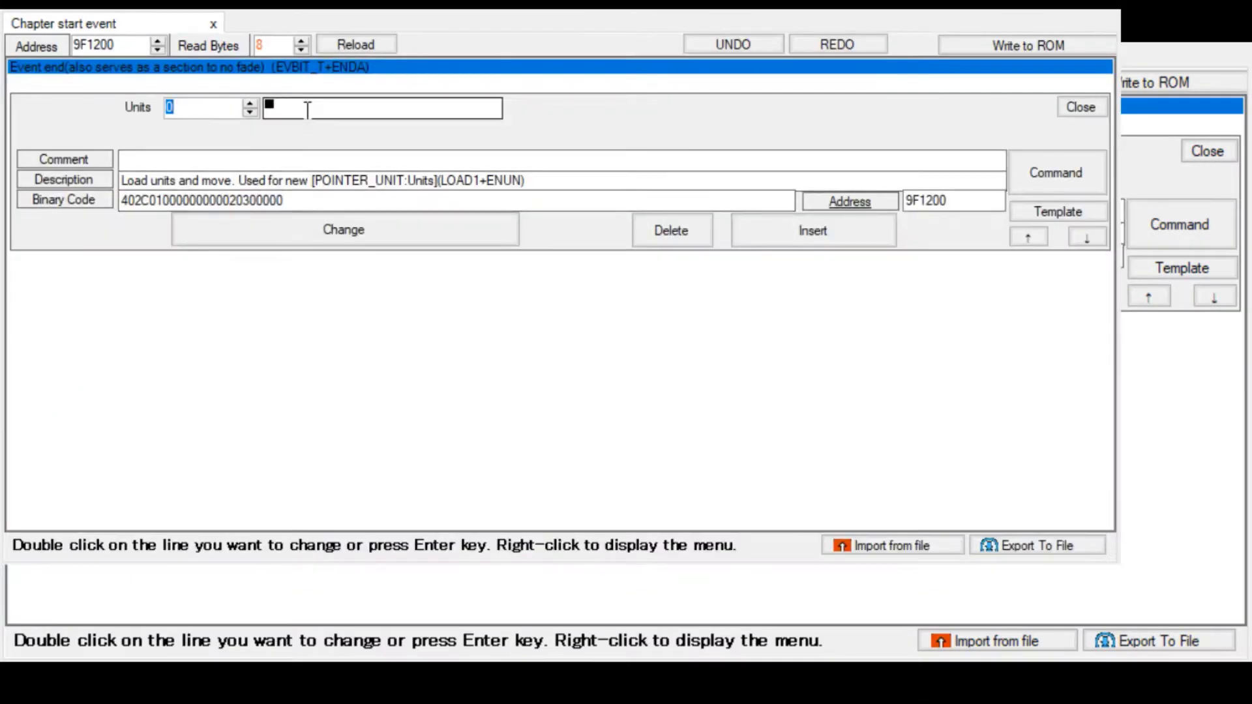
# Open the Units reference of the command and allocate a new group of 9 units for Ch3 The Bandits of Borgo.
pyautogui.click(342, 112)
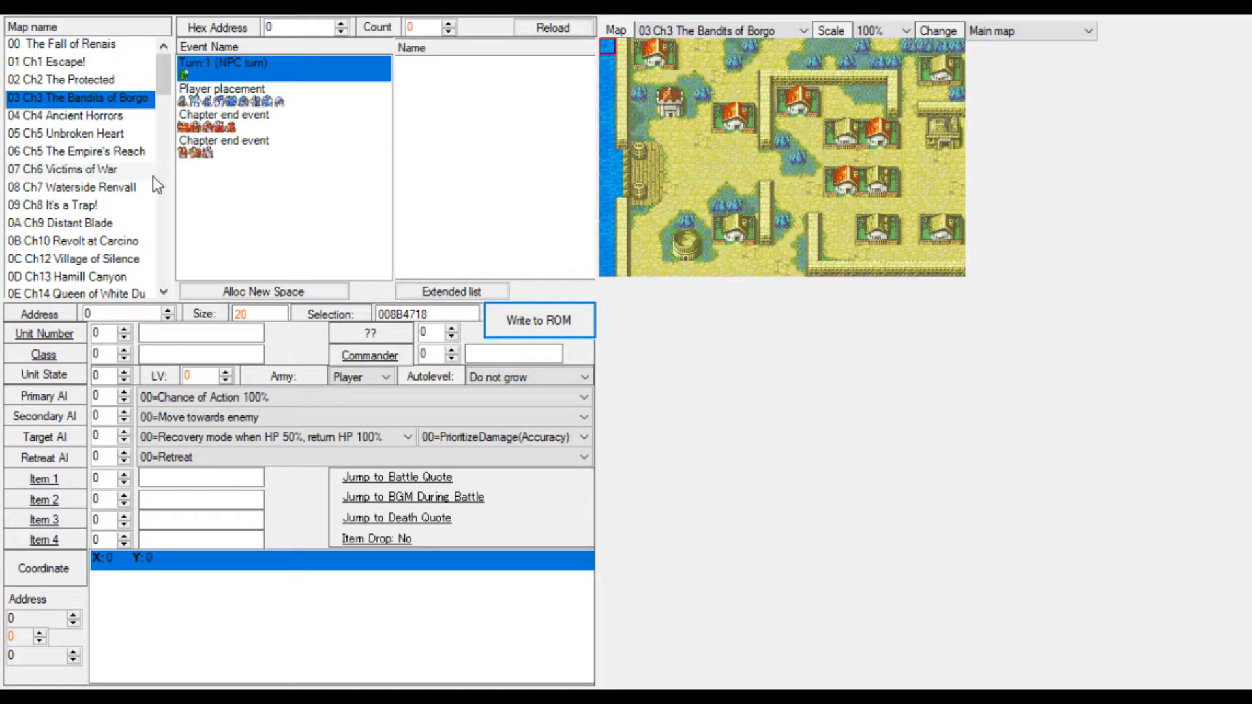
pyautogui.click(262, 293)
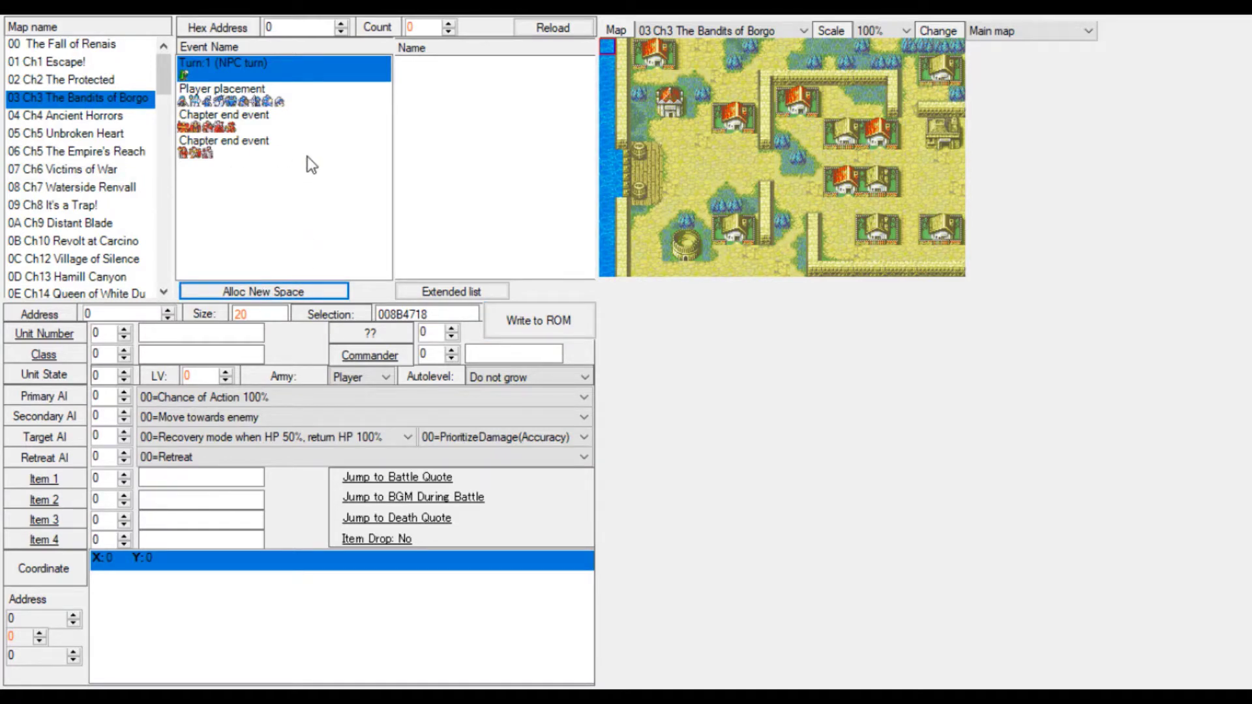
pyautogui.click(369, 185)
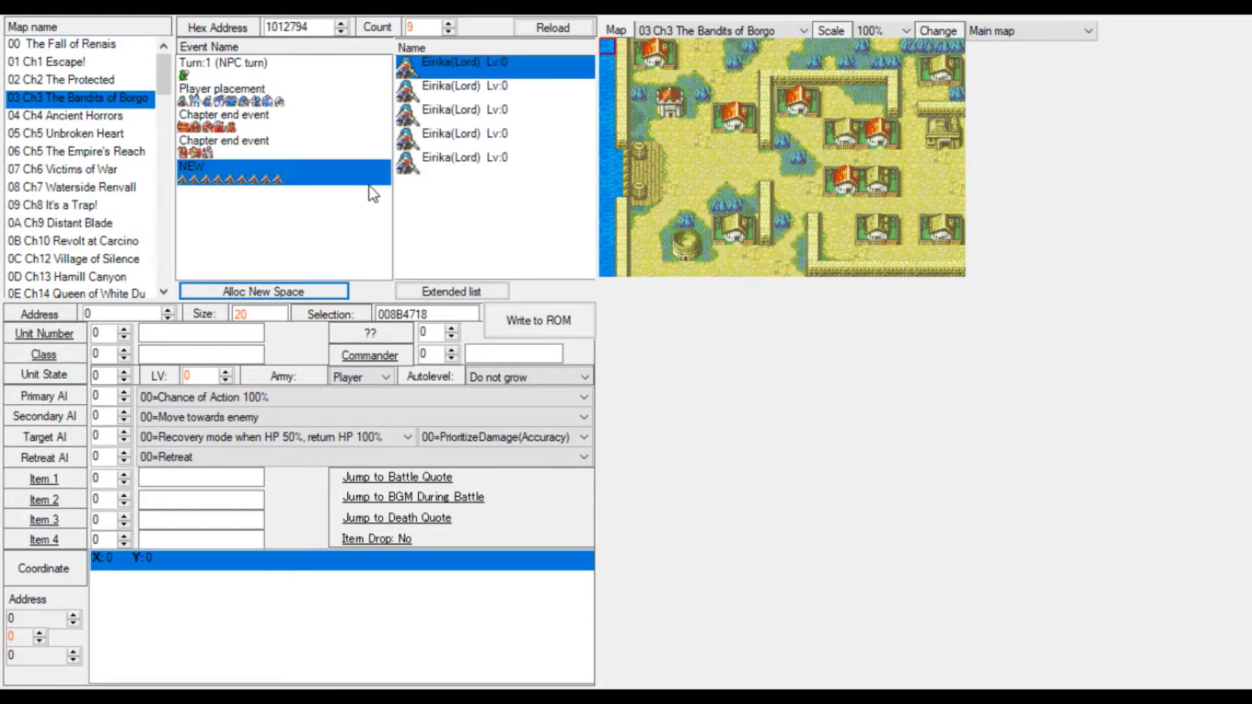
# Assign unit number 48, Batta, to the first slot of the new unit group.
pyautogui.click(124, 329)
pyautogui.click(123, 329)
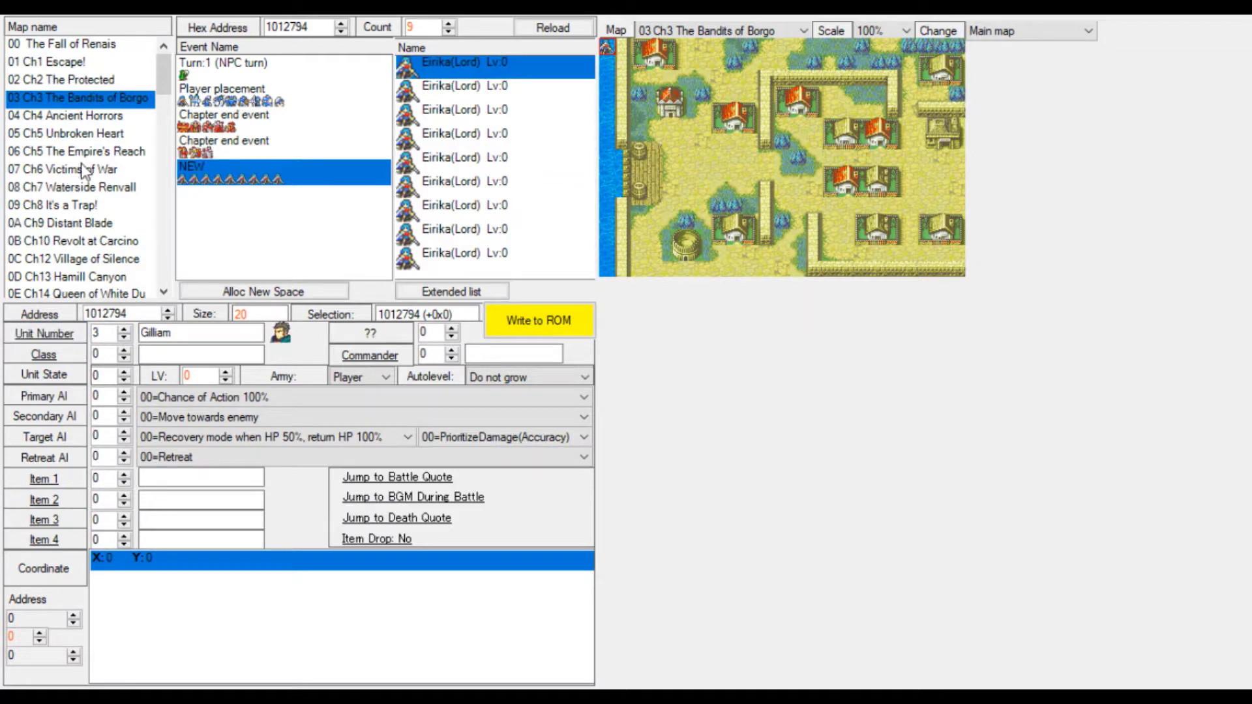
pyautogui.doubleClick(115, 170)
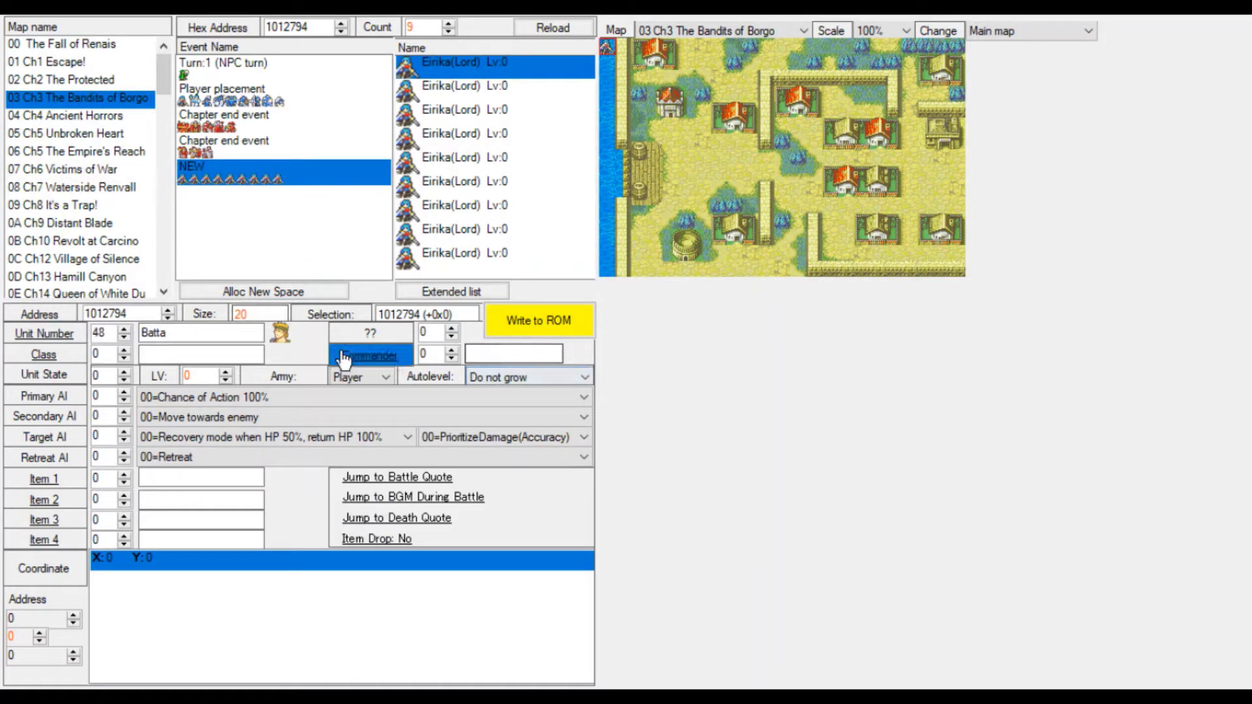
# Set Batta's class to 41 Brigand.
pyautogui.click(124, 351)
pyautogui.click(124, 351)
pyautogui.click(124, 350)
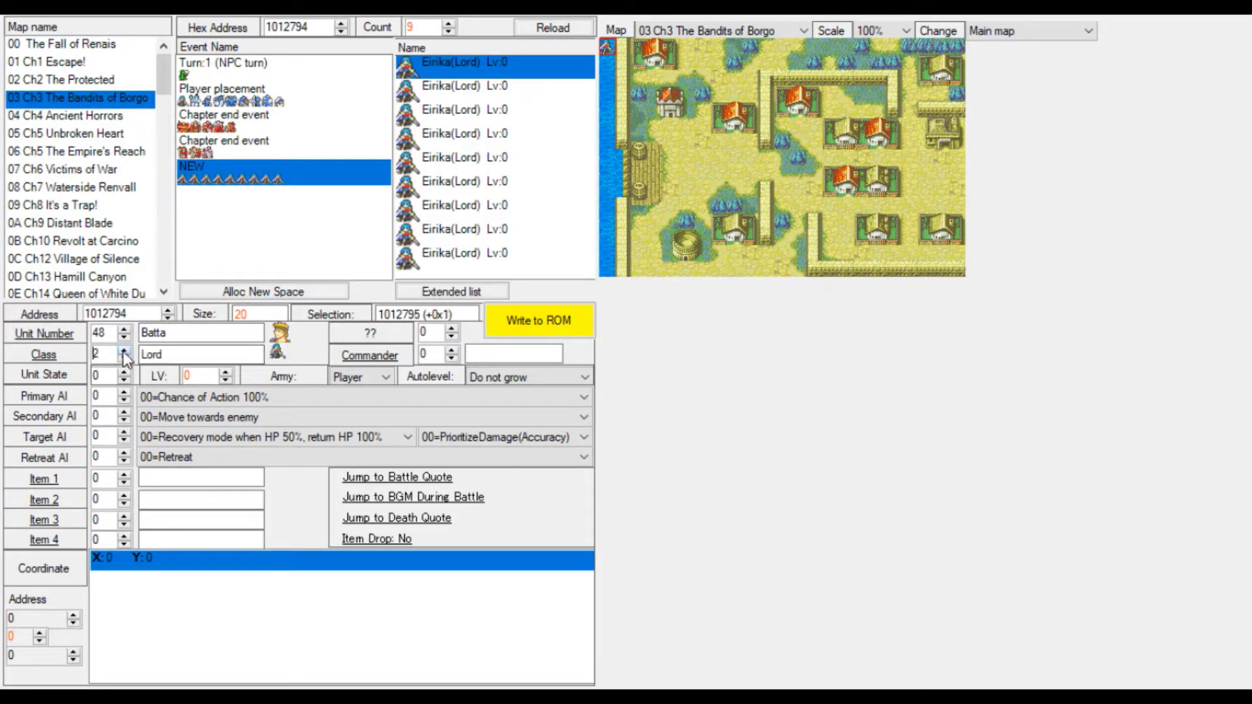
pyautogui.click(124, 351)
pyautogui.click(124, 351)
pyautogui.click(123, 350)
pyautogui.click(124, 351)
pyautogui.click(124, 350)
pyautogui.click(124, 351)
pyautogui.click(123, 351)
pyautogui.click(124, 350)
pyautogui.click(124, 351)
pyautogui.click(123, 351)
pyautogui.click(123, 351)
pyautogui.click(124, 351)
pyautogui.click(124, 351)
pyautogui.click(124, 351)
pyautogui.click(124, 351)
pyautogui.click(124, 351)
pyautogui.click(124, 351)
pyautogui.click(124, 351)
pyautogui.click(123, 352)
pyautogui.click(124, 352)
pyautogui.click(124, 352)
pyautogui.click(124, 352)
pyautogui.click(124, 352)
pyautogui.click(124, 352)
pyautogui.click(124, 352)
pyautogui.click(123, 352)
pyautogui.click(123, 352)
pyautogui.click(124, 353)
pyautogui.click(124, 352)
pyautogui.click(124, 352)
pyautogui.click(124, 352)
pyautogui.click(124, 352)
pyautogui.click(124, 352)
pyautogui.click(124, 352)
pyautogui.click(124, 352)
pyautogui.click(124, 353)
pyautogui.click(124, 352)
pyautogui.click(123, 352)
pyautogui.click(124, 352)
pyautogui.click(124, 352)
pyautogui.click(123, 352)
pyautogui.click(124, 352)
pyautogui.click(124, 352)
pyautogui.click(124, 352)
pyautogui.click(124, 352)
pyautogui.click(124, 352)
pyautogui.click(123, 352)
pyautogui.click(124, 352)
pyautogui.click(124, 352)
pyautogui.click(124, 353)
pyautogui.click(123, 353)
pyautogui.click(124, 353)
pyautogui.click(124, 354)
pyautogui.click(123, 351)
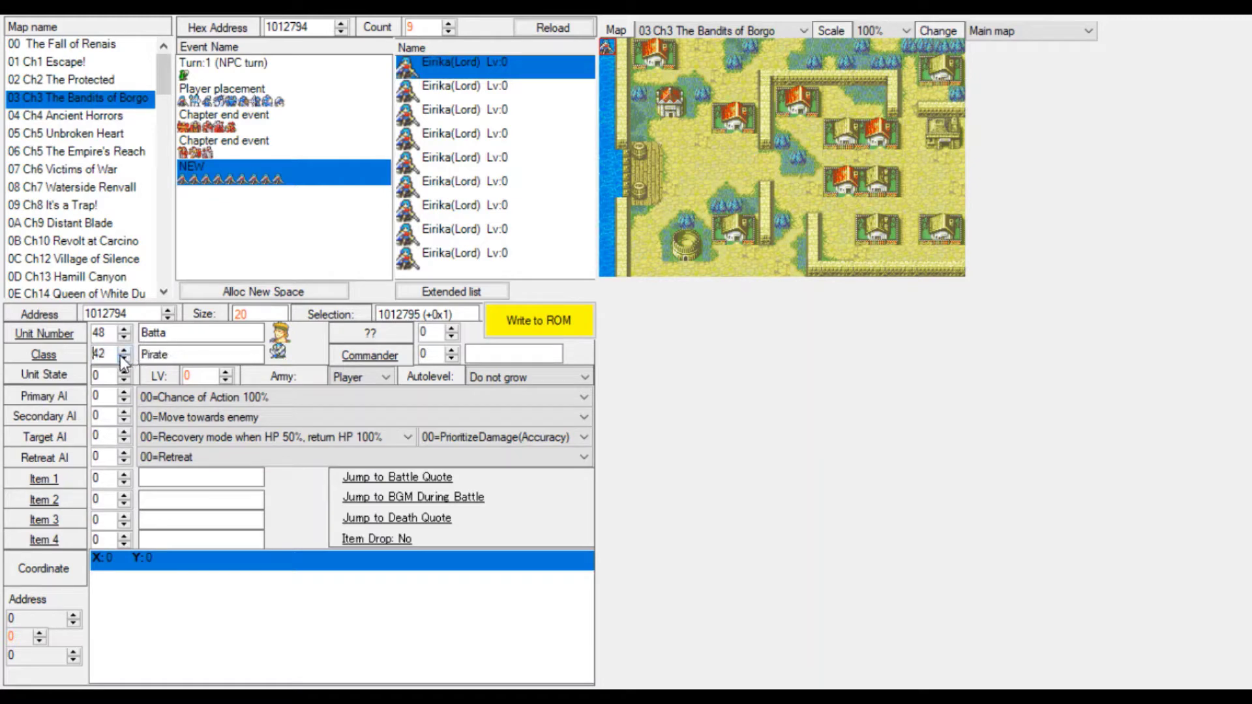
pyautogui.click(124, 358)
# Place Batta at X 2, Y 8 as a level 5 Enemy with a Hand Axe and Item Drop enabled, and write the unit to the ROM.
pyautogui.click(640, 171)
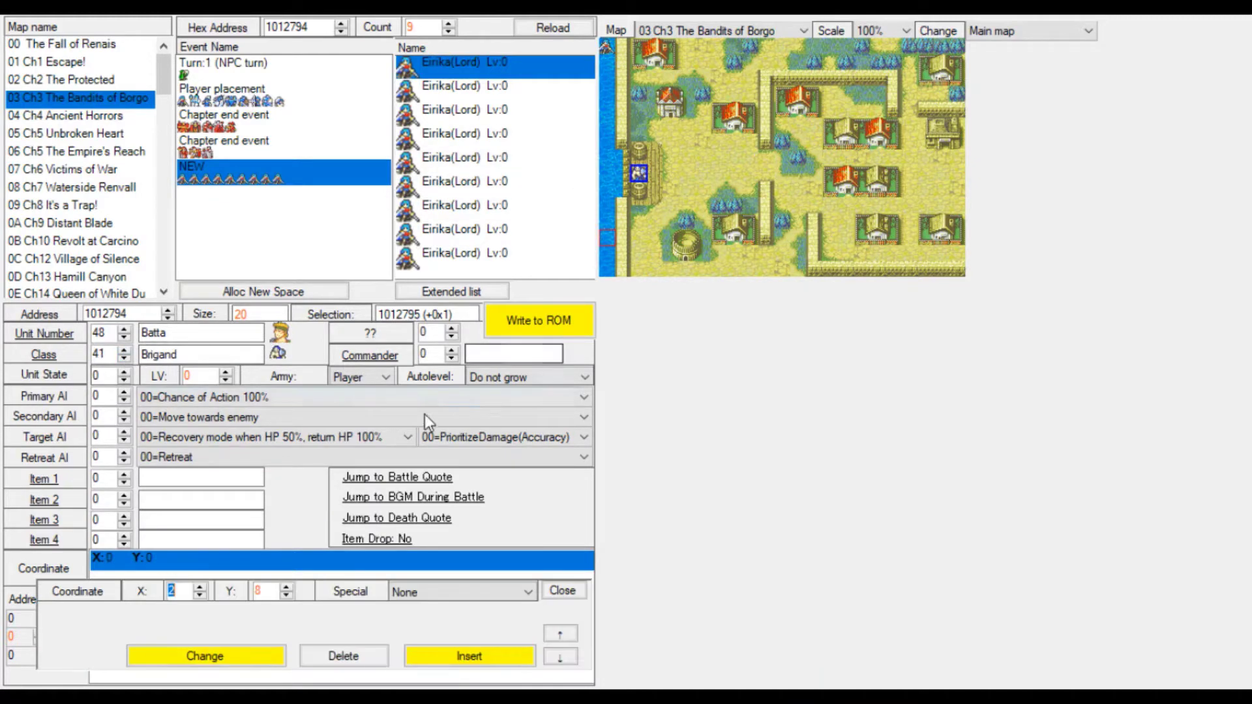
pyautogui.click(535, 317)
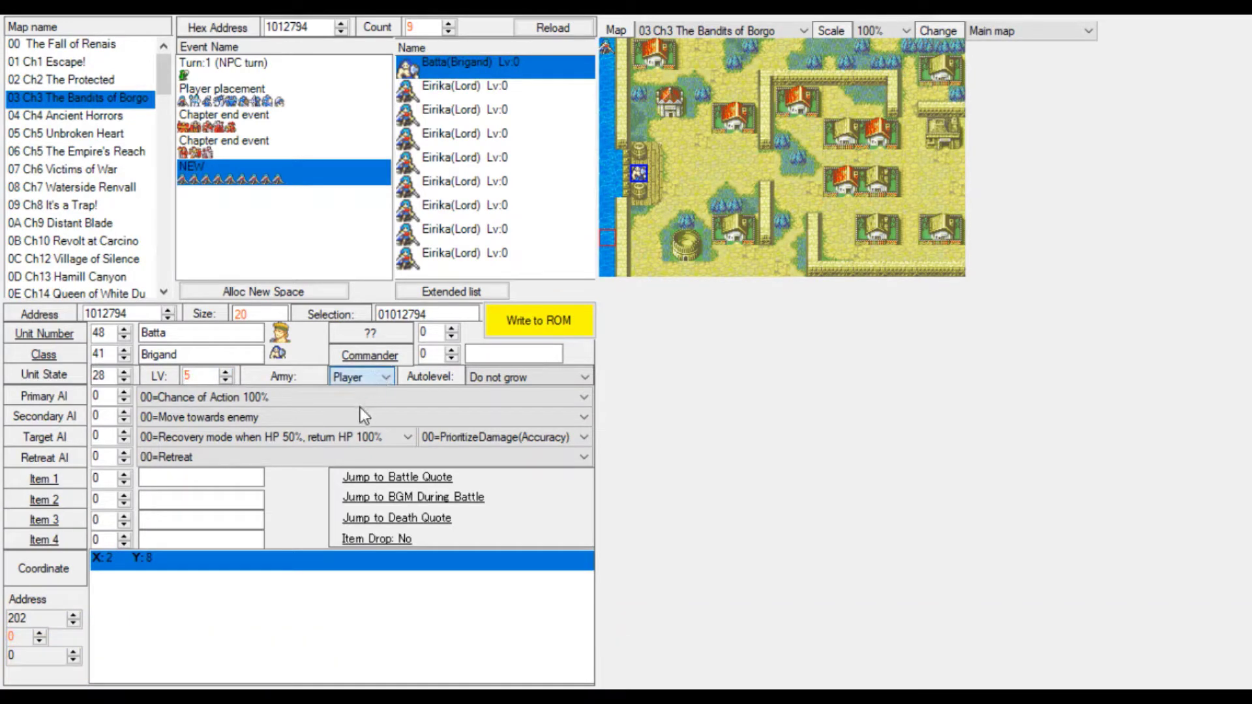
pyautogui.click(357, 424)
pyautogui.click(552, 315)
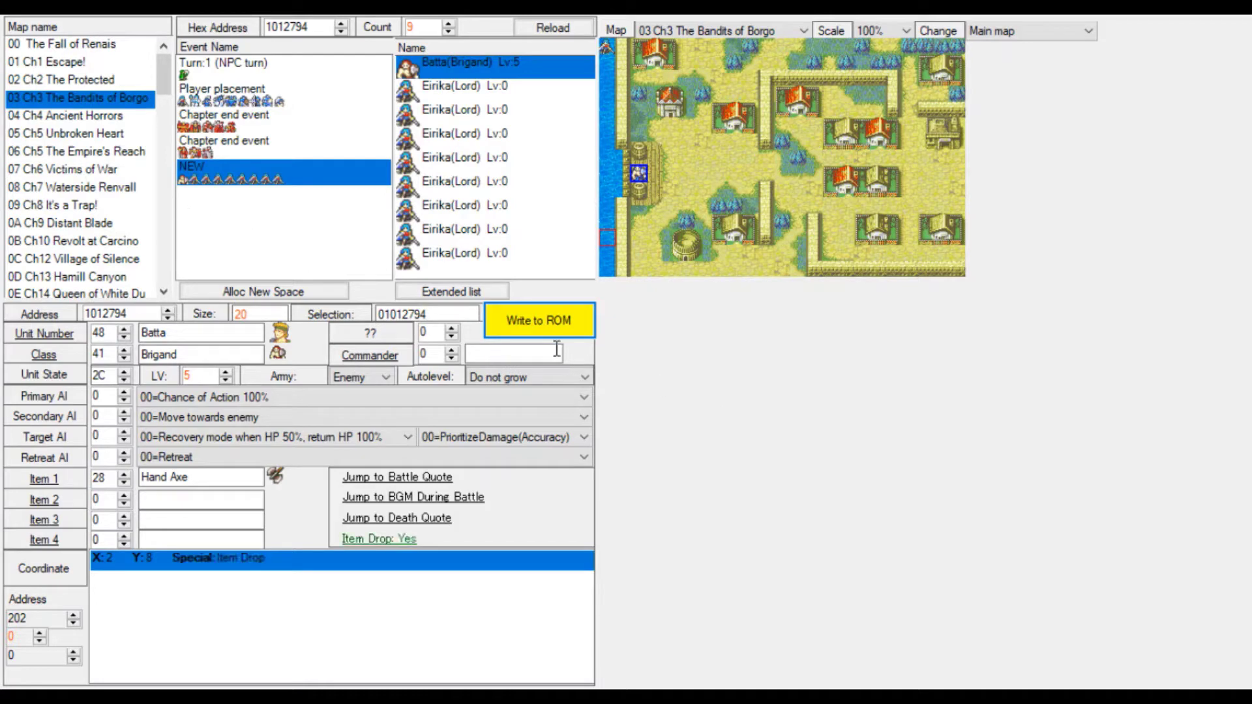
pyautogui.click(556, 316)
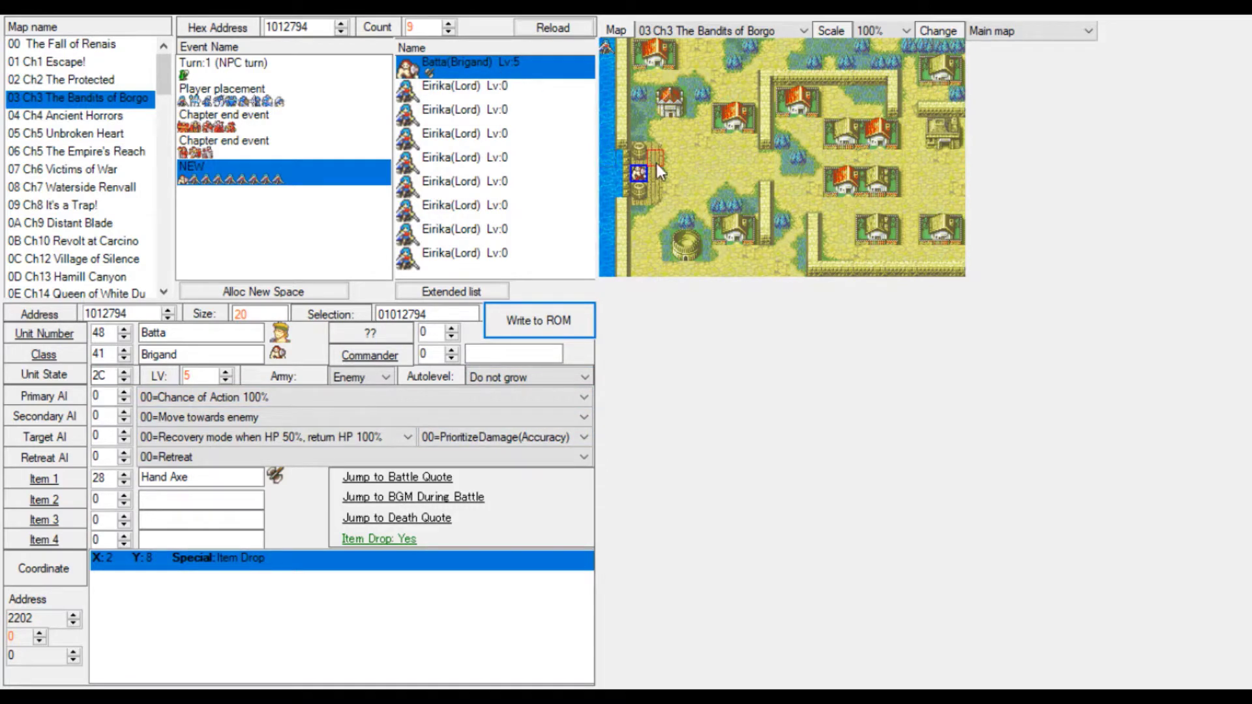
# Copy Batta's data into the second slot and place that unit at X 9, Y 7.
pyautogui.click(515, 88)
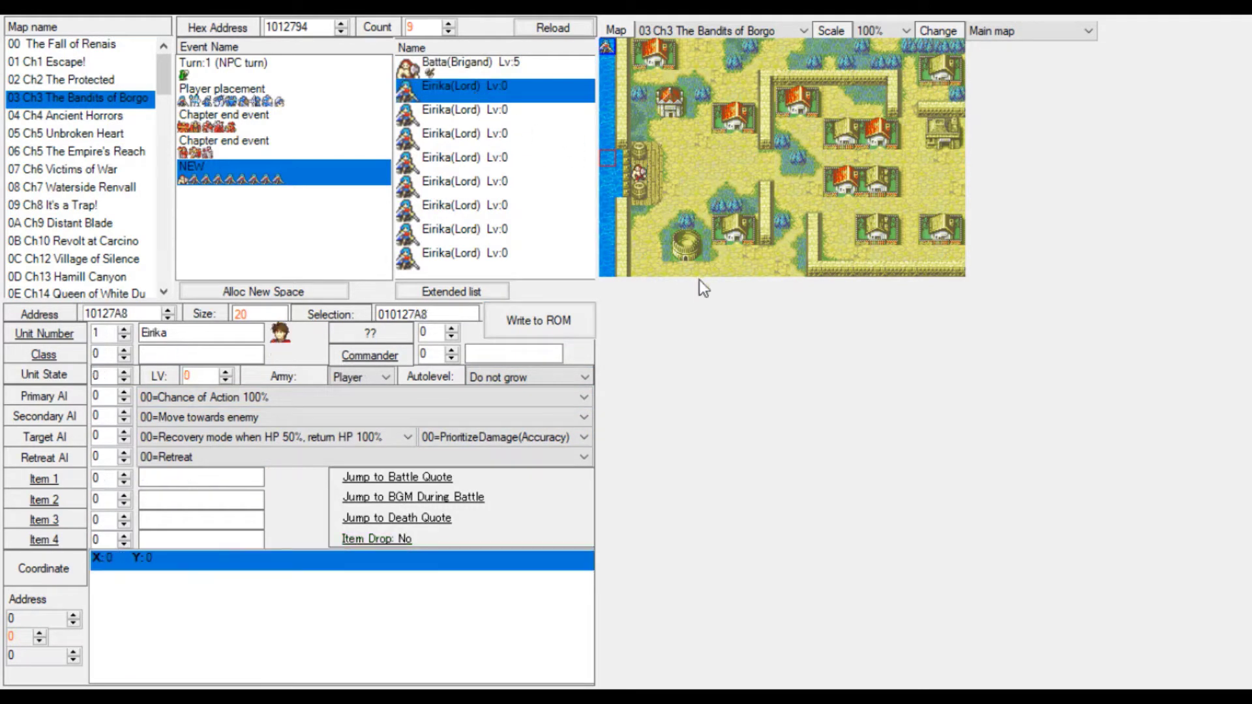
pyautogui.hotkey('ctrl', 'v')
pyautogui.click(750, 159)
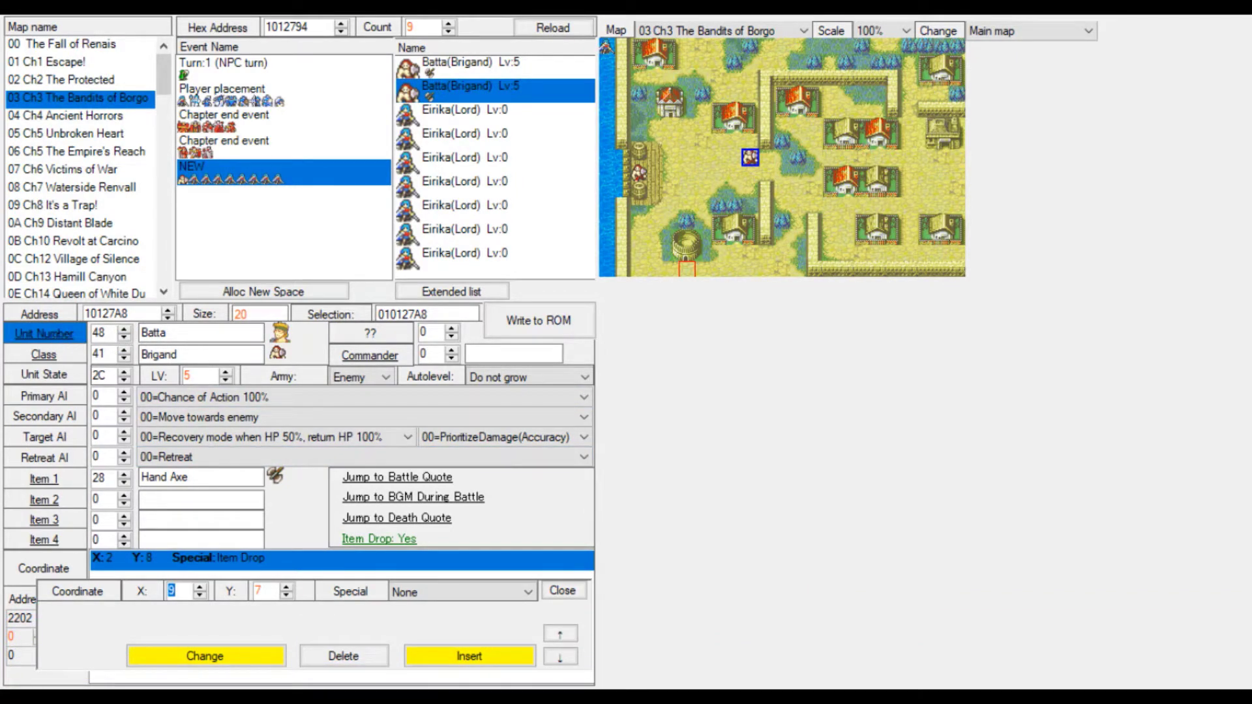
# Change the second unit to 8E Cutthroat, write it to the ROM, and set its Autolevel to Class Dependent.
pyautogui.doubleClick(48, 56)
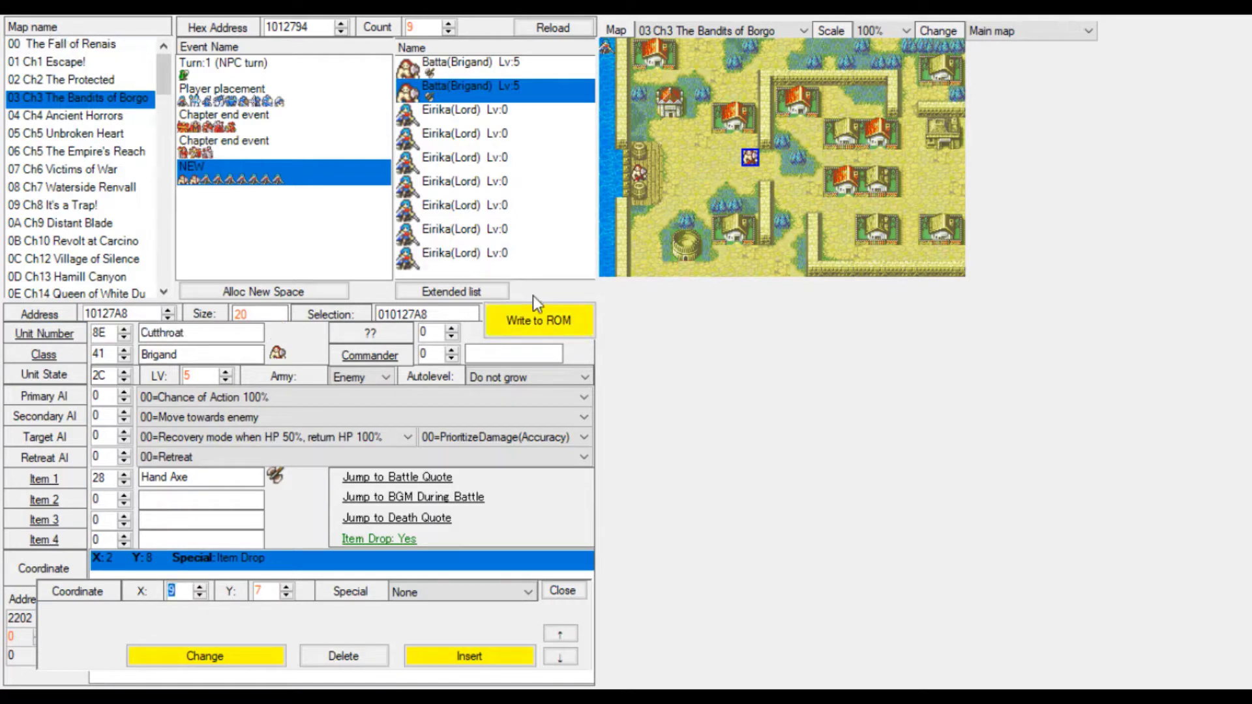
pyautogui.click(532, 318)
pyautogui.scroll(-1, 507, 383)
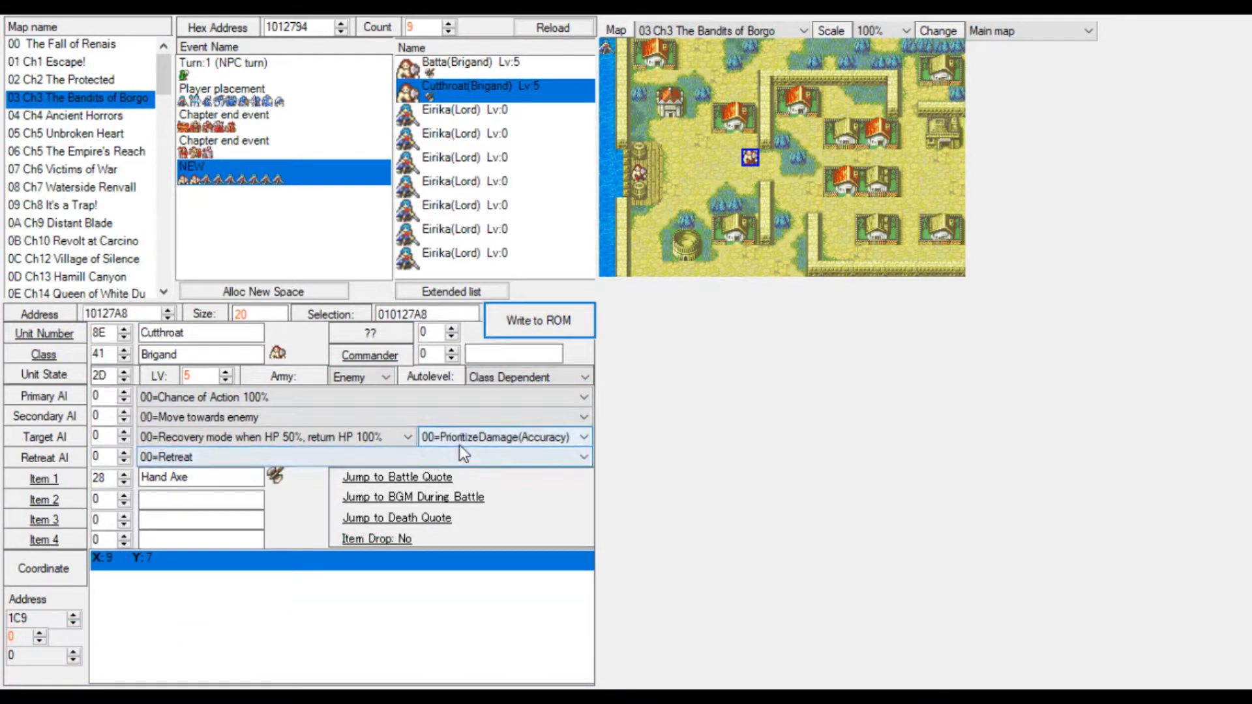
# Set the Cutthroat's Item 1 to 20 Steel Axe.
pyautogui.click(124, 482)
pyautogui.click(124, 483)
pyautogui.click(124, 482)
pyautogui.click(124, 482)
pyautogui.click(124, 483)
pyautogui.click(123, 482)
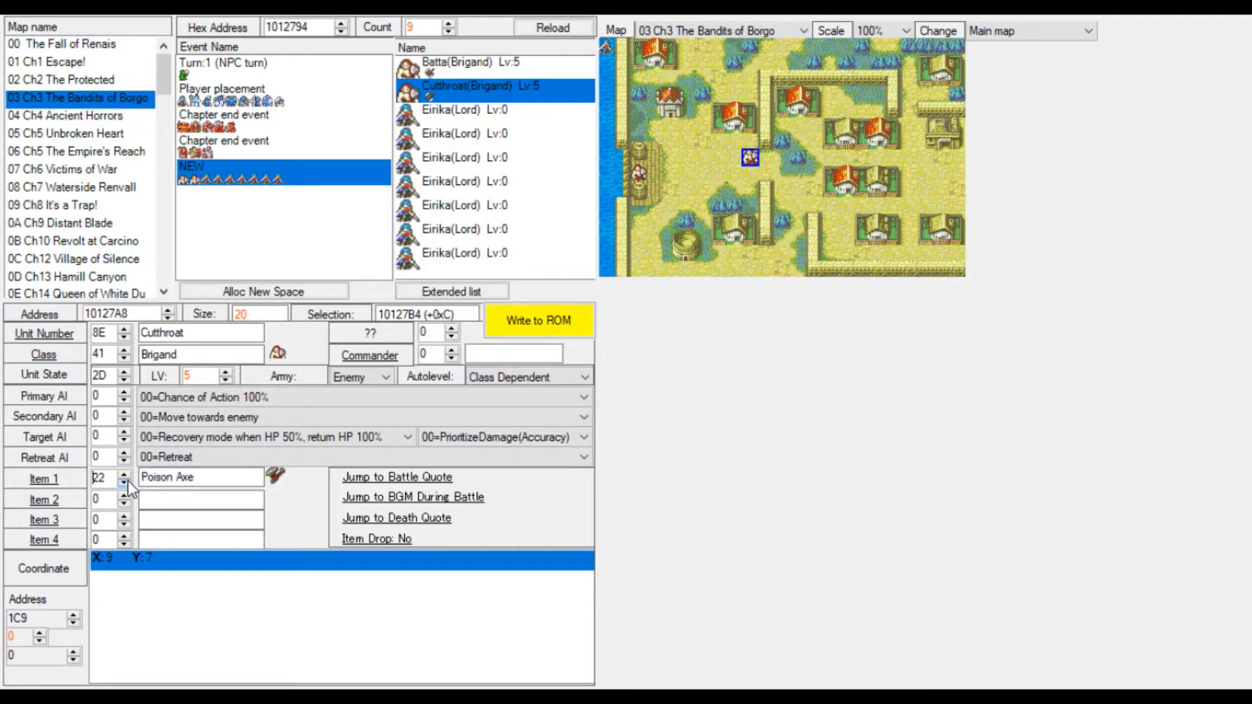
pyautogui.click(124, 483)
pyautogui.click(124, 483)
pyautogui.click(124, 482)
pyautogui.click(124, 474)
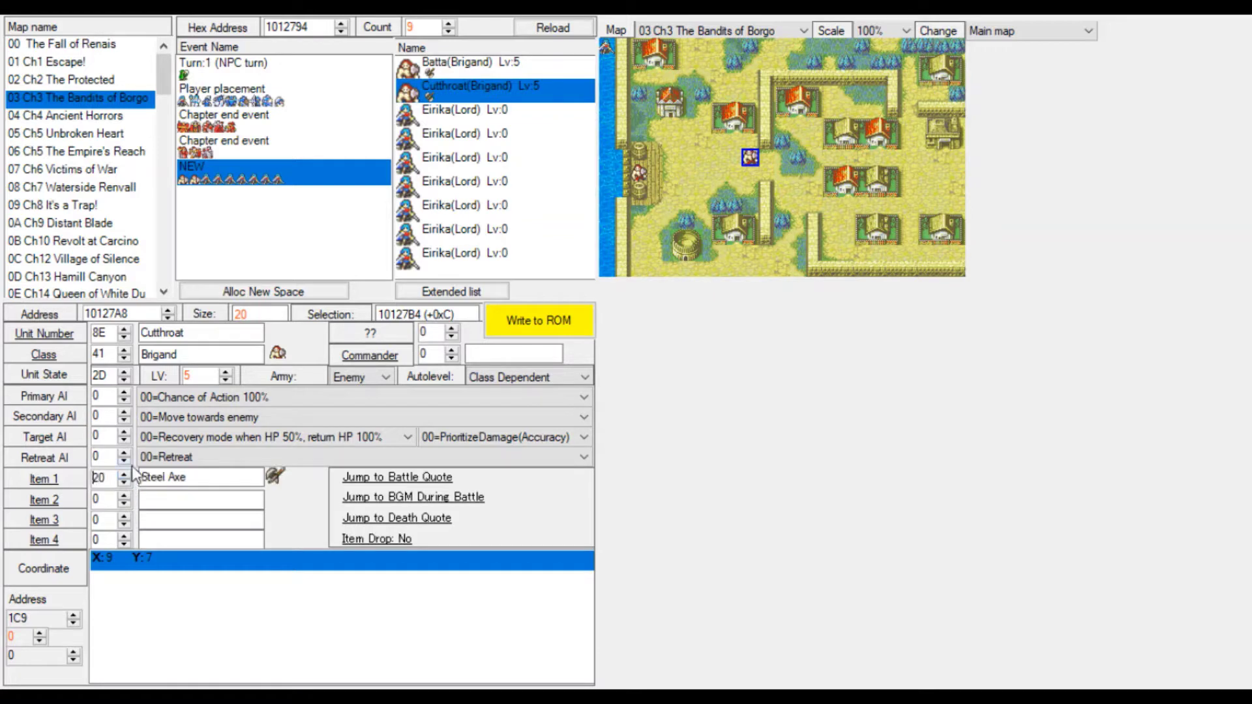
# Set the Cutthroat's class to 42 Pirate and write the unit to the ROM.
pyautogui.click(124, 358)
pyautogui.click(124, 358)
pyautogui.click(124, 358)
pyautogui.click(124, 358)
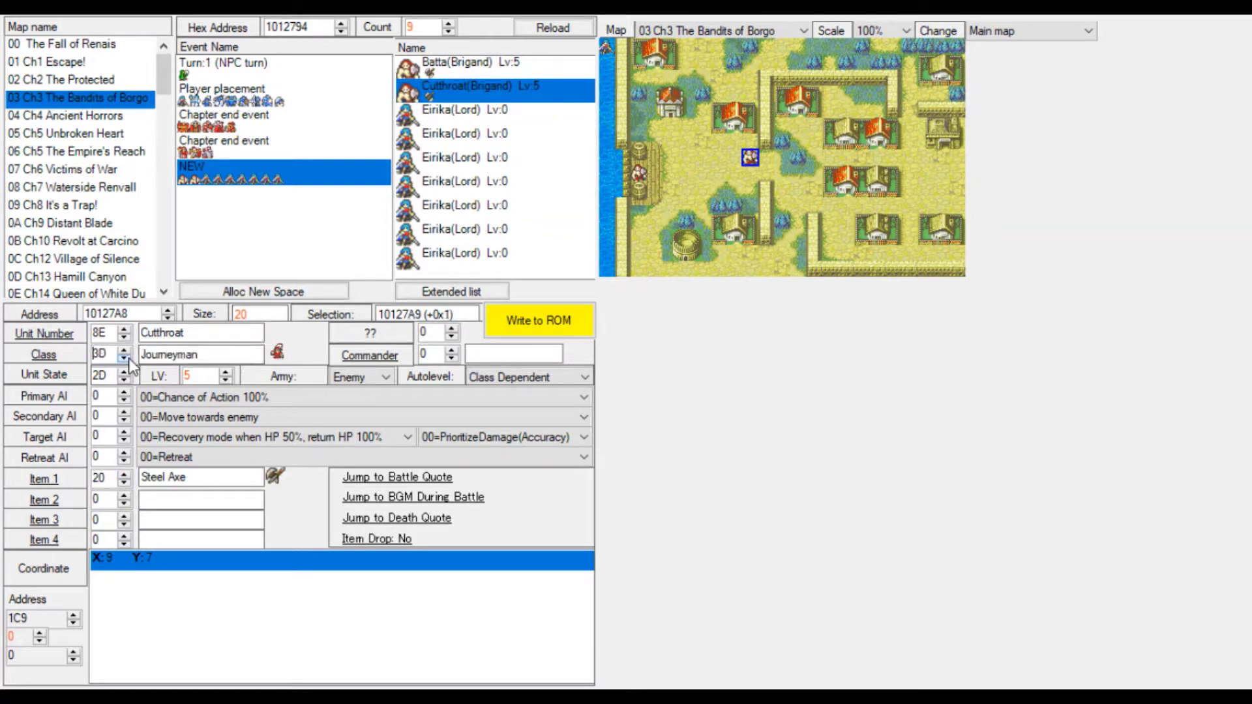
pyautogui.click(124, 358)
pyautogui.click(124, 351)
pyautogui.click(123, 351)
pyautogui.click(124, 350)
pyautogui.click(124, 350)
pyautogui.click(124, 351)
pyautogui.click(124, 351)
pyautogui.click(124, 351)
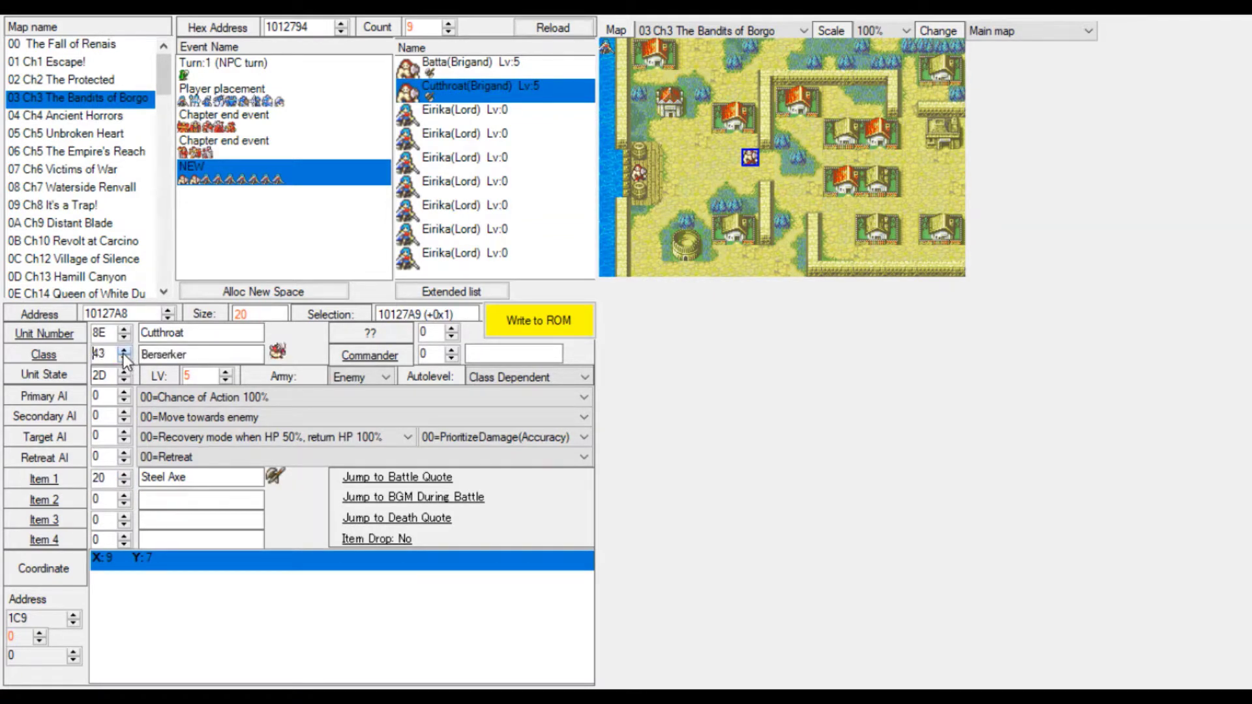
pyautogui.click(124, 359)
pyautogui.click(538, 320)
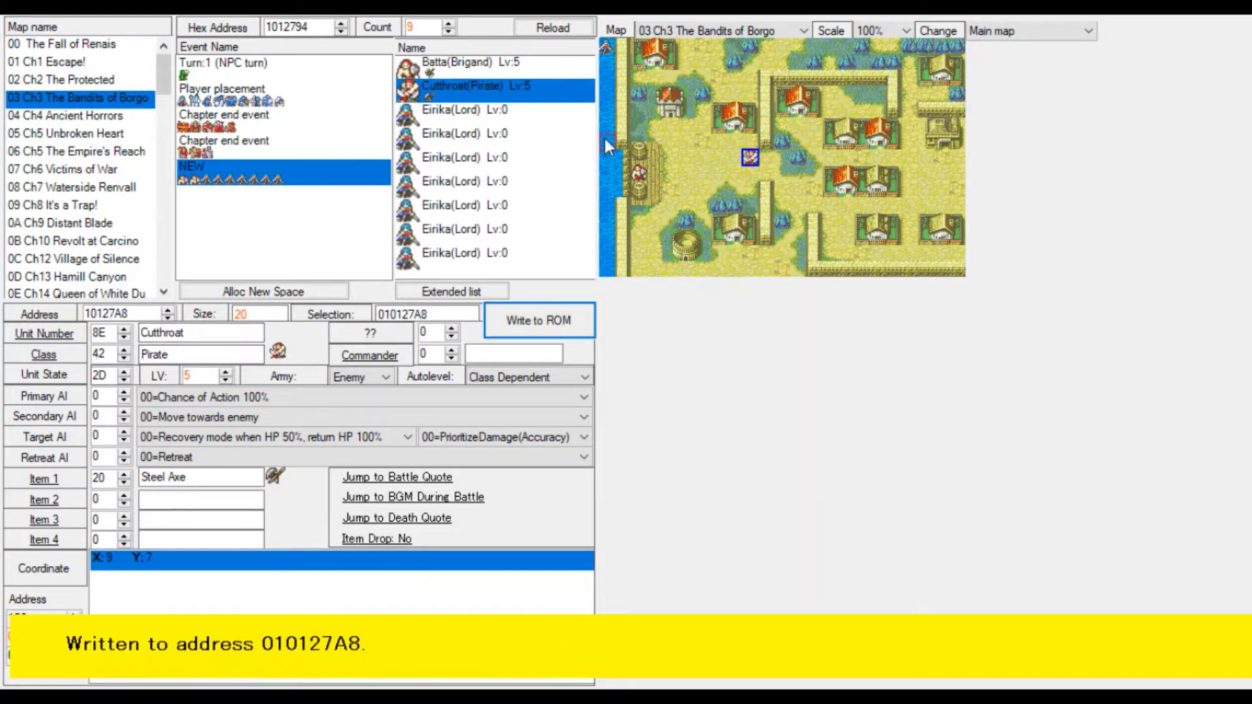
# Set the Cutthroat's level to 3 and its Secondary AI to 03=Do not move, writing the changes to the ROM.
pyautogui.click(225, 379)
pyautogui.click(225, 378)
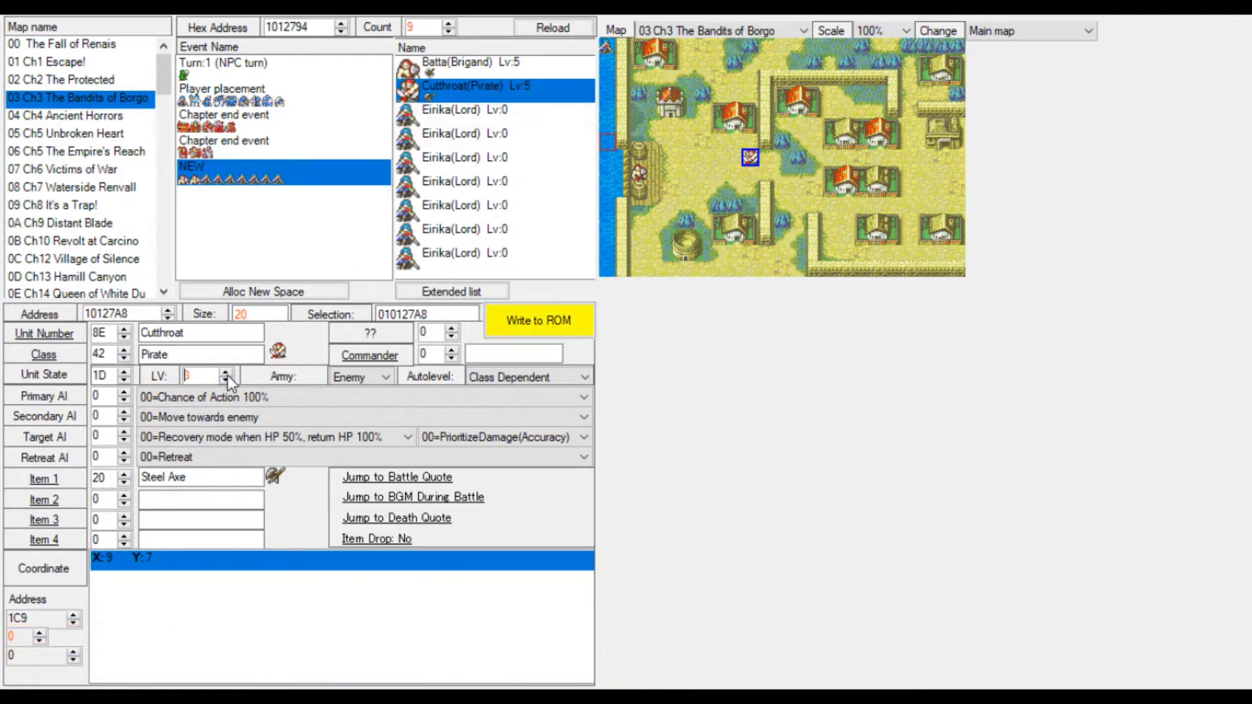
pyautogui.click(522, 319)
pyautogui.click(299, 417)
pyautogui.click(224, 464)
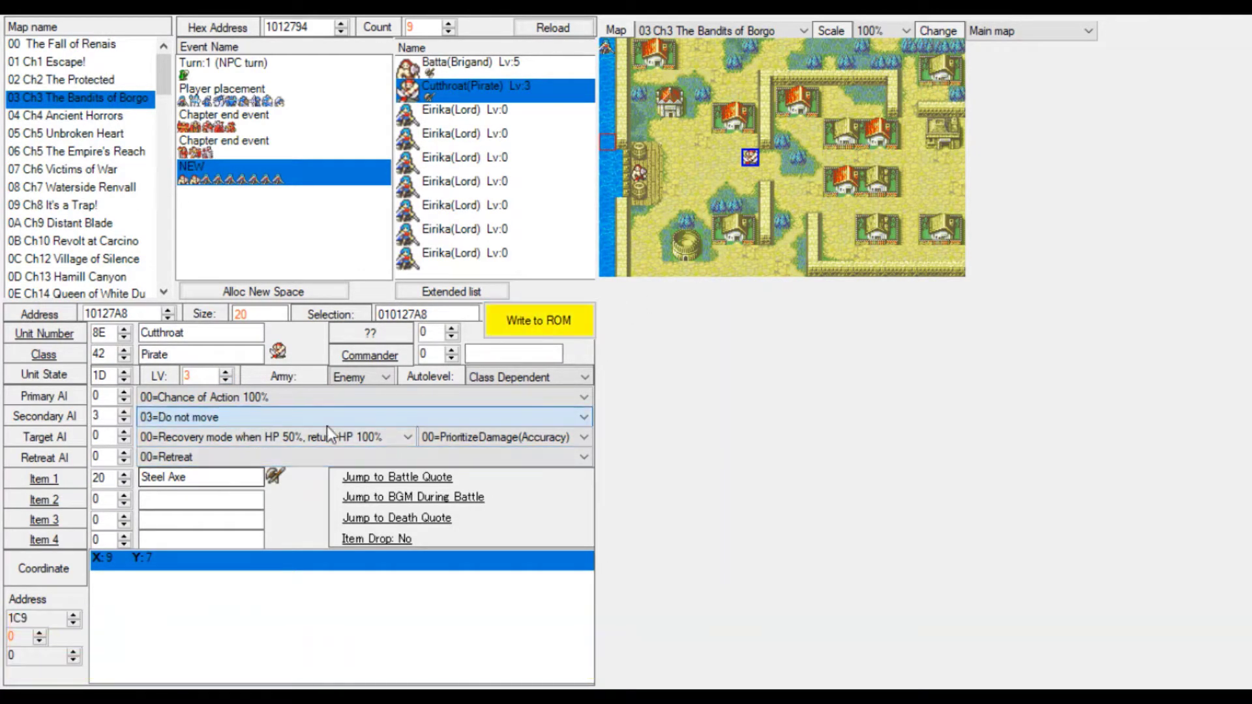
pyautogui.click(520, 320)
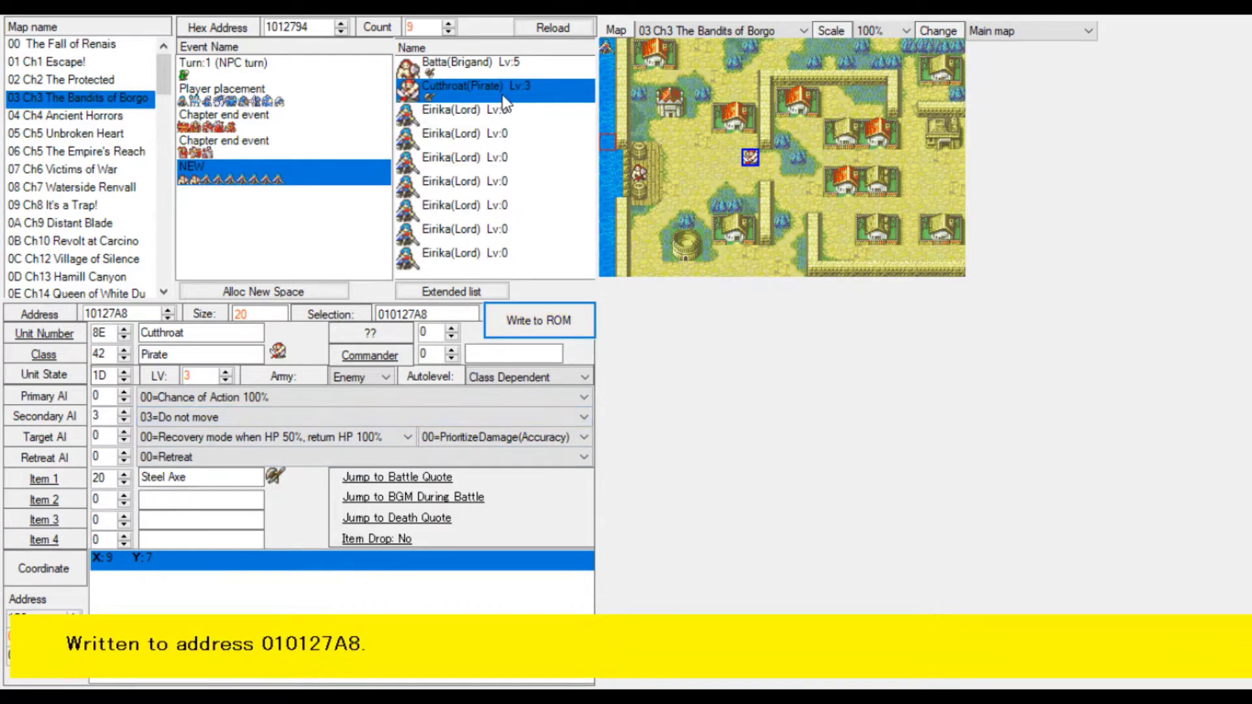
# Copy the Cutthroat Pirate's data into the third slot and place that unit at X 8, Y 8.
pyautogui.click(542, 112)
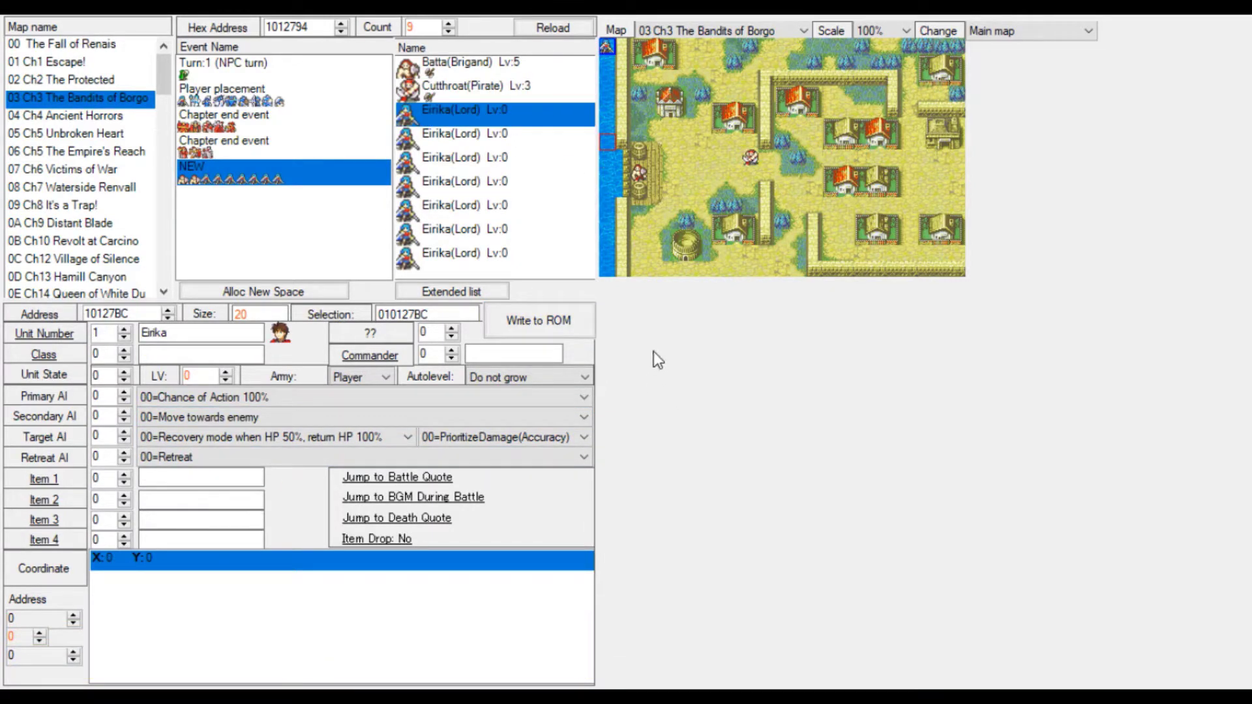
pyautogui.hotkey('ctrl', 'v')
pyautogui.click(731, 171)
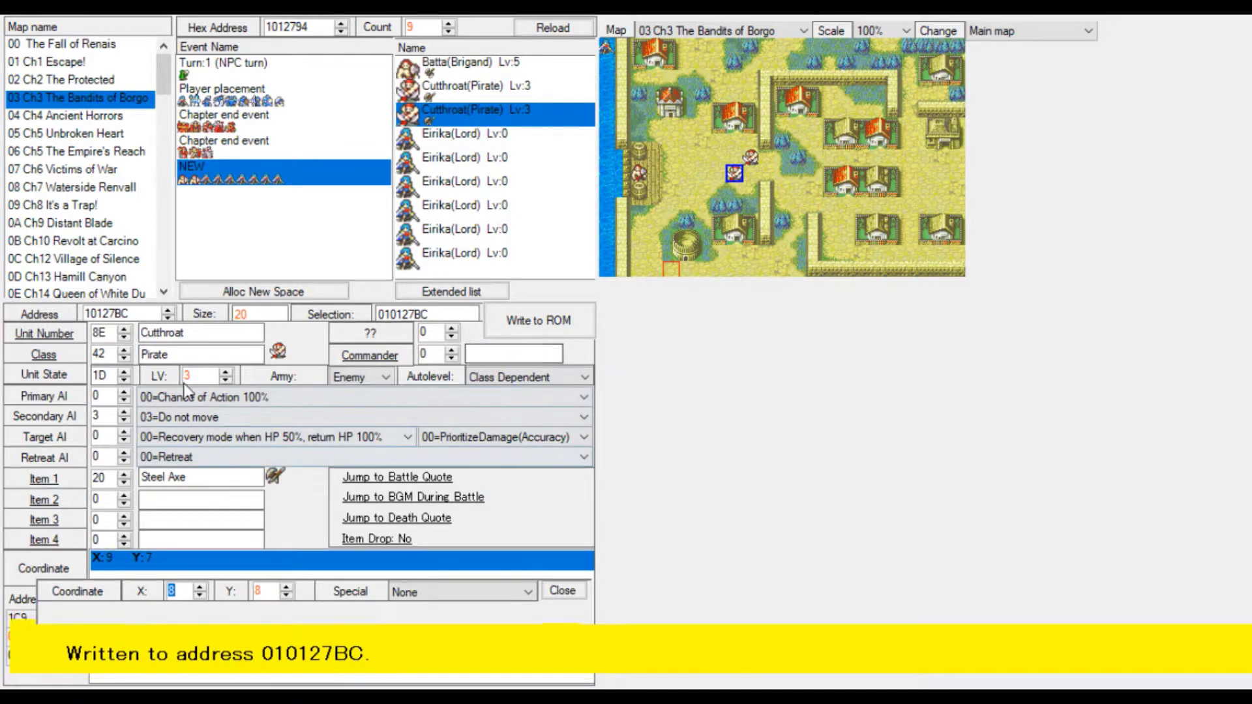
# Set the third unit's Item 1 to 27 Devil Axe and write the unit to the ROM.
pyautogui.click(124, 475)
pyautogui.click(123, 475)
pyautogui.click(124, 475)
pyautogui.click(124, 474)
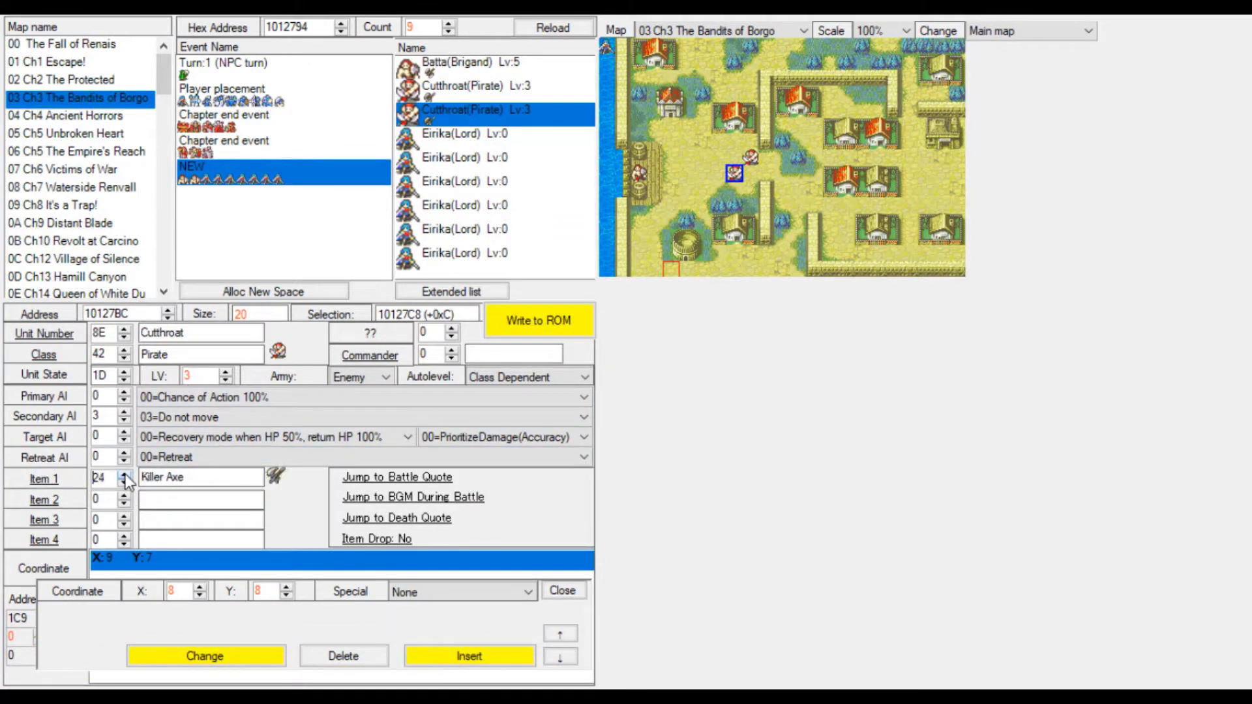
pyautogui.click(124, 474)
pyautogui.click(124, 475)
pyautogui.click(124, 474)
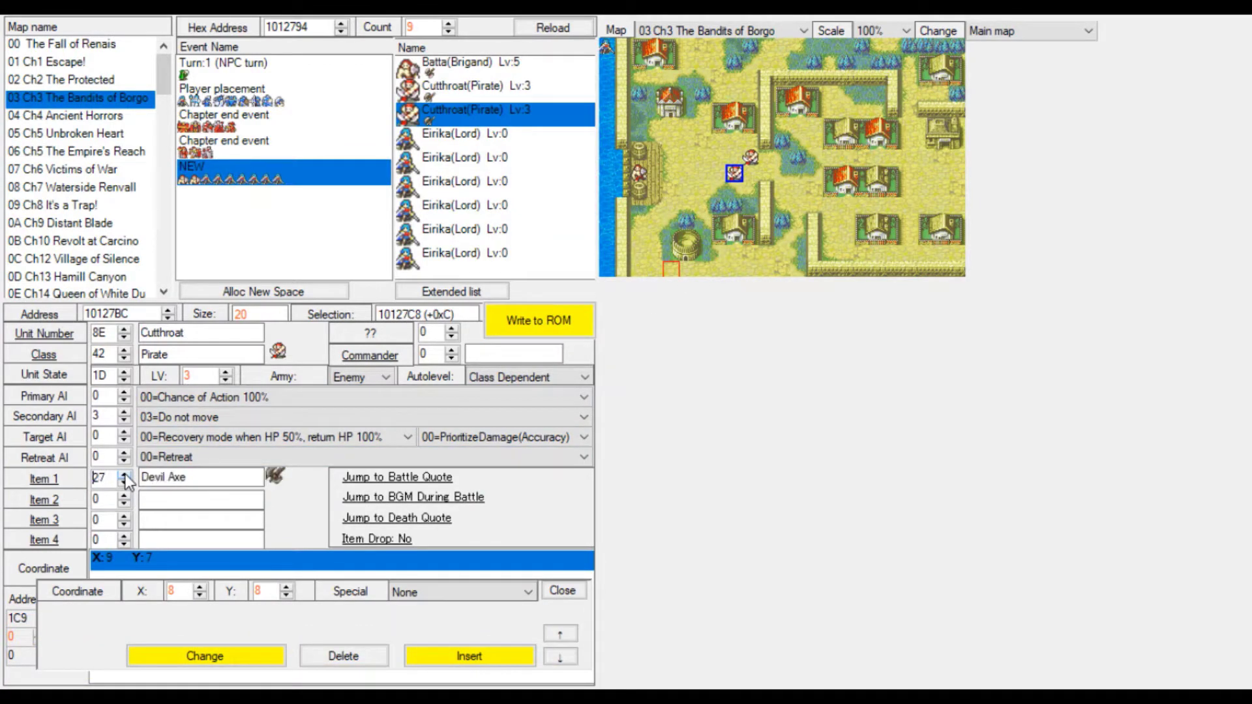
pyautogui.click(565, 320)
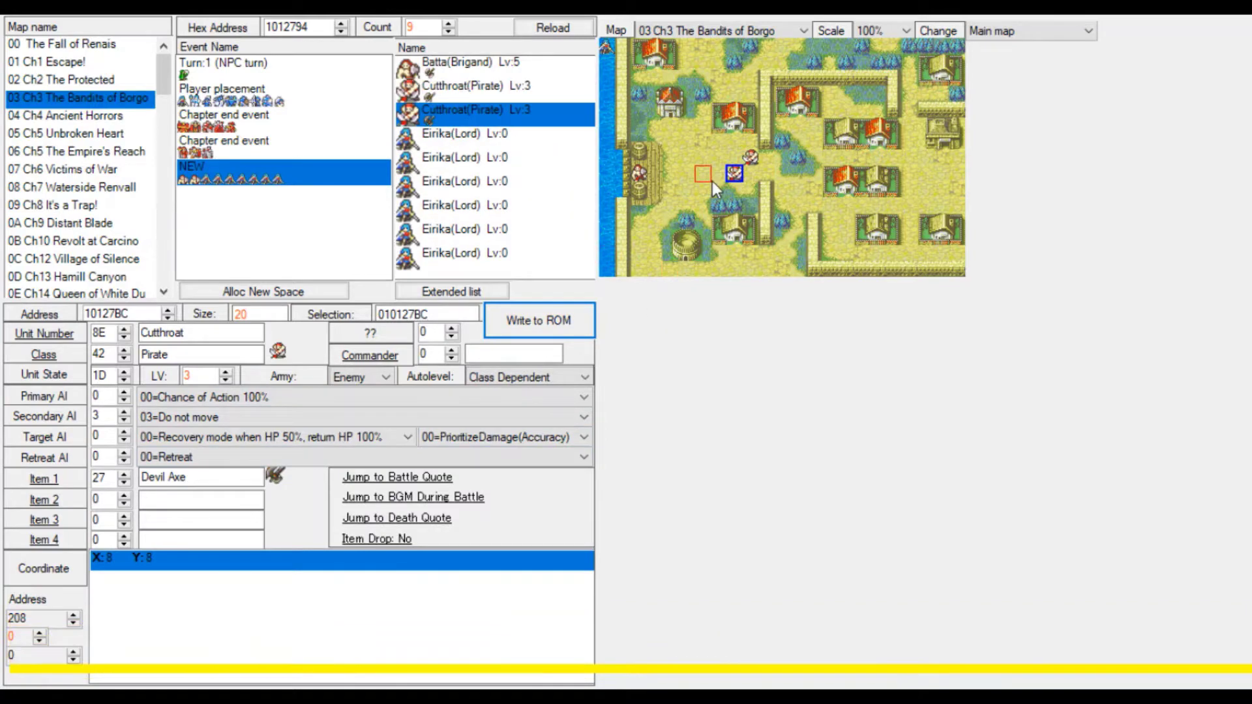
# Copy the Steel Axe Cutthroat Pirate's data into the fourth unit slot and position the copy at X 14, Y 1.
pyautogui.click(459, 88)
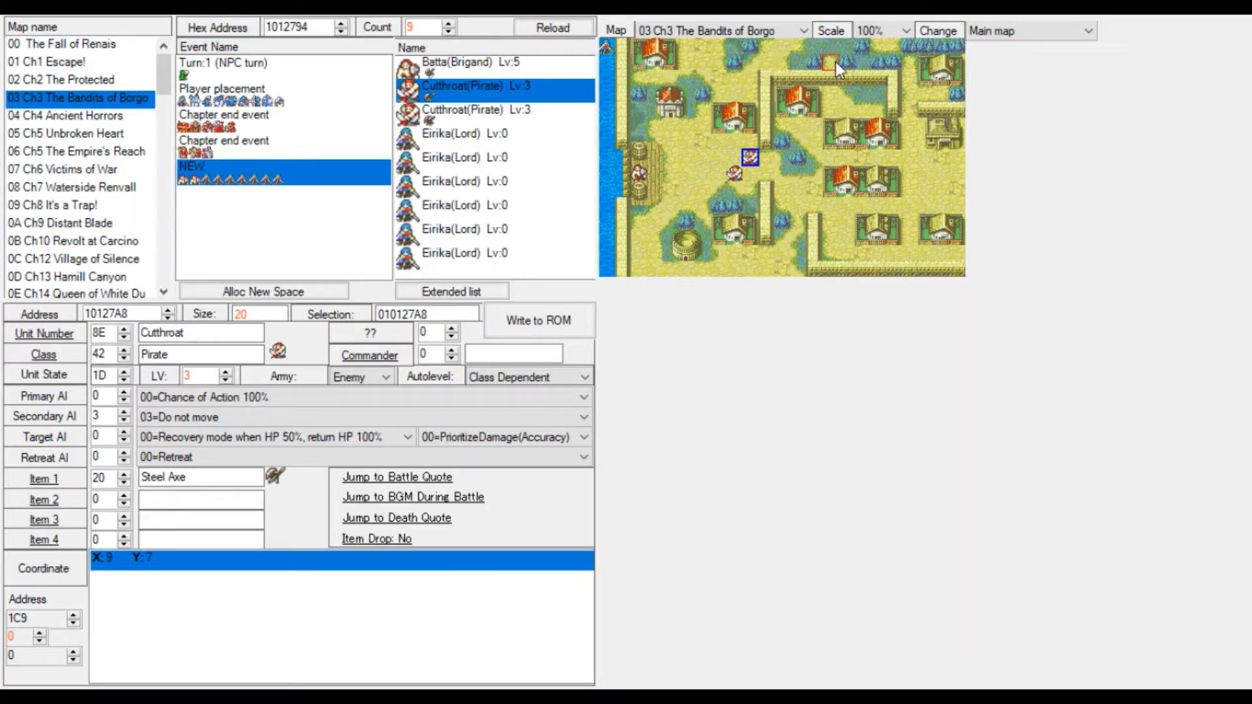
pyautogui.press('Down')
pyautogui.press('Down')
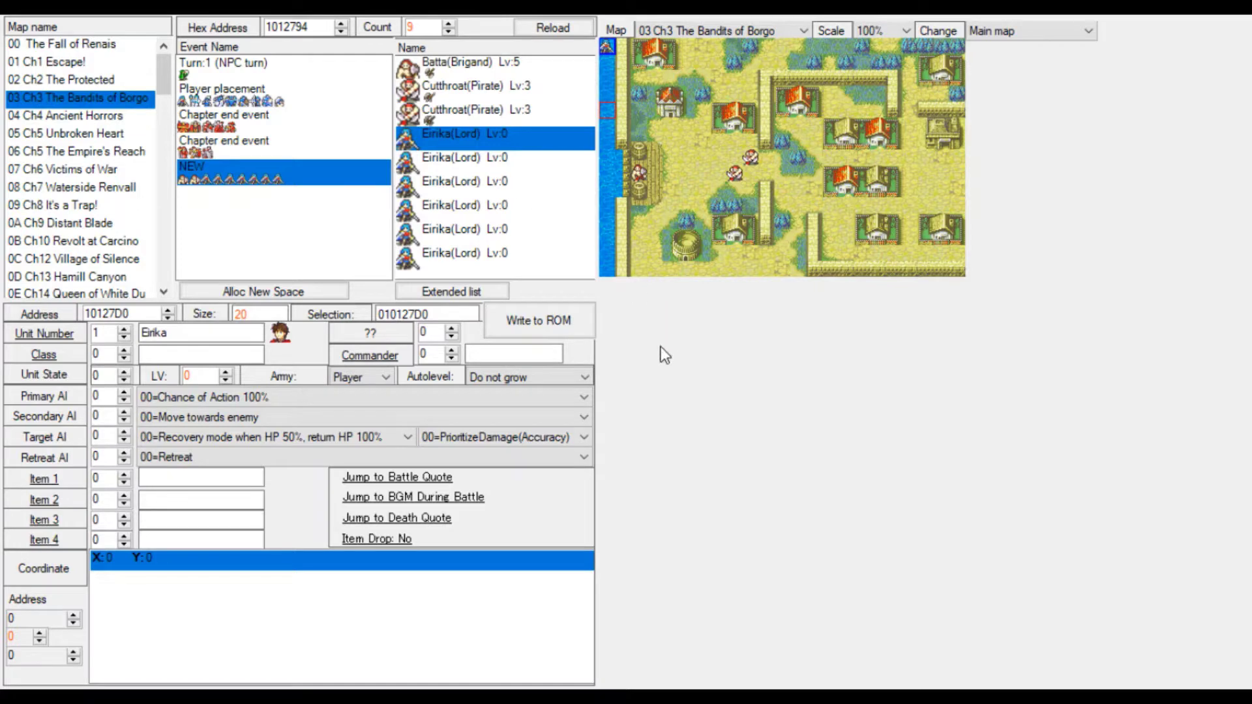
pyautogui.hotkey('ctrl', 'v')
pyautogui.click(831, 64)
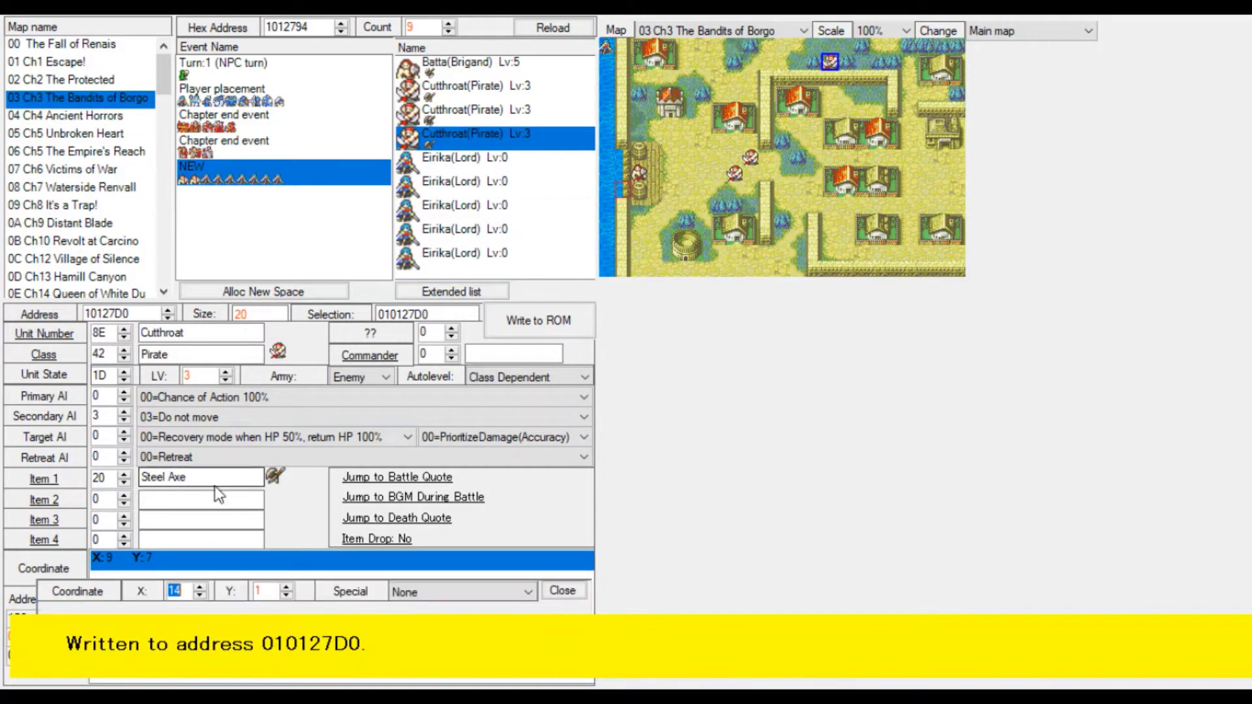
# Change the fourth unit's class to 19 Archer, place it at X 14, Y 1, and write it to the ROM.
pyautogui.click(124, 357)
pyautogui.click(123, 358)
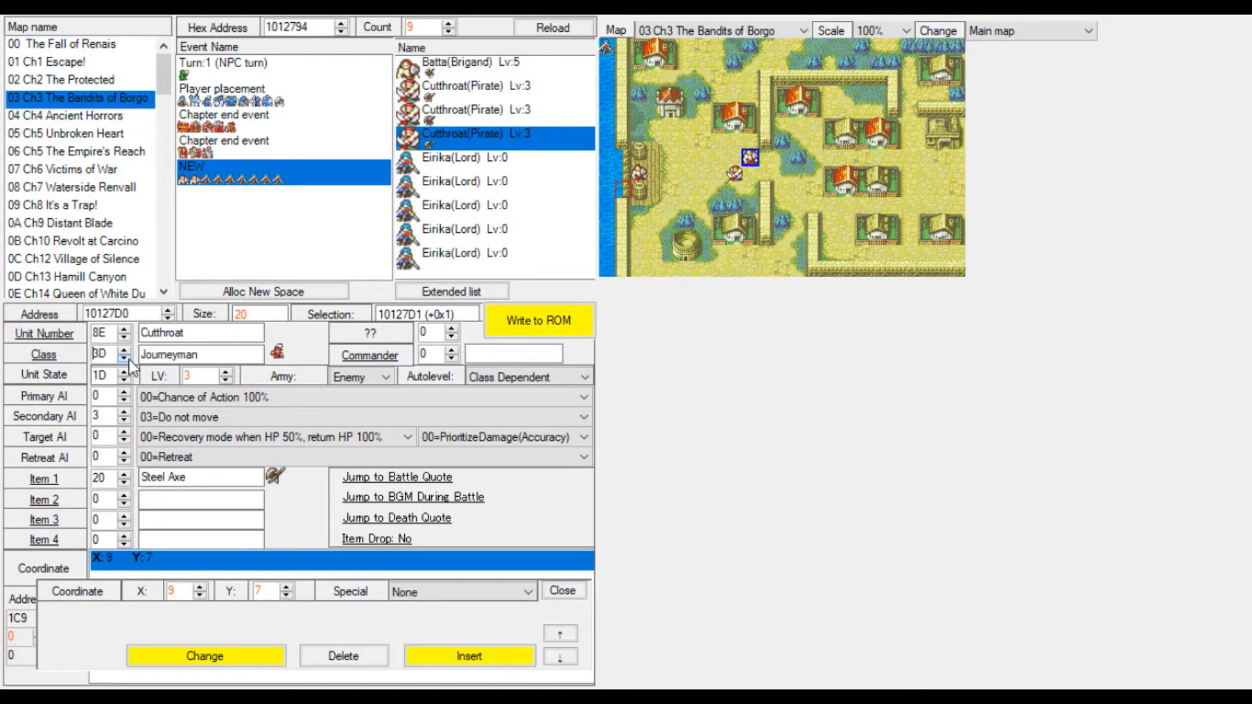
pyautogui.click(124, 359)
pyautogui.click(124, 360)
pyautogui.click(123, 360)
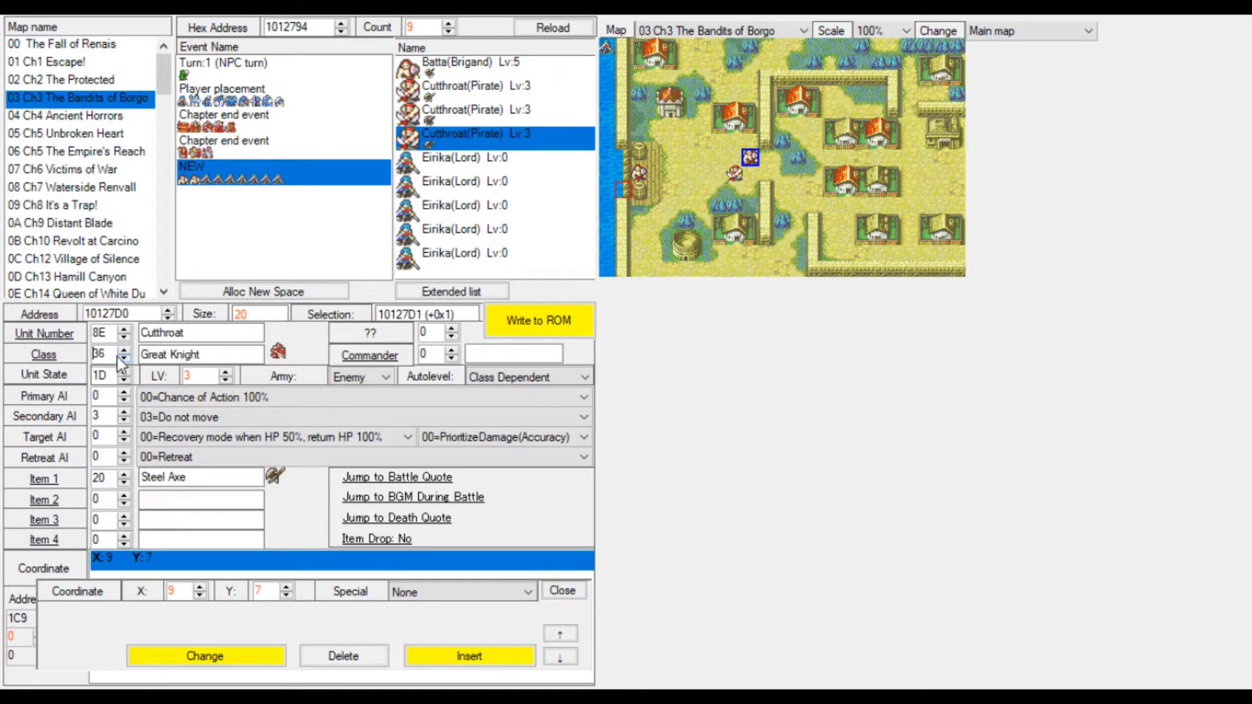
pyautogui.click(124, 360)
pyautogui.click(124, 360)
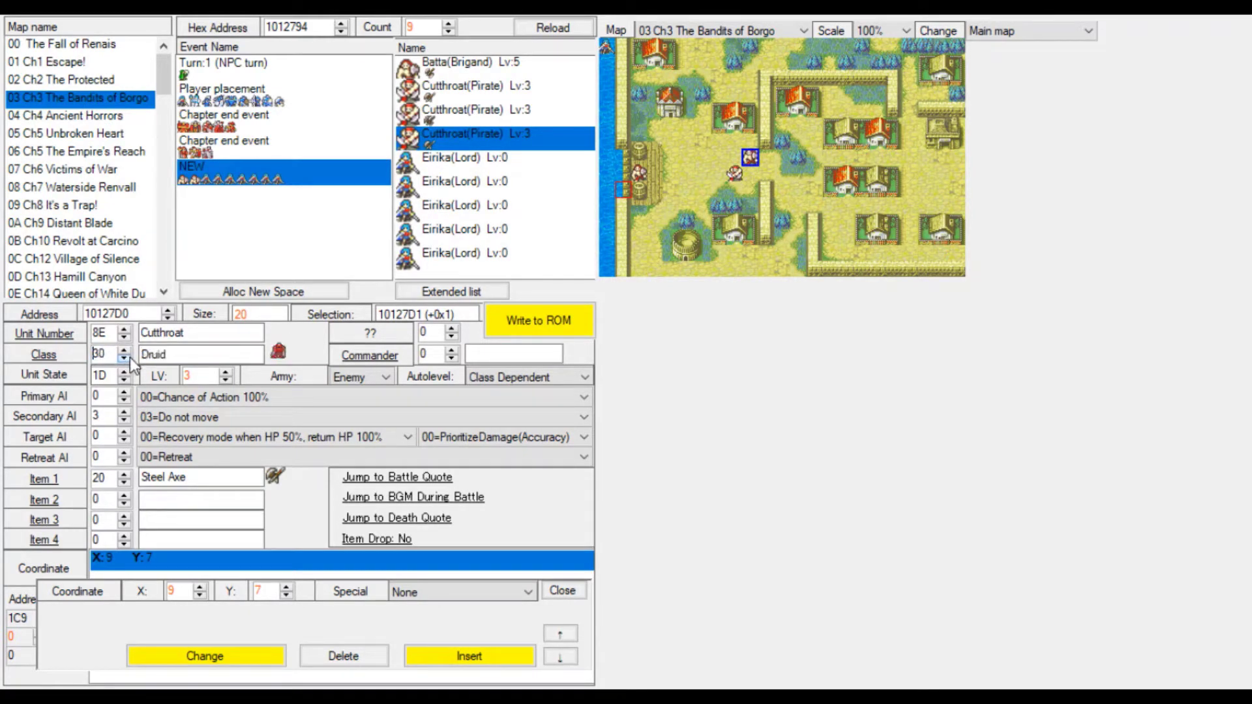
pyautogui.click(125, 360)
pyautogui.click(126, 360)
pyautogui.click(124, 359)
pyautogui.click(124, 359)
pyautogui.click(124, 360)
pyautogui.click(124, 359)
pyautogui.click(124, 359)
pyautogui.click(124, 359)
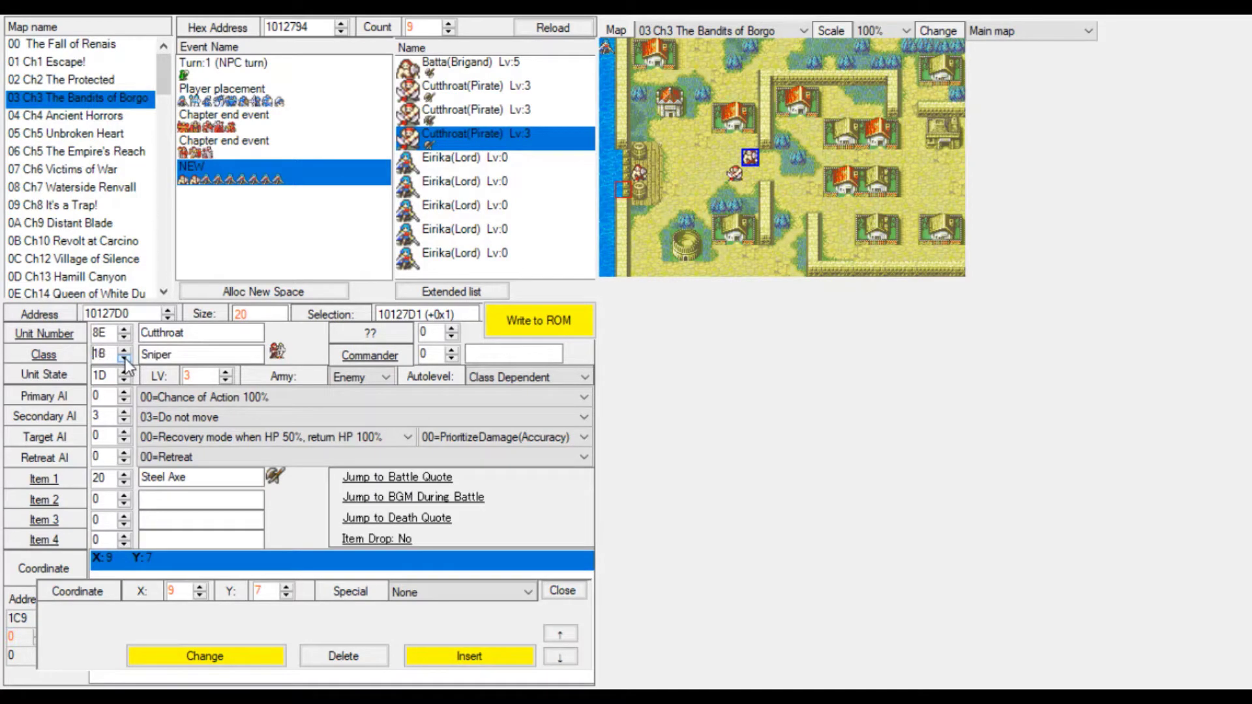
pyautogui.click(124, 359)
pyautogui.click(124, 359)
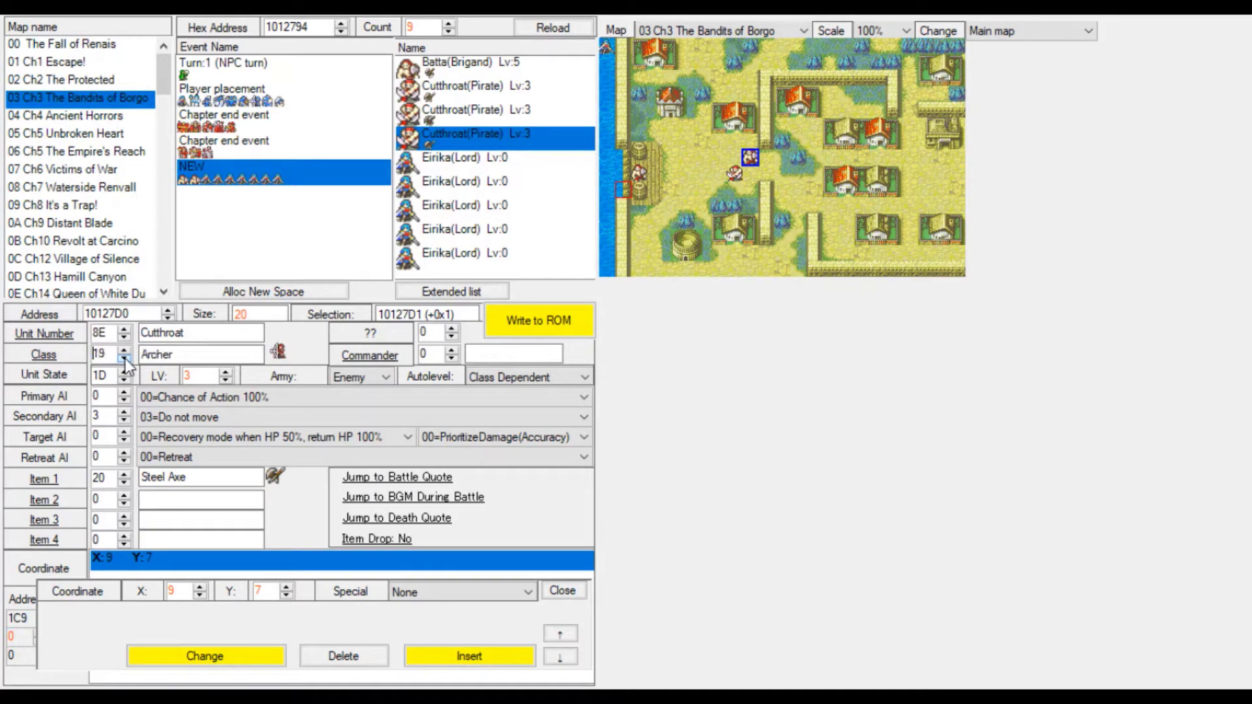
pyautogui.click(828, 62)
pyautogui.click(535, 323)
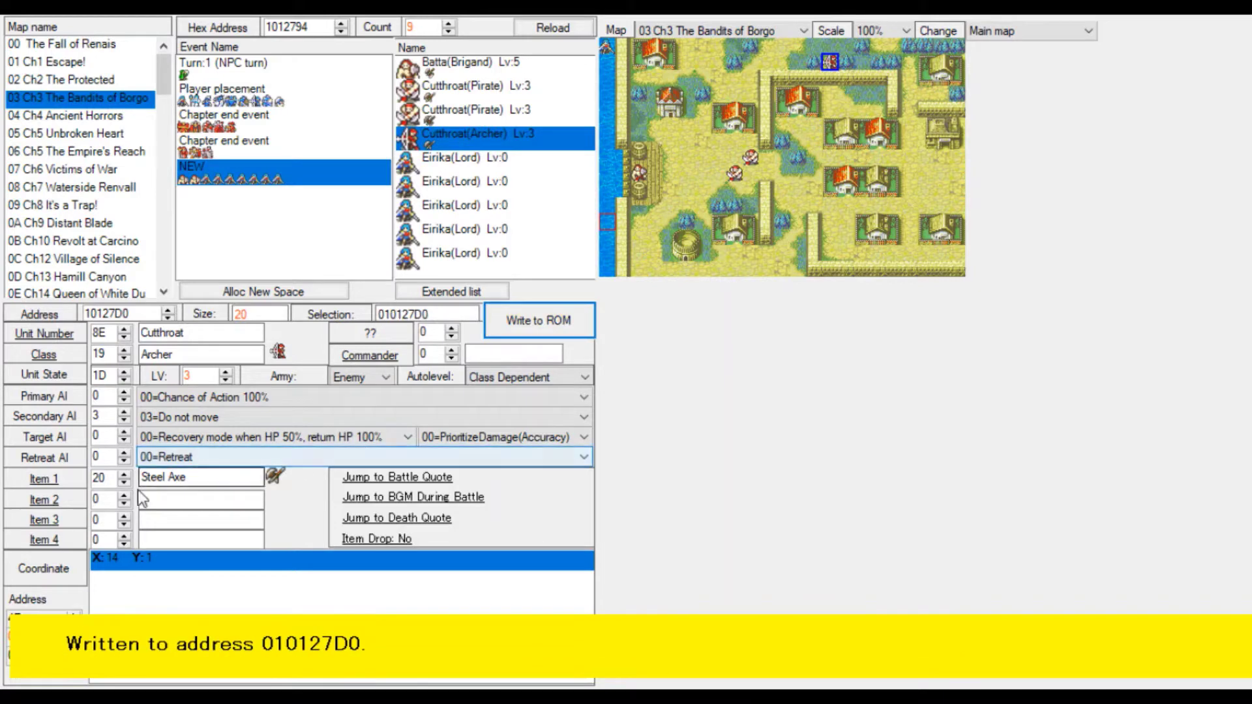
# Give the Cutthroat Archer 2D Iron Bow as Item 1 and write the unit to the ROM.
pyautogui.click(123, 474)
pyautogui.click(124, 474)
pyautogui.click(124, 473)
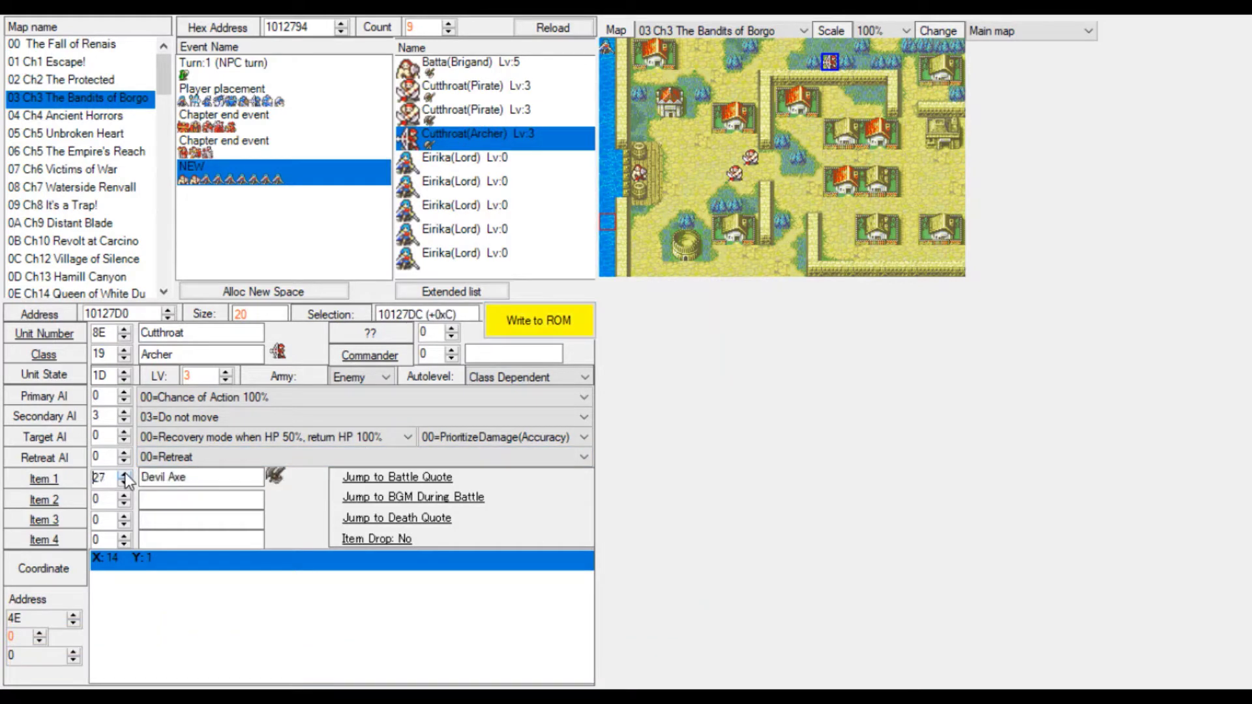
pyautogui.click(124, 474)
pyautogui.click(124, 473)
pyautogui.click(124, 473)
pyautogui.click(124, 482)
pyautogui.click(535, 323)
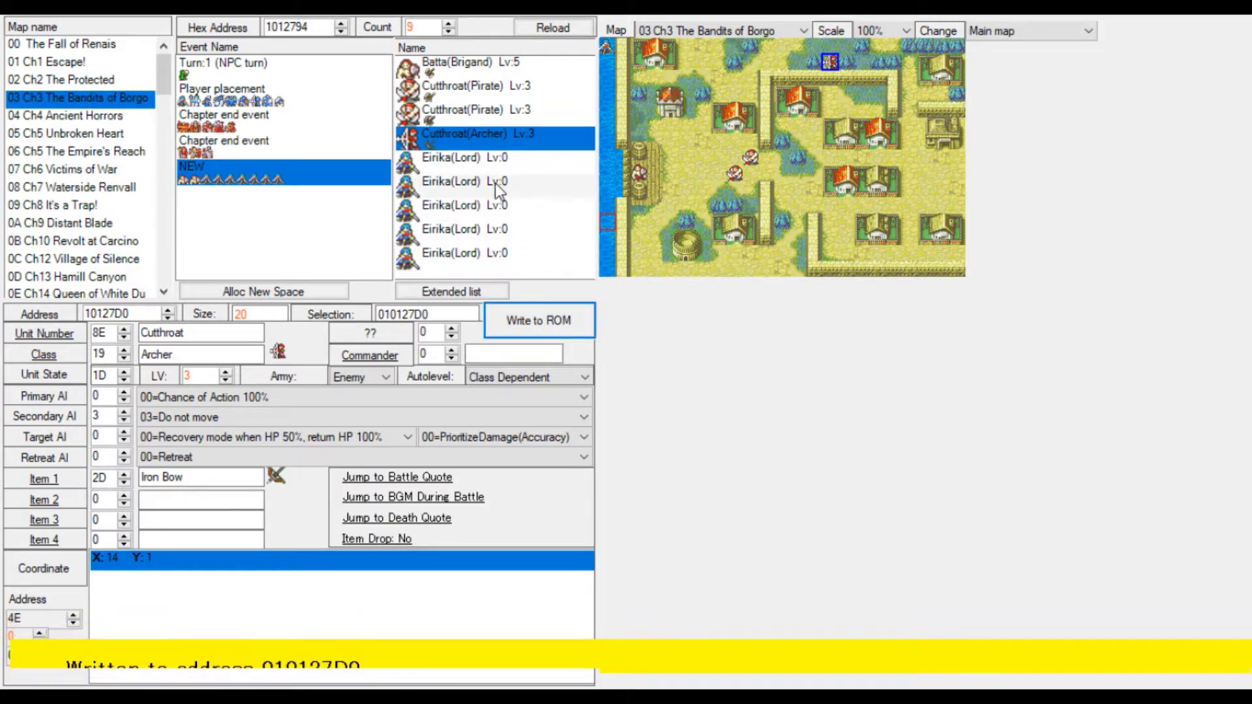
# Copy the Cutthroat Archer's data into the fifth unit slot and position the copy at X 11, Y 11.
pyautogui.click(538, 157)
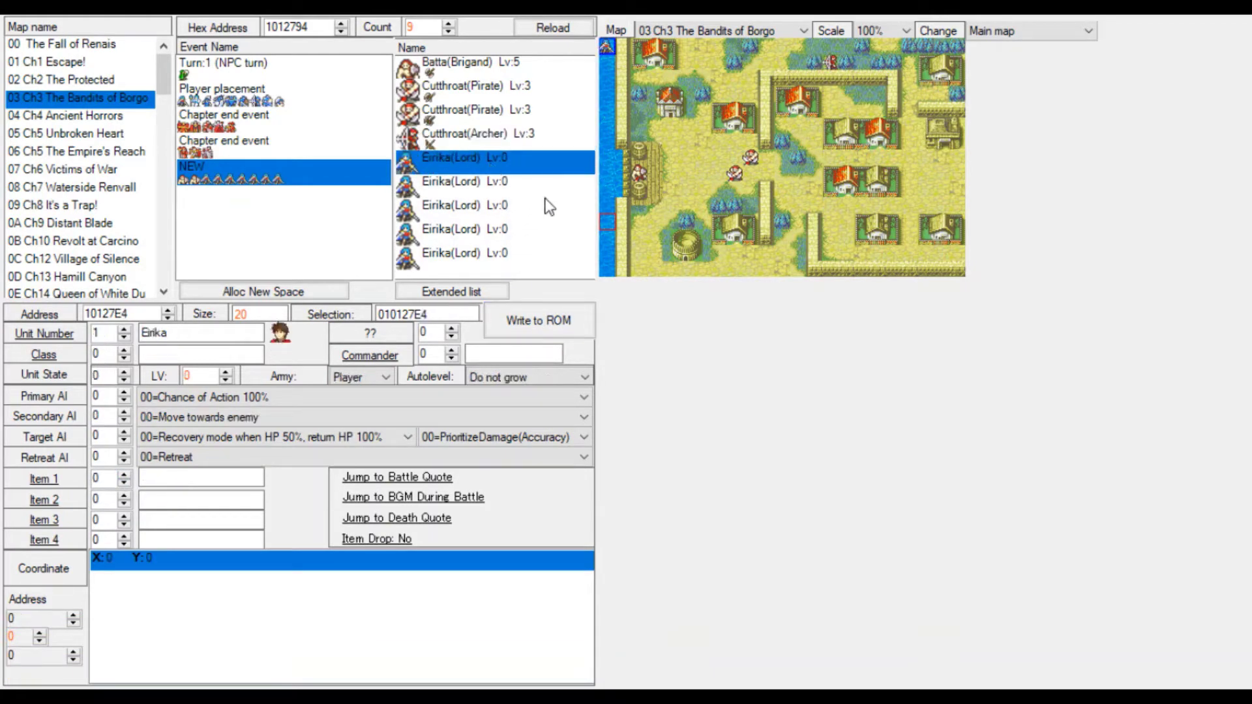
pyautogui.hotkey('ctrl', 'v')
pyautogui.click(785, 223)
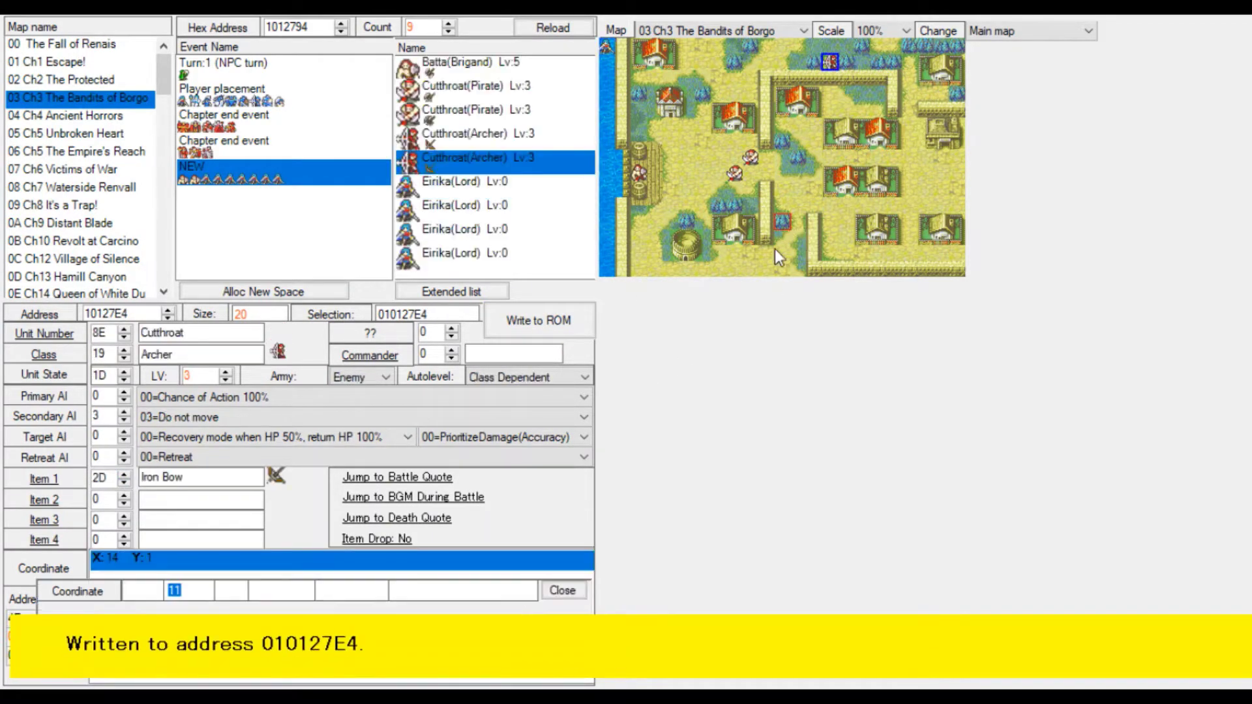
pyautogui.click(124, 351)
pyautogui.click(124, 351)
pyautogui.click(124, 351)
pyautogui.click(124, 351)
pyautogui.click(123, 351)
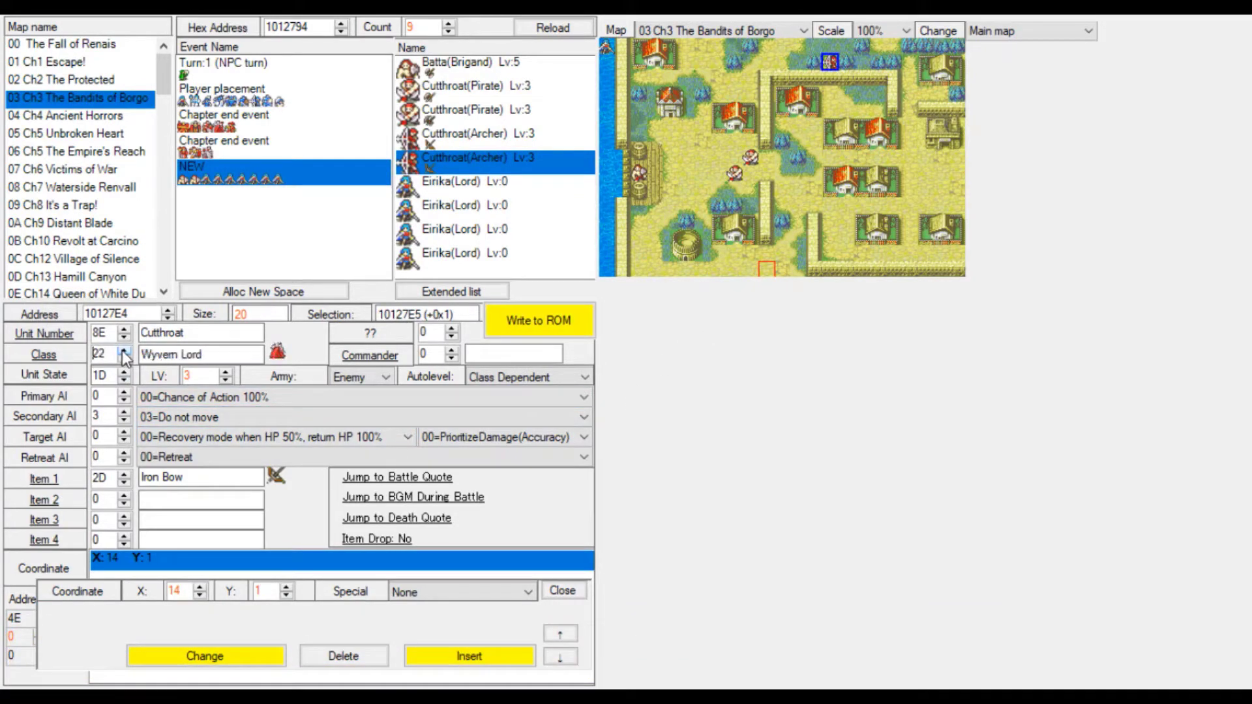
pyautogui.click(476, 65)
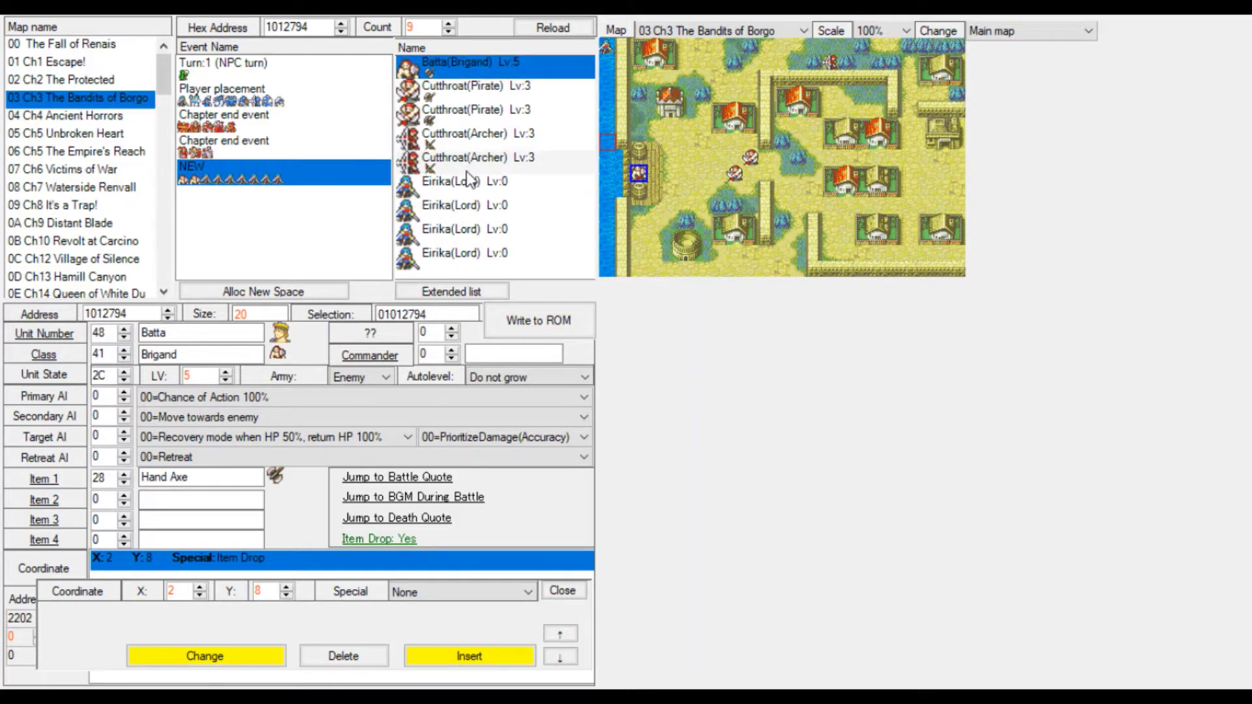
pyautogui.click(470, 159)
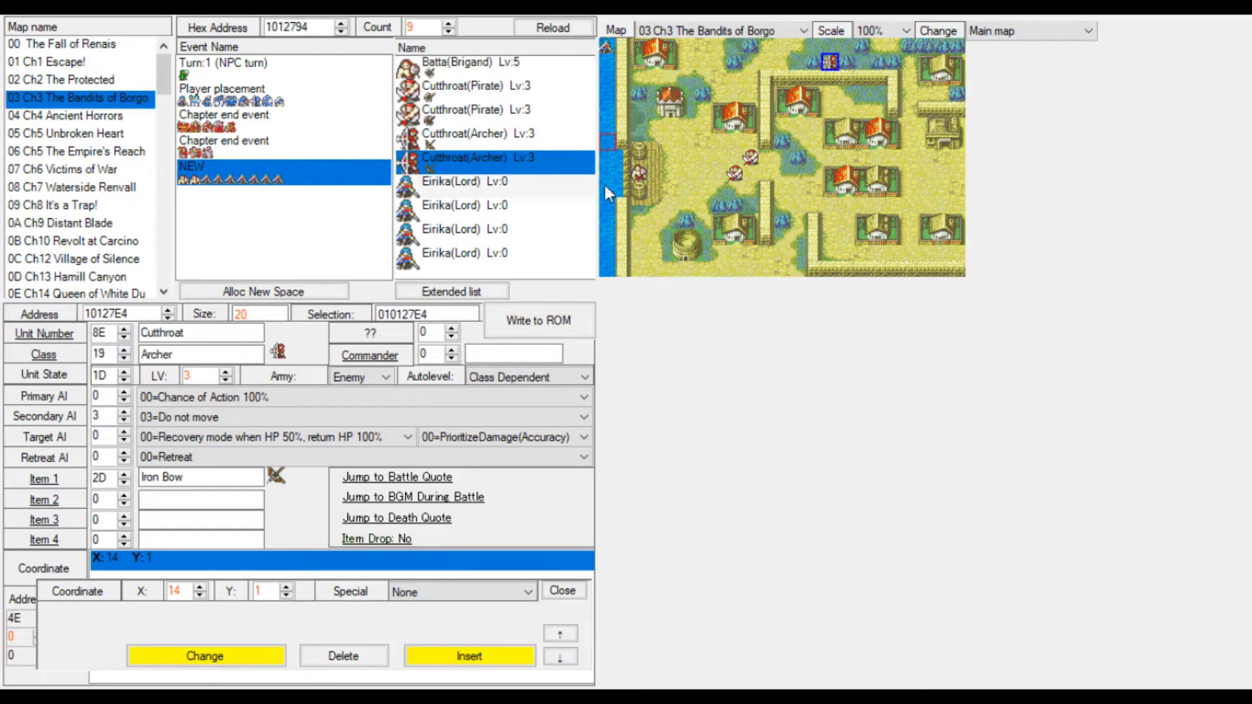
# Place the fifth unit at X 11, Y 11 and set its class to 41 Brigand.
pyautogui.click(778, 225)
pyautogui.click(116, 352)
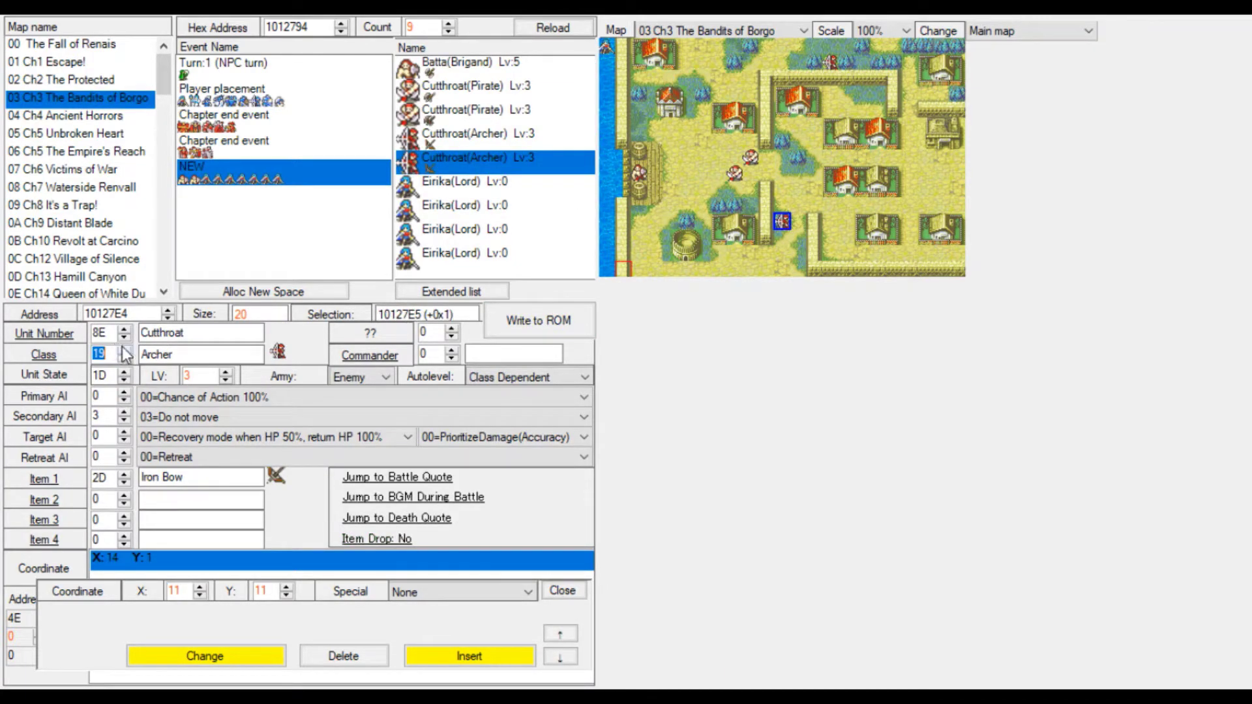
pyautogui.write('41')
# Set the fifth unit's Item 1 to 1F Iron Axe and write the unit to the ROM.
pyautogui.click(124, 483)
pyautogui.click(124, 483)
pyautogui.click(124, 483)
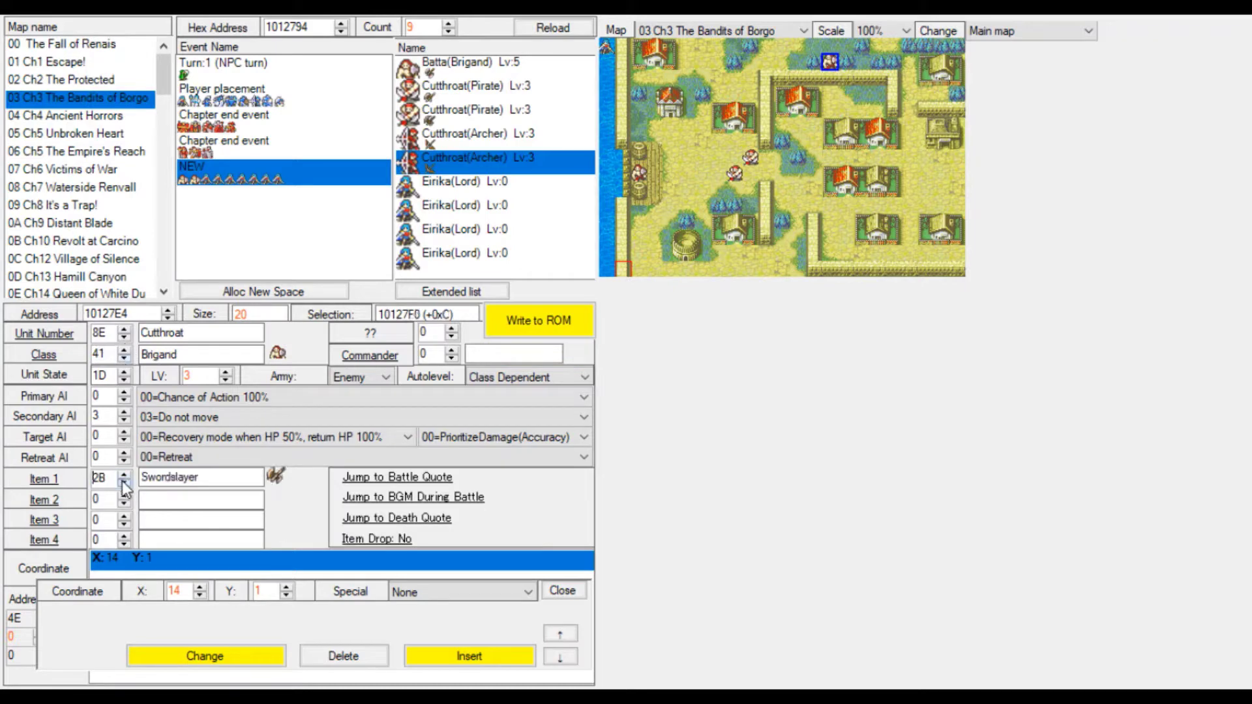
pyautogui.click(123, 483)
pyautogui.click(123, 483)
pyautogui.click(124, 483)
pyautogui.click(124, 483)
pyautogui.click(124, 483)
pyautogui.click(124, 483)
pyautogui.click(124, 483)
pyautogui.click(124, 483)
pyautogui.click(123, 483)
pyautogui.click(124, 483)
pyautogui.click(124, 483)
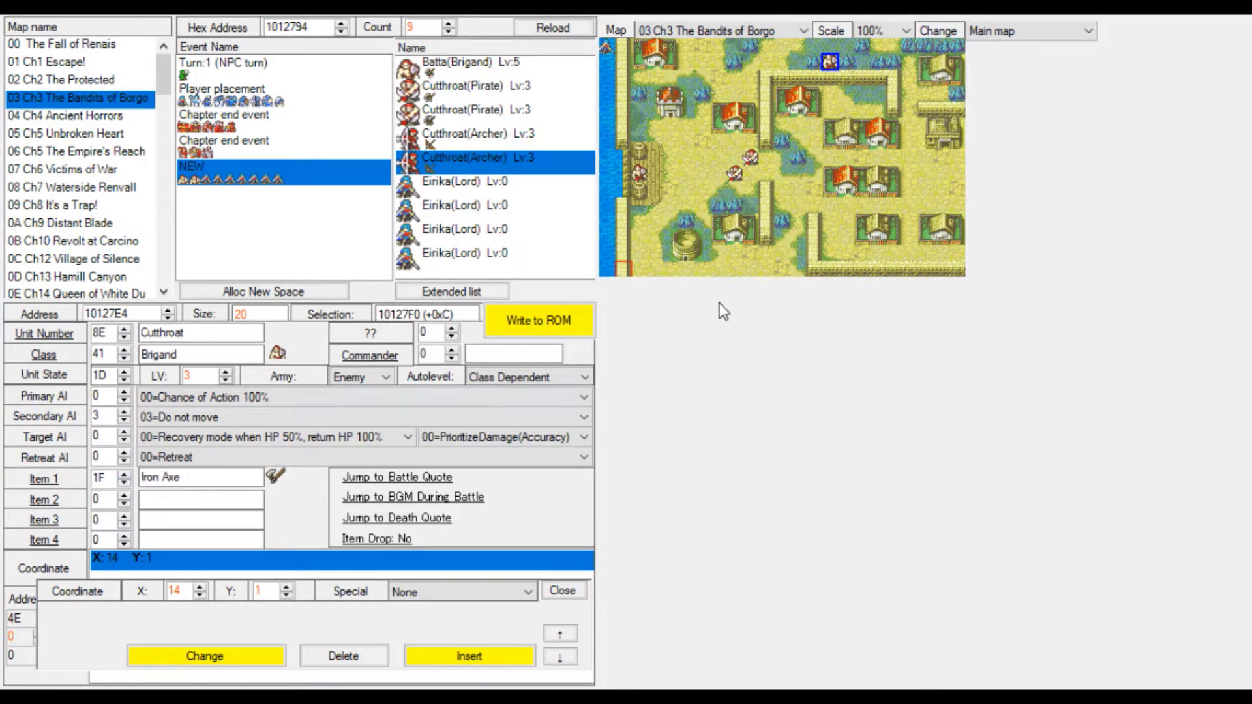
pyautogui.click(585, 320)
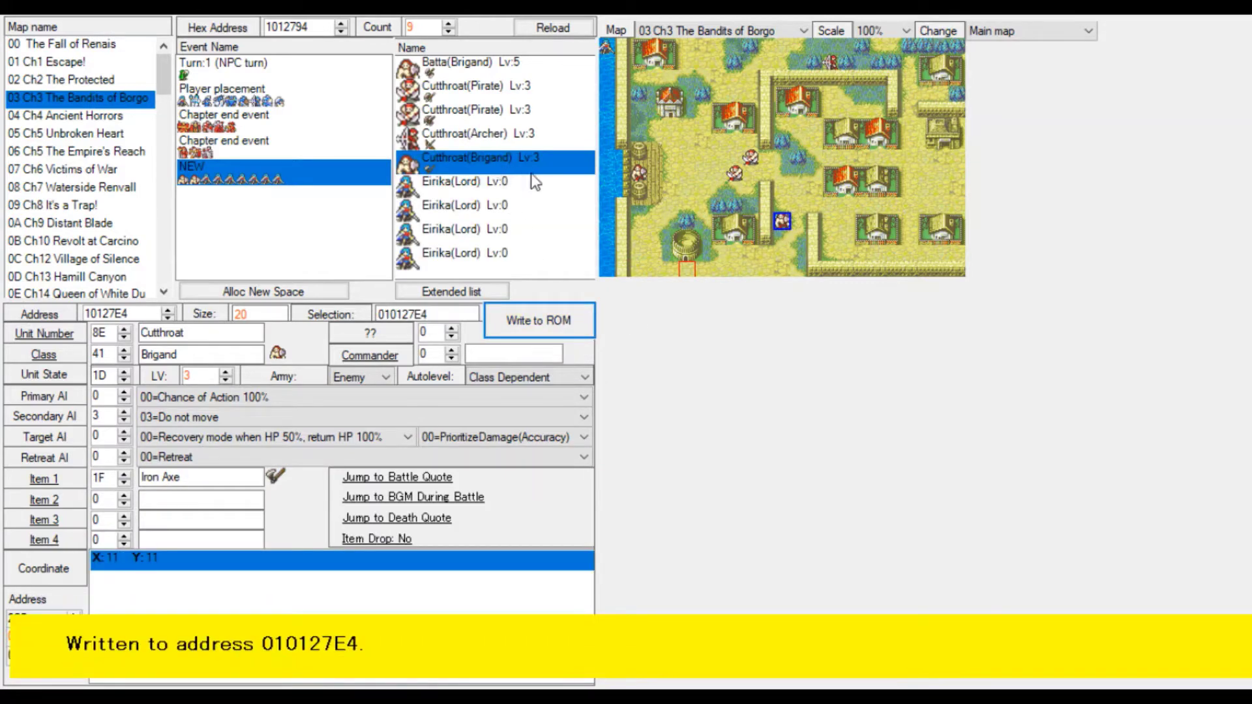
# Copy the Cutthroat Brigand's data into the sixth slot, place that unit at X 22, Y 3, and write it to the ROM.
pyautogui.click(531, 181)
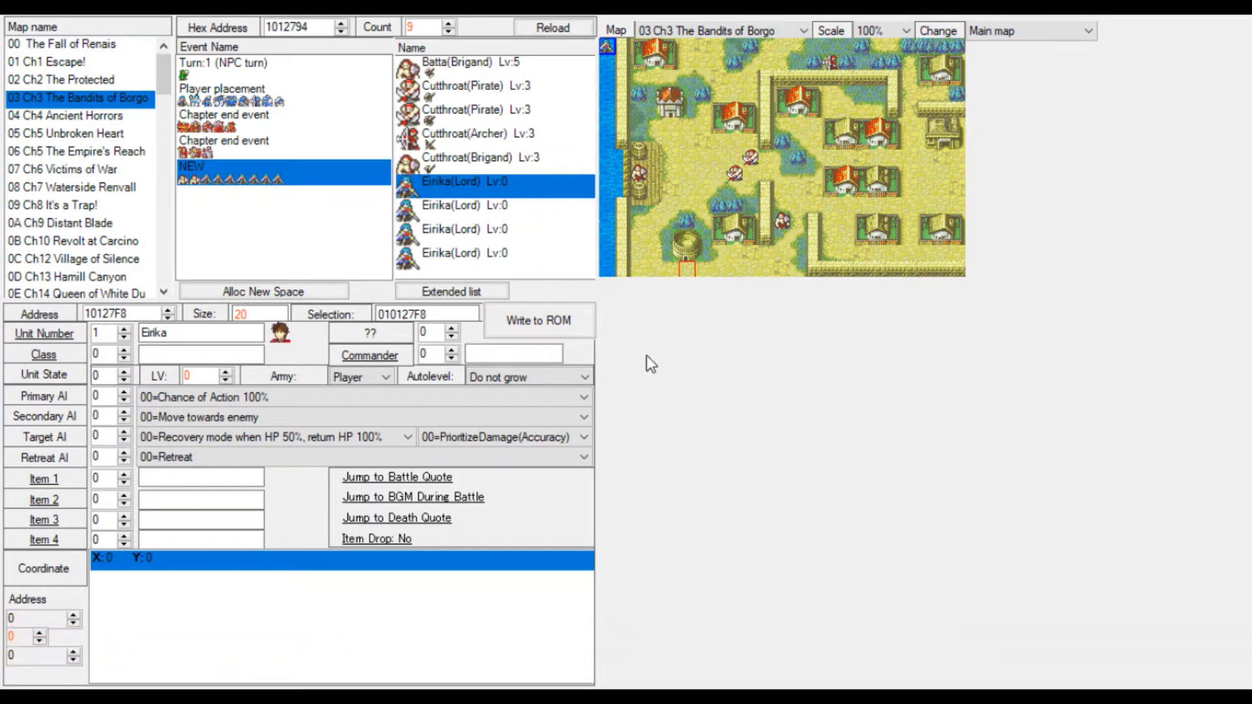
pyautogui.hotkey('ctrl', 'v')
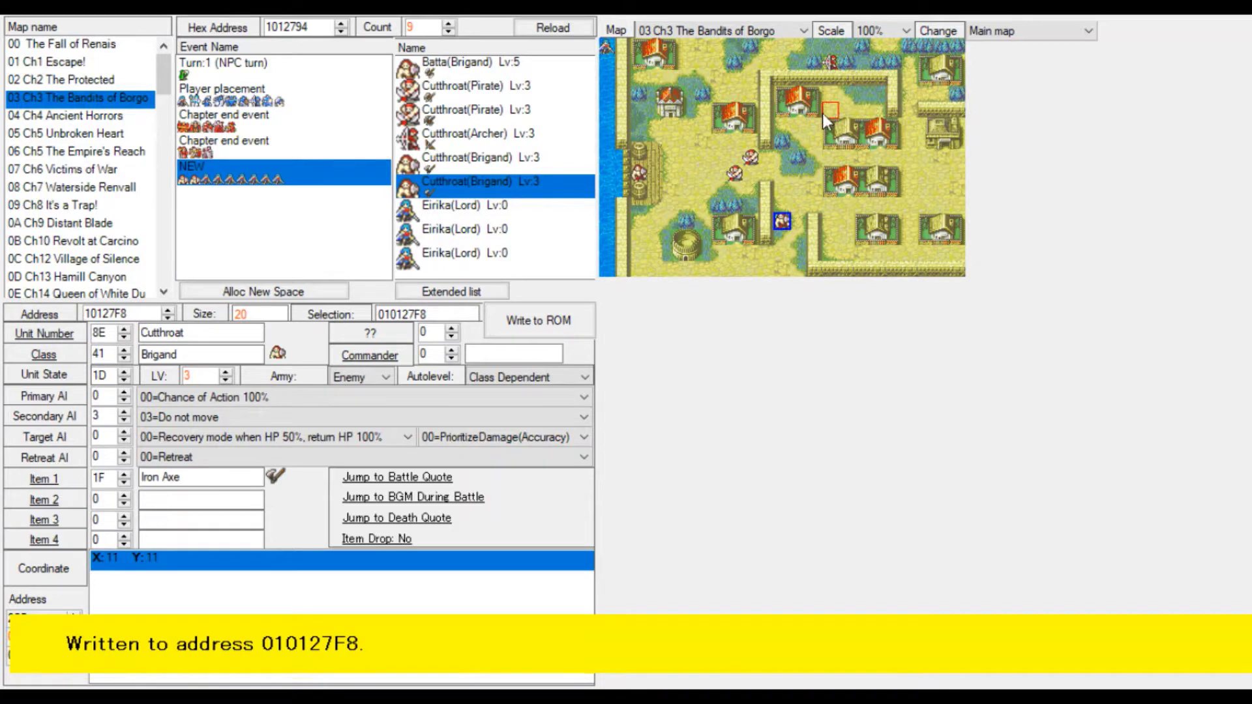
pyautogui.click(956, 93)
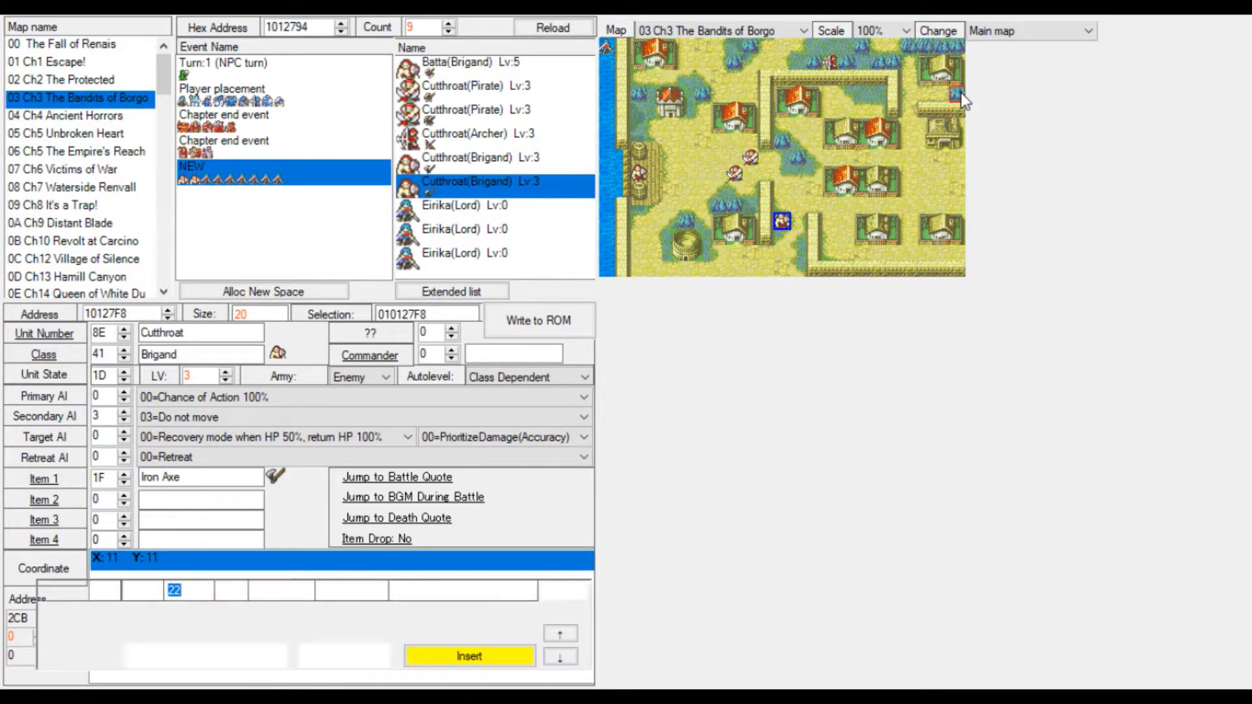
pyautogui.click(539, 320)
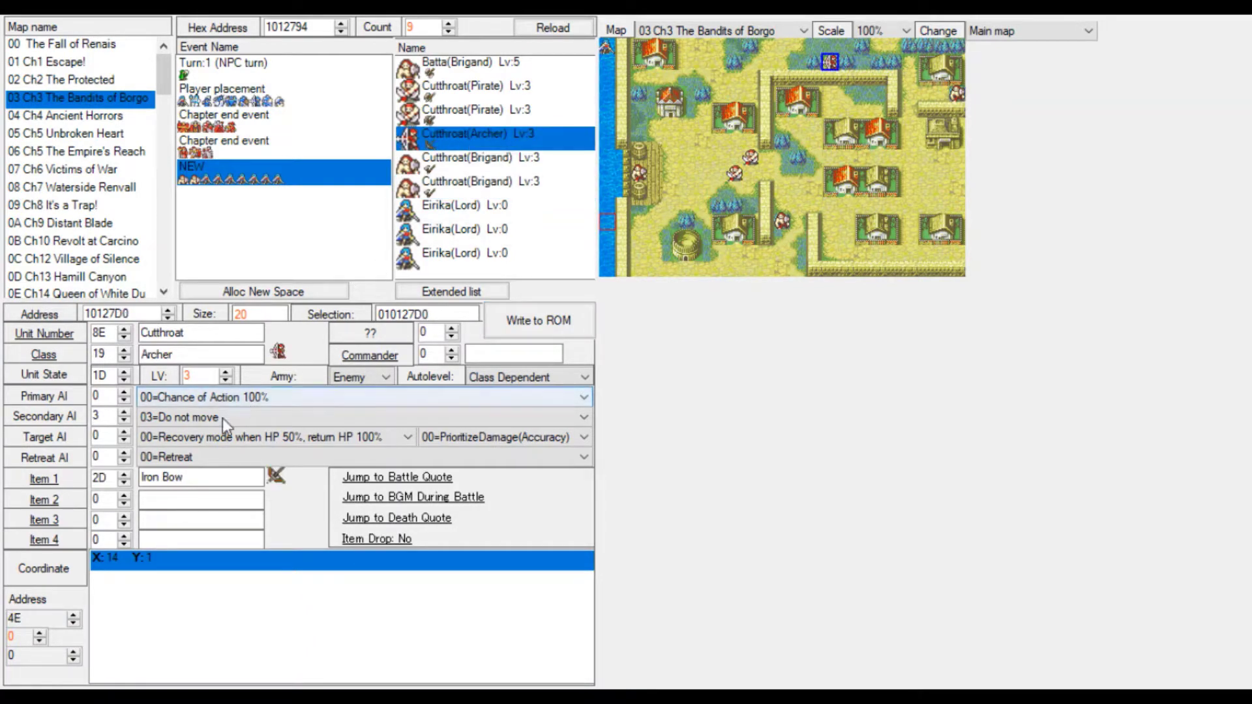
# Set the Secondary AI of the Cutthroat Archer and both Cutthroat Brigands to 00=Move towards enemy, writing each unit to the ROM.
pyautogui.click(203, 434)
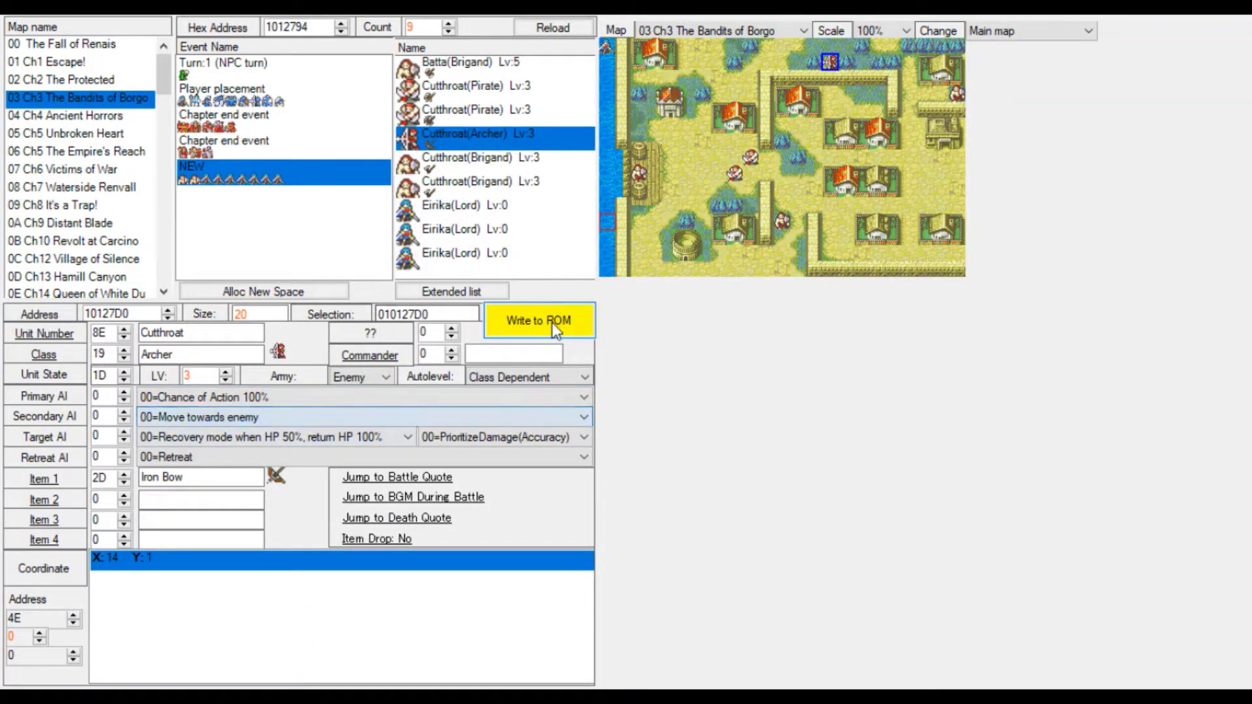
pyautogui.click(551, 326)
pyautogui.click(506, 89)
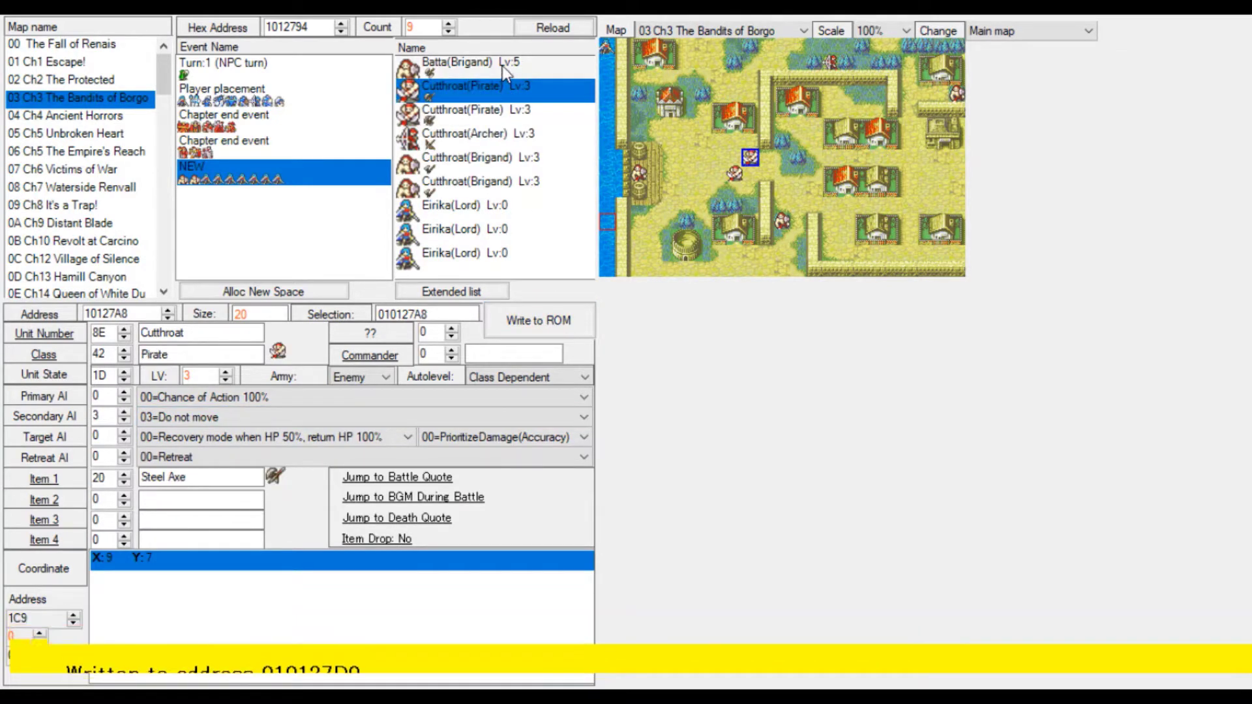
pyautogui.click(486, 139)
pyautogui.click(481, 153)
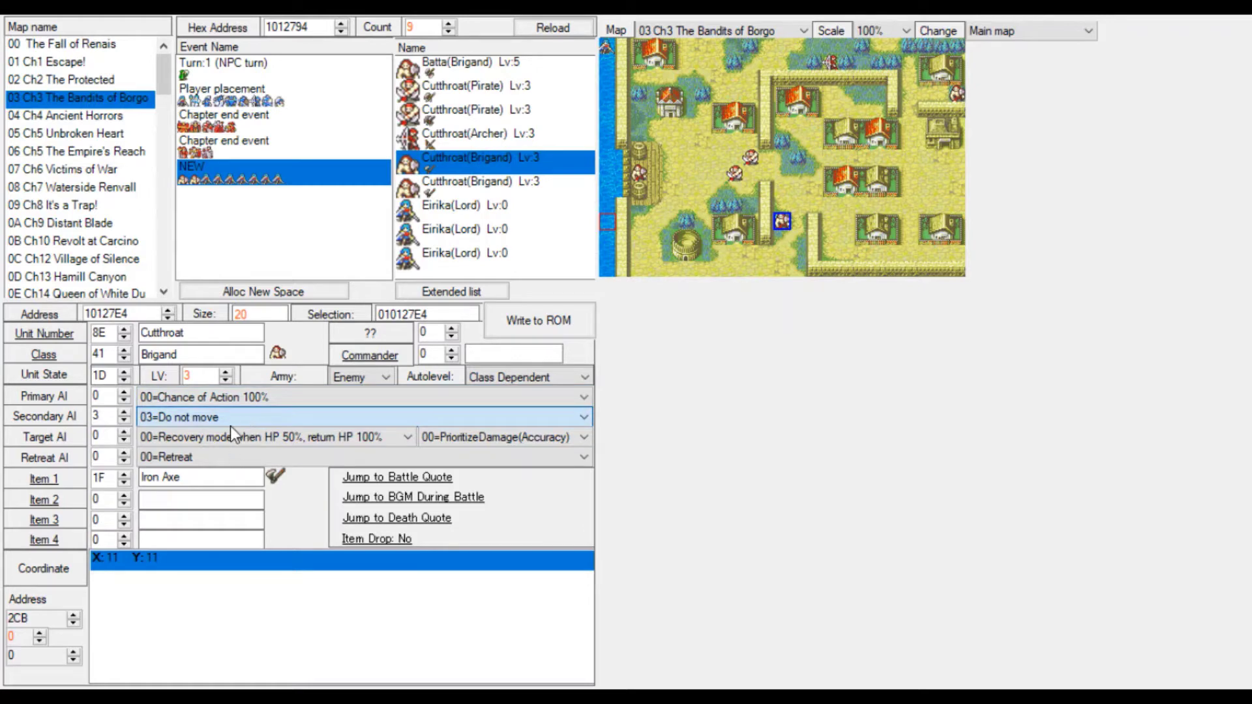
pyautogui.click(538, 320)
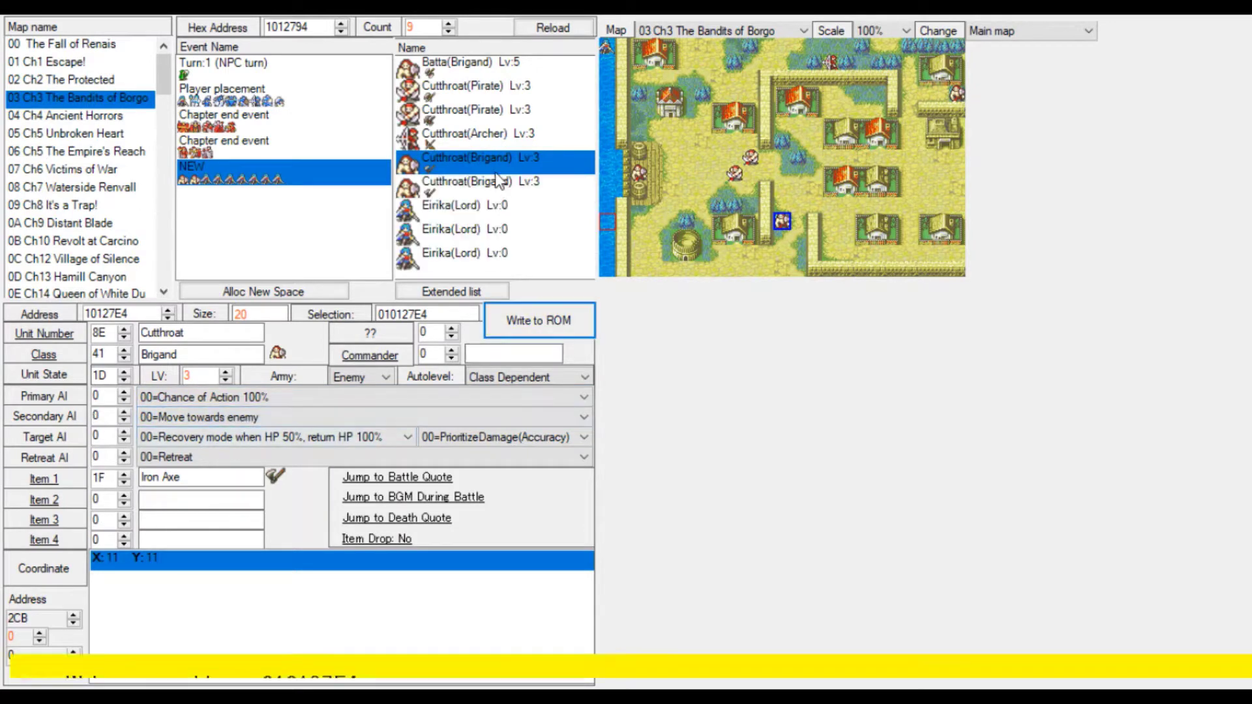
pyautogui.click(480, 182)
pyautogui.click(240, 417)
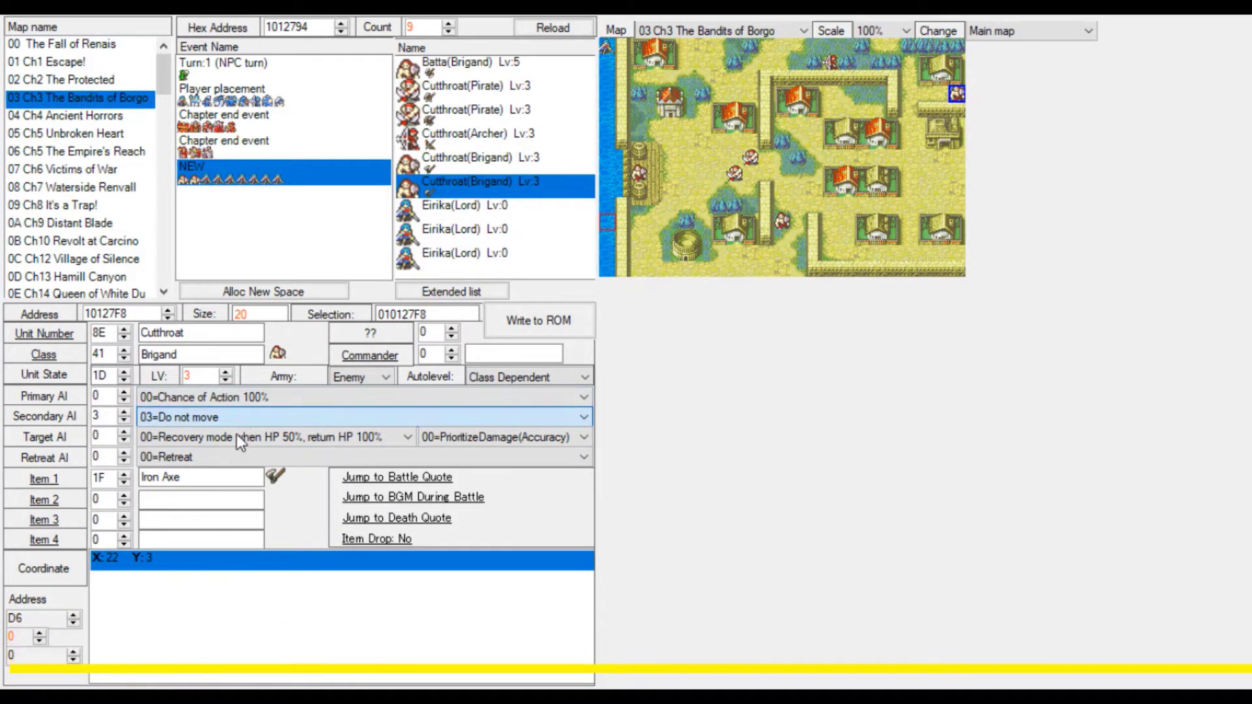
pyautogui.click(236, 434)
pyautogui.click(562, 323)
# Set Batta's Retreat AI to 20=Don't Retreat (BOSS AI) and Secondary AI to 03=Do not move, writing the unit to the ROM.
pyautogui.click(460, 64)
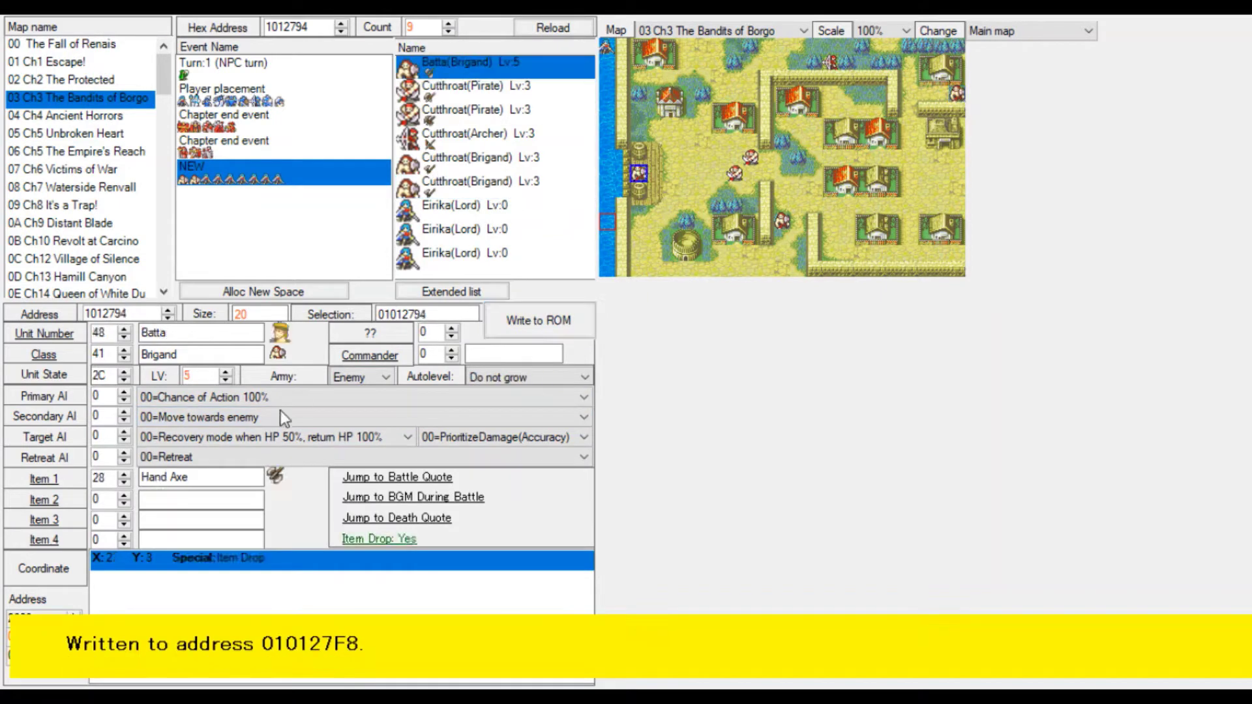
pyautogui.click(249, 483)
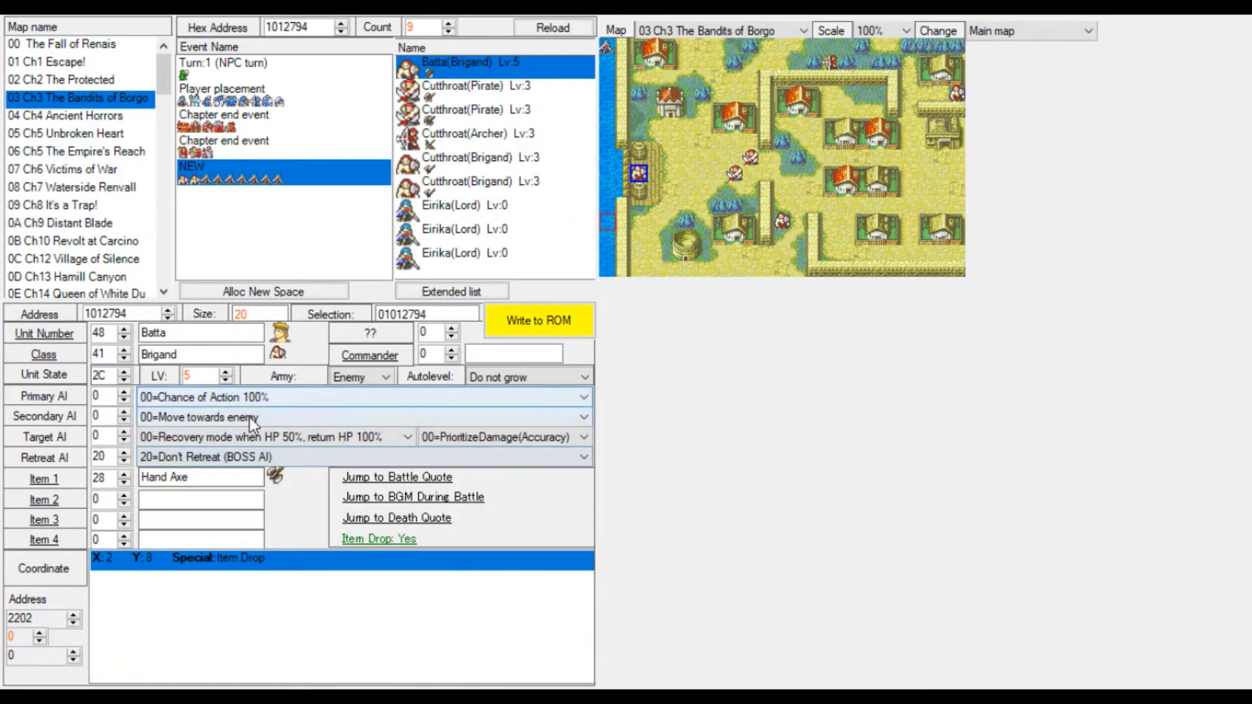
pyautogui.click(249, 417)
pyautogui.click(229, 468)
pyautogui.click(564, 321)
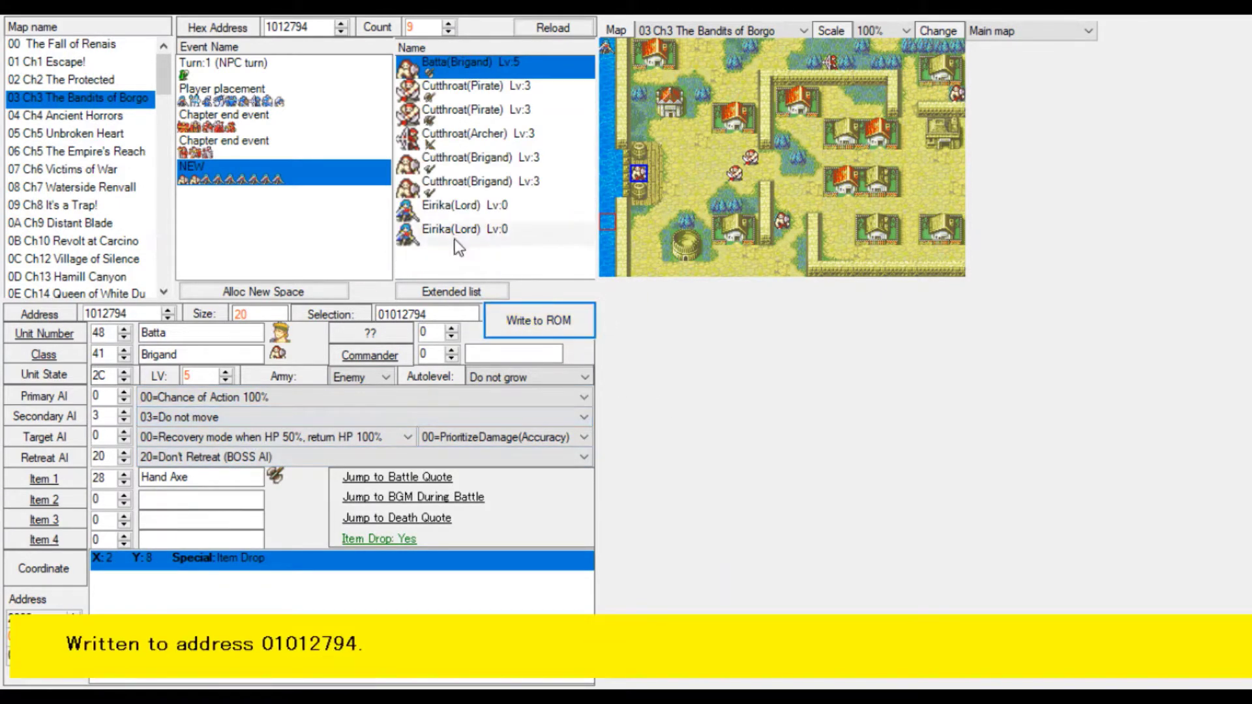
# Copy the Cutthroat Brigand's data into the seventh slot, place it at X 12, Y 13 with a Steel Axe, and write it to the ROM.
pyautogui.click(457, 205)
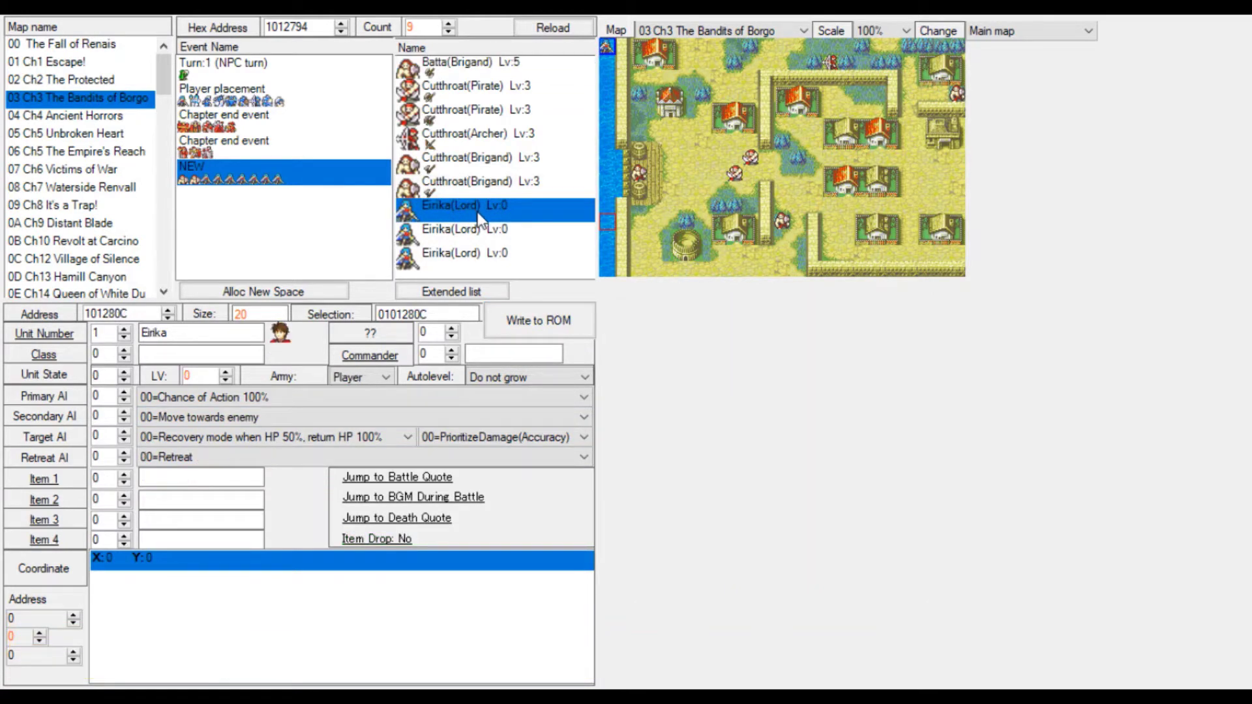
pyautogui.hotkey('ctrl', 'v')
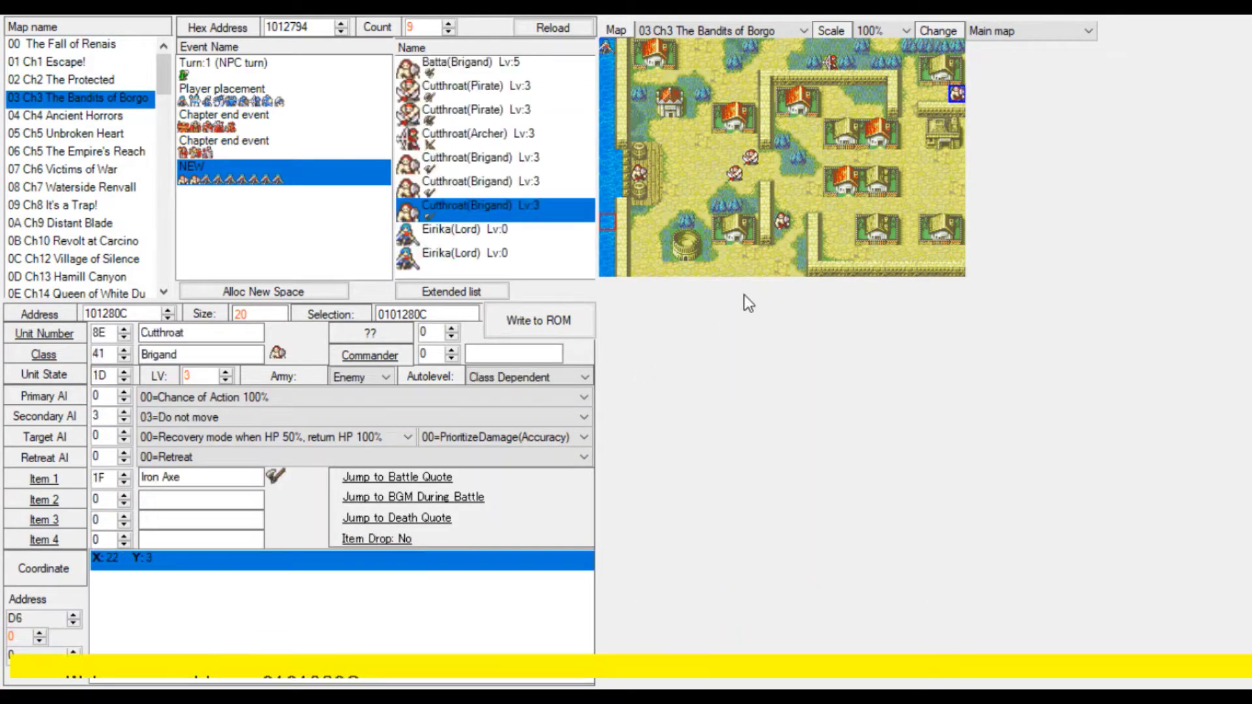
pyautogui.click(791, 254)
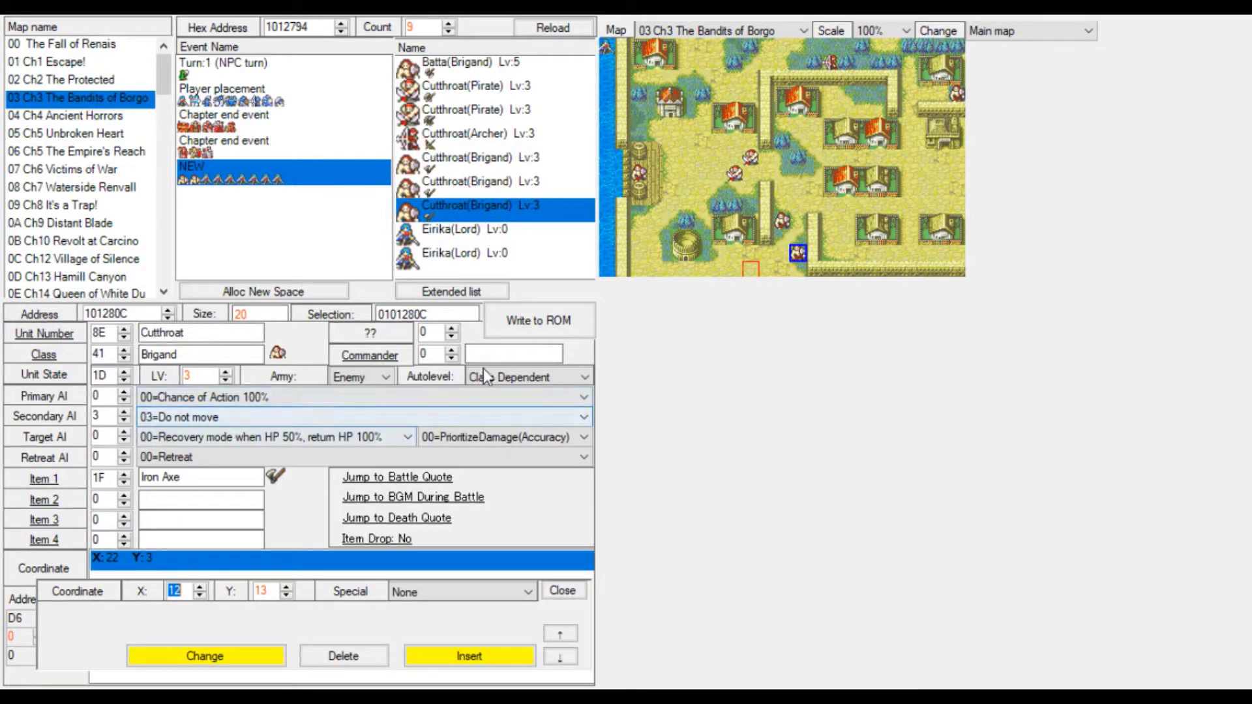
pyautogui.click(550, 330)
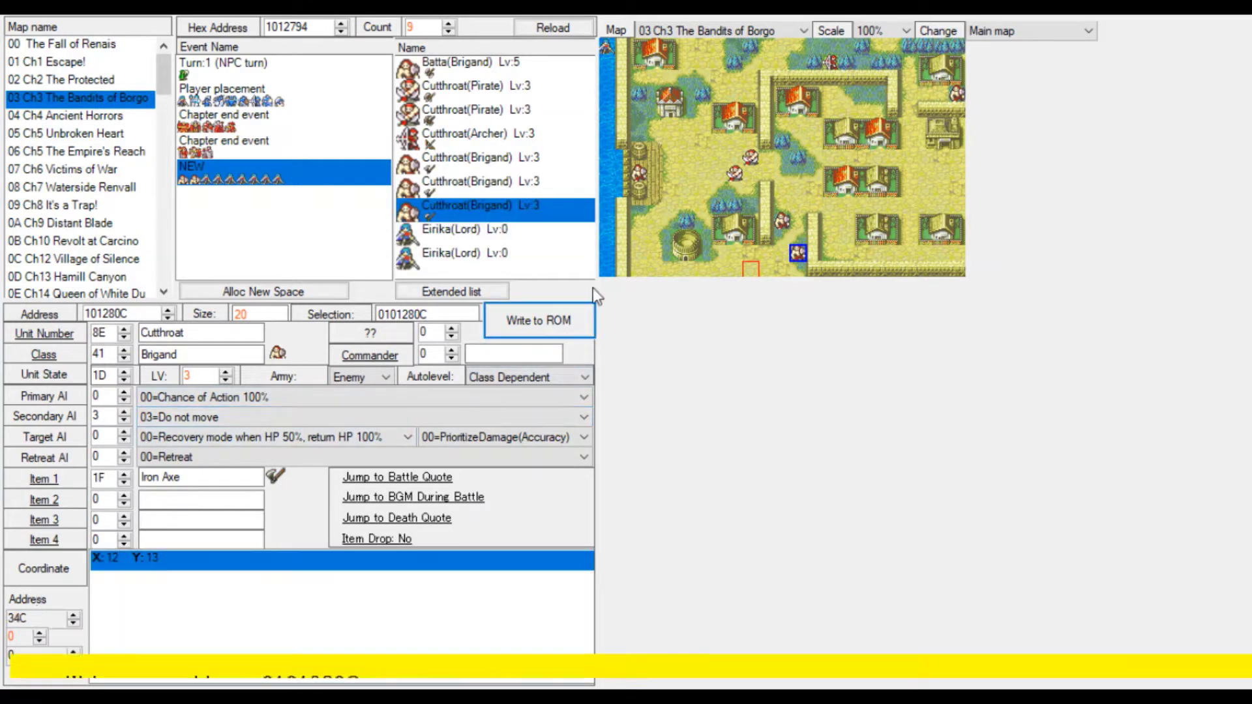
pyautogui.click(123, 474)
pyautogui.click(531, 326)
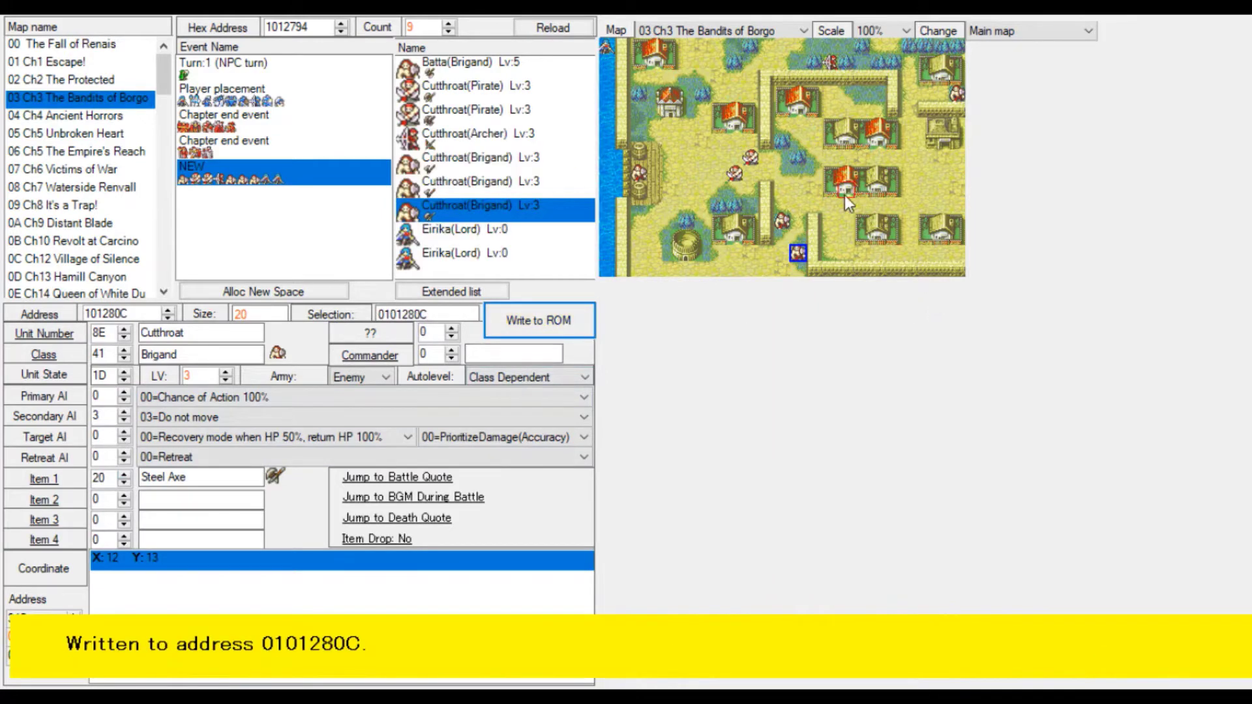
# Fill the eighth slot with the Cutthroat Brigand at X 14, Y 7, using a Steel Axe and Secondary AI 00=Move towards enemy, written to the ROM.
pyautogui.click(460, 231)
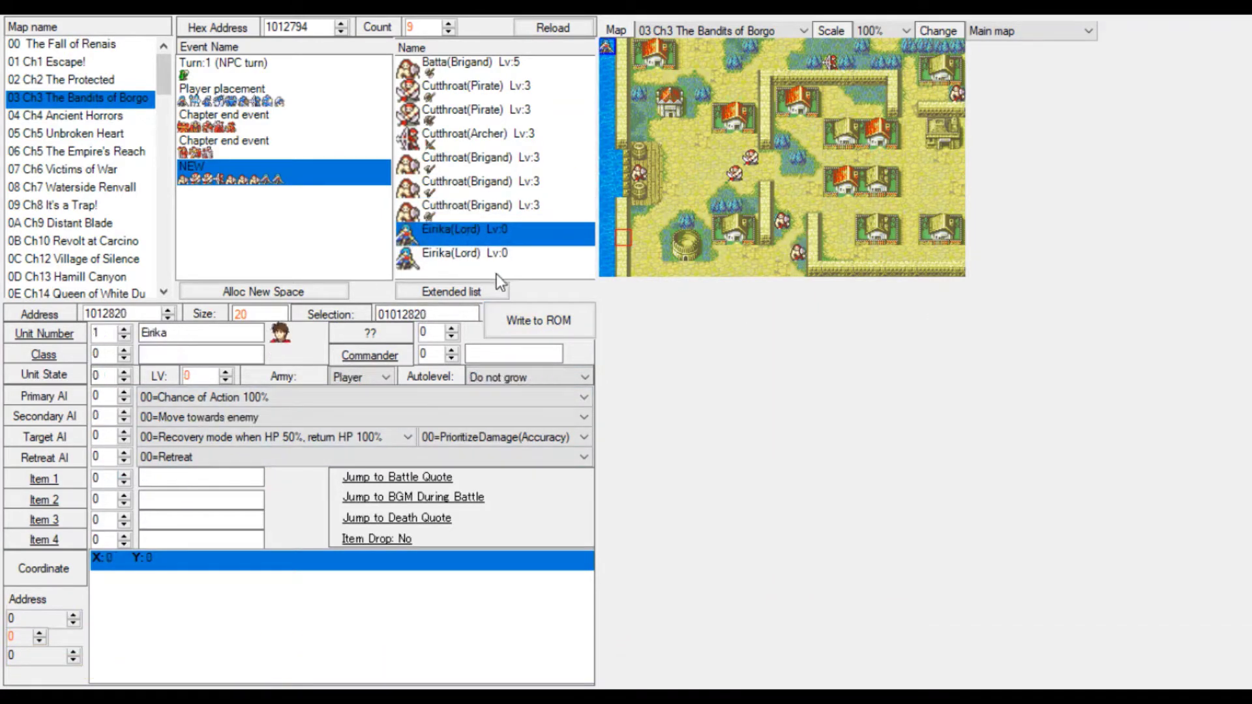
pyautogui.hotkey('ctrl', 'v')
pyautogui.click(832, 159)
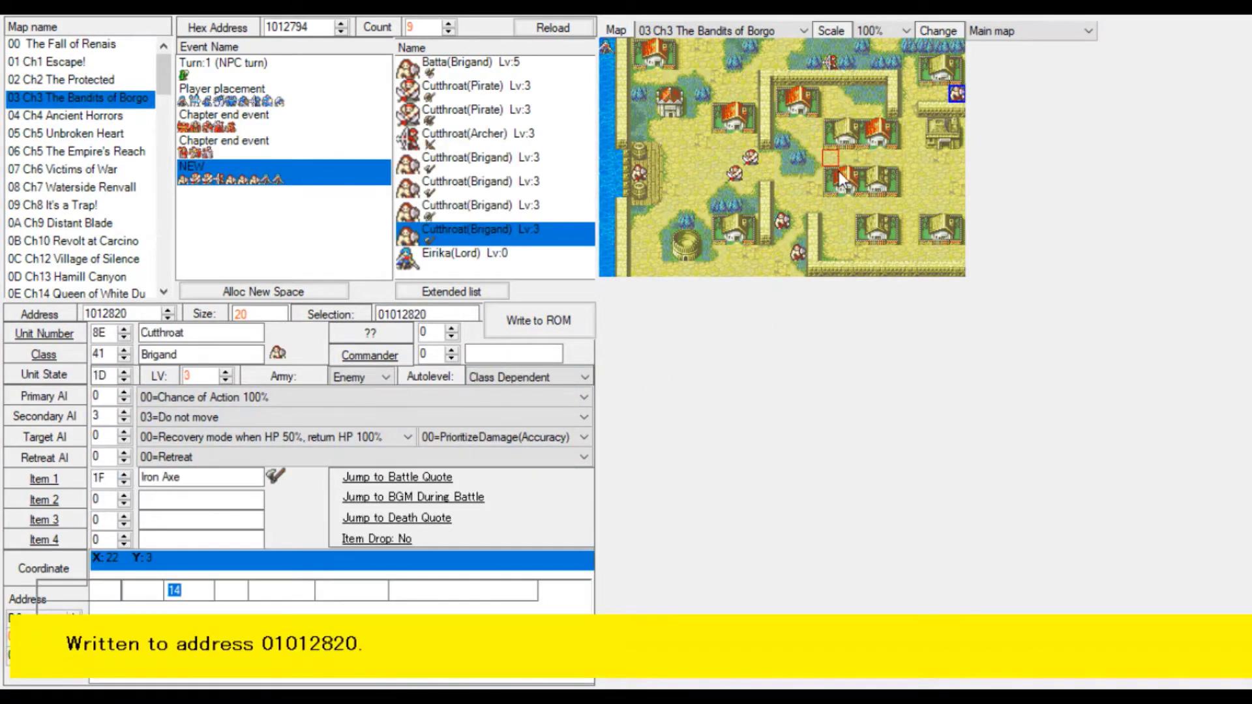
pyautogui.click(125, 474)
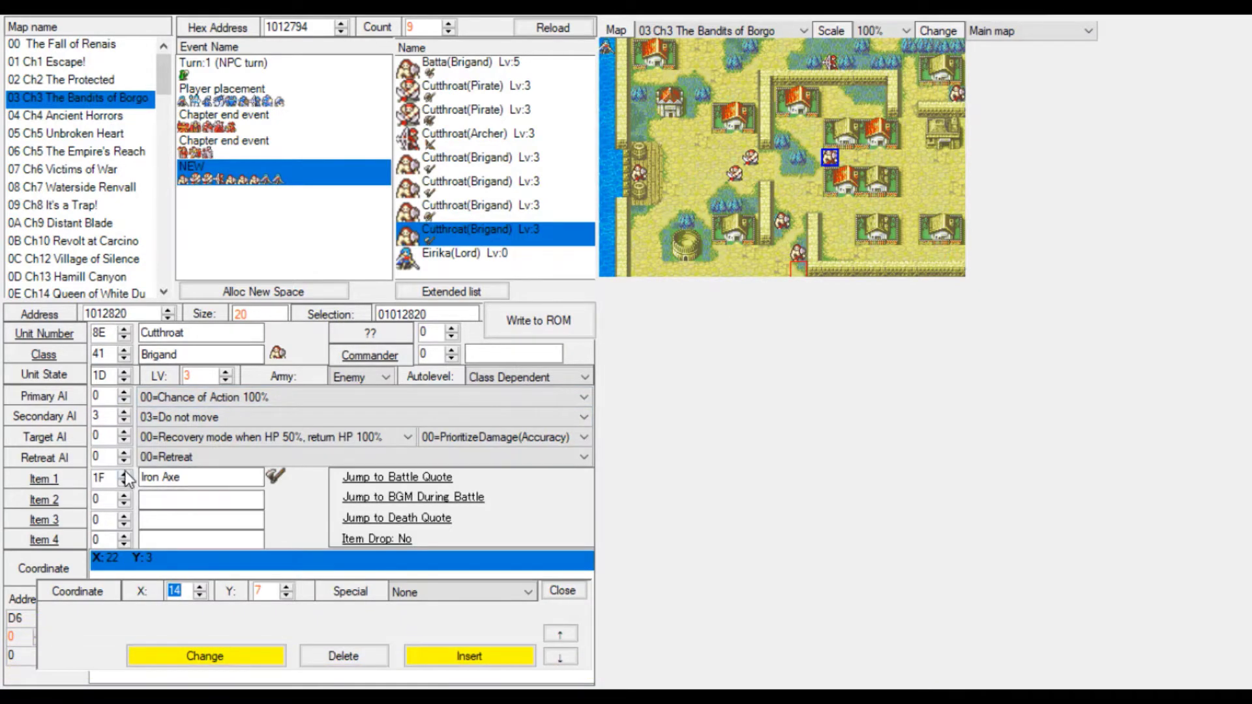
pyautogui.click(502, 329)
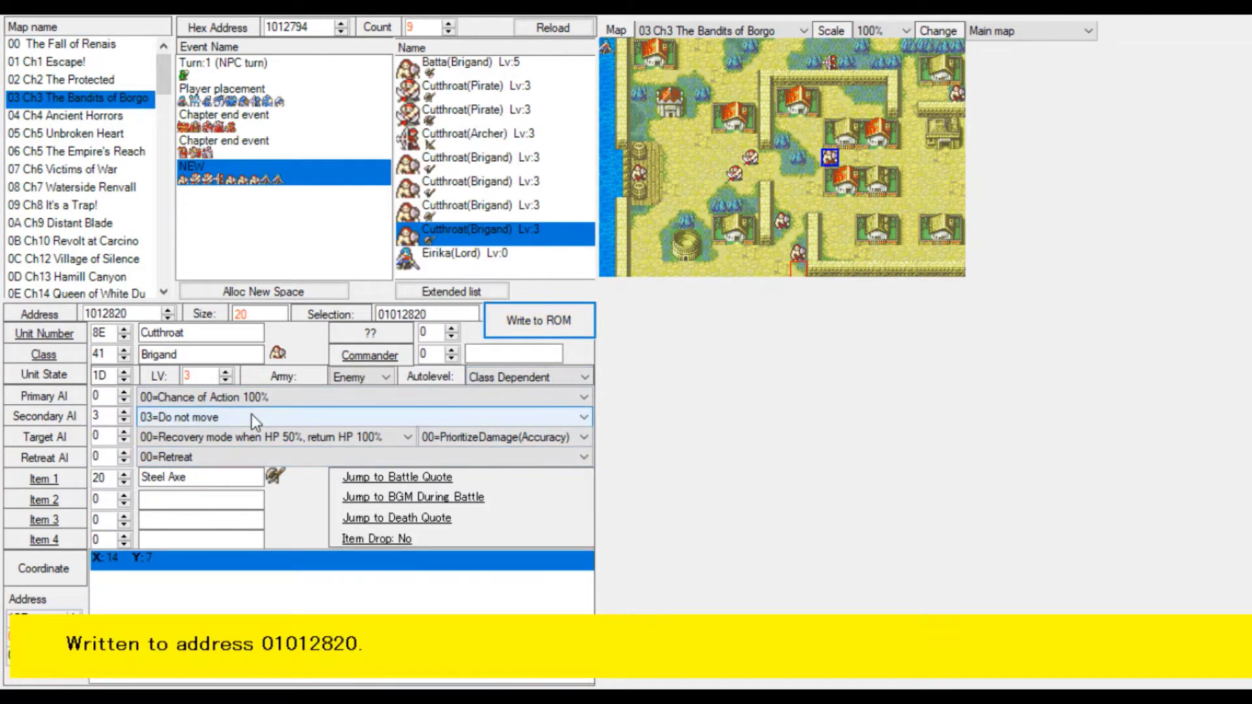
pyautogui.scroll(3, 251, 417)
pyautogui.click(541, 313)
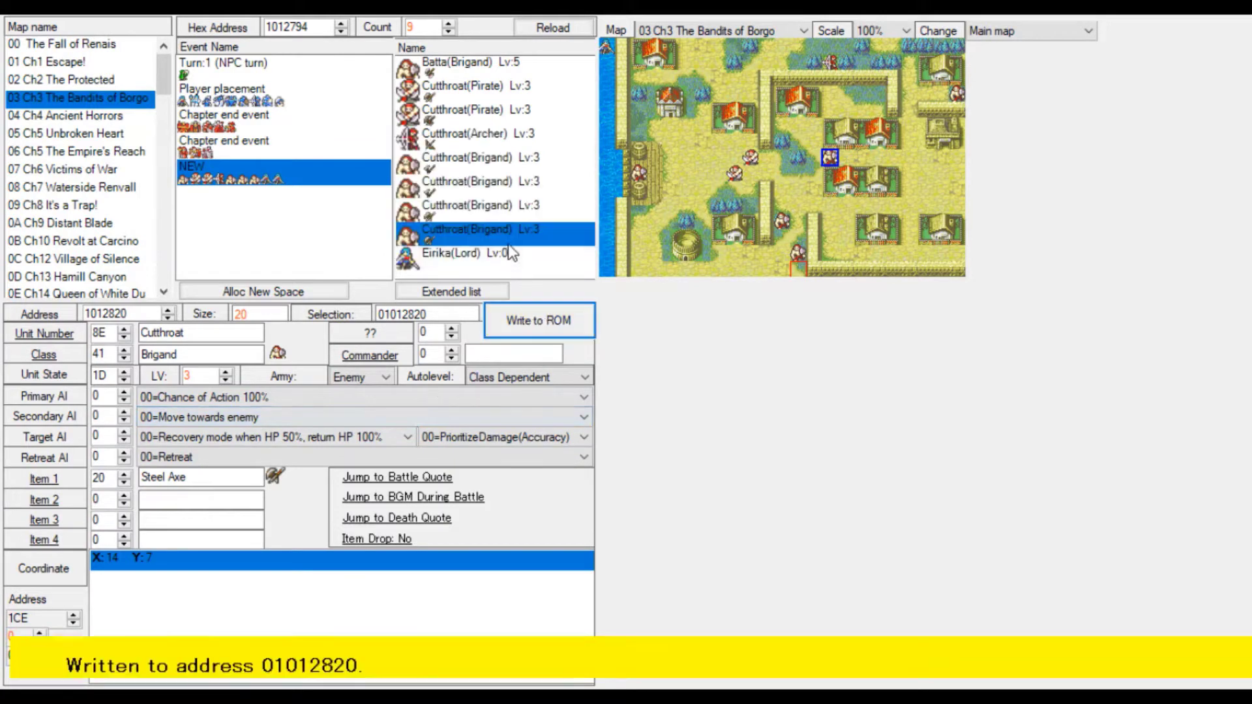
# Copy the eighth unit's data into the ninth slot, place that Brigand at X 13, Y 10, and write it to the ROM.
pyautogui.click(496, 253)
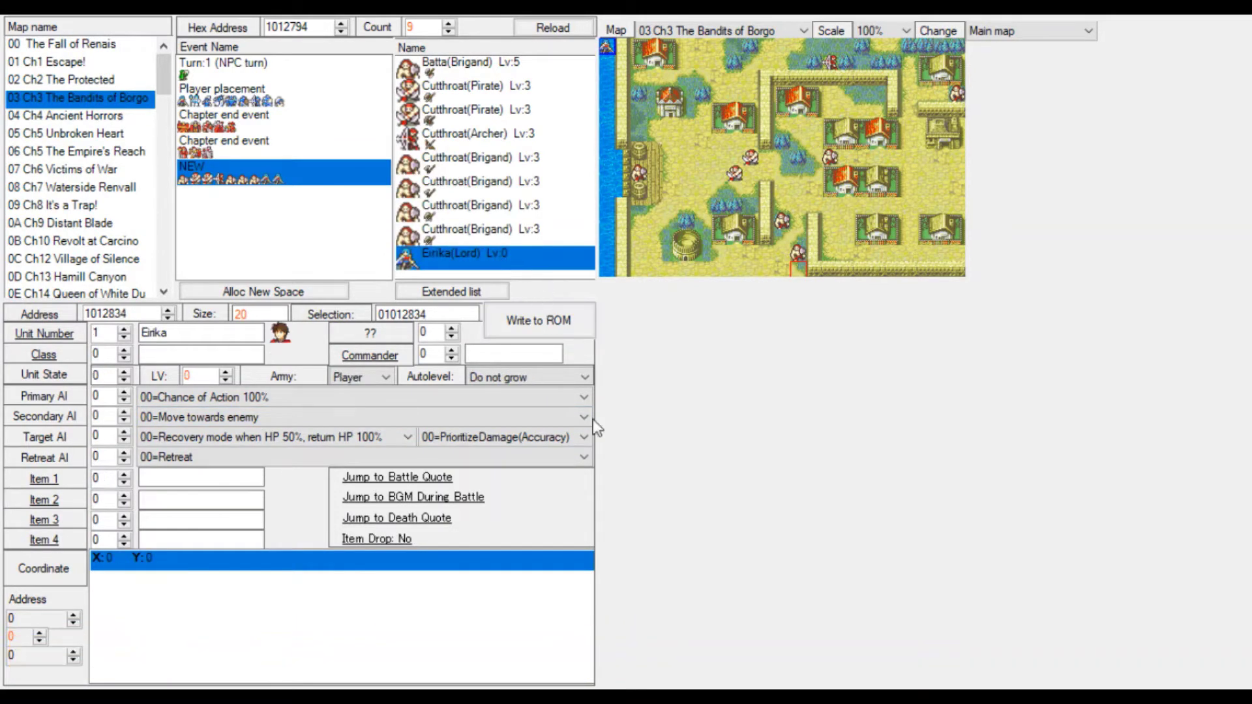
pyautogui.hotkey('ctrl', 'v')
pyautogui.click(814, 202)
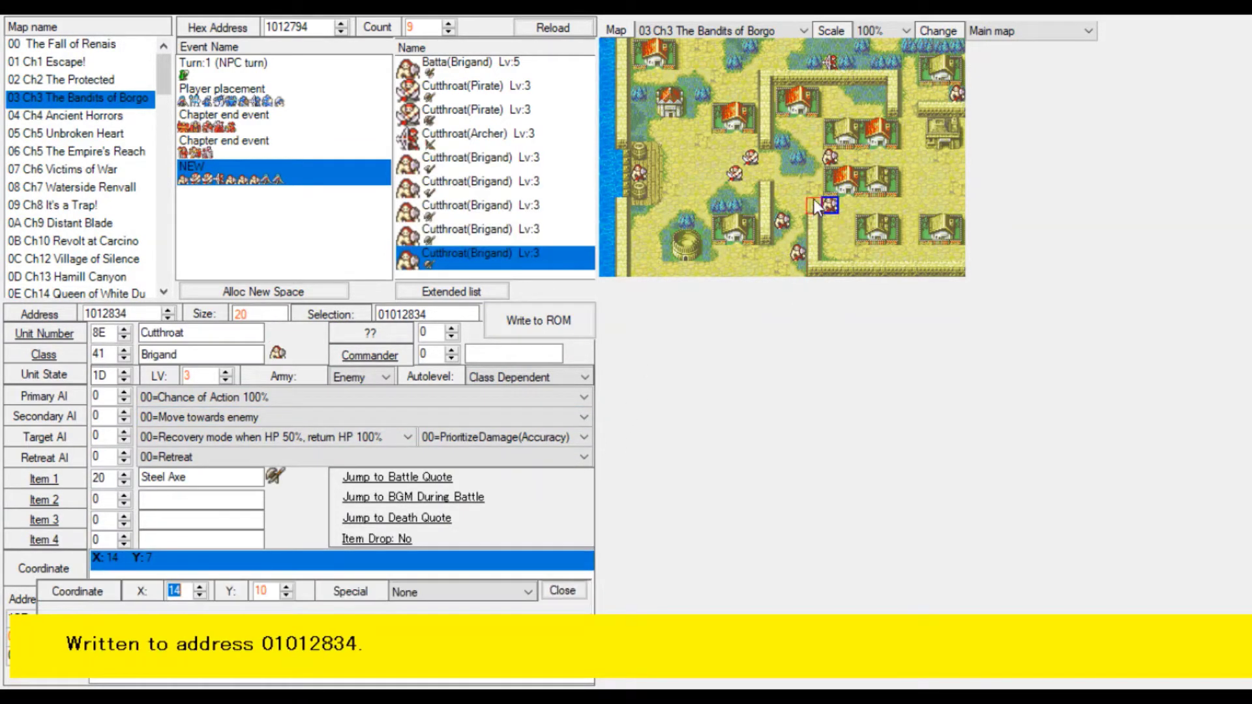
pyautogui.click(525, 318)
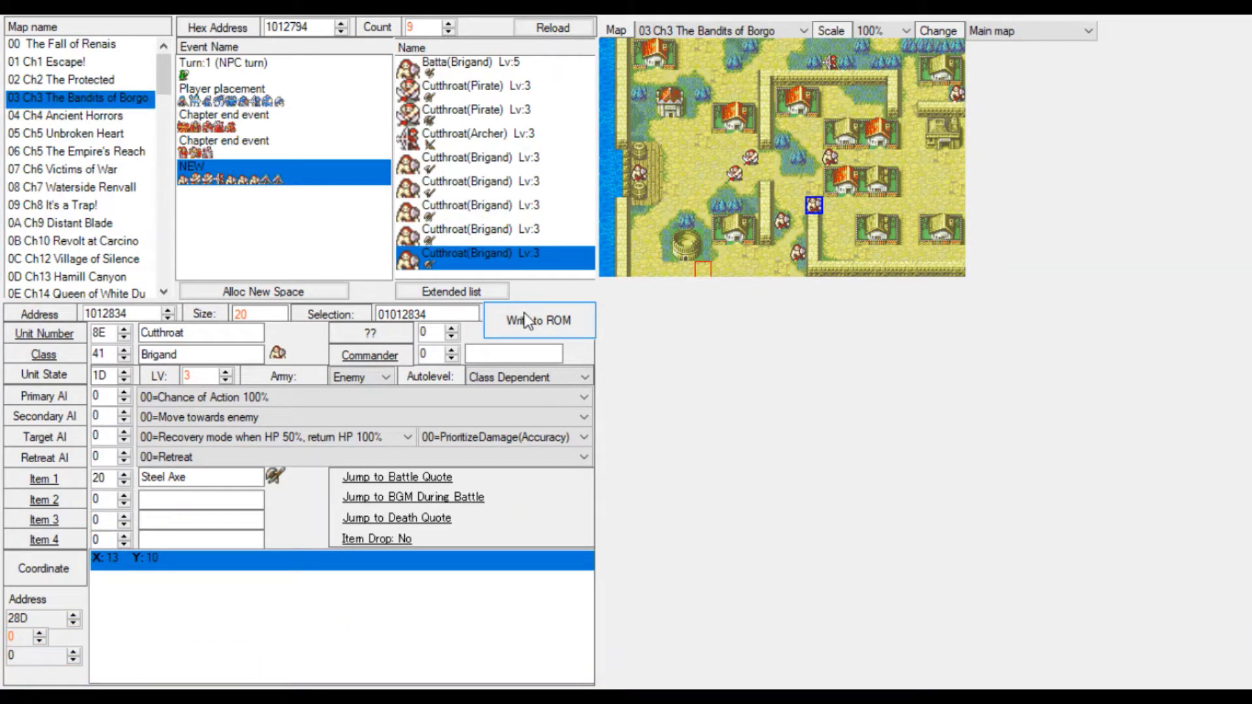
# Insert the load-units command with the new enemy group's address 1012794 into the chapter start event and write the event to the ROM.
pyautogui.click(459, 65)
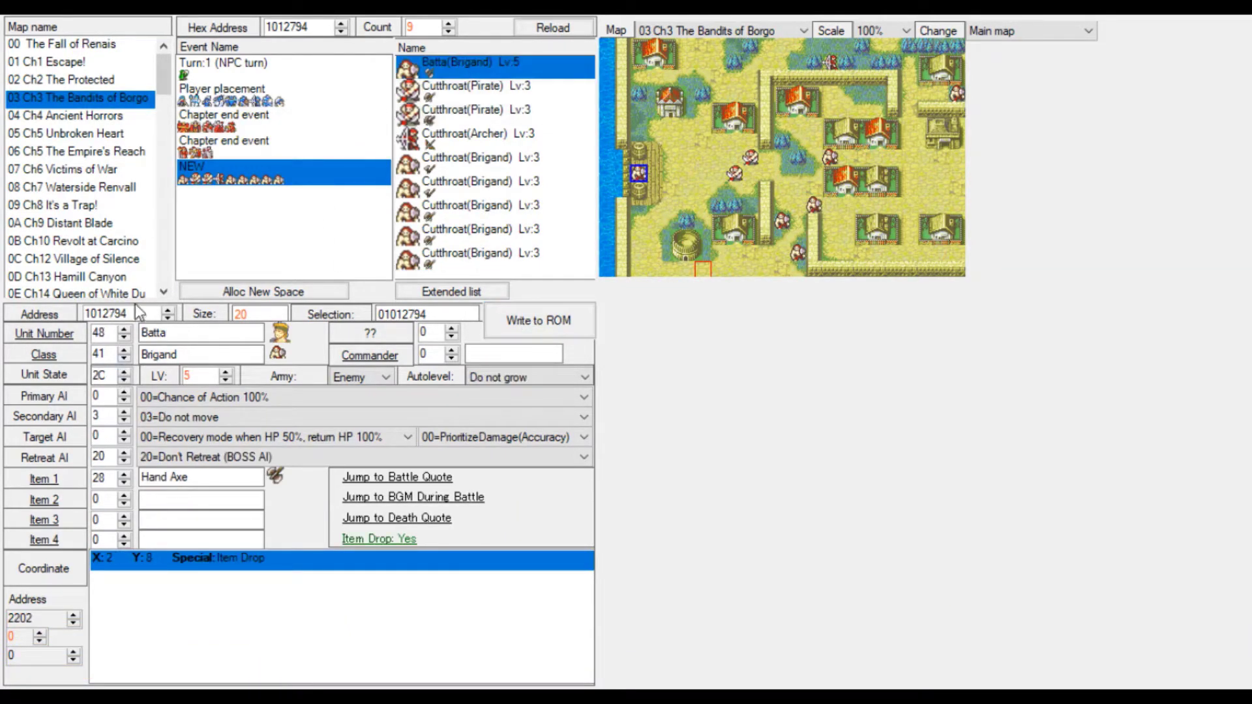
pyautogui.moveTo(134, 313); pyautogui.dragTo(72, 308)
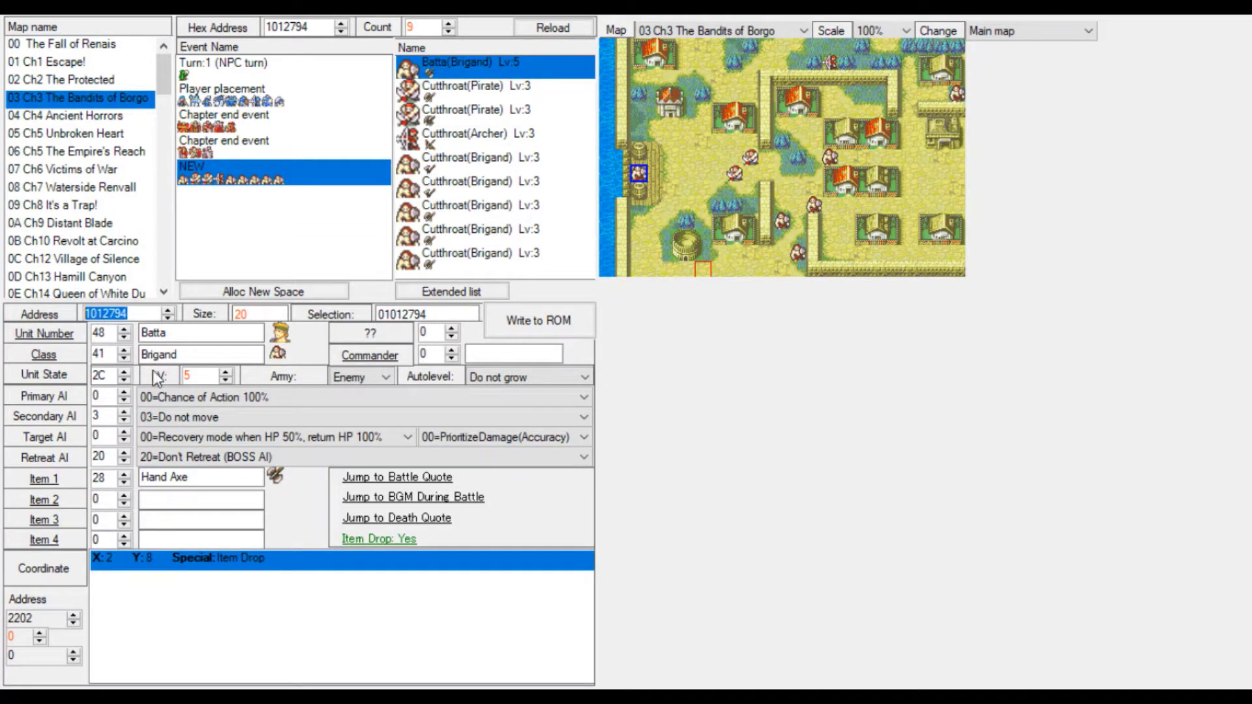
pyautogui.click(401, 675)
pyautogui.hotkey('alt', 'Tab')
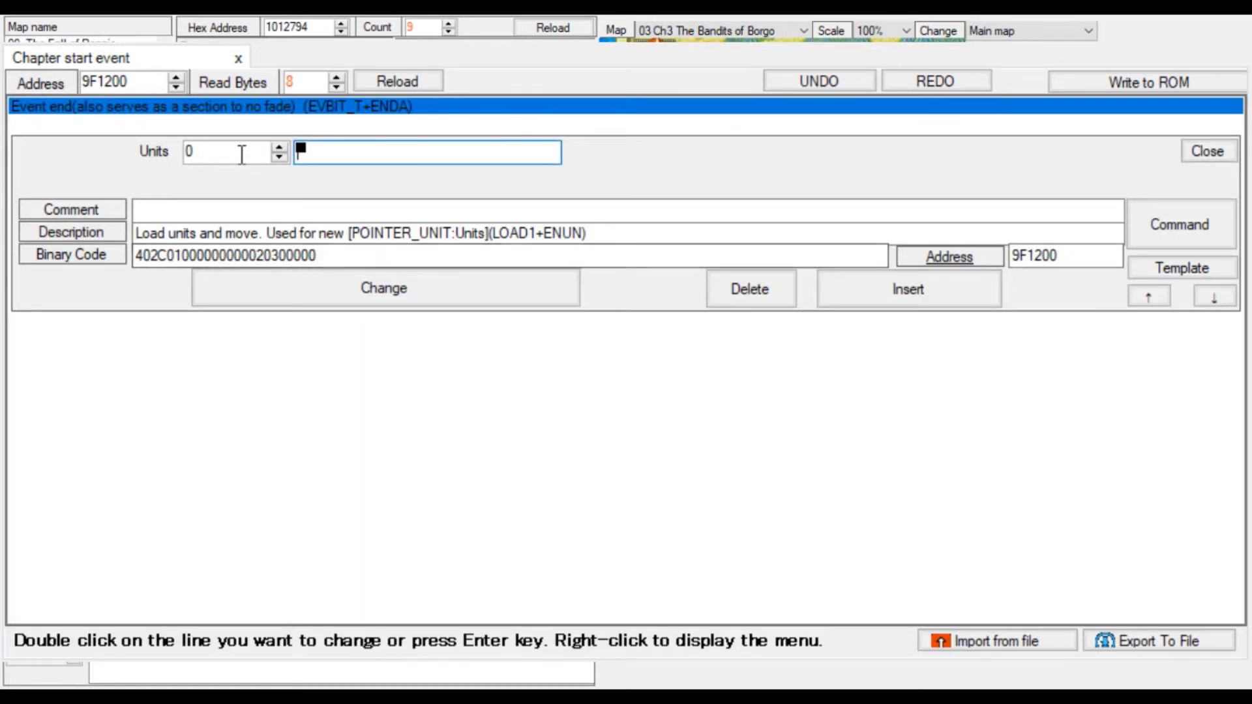
pyautogui.click(142, 160)
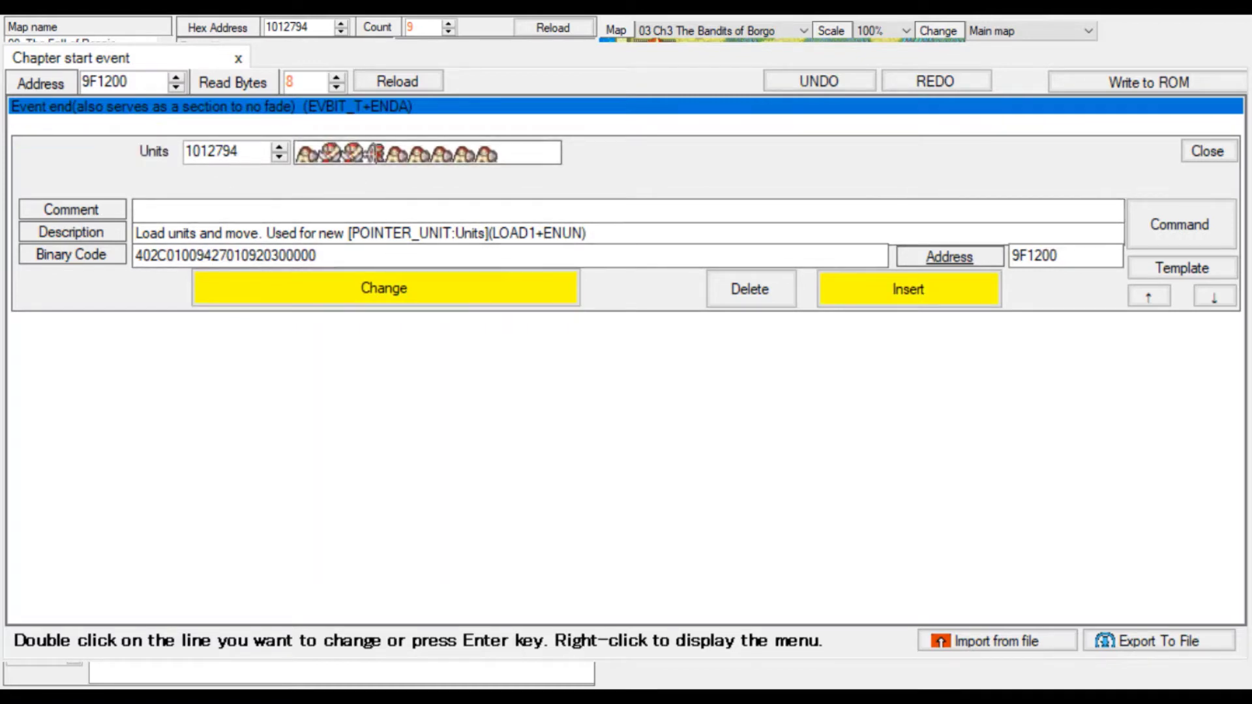
pyautogui.click(934, 292)
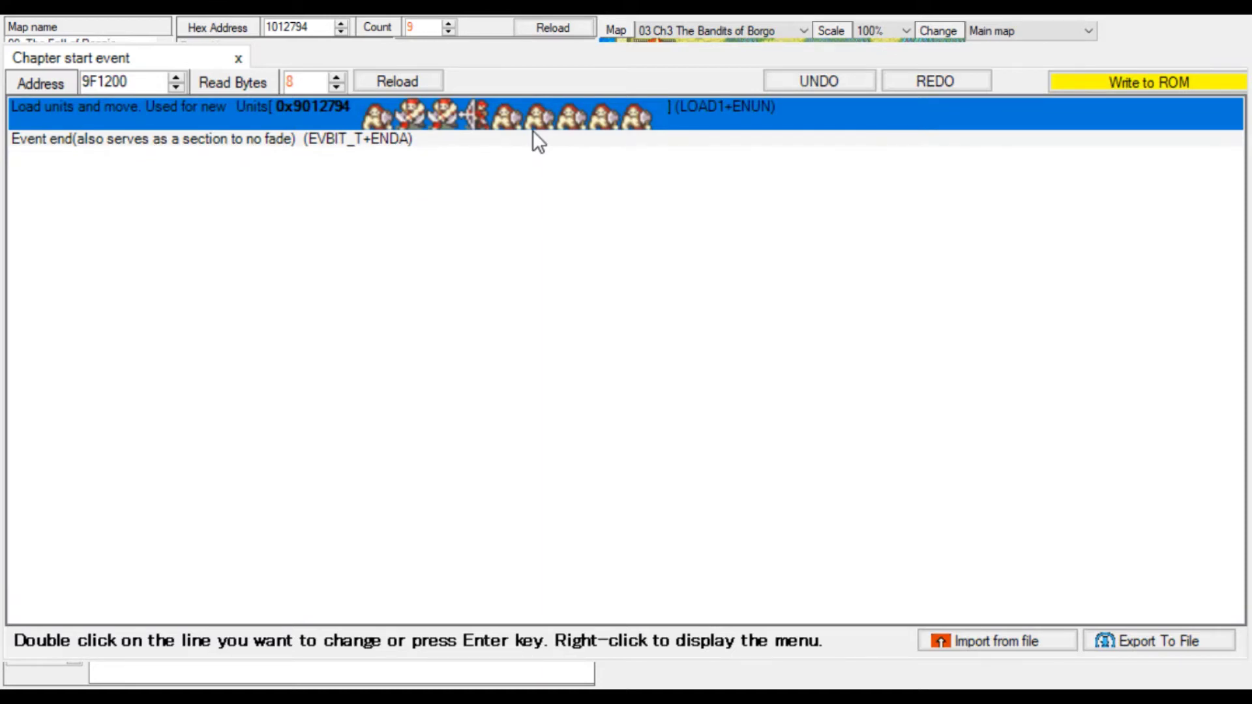
pyautogui.click(1155, 80)
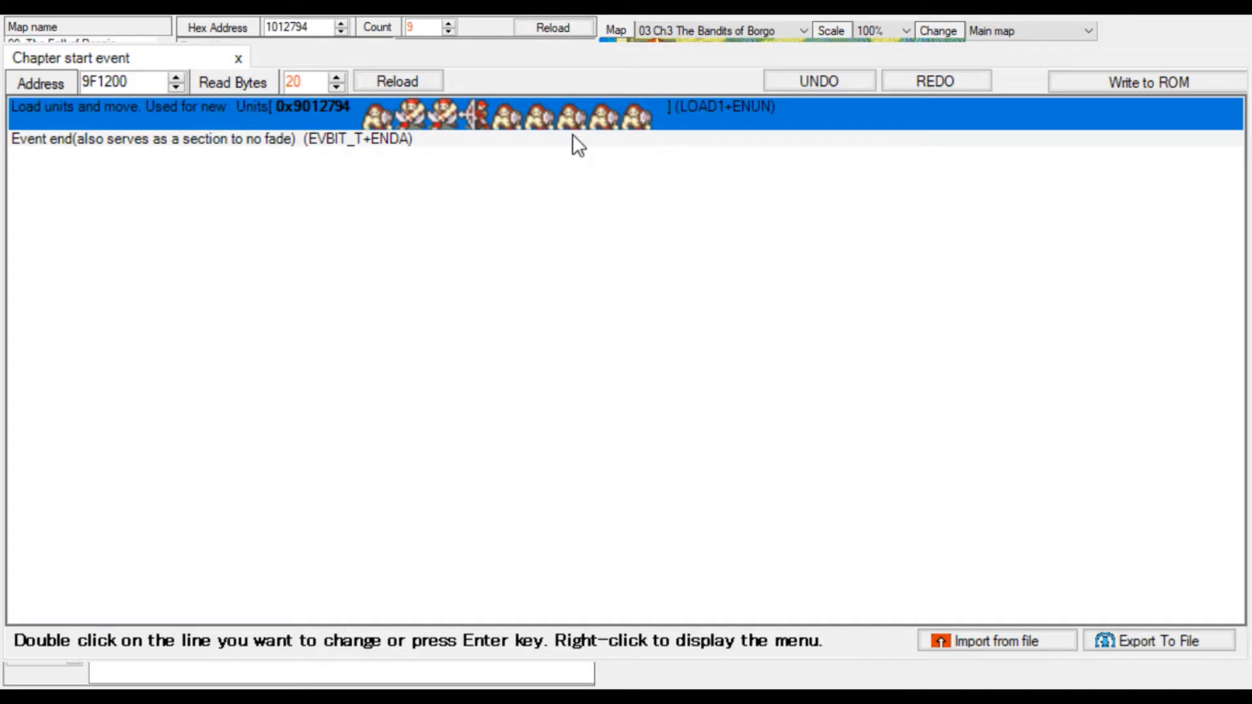
# Duplicate the load-units command, set the second one's Units to the player placement address 8B4574, and write the event to the ROM.
pyautogui.click(490, 152)
pyautogui.hotkey('ctrl', 'v')
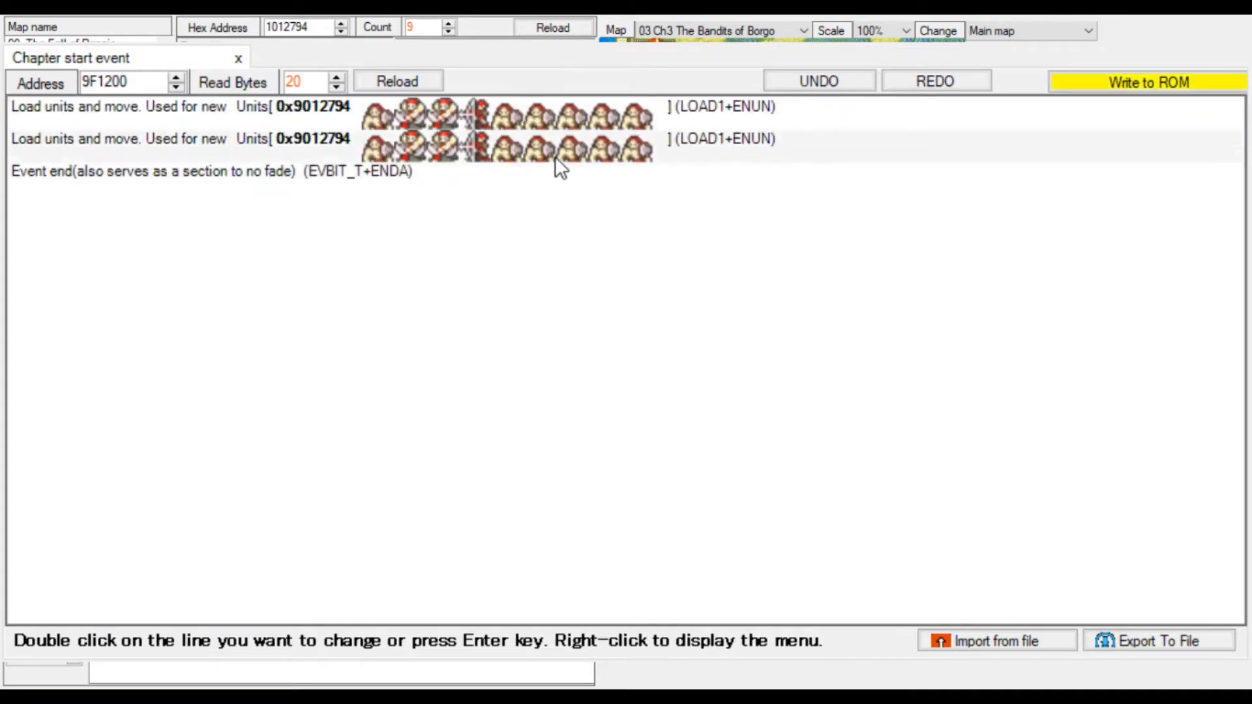
pyautogui.doubleClick(557, 152)
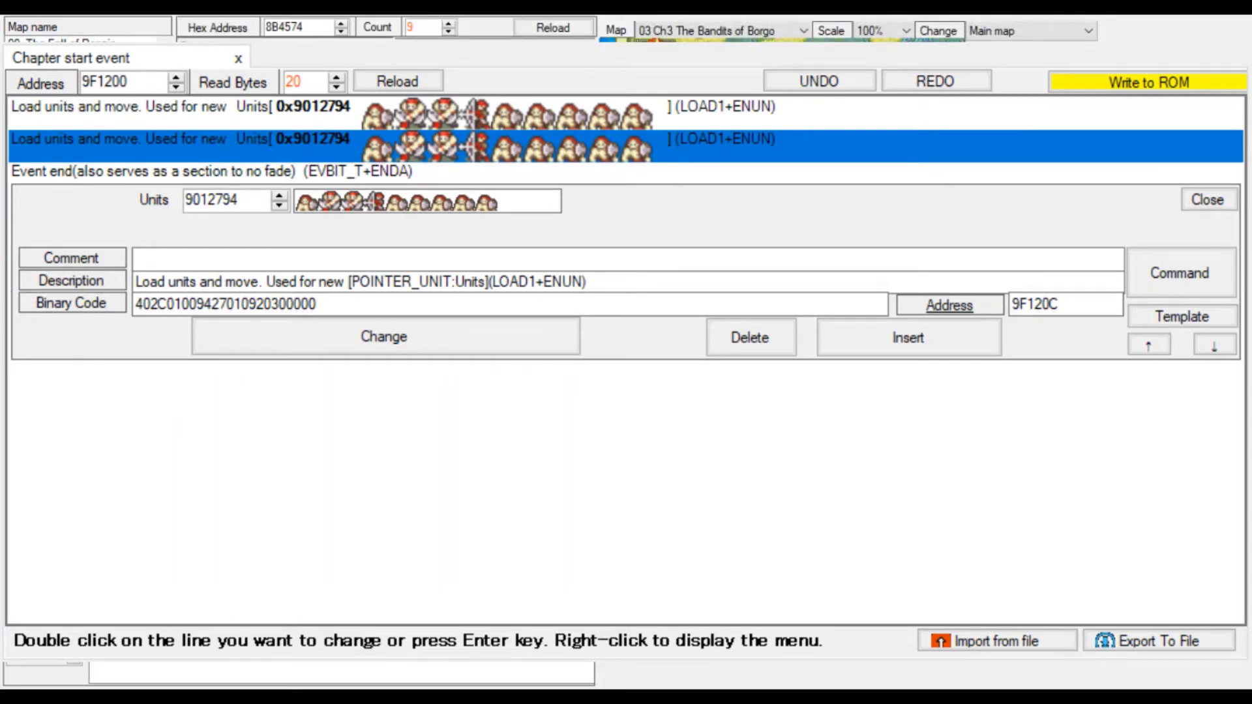
pyautogui.doubleClick(242, 197)
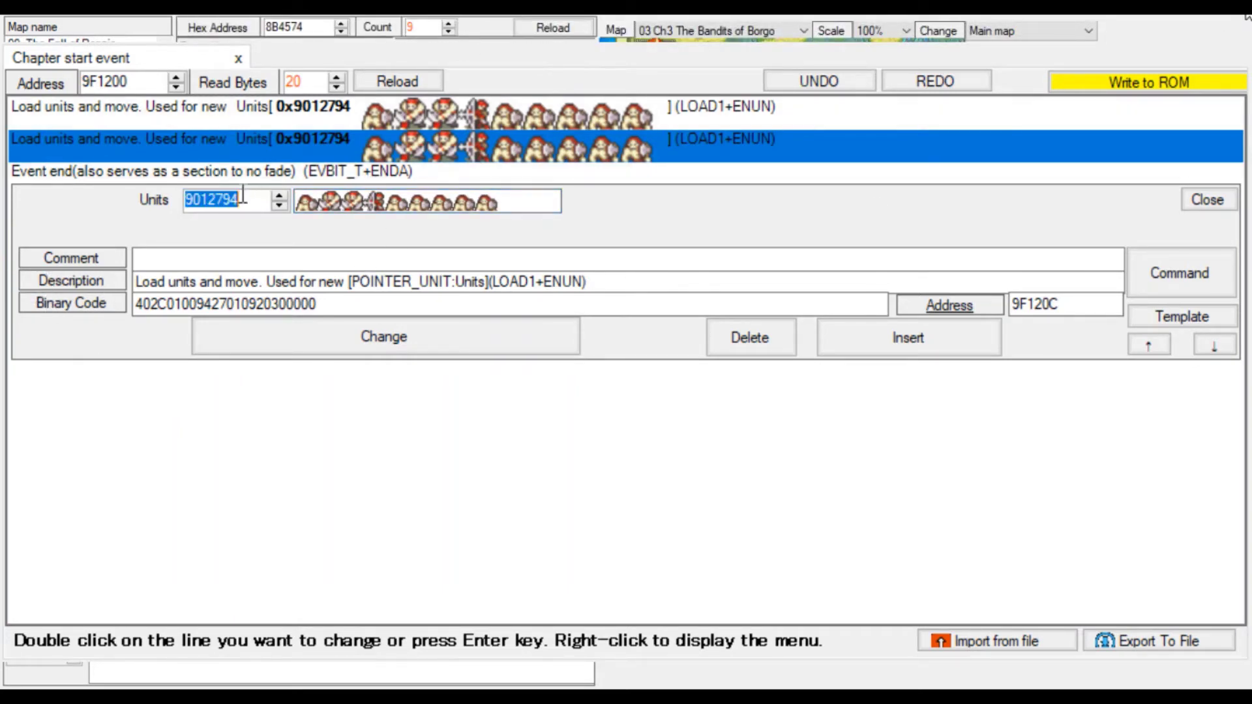
pyautogui.write('8B4574')
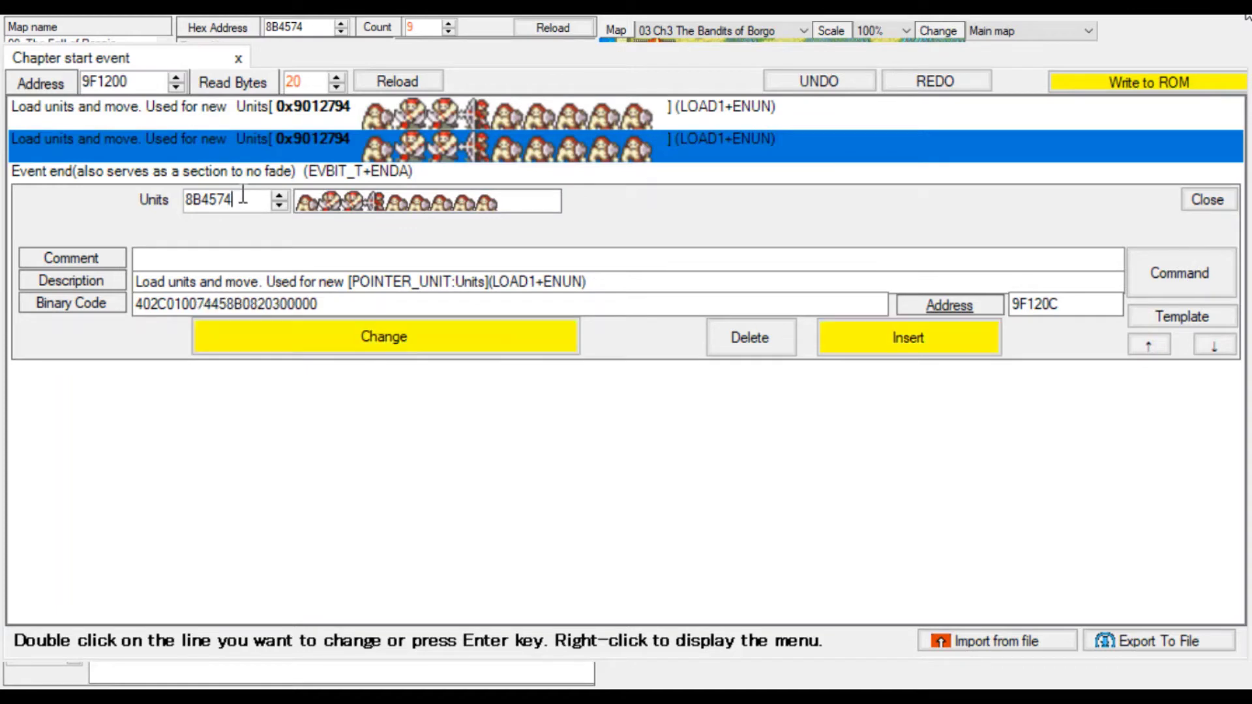
pyautogui.click(491, 331)
pyautogui.click(1200, 86)
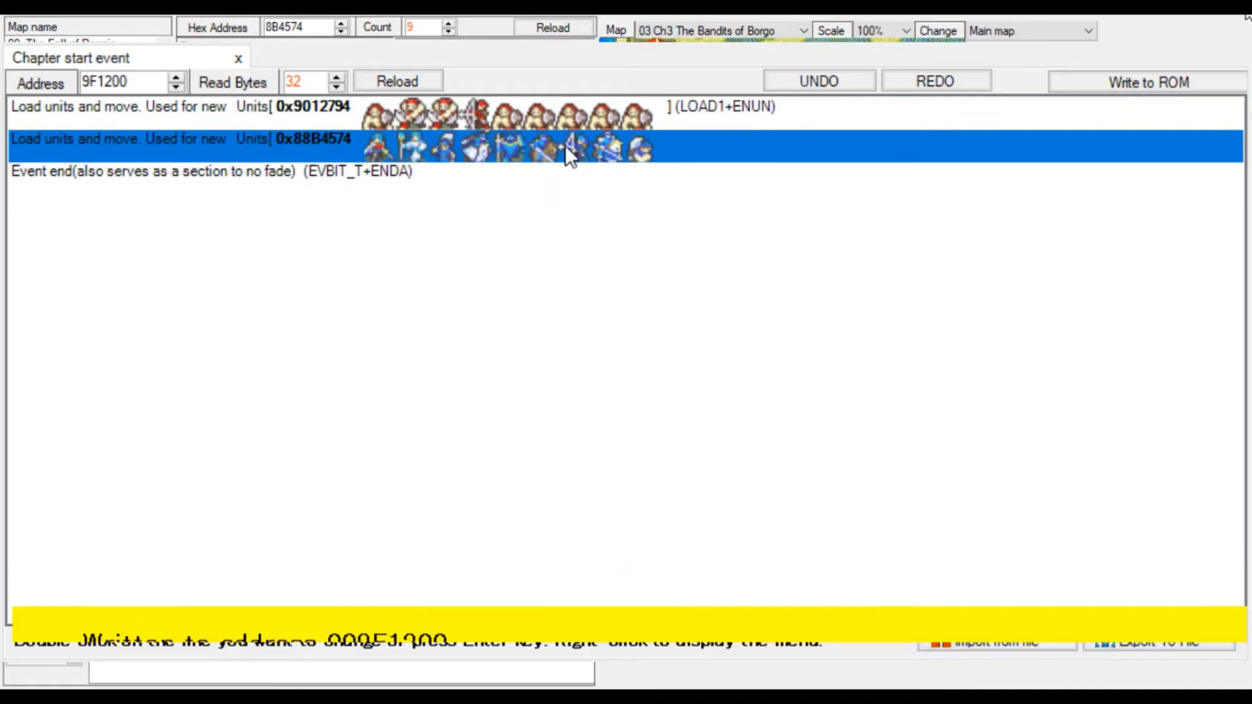
# Compare the second load command's Units pointer with the address of the Player placement group in the unit editor.
pyautogui.doubleClick(565, 145)
pyautogui.click(360, 198)
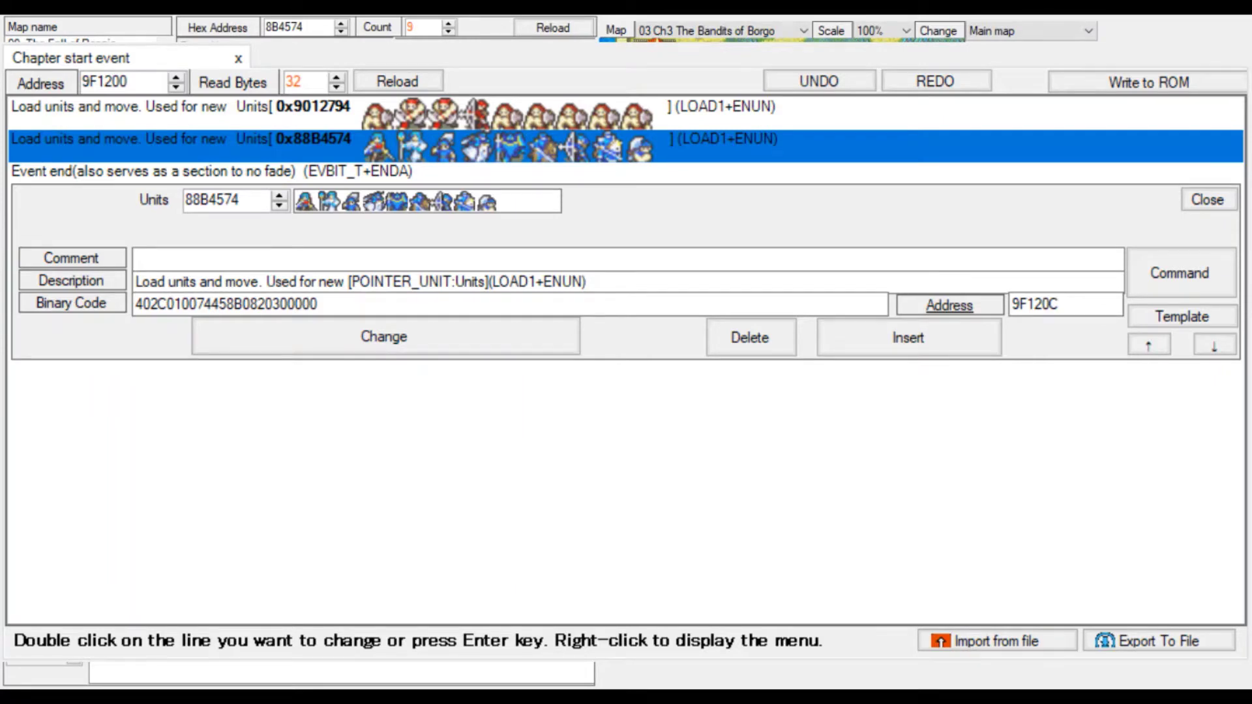
pyautogui.hotkey('alt', 'Tab')
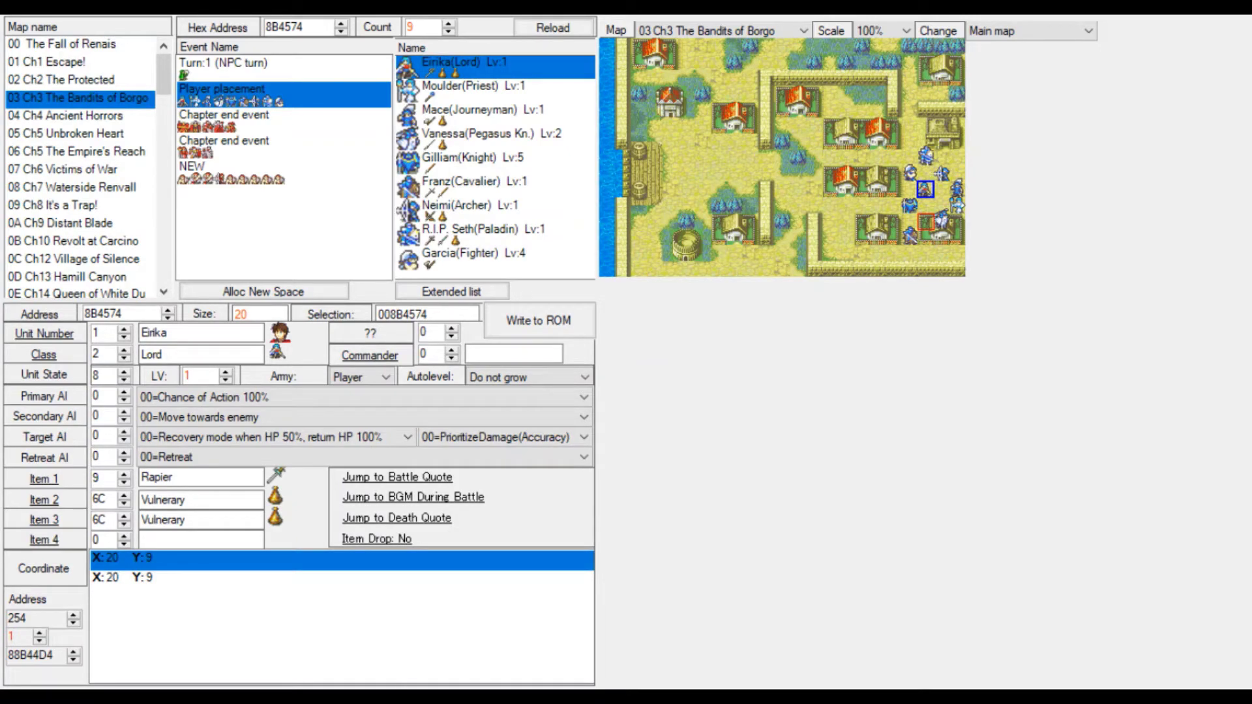
pyautogui.press('Tab')
pyautogui.press('End')
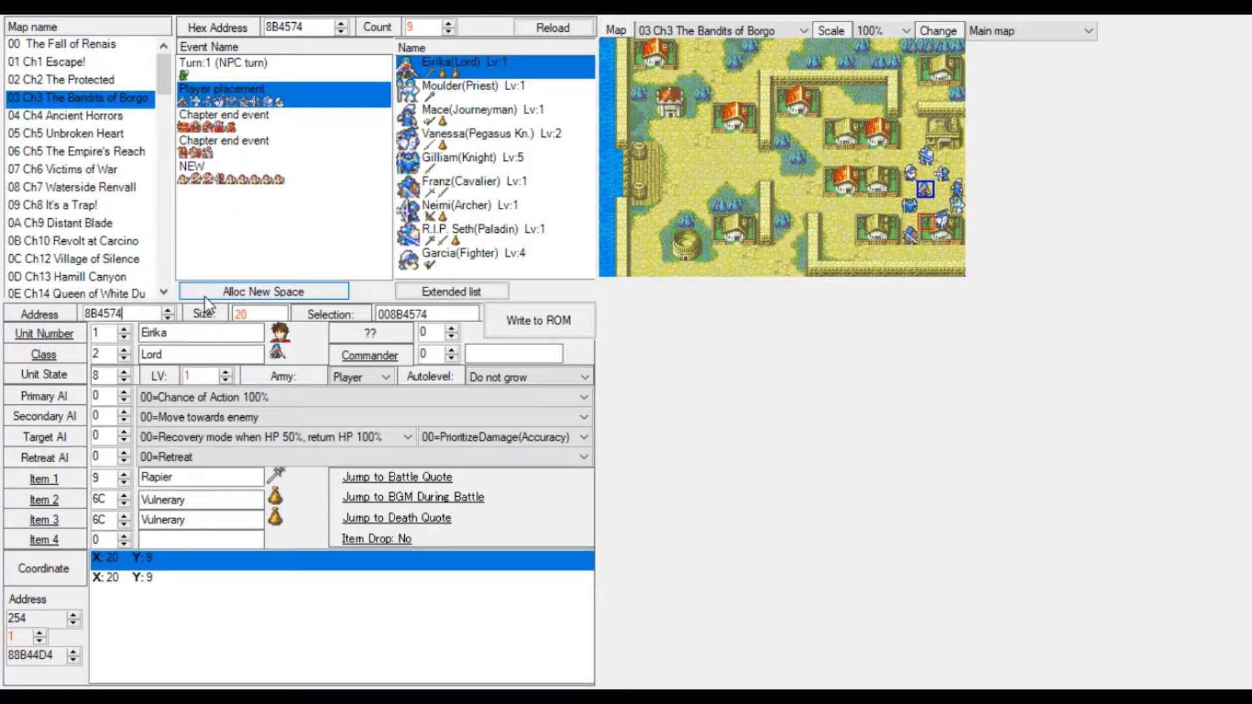
pyautogui.moveTo(123, 314)
pyautogui.mouseDown()
pyautogui.moveTo(104, 313)
pyautogui.moveTo(114, 308)
pyautogui.mouseUp()
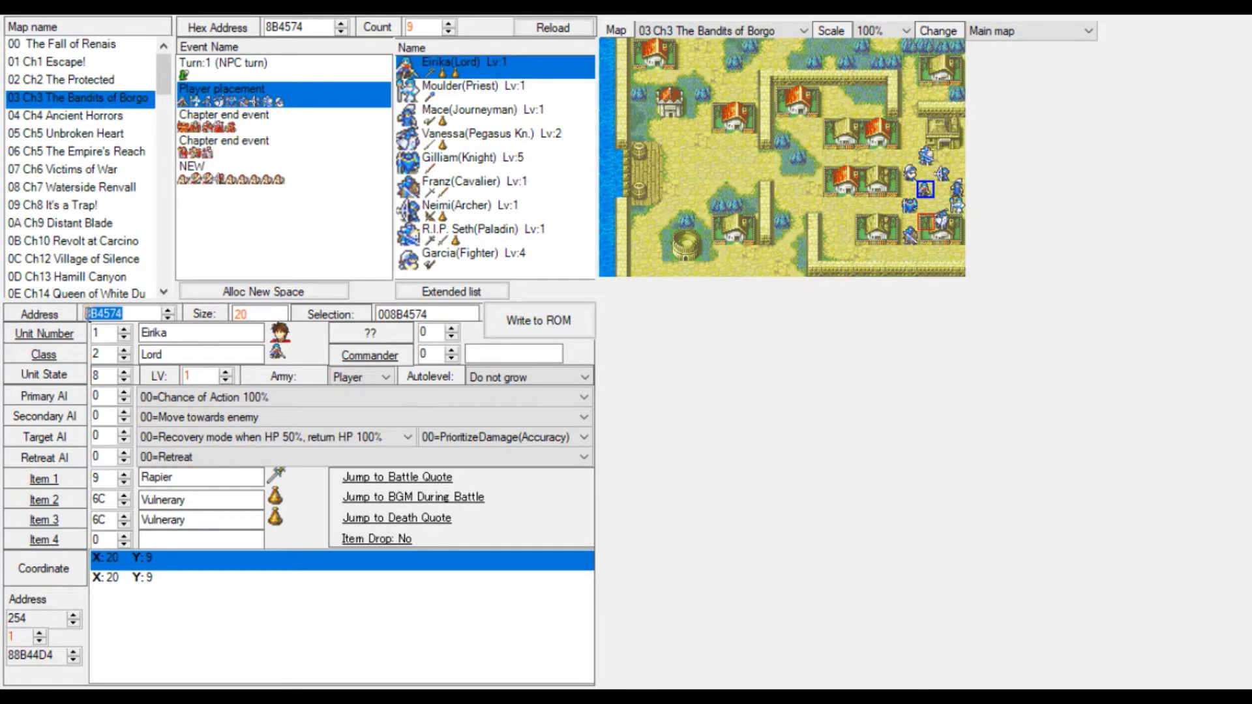
pyautogui.click(158, 311)
# Set Eirika's first coordinate in Player placement to X 22, Y 9, write it to the ROM, and return to the chapter start event.
pyautogui.click(149, 578)
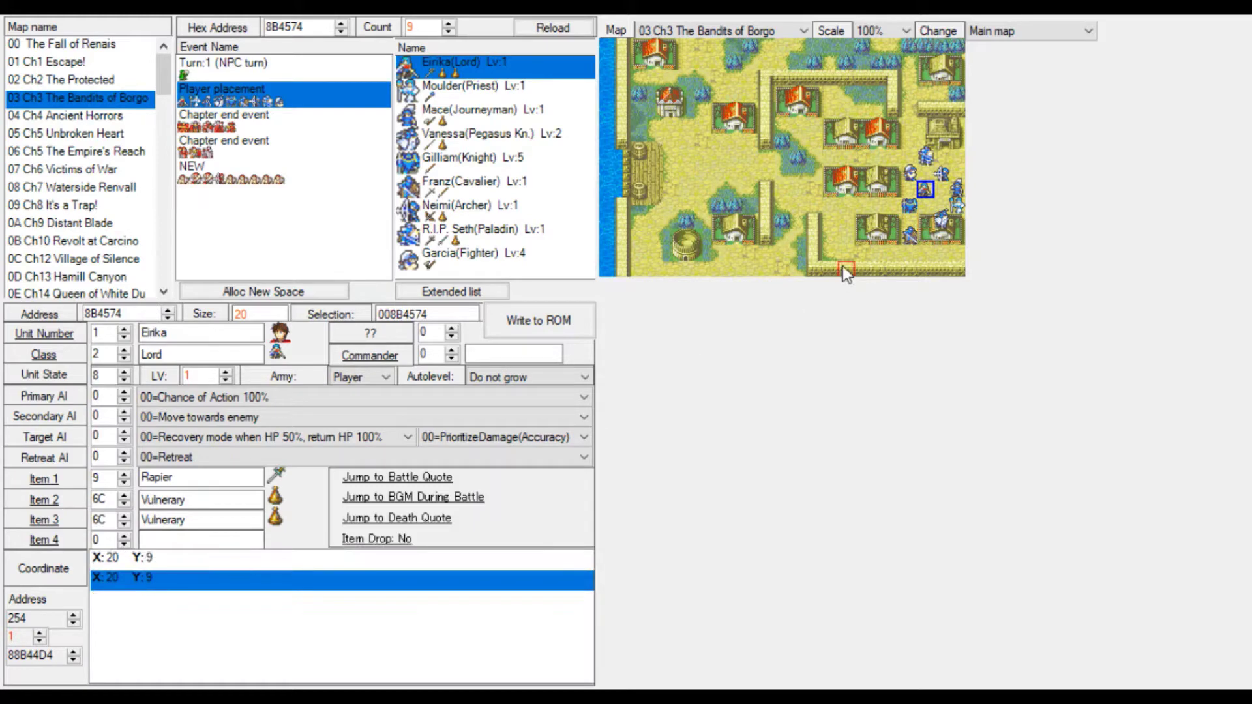
pyautogui.rightClick(943, 235)
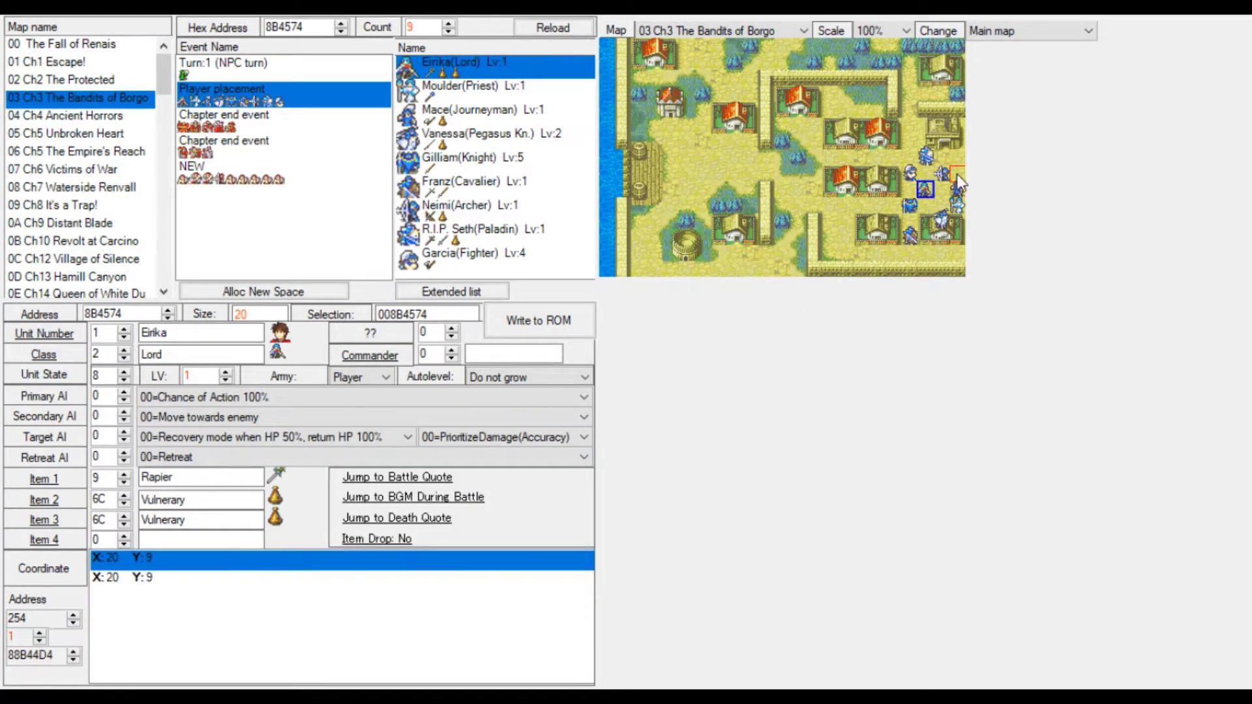
pyautogui.click(939, 218)
pyautogui.click(953, 196)
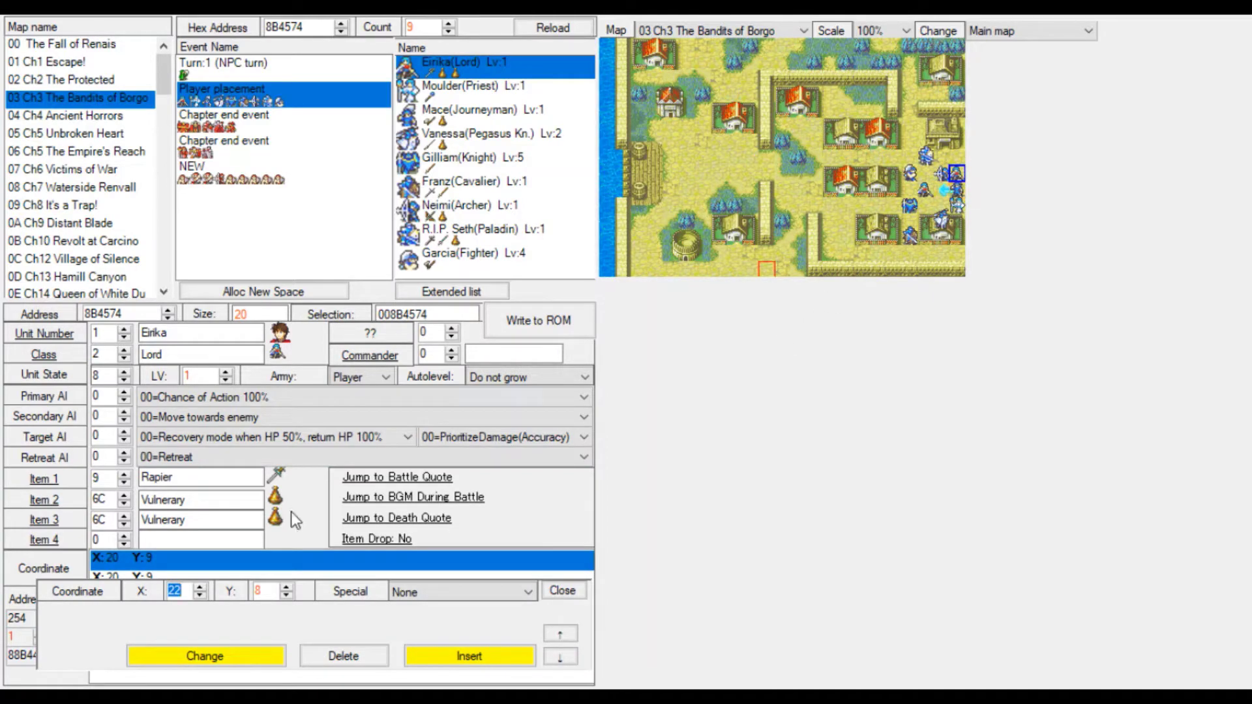
pyautogui.click(252, 655)
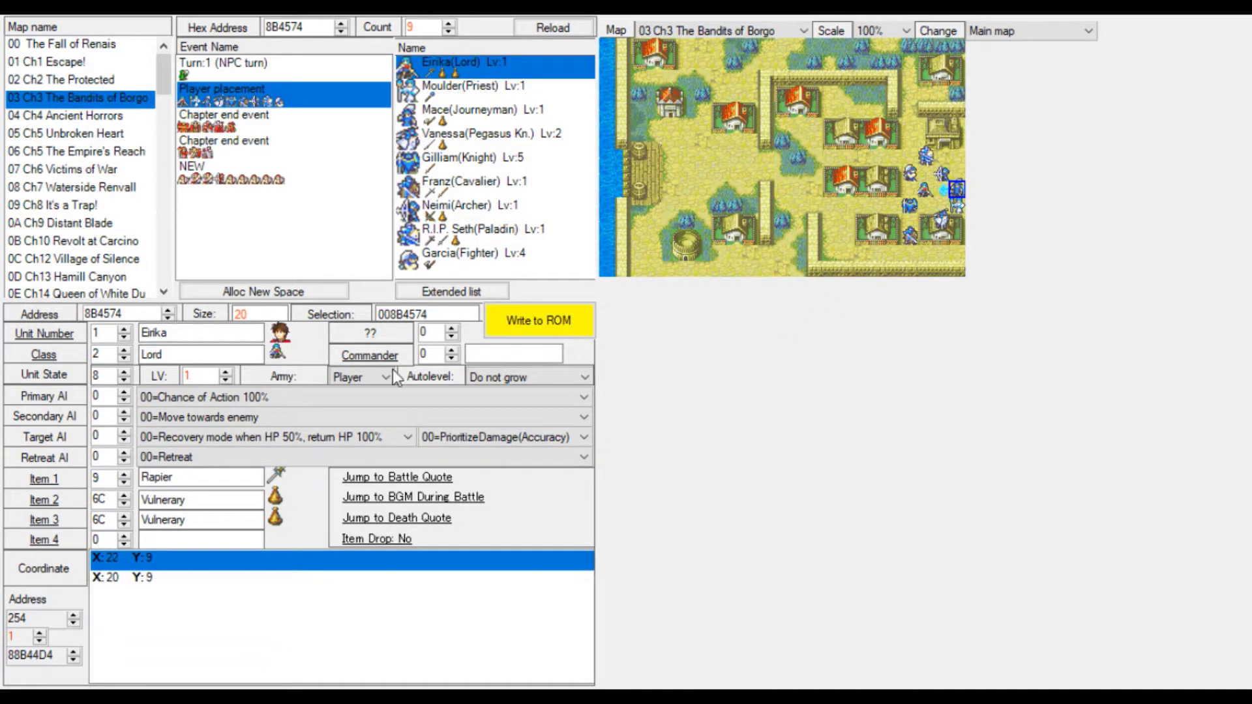
pyautogui.click(567, 328)
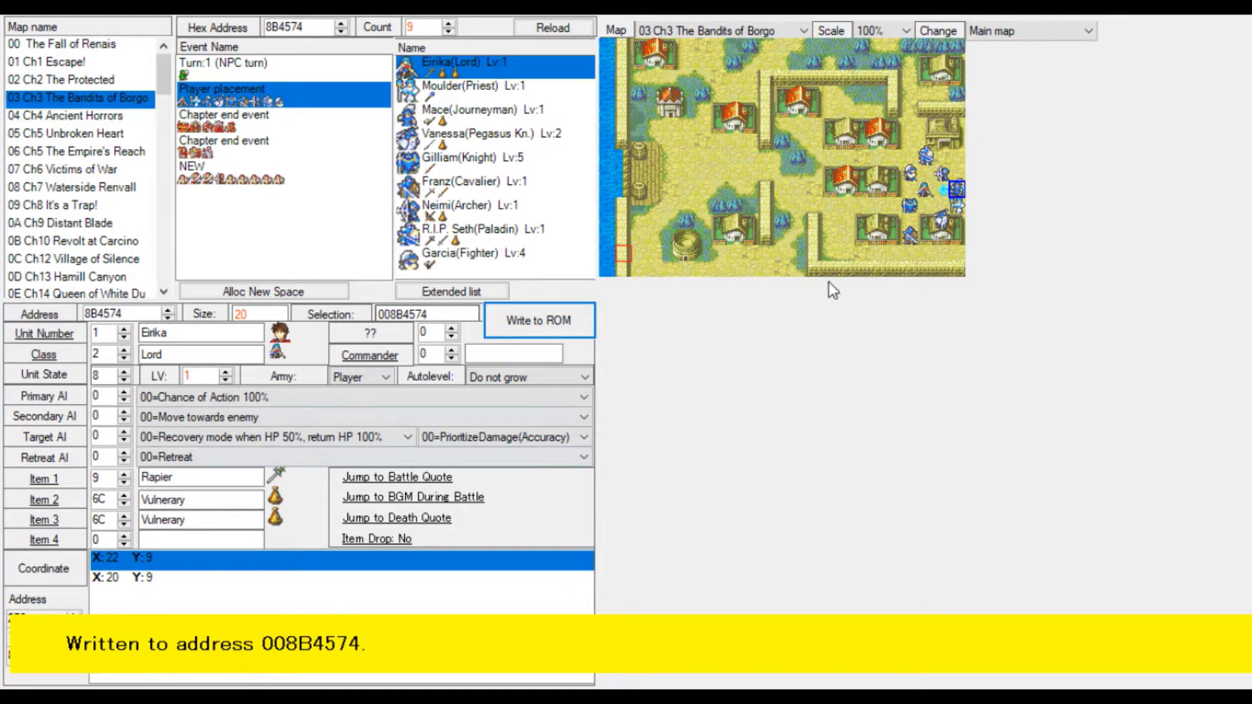
pyautogui.click(147, 578)
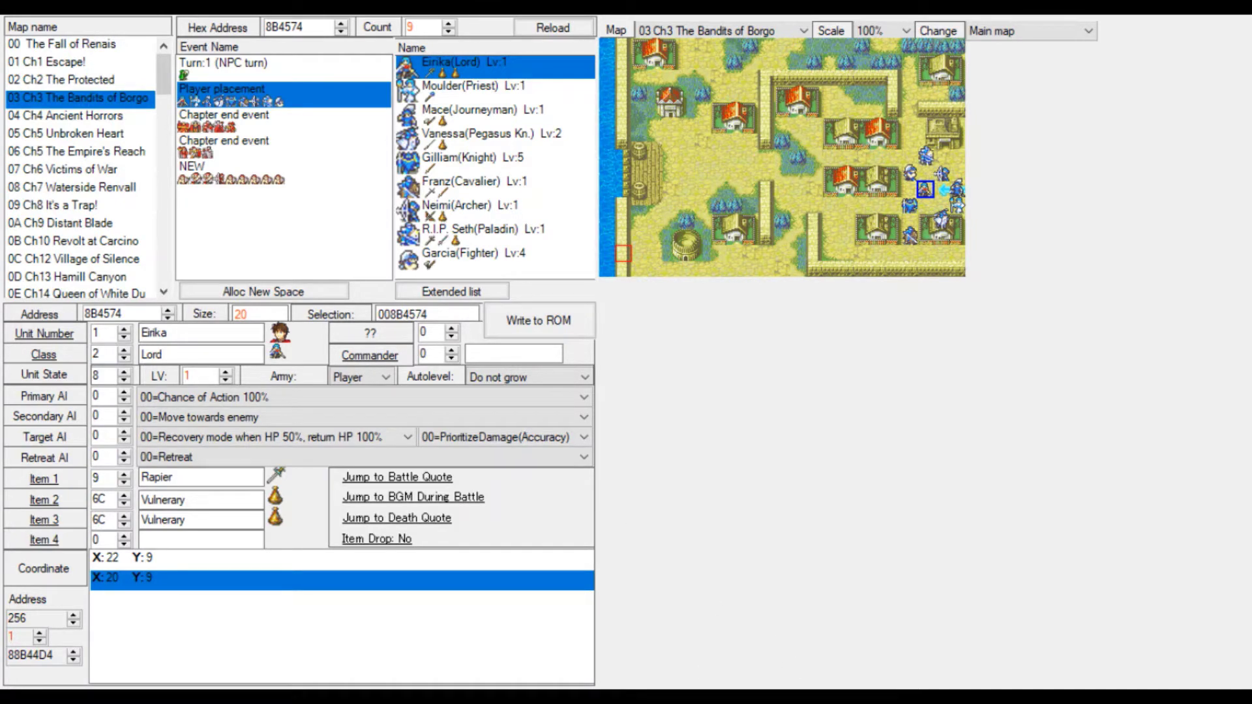
pyautogui.hotkey('alt', 'Tab')
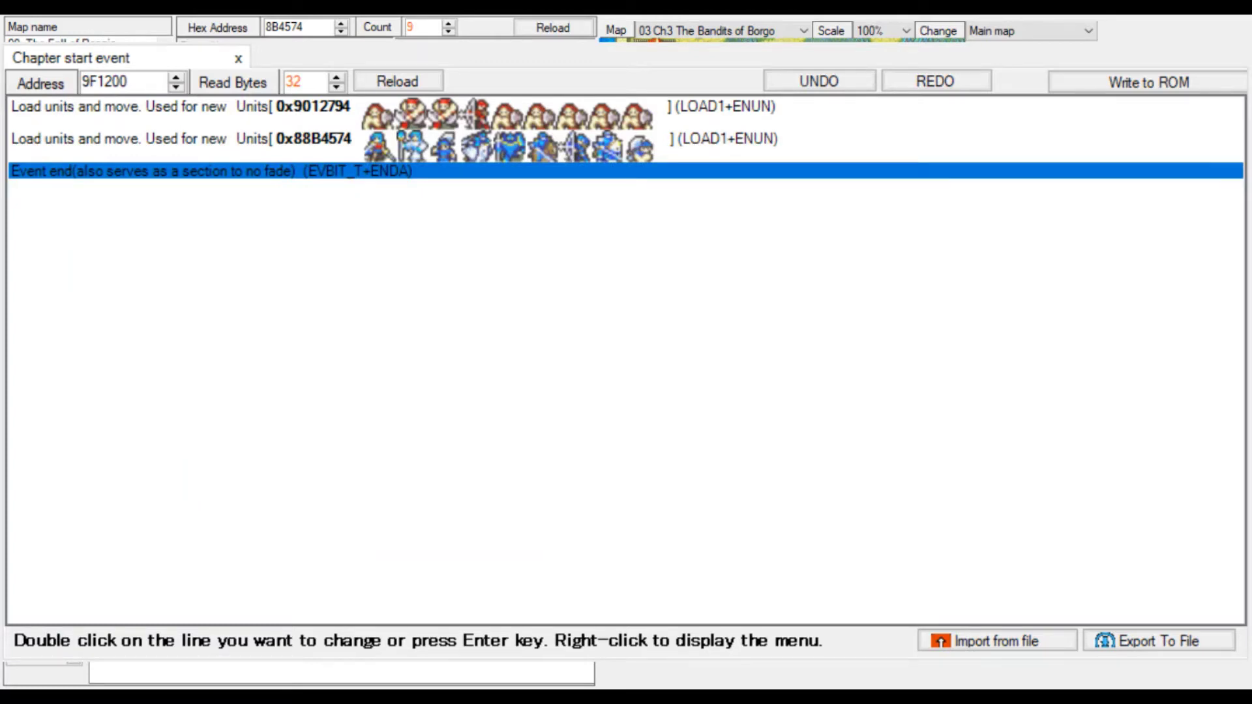
# Find the frame-related commands and choose the CUMO command that highlights a character for a number of frames, for the event end line.
pyautogui.doubleClick(455, 170)
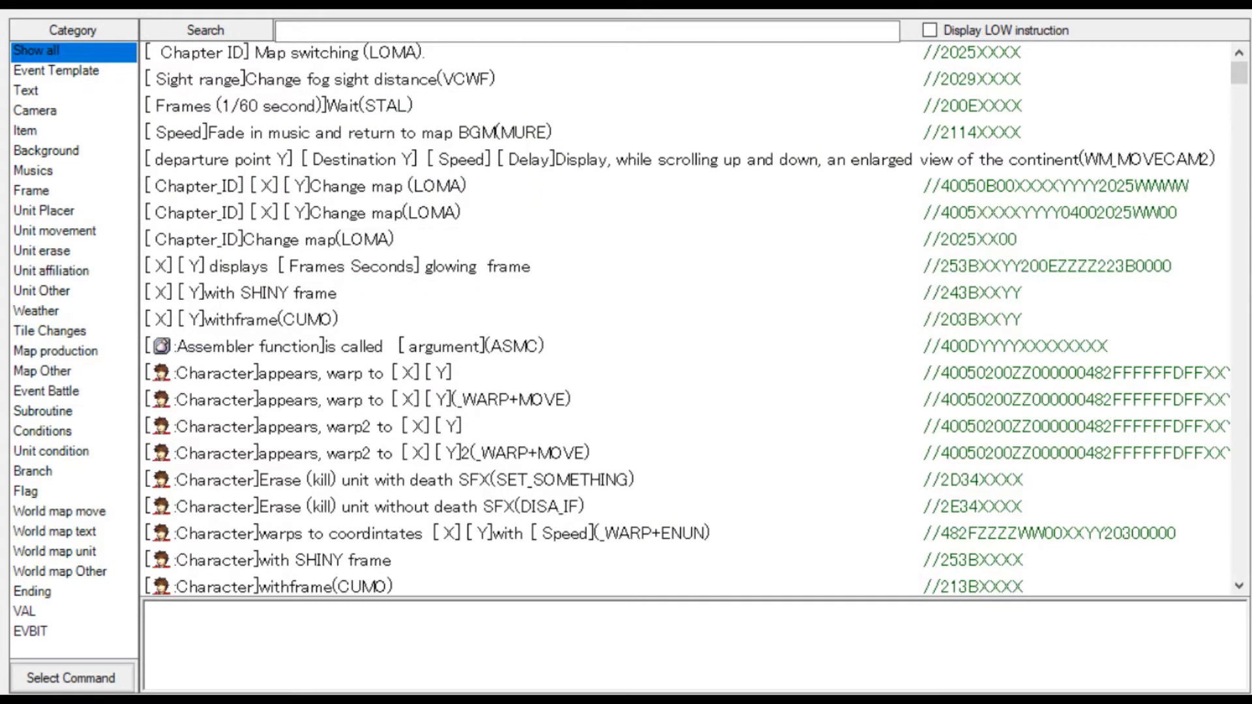
pyautogui.click(352, 27)
pyautogui.write('d')
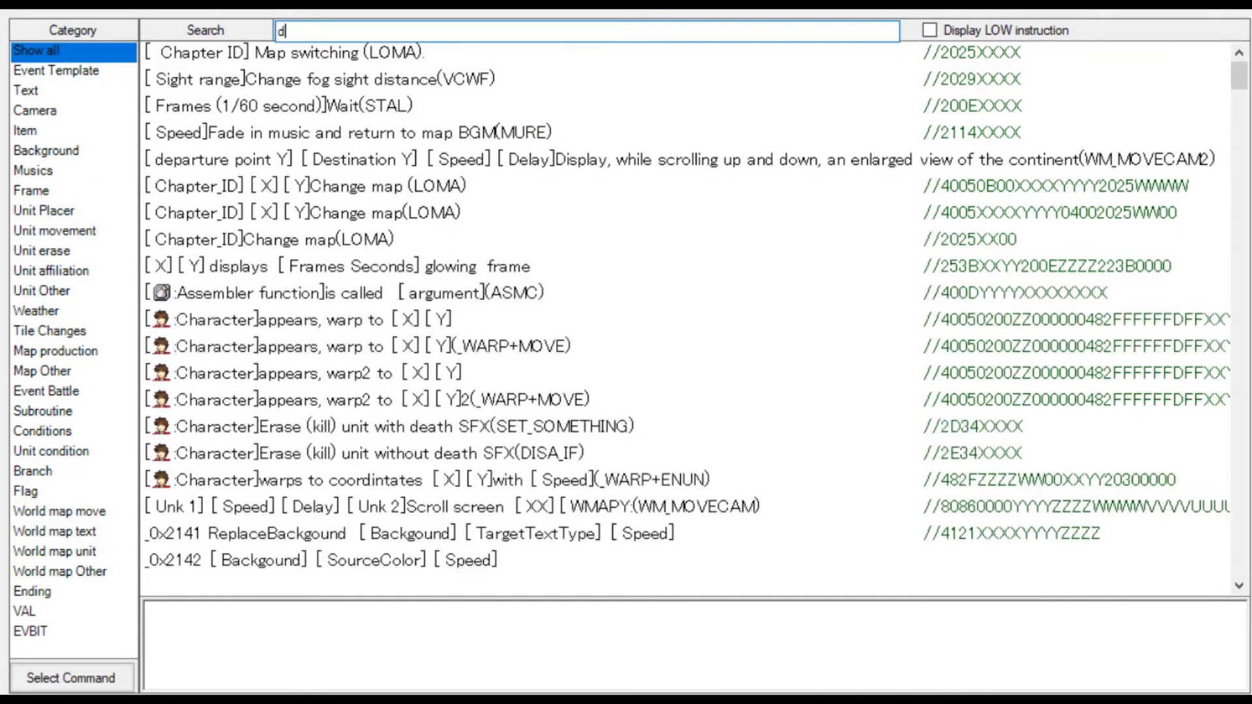
pyautogui.write('isplay frame')
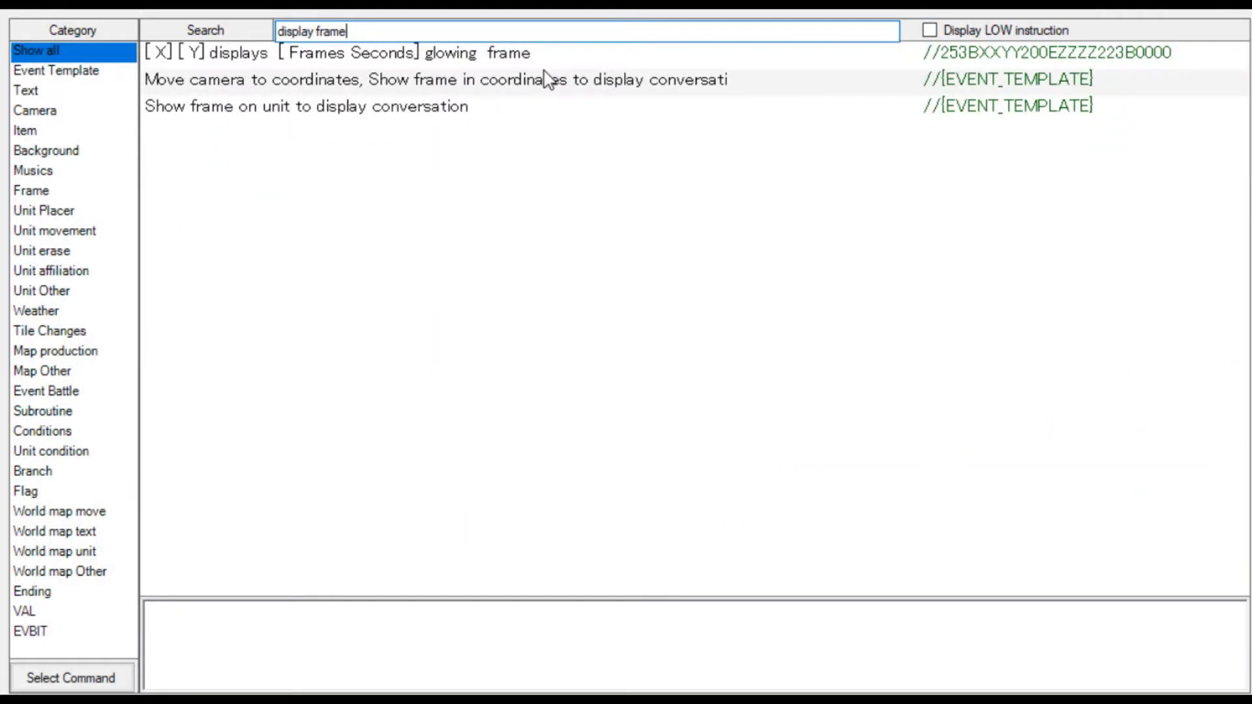
pyautogui.moveTo(399, 32); pyautogui.dragTo(279, 31)
pyautogui.write('frame')
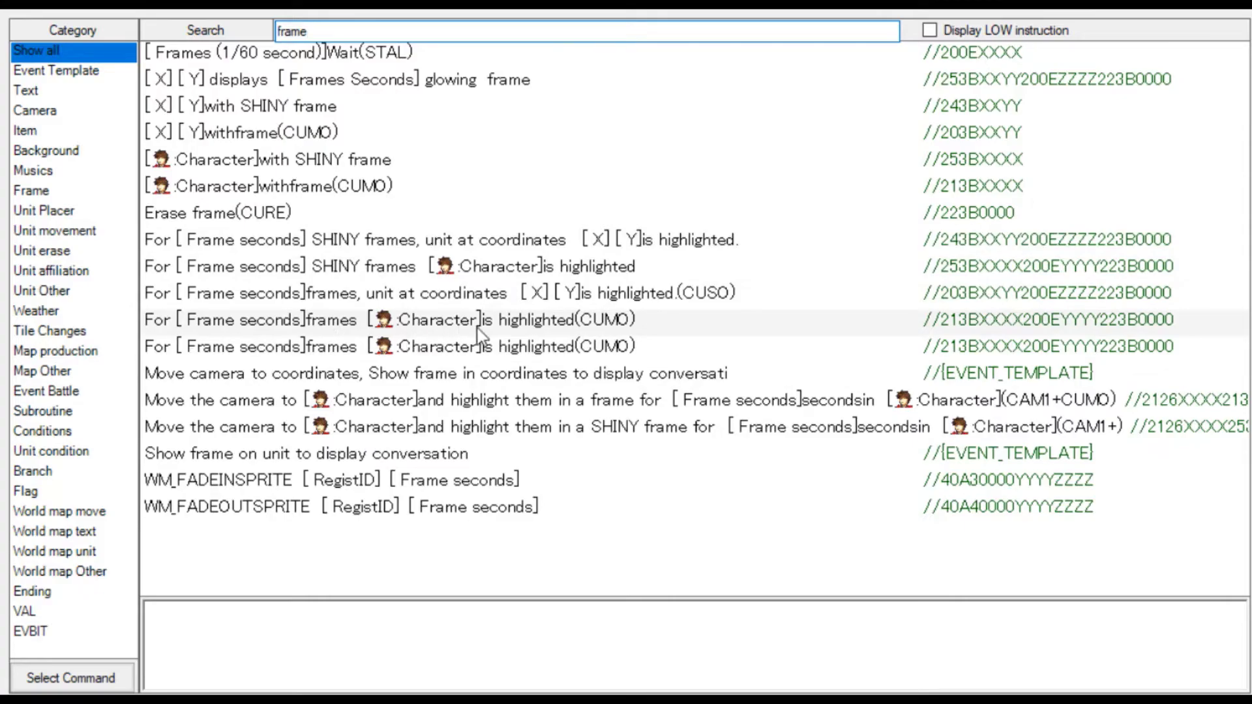
pyautogui.doubleClick(550, 331)
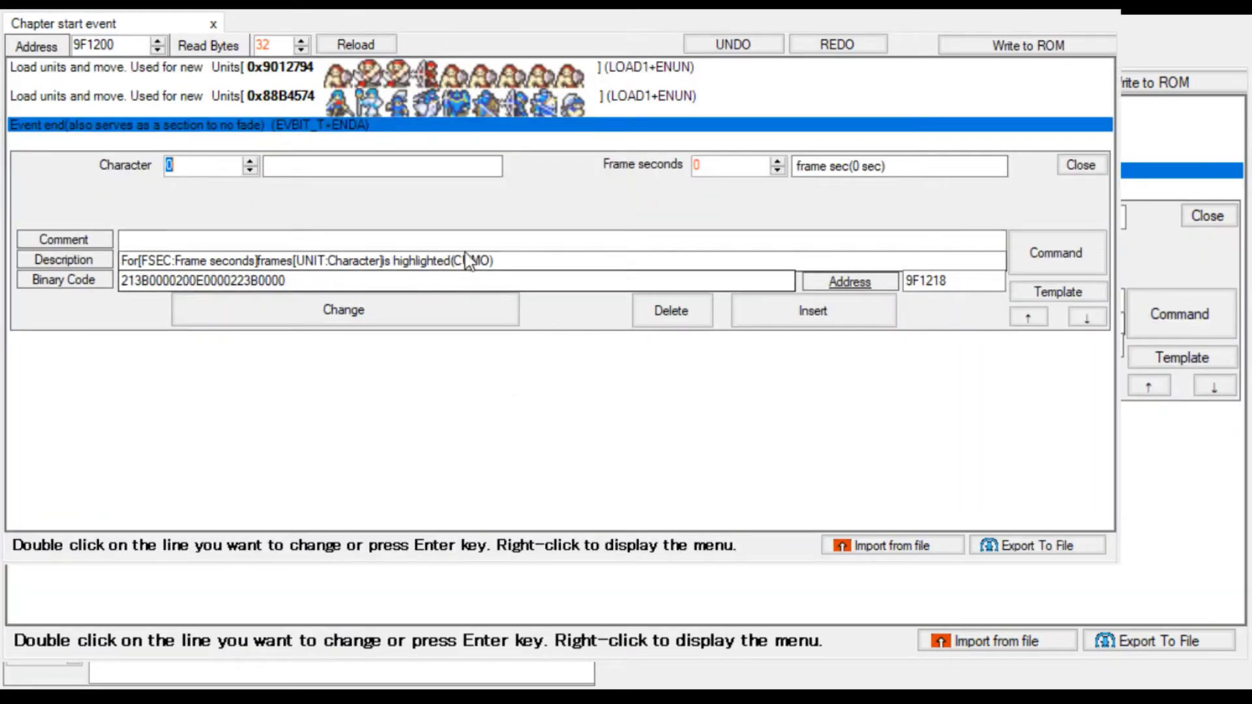
# Set the highlight command to character 1 Eirika for 60 frames, insert it before the event end, and write the event to the ROM.
pyautogui.click(250, 162)
pyautogui.click(250, 162)
pyautogui.click(250, 170)
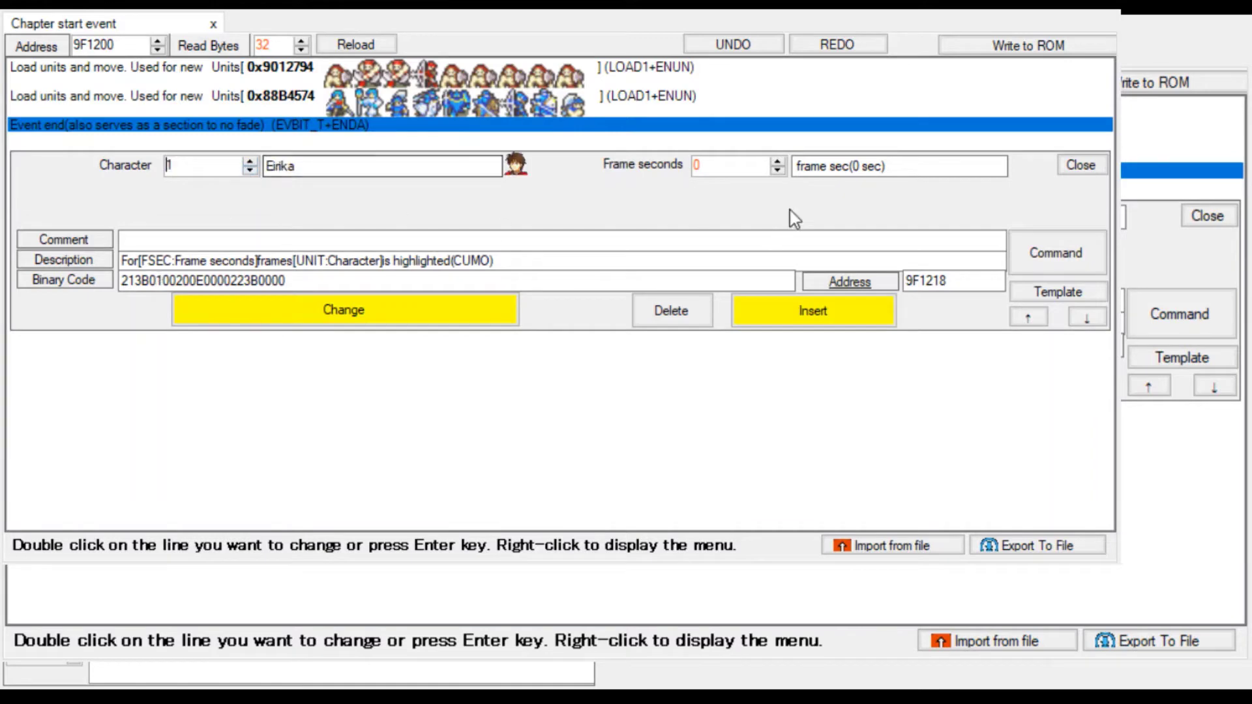
pyautogui.click(737, 168)
pyautogui.write('60')
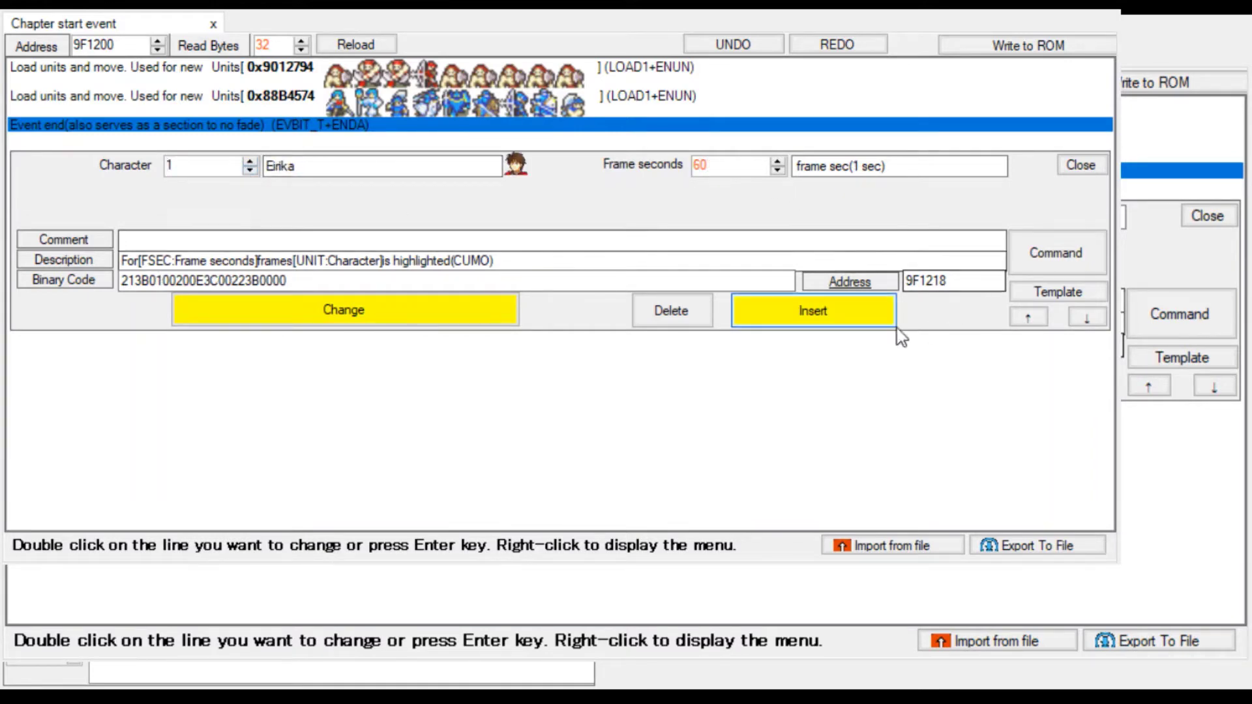
pyautogui.click(761, 304)
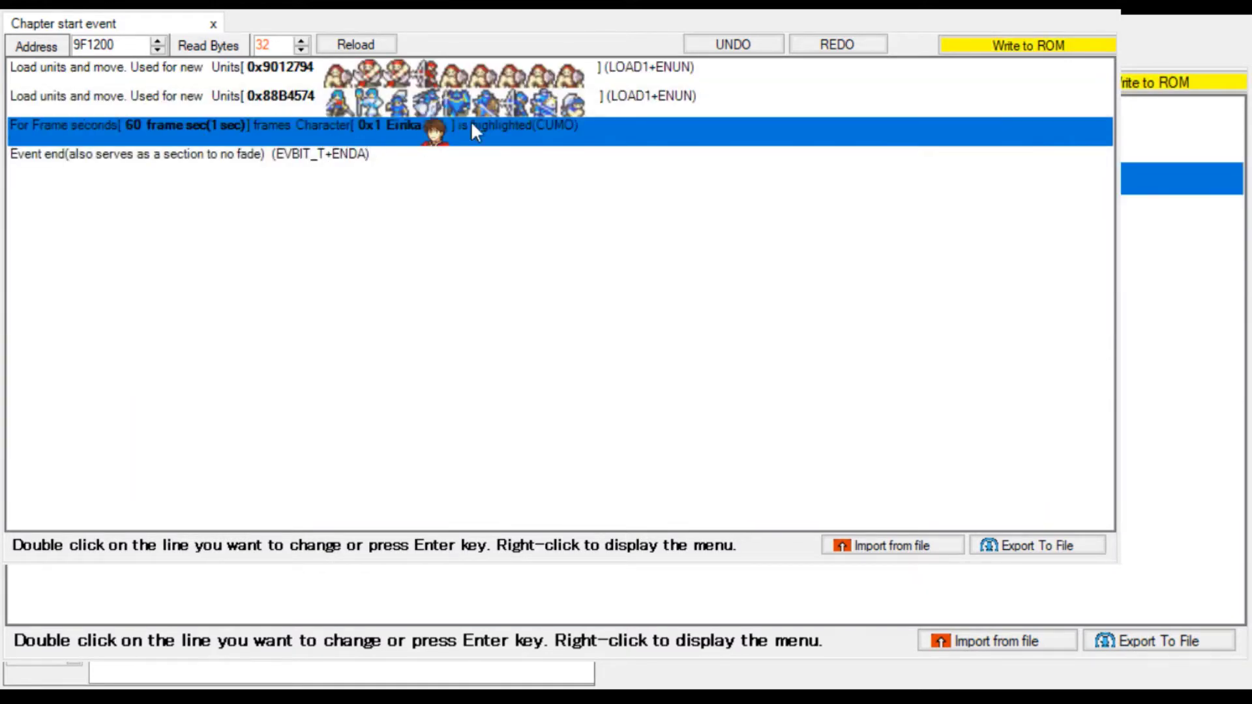
pyautogui.click(1171, 79)
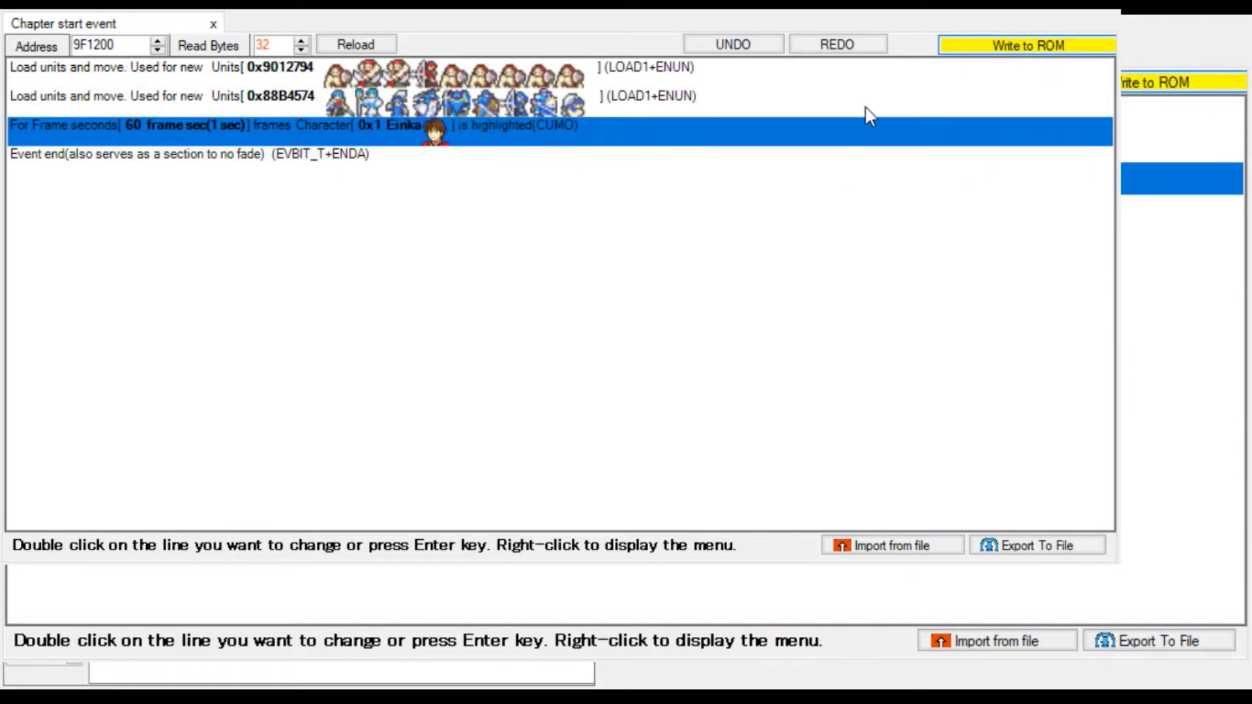
# Search the commands for conversation and choose Dialog (conversation) with BG (macro for conversation start command) for the event end line.
pyautogui.click(507, 159)
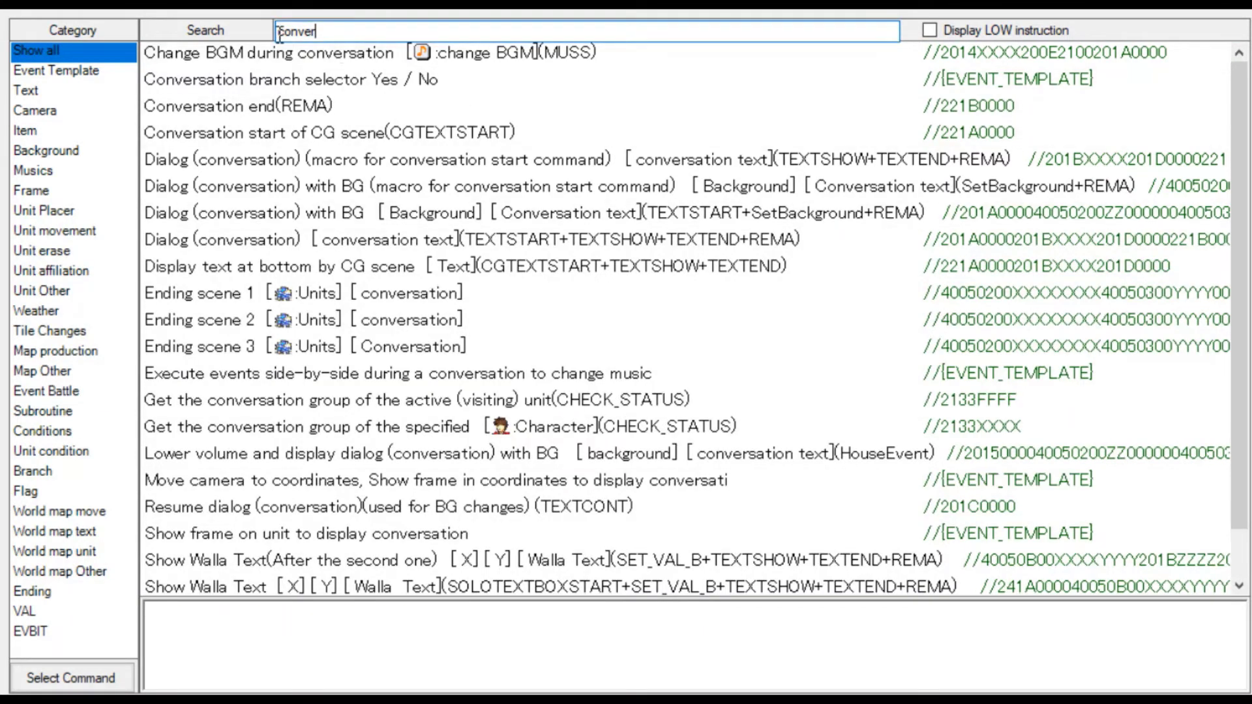
pyautogui.write('sation')
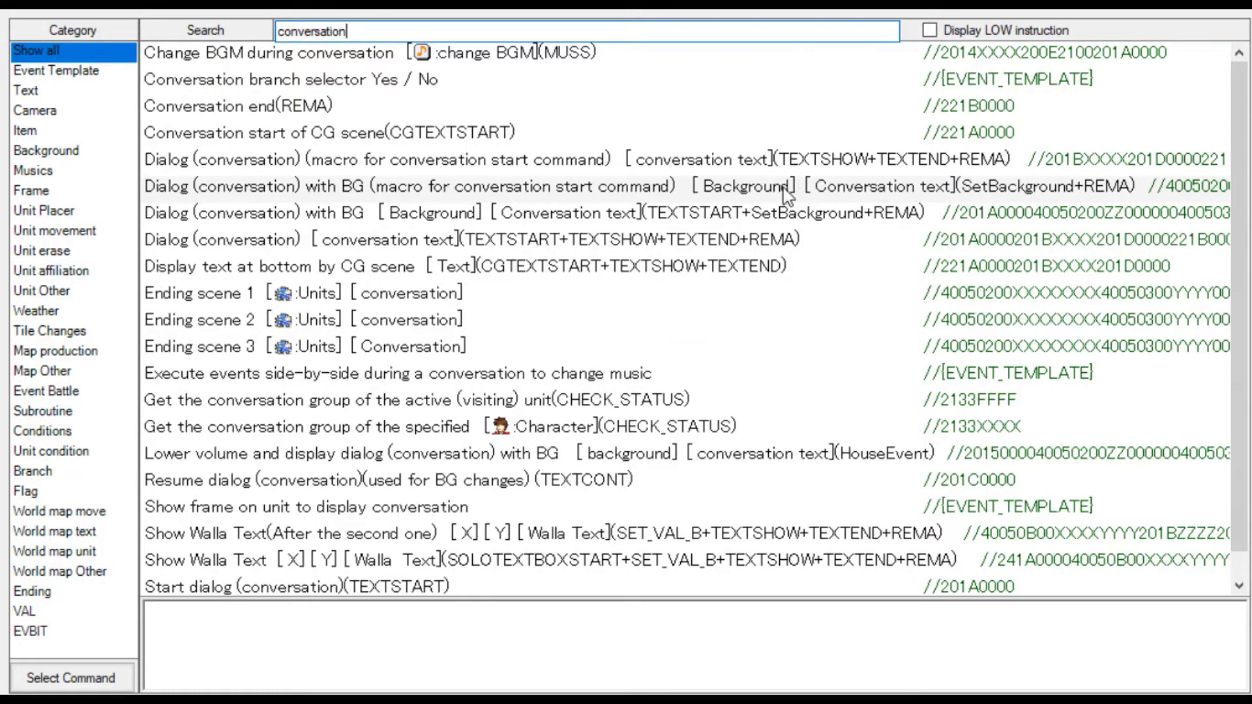
pyautogui.doubleClick(780, 187)
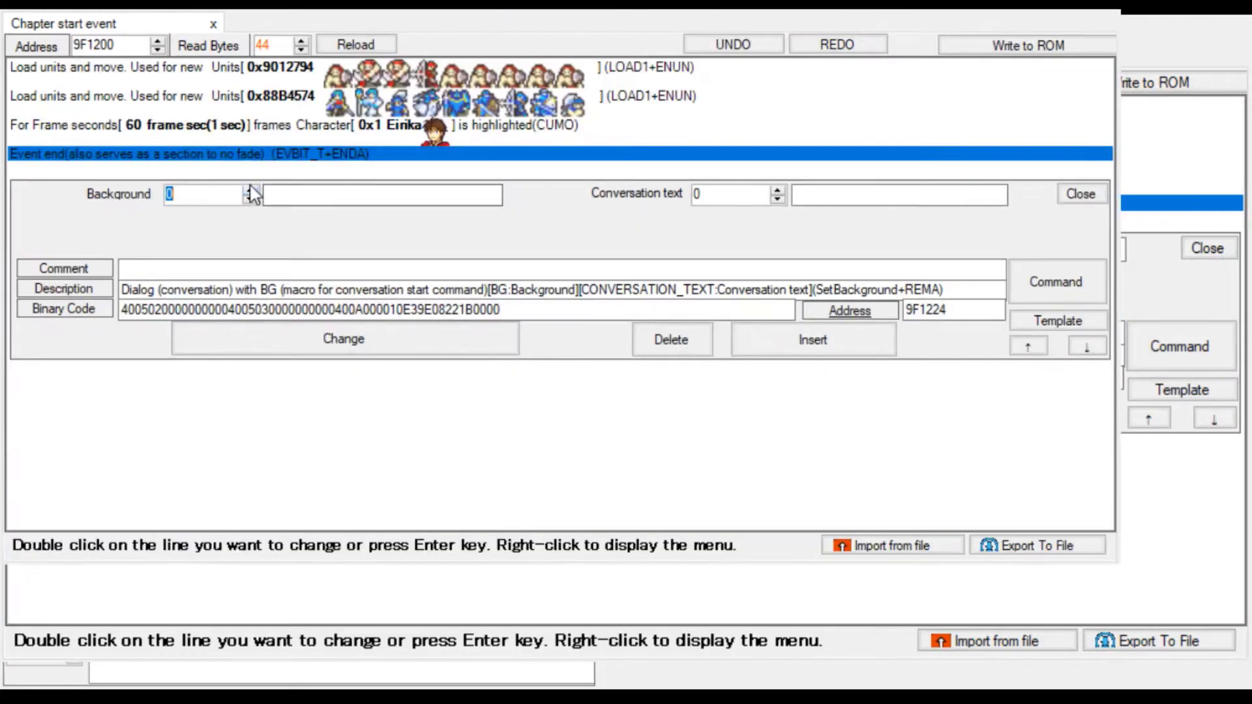
# Set the dialog command's background to 3, insert it before the event end, and write the event to the ROM.
pyautogui.click(250, 190)
pyautogui.click(250, 190)
pyautogui.click(250, 190)
pyautogui.click(249, 190)
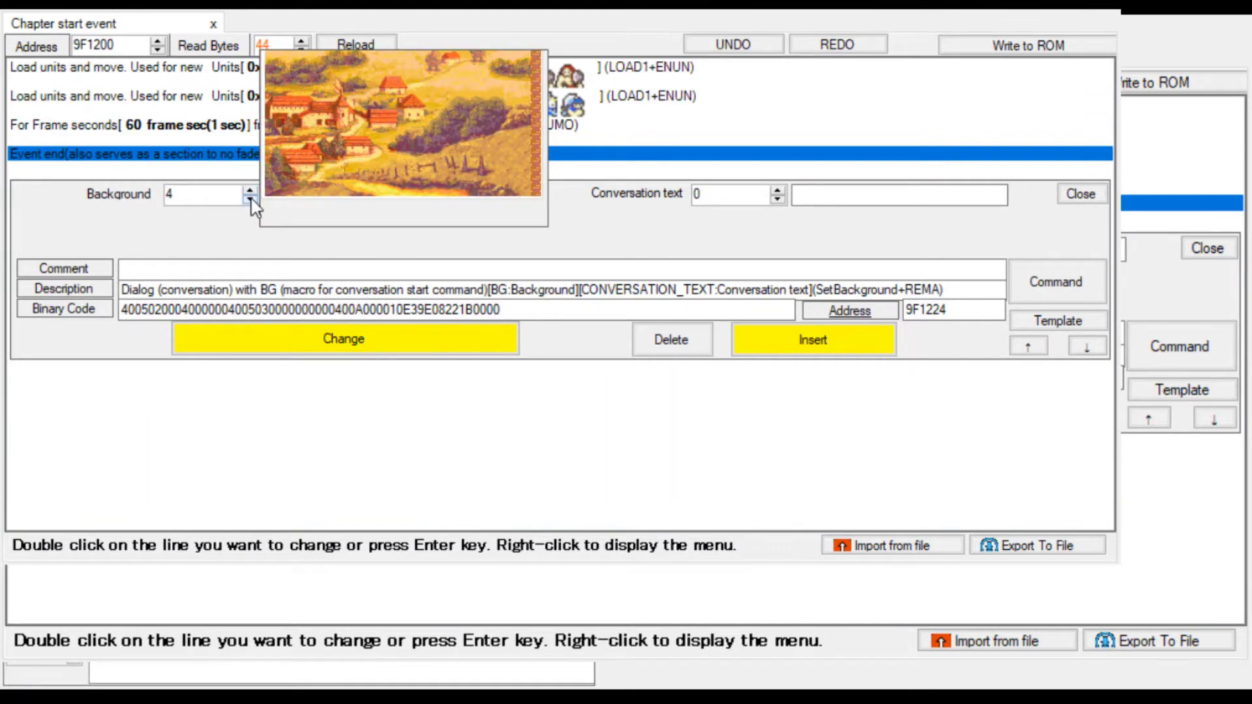
pyautogui.click(250, 198)
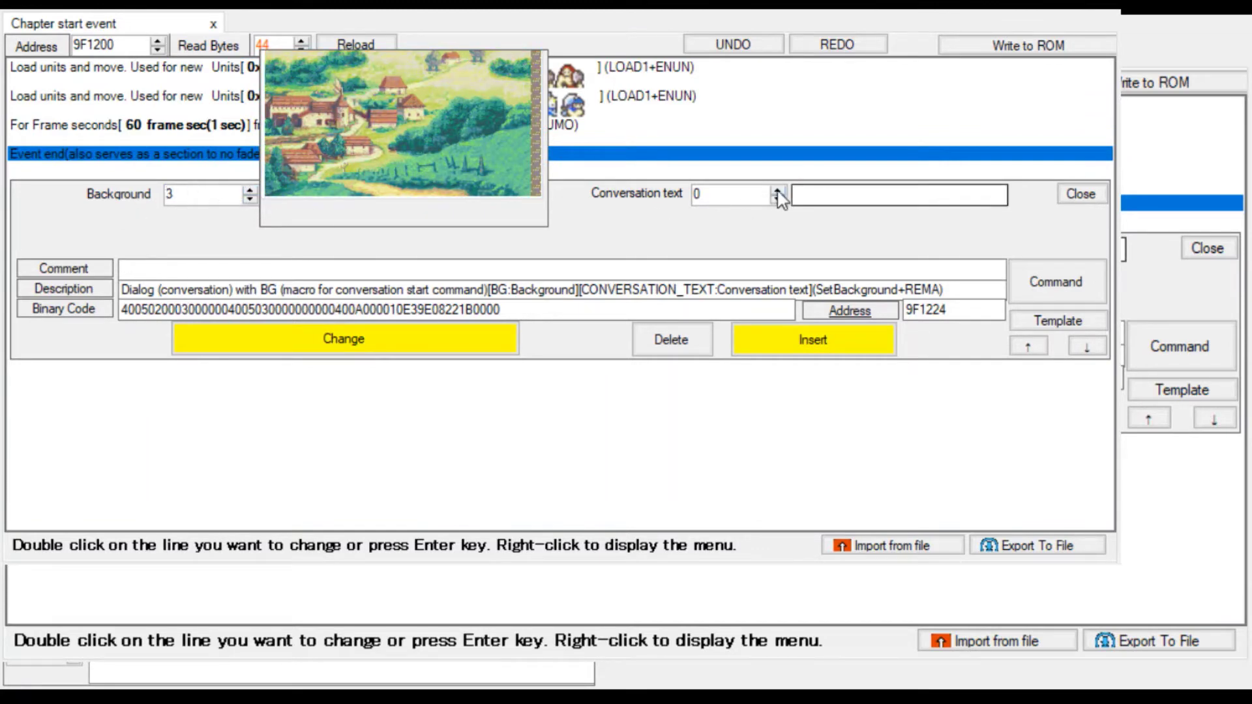
pyautogui.click(787, 342)
pyautogui.doubleClick(498, 178)
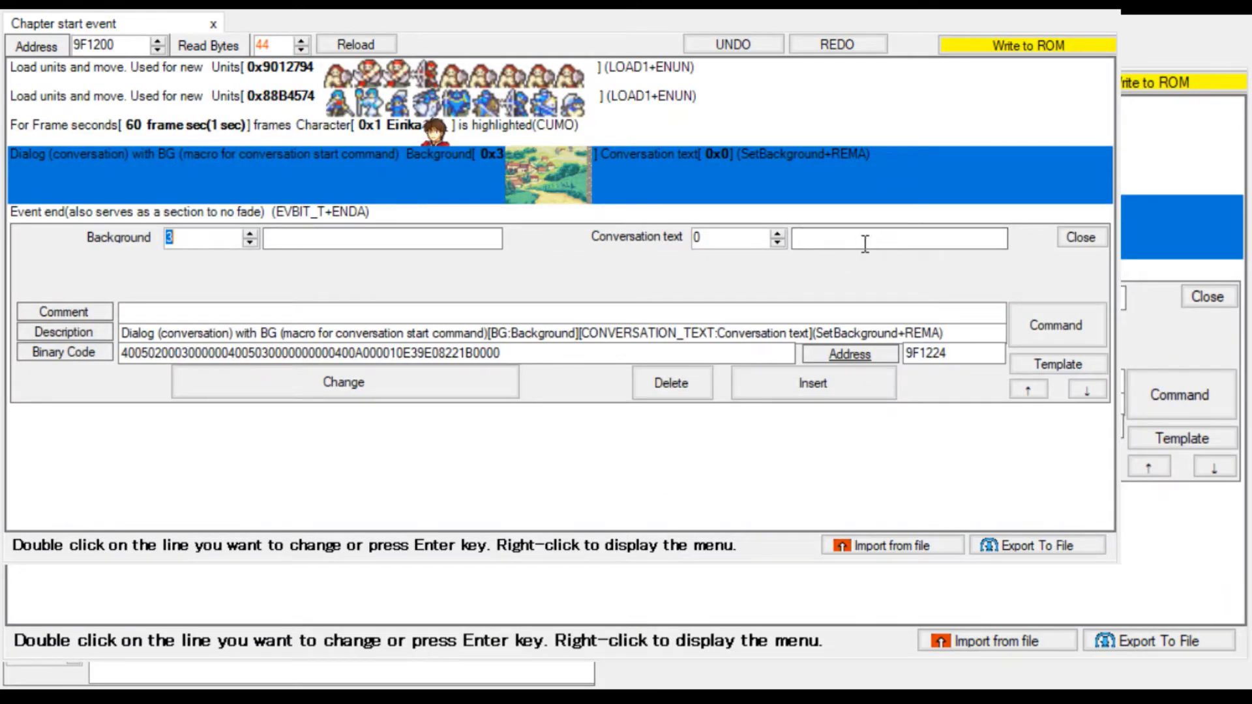
pyautogui.click(1035, 51)
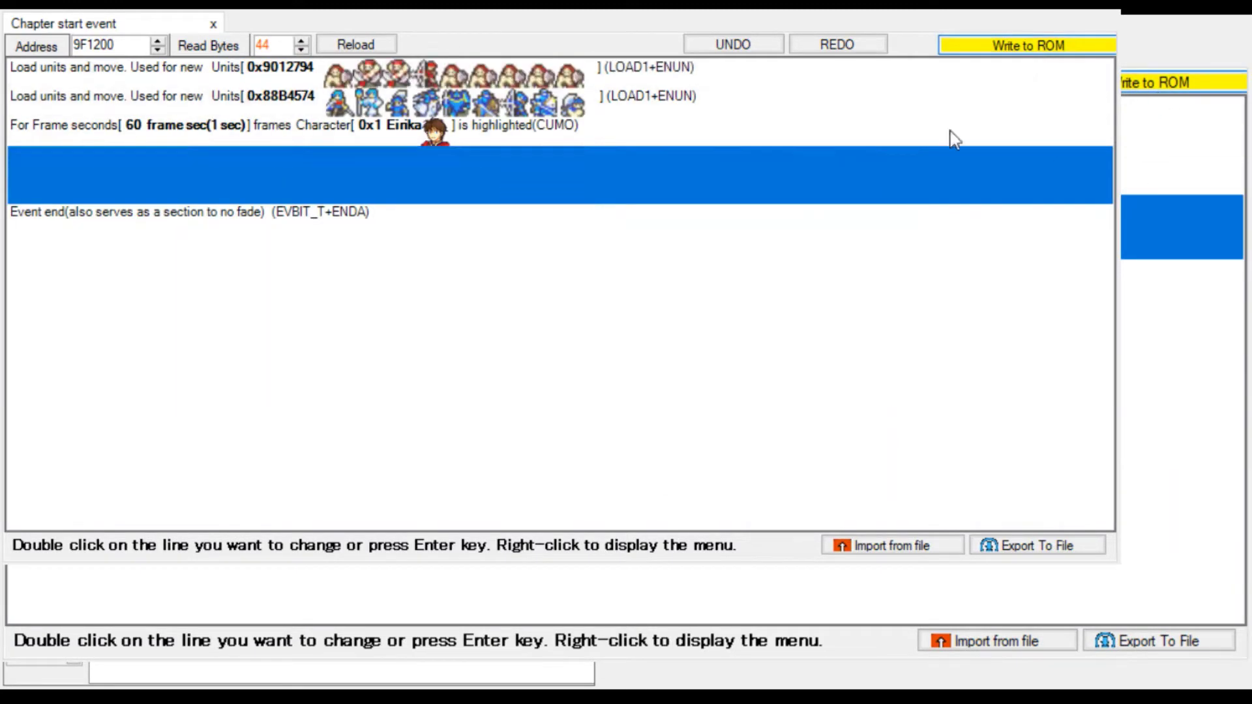
# Open the text editor from the dialog command and show the empty text entry 0D4C in the simple view.
pyautogui.doubleClick(854, 160)
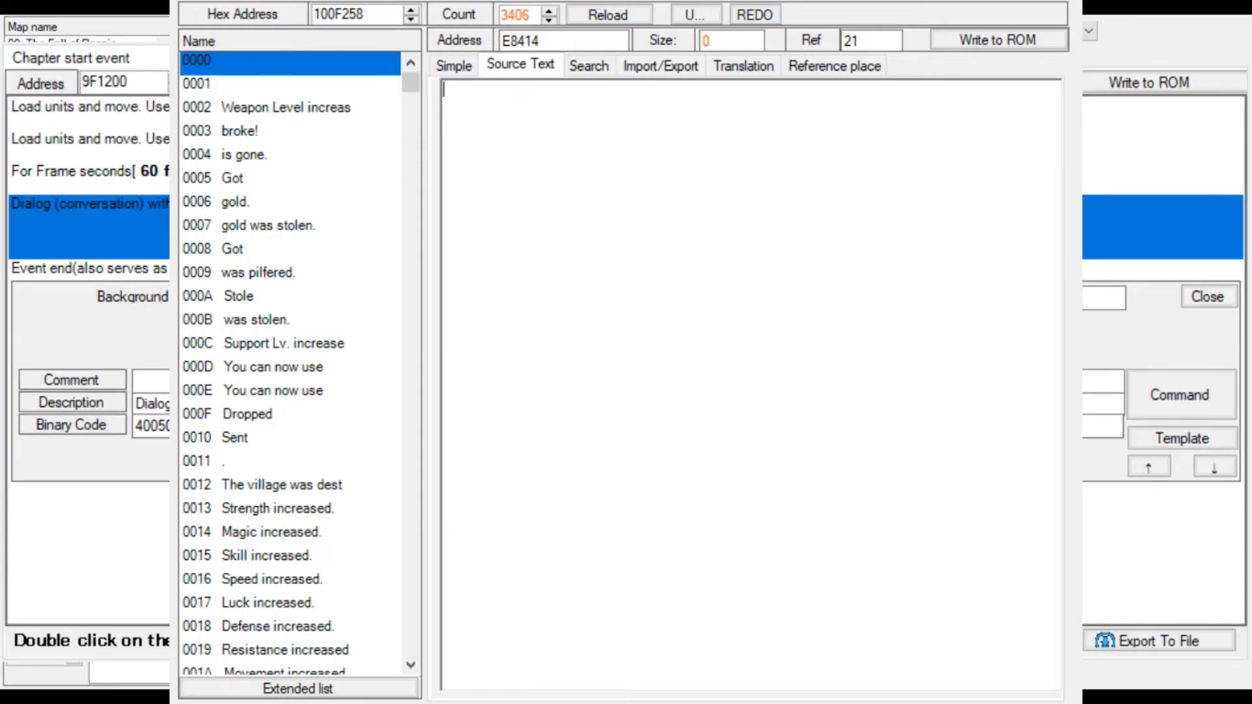
pyautogui.moveTo(411, 84); pyautogui.dragTo(399, 662)
pyautogui.click(349, 630)
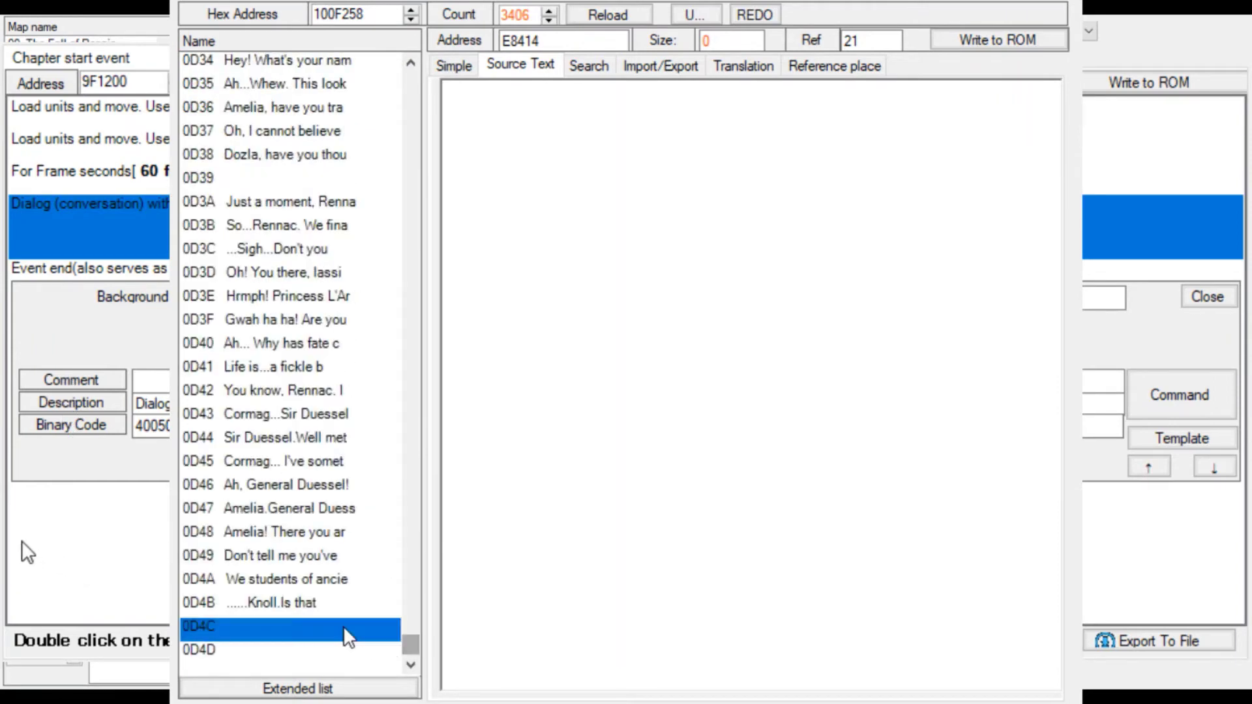
pyautogui.click(454, 64)
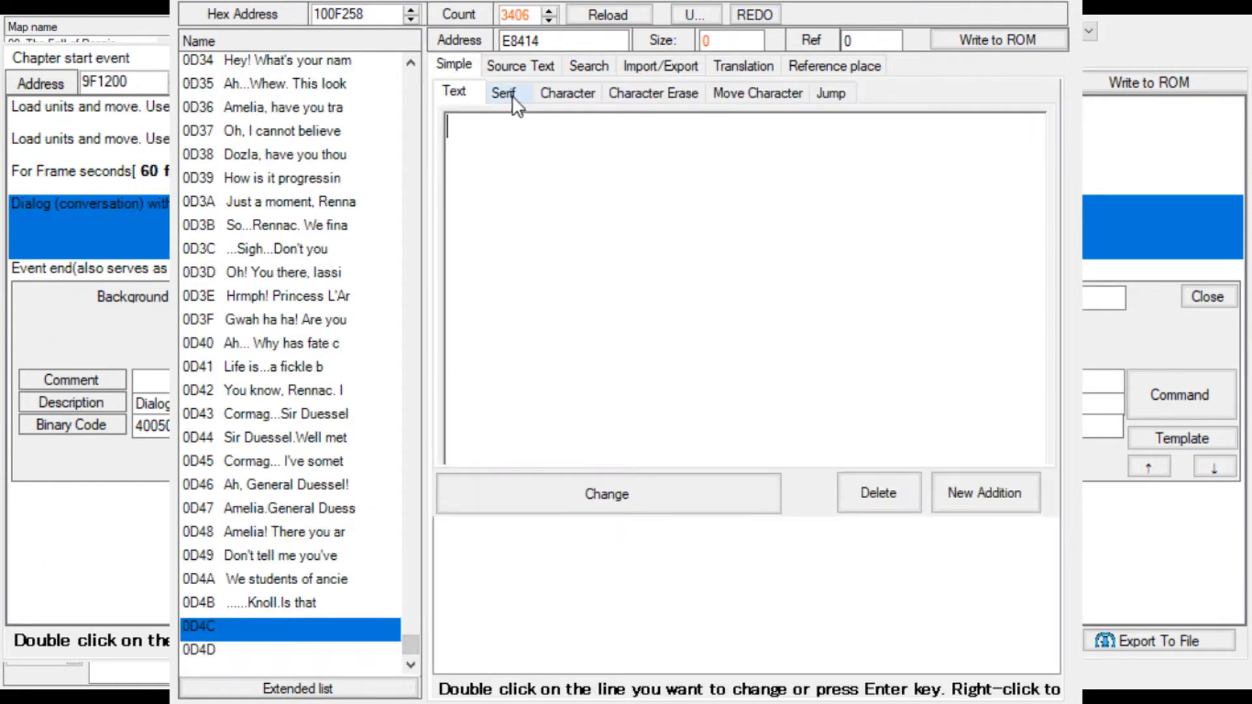
pyautogui.click(567, 93)
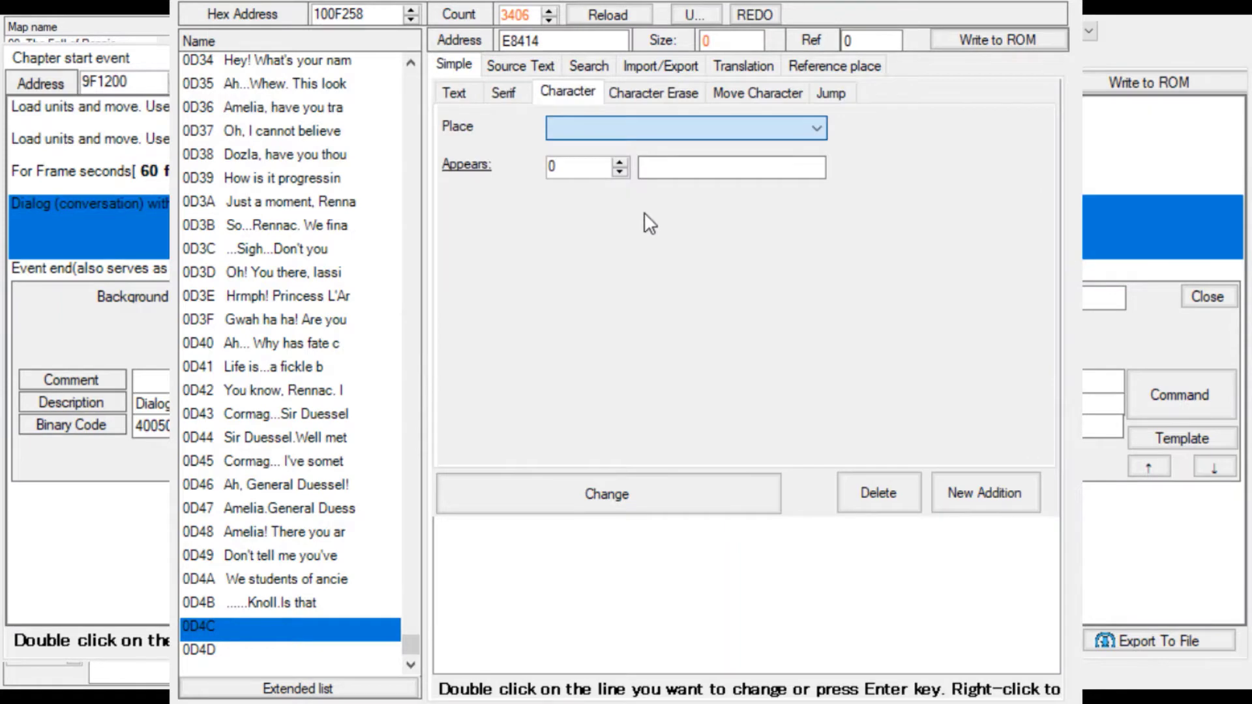
pyautogui.click(620, 161)
pyautogui.click(619, 162)
pyautogui.click(619, 161)
pyautogui.click(620, 171)
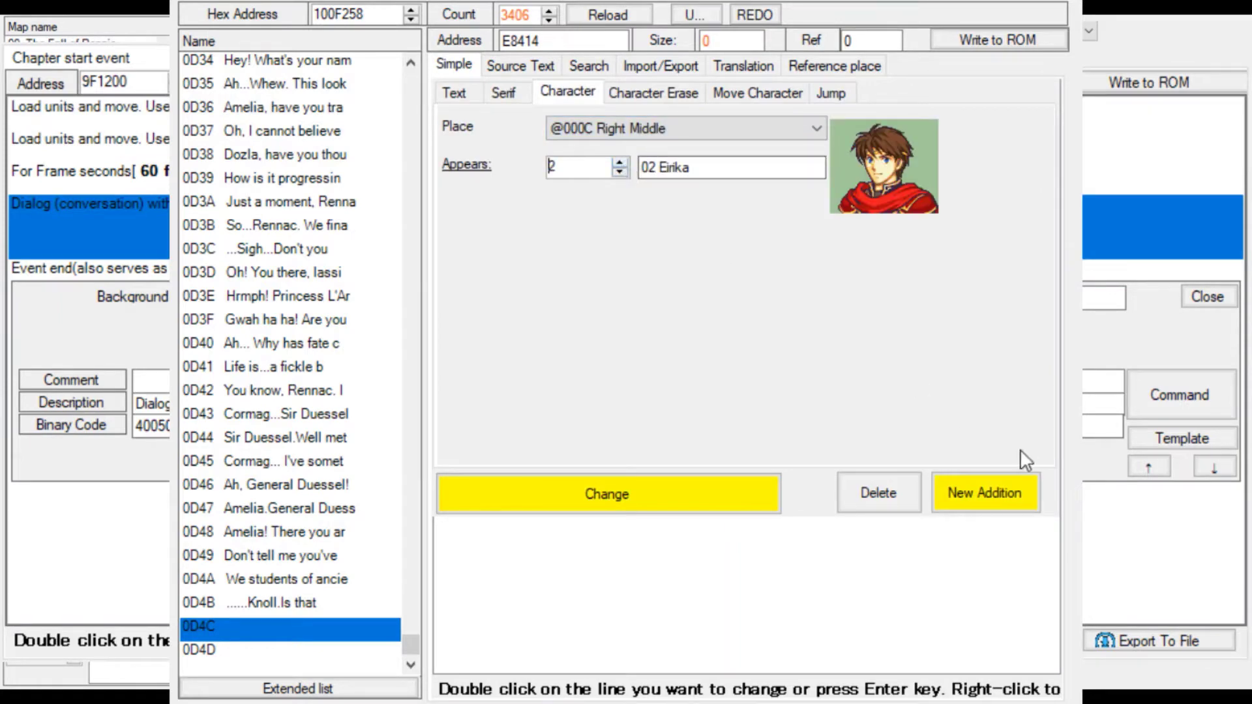
pyautogui.click(1007, 491)
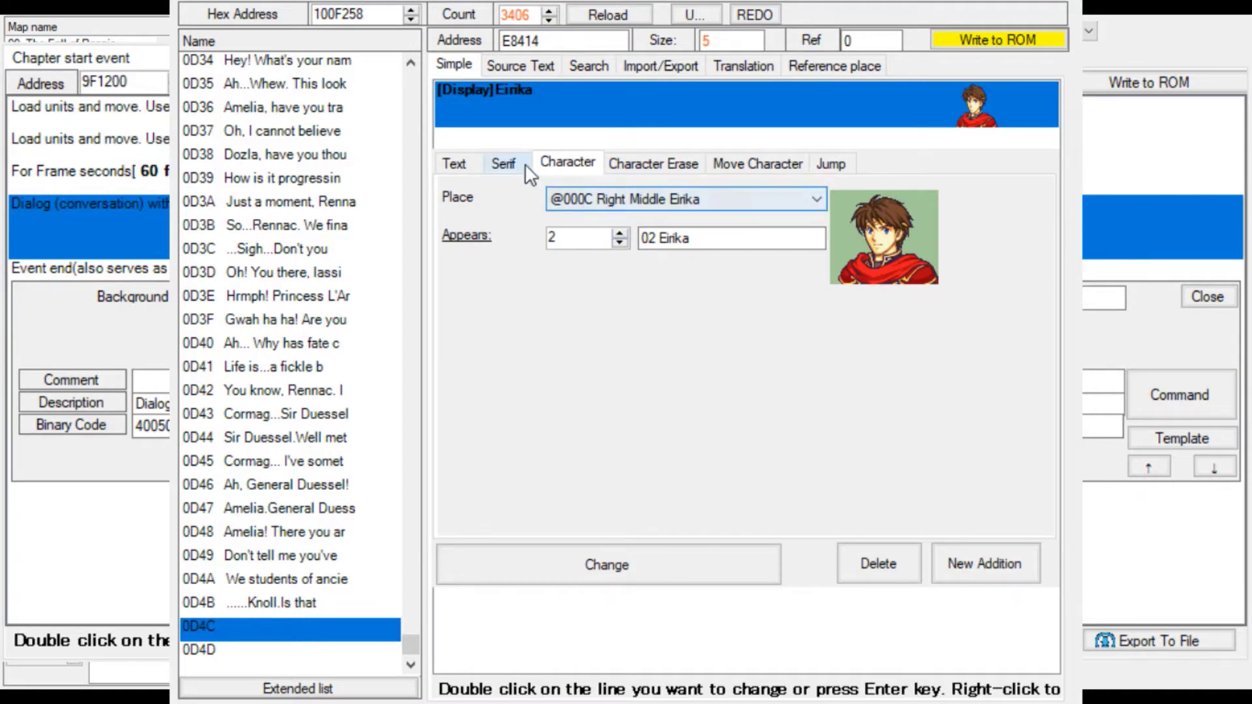
pyautogui.click(614, 204)
pyautogui.click(645, 240)
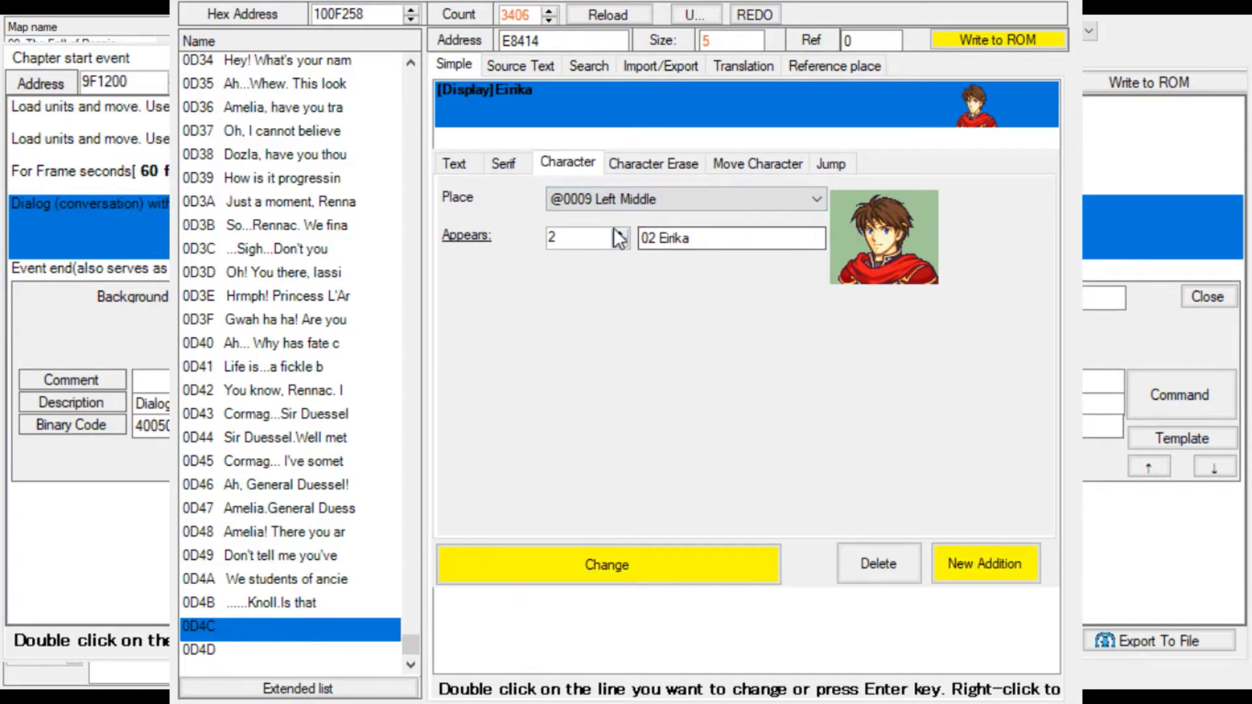
pyautogui.click(621, 233)
pyautogui.click(621, 232)
pyautogui.click(620, 233)
pyautogui.click(621, 242)
pyautogui.click(1010, 565)
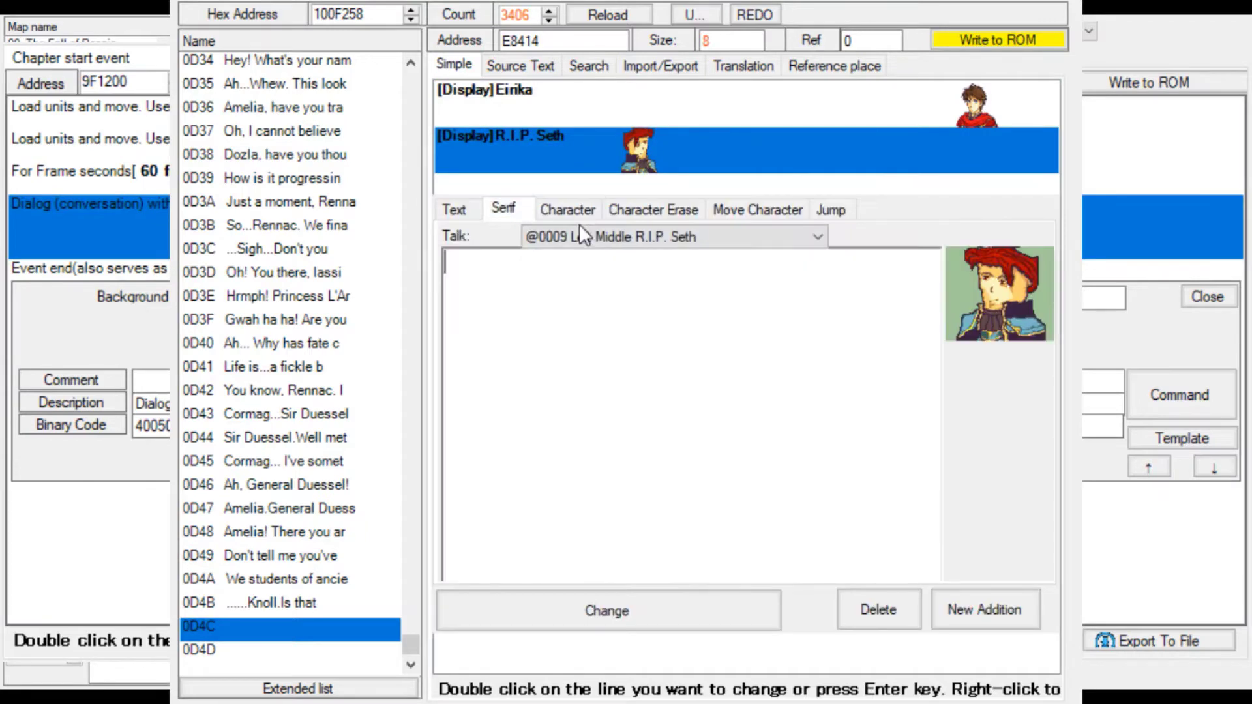
pyautogui.click(582, 234)
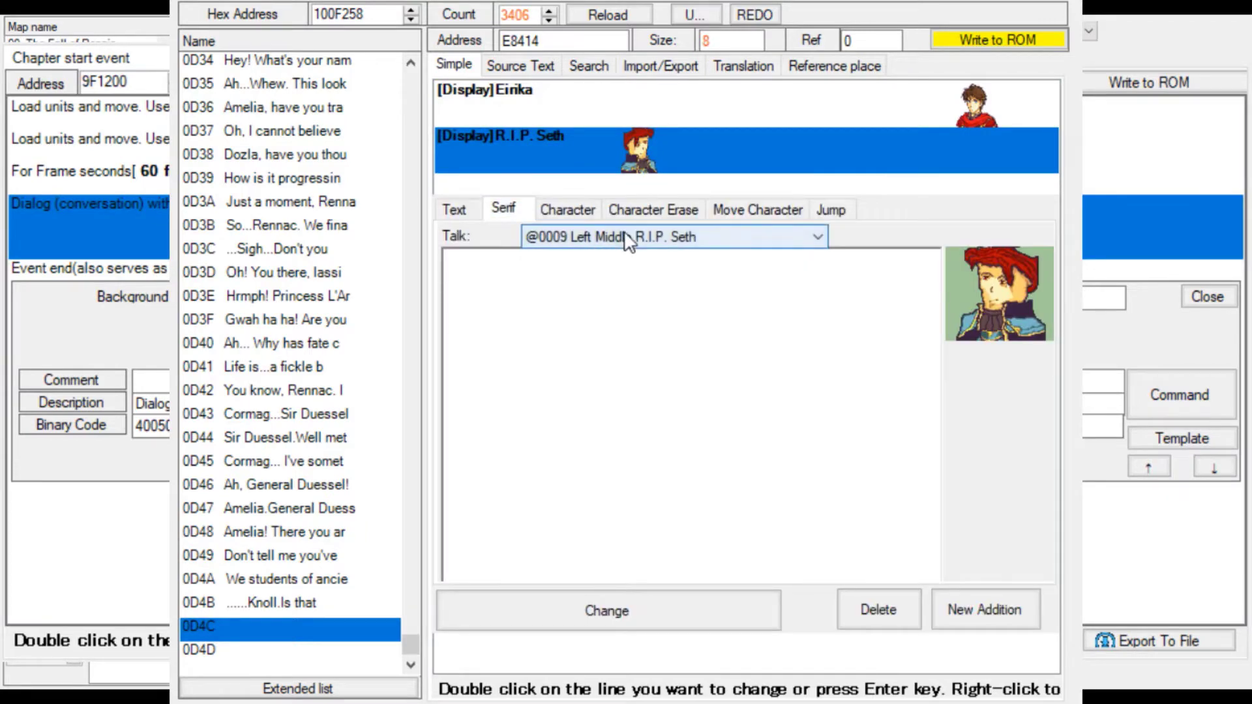
pyautogui.press('Down')
pyautogui.press('Down')
pyautogui.press('Down')
pyautogui.click(616, 289)
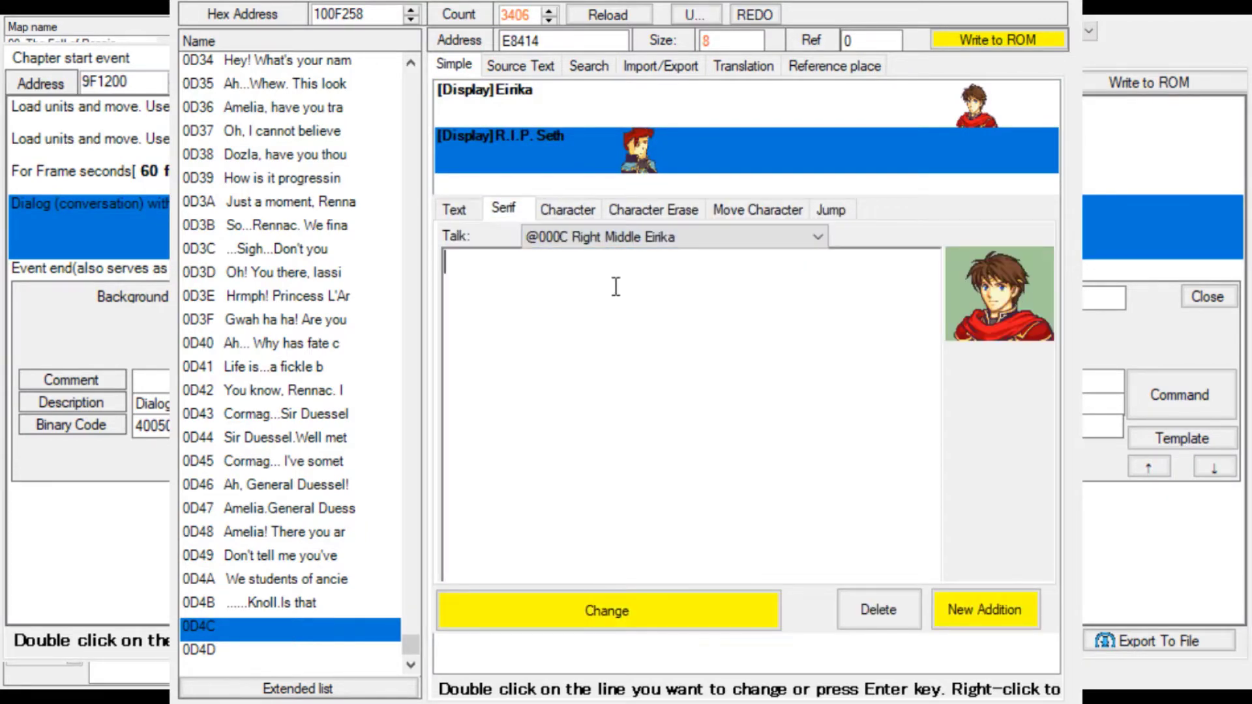
pyautogui.write('Oh no, Seth!@0003')
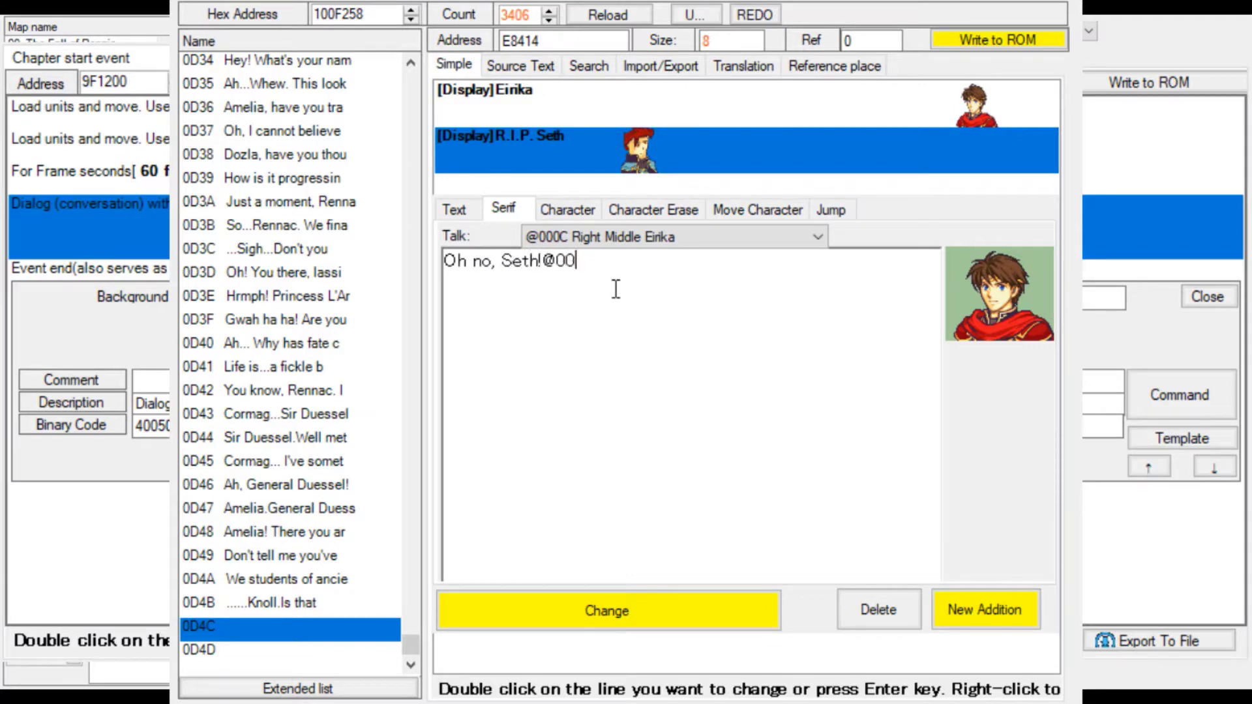
pyautogui.press('Return')
pyautogui.write('Look at all those ')
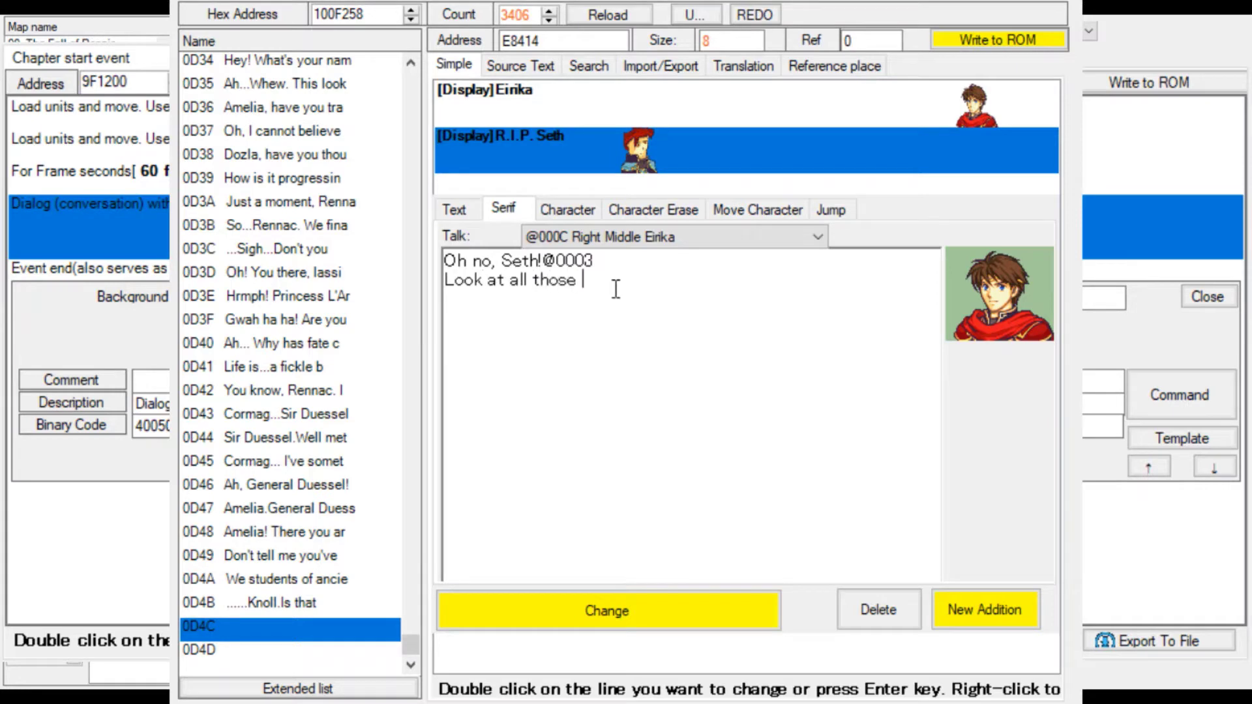
pyautogui.write('pirates!@0003')
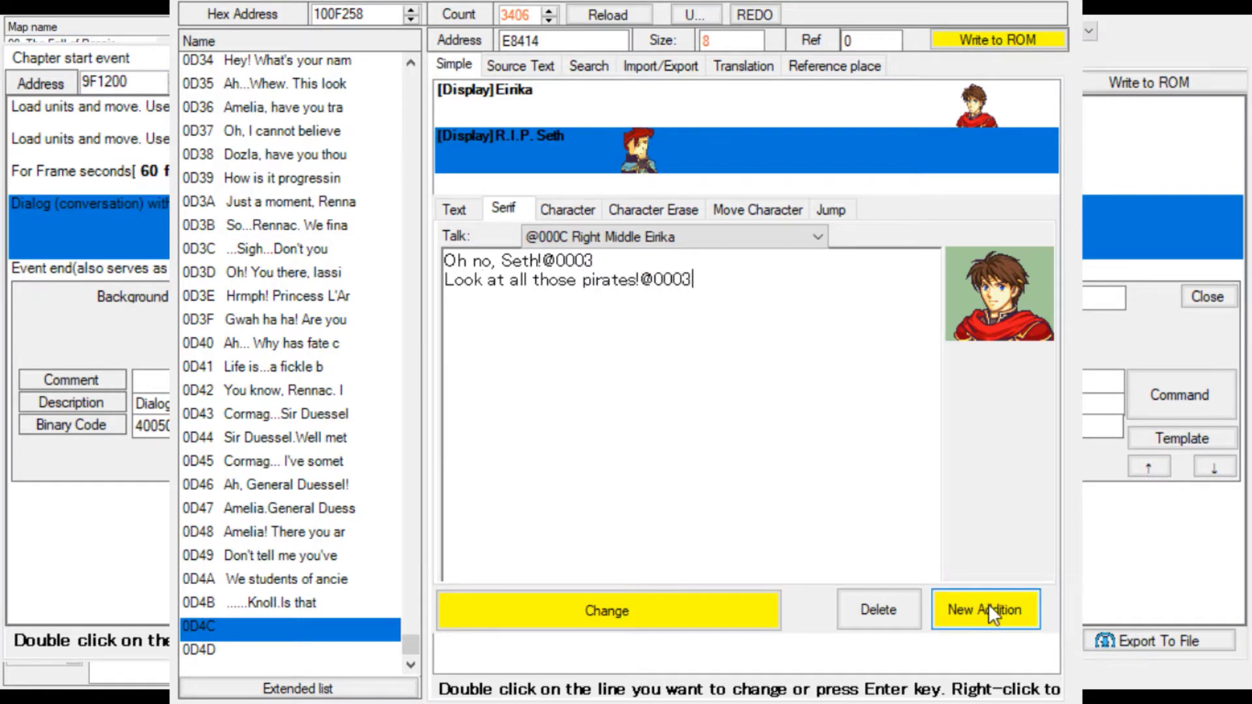
pyautogui.click(988, 610)
pyautogui.scroll(-2, 942, 264)
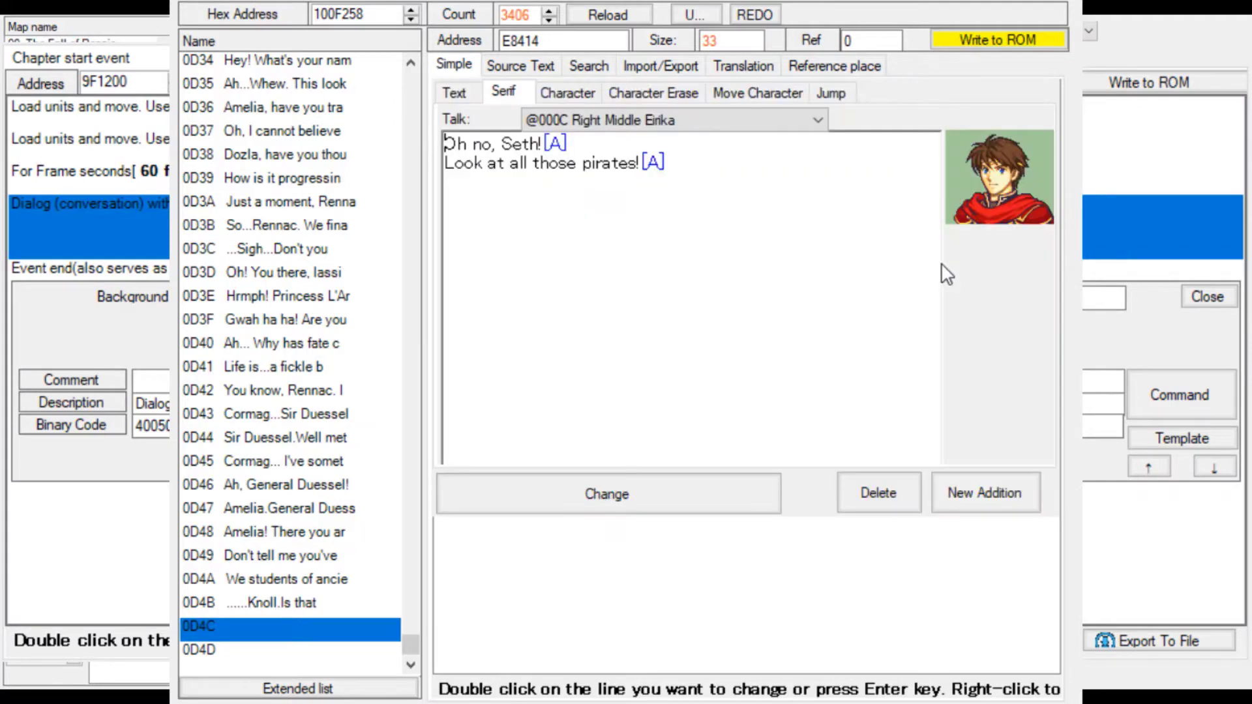
pyautogui.click(590, 122)
pyautogui.click(629, 174)
pyautogui.moveTo(704, 184); pyautogui.dragTo(468, 135)
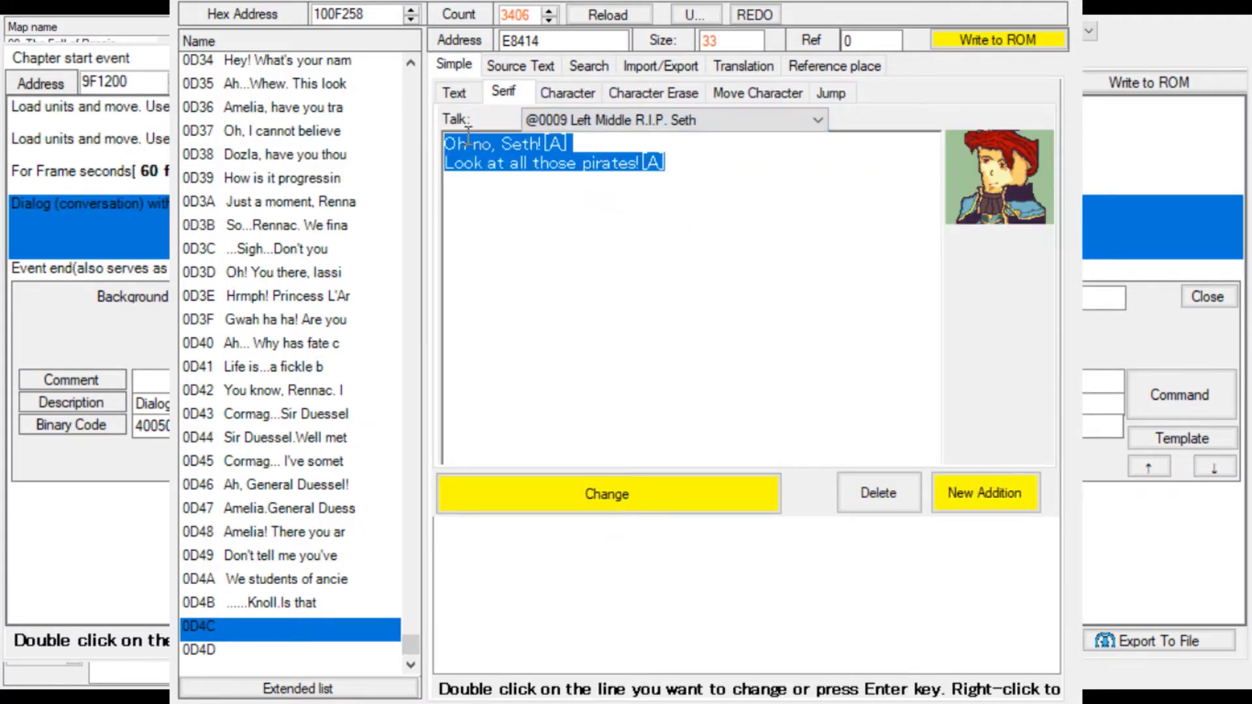
pyautogui.write("I'm so")
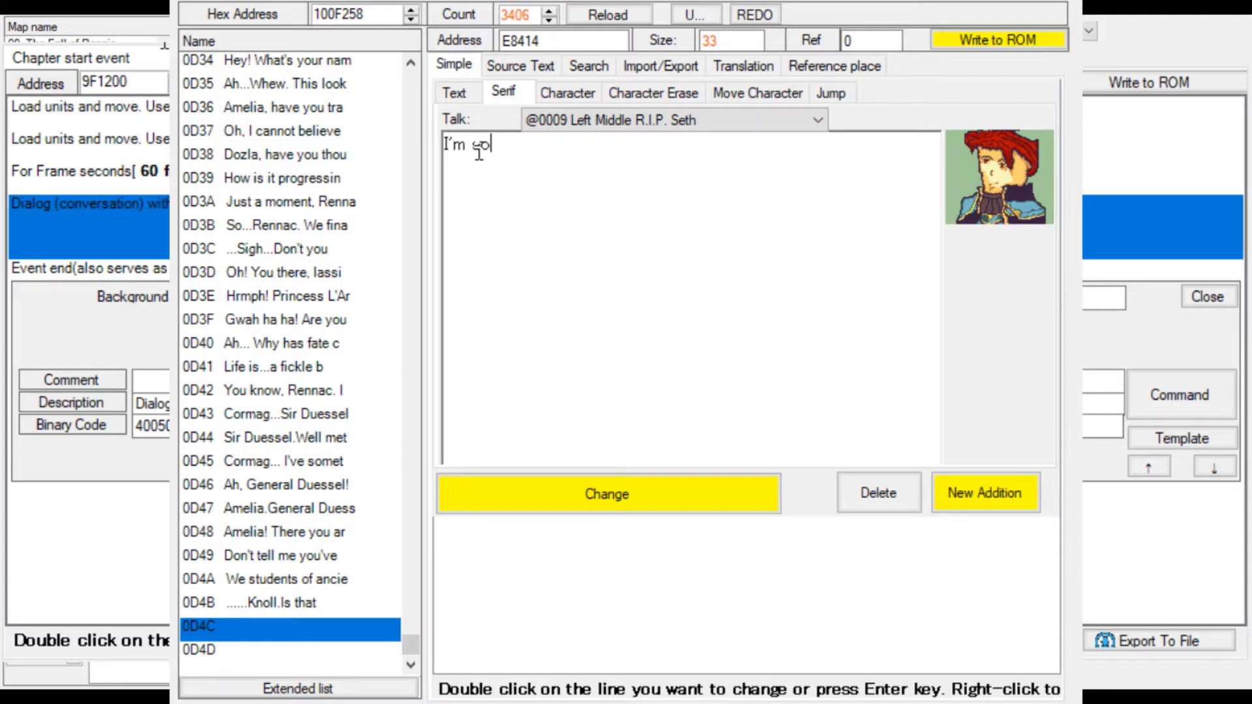
pyautogui.write('rry milord.@000')
pyautogui.press('BackSpace')
pyautogui.press('BackSpace')
pyautogui.press('BackSpace')
pyautogui.write('@001F')
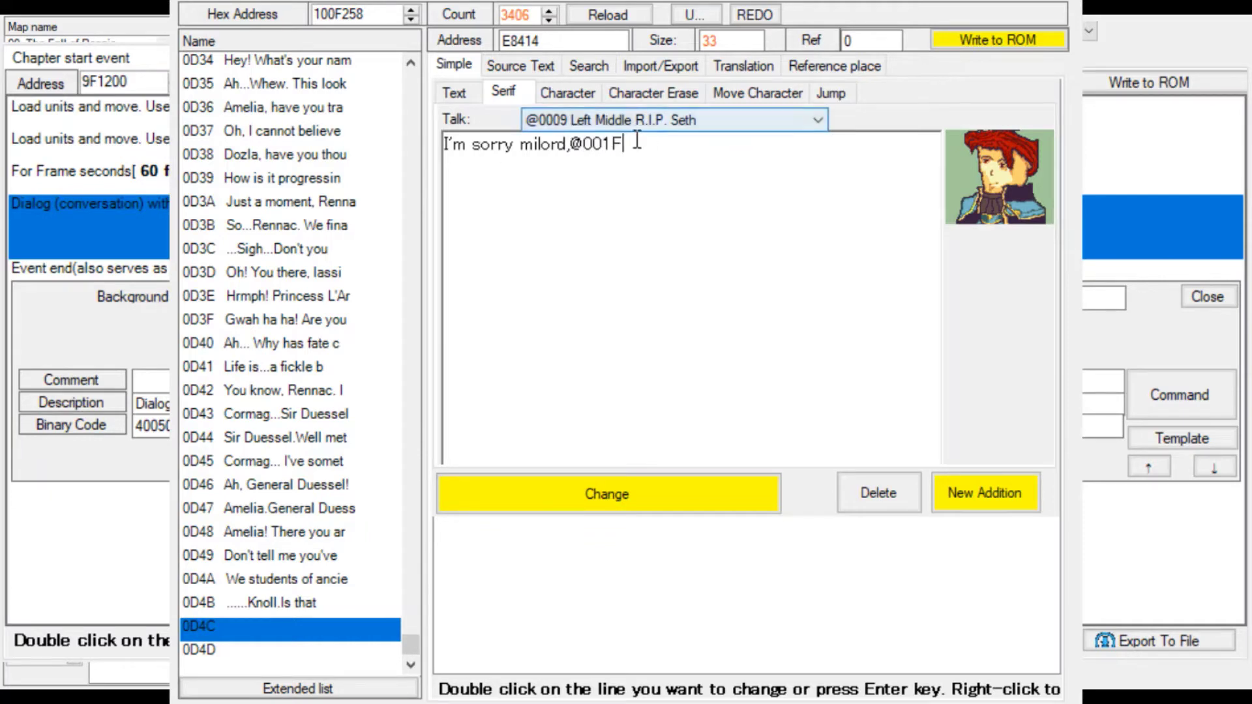
pyautogui.moveTo(637, 141); pyautogui.dragTo(572, 145)
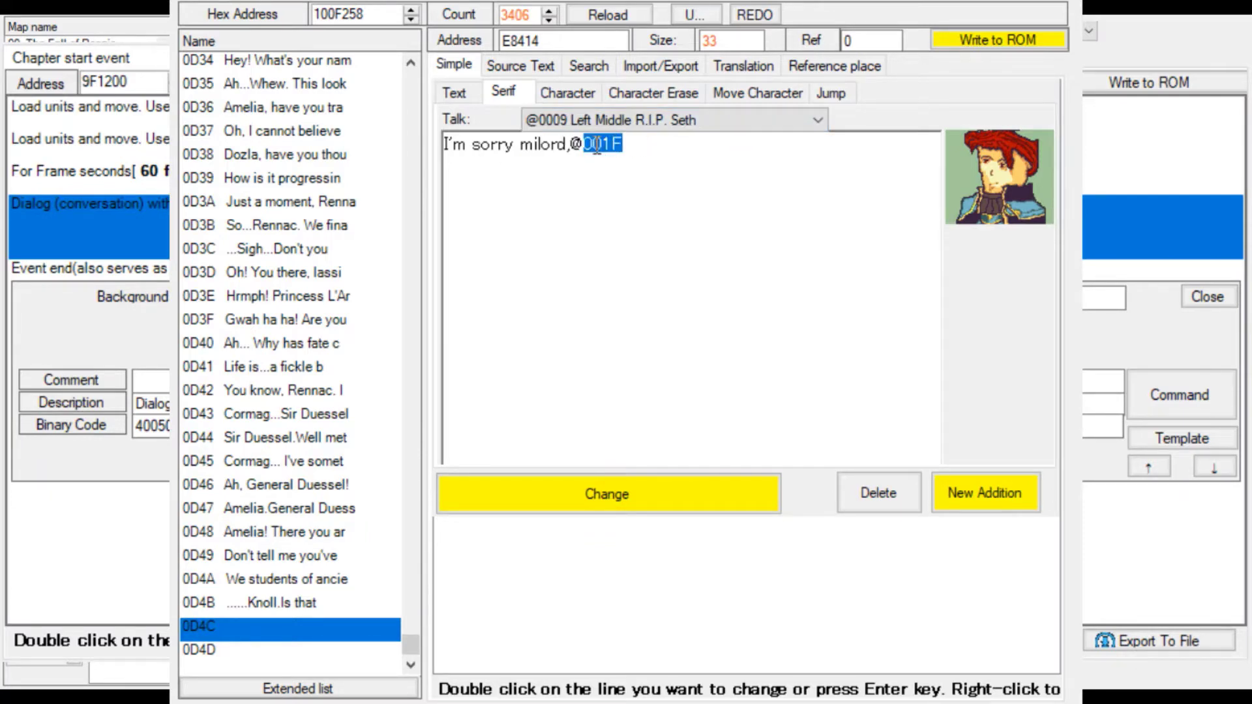
pyautogui.click(639, 144)
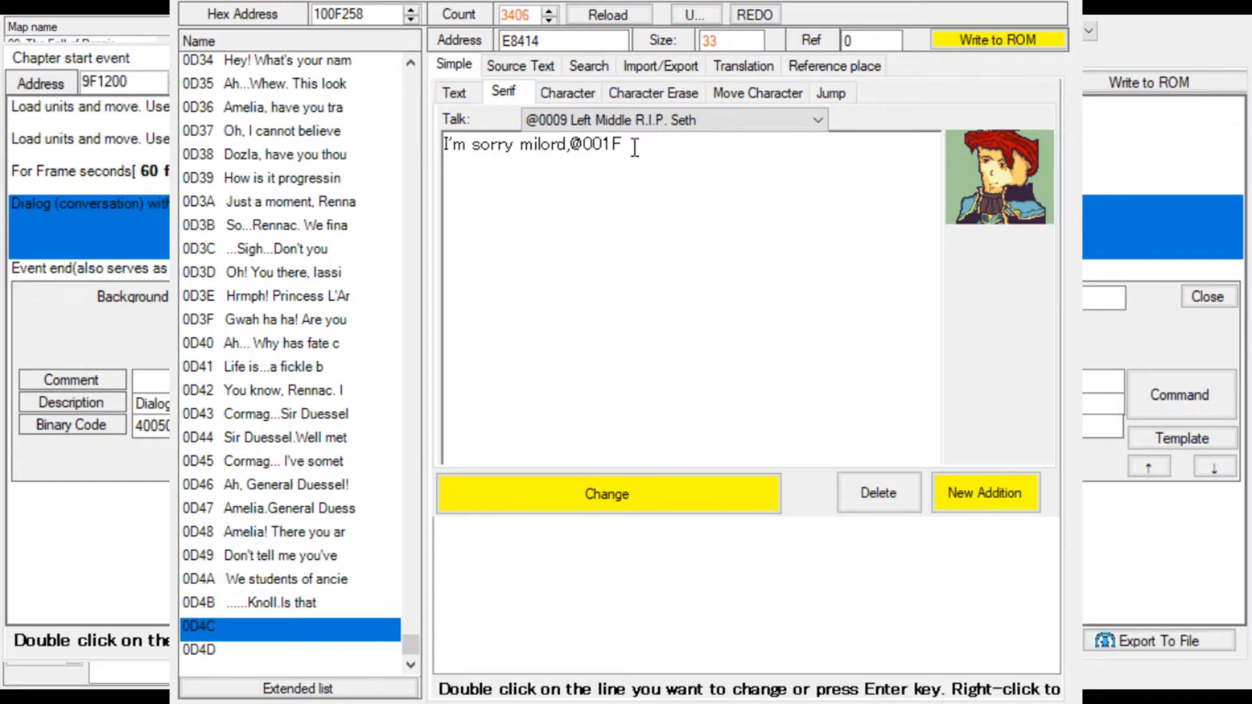
# Add a second line to Seth's speech: "but there seem to be more brigands than pirates".
pyautogui.write('but there seem to be')
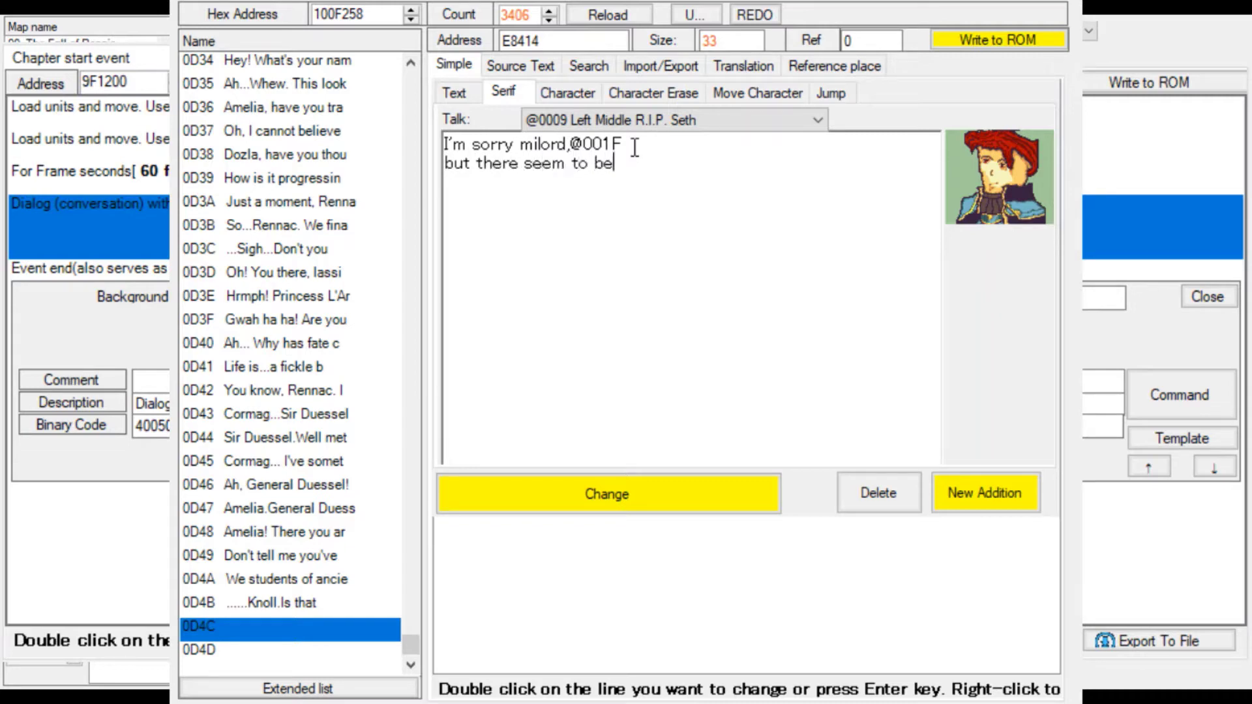
pyautogui.write(' more brigands than pira')
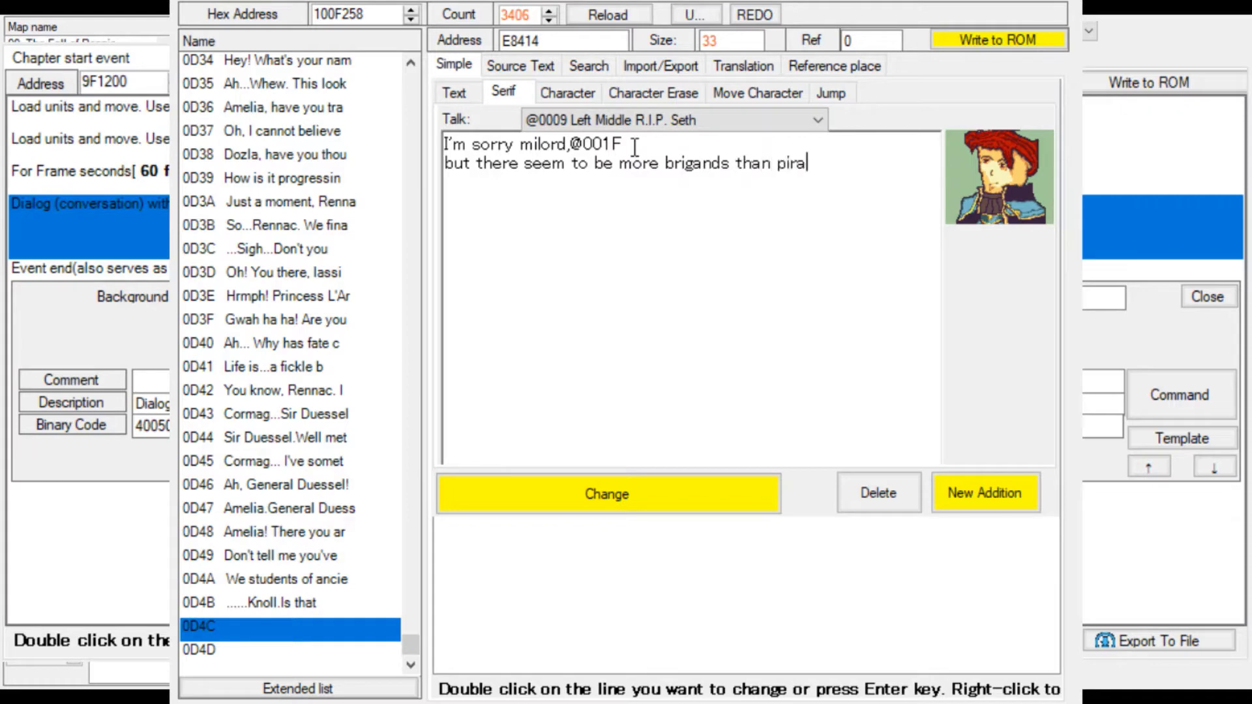
pyautogui.write('tes')
pyautogui.click(571, 144)
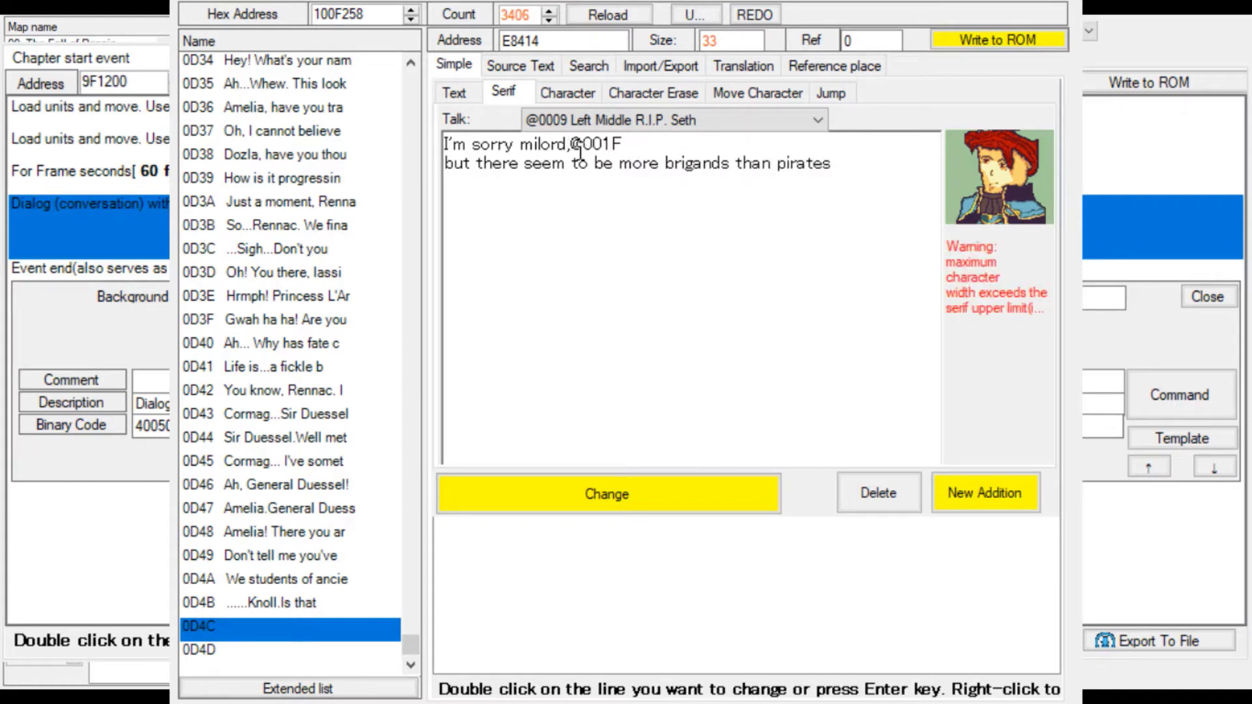
pyautogui.write('but ')
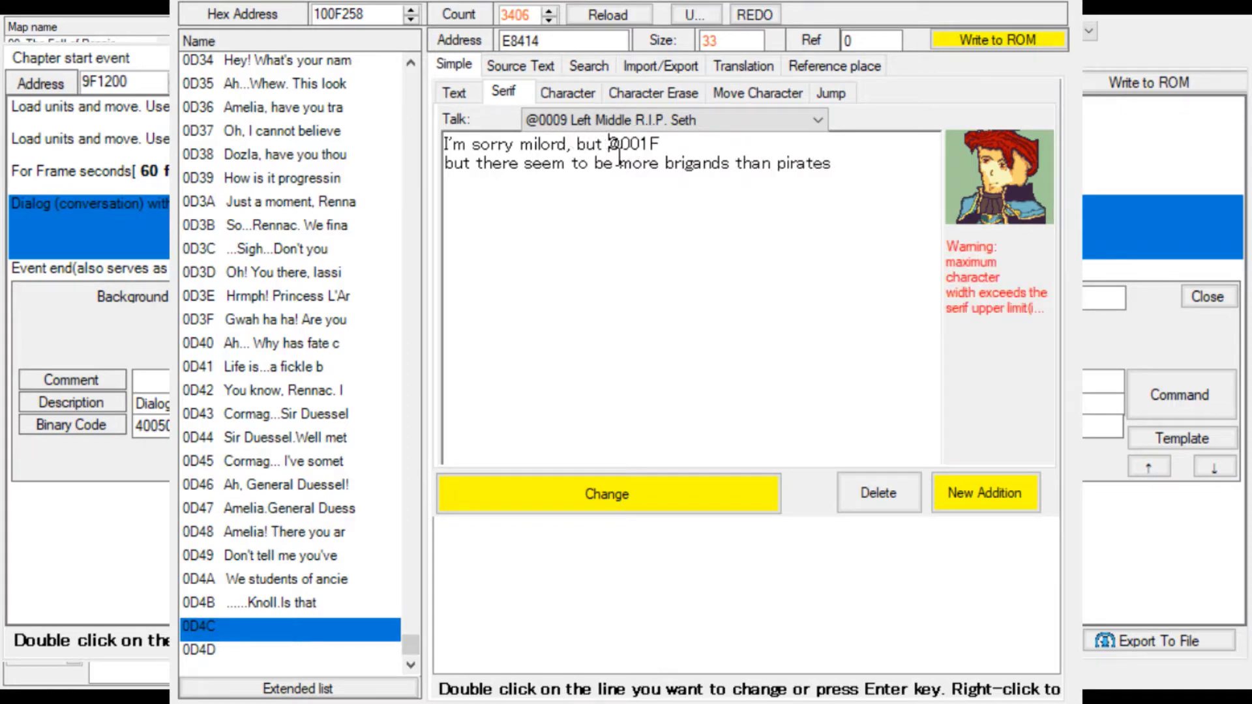
pyautogui.write('there')
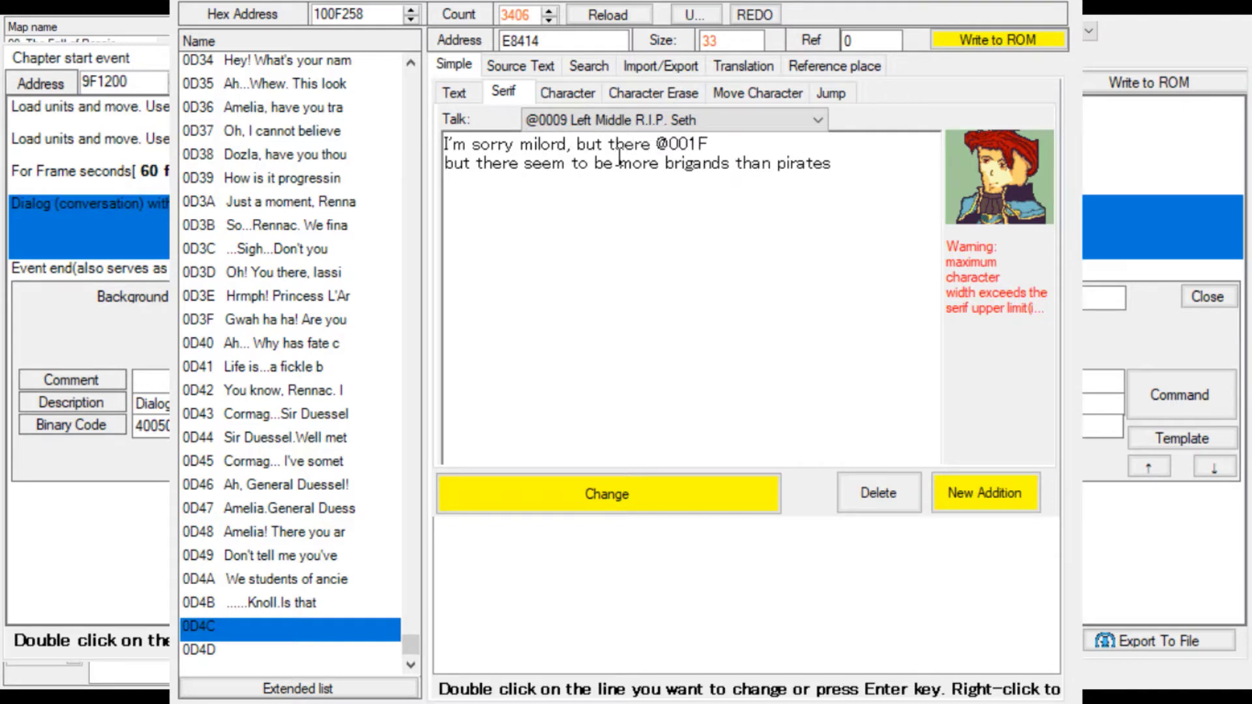
pyautogui.moveTo(532, 165); pyautogui.dragTo(476, 166)
pyautogui.press('BackSpace')
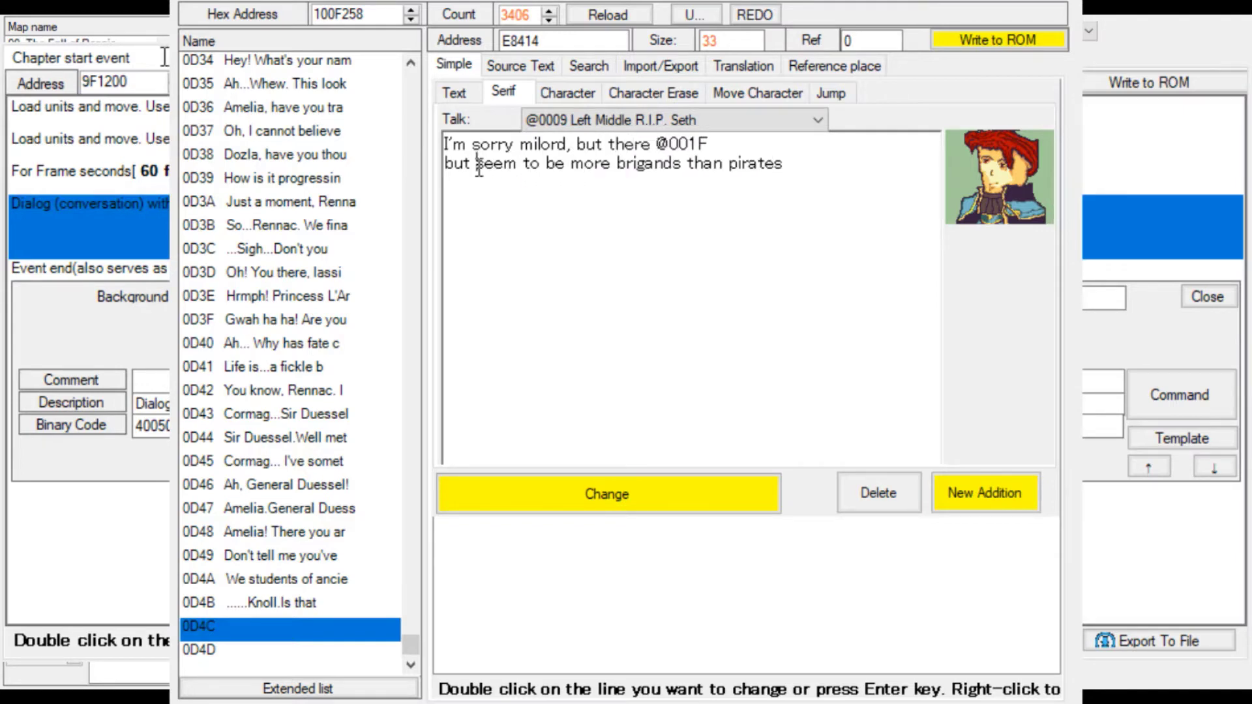
pyautogui.press('BackSpace')
pyautogui.press('BackSpace')
pyautogui.press('BackSpace')
pyautogui.press('BackSpace')
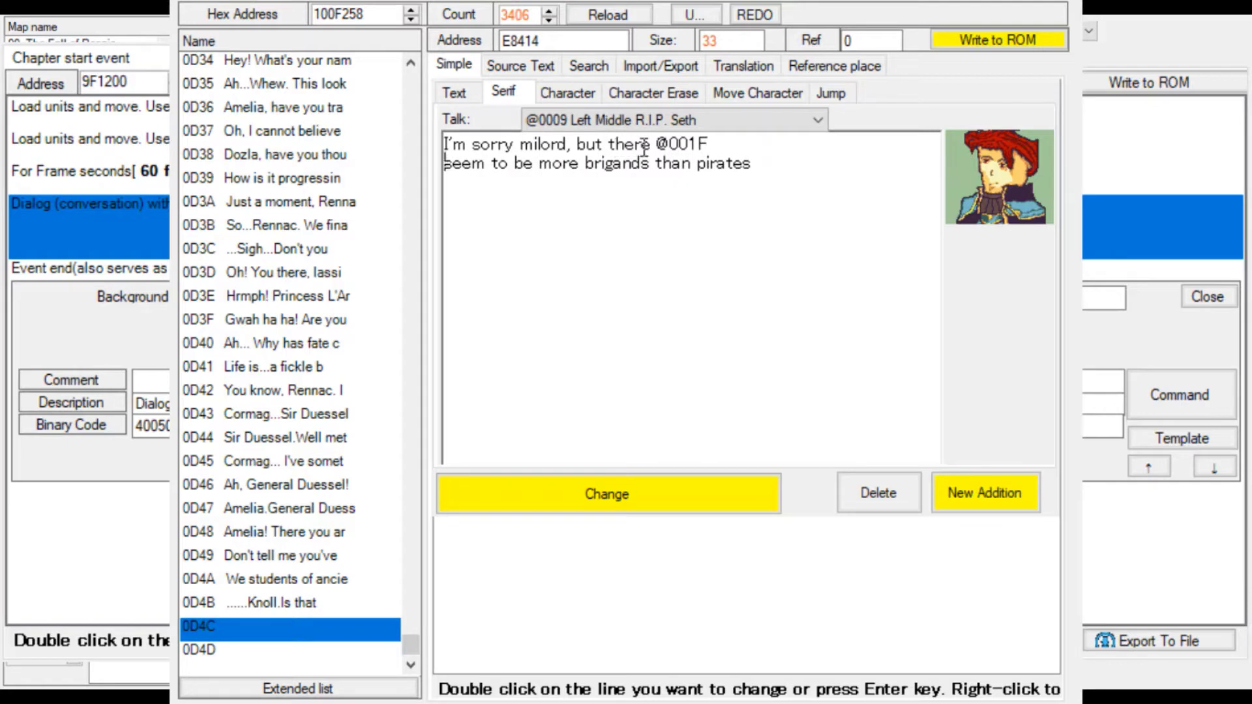
pyautogui.click(651, 145)
pyautogui.write('seem')
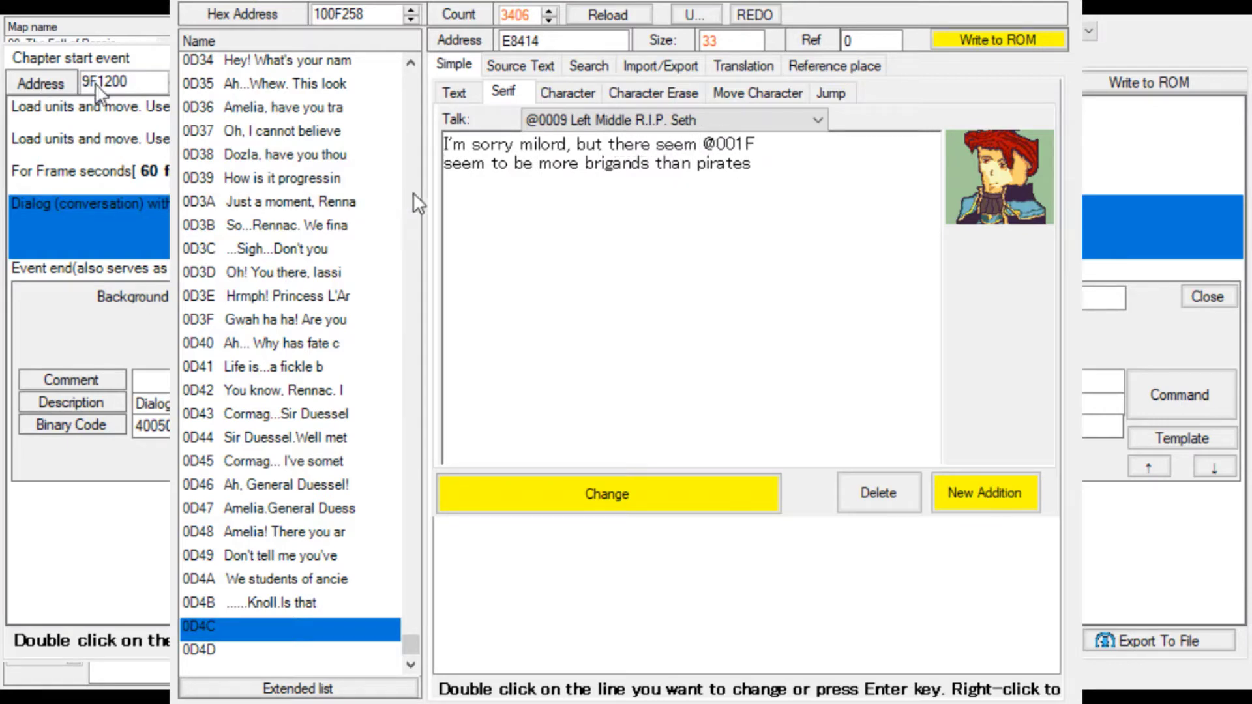
pyautogui.moveTo(494, 163); pyautogui.dragTo(443, 164)
pyautogui.press('BackSpace')
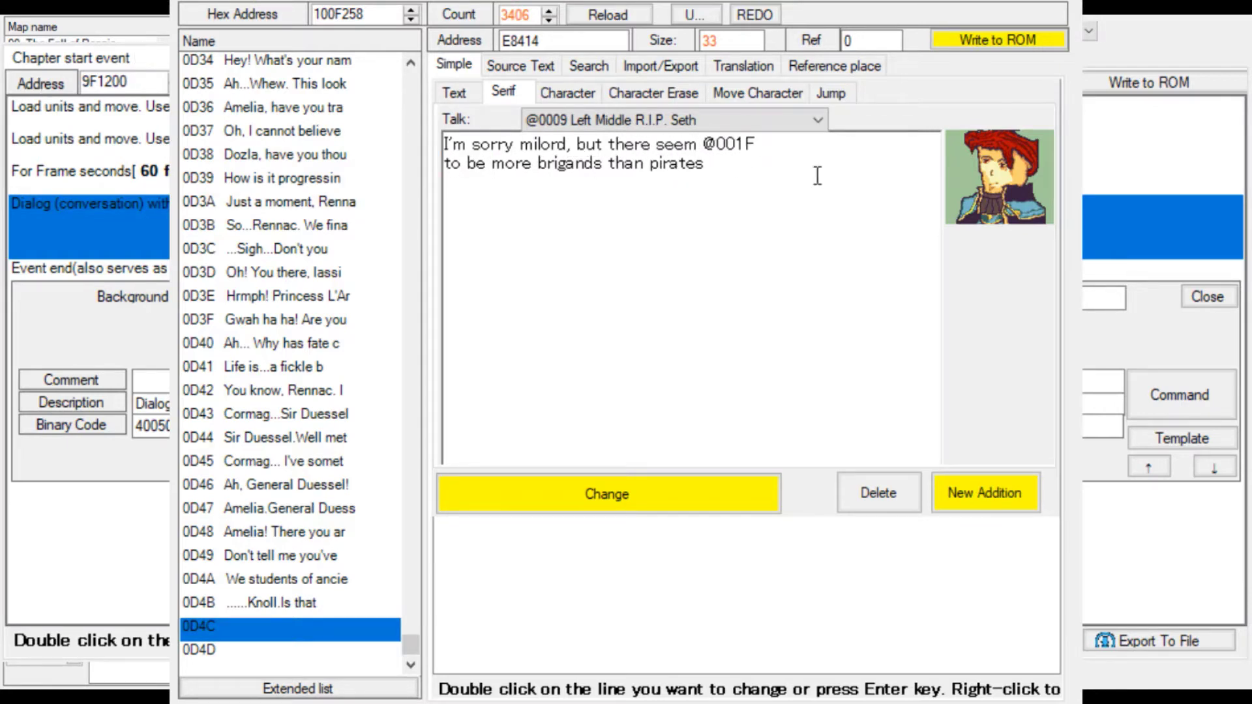
pyautogui.write('@0003')
pyautogui.press('BackSpace')
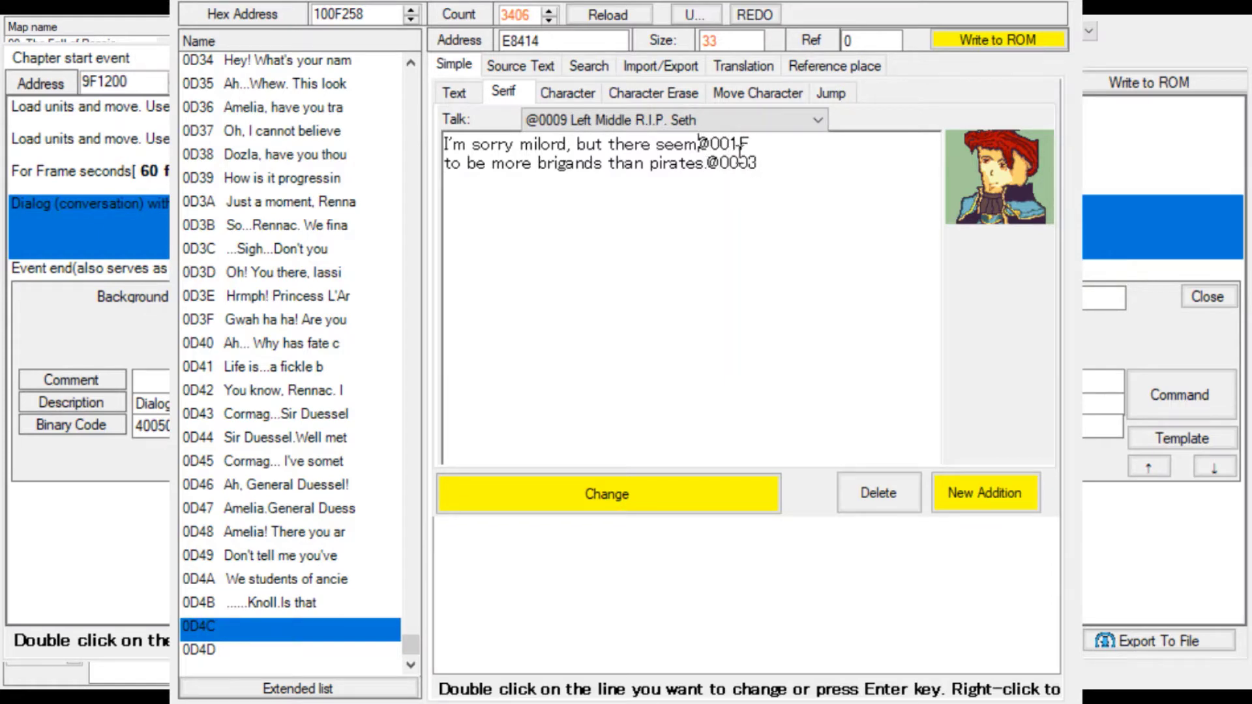
pyautogui.doubleClick(736, 164)
pyautogui.click(772, 163)
pyautogui.click(968, 483)
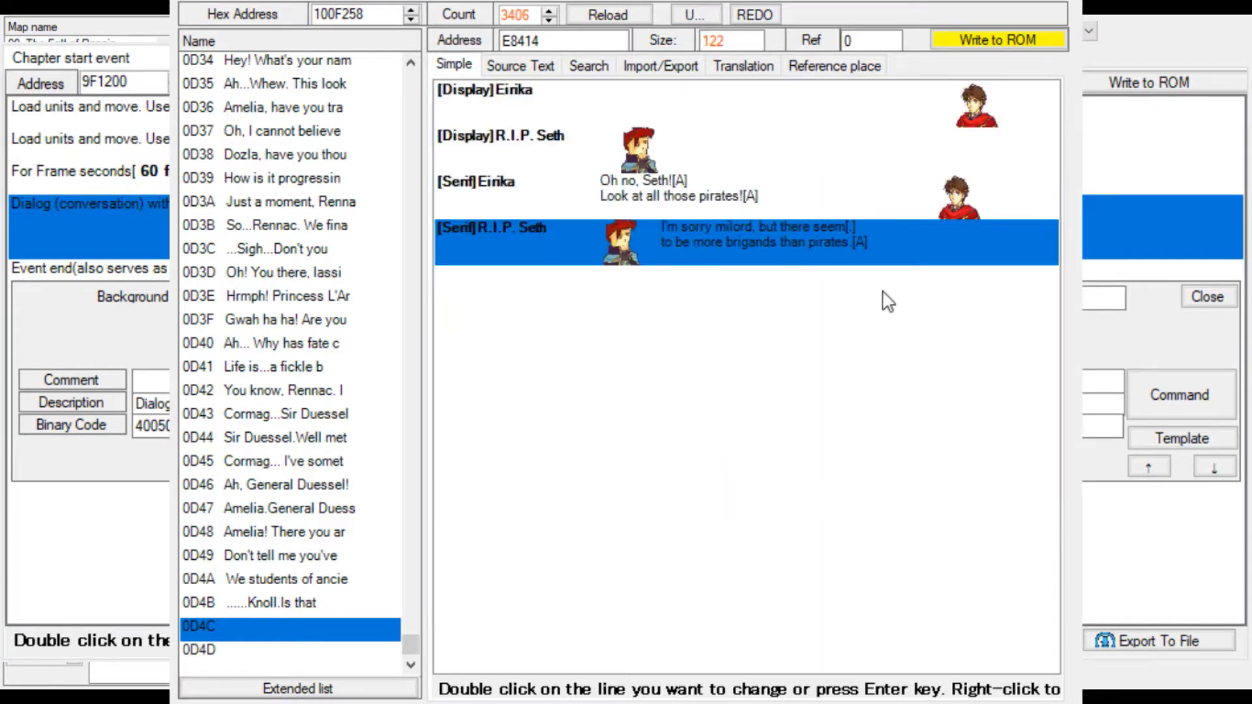
pyautogui.press('Return')
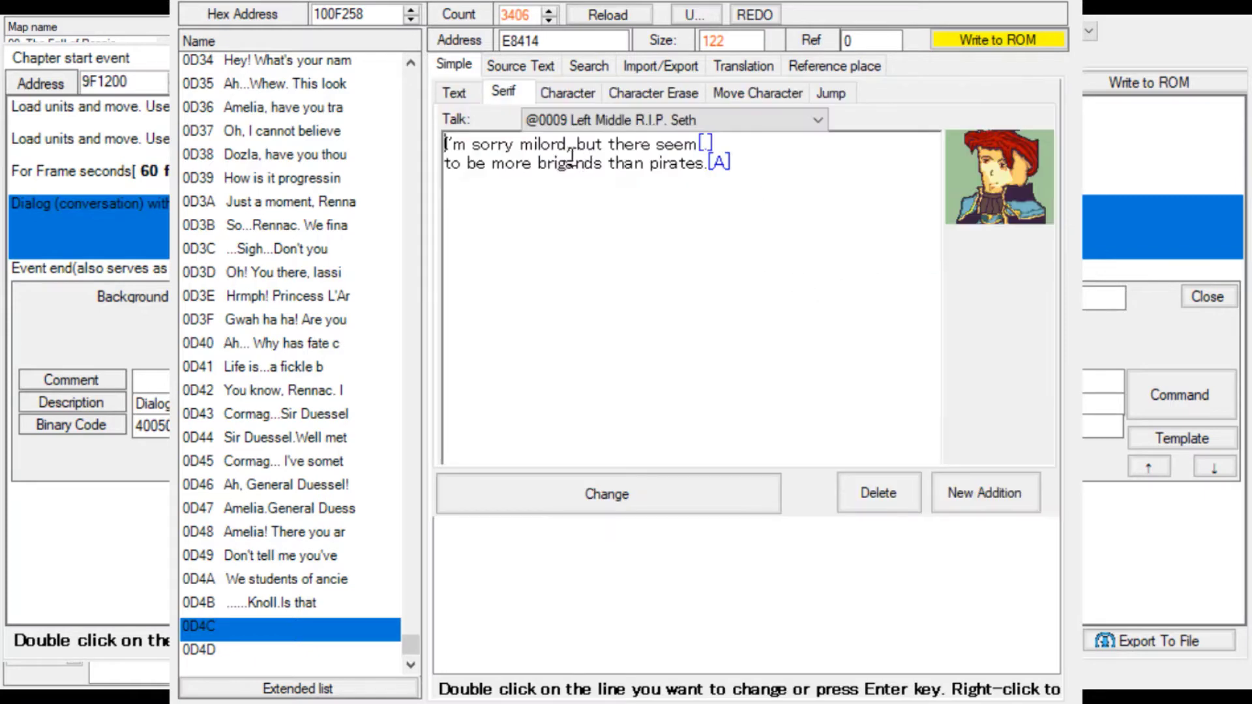
pyautogui.click(555, 97)
pyautogui.click(505, 93)
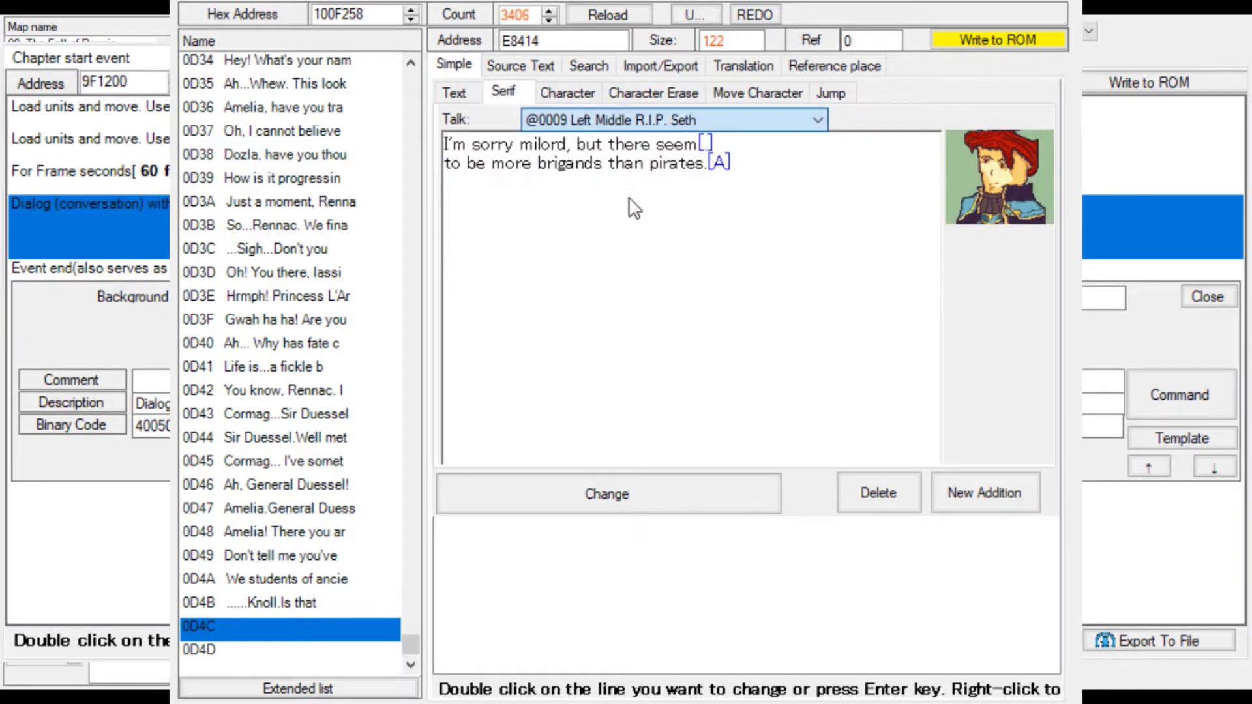
pyautogui.moveTo(838, 165); pyautogui.dragTo(476, 146)
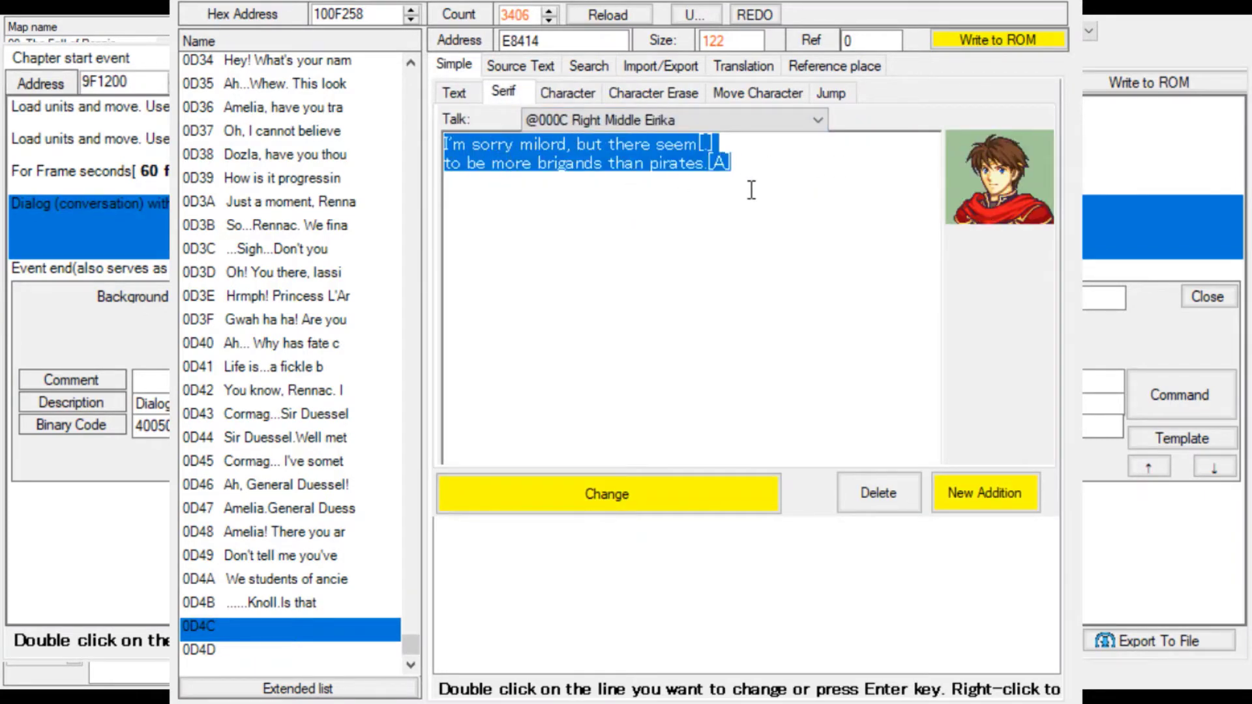
pyautogui.press('BackSpace')
pyautogui.write('Oh, ')
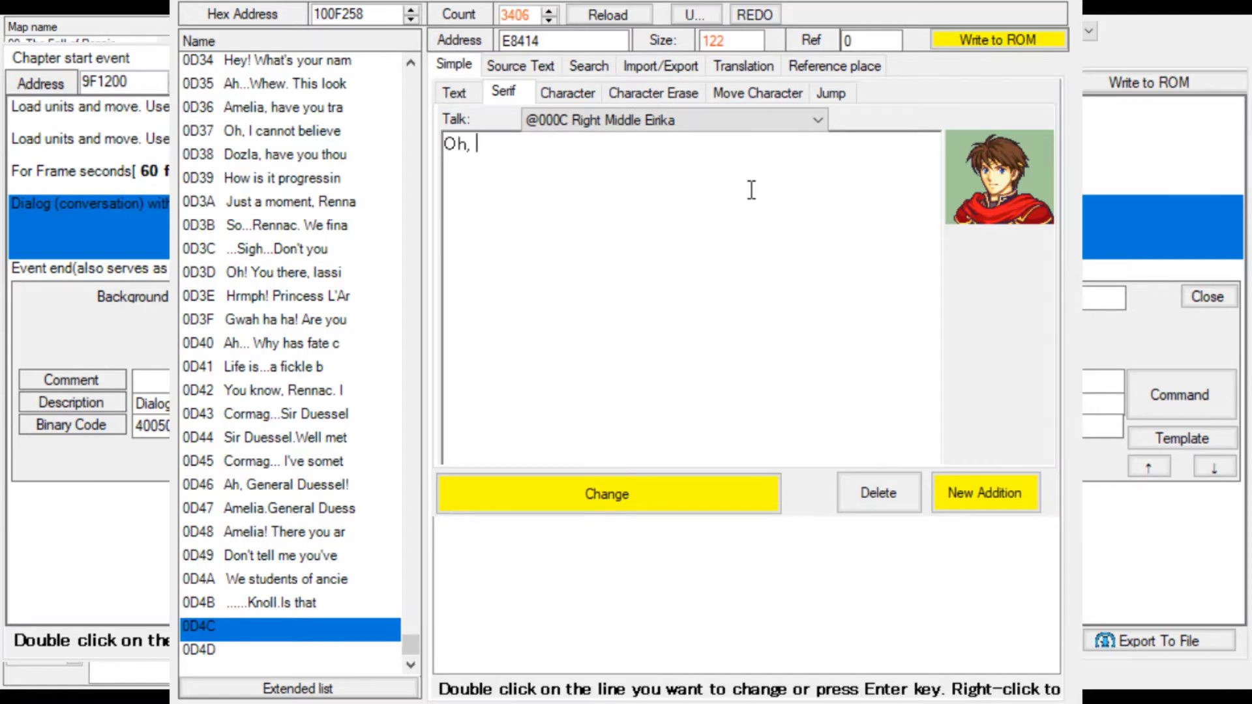
pyautogui.write('my bad.@0003')
pyautogui.press('Return')
pyautogui.write('Anyway')
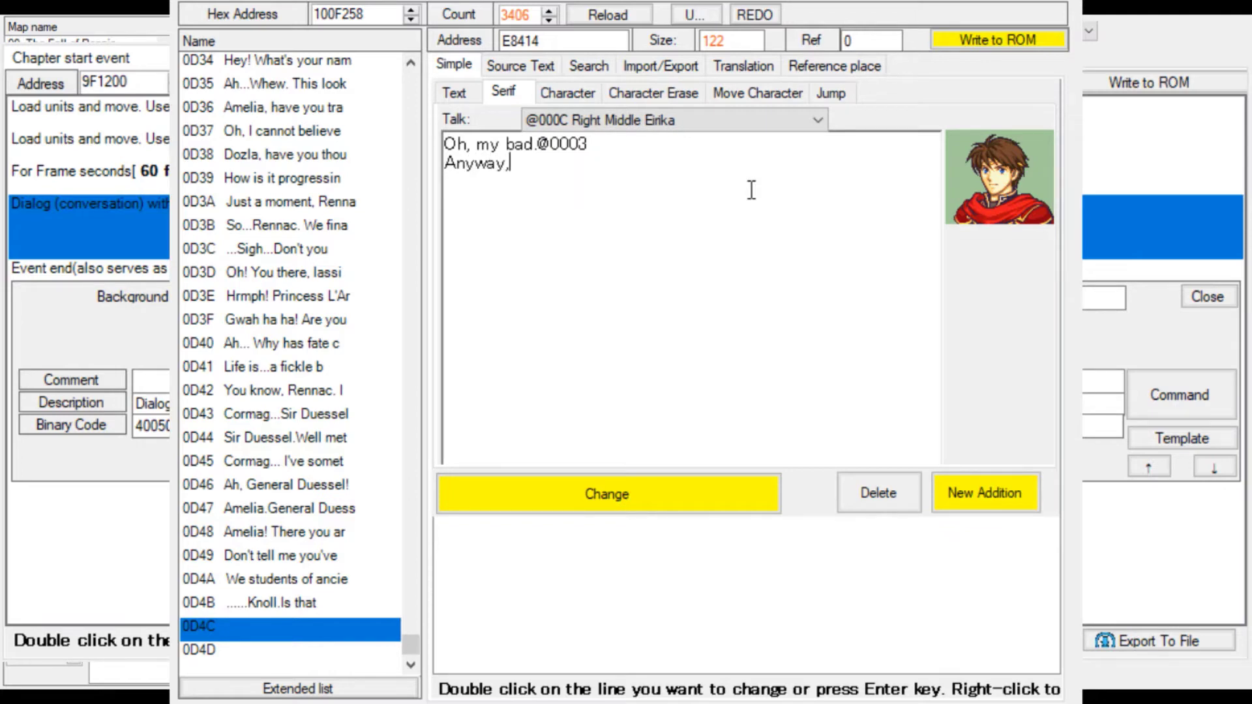
pyautogui.write(", let's go and dodgetank")
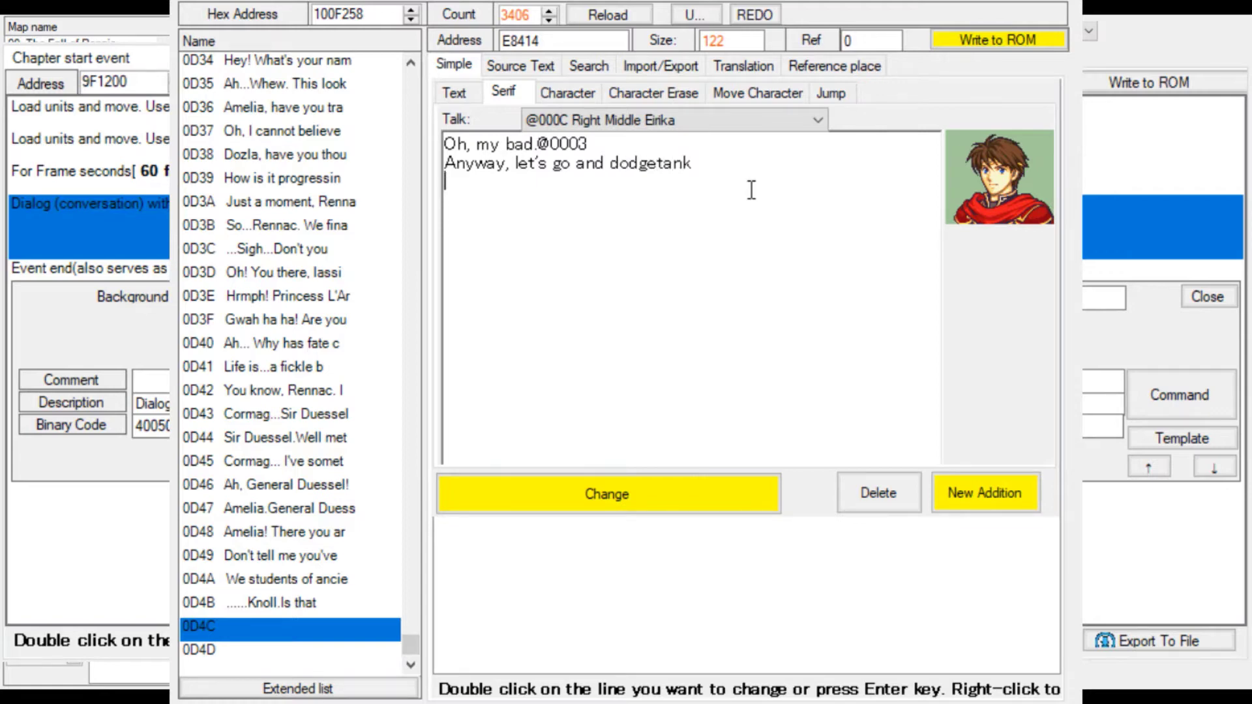
pyautogui.write('all of those ')
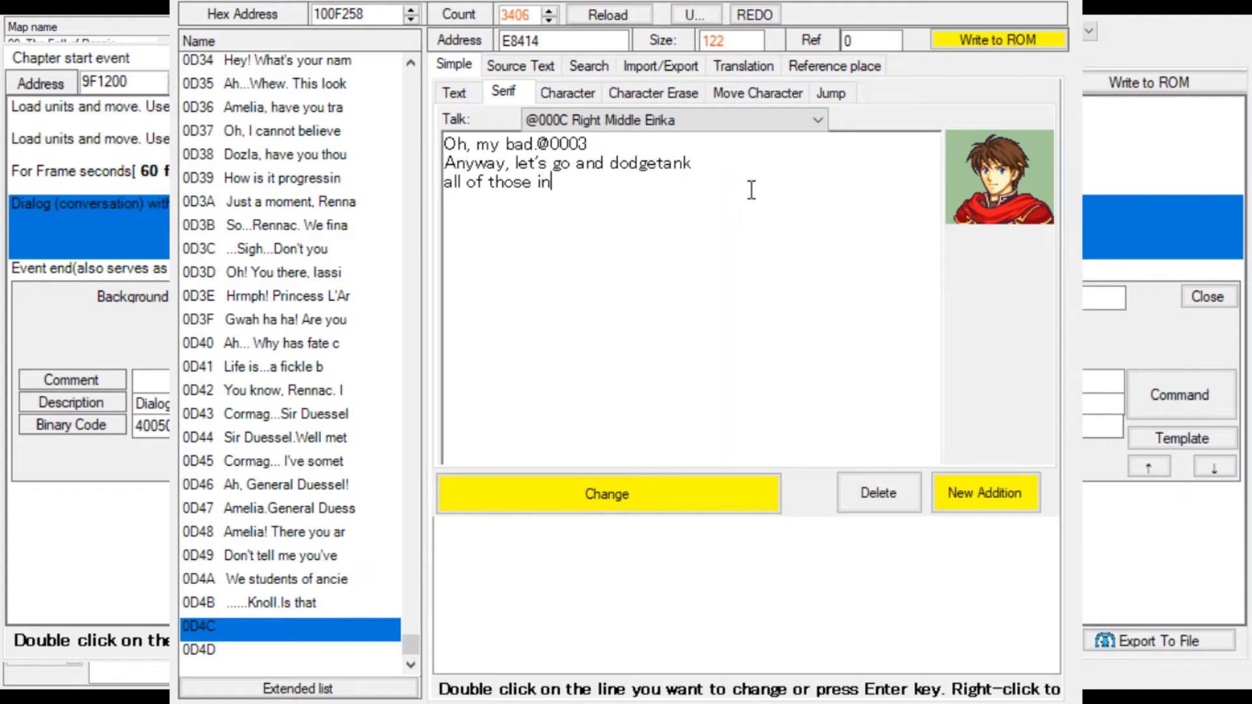
pyautogui.write('s')
pyautogui.press('BackSpace')
pyautogui.press('BackSpace')
pyautogui.write('tupid dumdums')
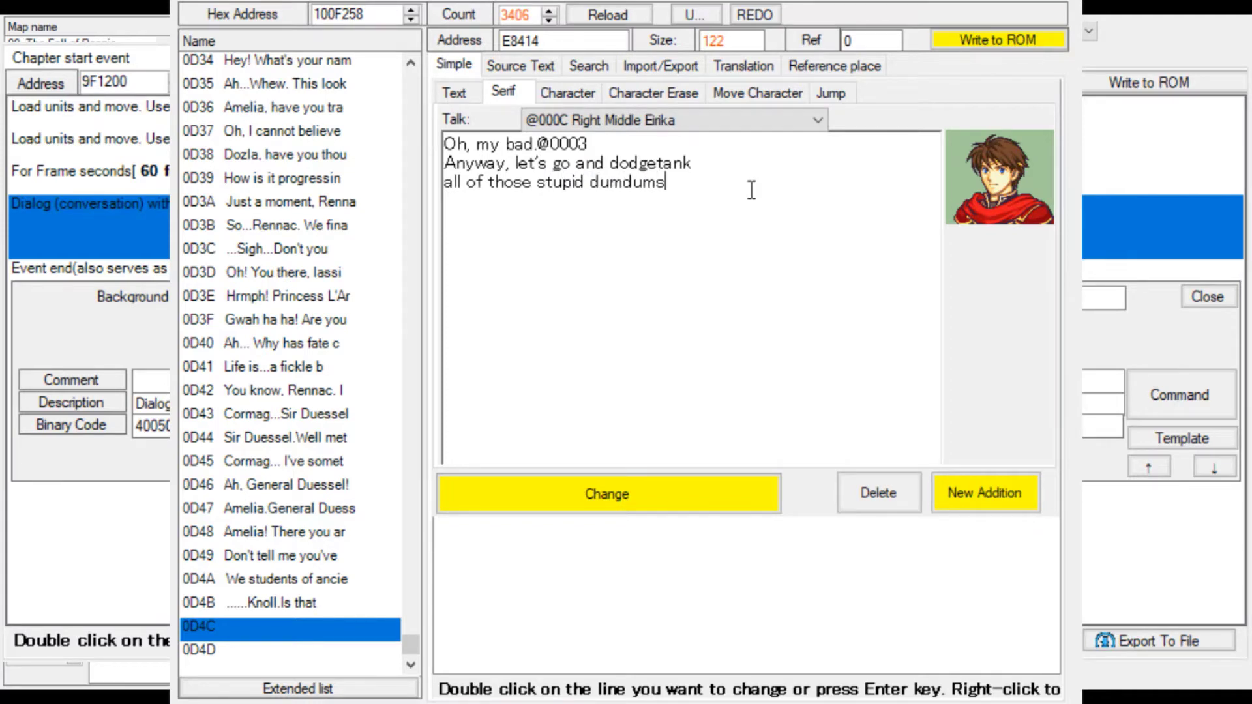
pyautogui.write('.@000')
pyautogui.write('@001F')
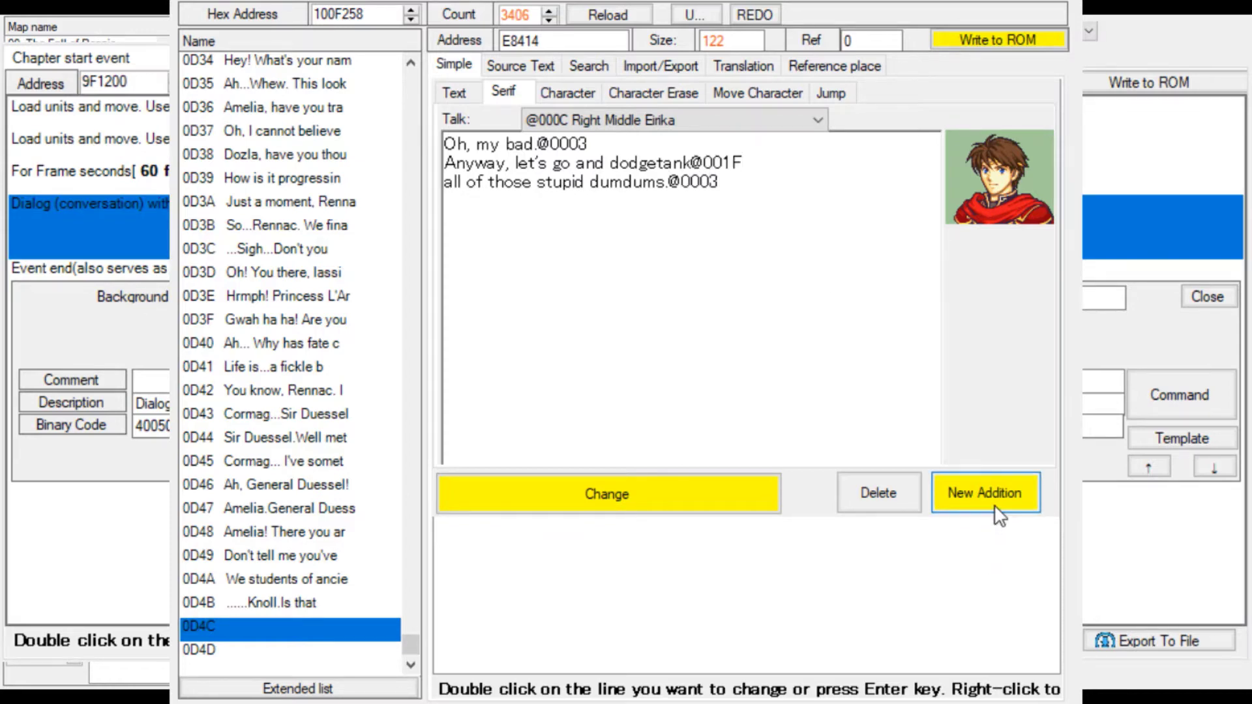
pyautogui.click(995, 509)
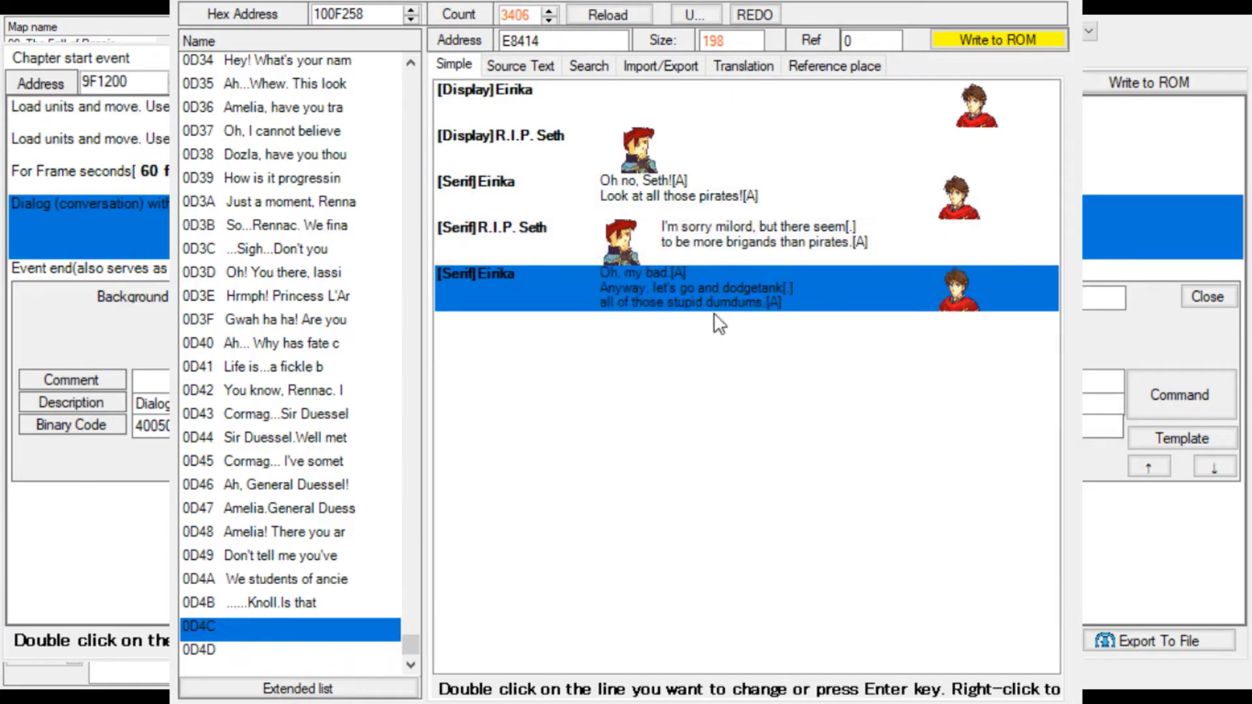
# Write text entry 0D4C to the ROM and save it as the conversation text of the background dialog command.
pyautogui.click(1011, 38)
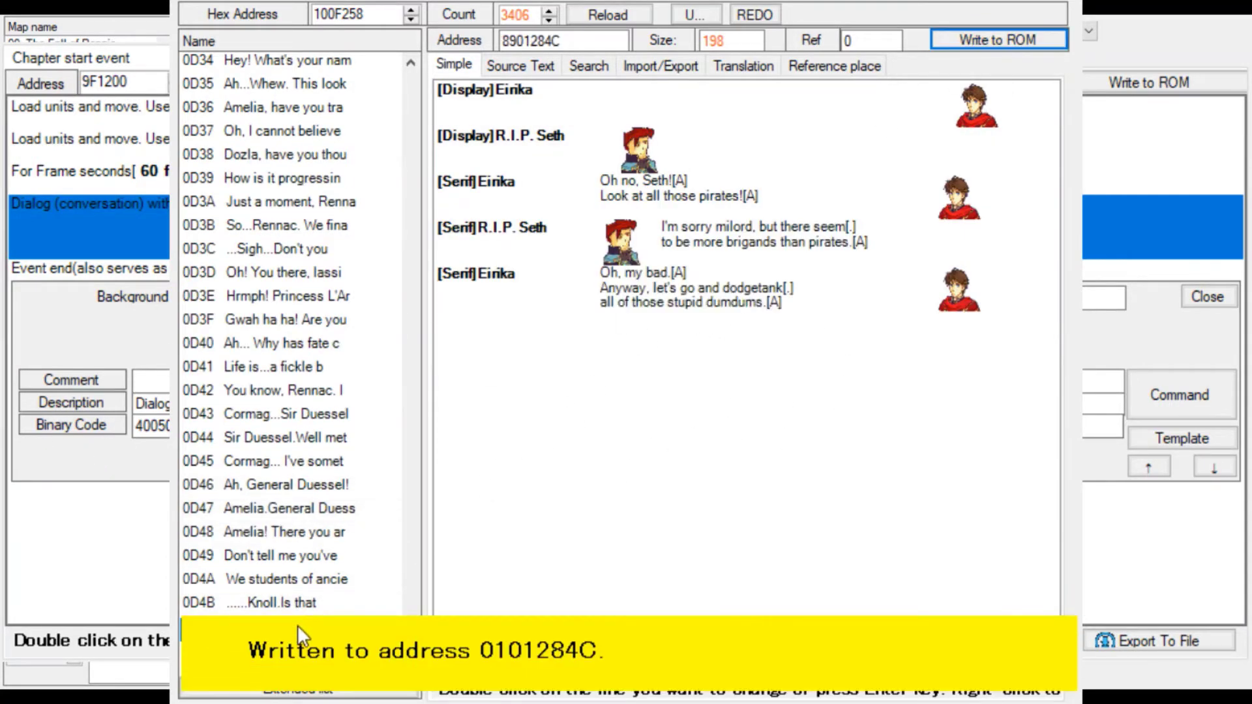
pyautogui.doubleClick(295, 627)
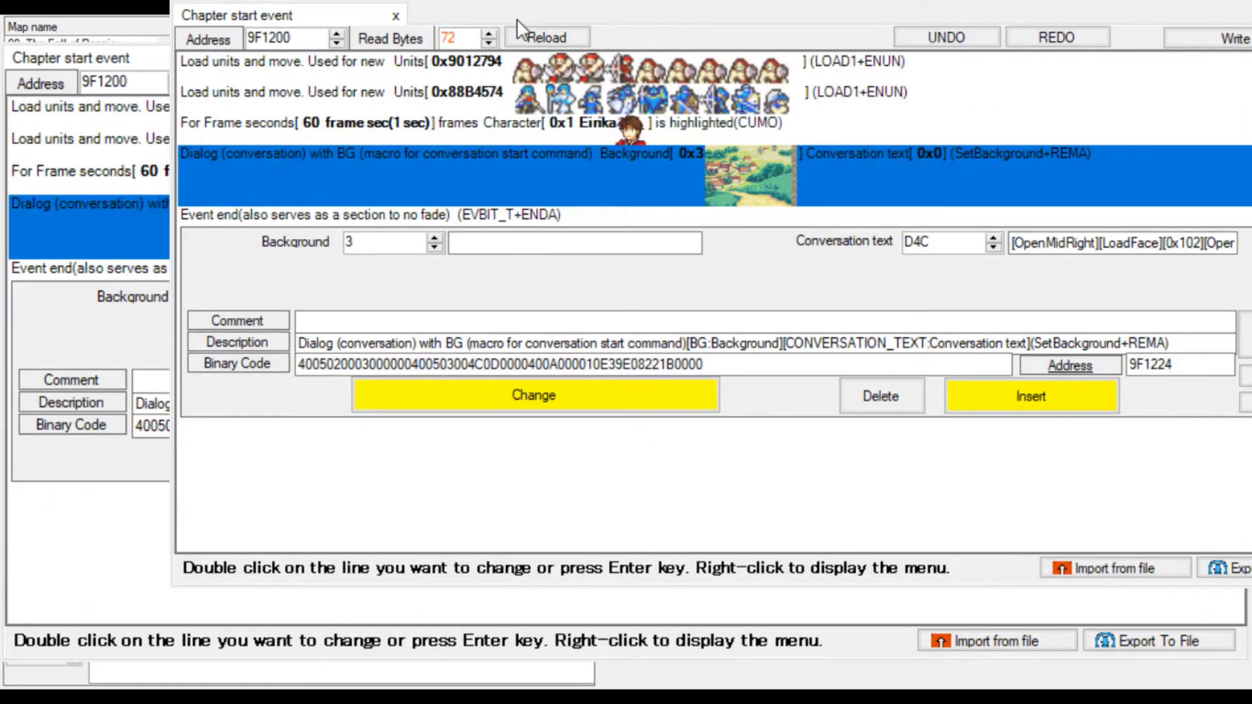
pyautogui.click(656, 395)
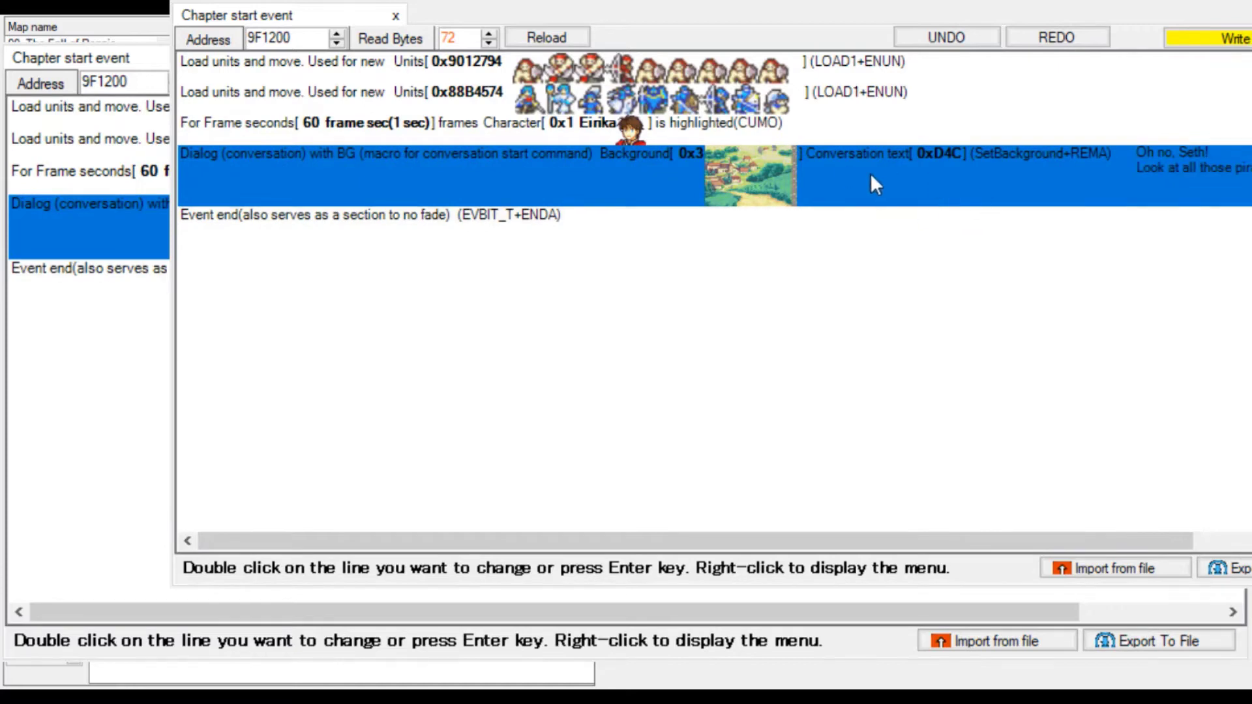
pyautogui.hotkey('ctrl', 's')
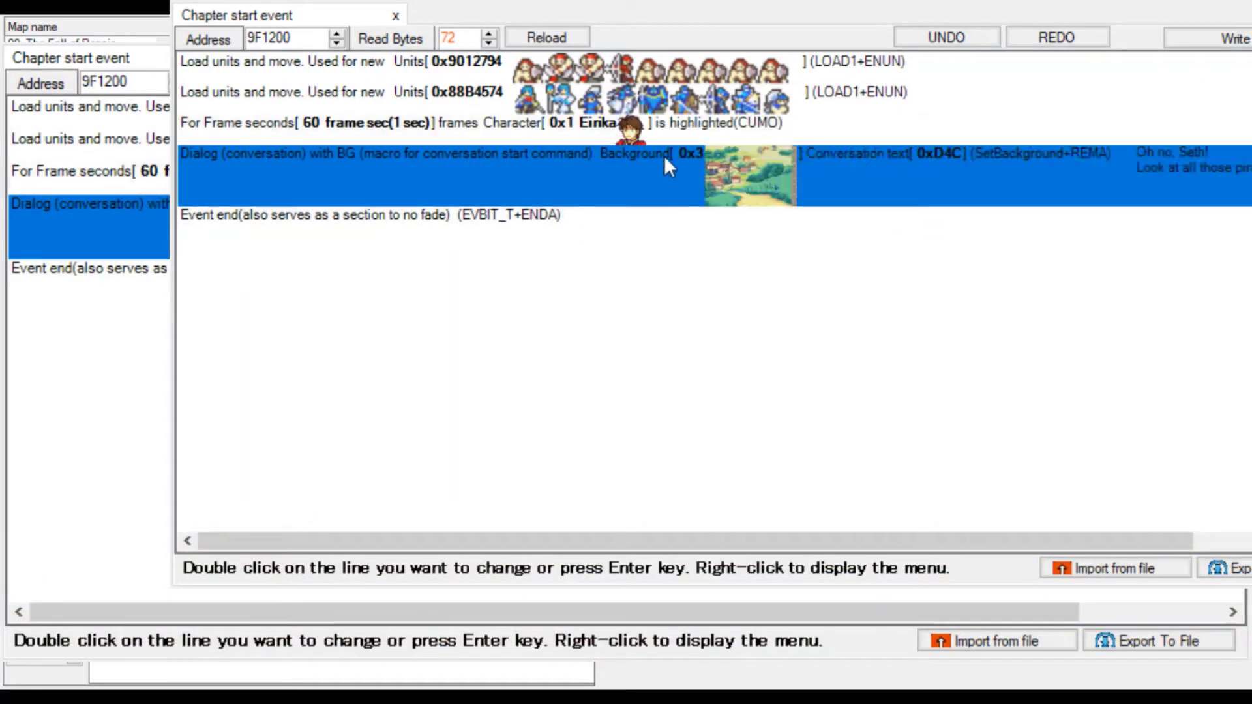
# Insert an instantaneous camera move (CAM1) to character 1 Eirika ahead of the Eirika highlight command and write the event to the ROM.
pyautogui.click(521, 133)
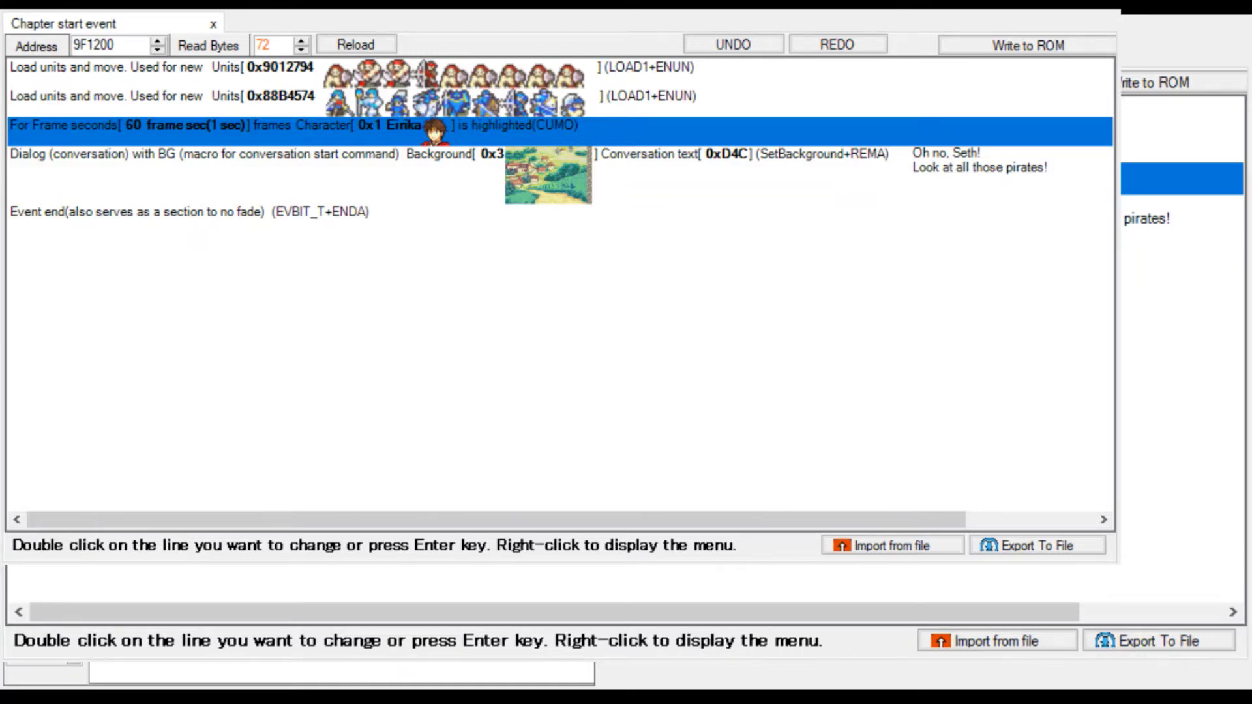
pyautogui.doubleClick(507, 135)
pyautogui.click(1067, 274)
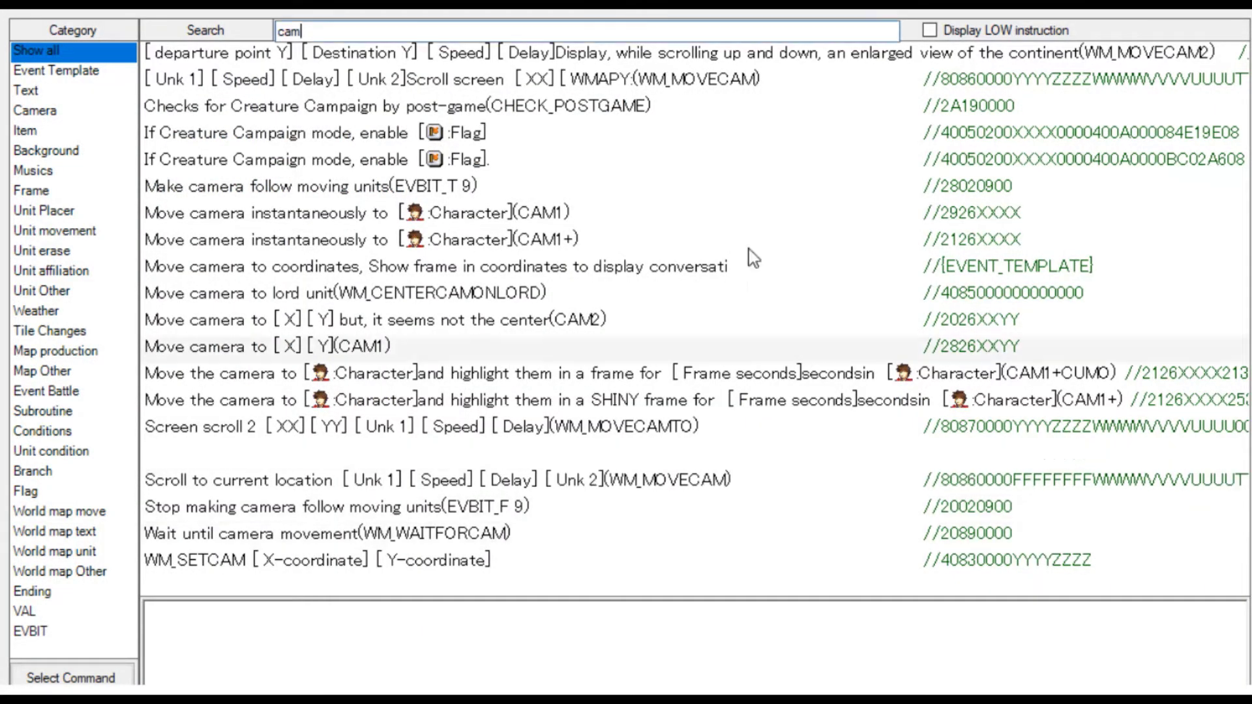
pyautogui.click(324, 31)
pyautogui.write('era')
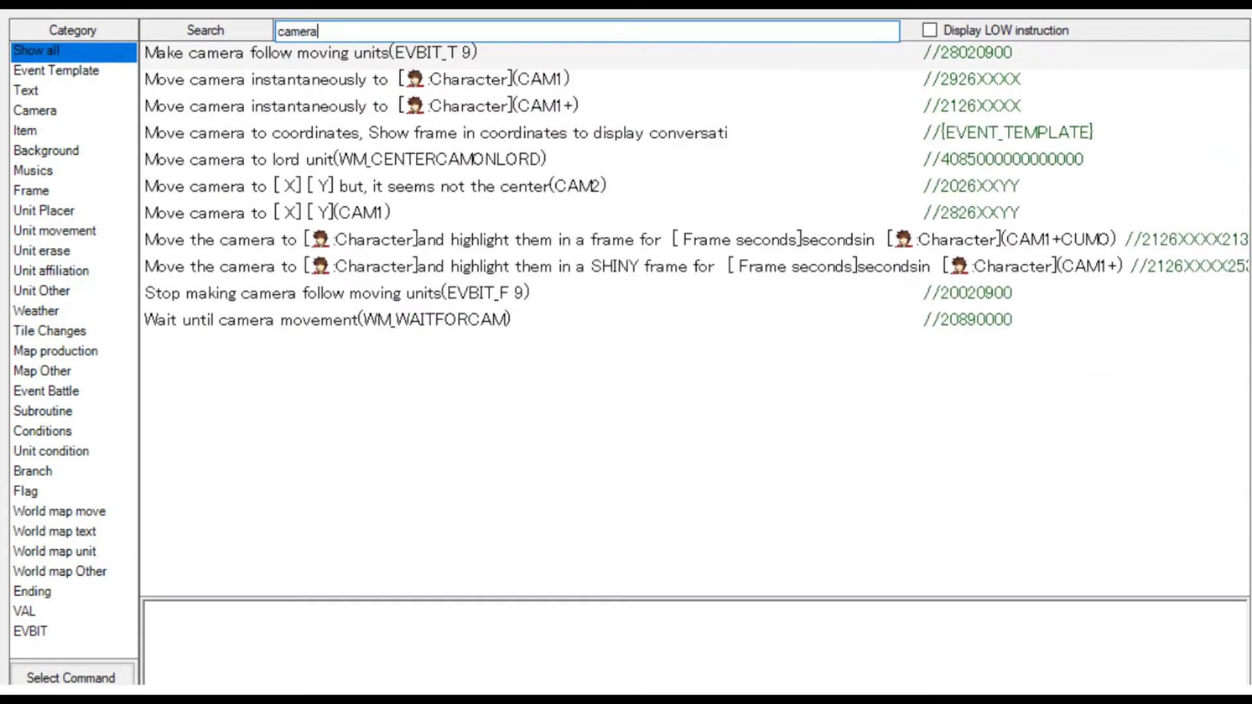
pyautogui.doubleClick(430, 79)
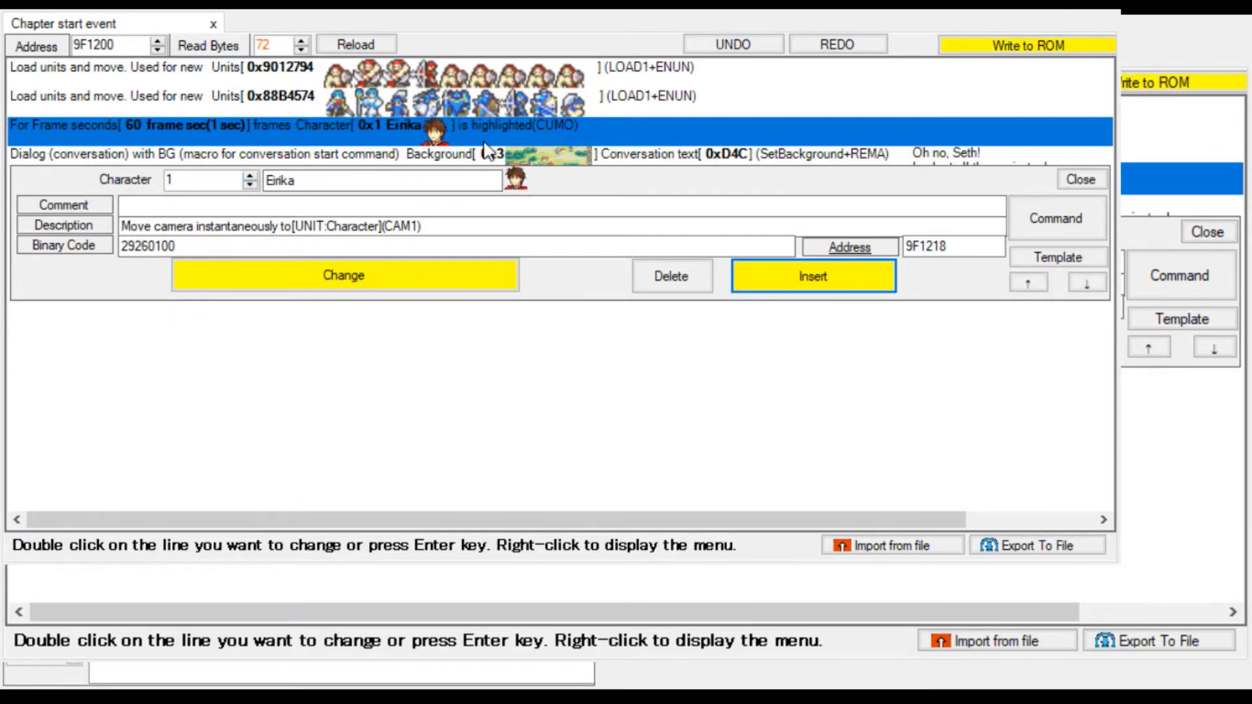
pyautogui.press('Return')
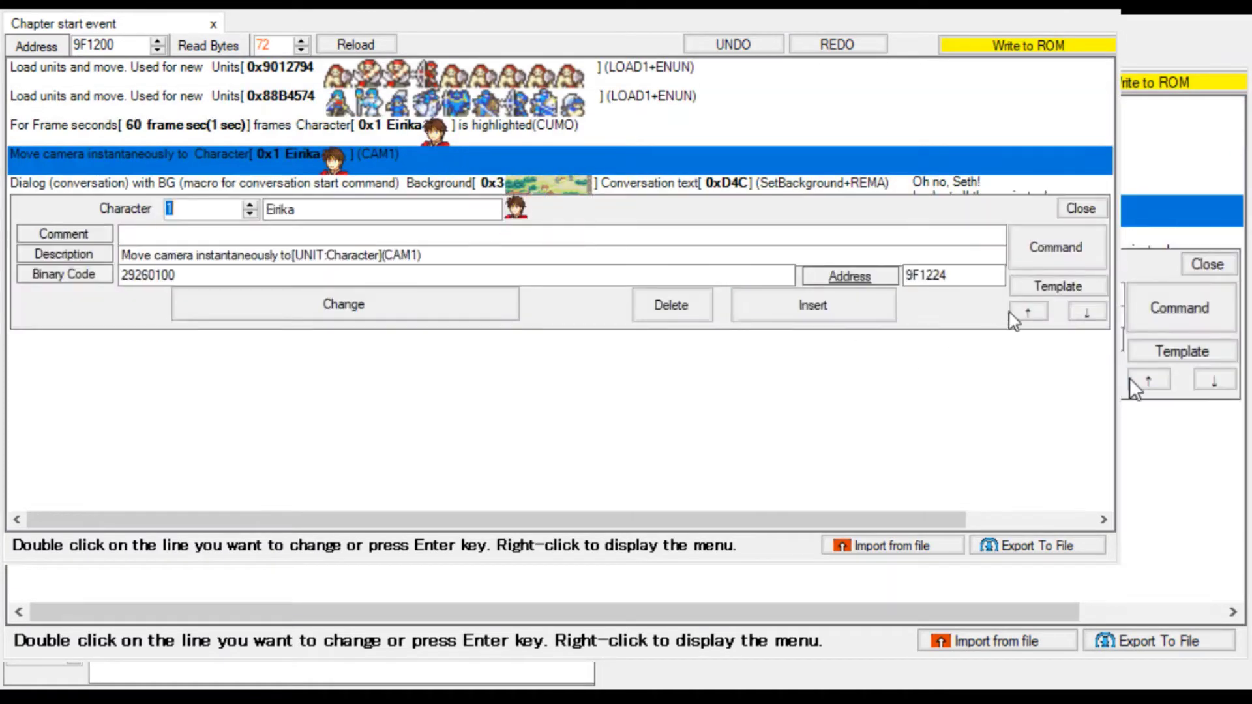
pyautogui.click(1011, 313)
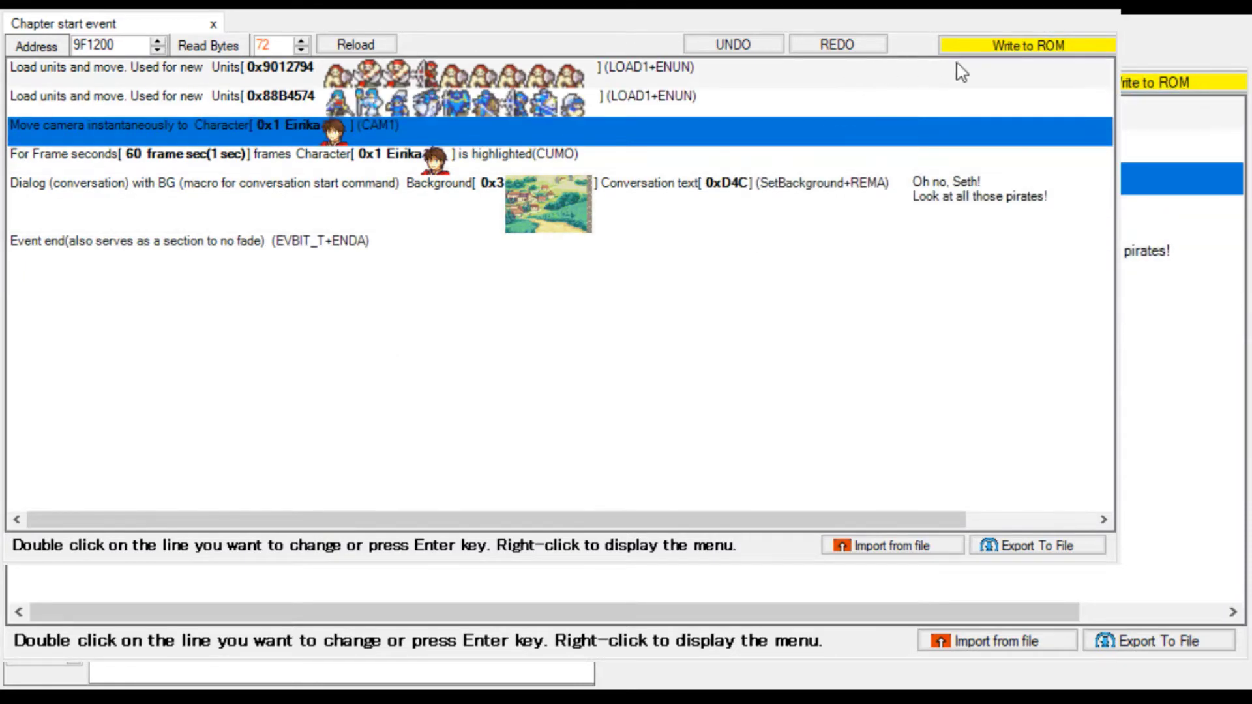
pyautogui.click(986, 47)
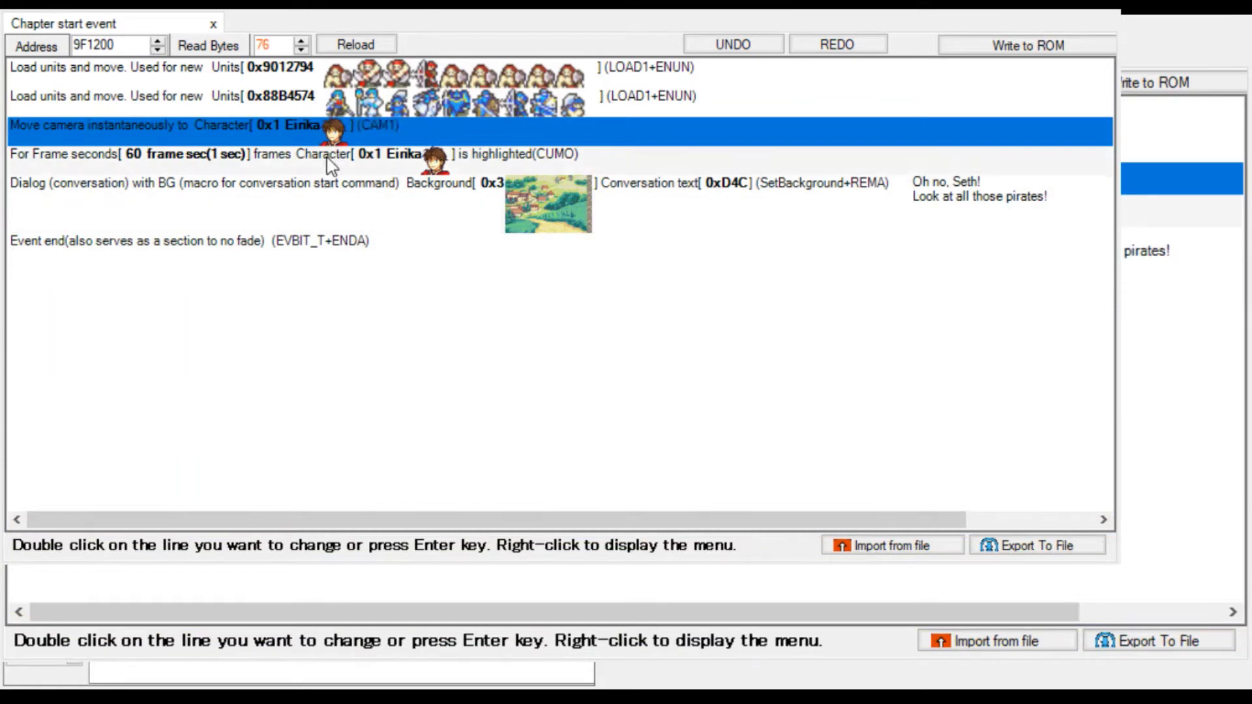
# Paste a copy of the CAM1 camera command before the event end and set its character to 48 Batta.
pyautogui.click(327, 243)
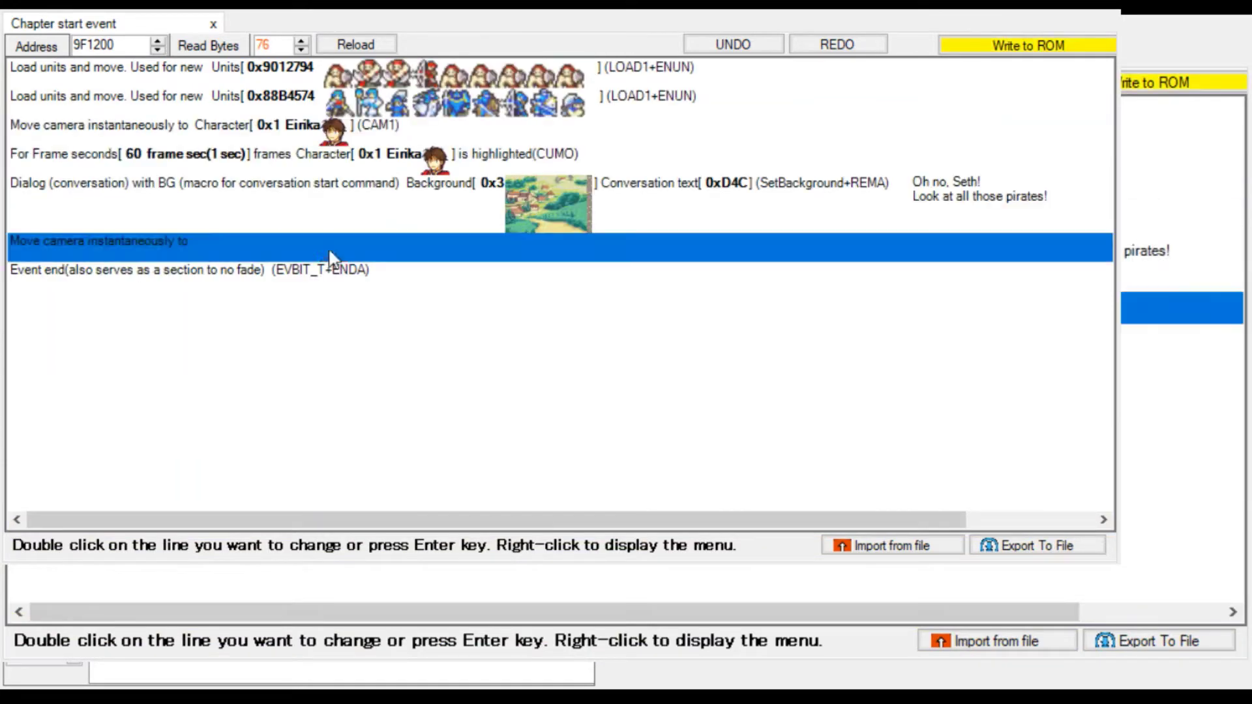
pyautogui.doubleClick(324, 240)
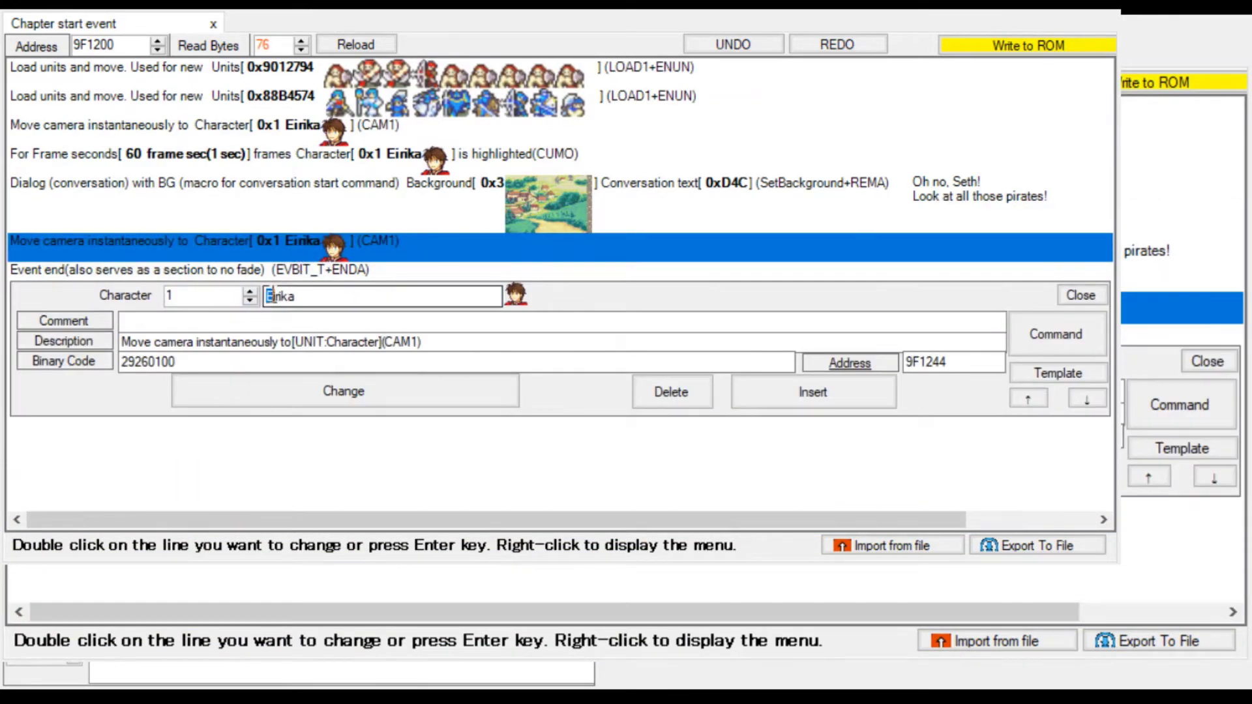
pyautogui.doubleClick(273, 296)
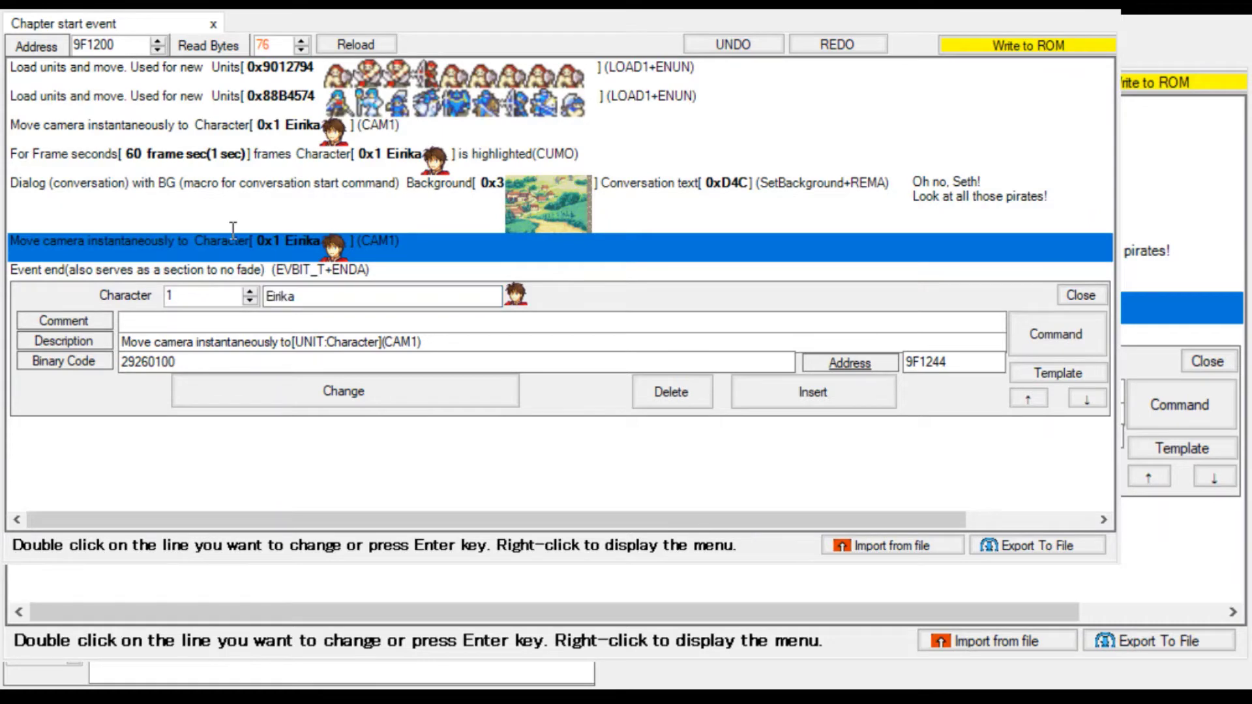
pyautogui.doubleClick(62, 71)
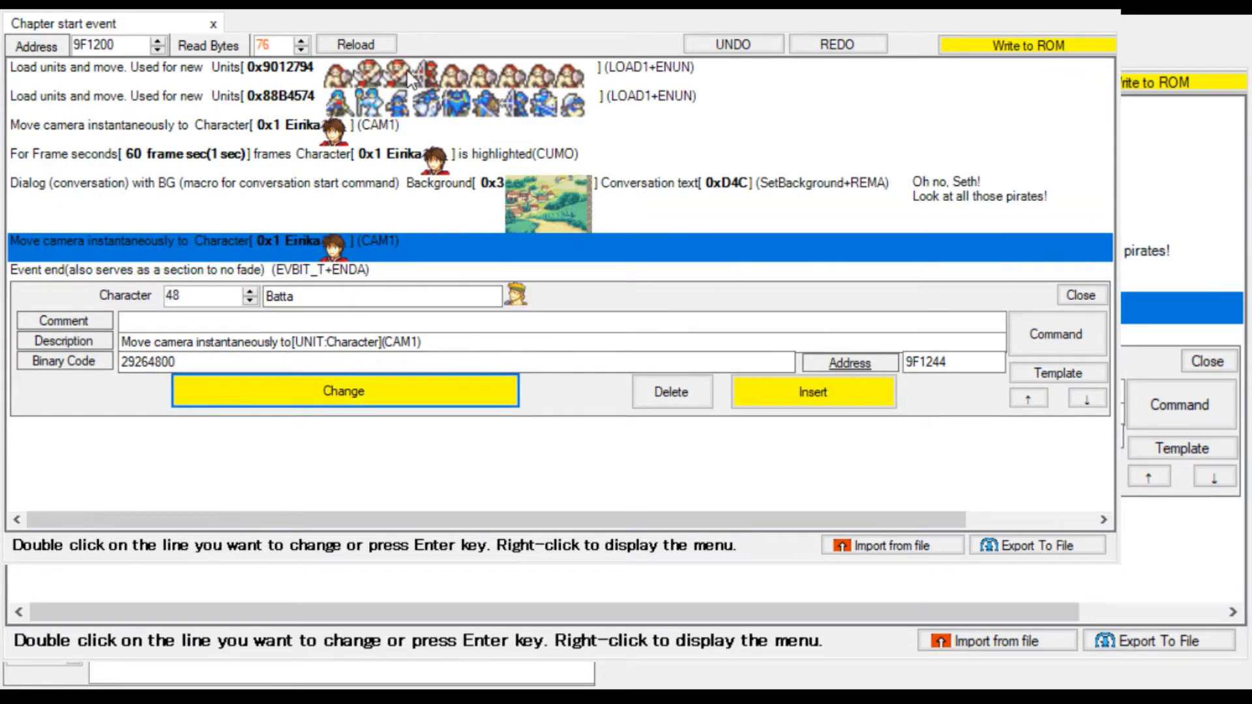
pyautogui.press('Return')
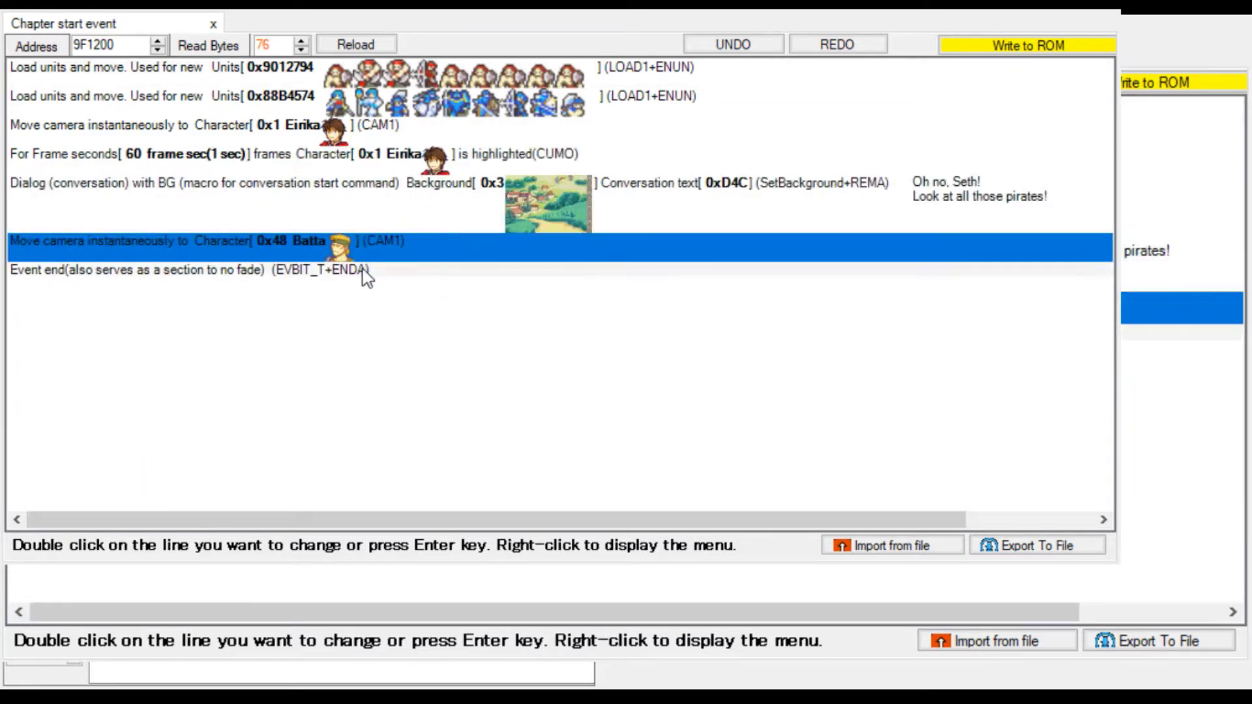
# Copy the Eirika highlight command to just before the event end, set its character to 48 Batta, and write the event to the ROM.
pyautogui.click(363, 271)
pyautogui.click(431, 165)
pyautogui.hotkey('ctrl', 'c')
pyautogui.click(318, 270)
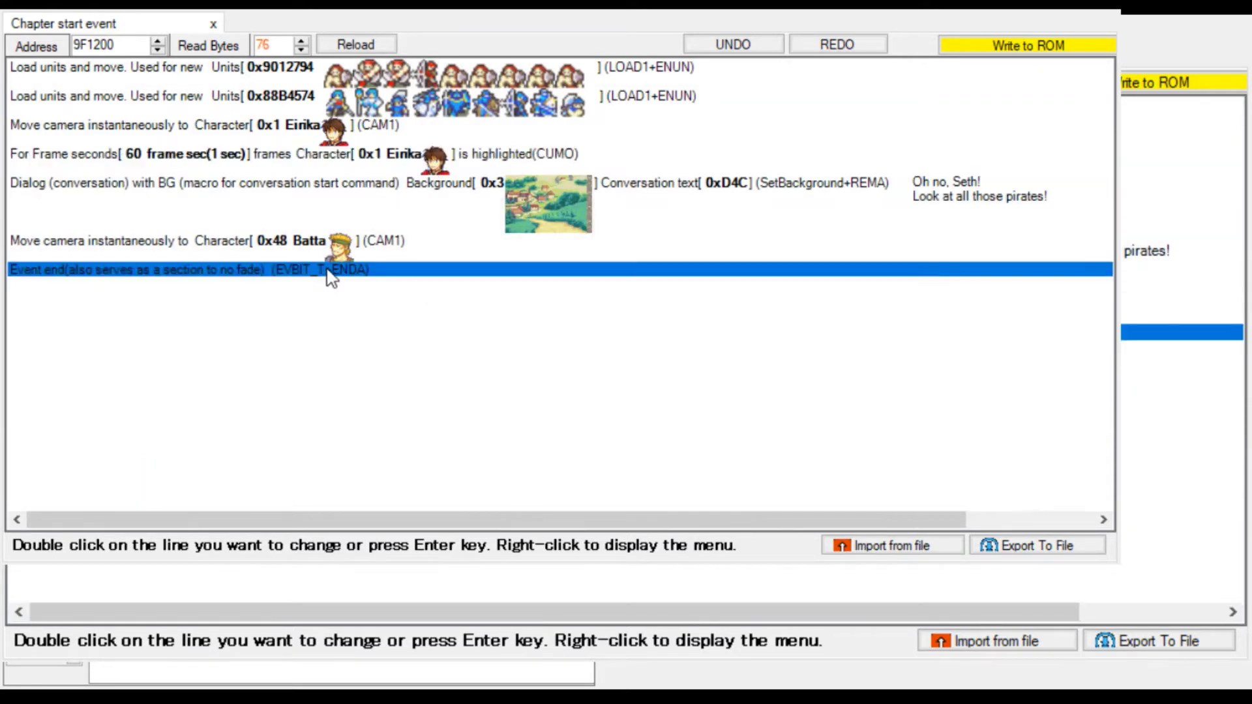
pyautogui.hotkey('ctrl', 'v')
pyautogui.doubleClick(294, 265)
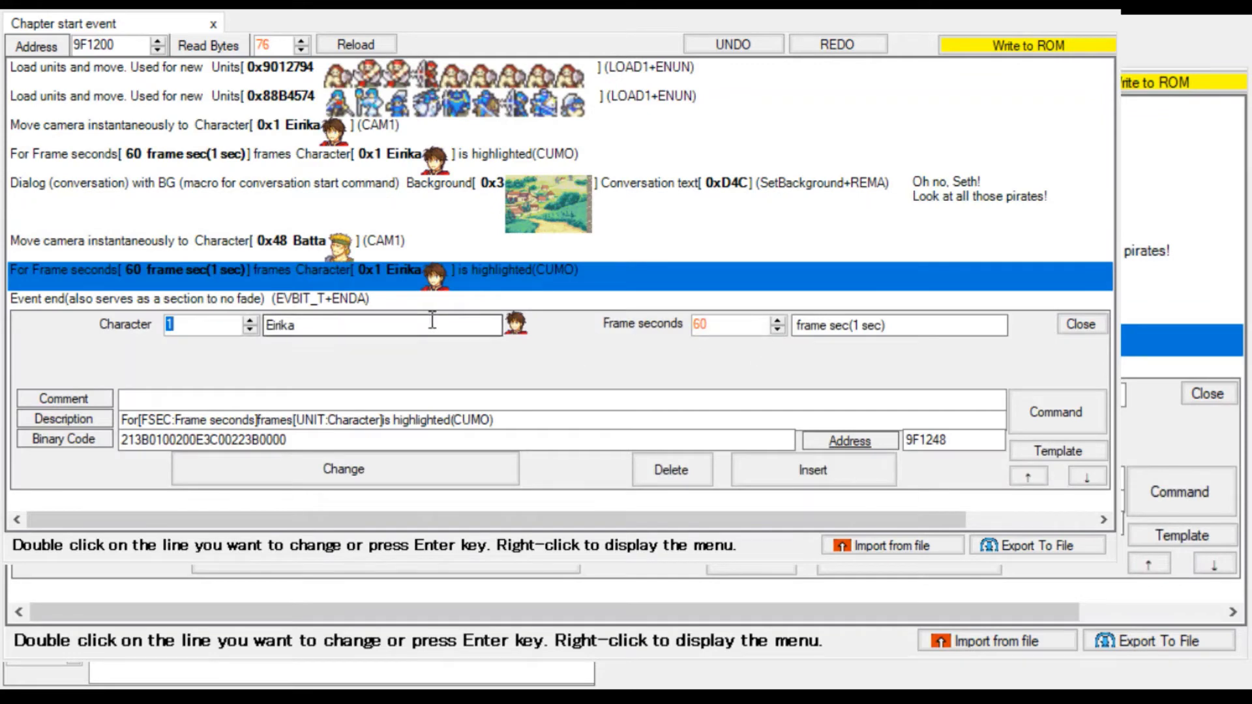
pyautogui.write('4B')
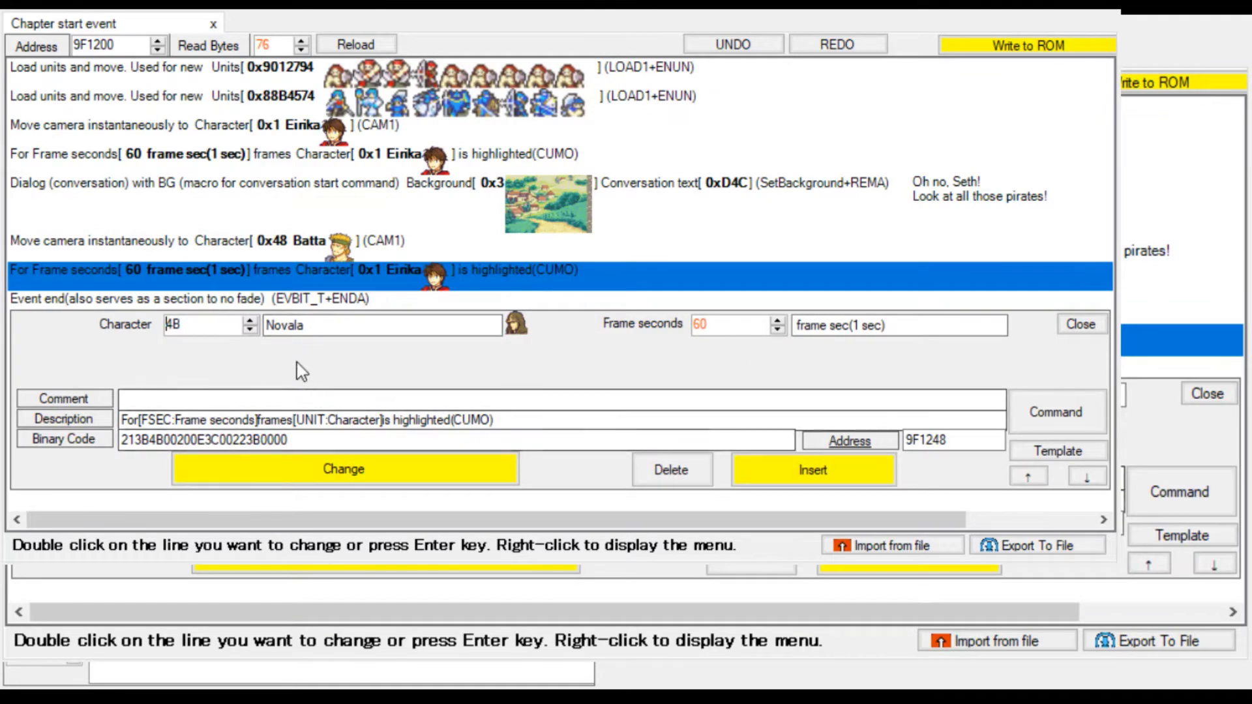
pyautogui.press('BackSpace')
pyautogui.write('8')
pyautogui.click(319, 468)
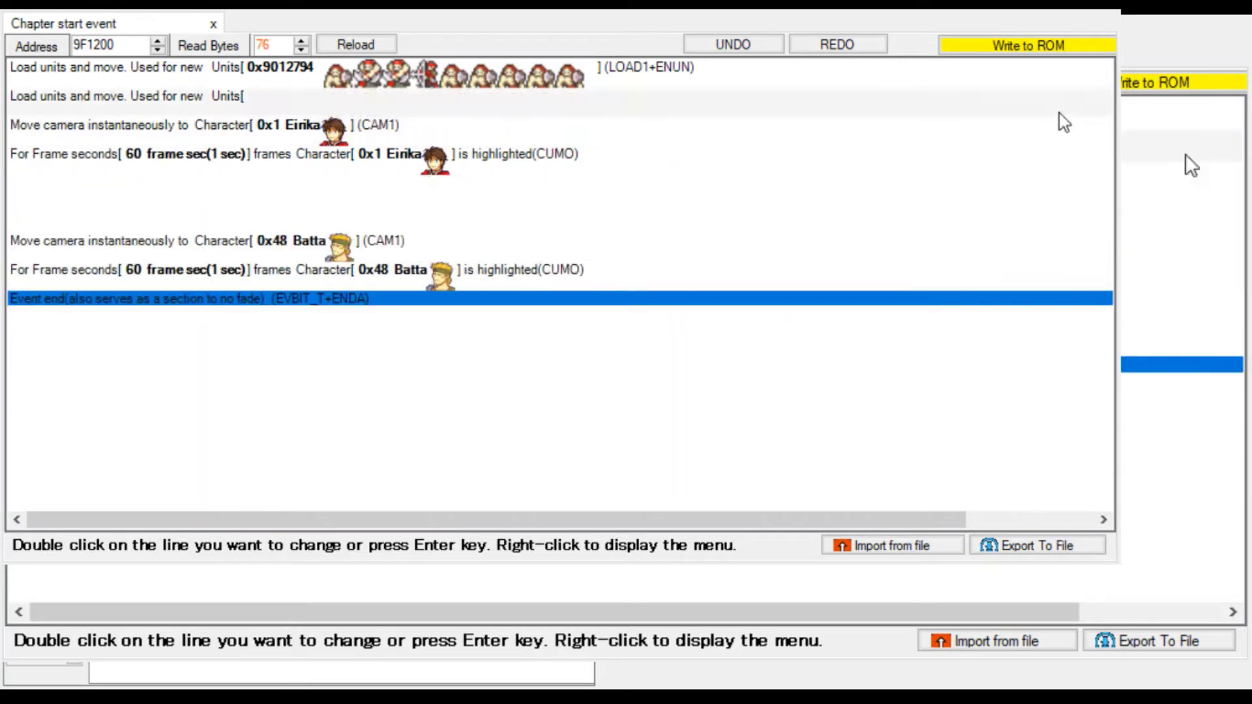
pyautogui.click(1036, 62)
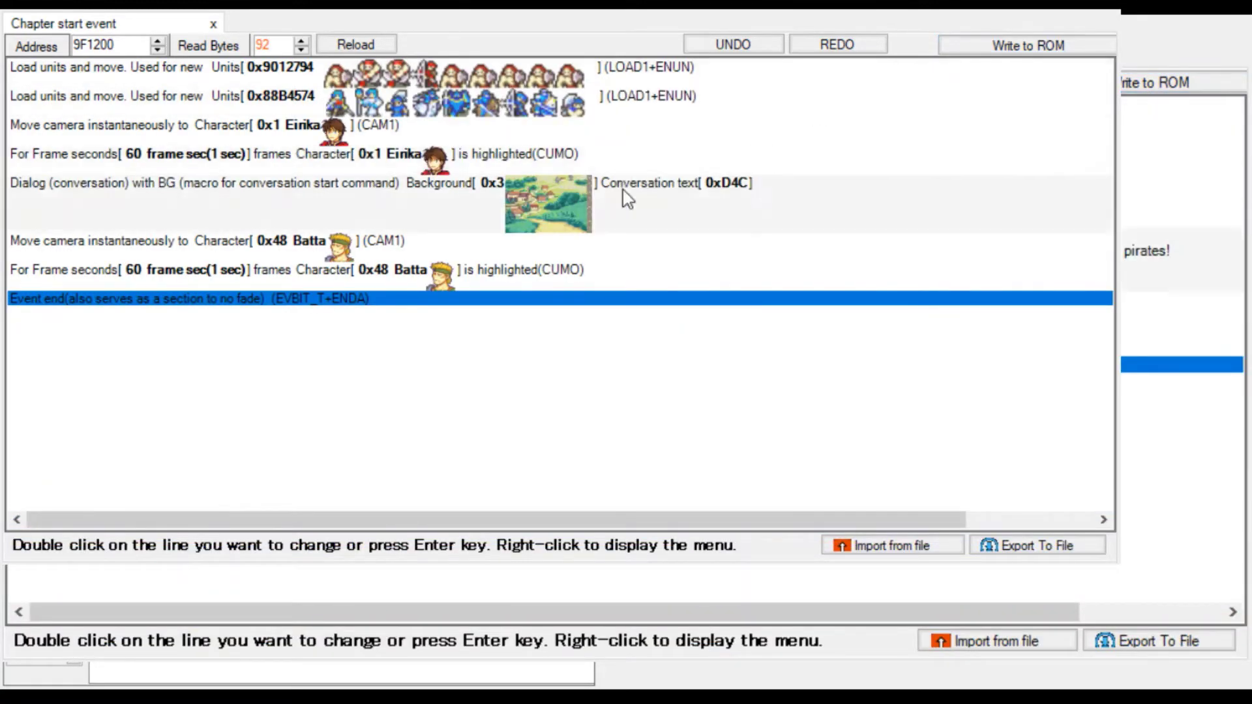
# Duplicate the background dialog command just before the event end and open the copy for editing.
pyautogui.click(623, 189)
pyautogui.click(323, 300)
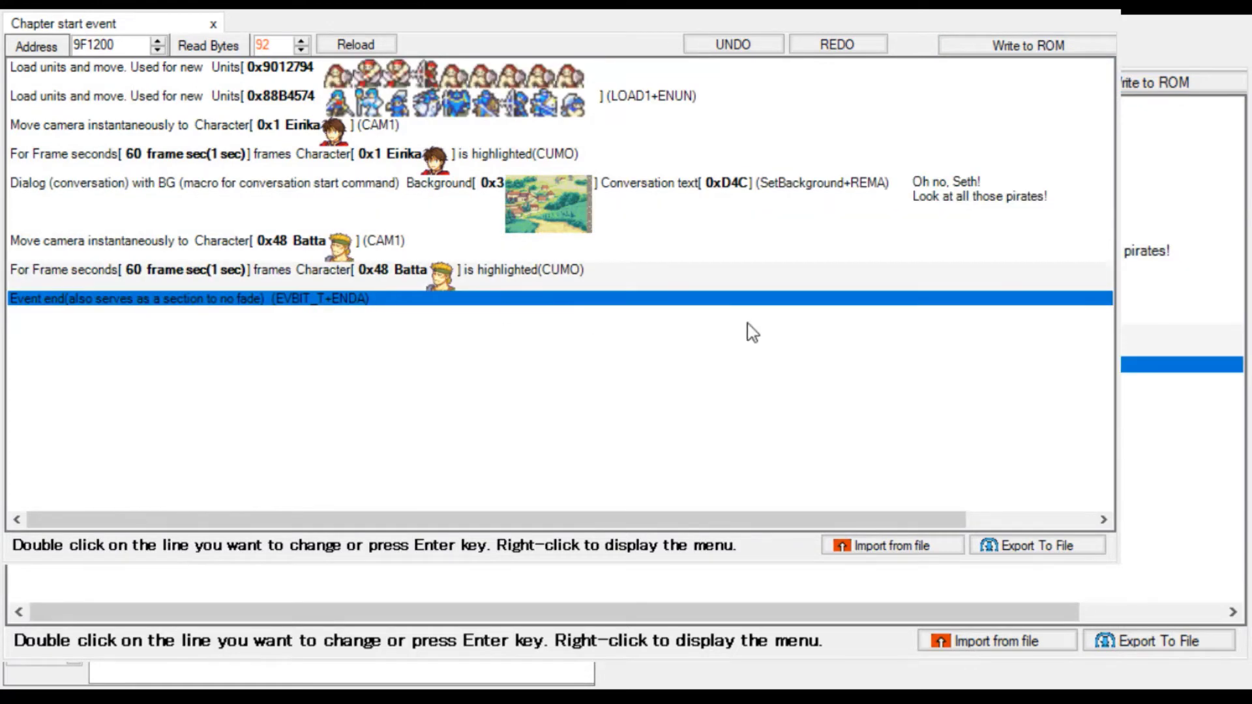
pyautogui.hotkey('ctrl', 'v')
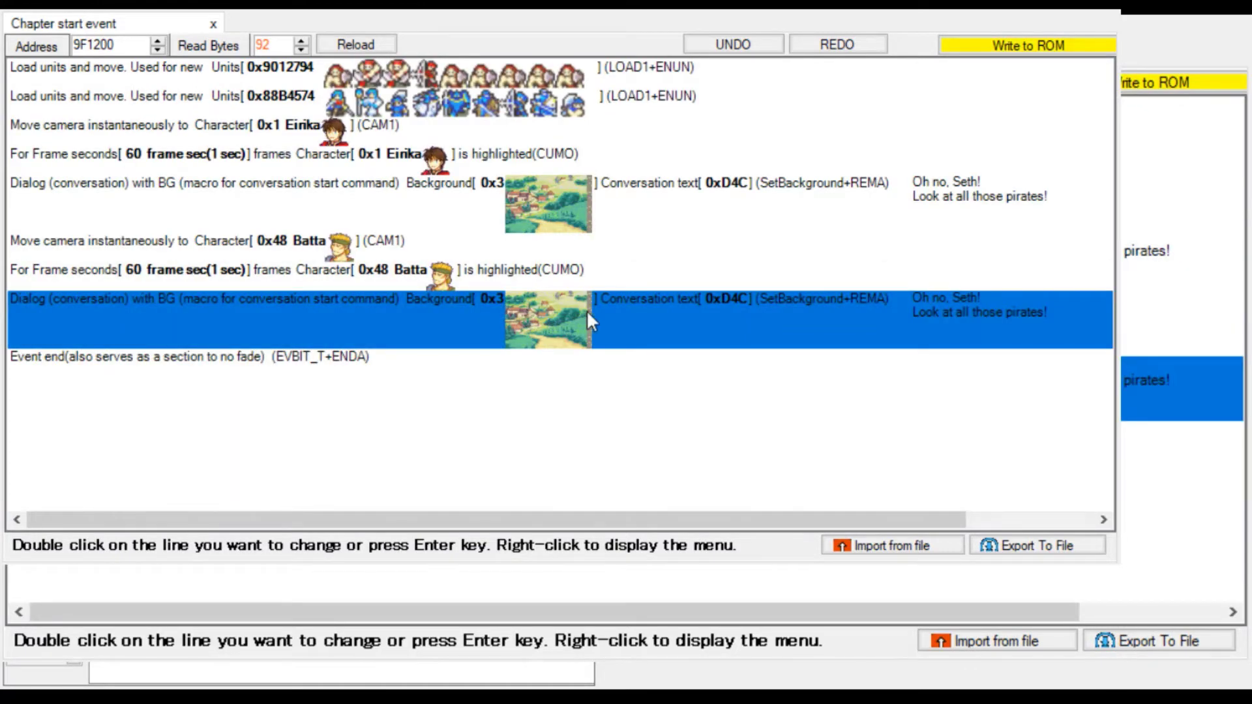
pyautogui.doubleClick(585, 311)
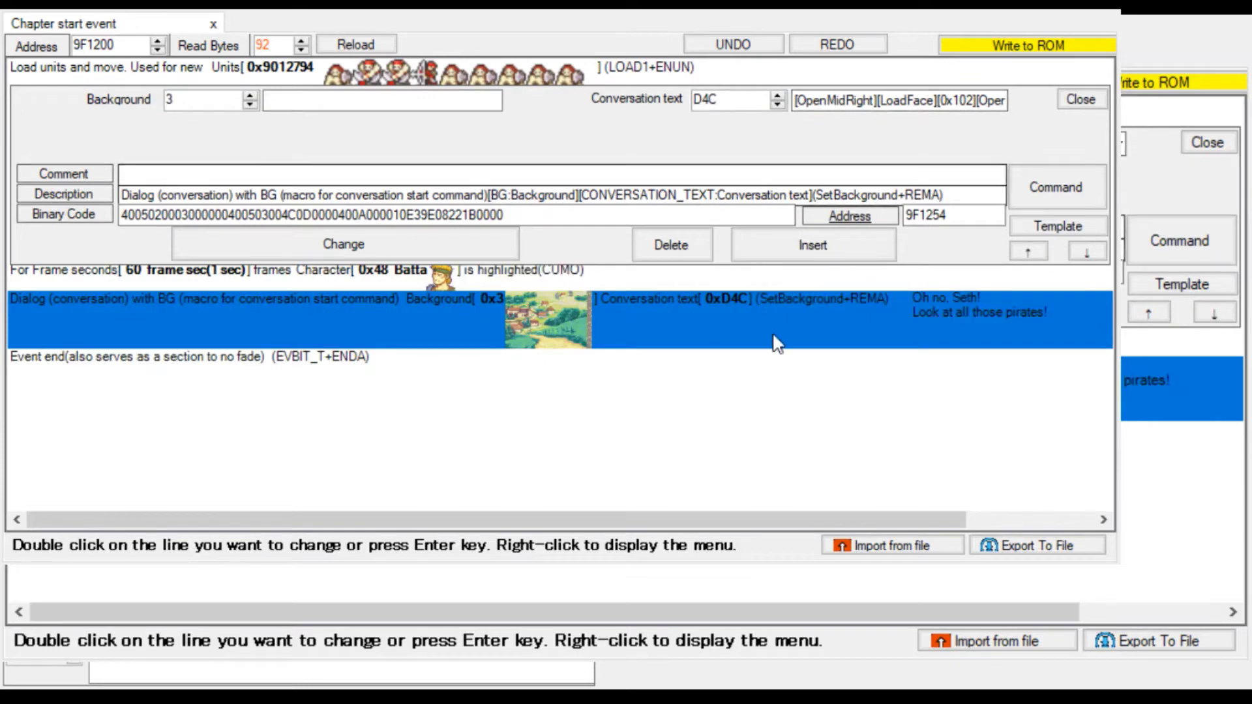
# Switch the duplicated dialog's command to "Dialog (conversation) (macro for conversation start command)" without a background, found by searching "conversation".
pyautogui.click(1080, 99)
pyautogui.doubleClick(978, 326)
pyautogui.click(1055, 189)
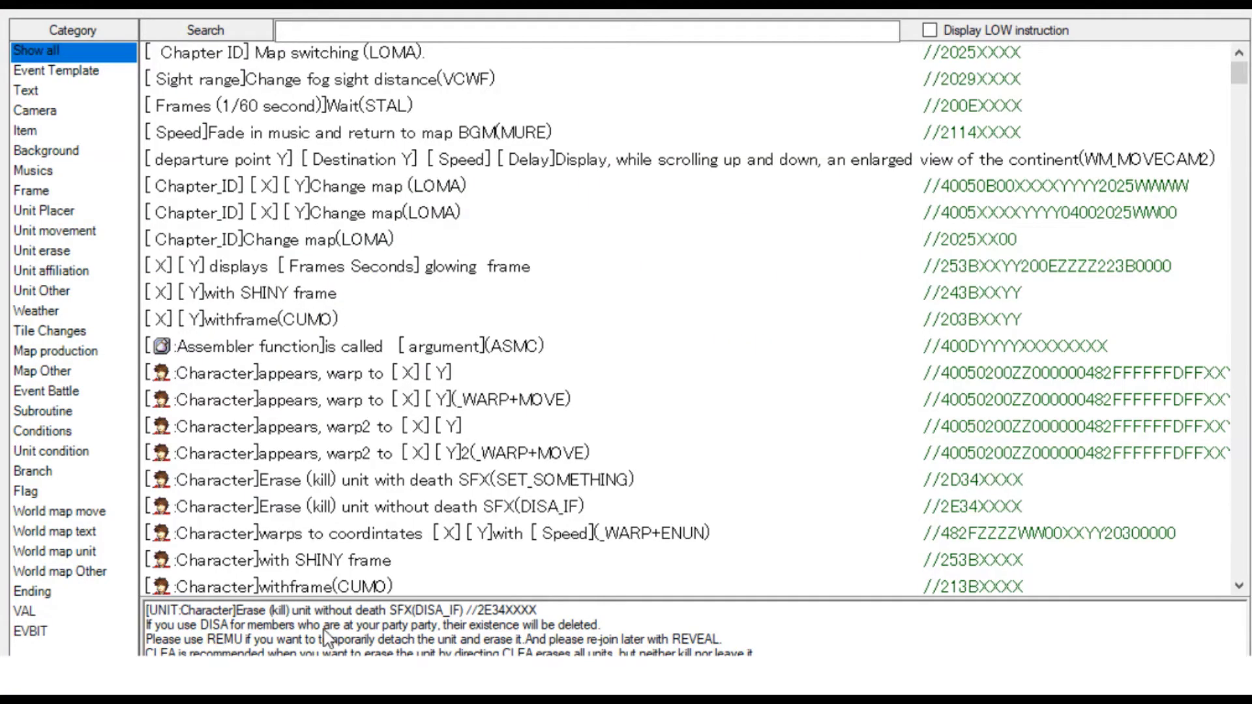
pyautogui.click(342, 28)
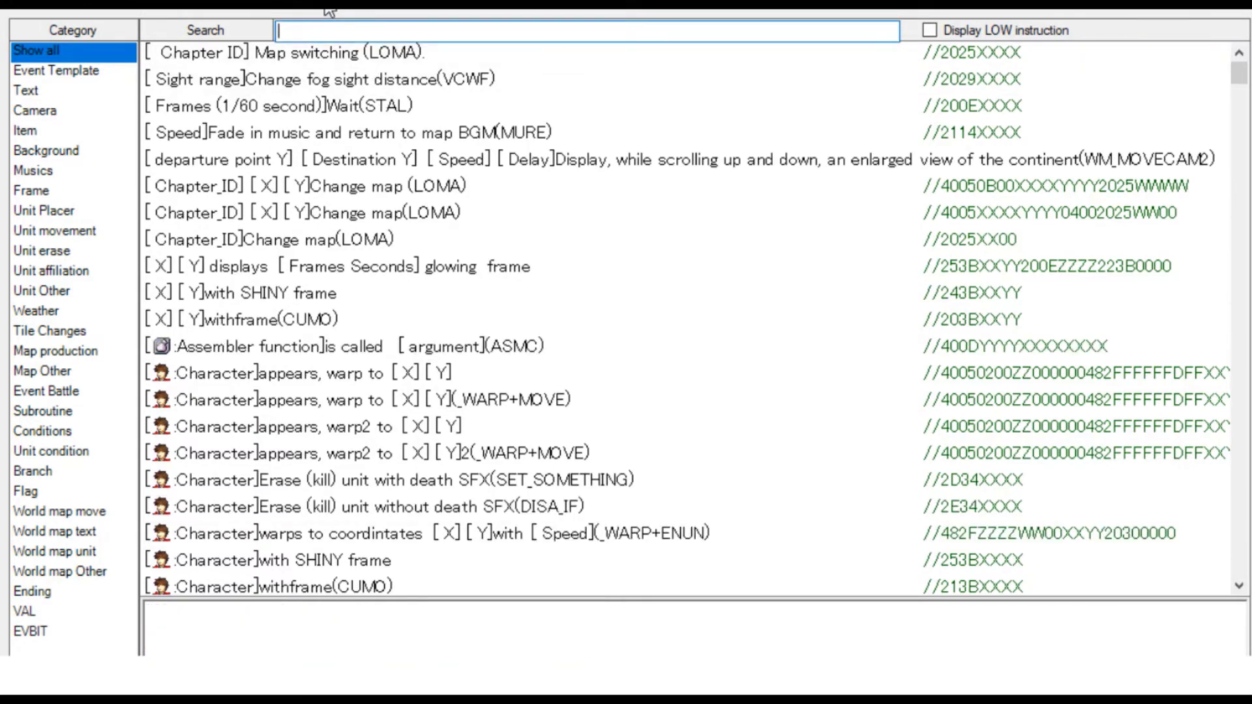
pyautogui.write('conver')
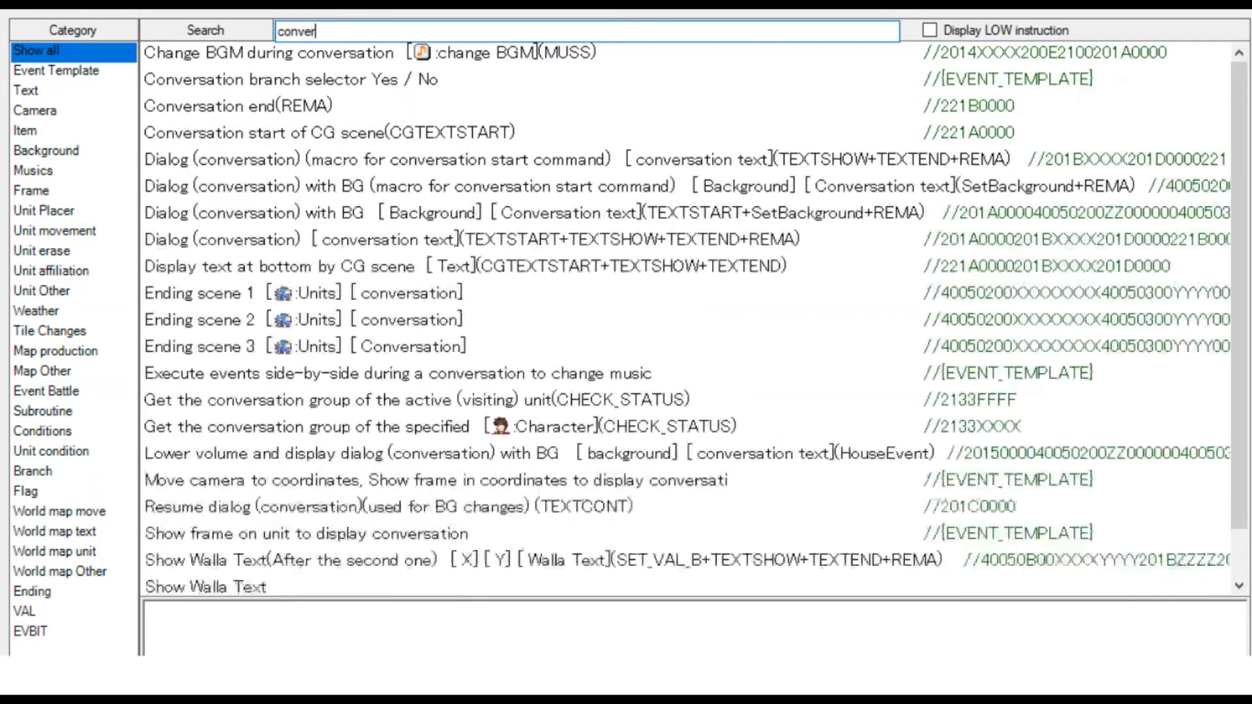
pyautogui.write('sation')
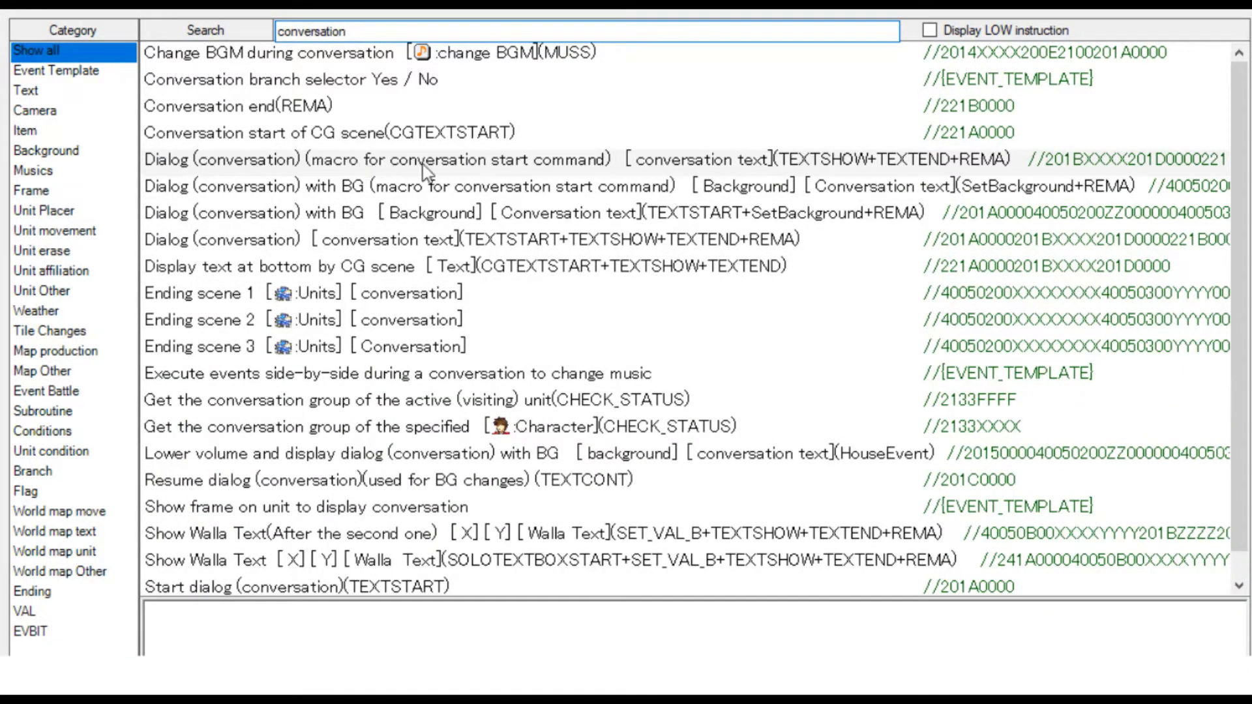
pyautogui.doubleClick(544, 162)
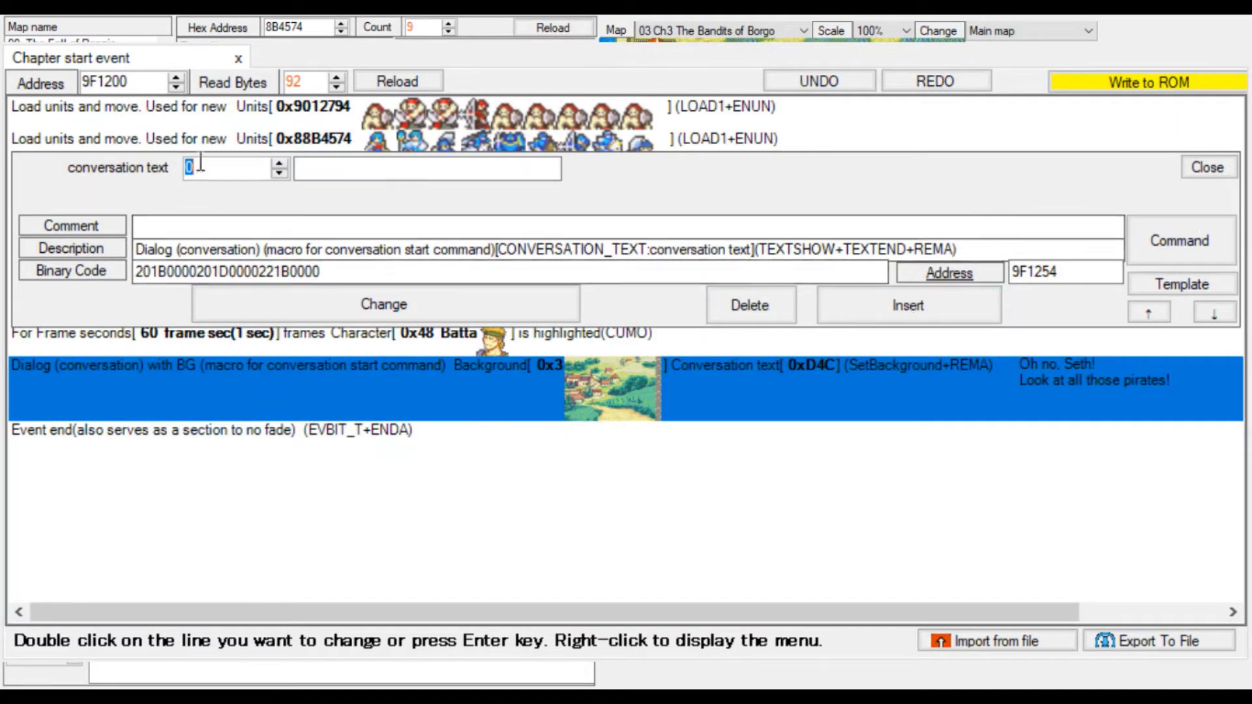
# Set the new dialog's conversation text to D4D and open that text entry in the text editor.
pyautogui.write('d4')
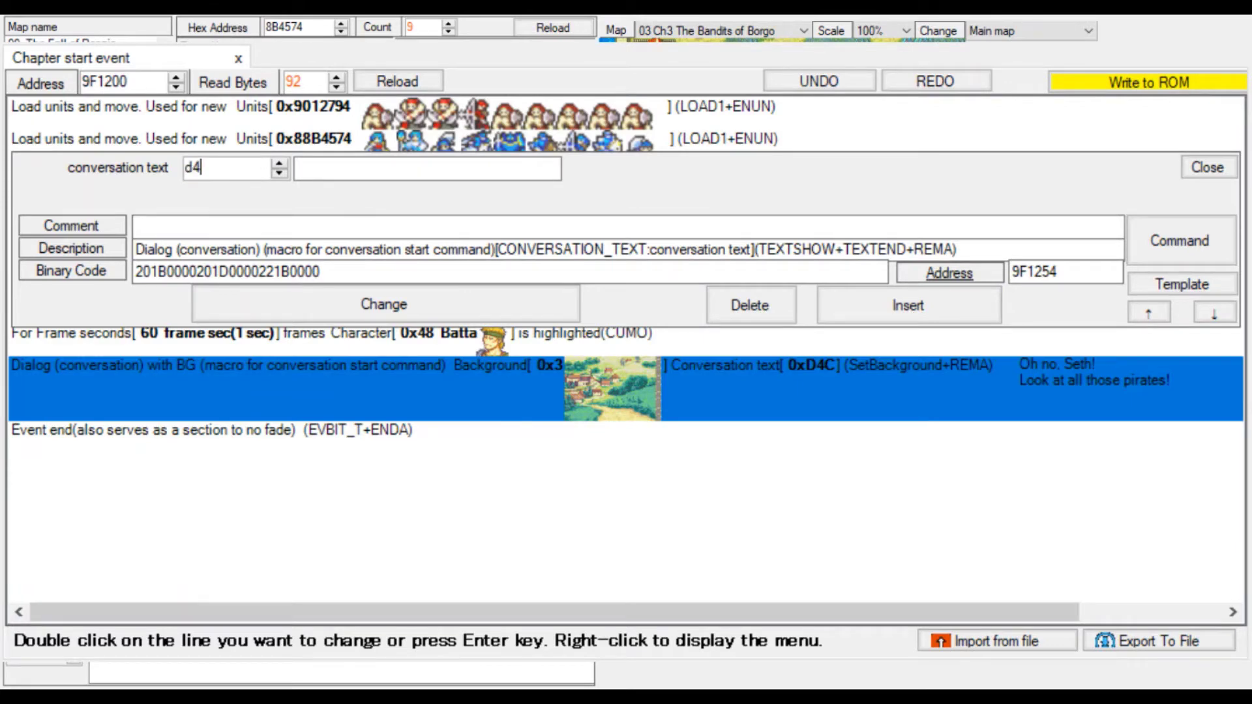
pyautogui.write('d')
pyautogui.click(362, 170)
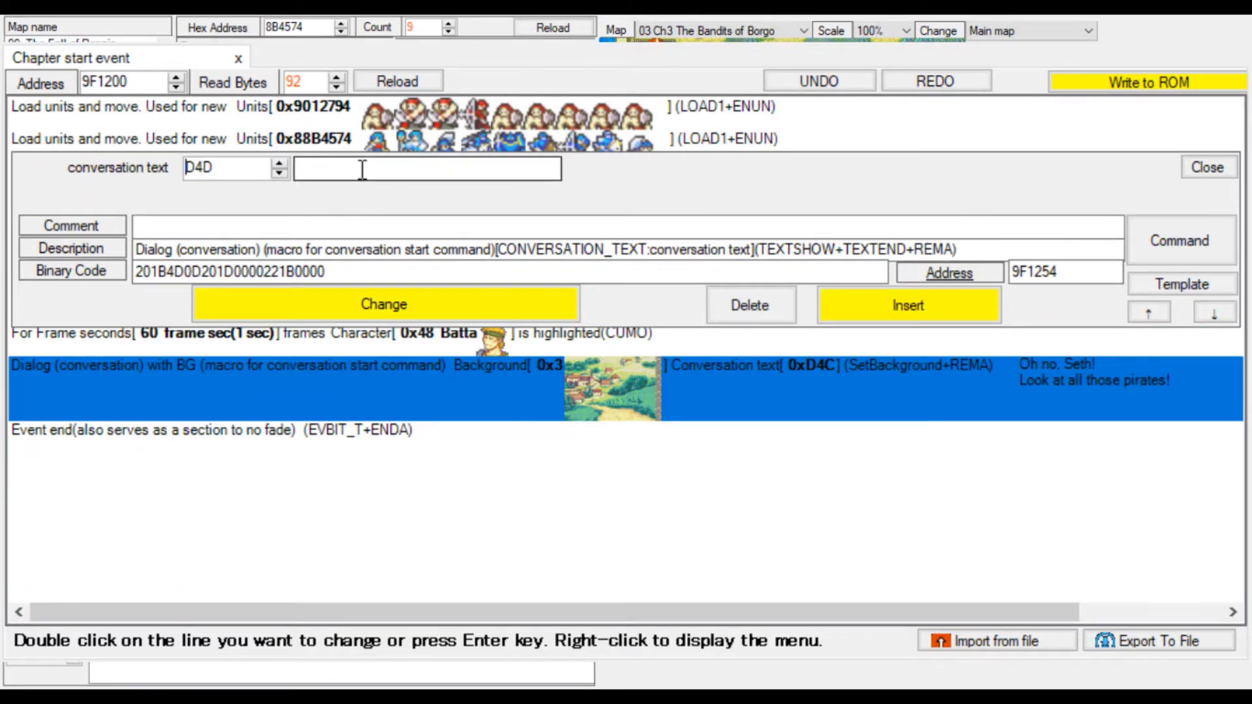
pyautogui.doubleClick(340, 168)
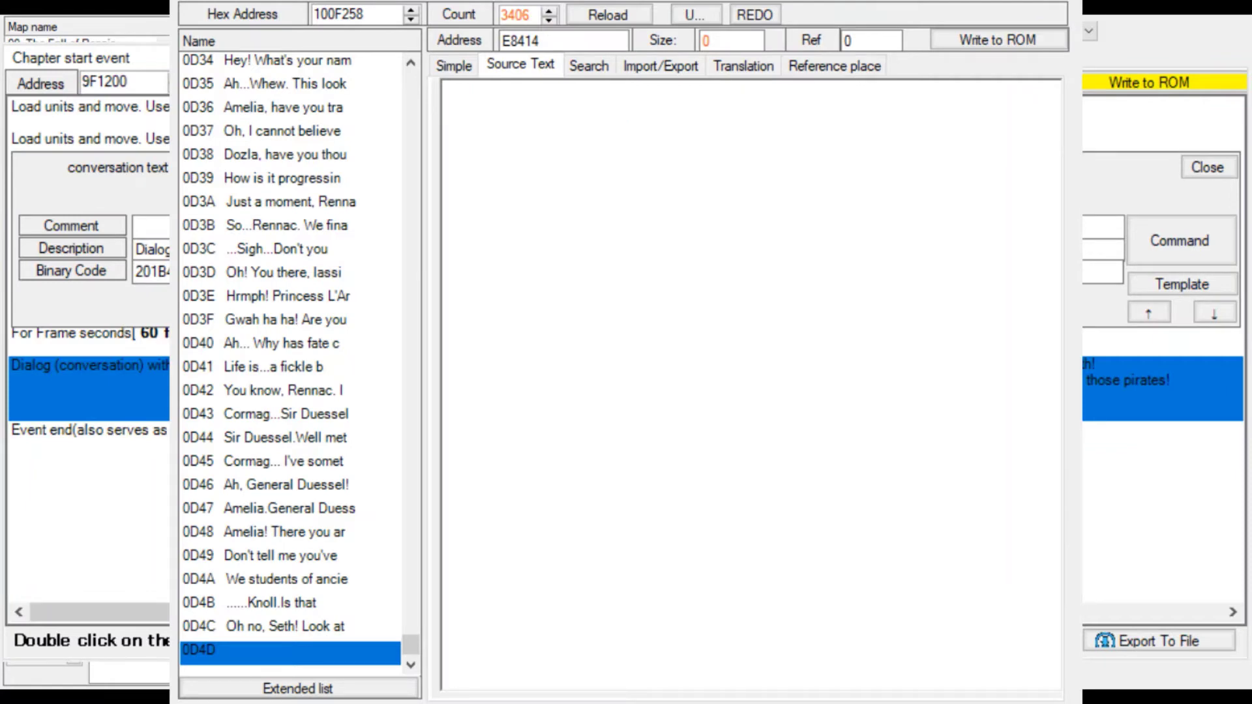
pyautogui.click(462, 68)
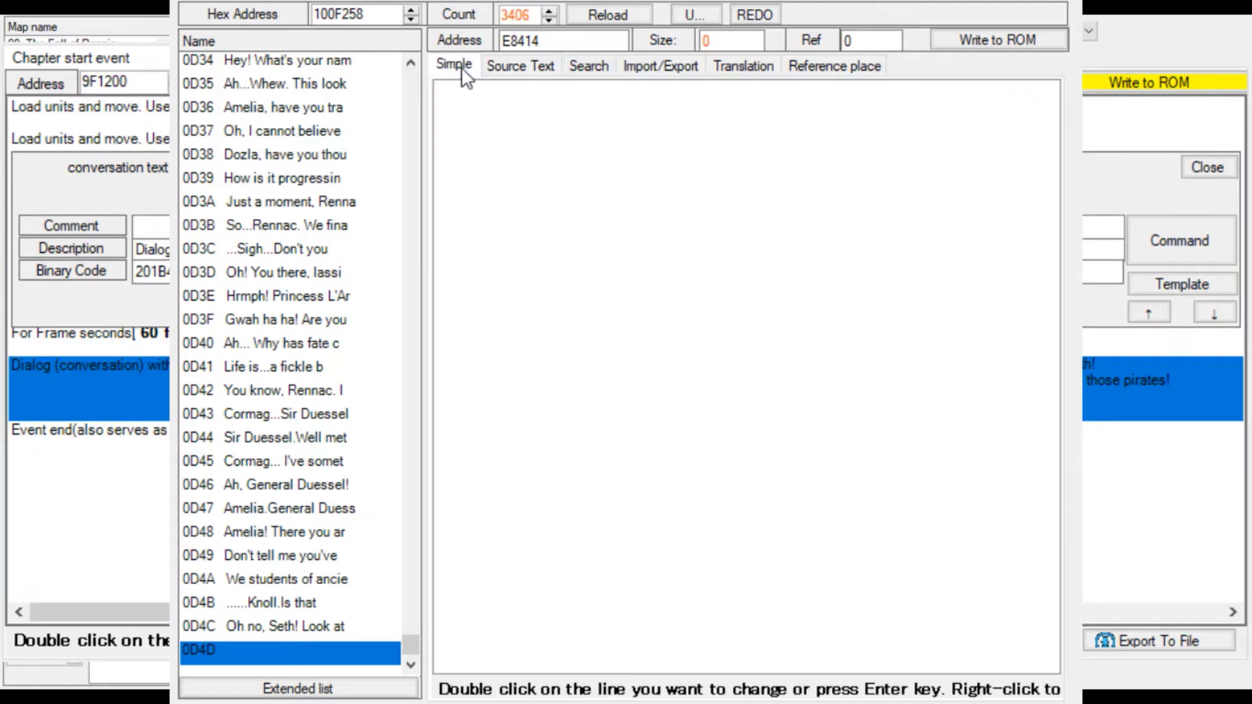
pyautogui.click(567, 92)
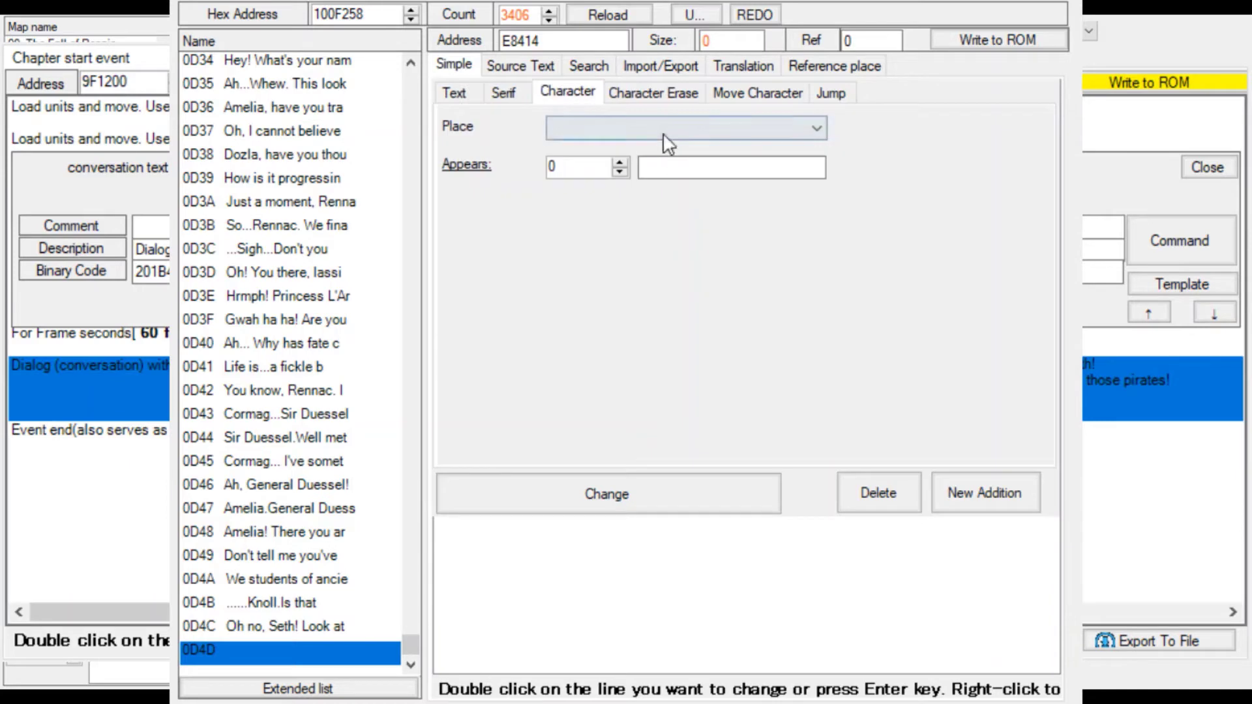
pyautogui.click(652, 128)
pyautogui.click(647, 144)
pyautogui.click(619, 161)
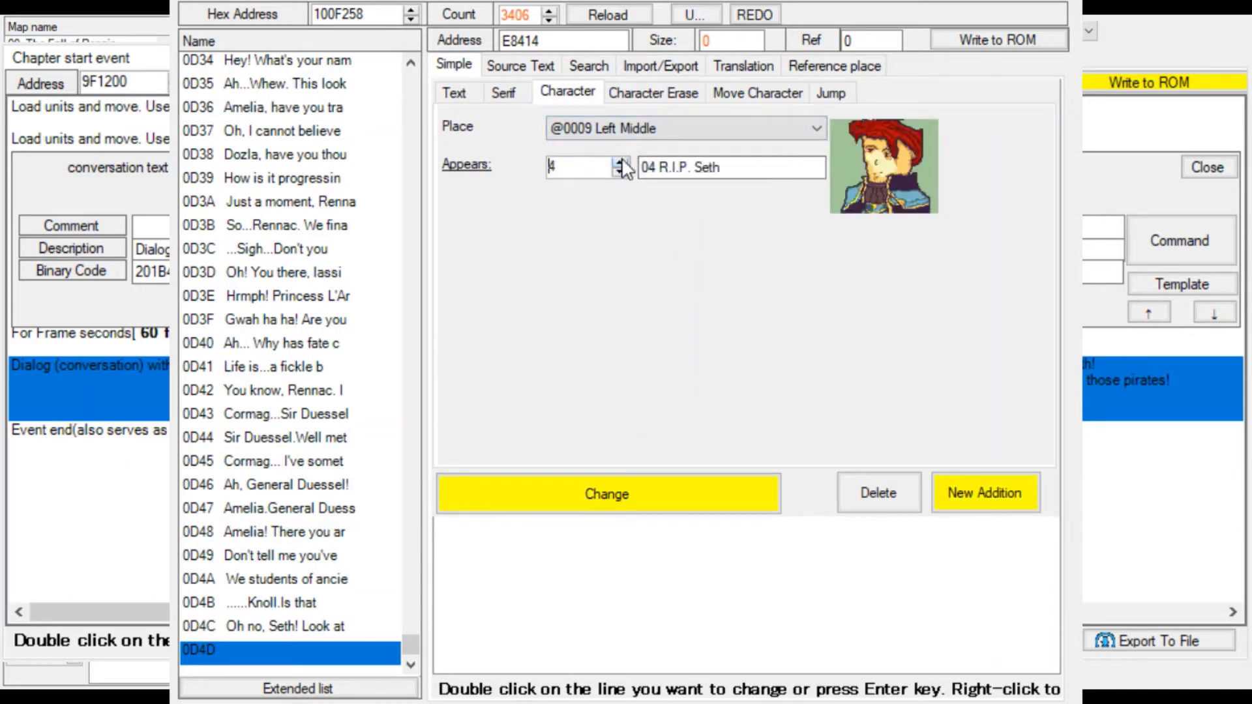
pyautogui.click(621, 160)
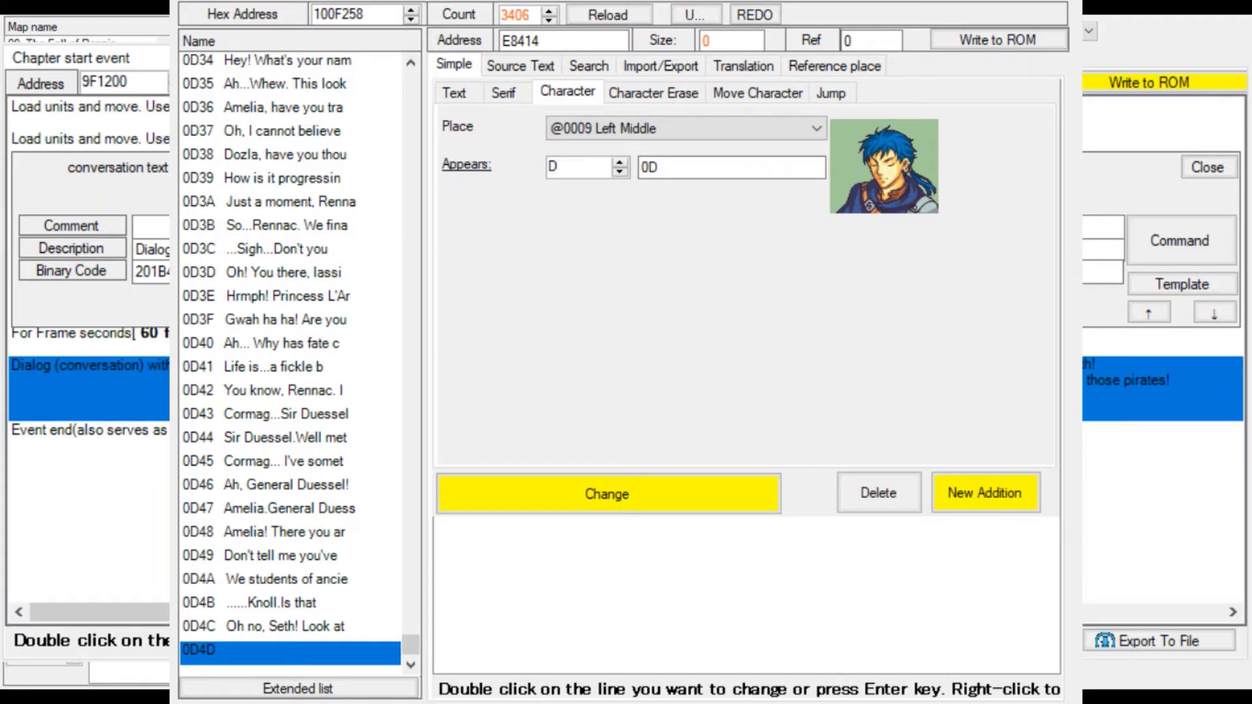
pyautogui.doubleClick(229, 64)
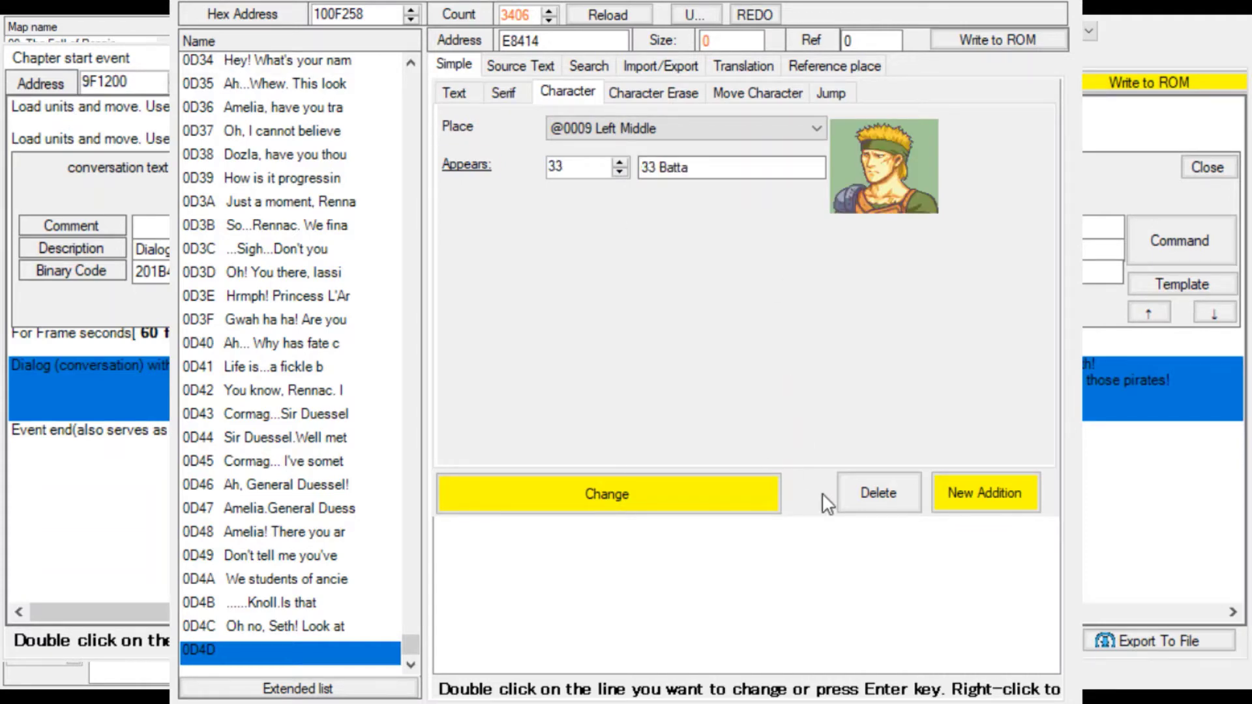
pyautogui.click(984, 493)
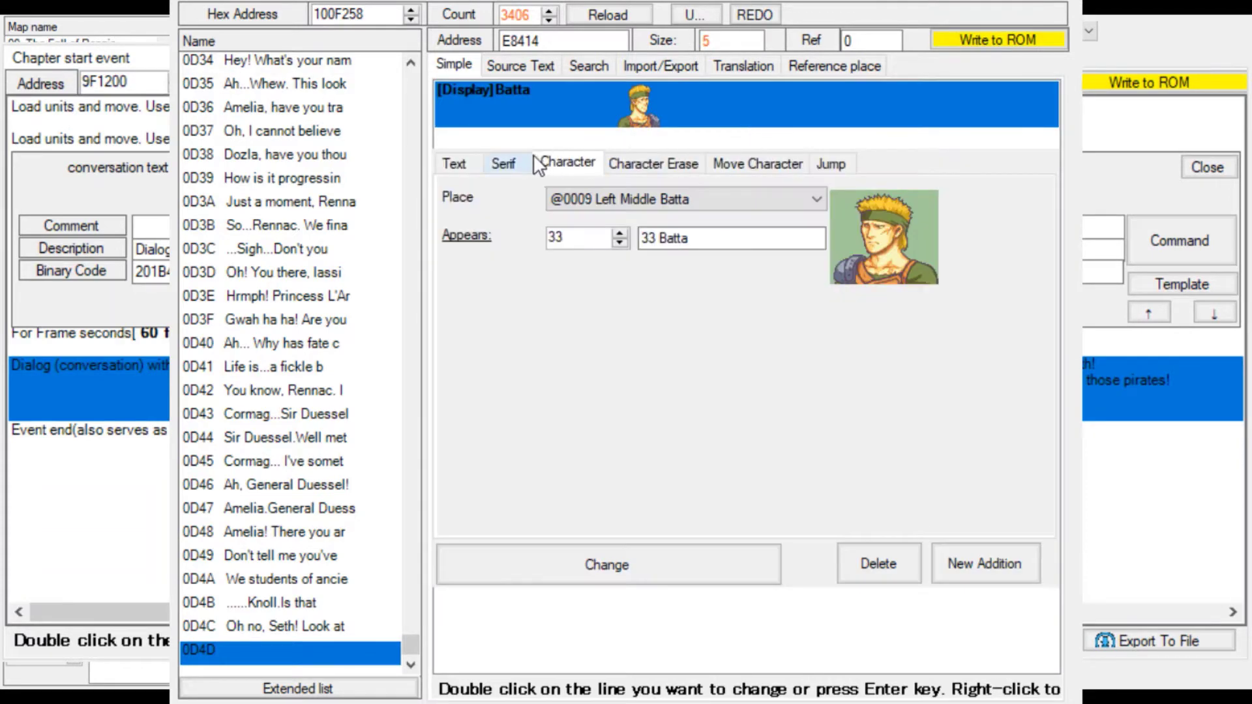
pyautogui.click(503, 162)
pyautogui.write('What')
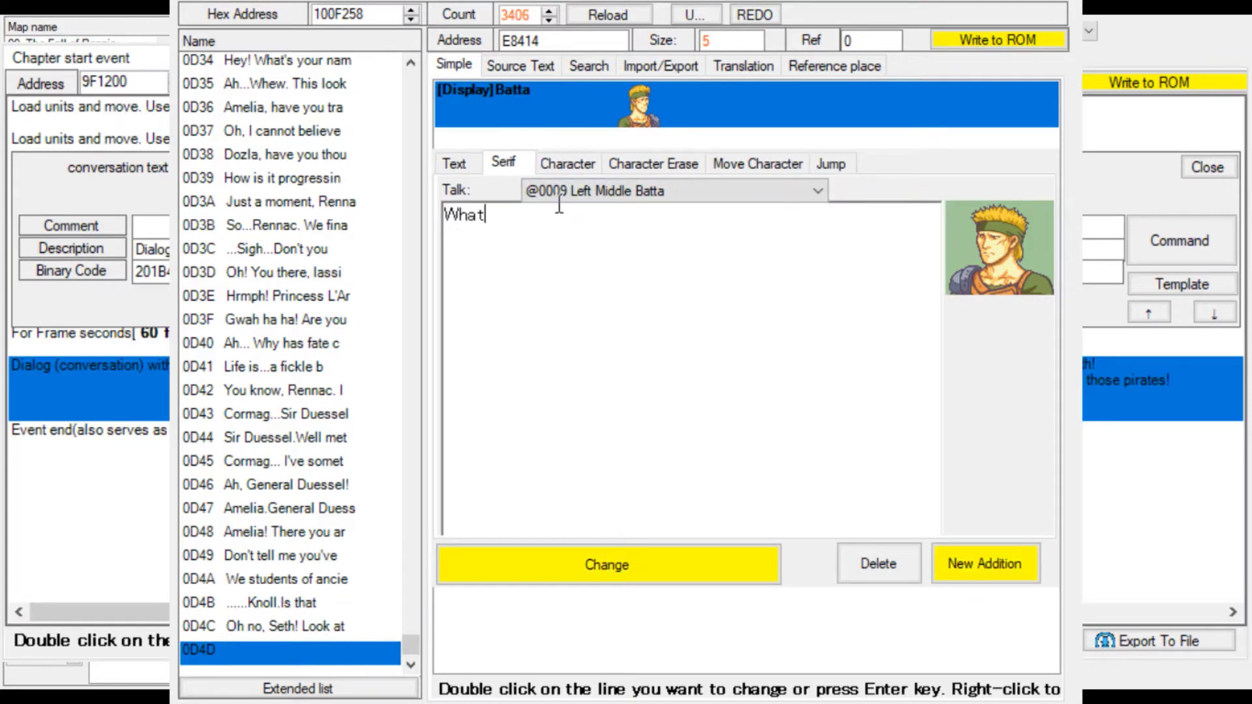
pyautogui.write('!?@0003')
pyautogui.press('Return')
pyautogui.write('Do they think')
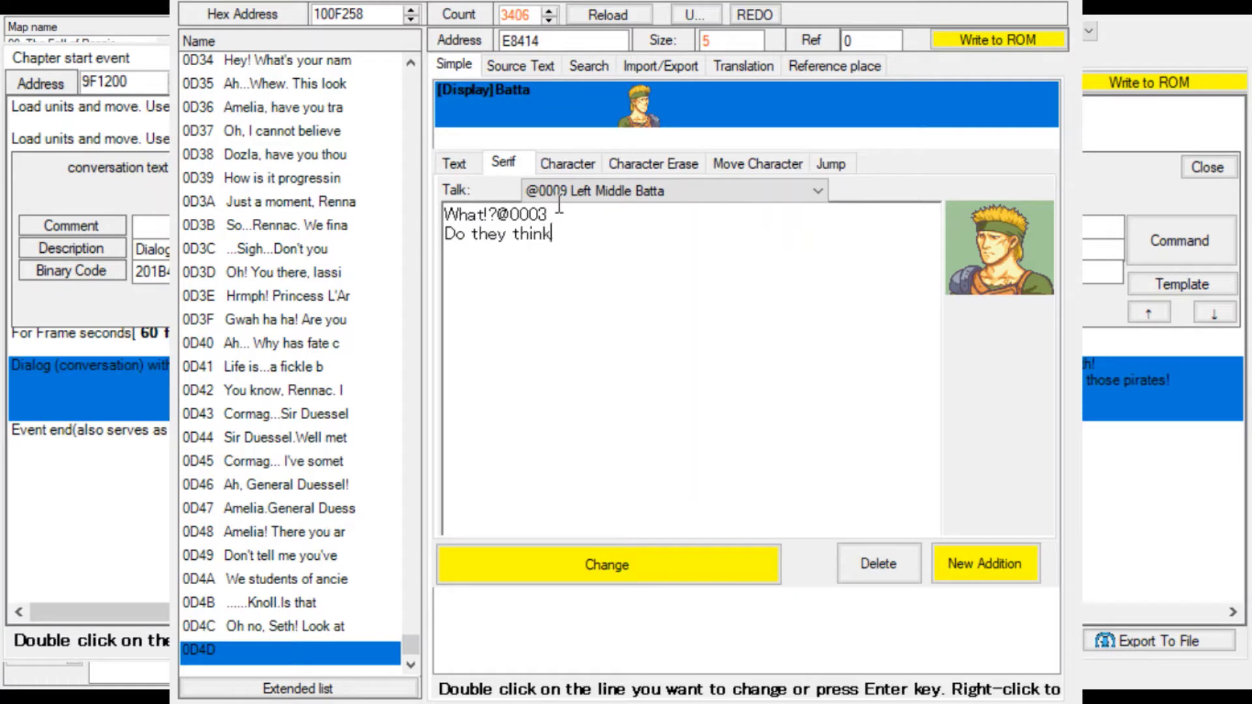
pyautogui.write(' they can sta')
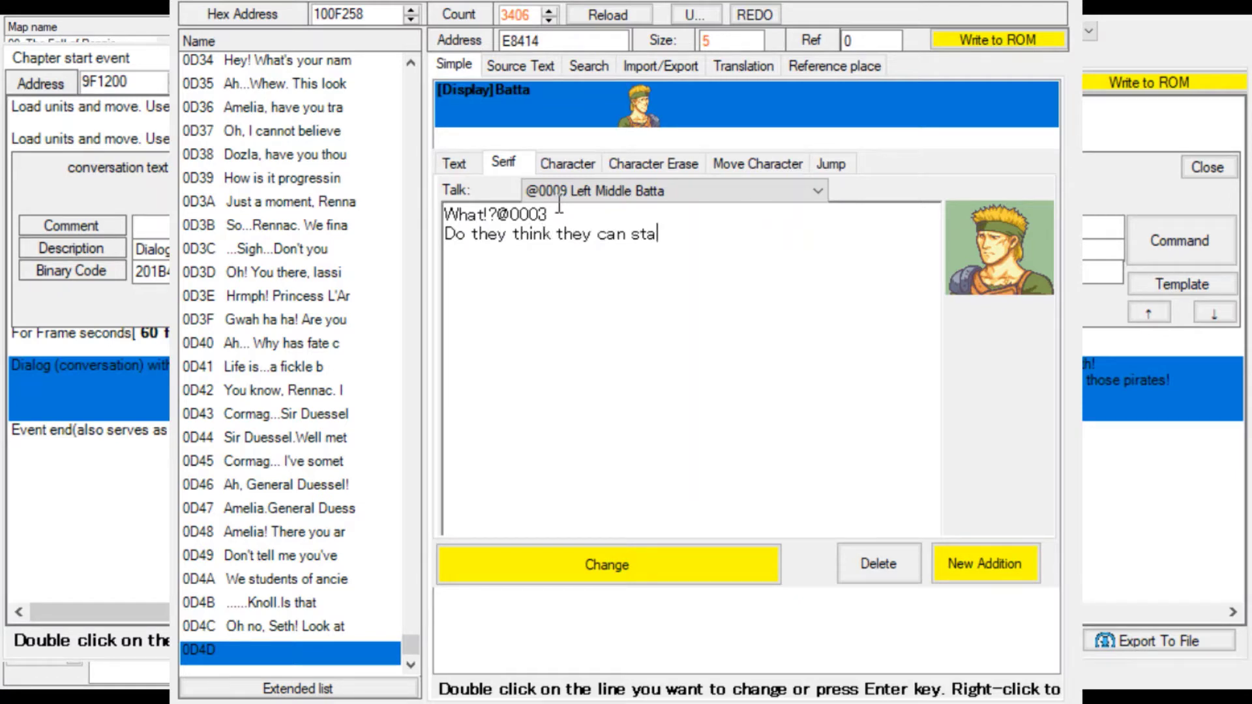
pyautogui.write('ndup to Batta ')
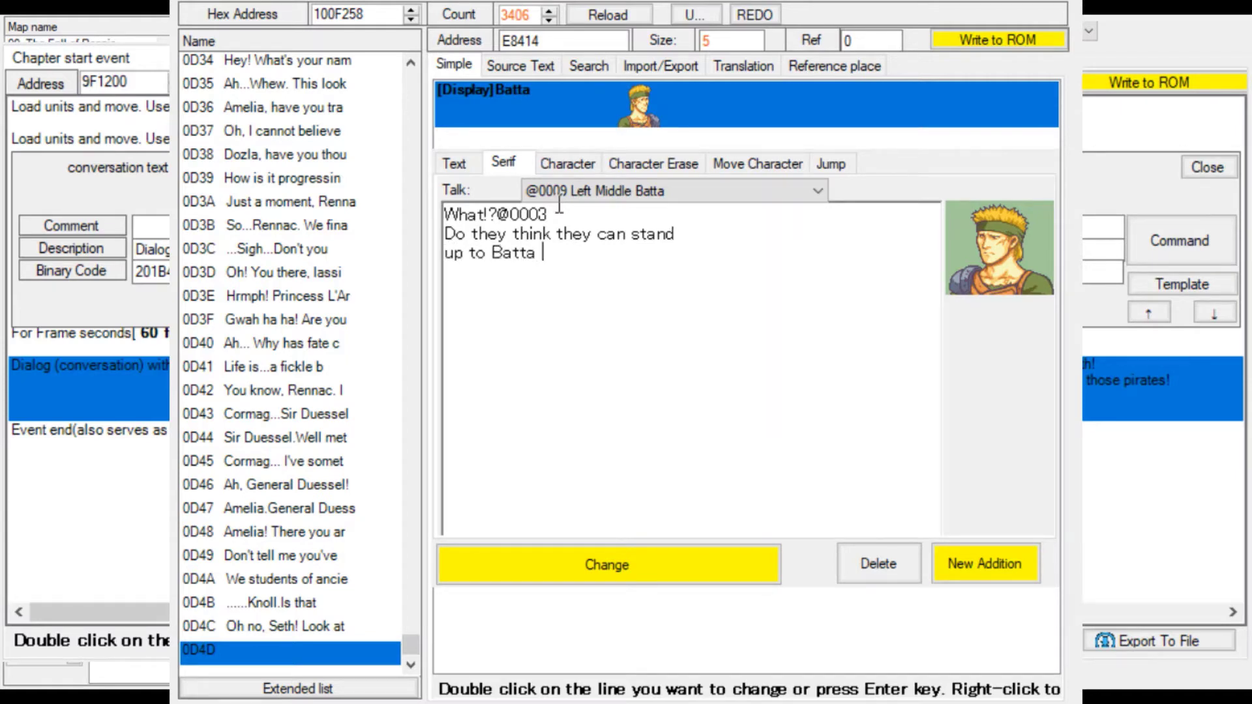
pyautogui.write('The Beast?')
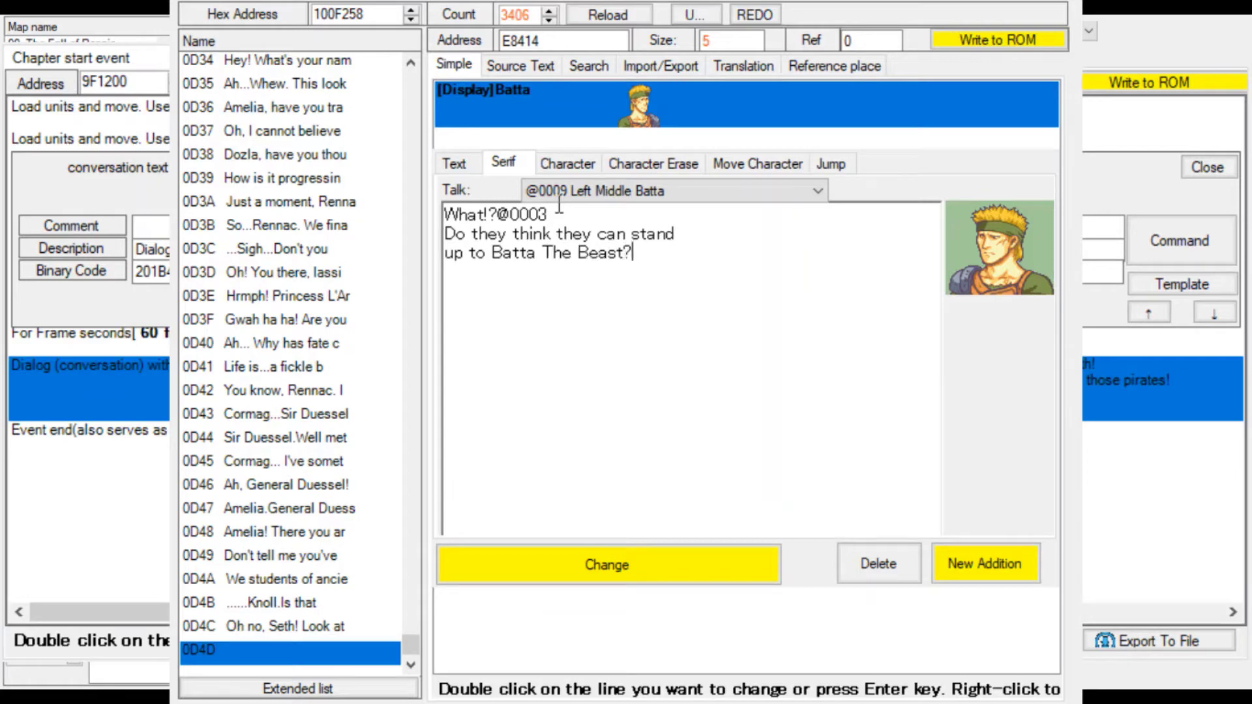
pyautogui.write('@000')
pyautogui.write('@00')
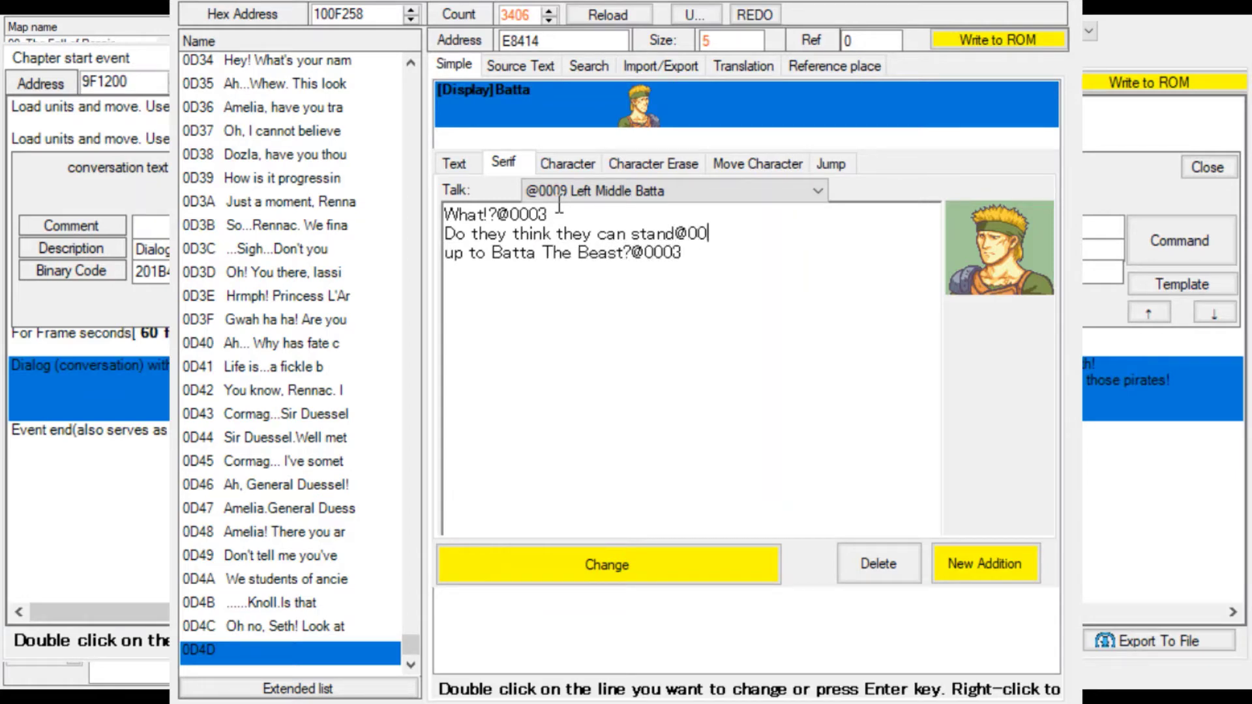
pyautogui.write('his we')
pyautogui.write('ll be their ')
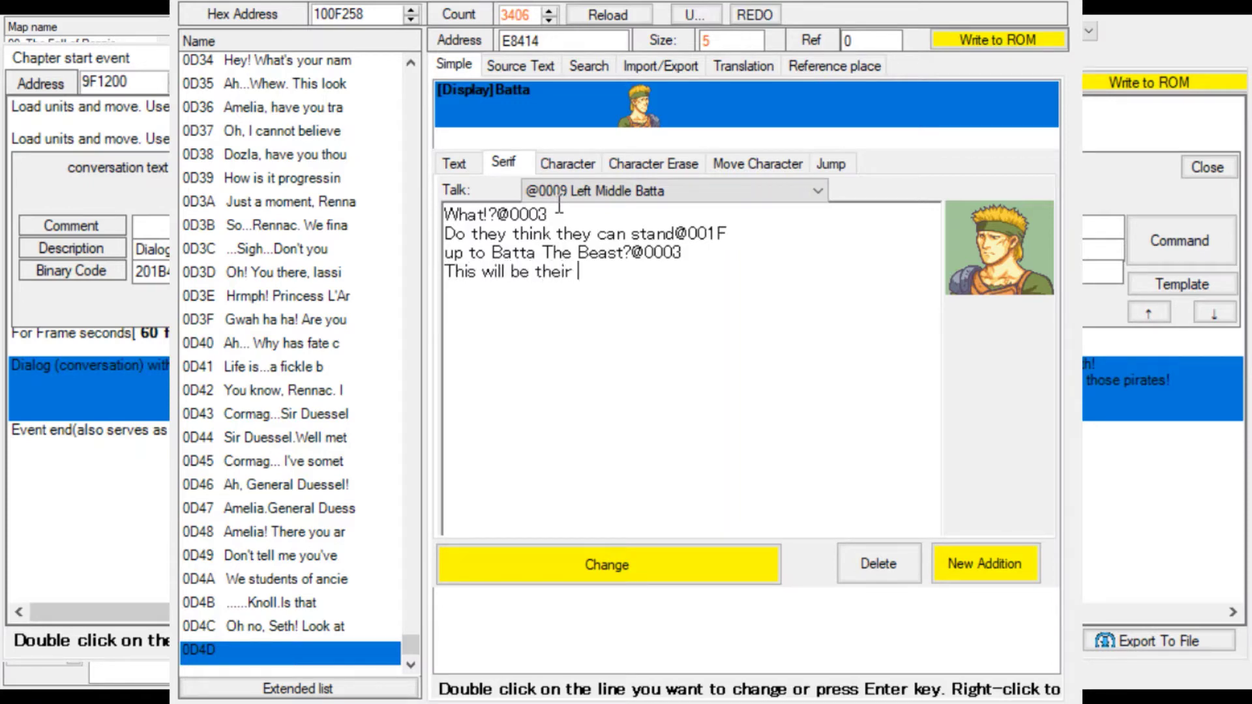
pyautogui.write('last mistake!@0003')
pyautogui.press('Return')
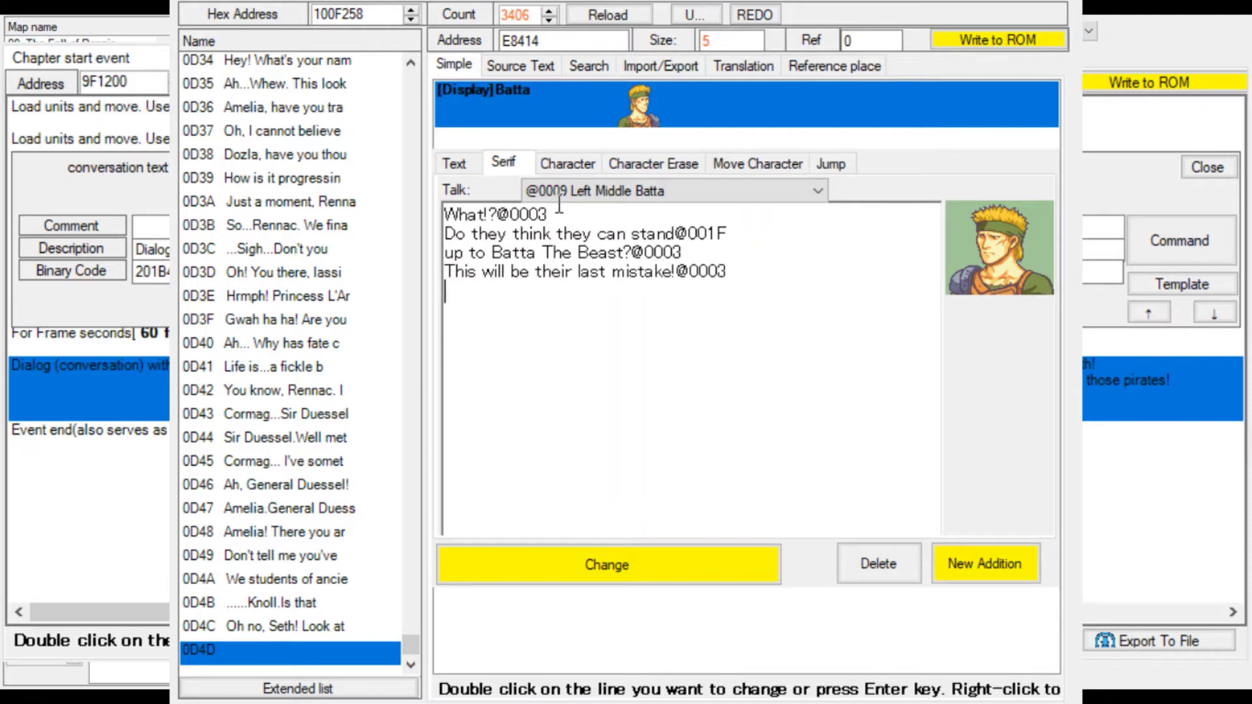
pyautogui.write('Form up the men')
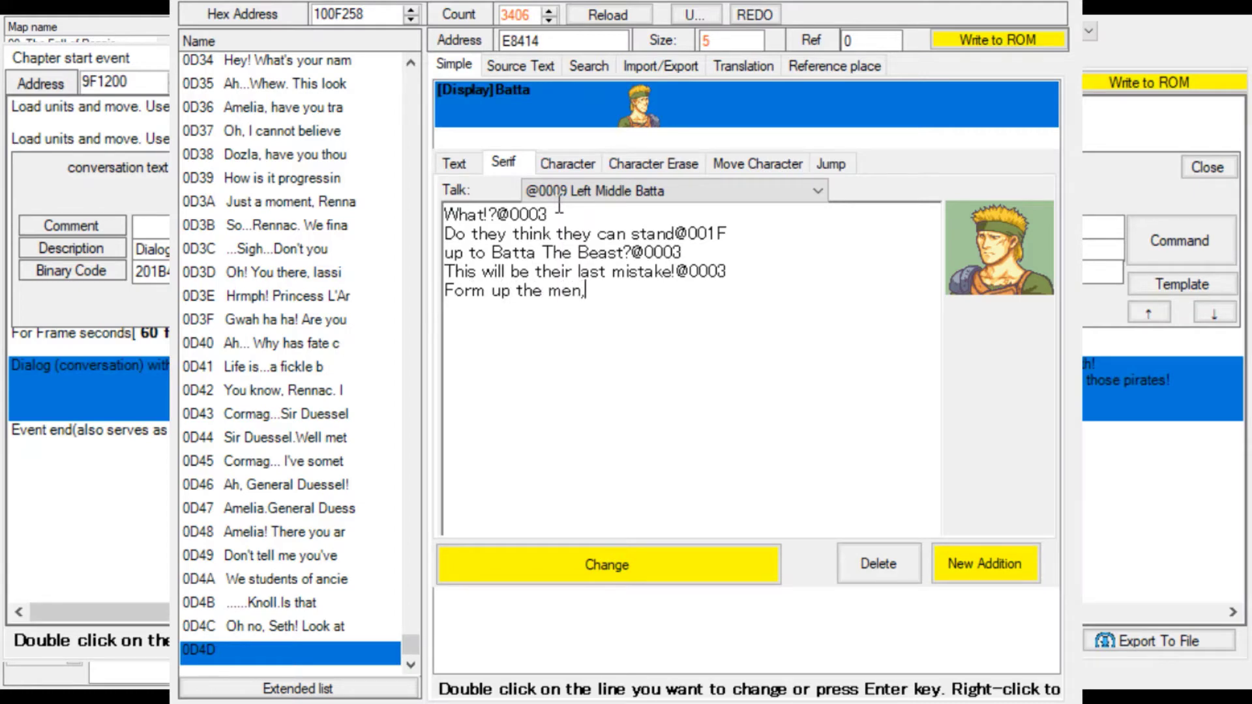
pyautogui.write('.@0003')
pyautogui.press('Return')
pyautogui.write('Surround t')
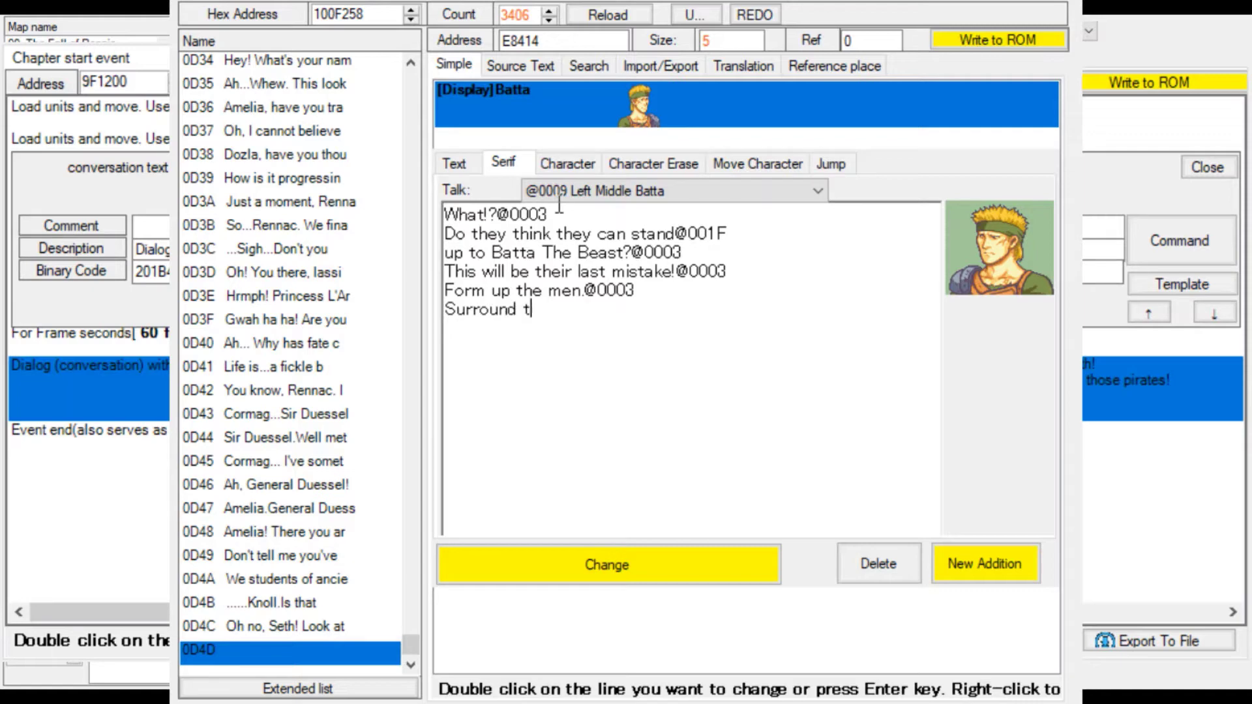
pyautogui.write('hem all!@0003')
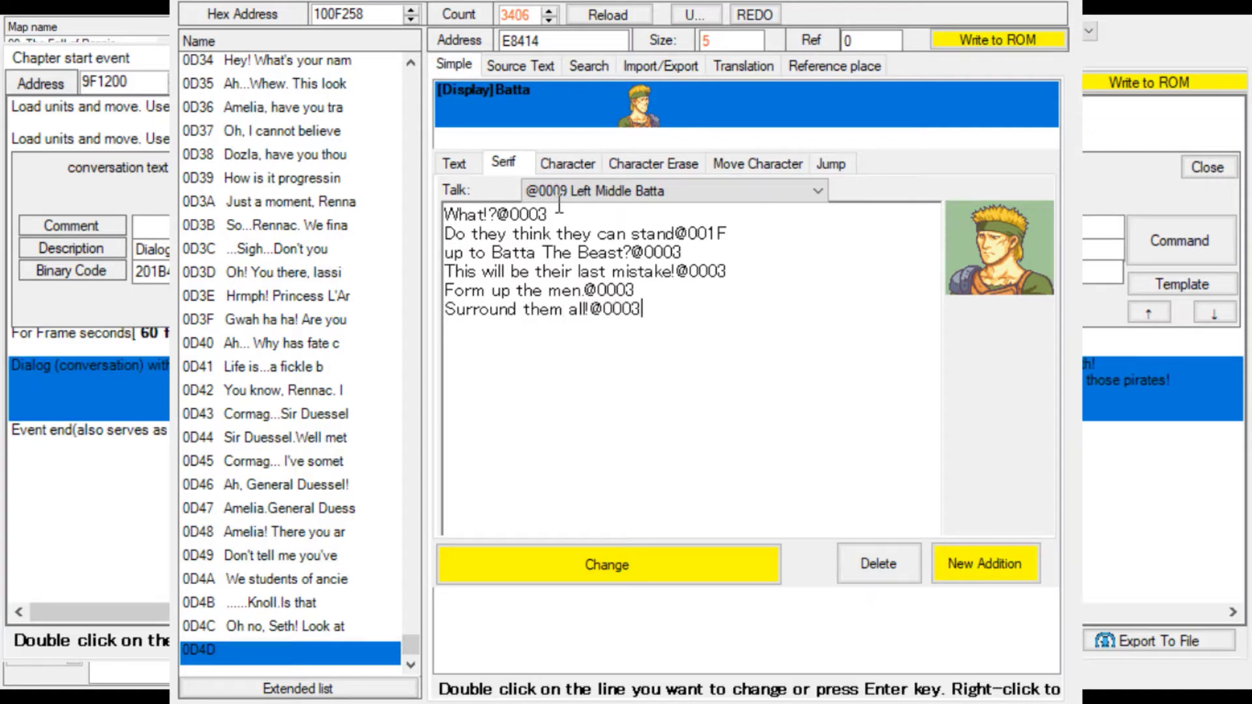
pyautogui.press('Return')
pyautogui.write("Don't let a singel")
pyautogui.press('BackSpace')
pyautogui.press('BackSpace')
pyautogui.write('l')
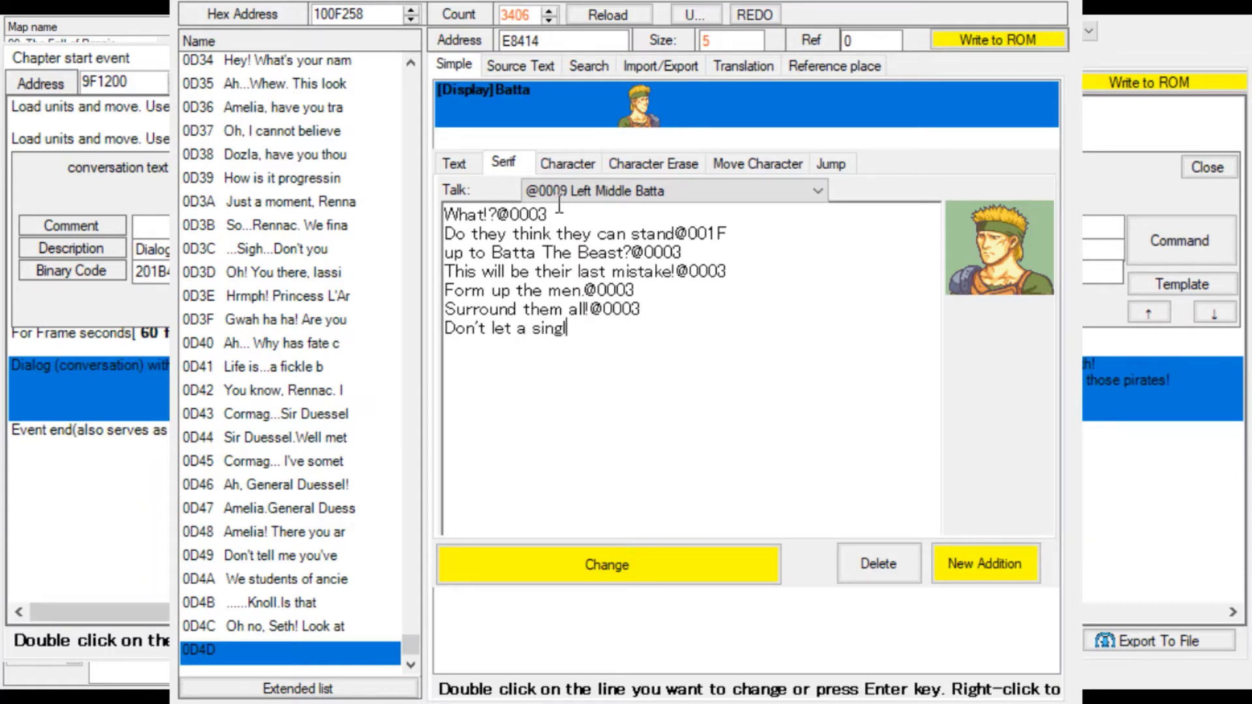
pyautogui.write('e one escape!@00003')
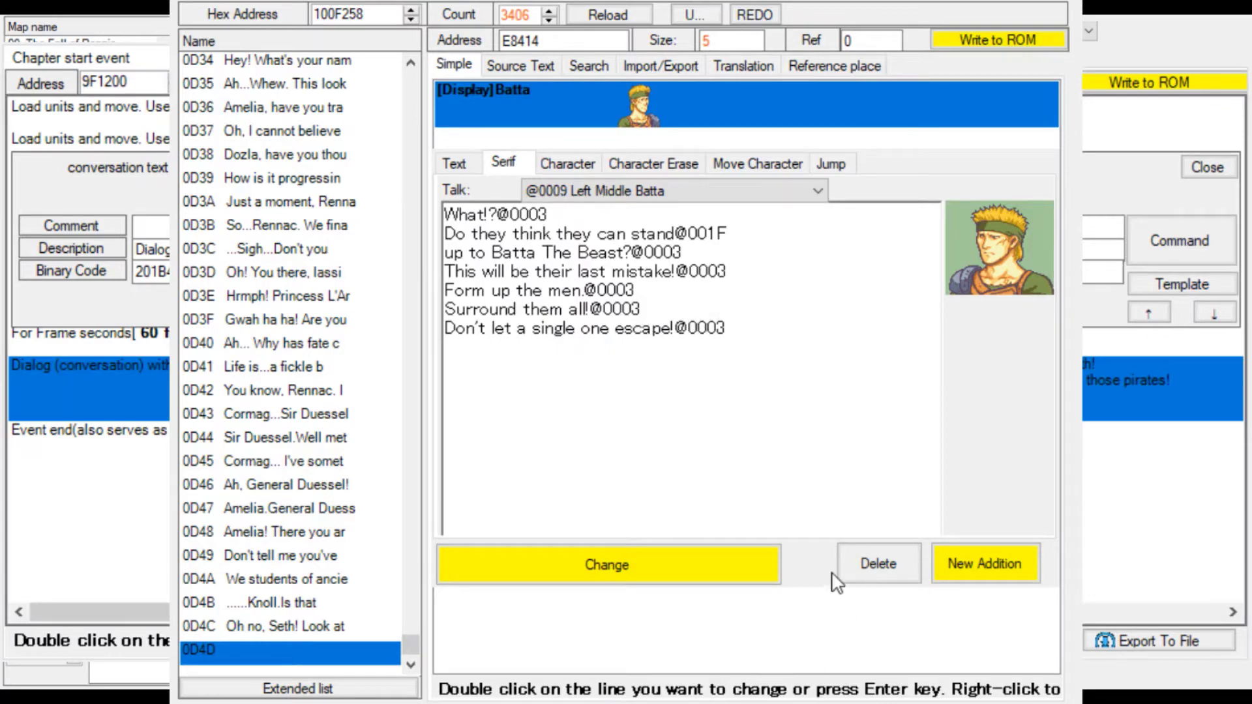
pyautogui.click(984, 564)
pyautogui.click(977, 39)
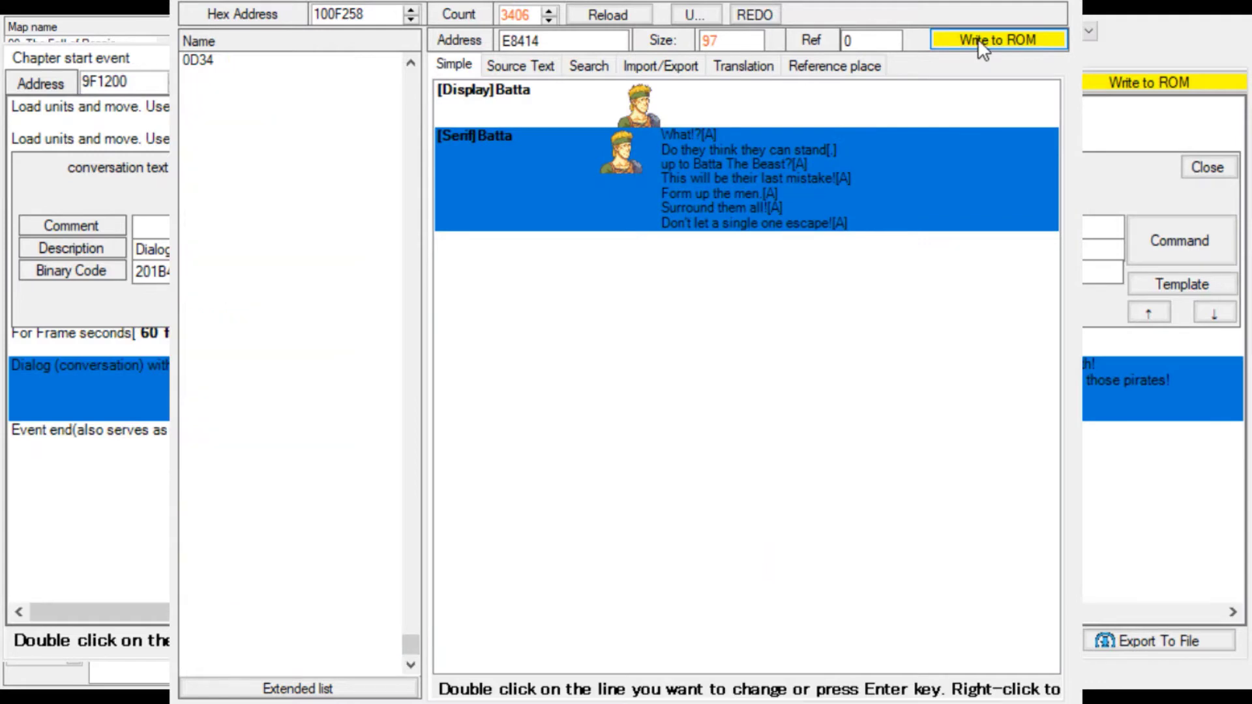
pyautogui.press('Escape')
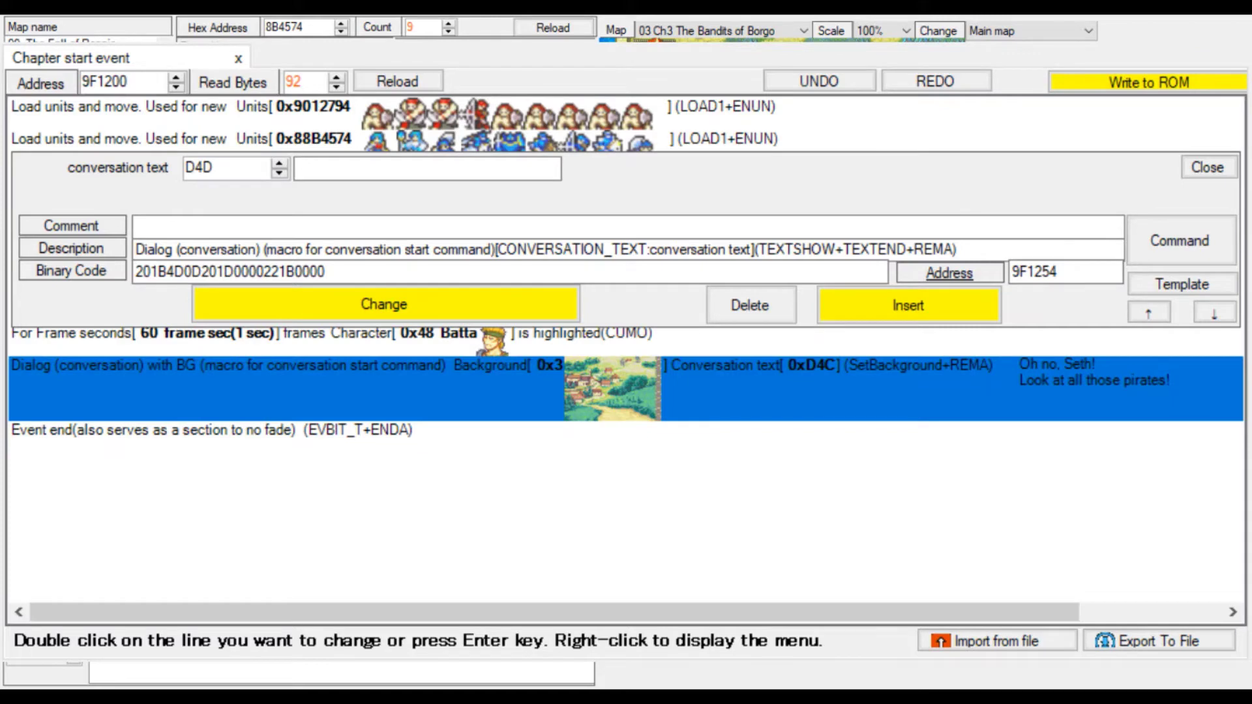
# Apply the D4D conversation to the duplicated dialog command and write the chapter start event to the ROM.
pyautogui.click(1, 567)
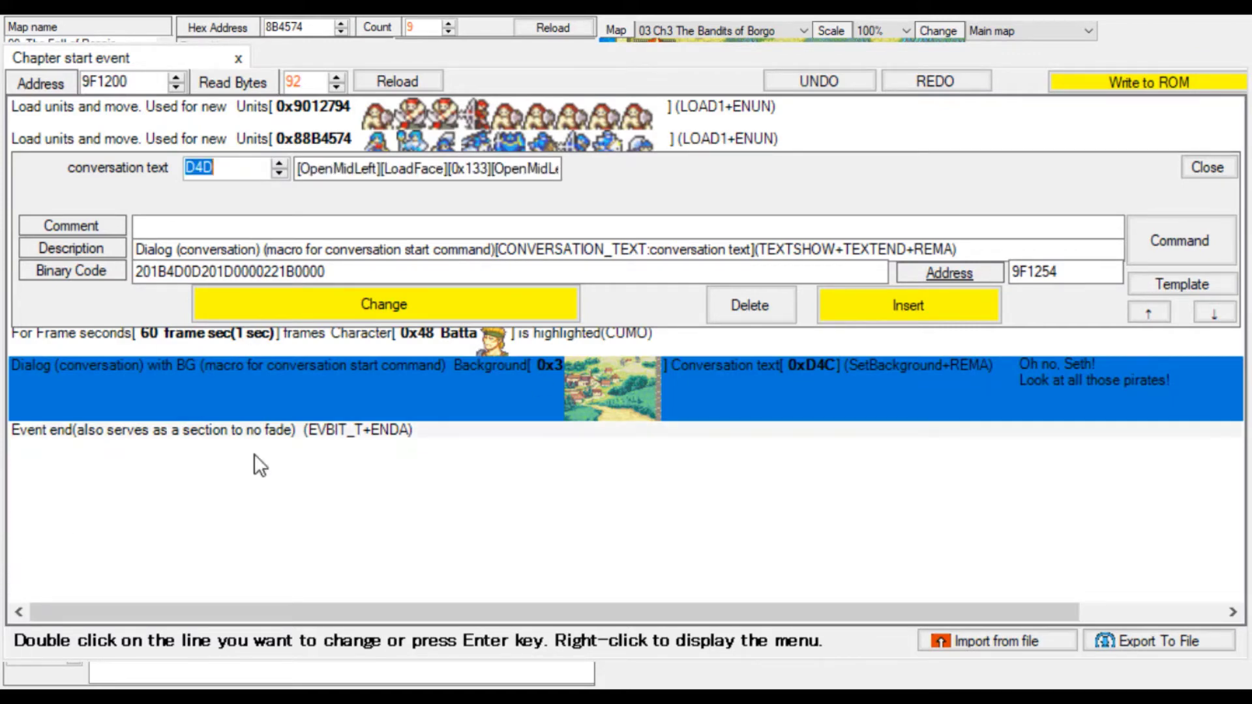
pyautogui.click(467, 307)
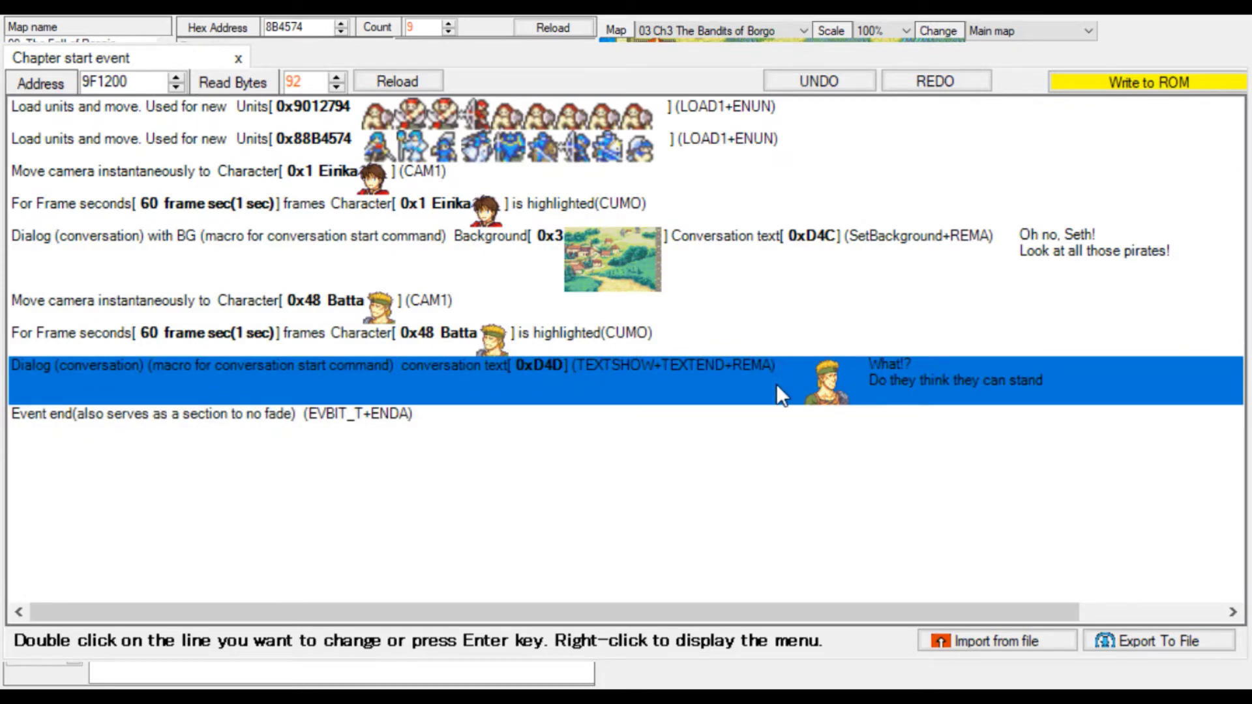
pyautogui.click(1153, 77)
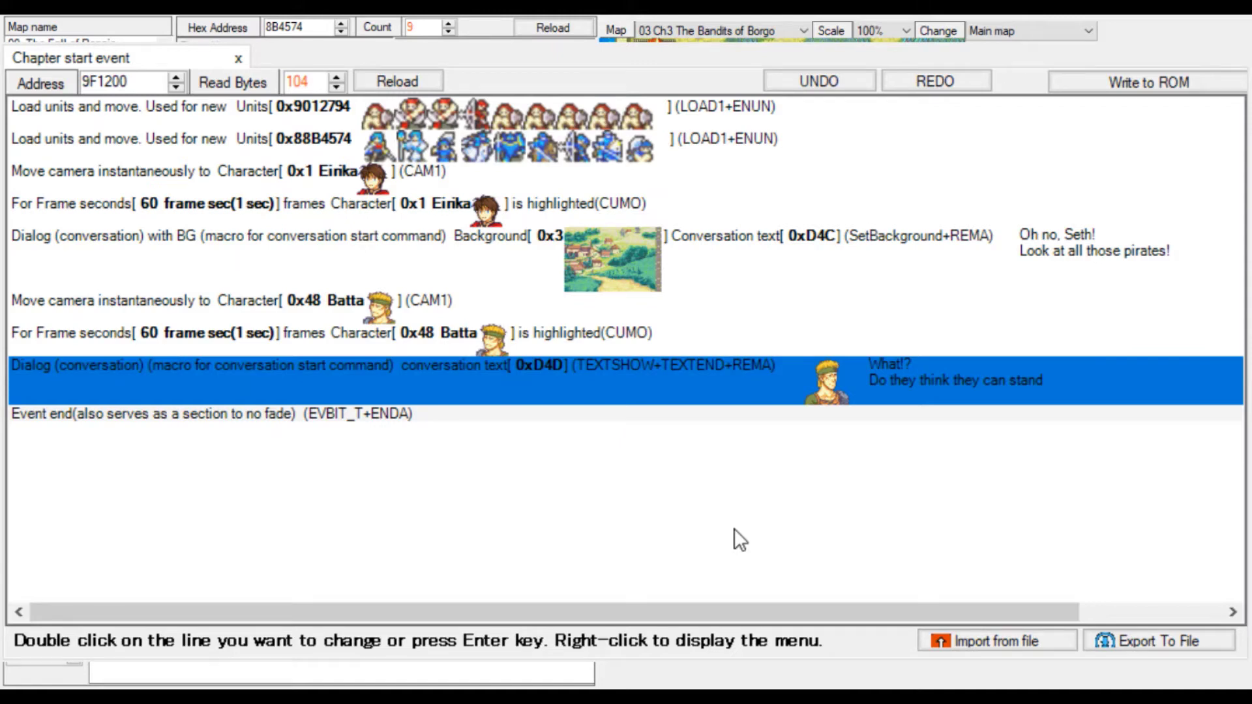
# Open the event end command at the end of the event for editing.
pyautogui.click(459, 411)
pyautogui.doubleClick(459, 411)
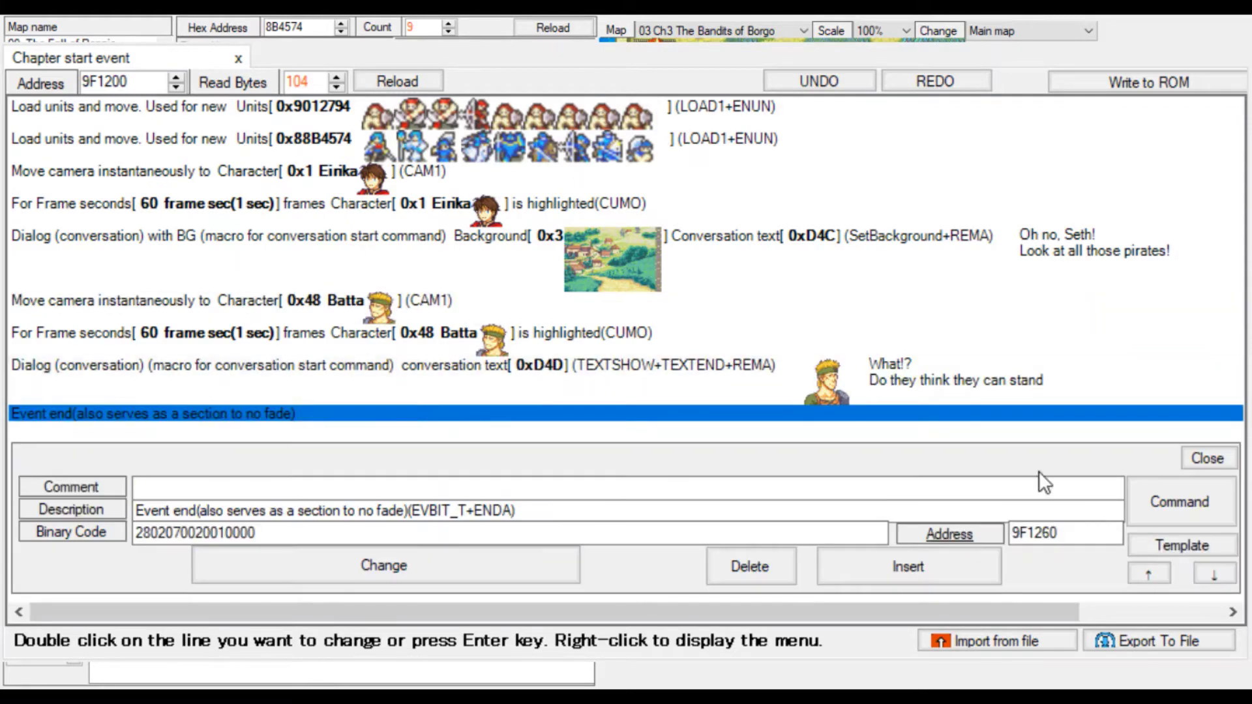
pyautogui.click(1180, 502)
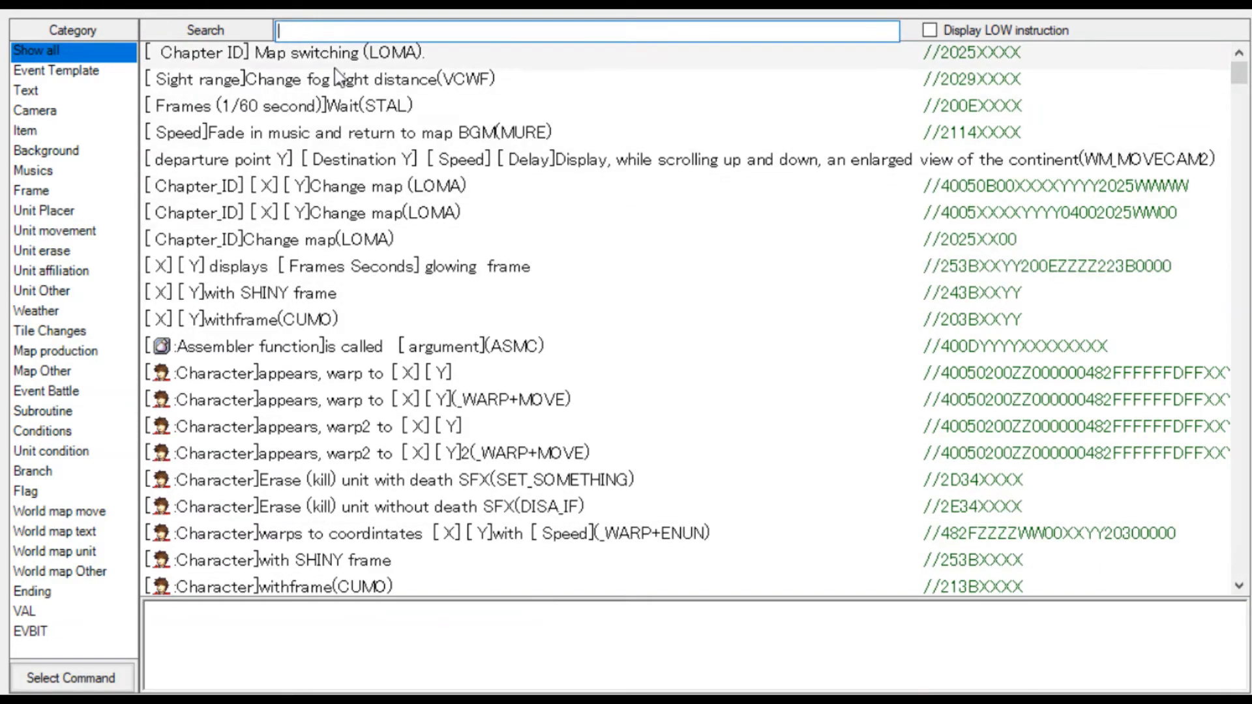
pyautogui.click(285, 30)
pyautogui.write('give u')
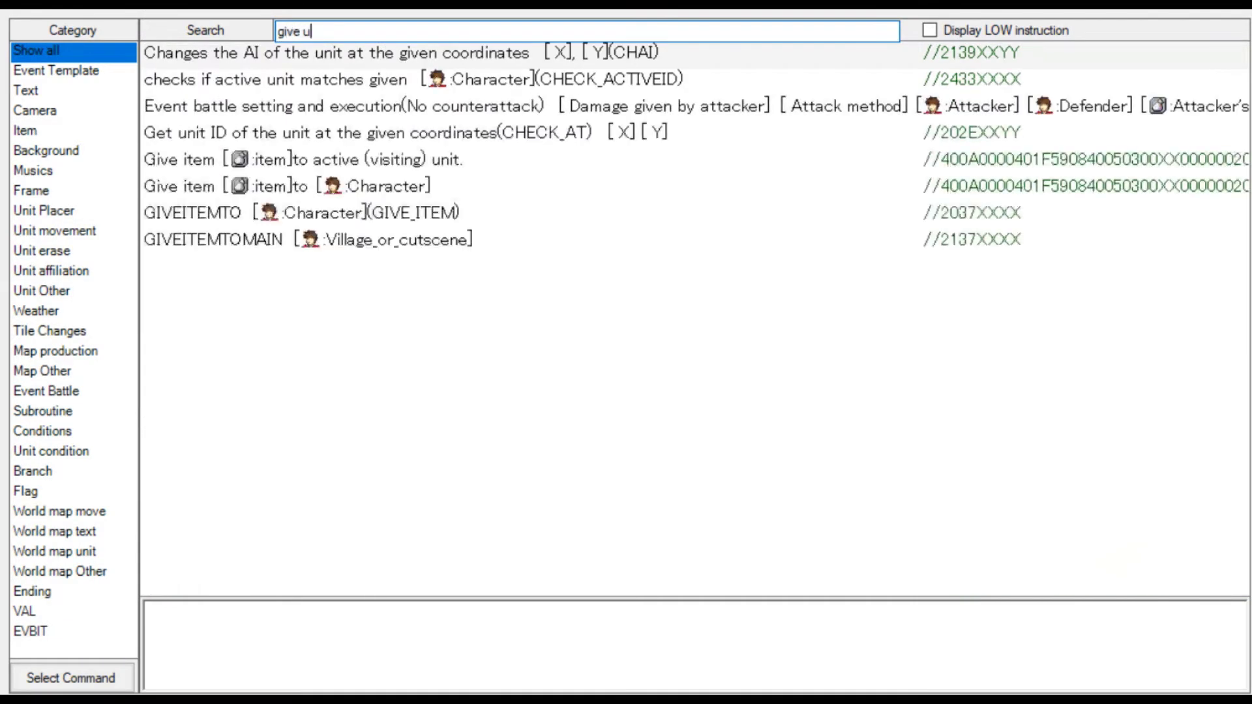
pyautogui.write('nit')
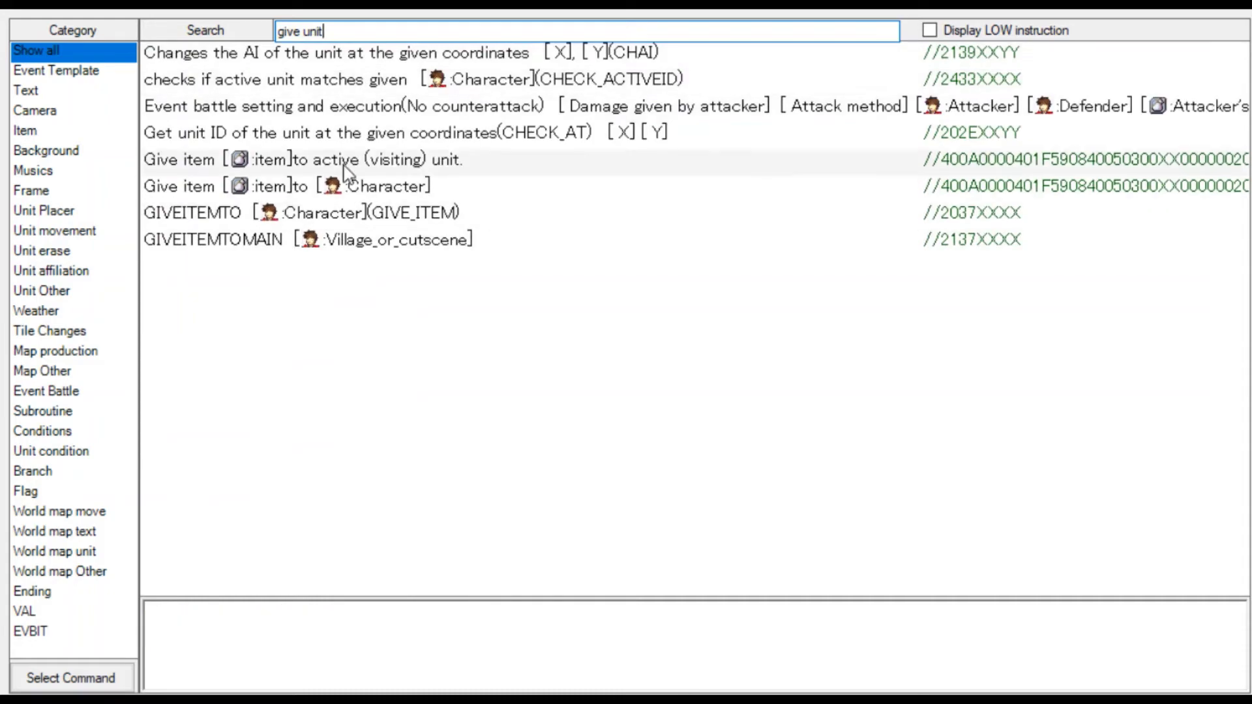
pyautogui.doubleClick(408, 215)
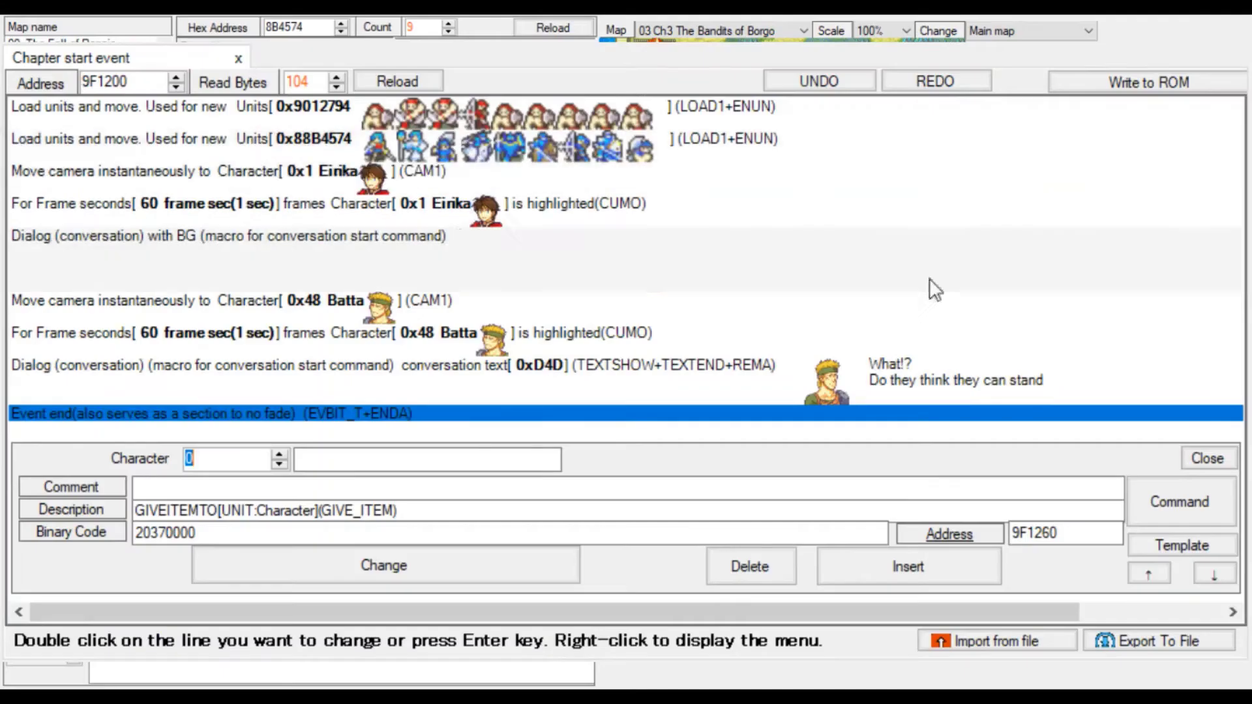
pyautogui.click(279, 454)
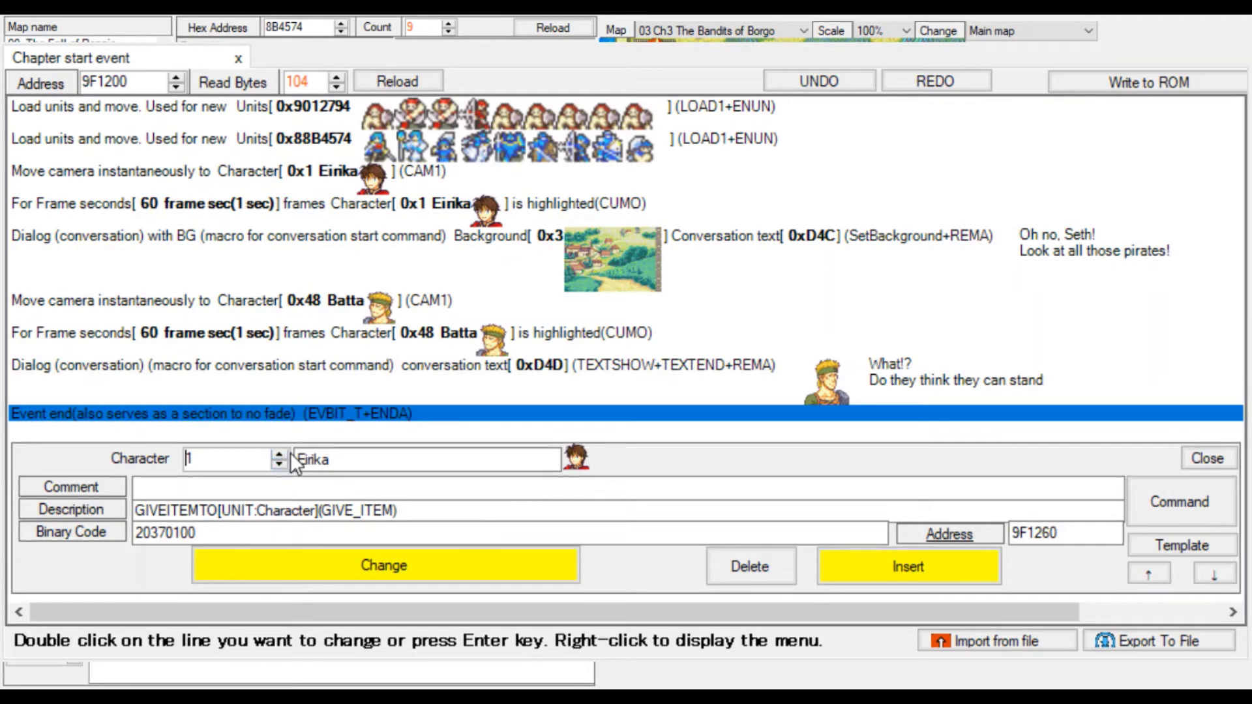
# Choose the "Give item to Character" command, found by searching "give item", and set its character to 1 Eirika.
pyautogui.click(1178, 504)
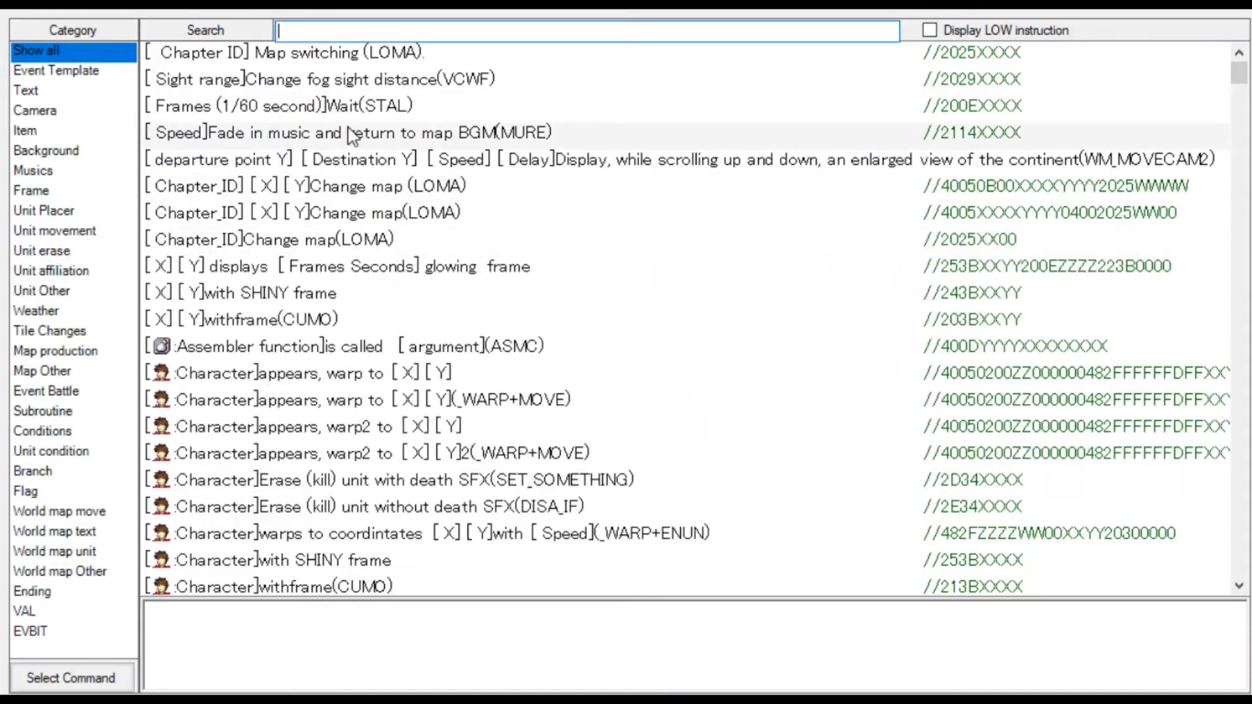
pyautogui.write('give item')
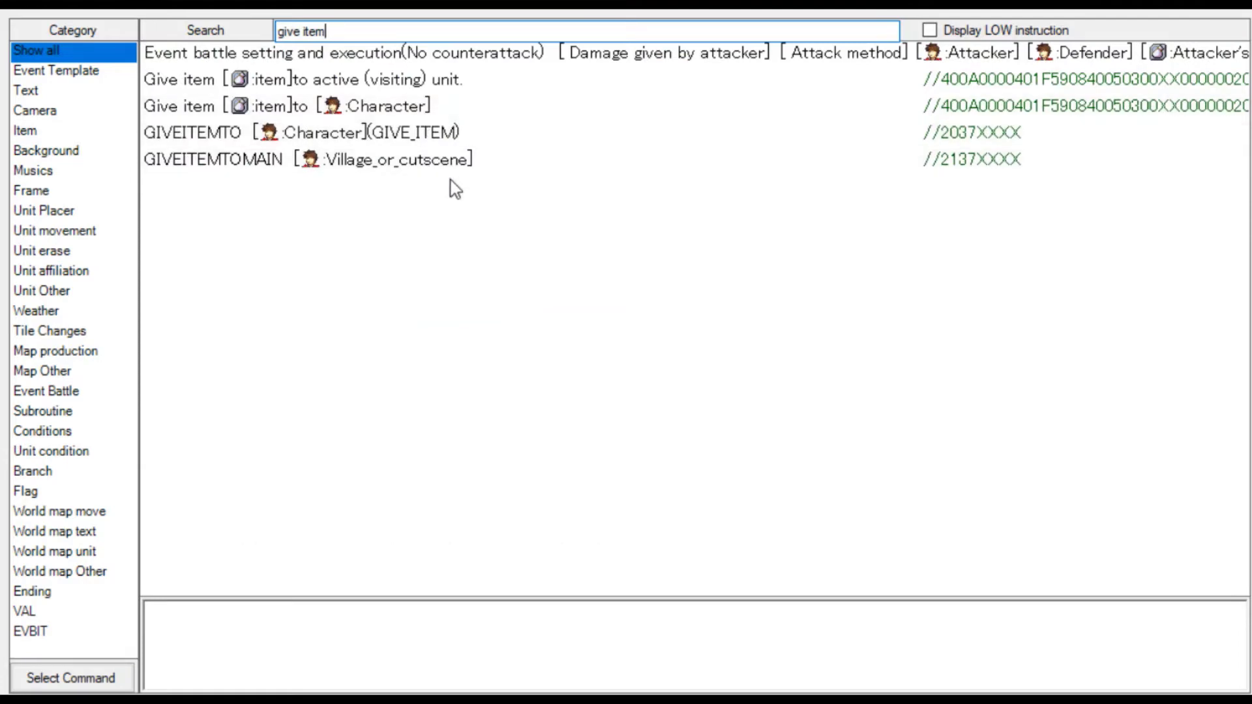
pyautogui.click(416, 112)
pyautogui.doubleClick(413, 107)
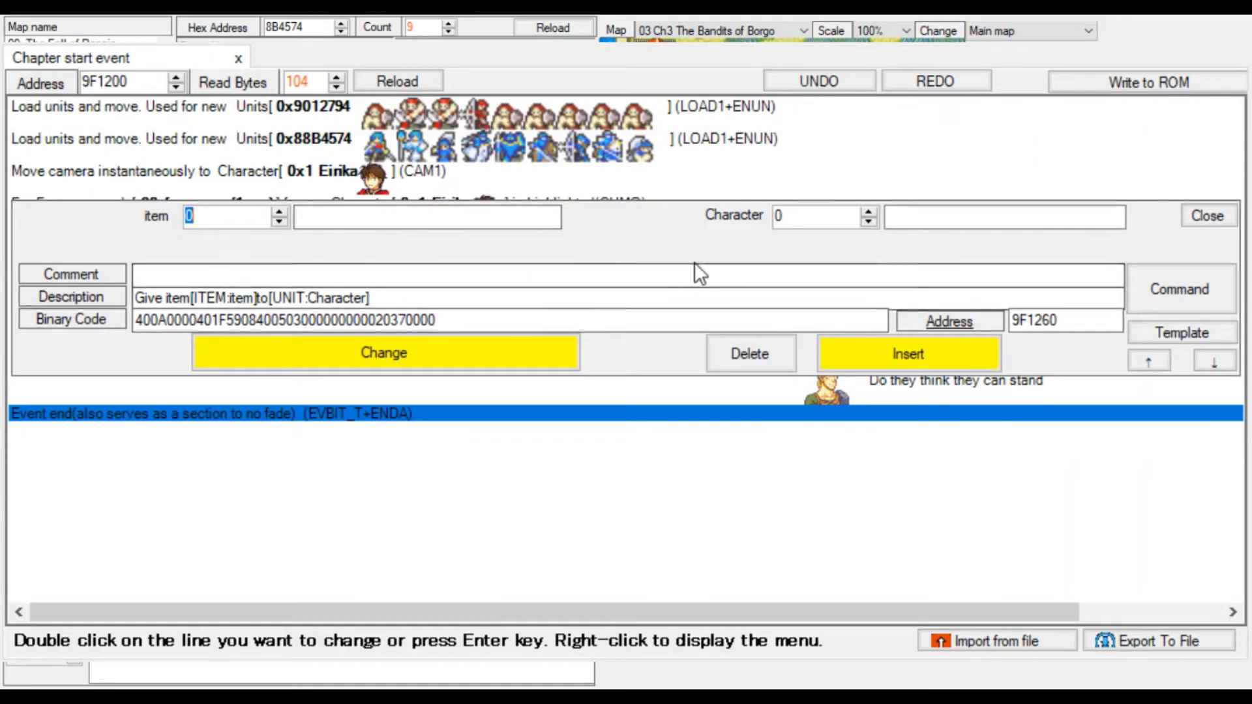
pyautogui.click(869, 212)
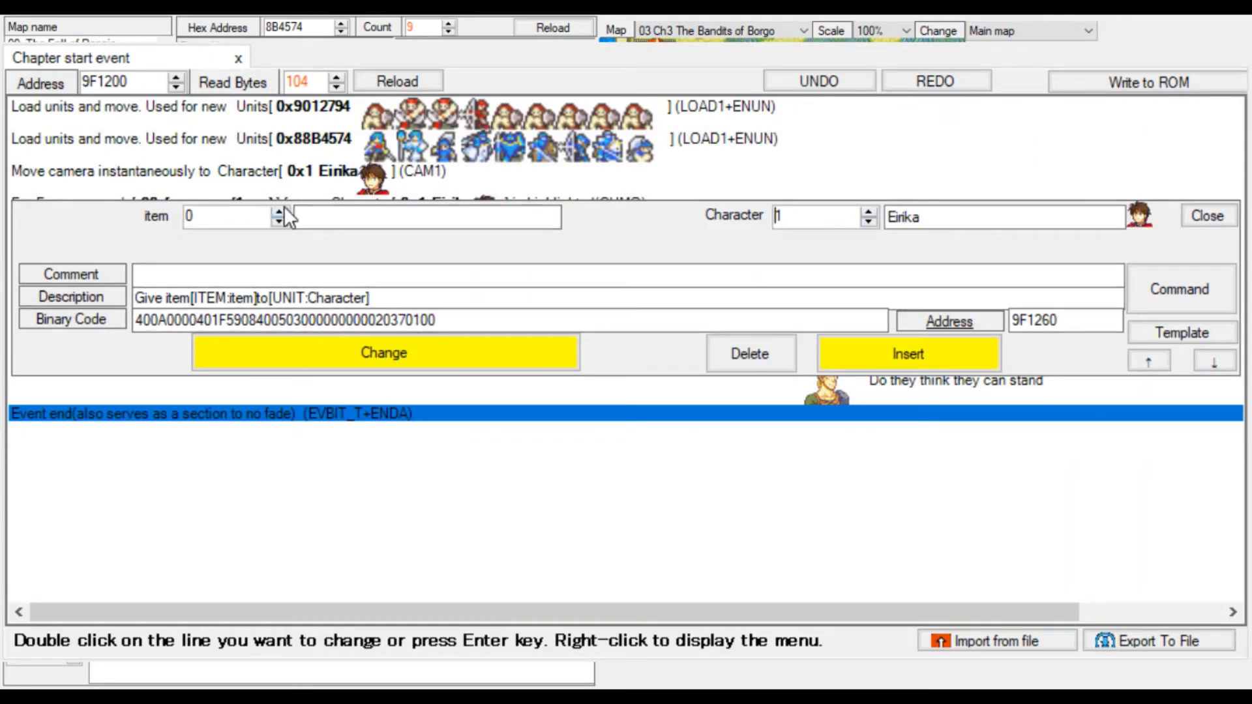
# Set the given item to C Shamshir, insert the command before the event end and write the event to the ROM.
pyautogui.click(279, 211)
pyautogui.click(279, 212)
pyautogui.click(280, 211)
pyautogui.click(280, 212)
pyautogui.click(279, 212)
pyautogui.click(280, 212)
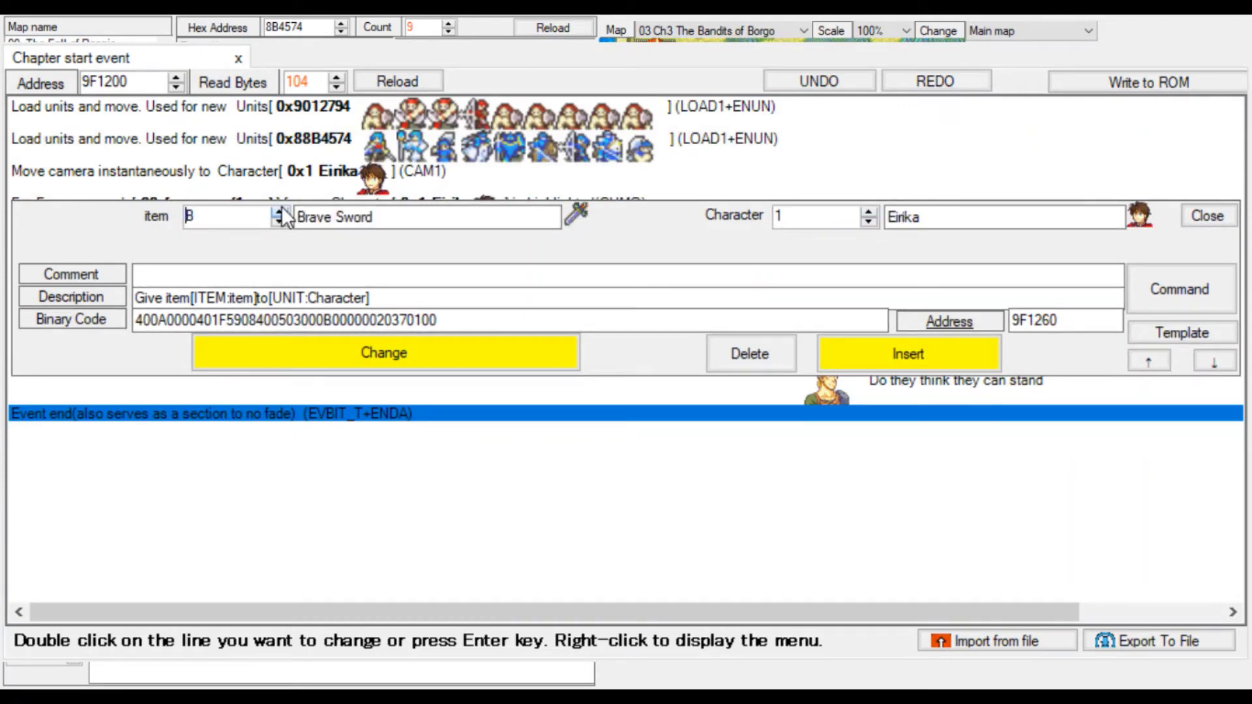
pyautogui.click(280, 211)
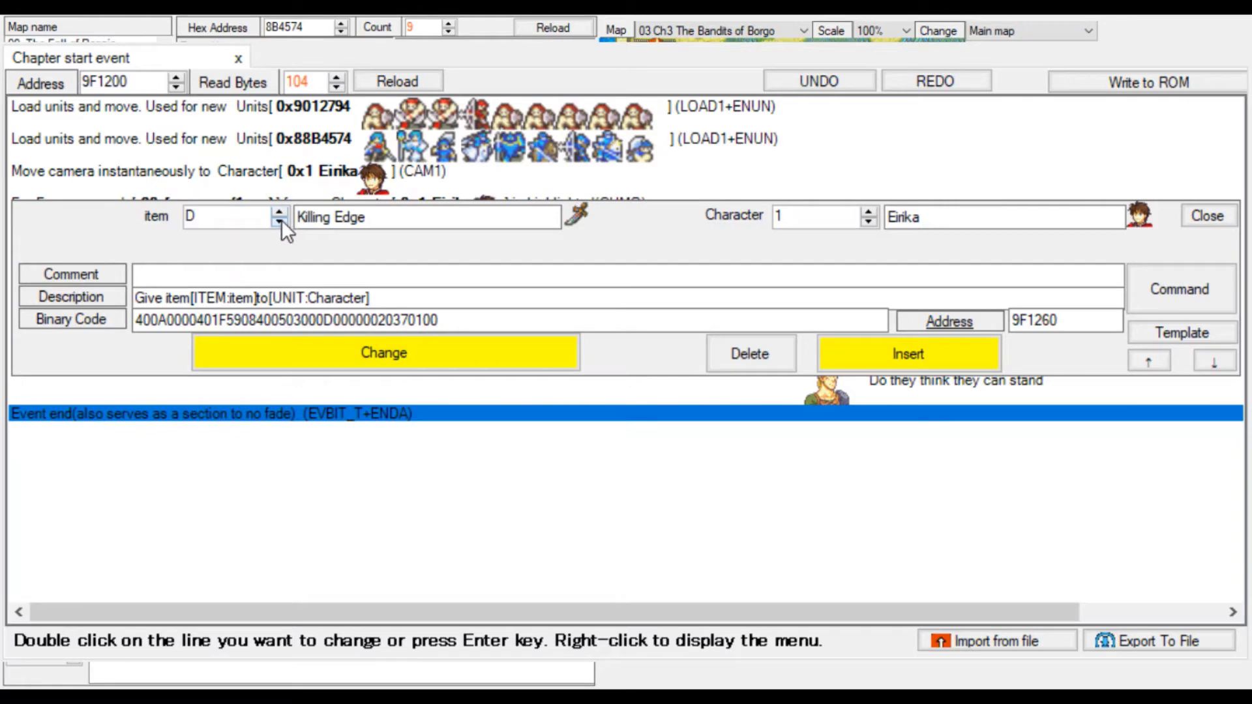
pyautogui.click(281, 221)
pyautogui.click(957, 358)
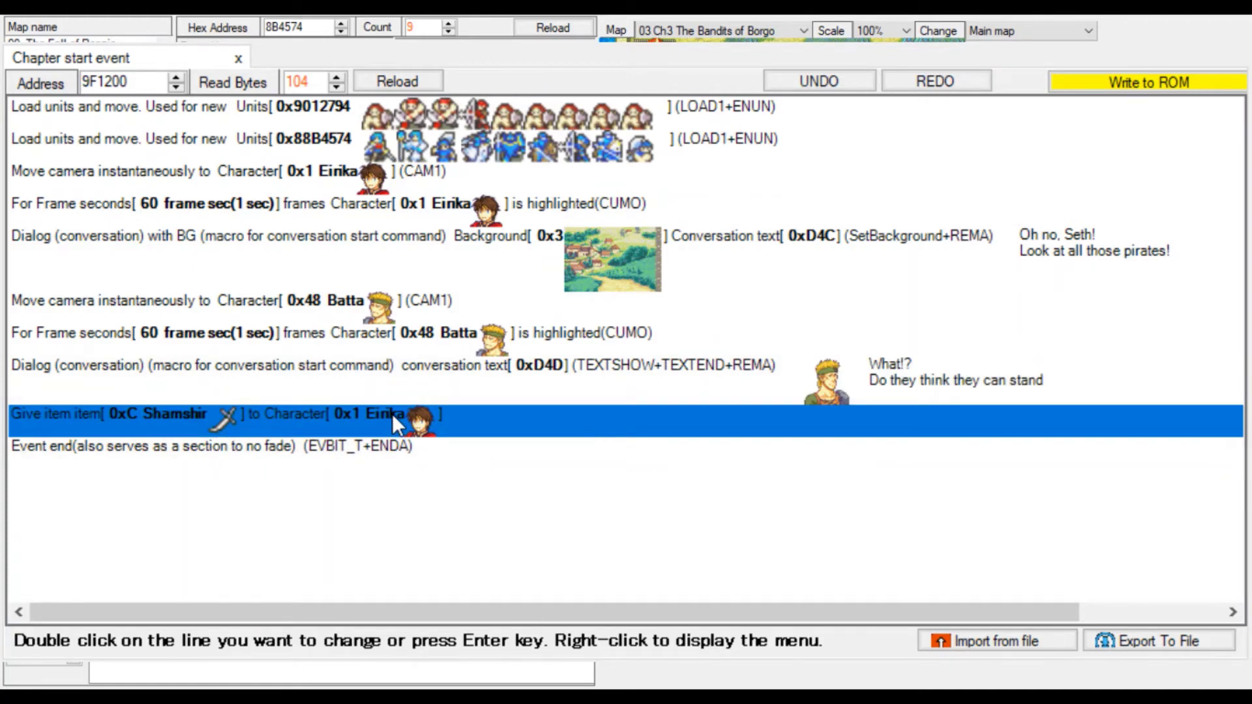
pyautogui.click(1077, 73)
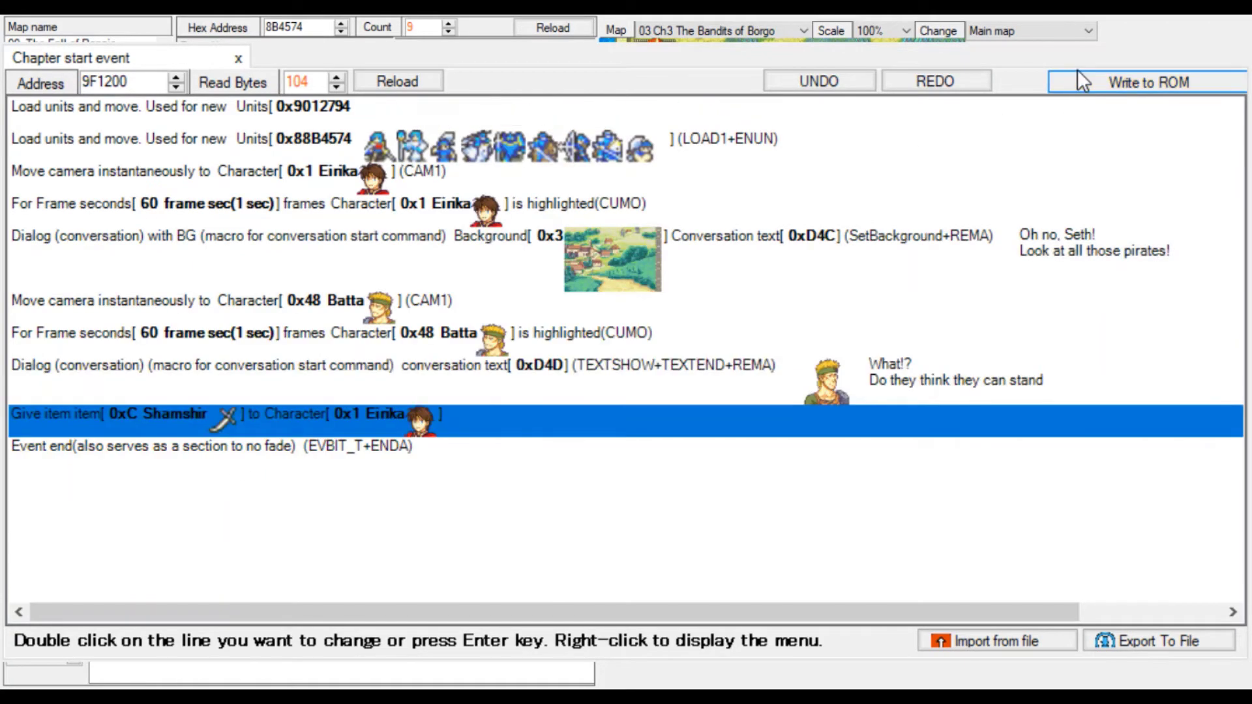
# Review the item and character of the new give item command, and switch to the Fire Emblem game for testing.
pyautogui.doubleClick(373, 413)
pyautogui.doubleClick(371, 216)
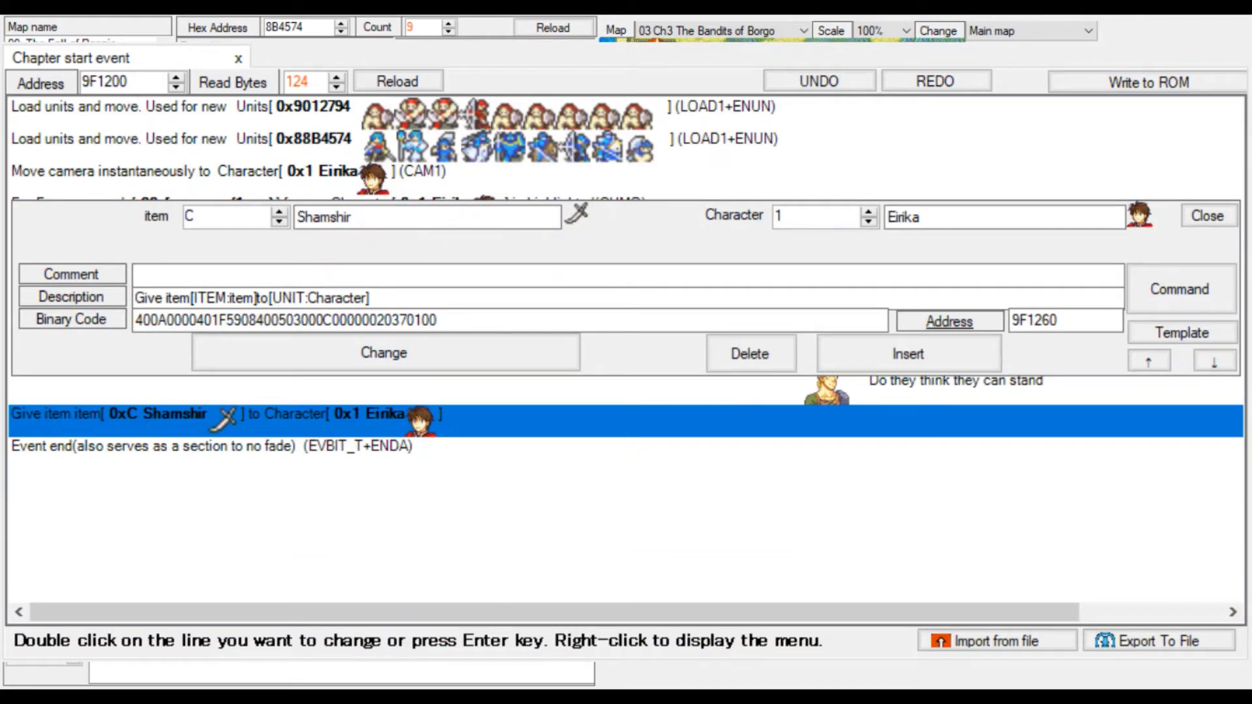
pyautogui.click(998, 88)
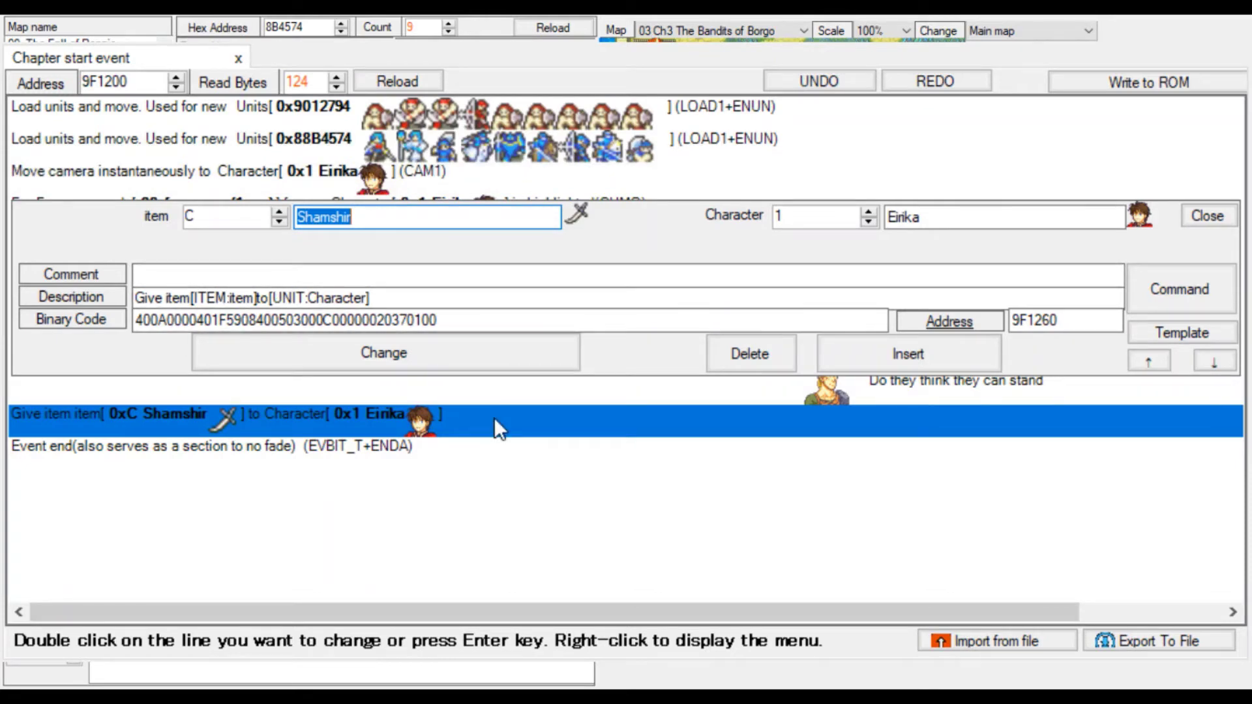
pyautogui.click(446, 696)
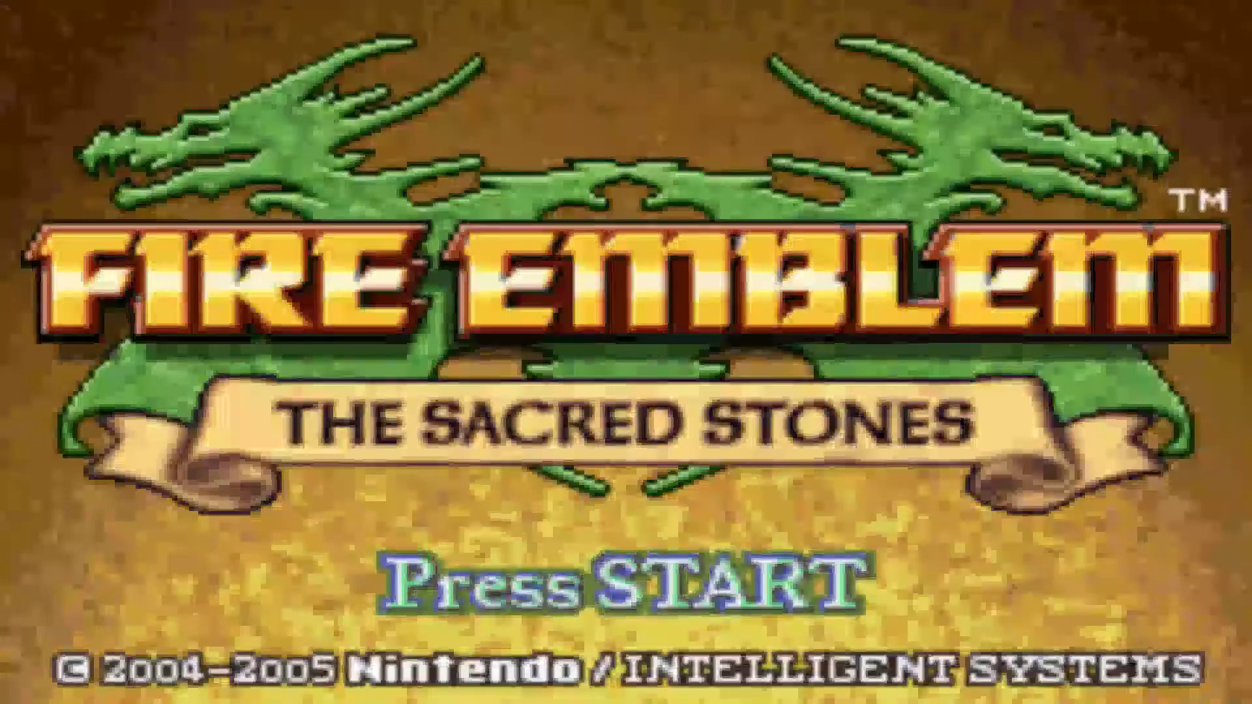
# Start the game, restart Ch.3: The Bandits of Borgo from its save slot and skip the world map scene.
pyautogui.press('Return')
pyautogui.press('x')
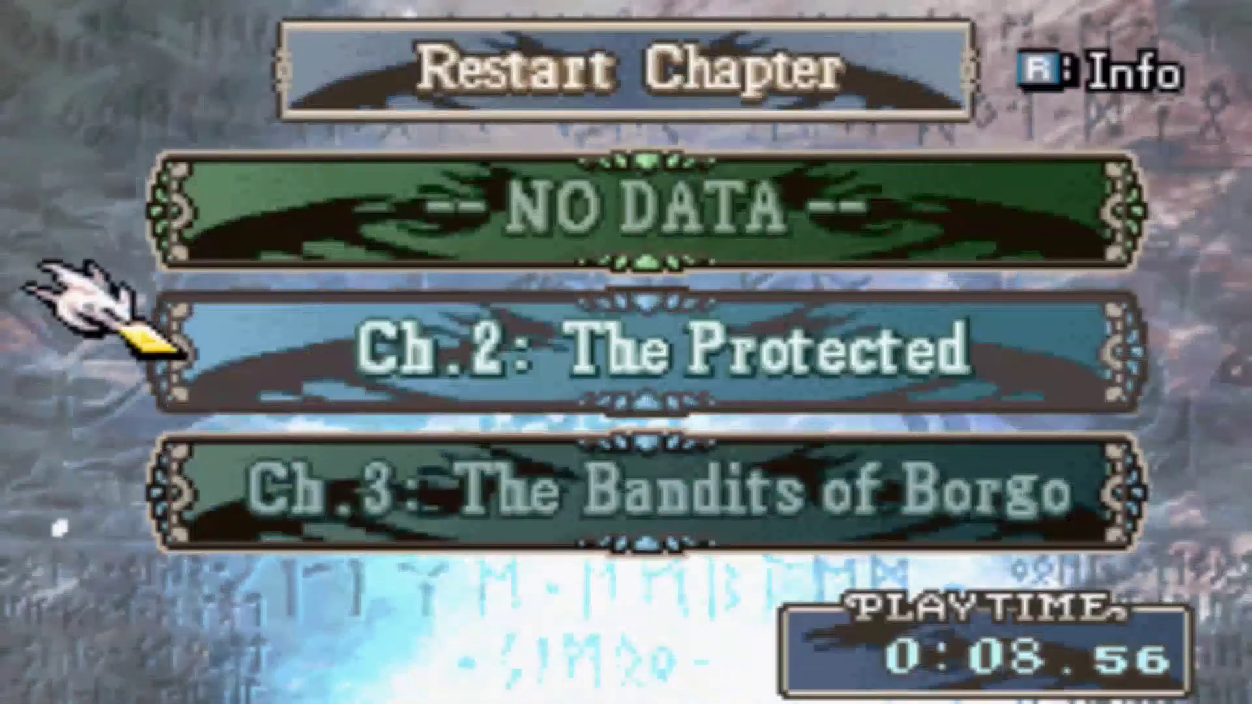
pyautogui.press('Down')
pyautogui.press('x')
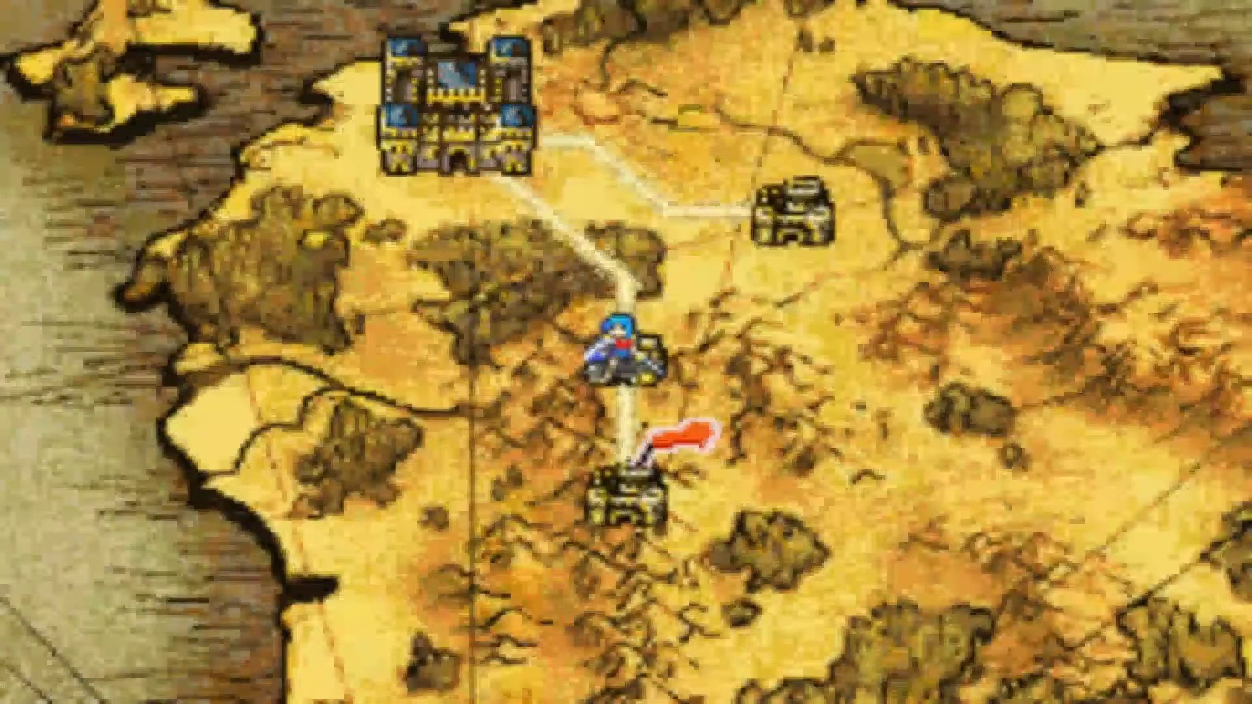
pyautogui.press('x')
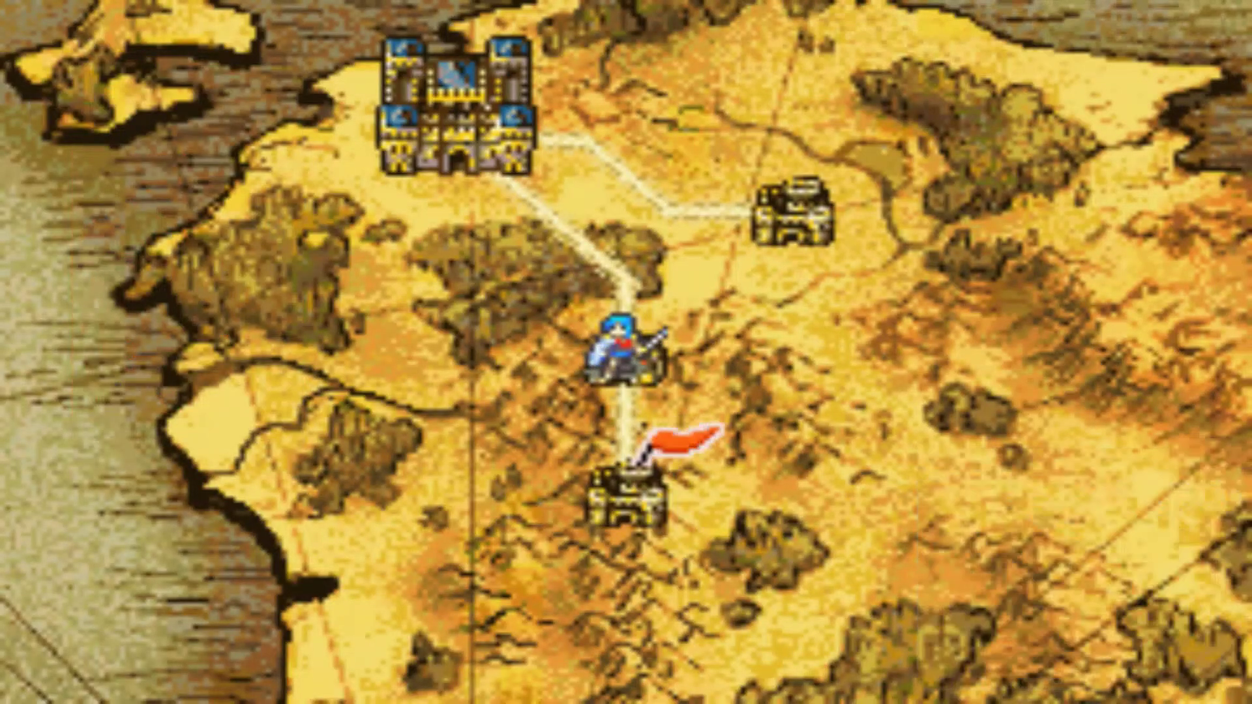
pyautogui.press('Return')
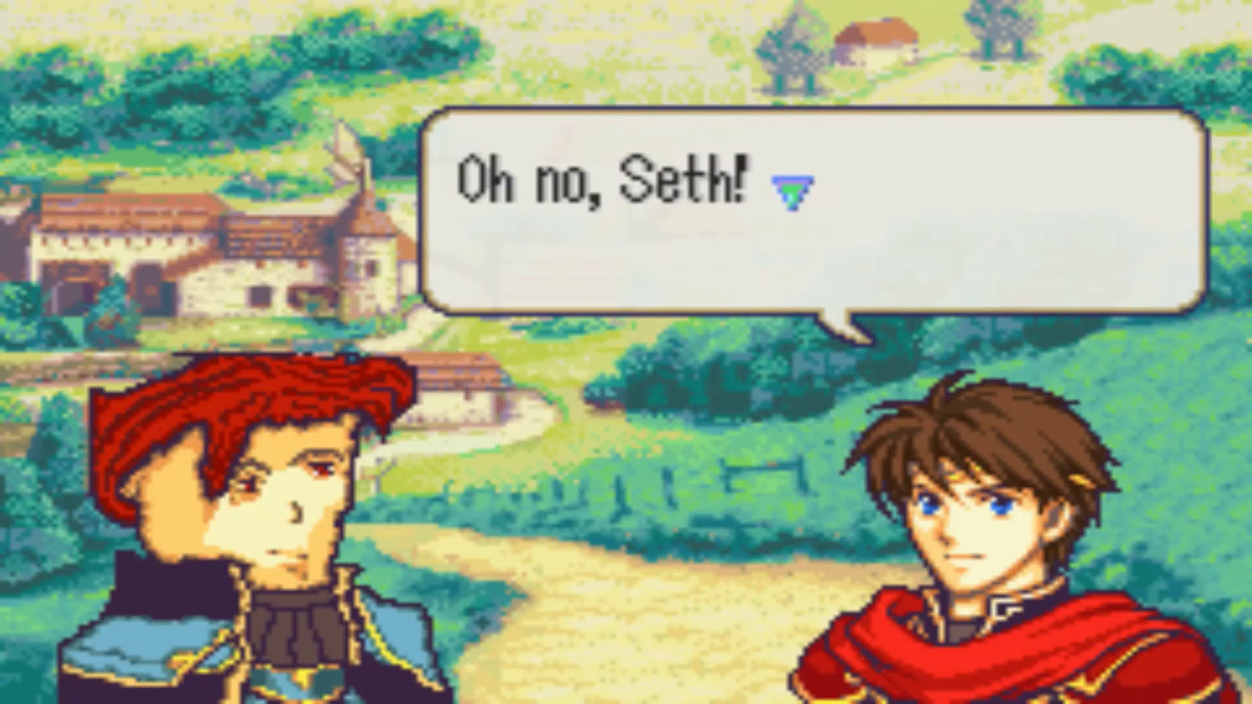
# Play through the opening conversation about the pirates and brigands to check the start event's dialog.
pyautogui.press('x')
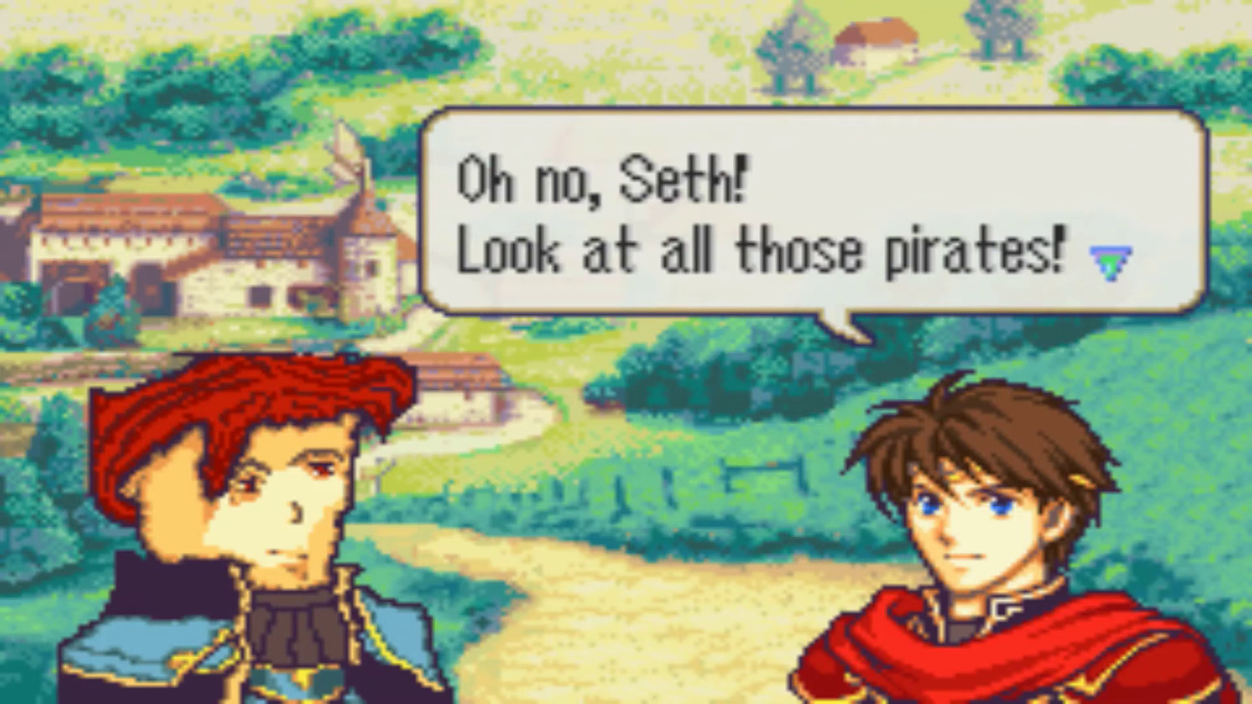
pyautogui.press('x')
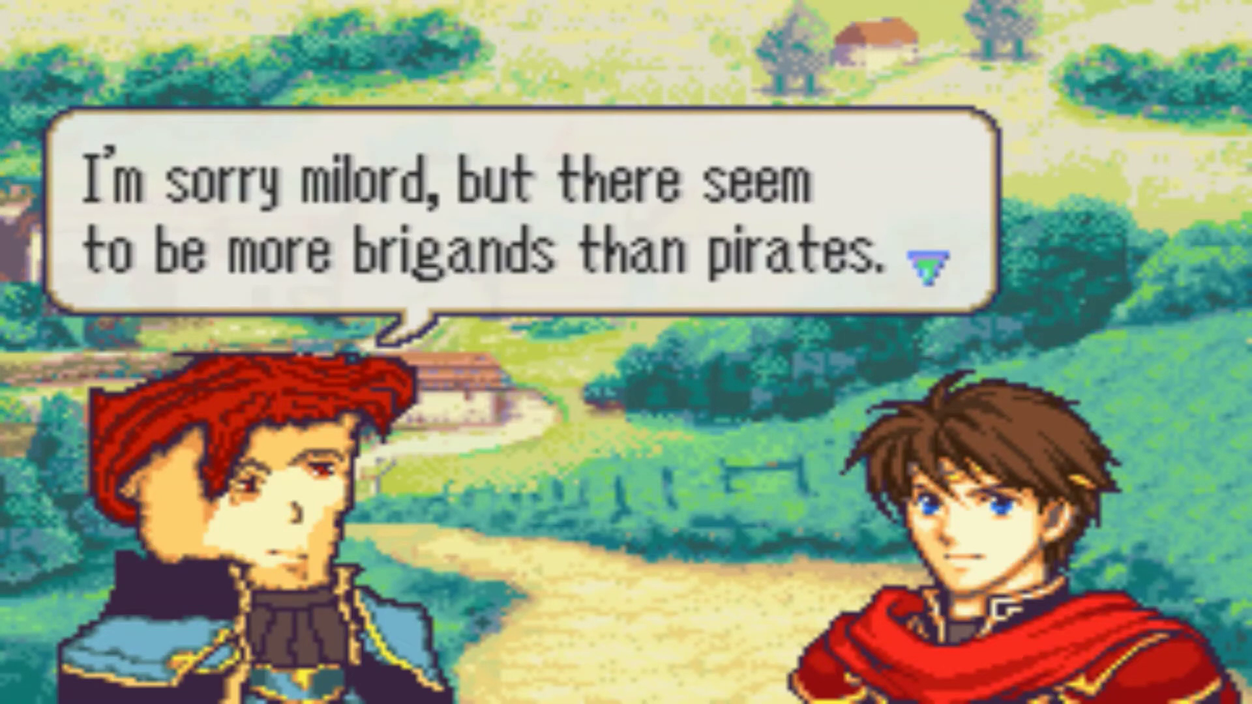
pyautogui.press('x')
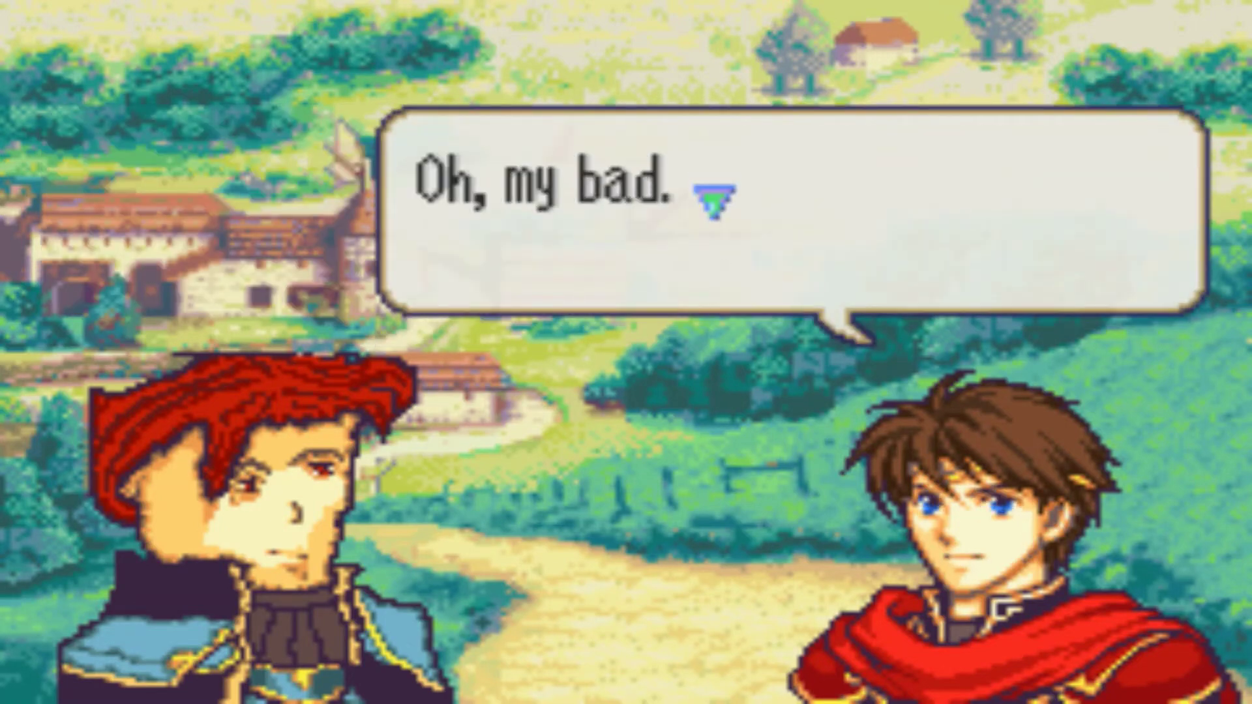
pyautogui.press('x')
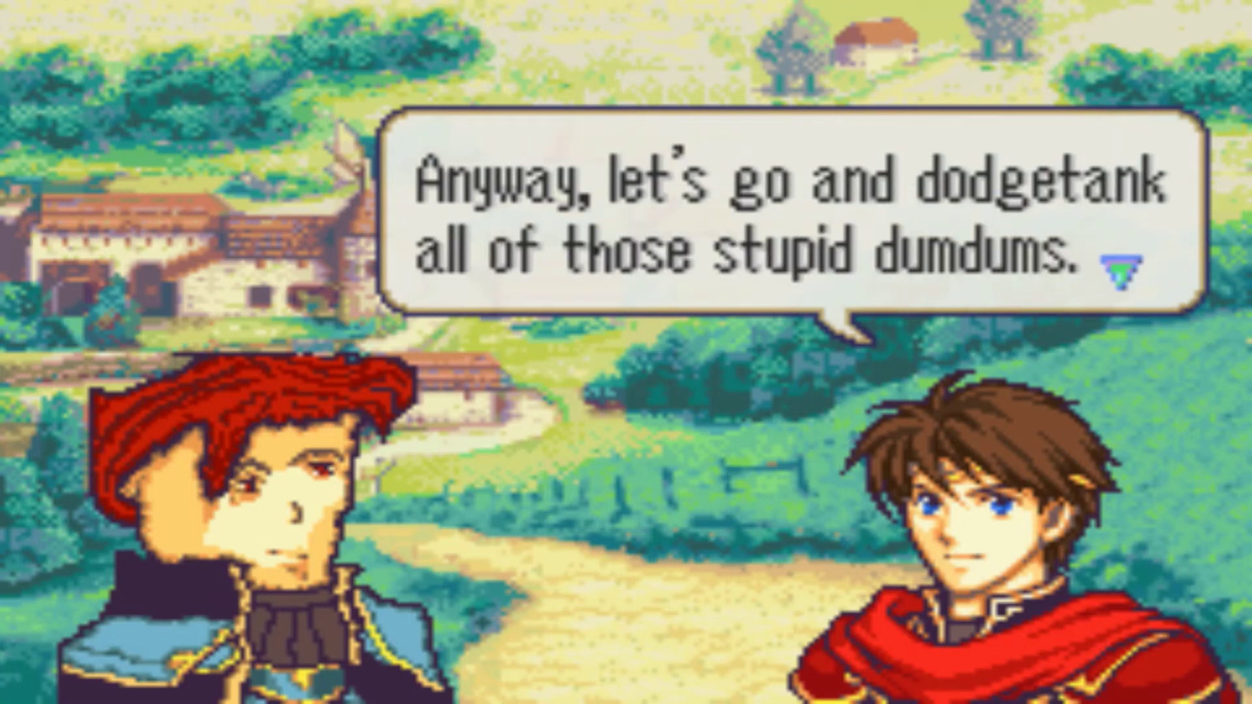
# Advance through the opening dialogue, Batta's speech and the Shamshir item notice until the player phase begins.
pyautogui.press('x')
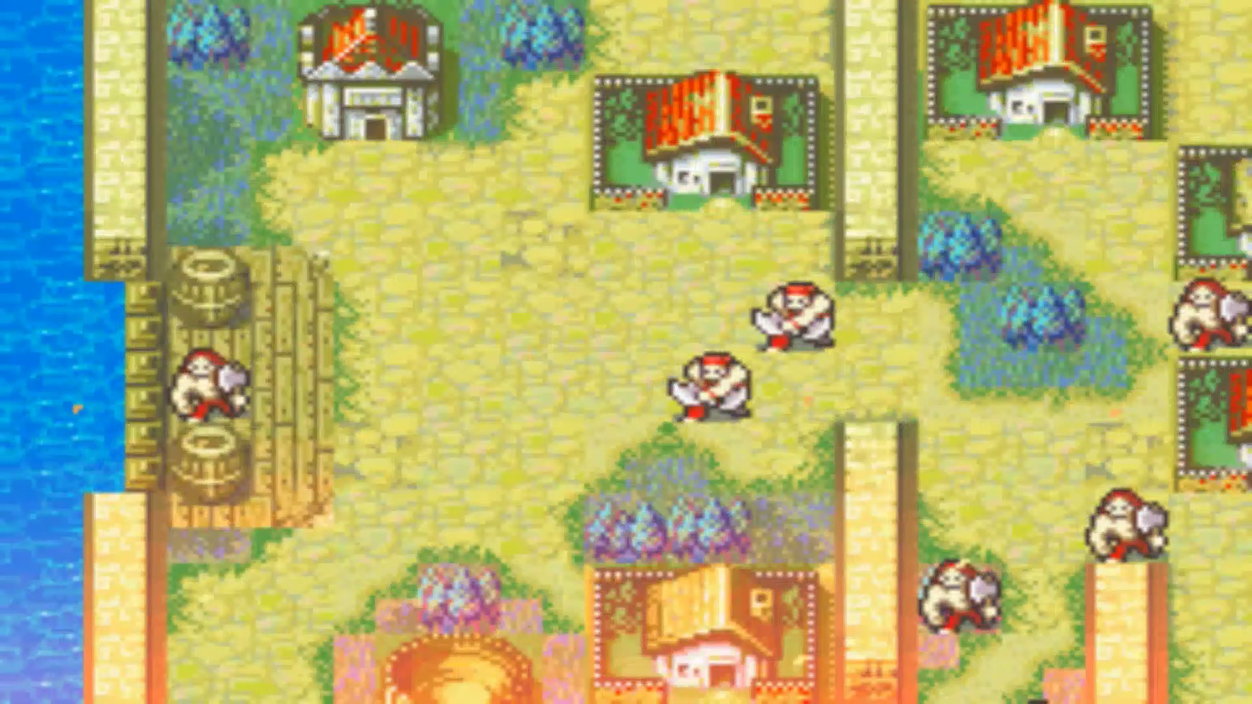
pyautogui.press('x')
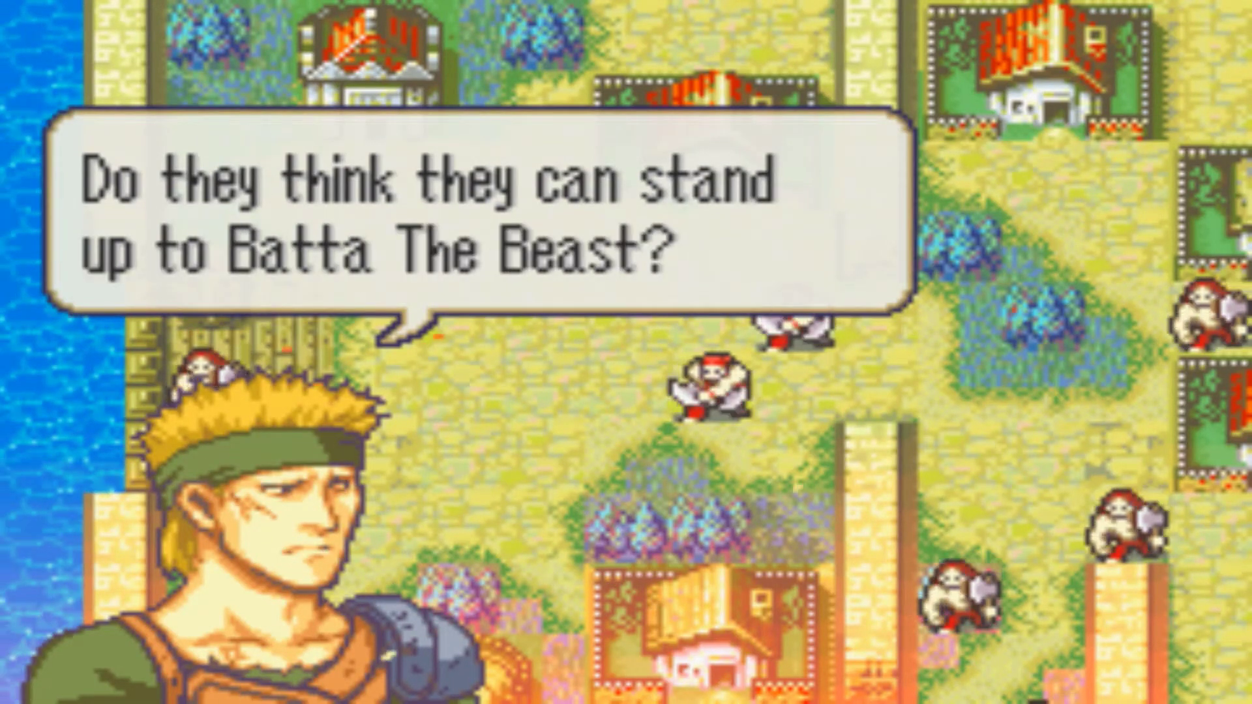
pyautogui.press('x')
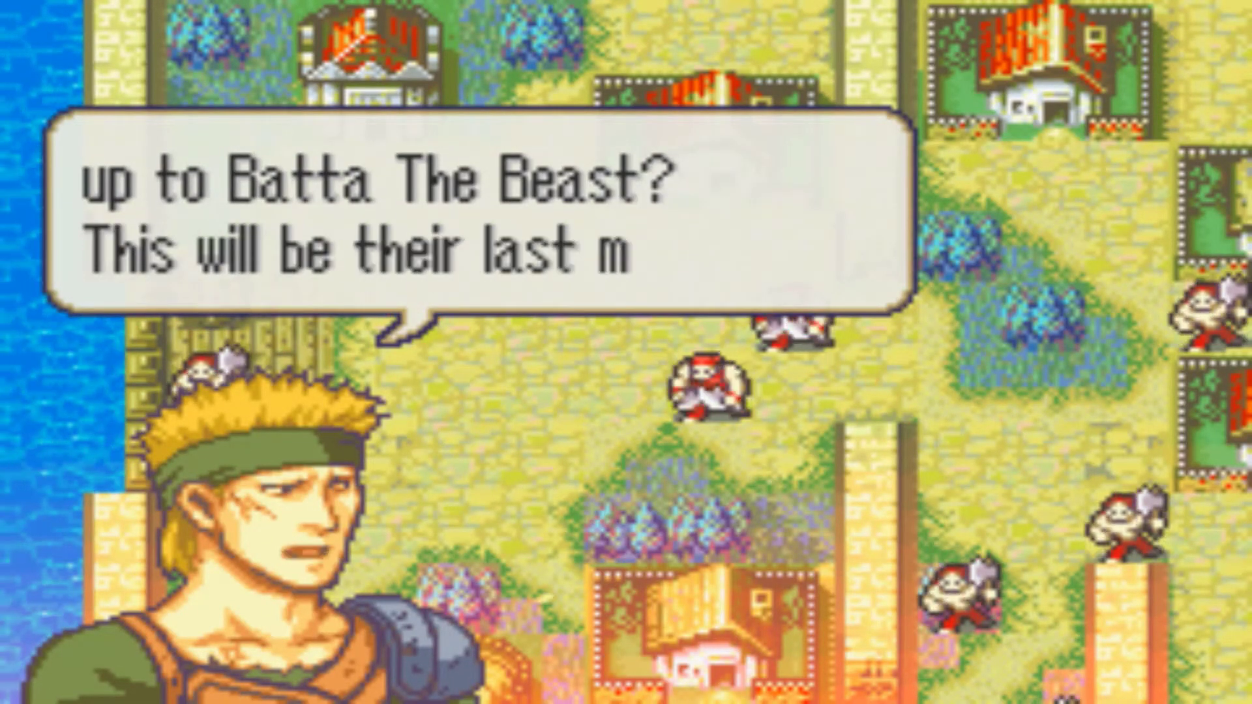
pyautogui.press('x')
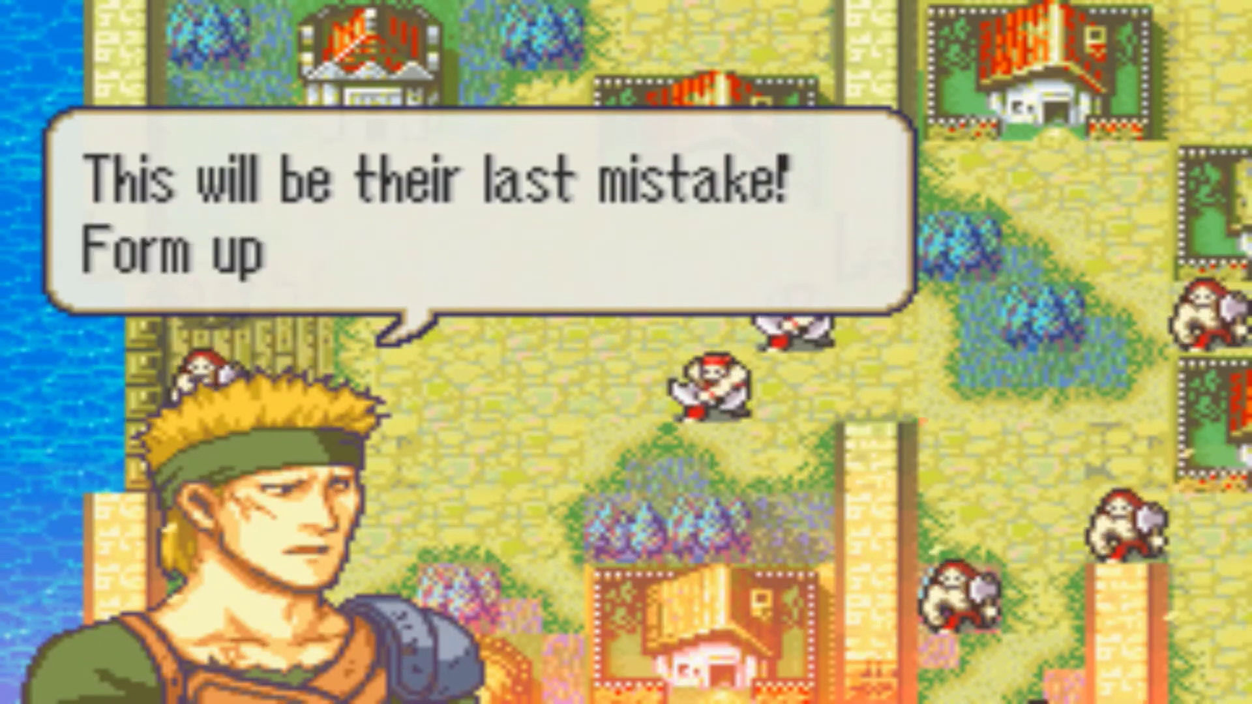
pyautogui.press('x')
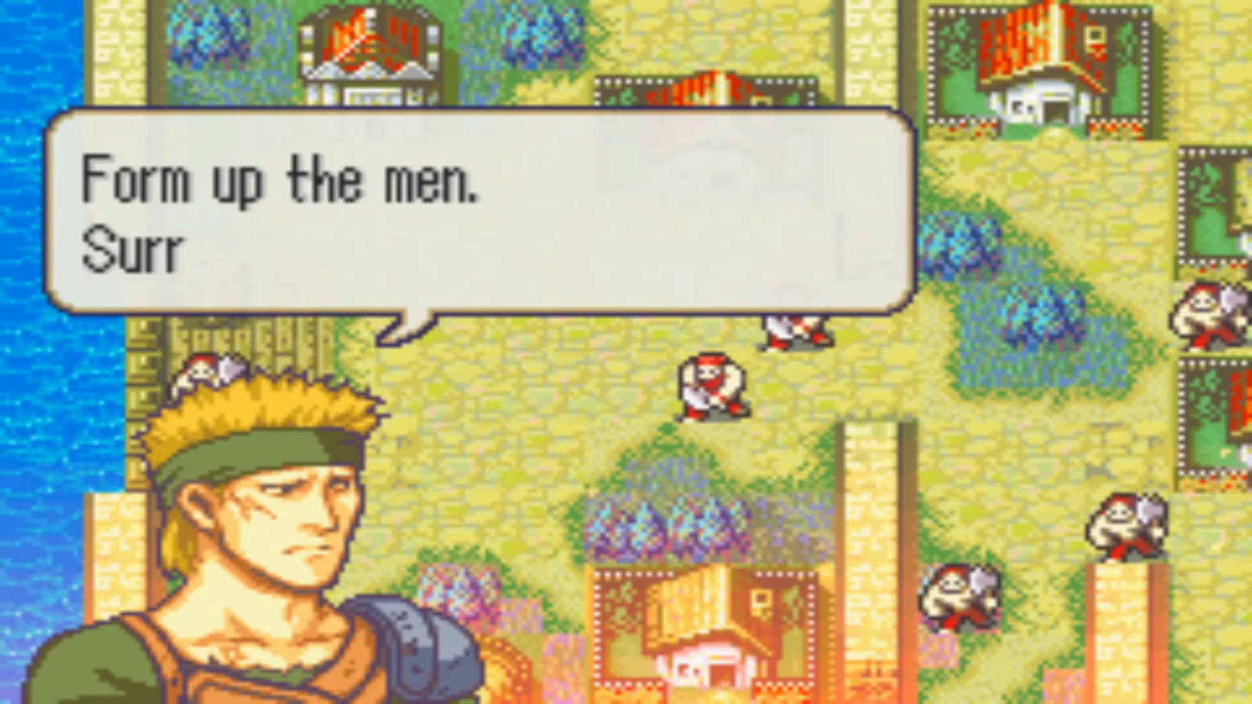
pyautogui.press('x')
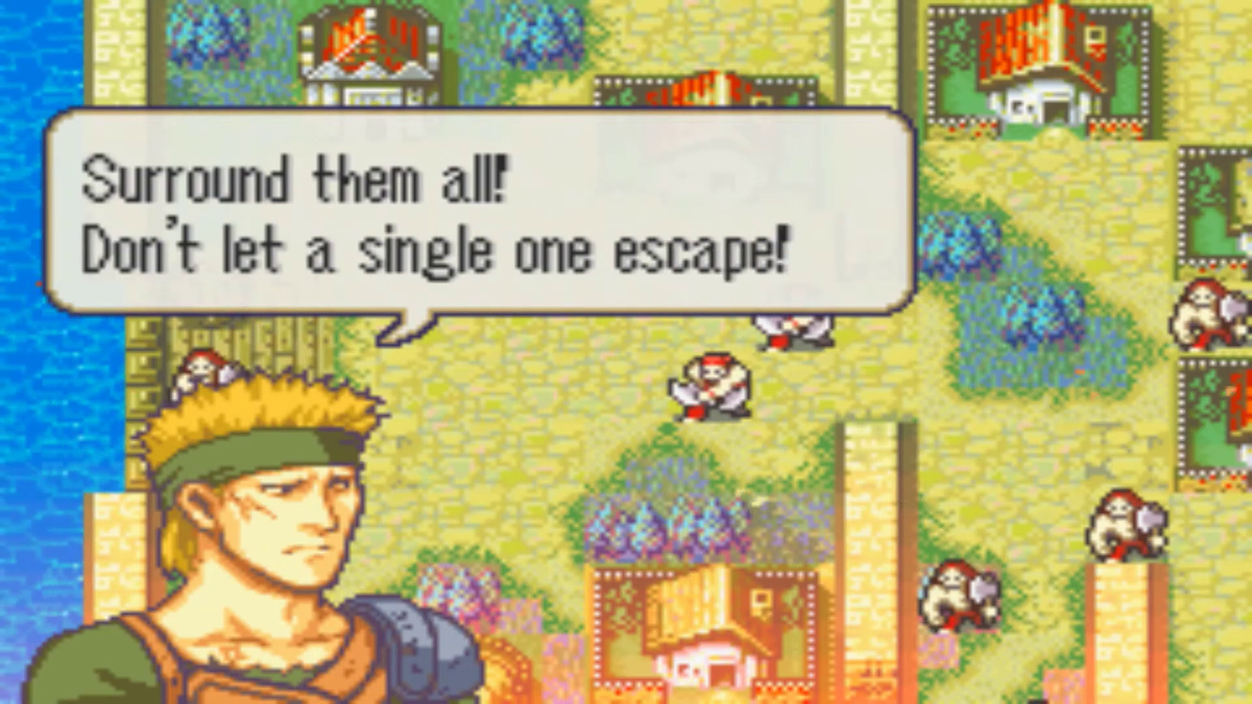
pyautogui.press('x')
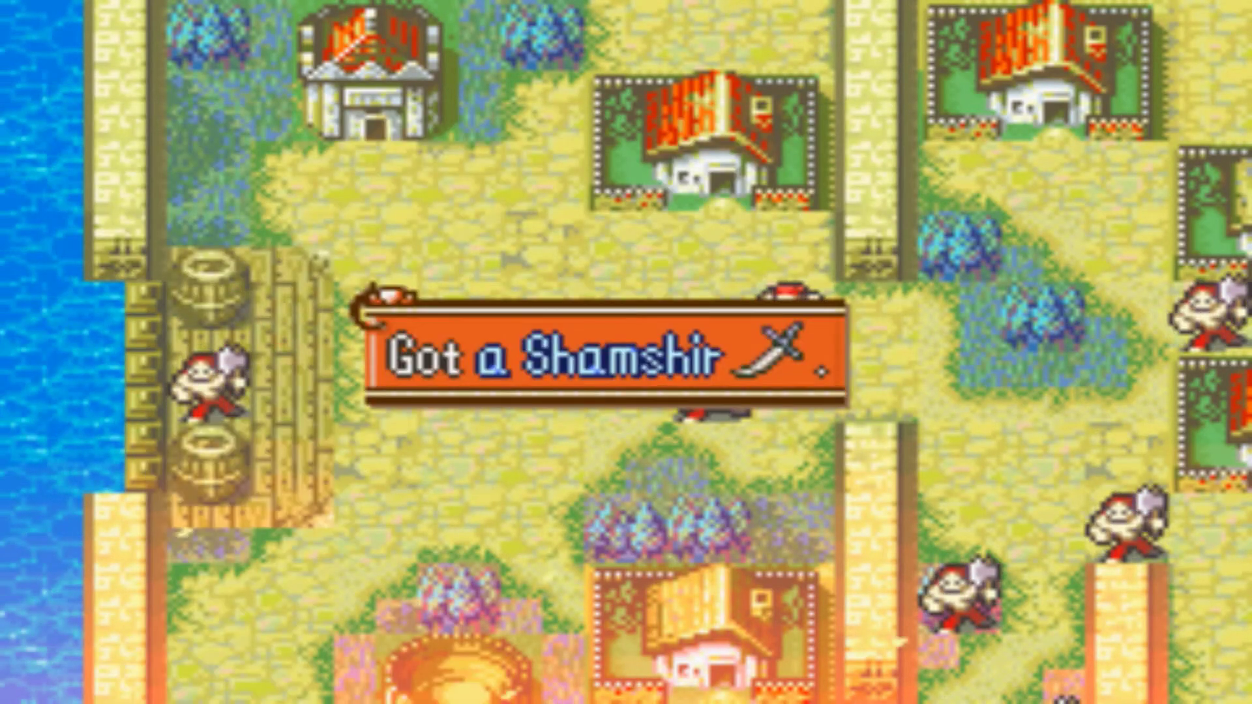
pyautogui.press('x')
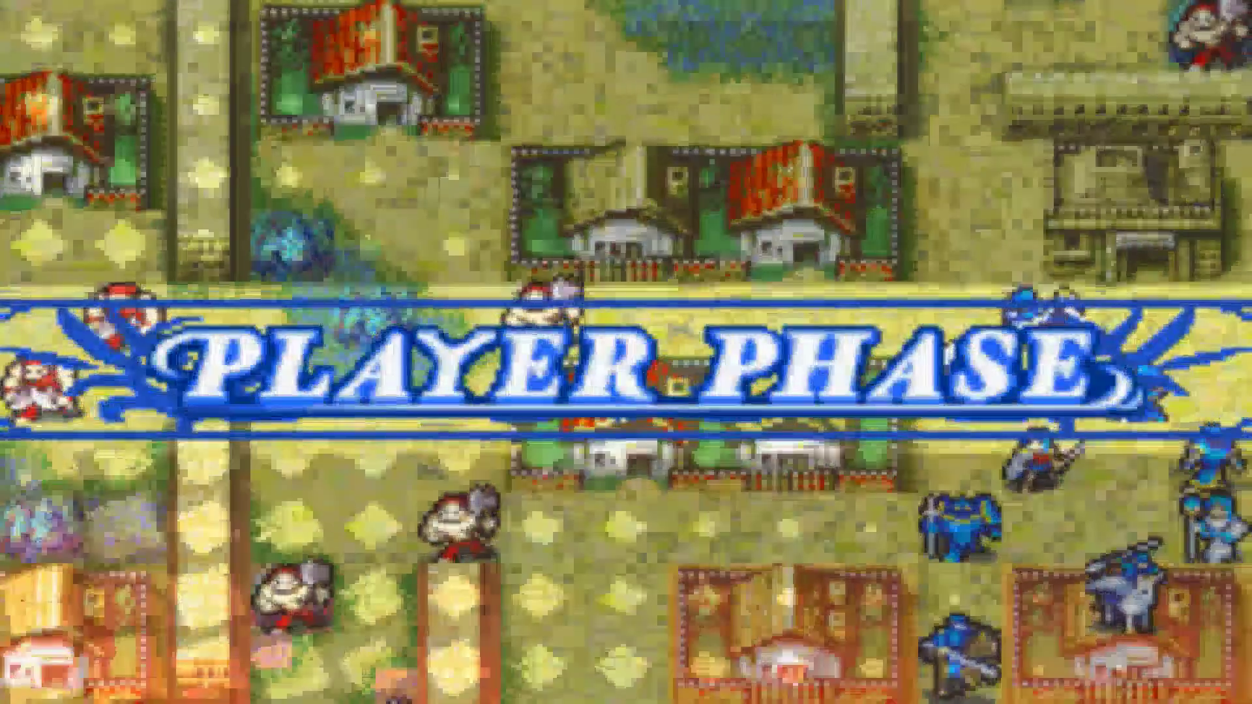
# Survey the inn, the roads and the enemy positions west and south of the allied party.
pyautogui.press('Up')
pyautogui.press('Up')
pyautogui.press('Up')
pyautogui.press('Up')
pyautogui.press('Up')
pyautogui.press('Up')
pyautogui.press('Left')
pyautogui.press('Left')
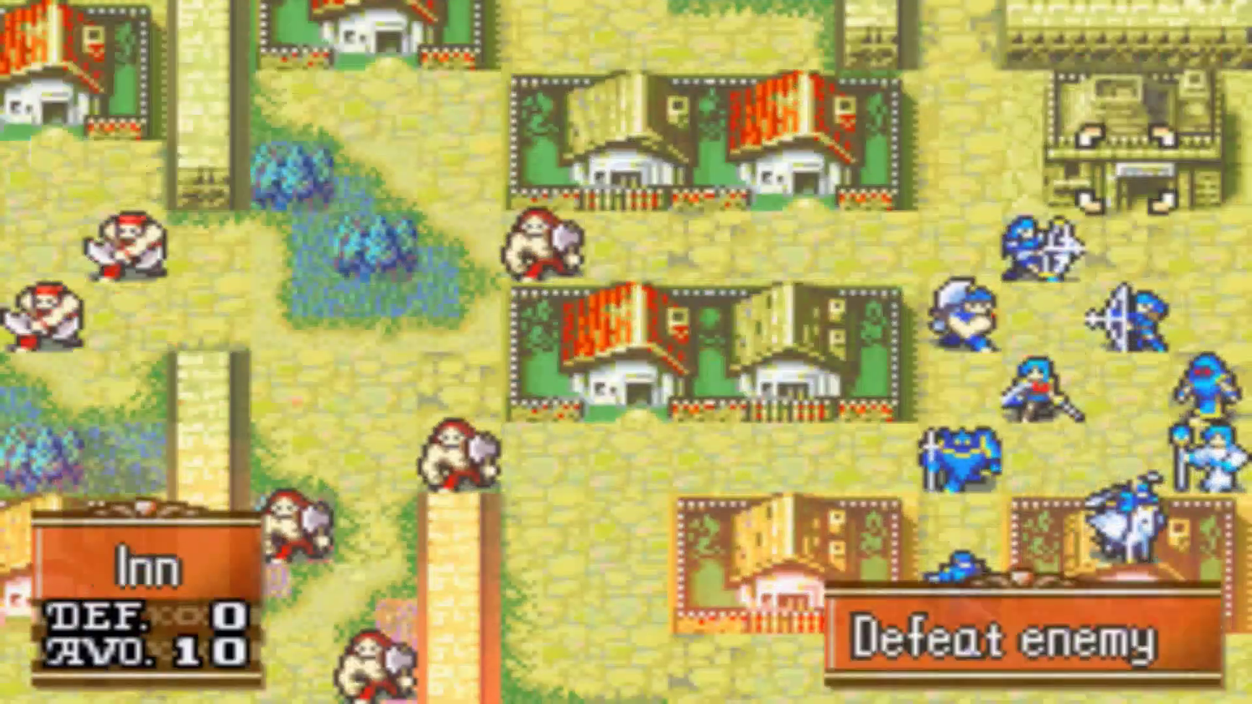
pyautogui.press('Left')
pyautogui.press('Down')
pyautogui.press('Down')
pyautogui.press('Down')
pyautogui.press('Down')
pyautogui.press('Down')
pyautogui.press('Down')
pyautogui.press('Down')
pyautogui.press('Down')
pyautogui.press('Down')
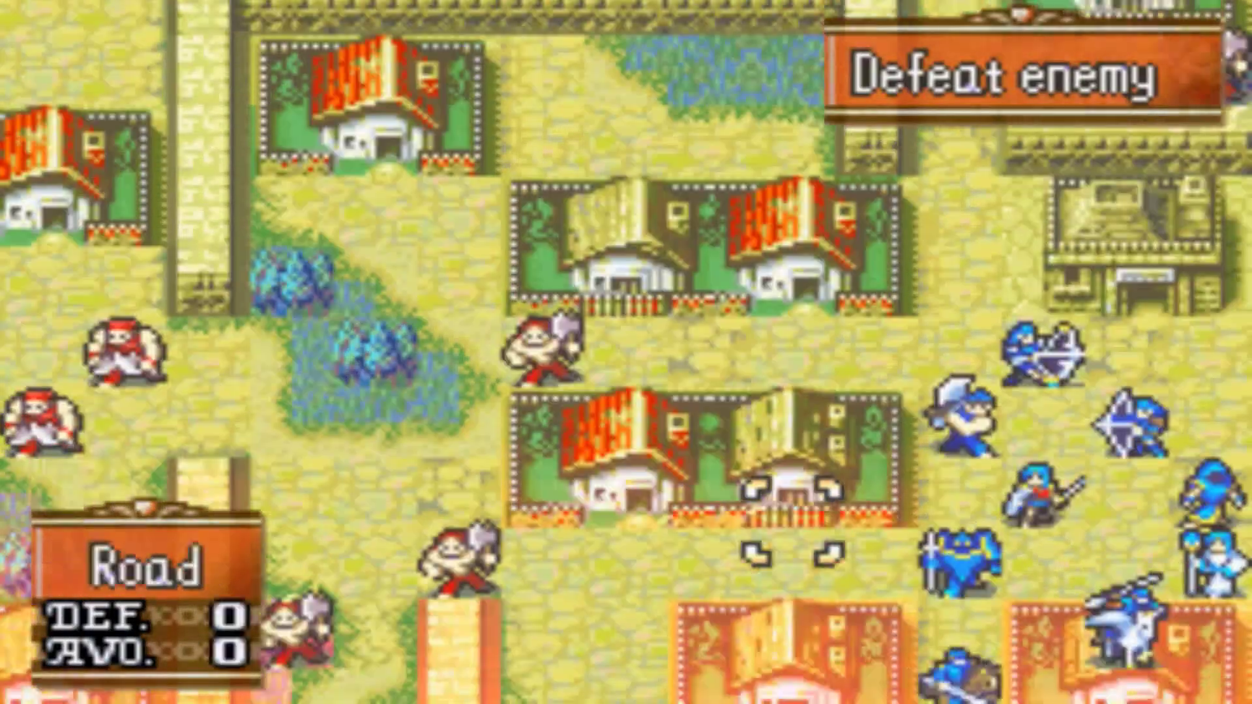
pyautogui.press('Left')
pyautogui.press('Left')
pyautogui.press('Left')
pyautogui.press('Up')
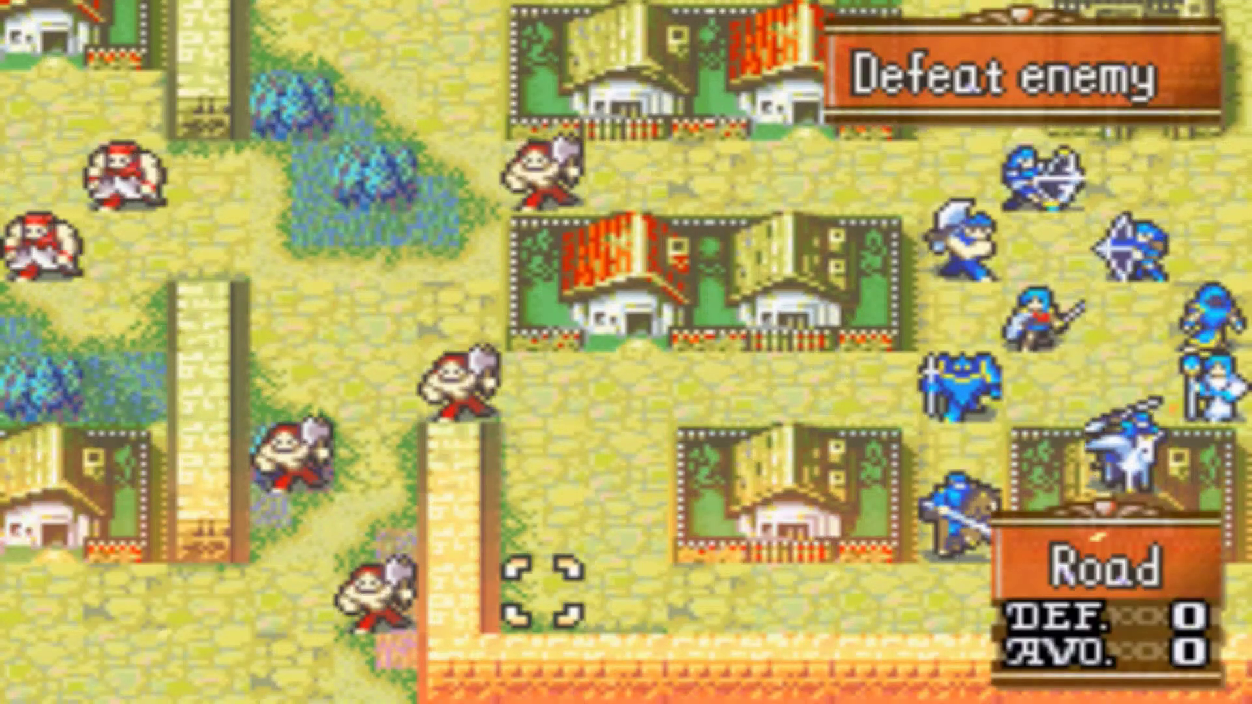
pyautogui.press('Right')
pyautogui.press('Right')
pyautogui.press('Up')
pyautogui.press('Up')
pyautogui.press('Up')
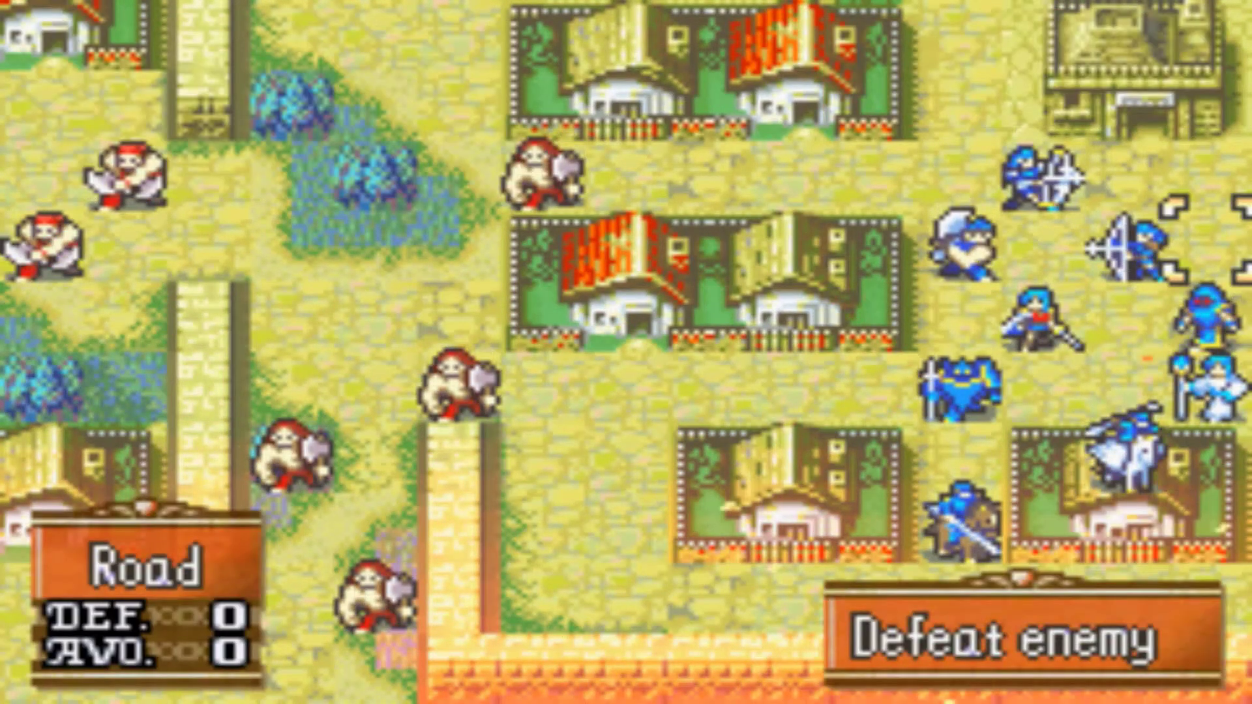
pyautogui.press('Left')
pyautogui.press('Down')
pyautogui.press('Down')
pyautogui.press('Down')
pyautogui.press('Down')
pyautogui.press('Down')
pyautogui.press('Down')
pyautogui.press('Left')
pyautogui.press('Left')
pyautogui.press('Left')
pyautogui.press('Left')
pyautogui.press('Left')
pyautogui.press('Left')
pyautogui.press('Right')
pyautogui.press('Right')
pyautogui.press('Right')
pyautogui.press('Up')
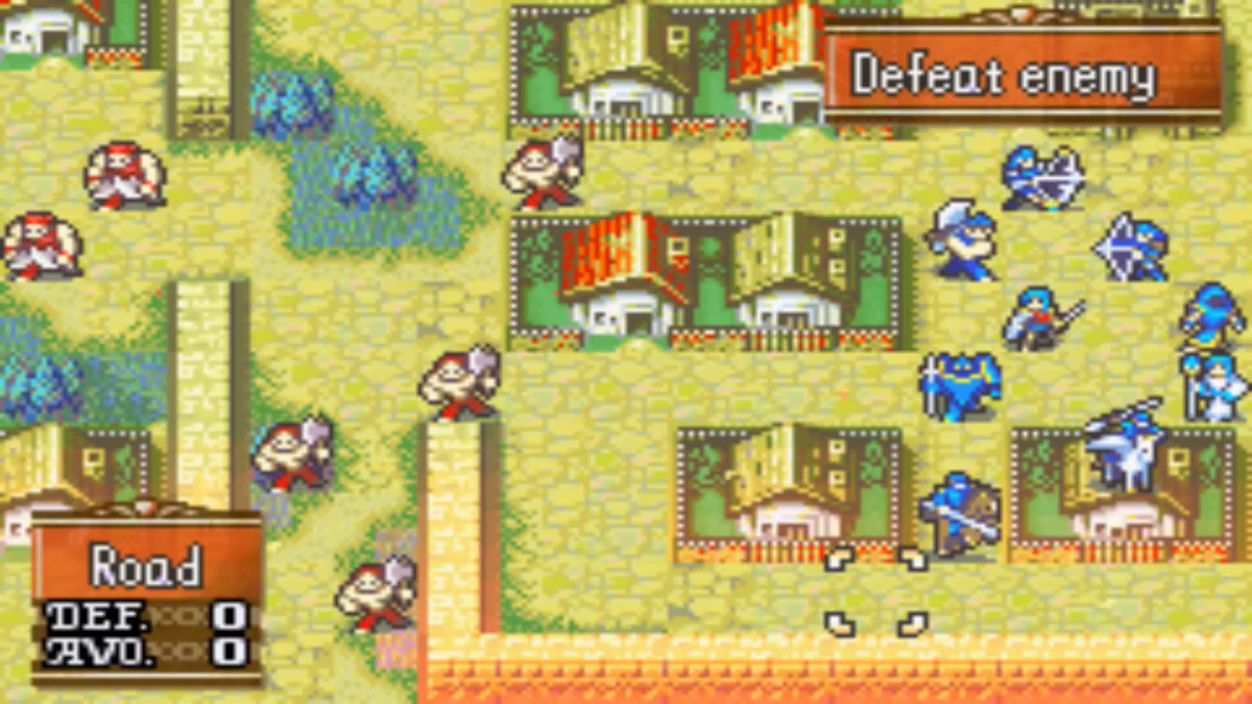
pyautogui.press('Up')
pyautogui.press('Up')
pyautogui.press('Right')
pyautogui.press('Right')
pyautogui.press('Right')
pyautogui.press('Up')
pyautogui.press('Up')
pyautogui.press('Left')
pyautogui.press('Up')
pyautogui.press('Right')
pyautogui.press('Left')
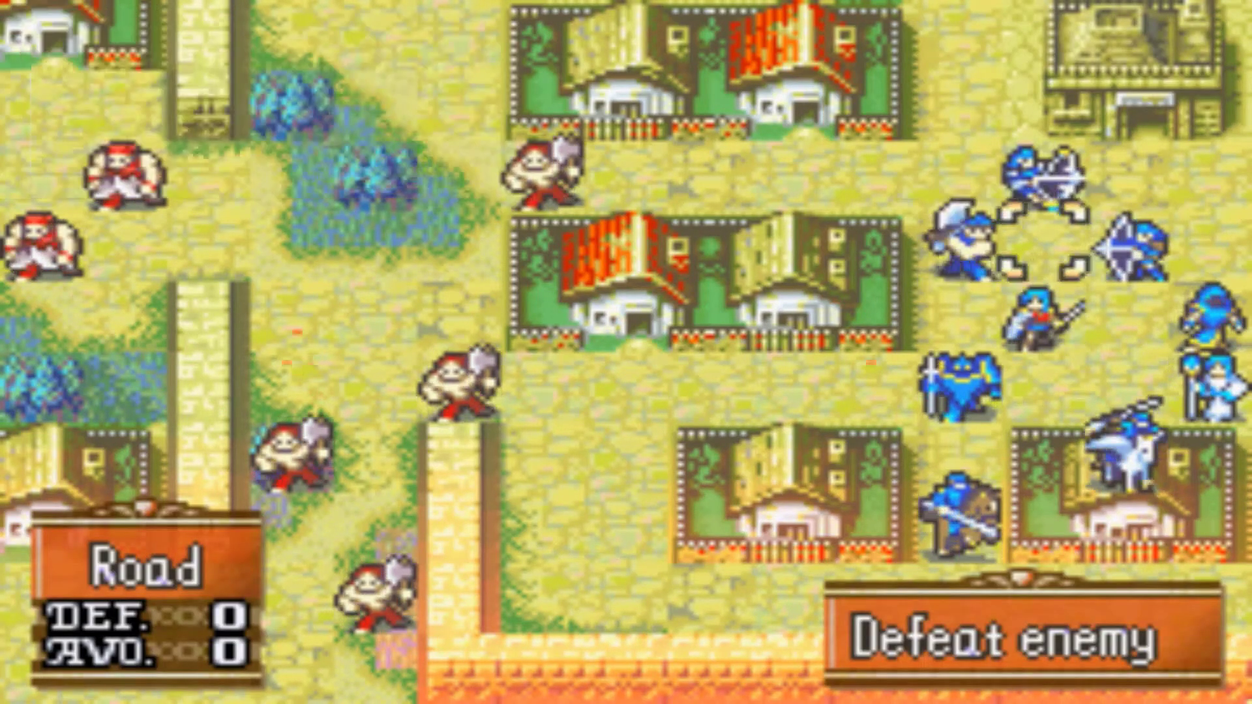
# Survey the northeastern forest enemy, the villages and the walled area north of the party.
pyautogui.press('Up')
pyautogui.press('Down')
pyautogui.press('Right')
pyautogui.press('Right')
pyautogui.press('Up')
pyautogui.press('Up')
pyautogui.press('Up')
pyautogui.press('Up')
pyautogui.press('Up')
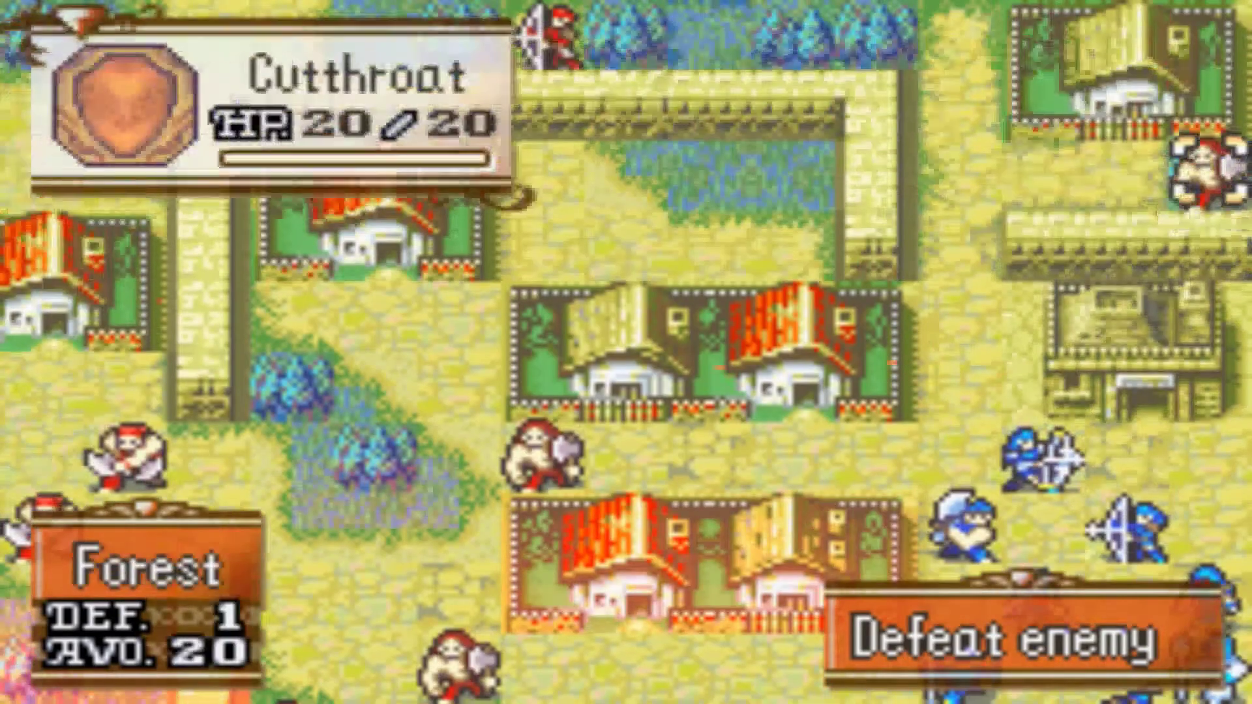
pyautogui.press('Left')
pyautogui.press('Left')
pyautogui.press('Left')
pyautogui.press('Down')
pyautogui.press('Down')
pyautogui.press('Down')
pyautogui.press('Down')
pyautogui.press('Left')
pyautogui.press('Left')
pyautogui.press('Up')
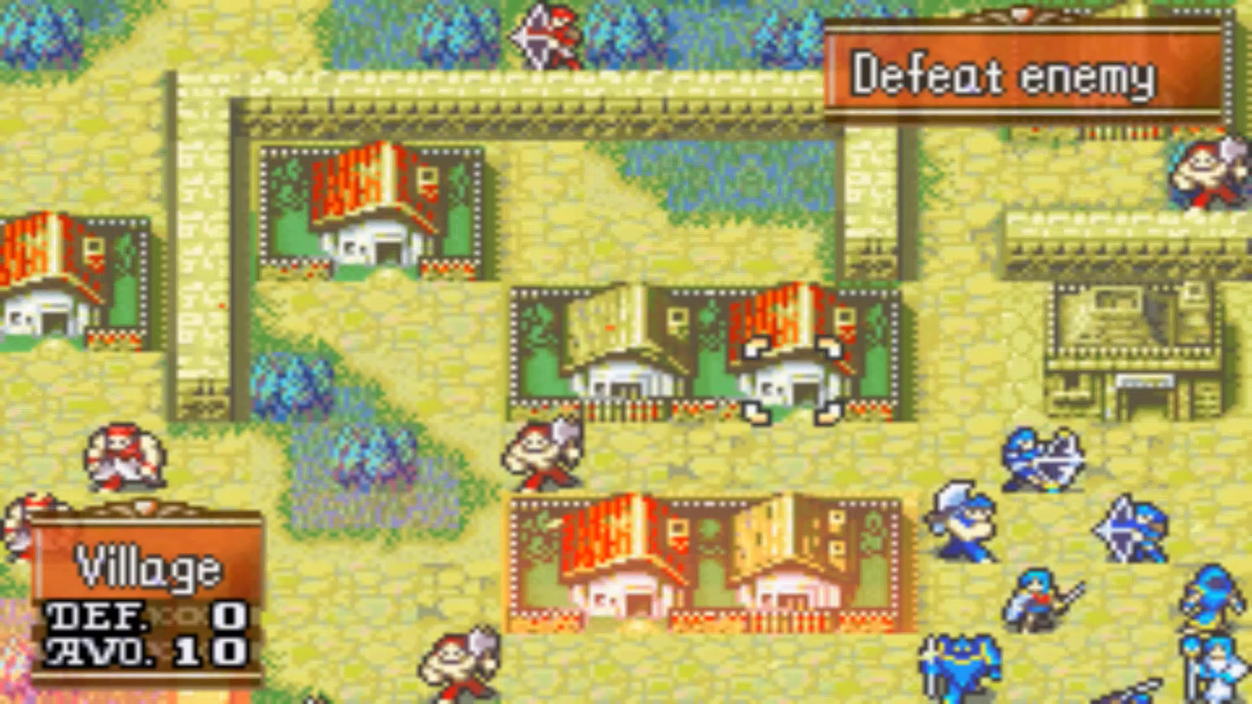
pyautogui.press('Left')
pyautogui.press('Left')
pyautogui.press('Left')
pyautogui.press('Up')
pyautogui.press('Left')
pyautogui.press('Left')
pyautogui.press('Left')
pyautogui.press('Up')
pyautogui.press('Right')
pyautogui.press('Right')
pyautogui.press('Right')
pyautogui.press('Up')
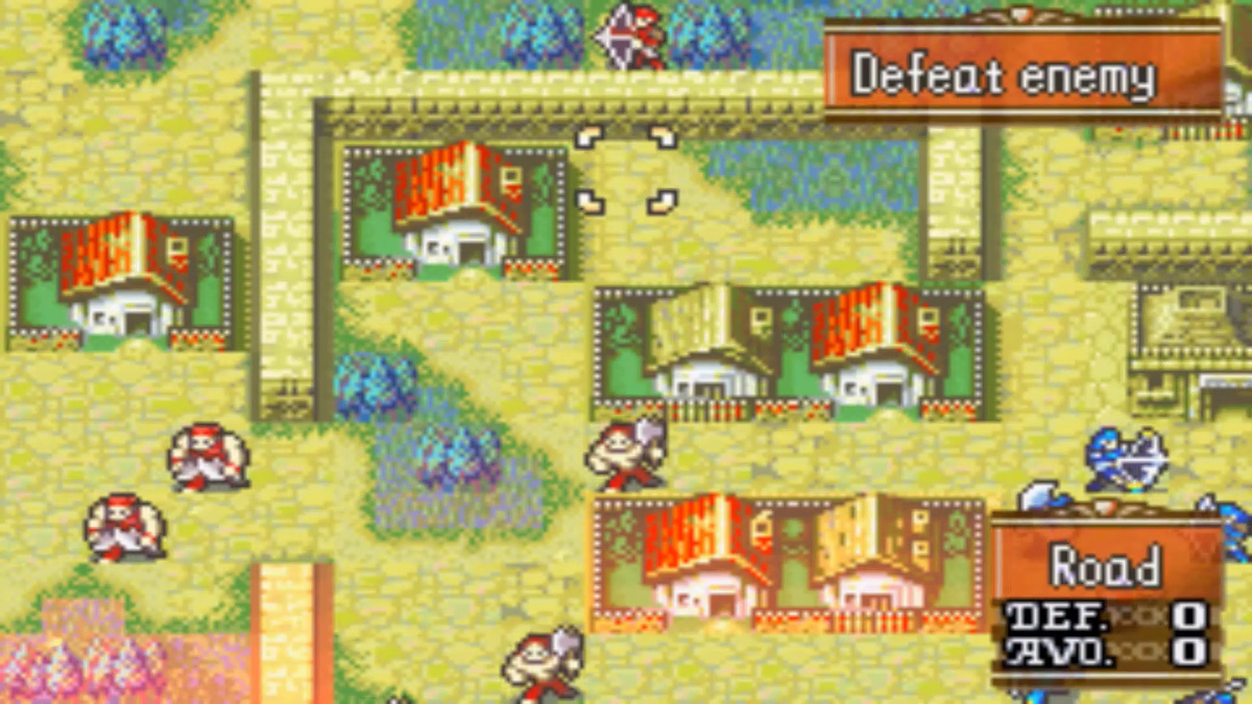
# Examine the stat sheets of the northeastern Cutthroat and the other enemies, ending with Batta's personal data.
pyautogui.press('Up')
pyautogui.press('Up')
pyautogui.press('Right')
pyautogui.press('Right')
pyautogui.press('Right')
pyautogui.press('Right')
pyautogui.press('Right')
pyautogui.press('Right')
pyautogui.press('Right')
pyautogui.press('Right')
pyautogui.press('Down')
pyautogui.press('Down')
pyautogui.press('s')
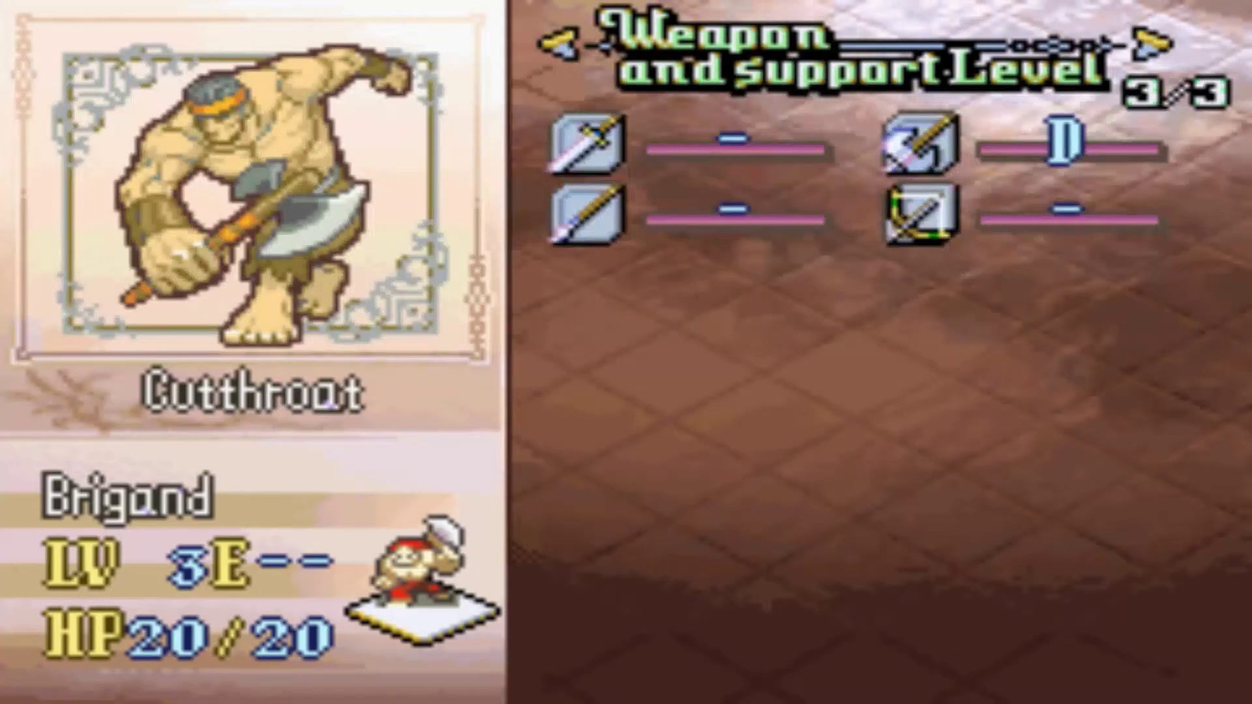
pyautogui.press('Right')
pyautogui.press('Down')
pyautogui.press('Down')
pyautogui.press('Down')
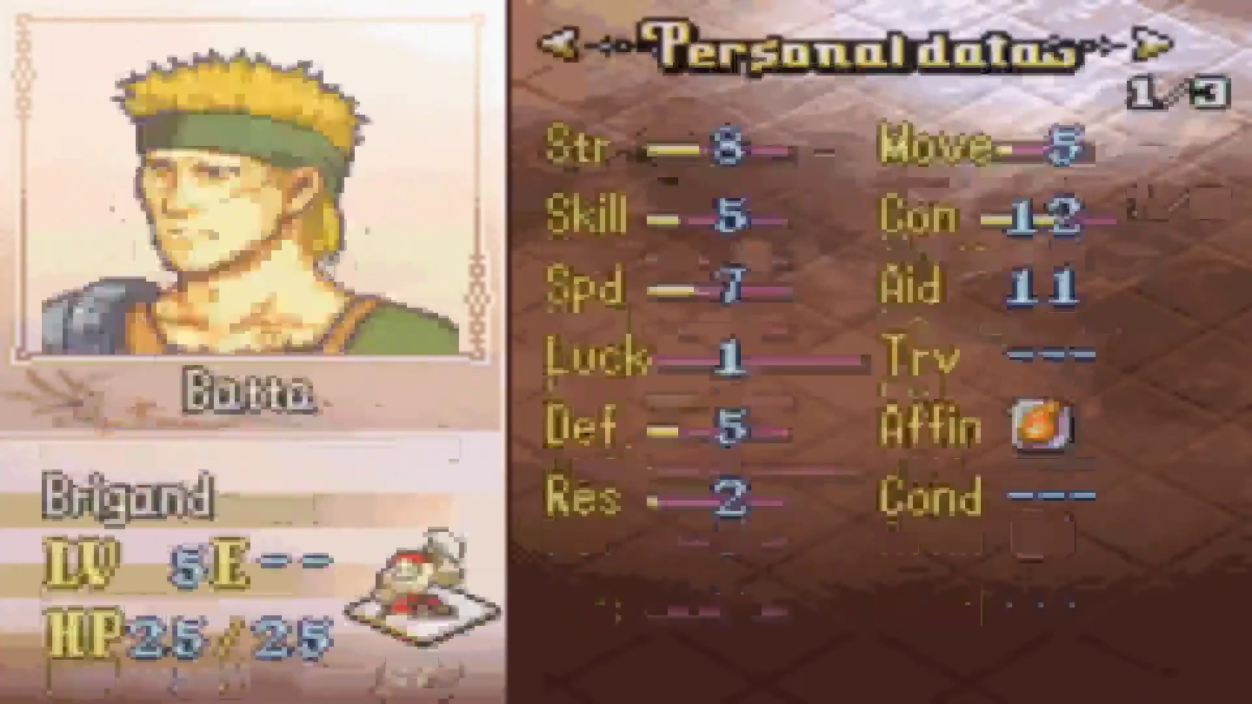
pyautogui.press('Down')
pyautogui.press('Down')
pyautogui.press('z')
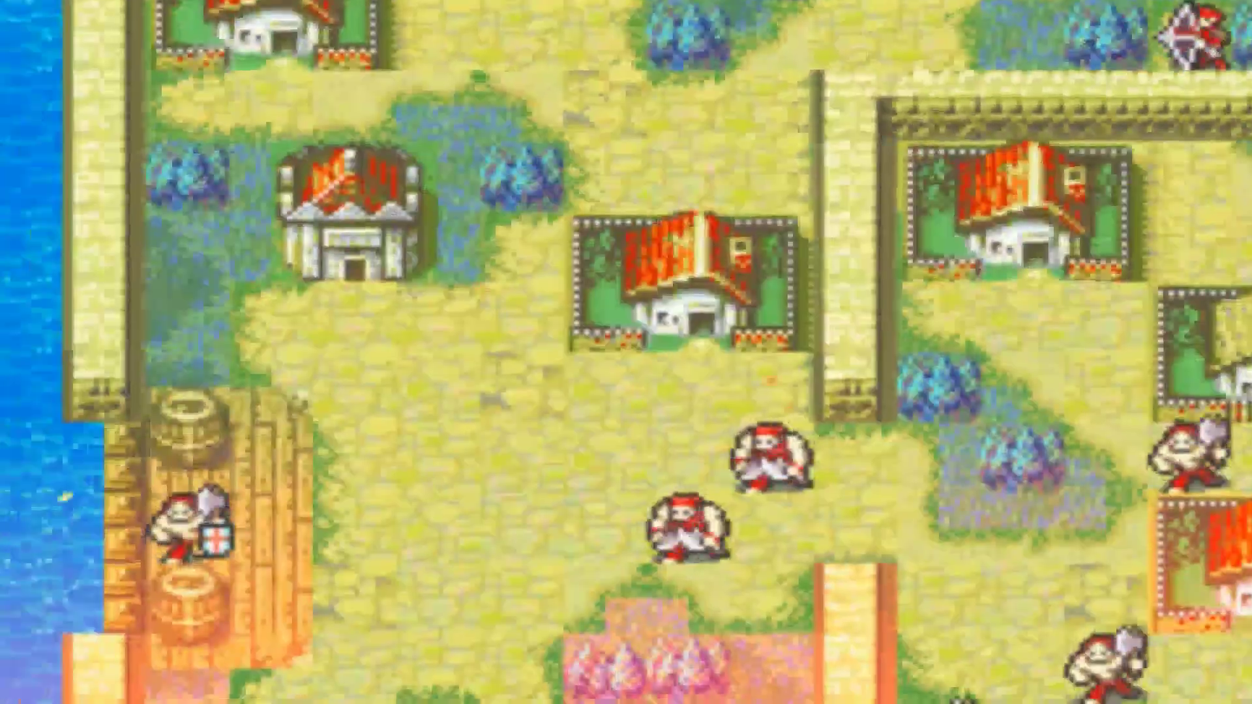
# Survey the enemies and terrain from Batta's pier eastward to the allied party.
pyautogui.press('Right')
pyautogui.press('Right')
pyautogui.press('Right')
pyautogui.press('Right')
pyautogui.press('Down')
pyautogui.press('Right')
pyautogui.press('Right')
pyautogui.press('Up')
pyautogui.press('Right')
pyautogui.press('Right')
pyautogui.press('Right')
pyautogui.press('Right')
pyautogui.press('Down')
pyautogui.press('Down')
pyautogui.press('Down')
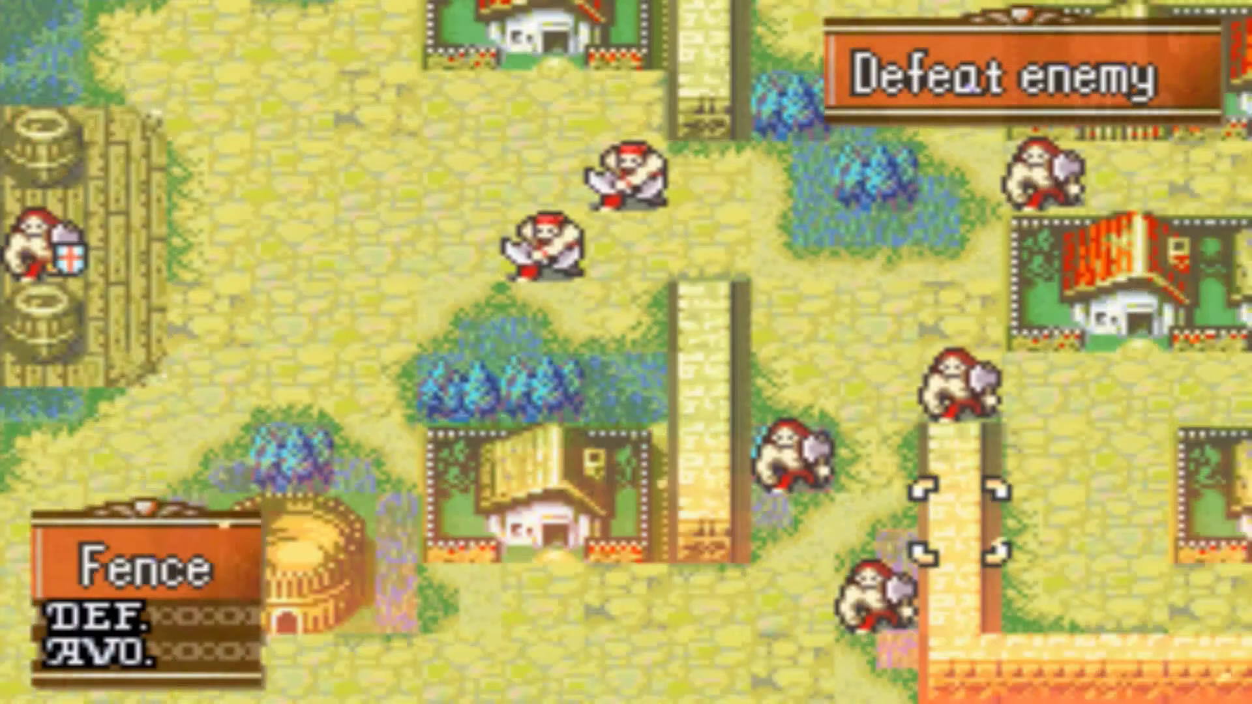
pyautogui.press('Right')
pyautogui.press('Right')
pyautogui.press('Right')
pyautogui.press('Up')
pyautogui.press('Up')
pyautogui.press('Up')
pyautogui.press('Right')
pyautogui.press('Right')
pyautogui.press('Right')
pyautogui.press('Right')
pyautogui.press('Right')
pyautogui.press('Left')
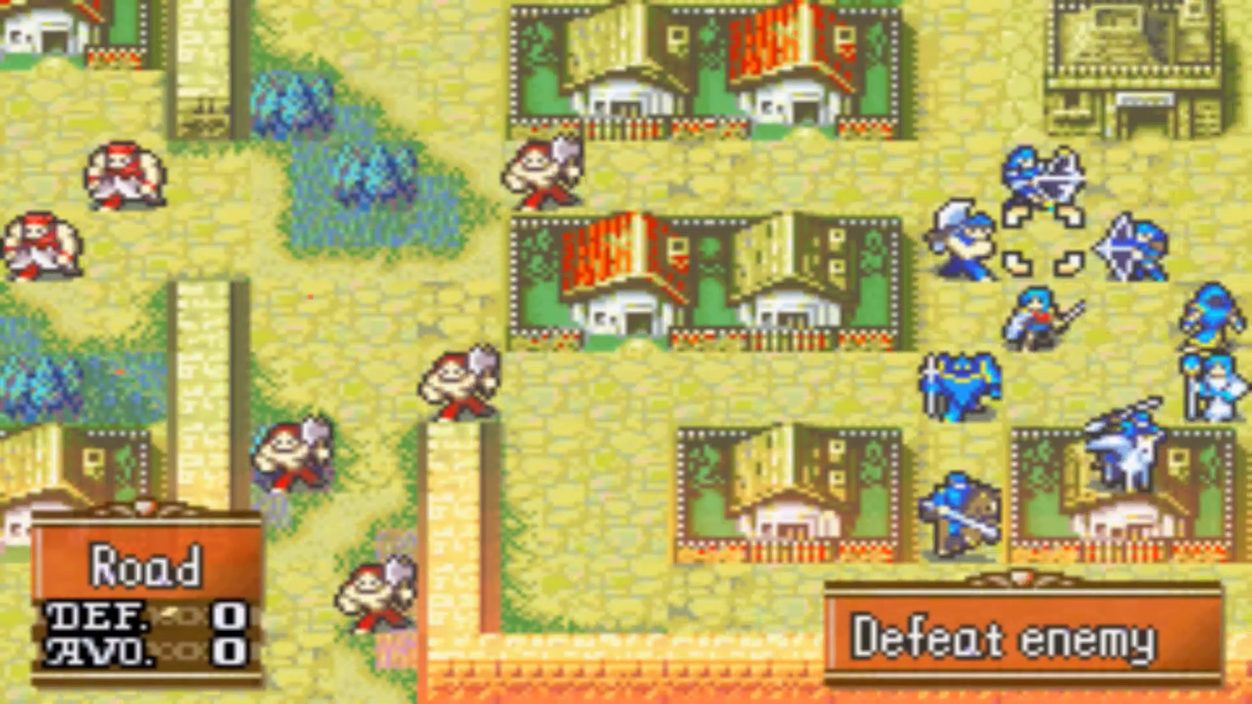
# Move Eirika northwest to the road tile just southeast of the eastern red-roofed village's entrance.
pyautogui.press('x')
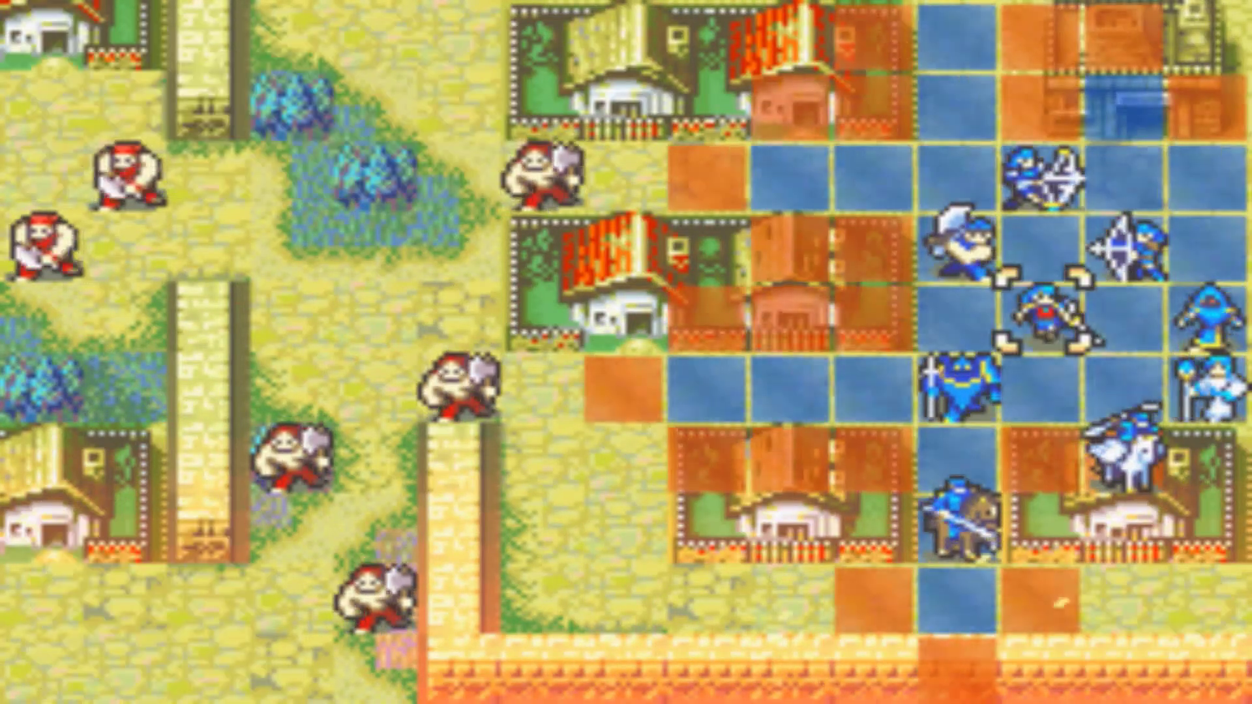
pyautogui.press('Up')
pyautogui.press('Left')
pyautogui.press('Up')
pyautogui.press('Up')
pyautogui.press('Up')
pyautogui.press('Left')
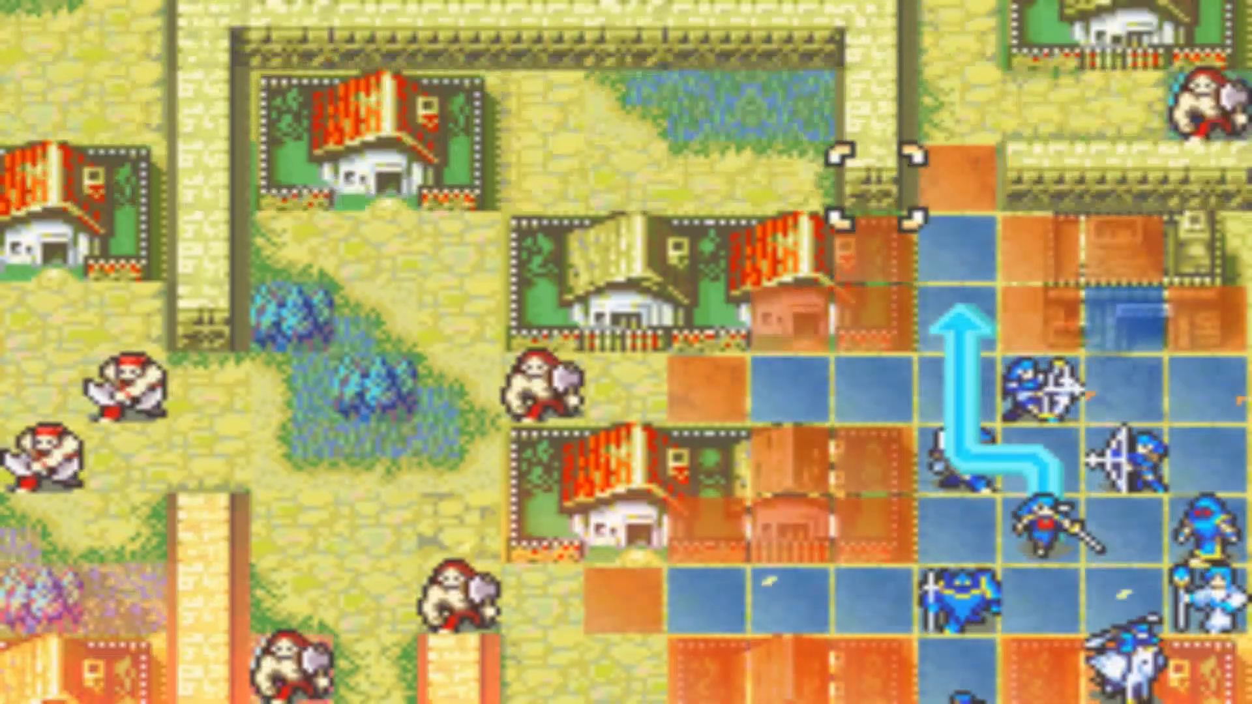
pyautogui.press('Down')
pyautogui.press('Down')
pyautogui.press('x')
# Equip Eirika with the Shamshir and end the unit's turn on that tile.
pyautogui.press('x')
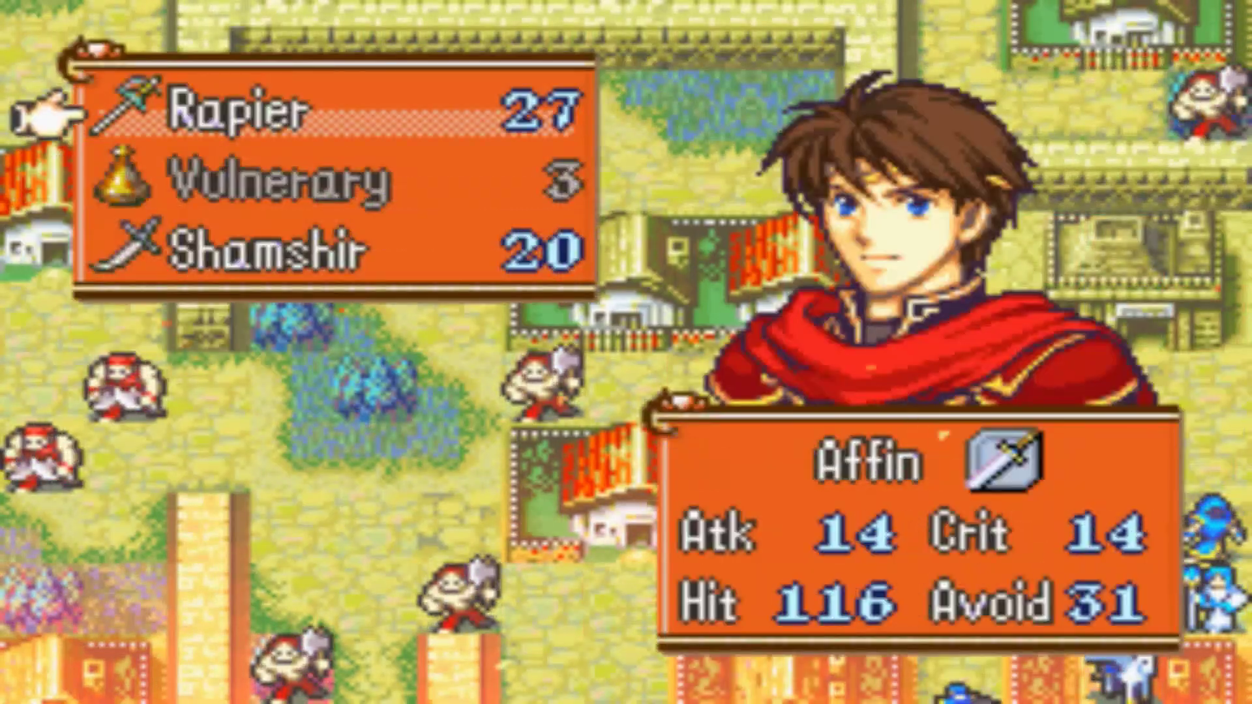
pyautogui.press('Down')
pyautogui.press('Down')
pyautogui.press('x')
pyautogui.press('x')
pyautogui.press('z')
pyautogui.press('x')
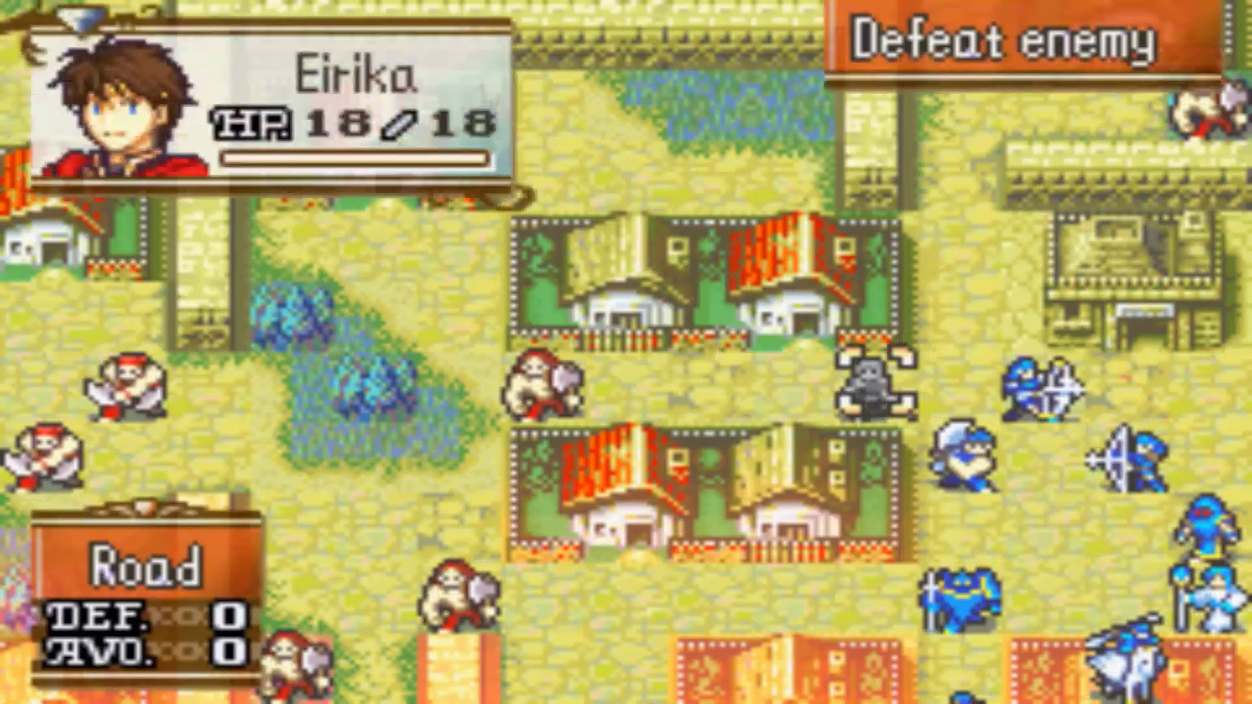
# Move Affin three tiles north along the road and end his turn there.
pyautogui.press('Right')
pyautogui.press('Right')
pyautogui.press('Left')
pyautogui.press('Down')
pyautogui.press('x')
pyautogui.press('Up')
pyautogui.press('Up')
pyautogui.press('Up')
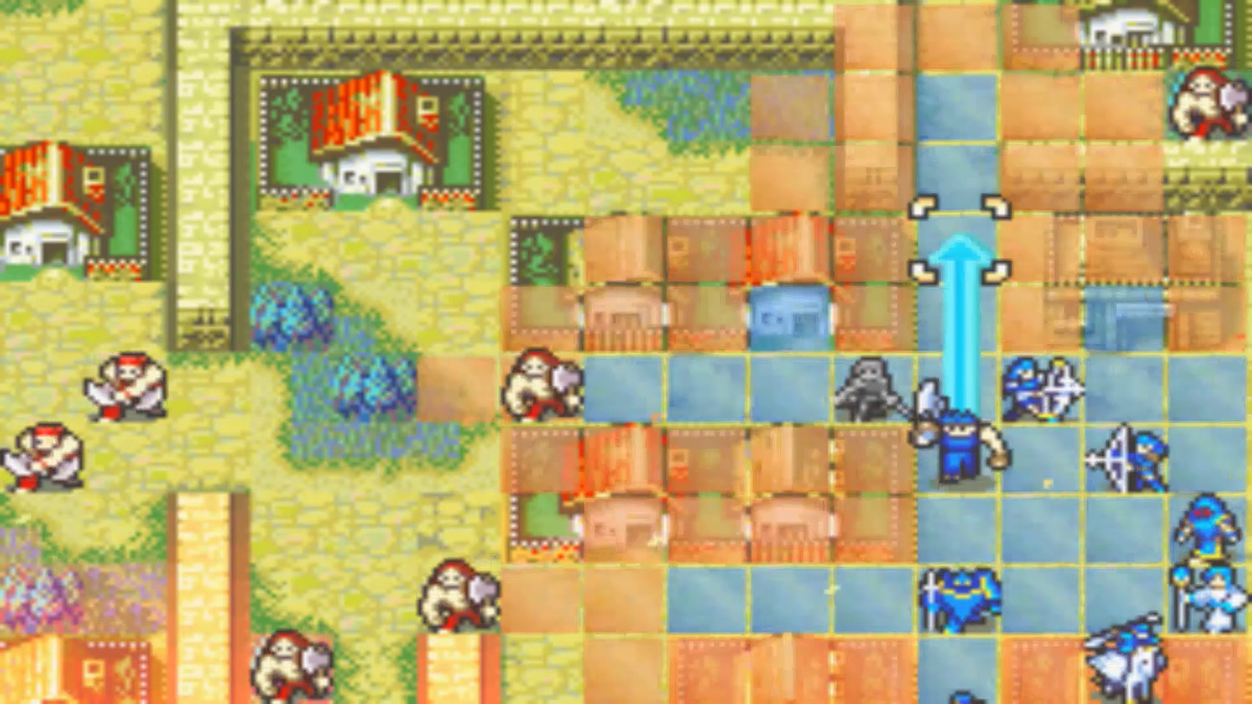
pyautogui.press('x')
pyautogui.press('x')
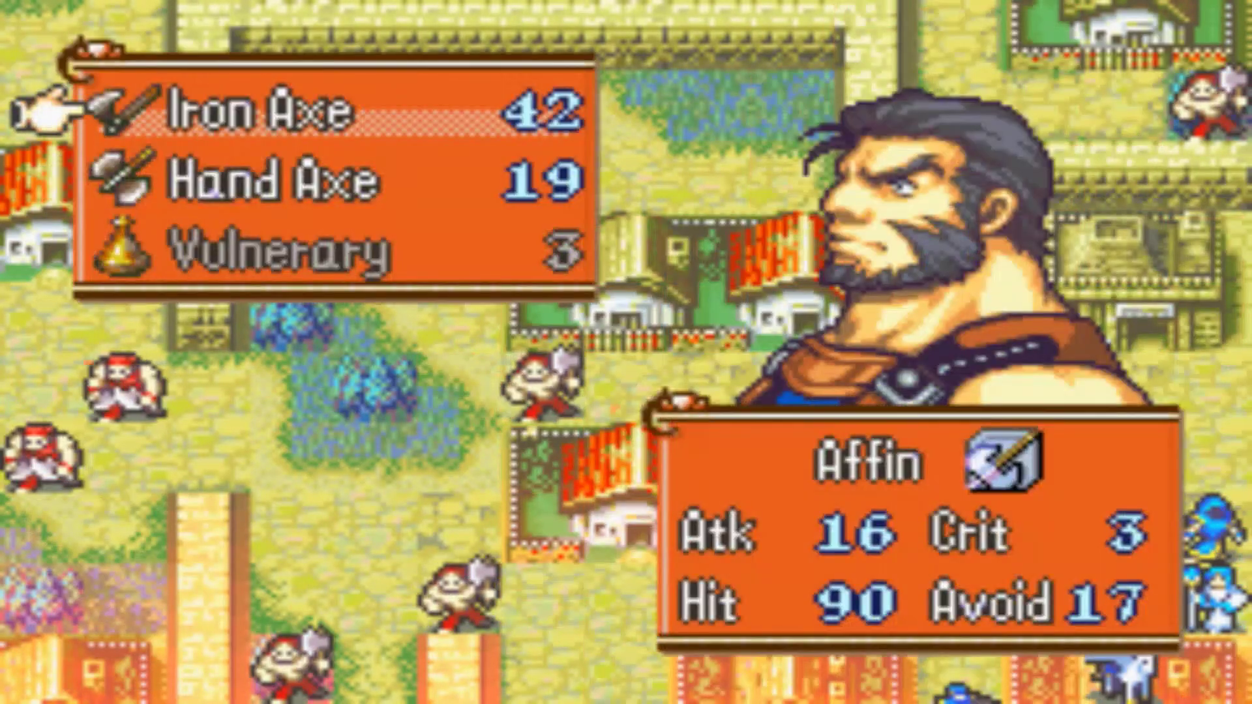
pyautogui.press('z')
pyautogui.press('Down')
pyautogui.press('x')
# Move Franz two tiles north and two tiles west to the road between the southern houses and end his turn.
pyautogui.press('Down')
pyautogui.press('Down')
pyautogui.press('Down')
pyautogui.press('Down')
pyautogui.press('Down')
pyautogui.press('Down')
pyautogui.press('x')
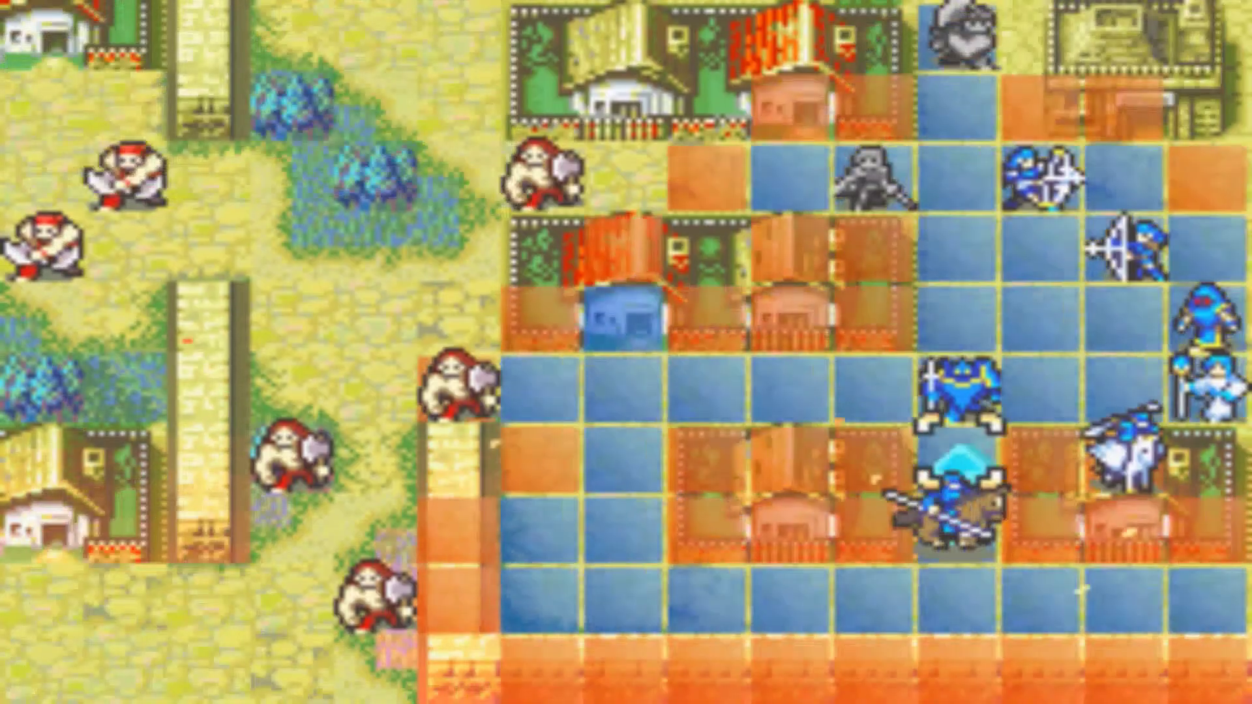
pyautogui.press('Up')
pyautogui.press('Up')
pyautogui.press('Left')
pyautogui.press('Left')
pyautogui.press('x')
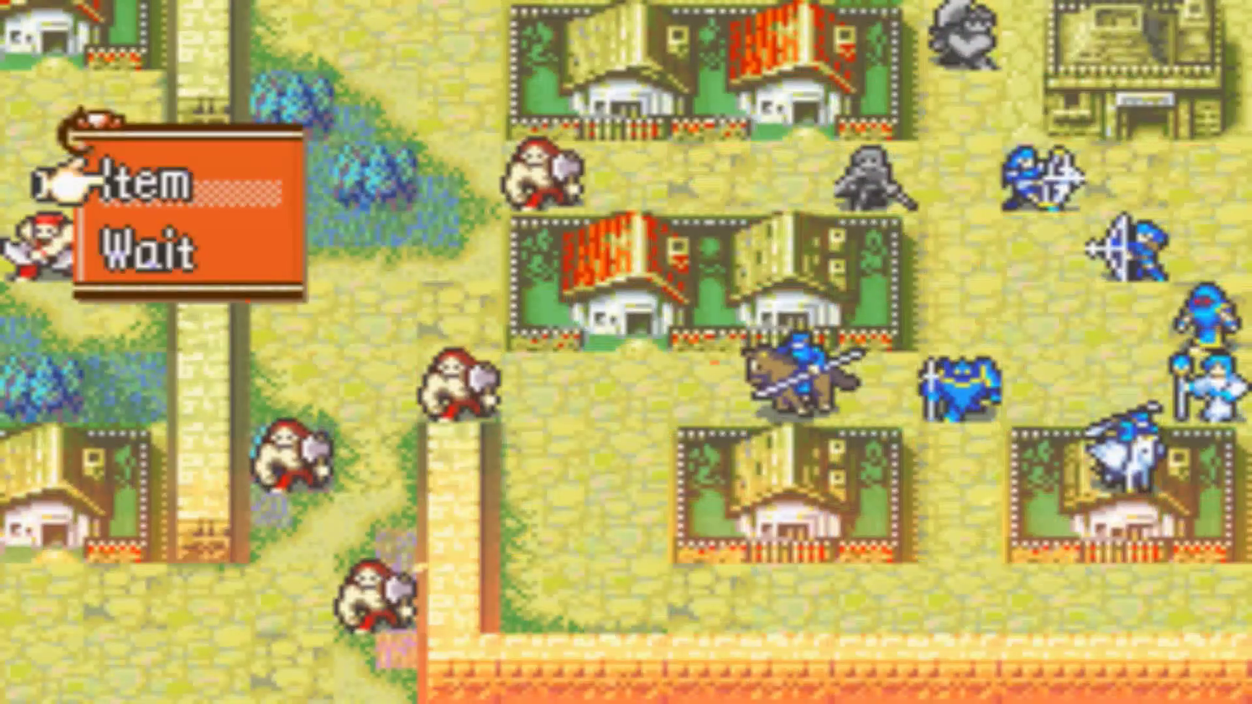
pyautogui.press('x')
pyautogui.press('z')
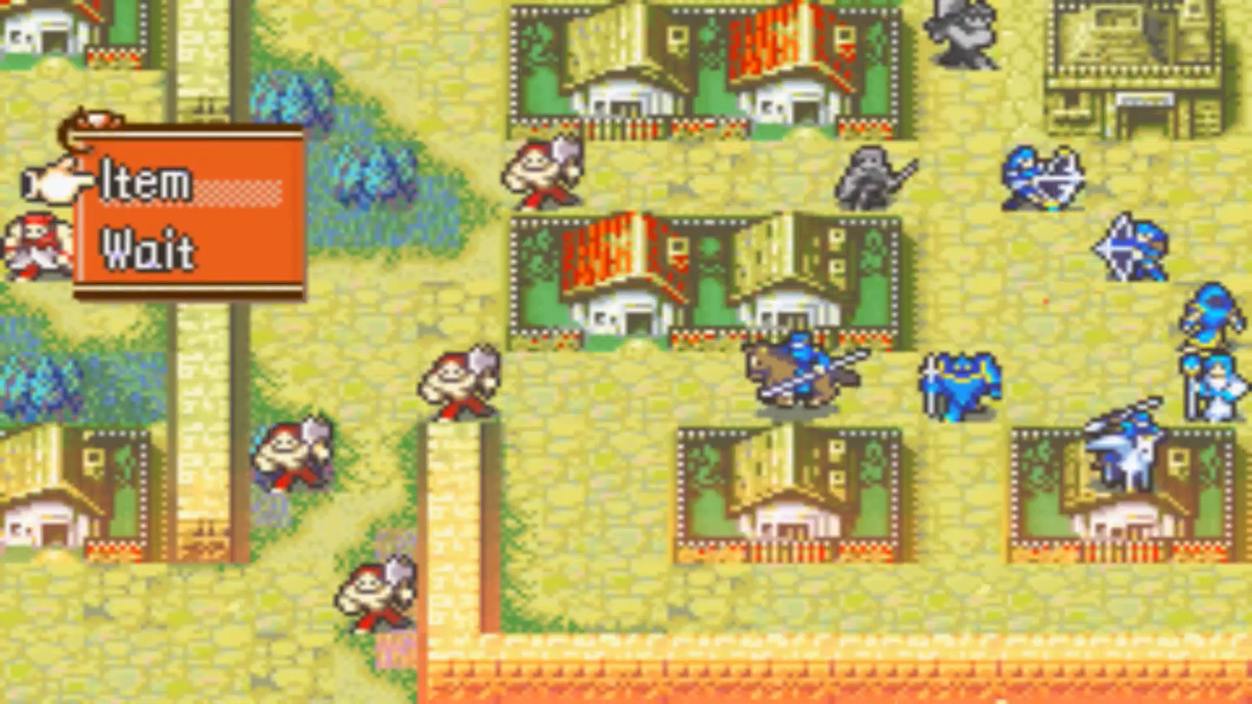
pyautogui.press('Down')
pyautogui.press('x')
# Move Gilliam one tile west to the road tile directly east of Franz.
pyautogui.press('Right')
pyautogui.press('Right')
pyautogui.press('x')
pyautogui.press('Left')
pyautogui.press('x')
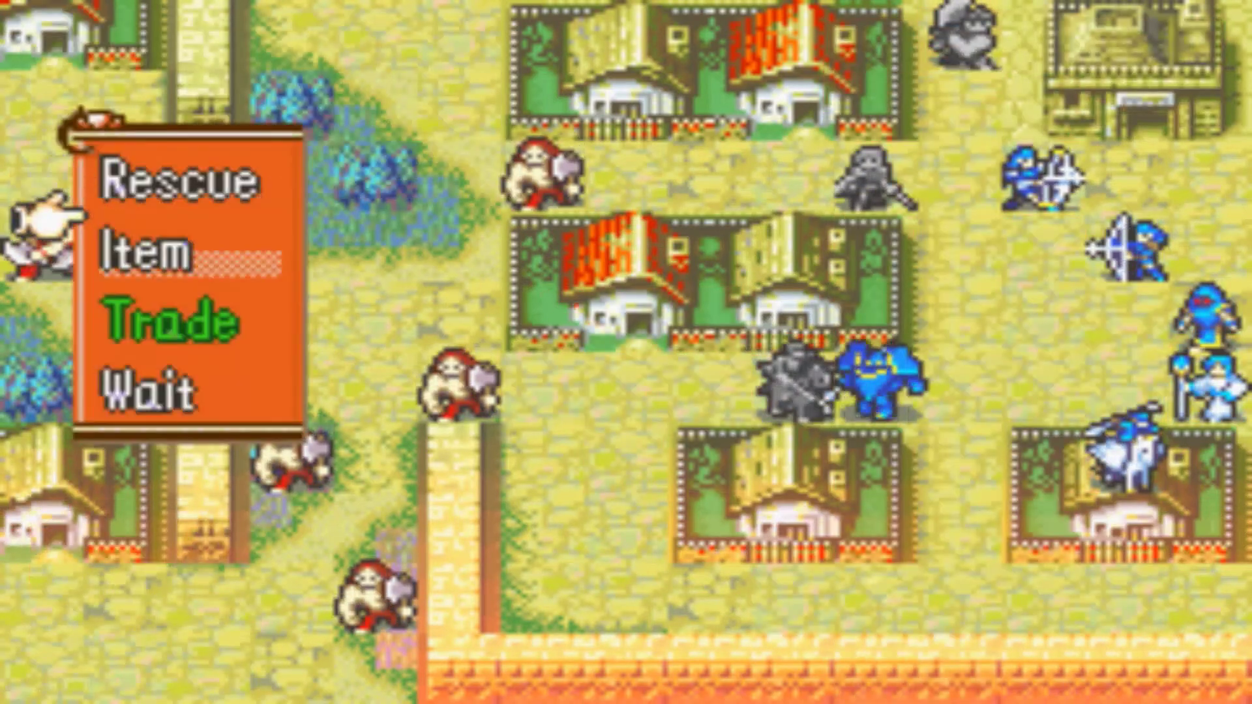
# Trade Franz's second Vulnerary to Gilliam and end Gilliam's turn beside him.
pyautogui.press('Down')
pyautogui.press('x')
pyautogui.press('x')
pyautogui.press('Right')
pyautogui.press('Down')
pyautogui.press('Down')
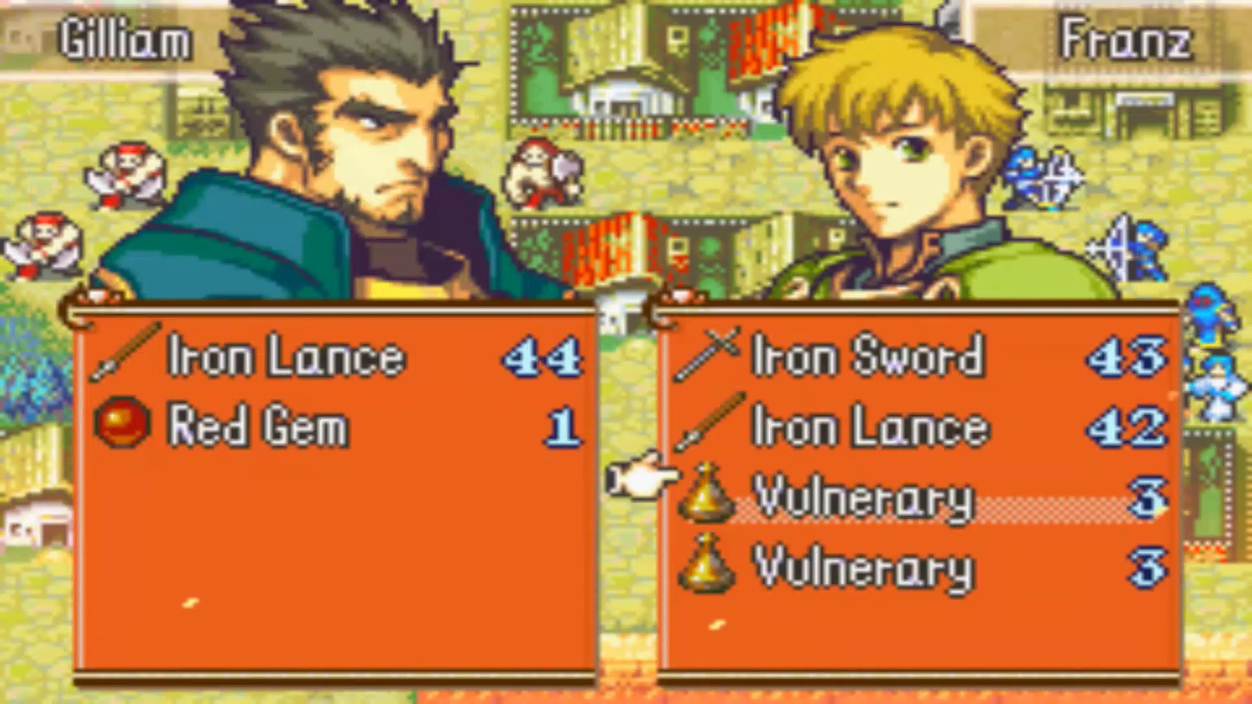
pyautogui.press('Down')
pyautogui.press('x')
pyautogui.press('x')
pyautogui.press('z')
pyautogui.press('Down')
pyautogui.press('Down')
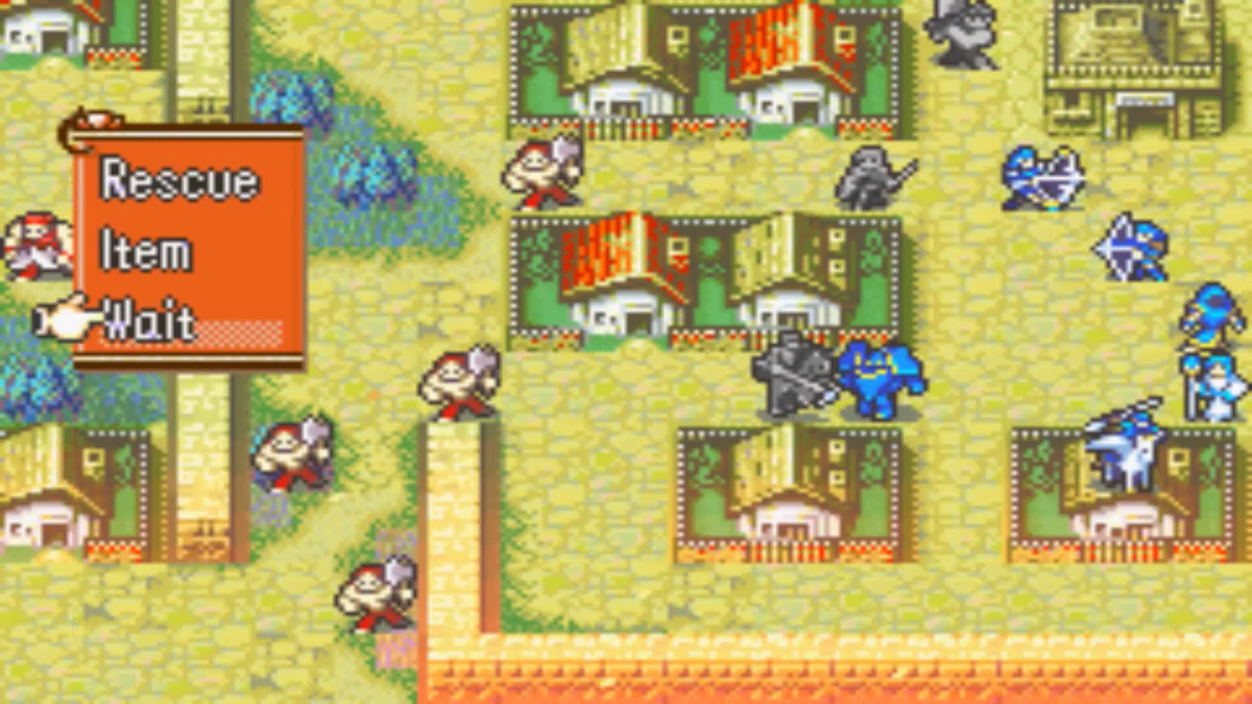
pyautogui.press('x')
# Move the unit just north of the healer five tiles west to the house entrance directly north of Franz and end its turn.
pyautogui.press('x')
pyautogui.press('Down')
pyautogui.press('Left')
pyautogui.press('Up')
pyautogui.press('Left')
pyautogui.press('Left')
pyautogui.press('Left')
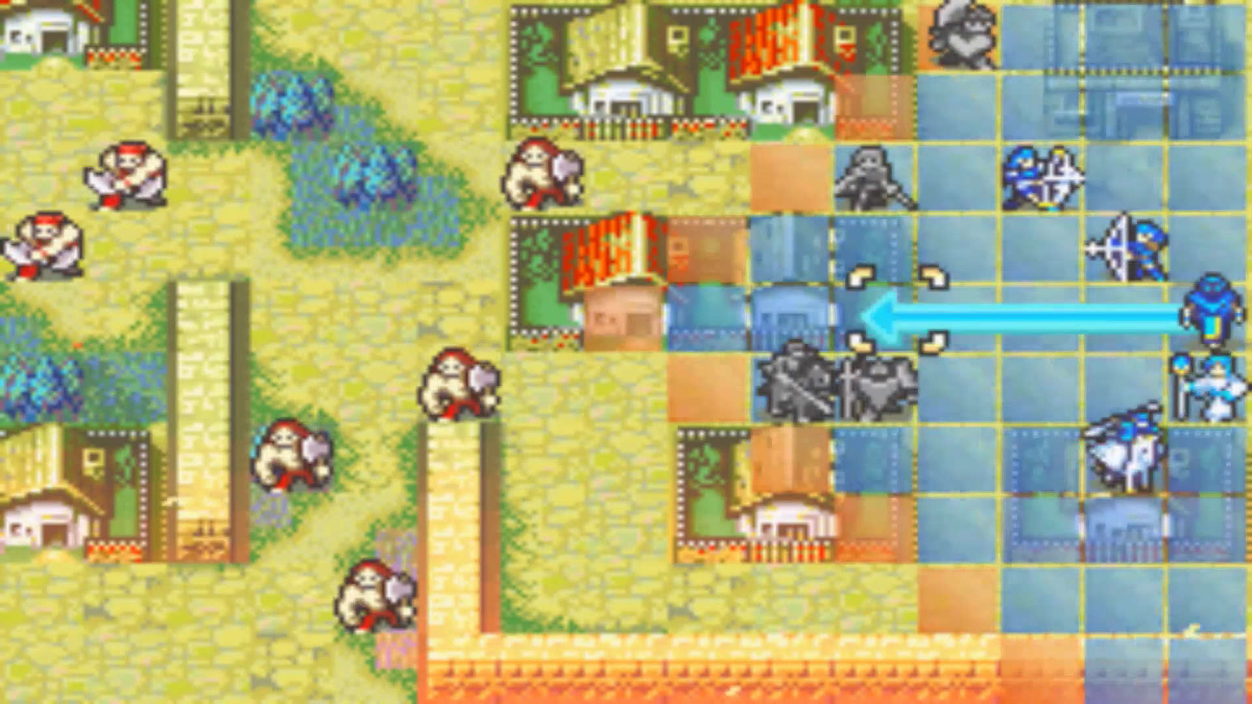
pyautogui.press('Left')
pyautogui.press('Left')
pyautogui.press('x')
pyautogui.press('z')
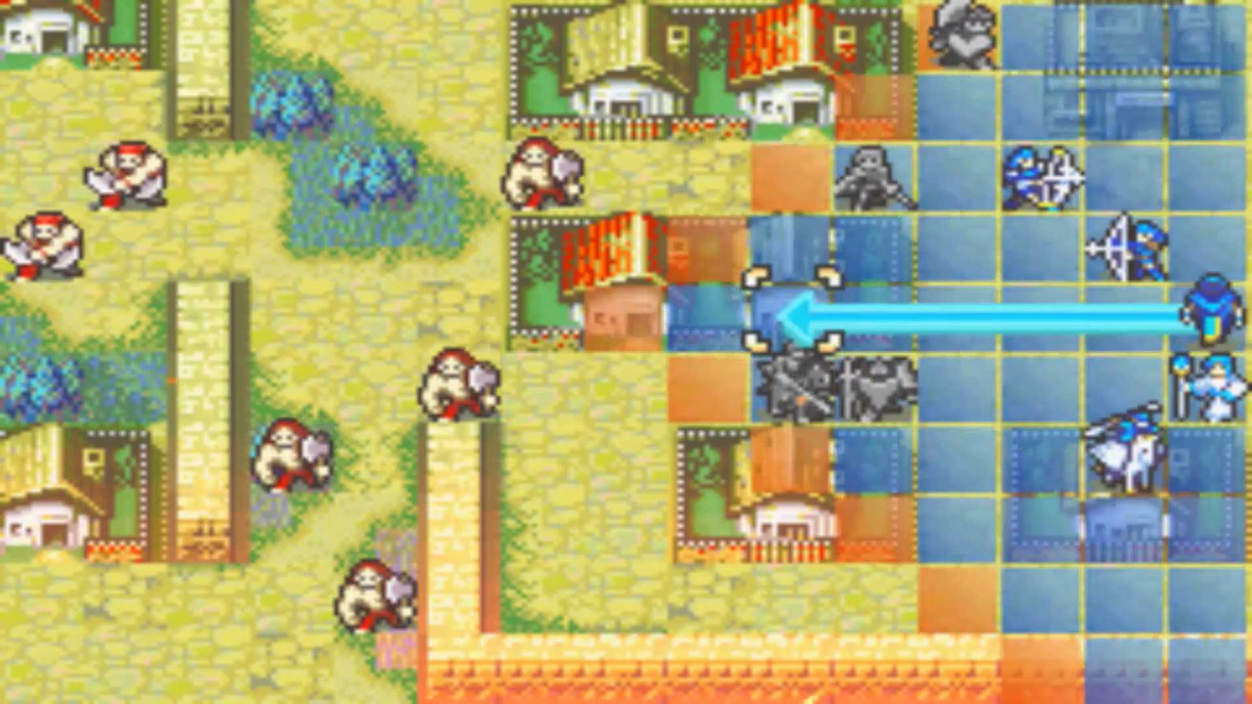
pyautogui.press('x')
pyautogui.press('x')
pyautogui.press('Right')
pyautogui.press('Right')
pyautogui.press('Right')
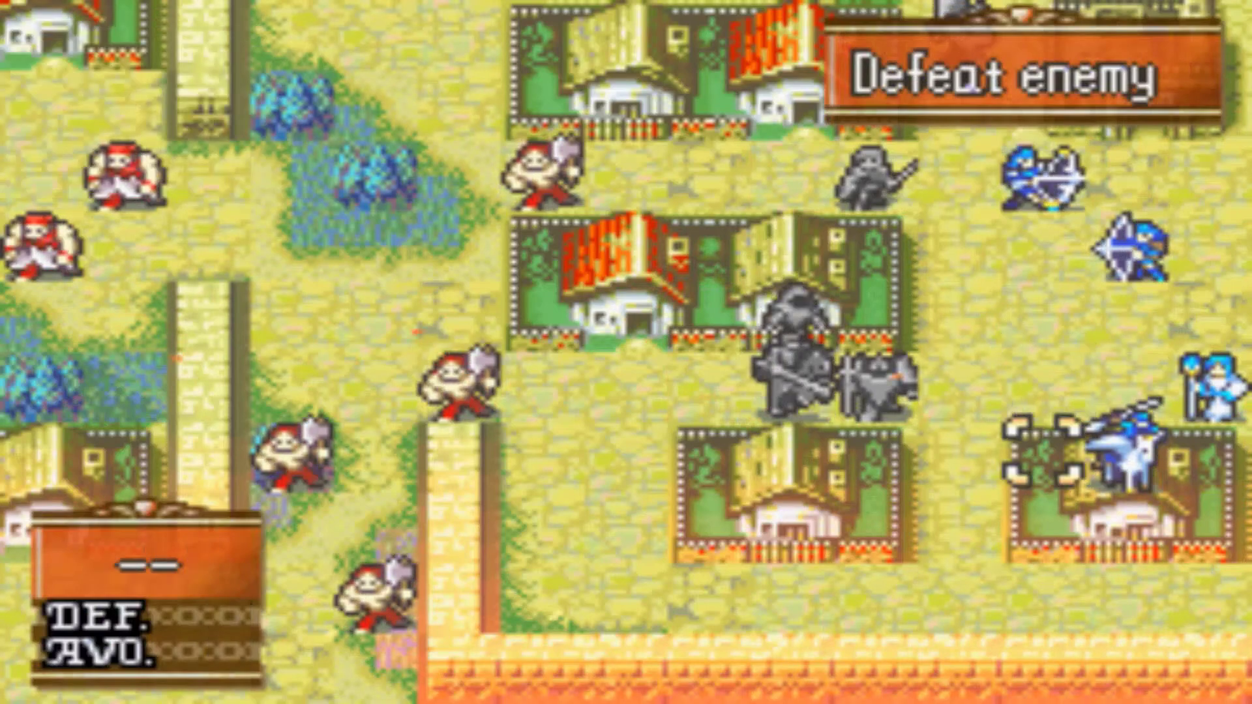
pyautogui.press('x')
pyautogui.press('z')
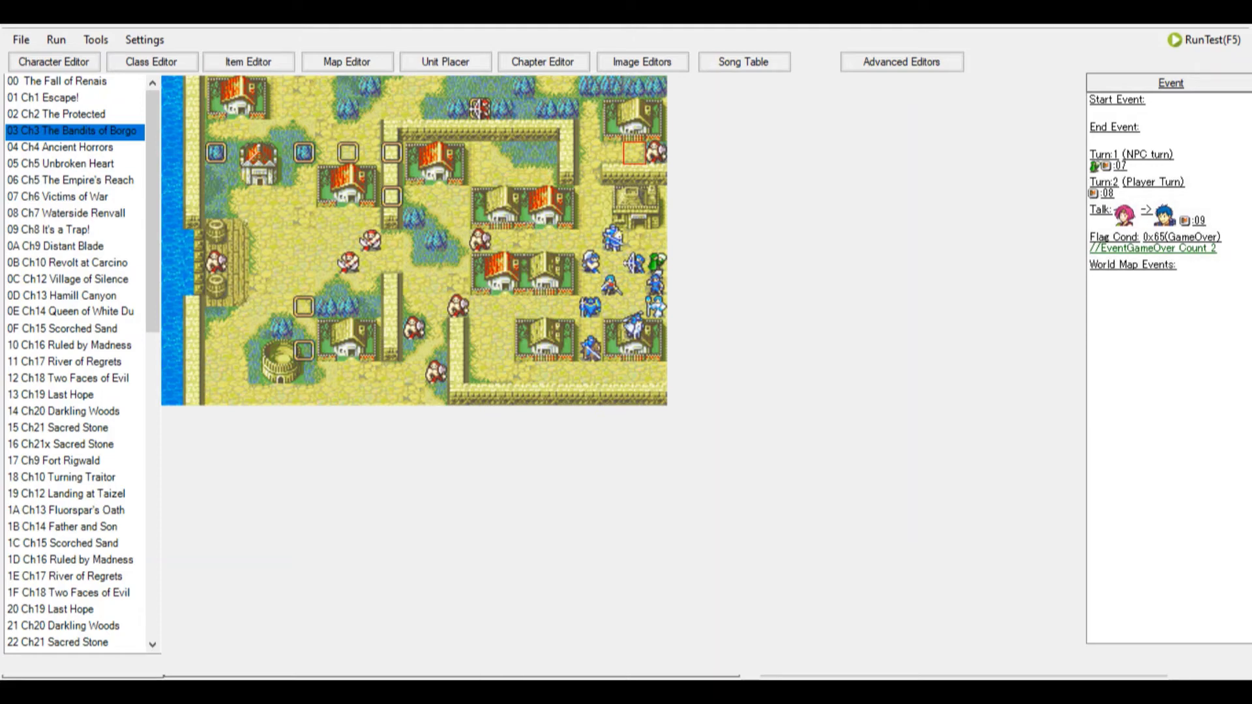
# Switch to FEBuilderGBA and add a third turn condition to Ch3 The Bandits of Borgo.
pyautogui.click(1154, 242)
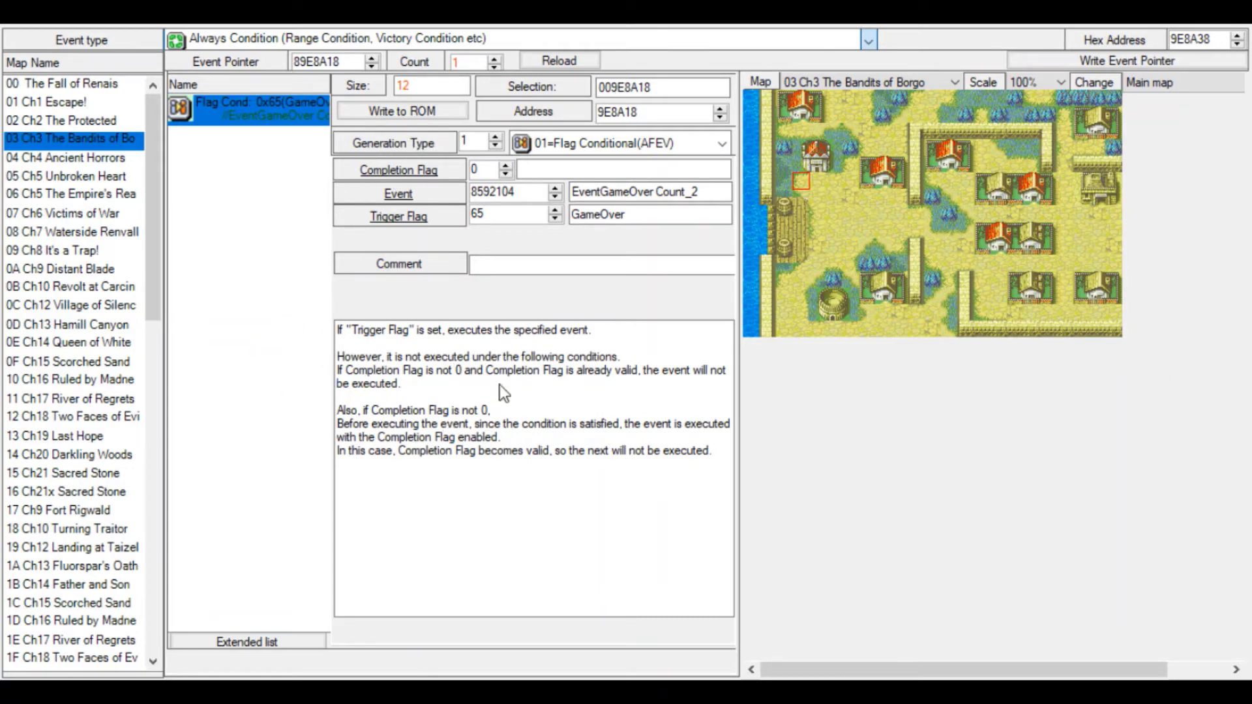
pyautogui.click(321, 64)
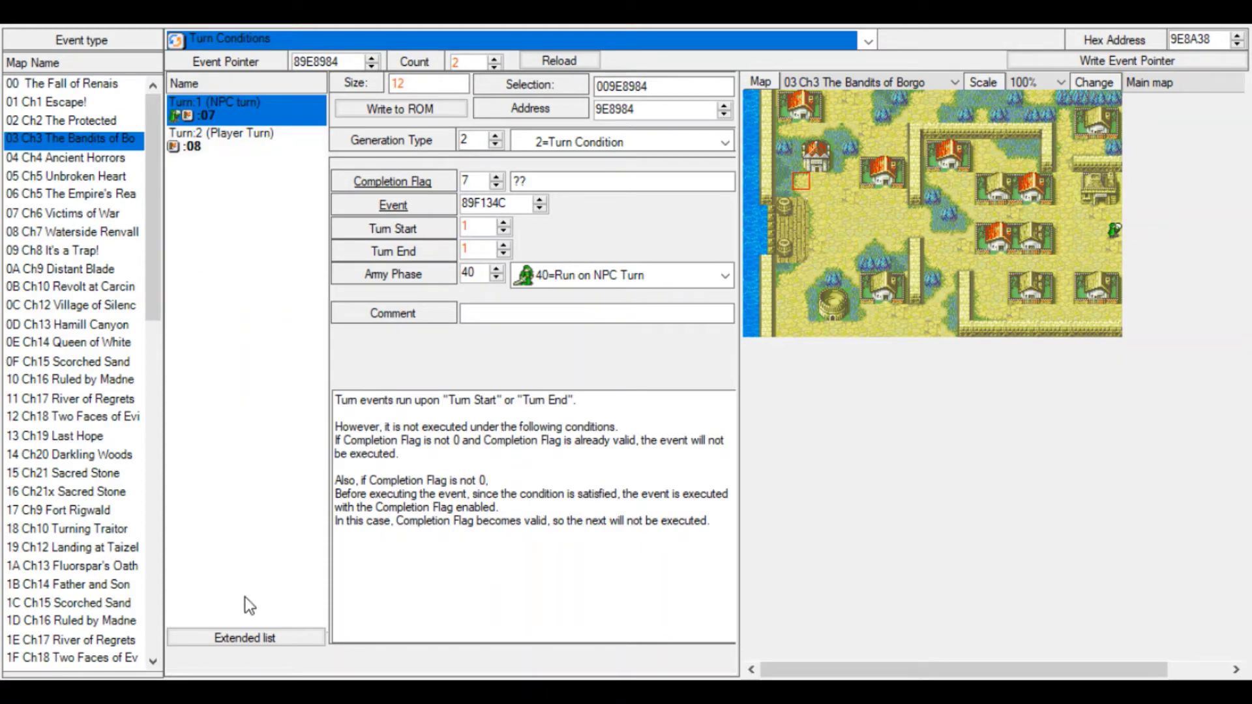
pyautogui.click(233, 636)
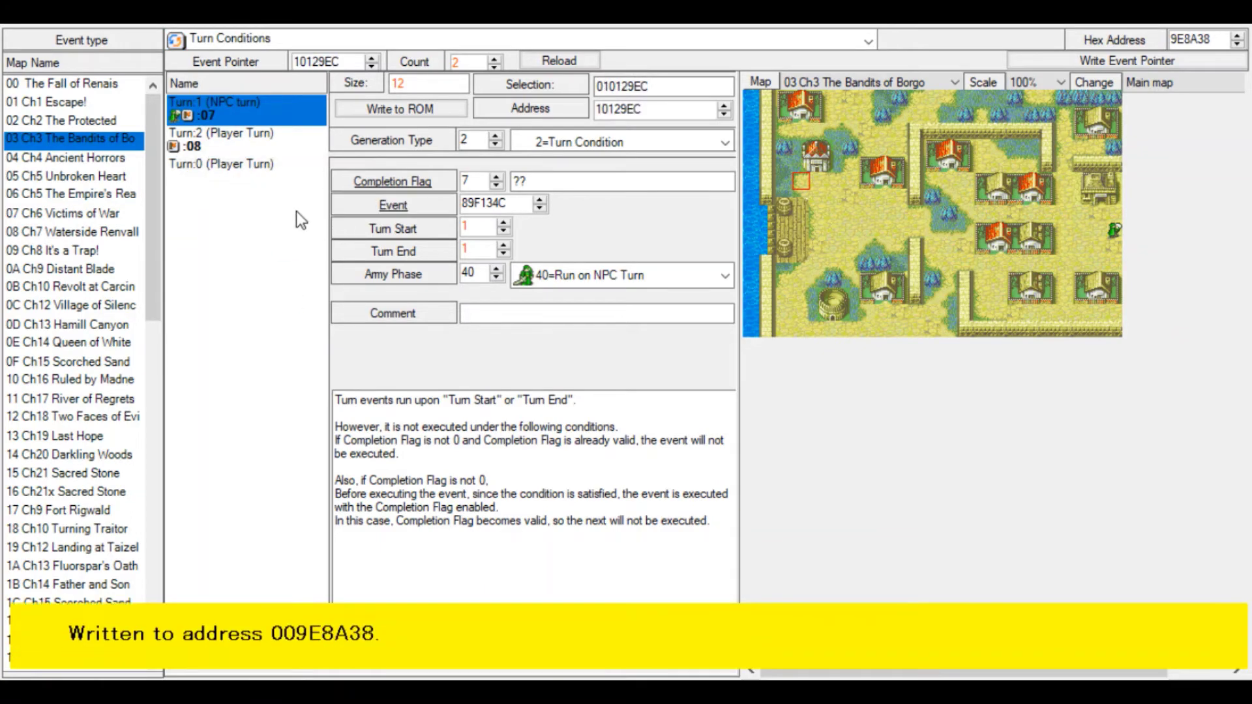
pyautogui.click(273, 184)
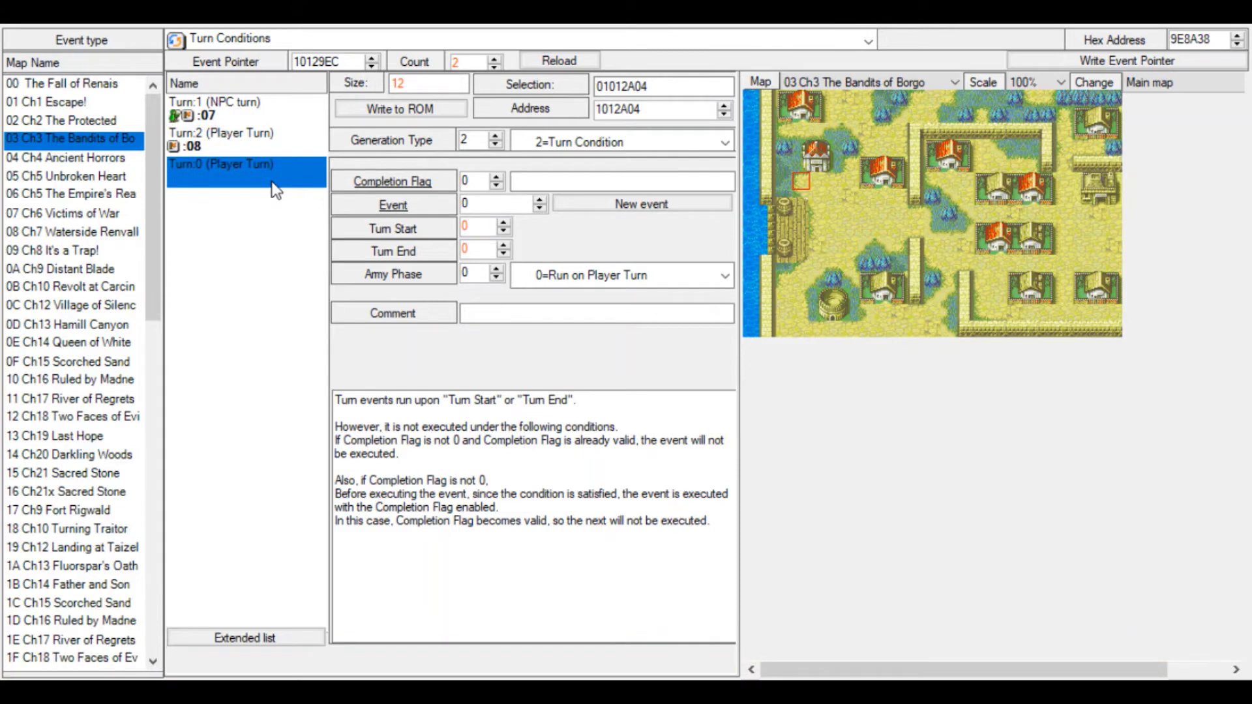
# Set the new turn condition to start on turn 4 and end on turn 6.
pyautogui.click(505, 223)
pyautogui.click(505, 224)
pyautogui.click(504, 223)
pyautogui.click(505, 224)
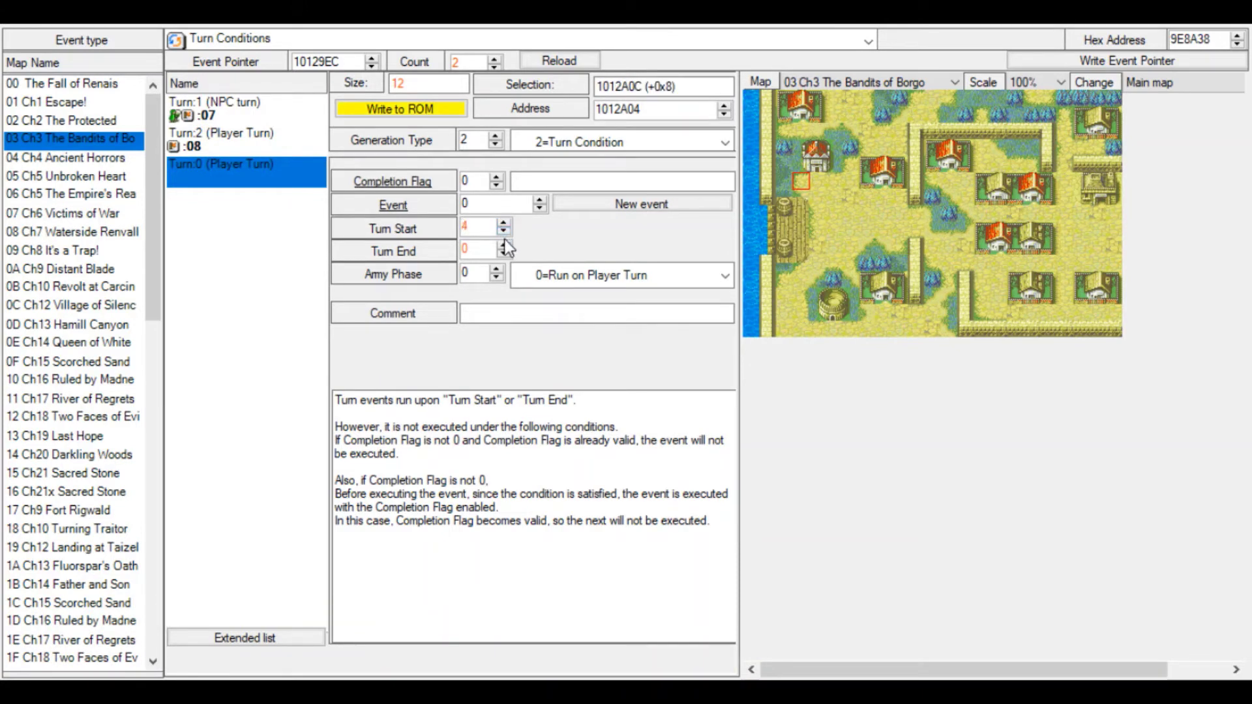
pyautogui.click(505, 246)
pyautogui.click(505, 245)
pyautogui.click(505, 245)
pyautogui.click(505, 246)
pyautogui.click(505, 246)
pyautogui.click(505, 245)
# Write the turn condition to ROM and attach a new event to it.
pyautogui.click(417, 107)
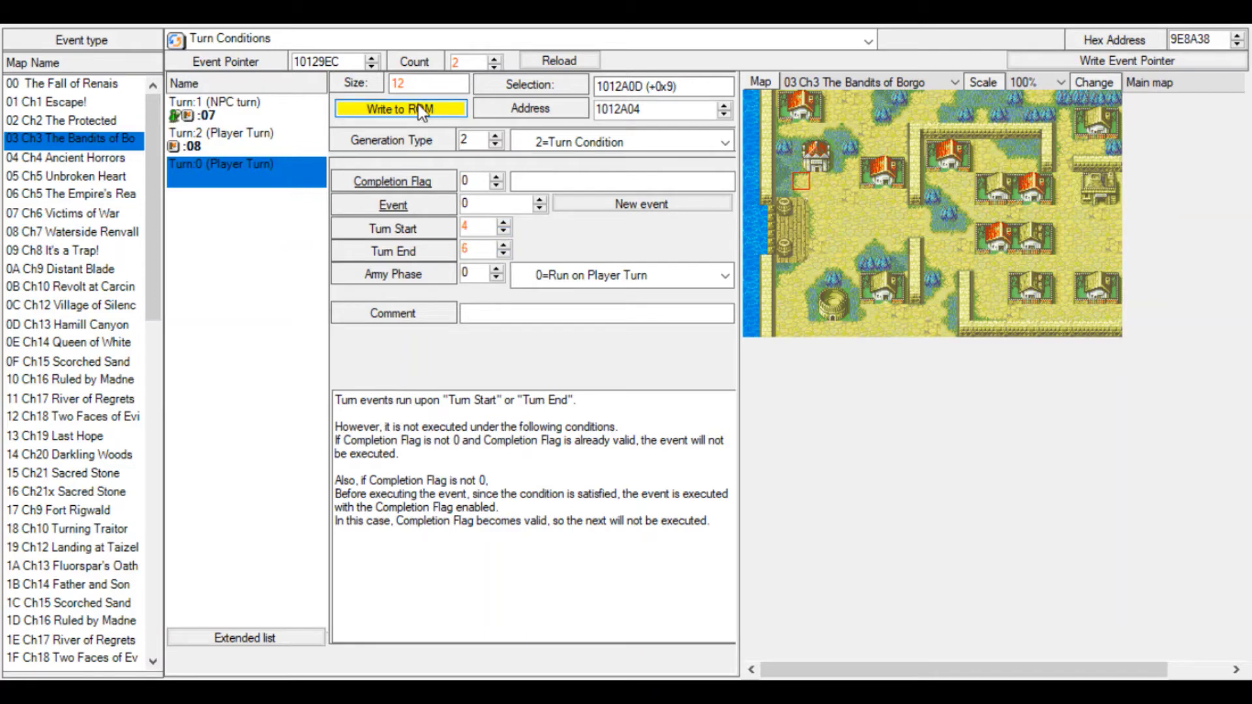
pyautogui.click(563, 209)
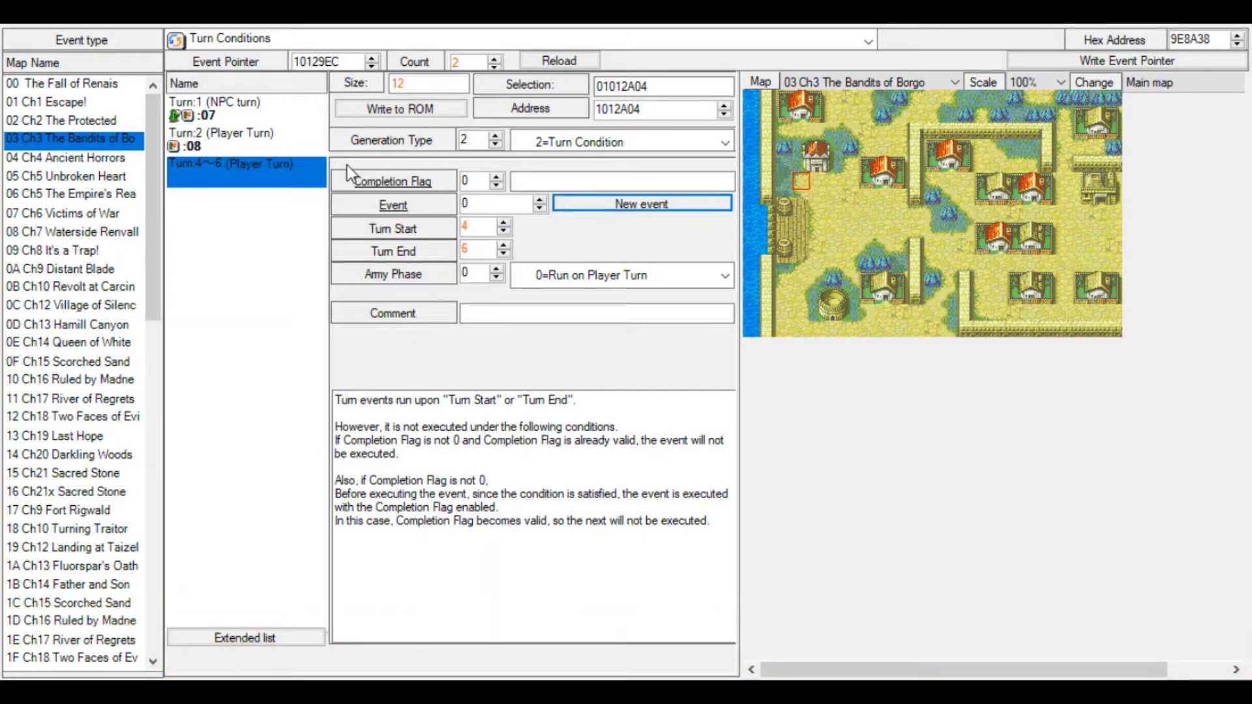
pyautogui.click(400, 108)
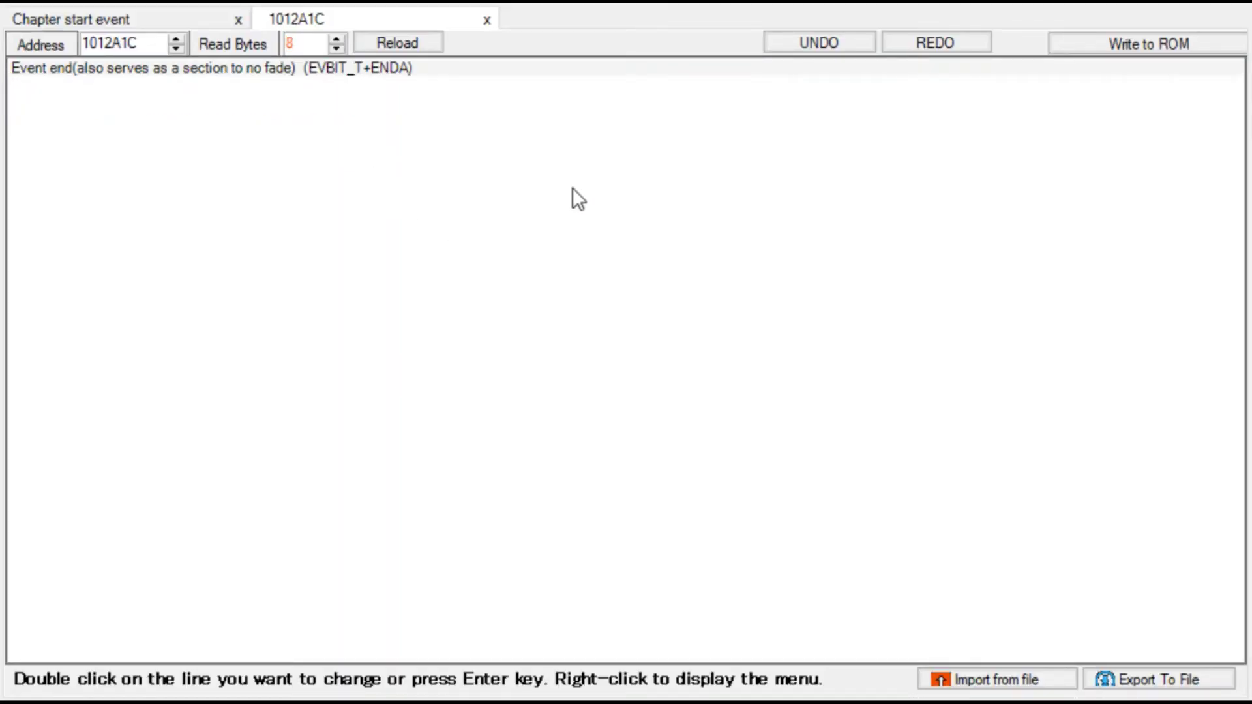
# Search the commands for "conversation" and choose Dialog (conversation) (macro for conversation start command) for the new event's Event end line.
pyautogui.doubleClick(482, 68)
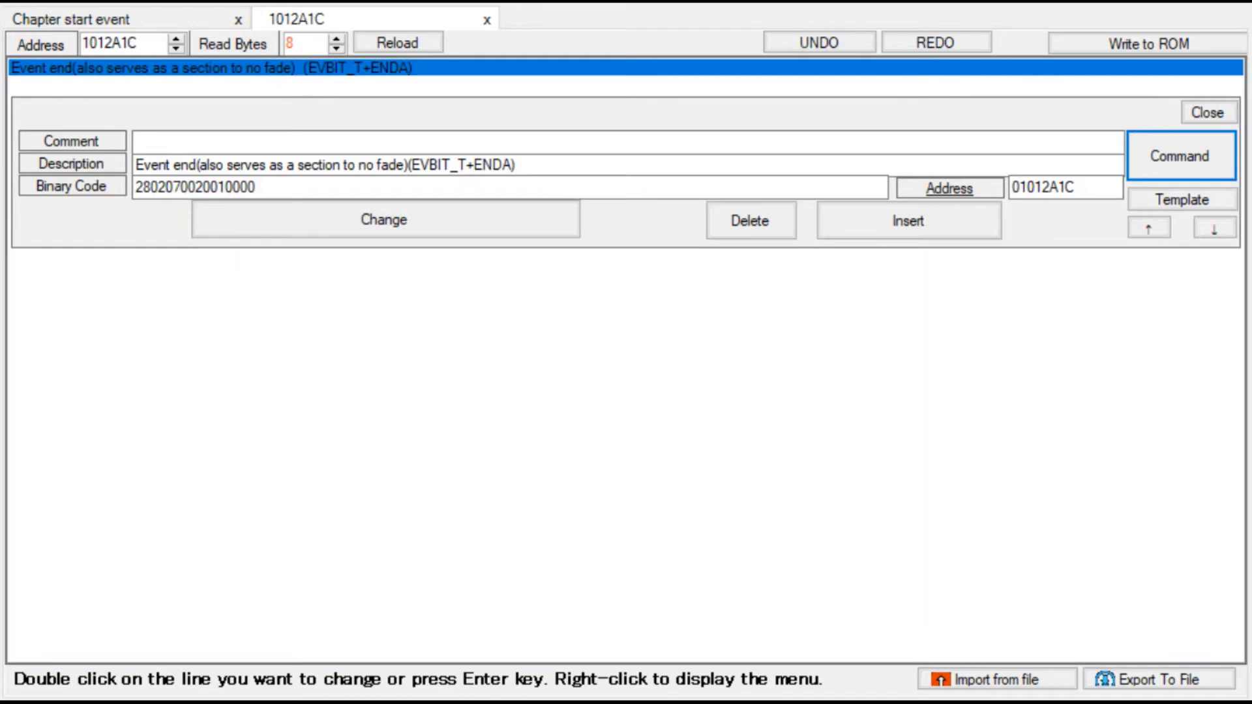
pyautogui.press('Return')
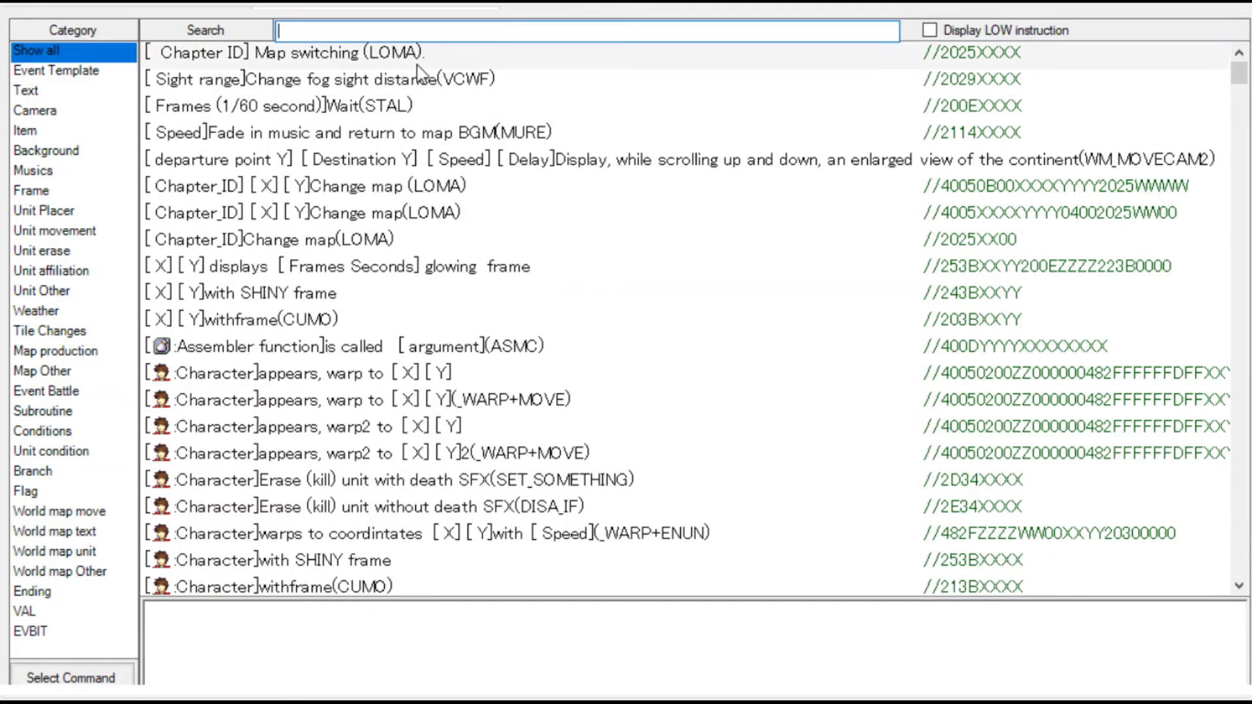
pyautogui.write('conves')
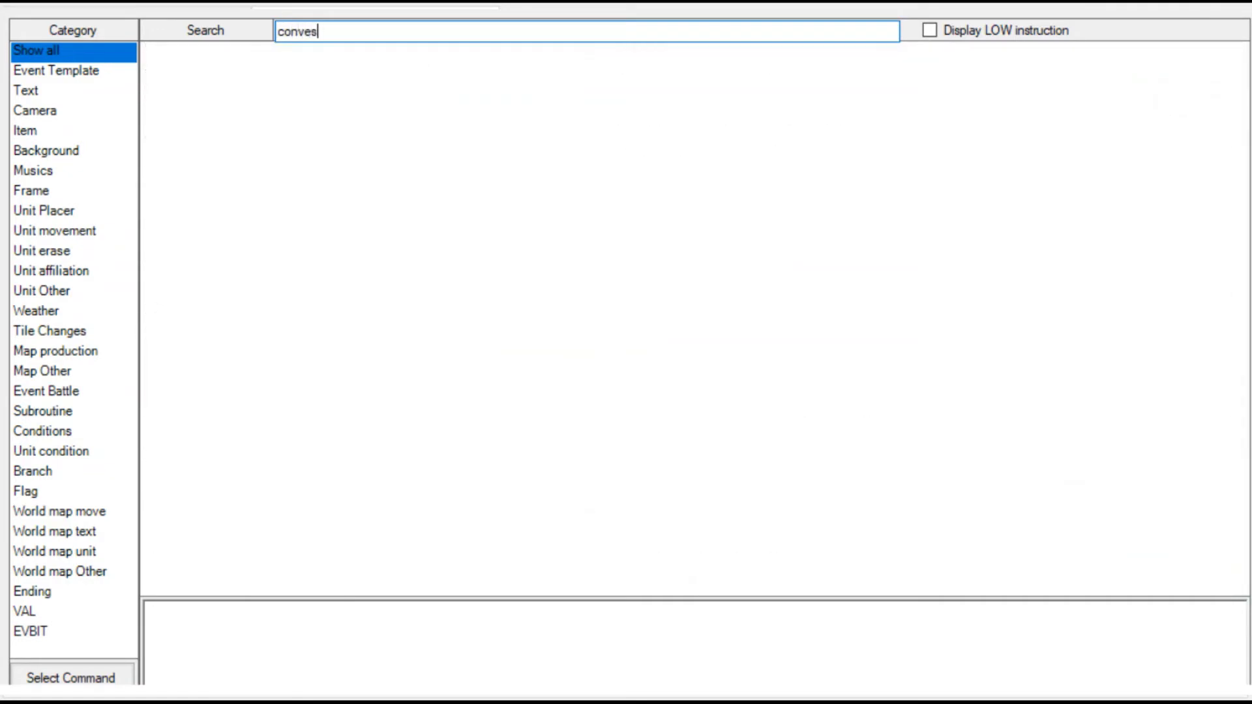
pyautogui.press('BackSpace')
pyautogui.write('rsat')
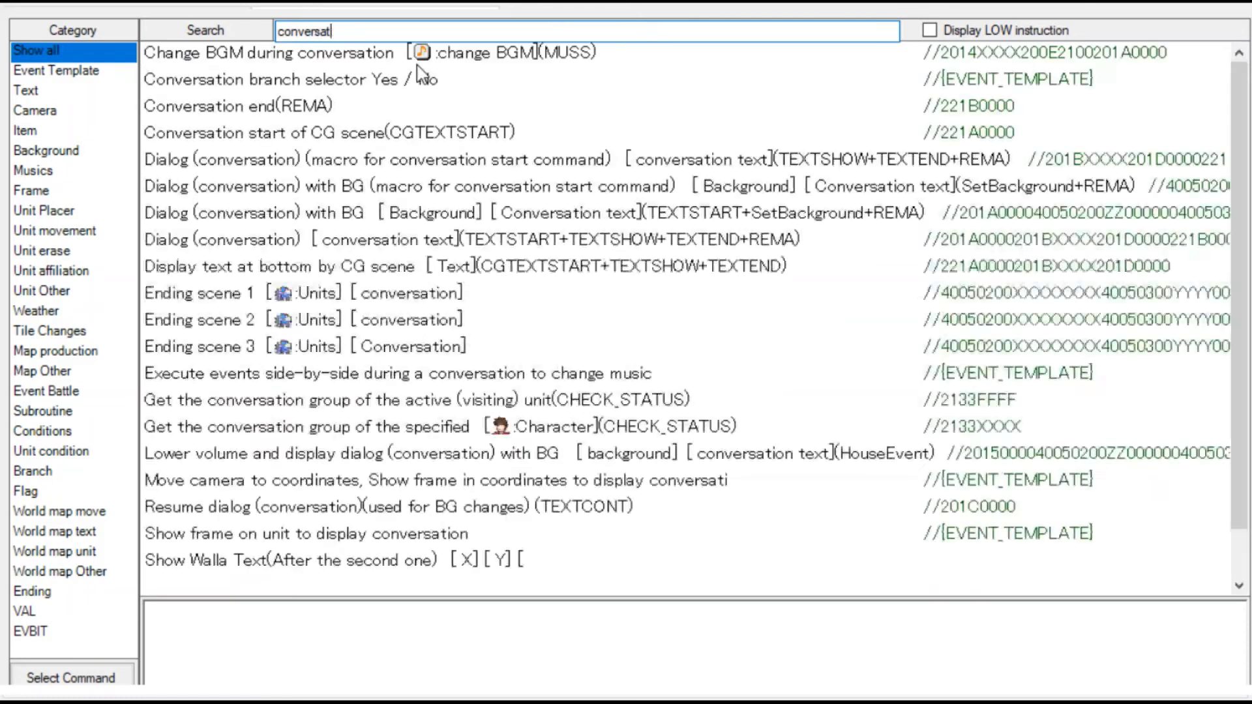
pyautogui.write('ion')
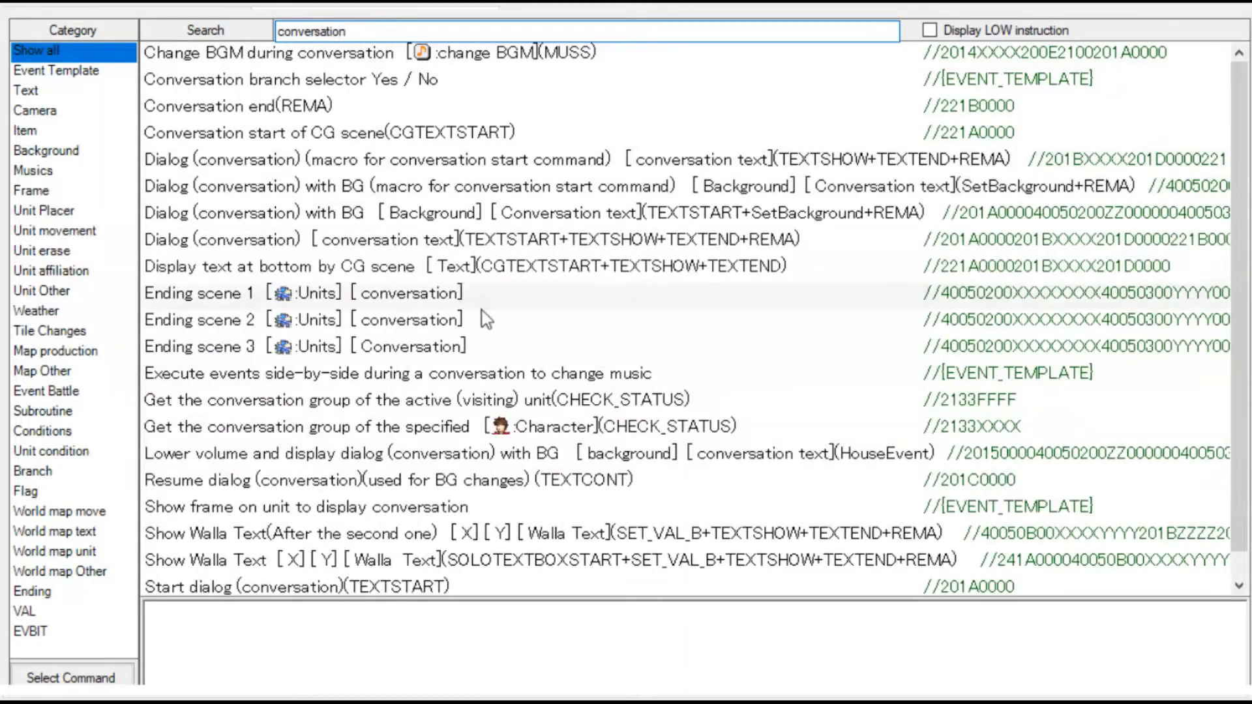
pyautogui.moveTo(557, 399)
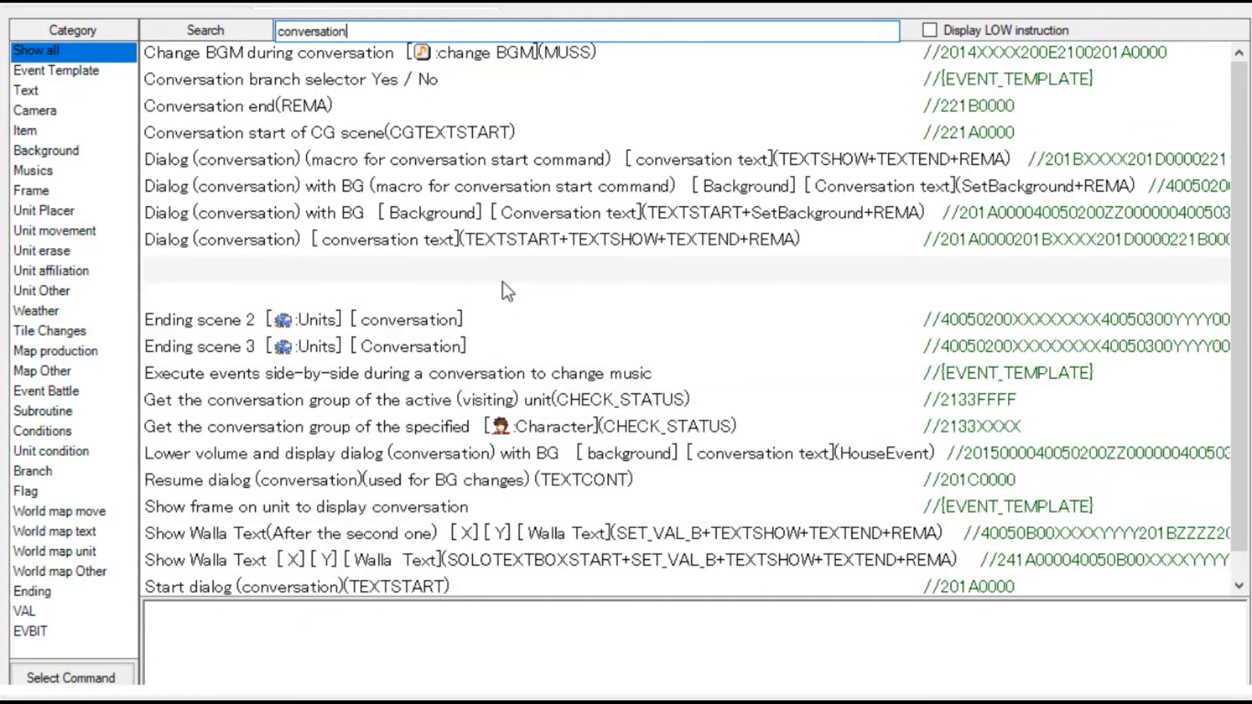
pyautogui.doubleClick(464, 163)
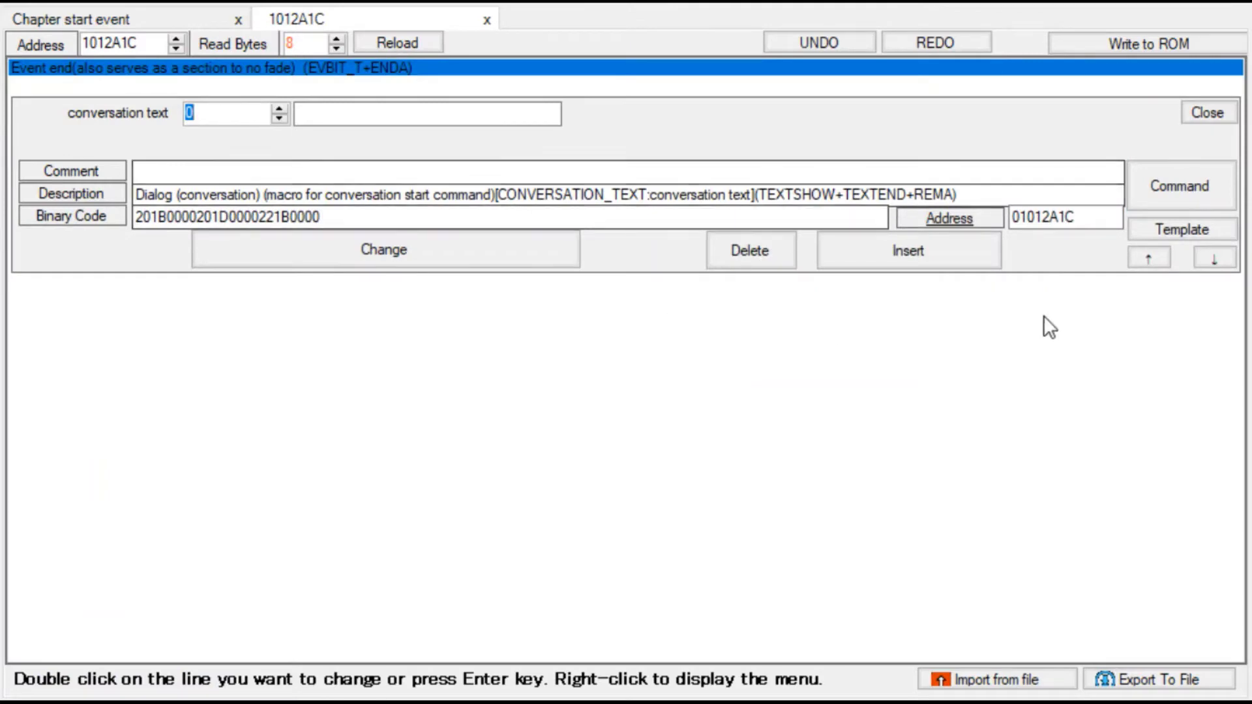
# Set the dialog's conversation text to D4E and replace the Event end line with that command.
pyautogui.click(351, 112)
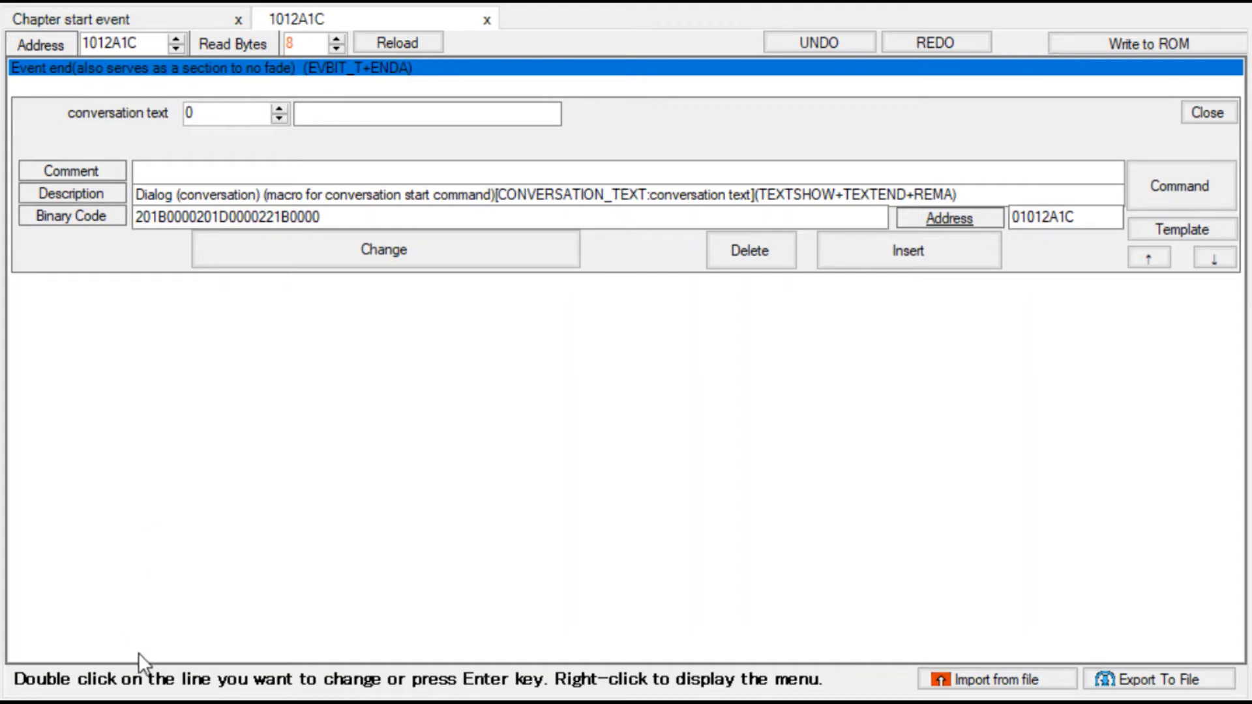
pyautogui.click(206, 65)
pyautogui.write('D4E')
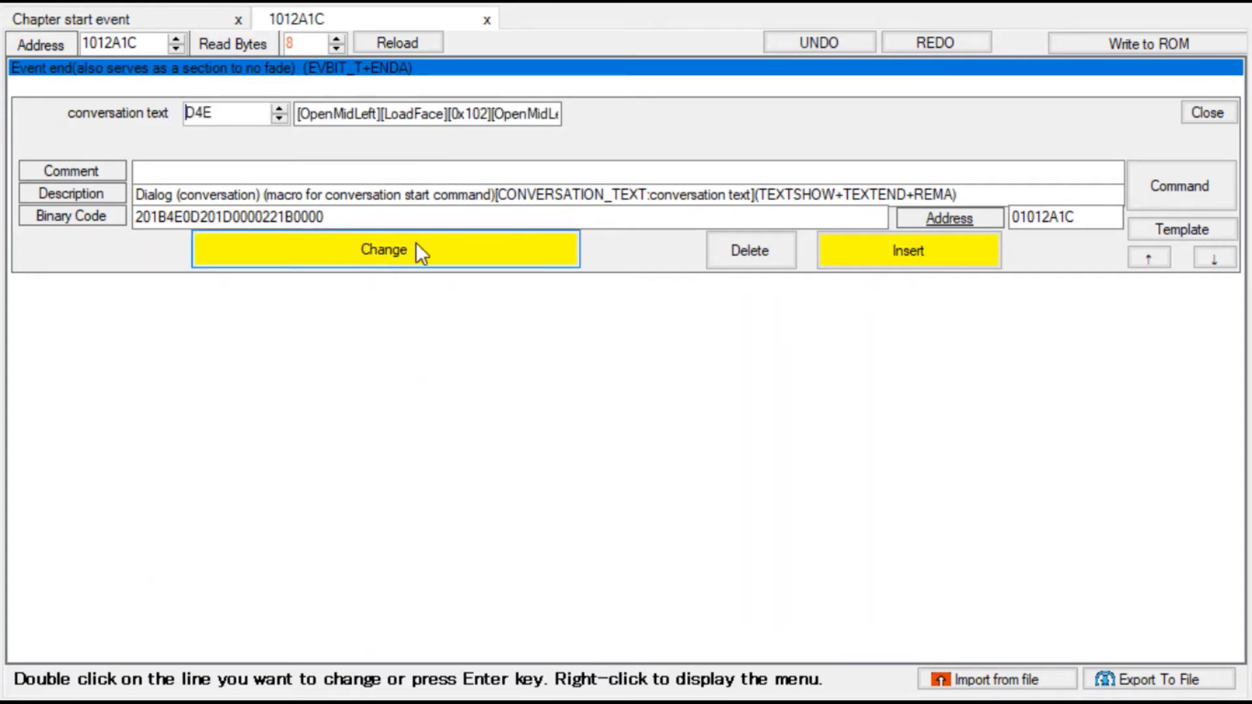
pyautogui.click(431, 252)
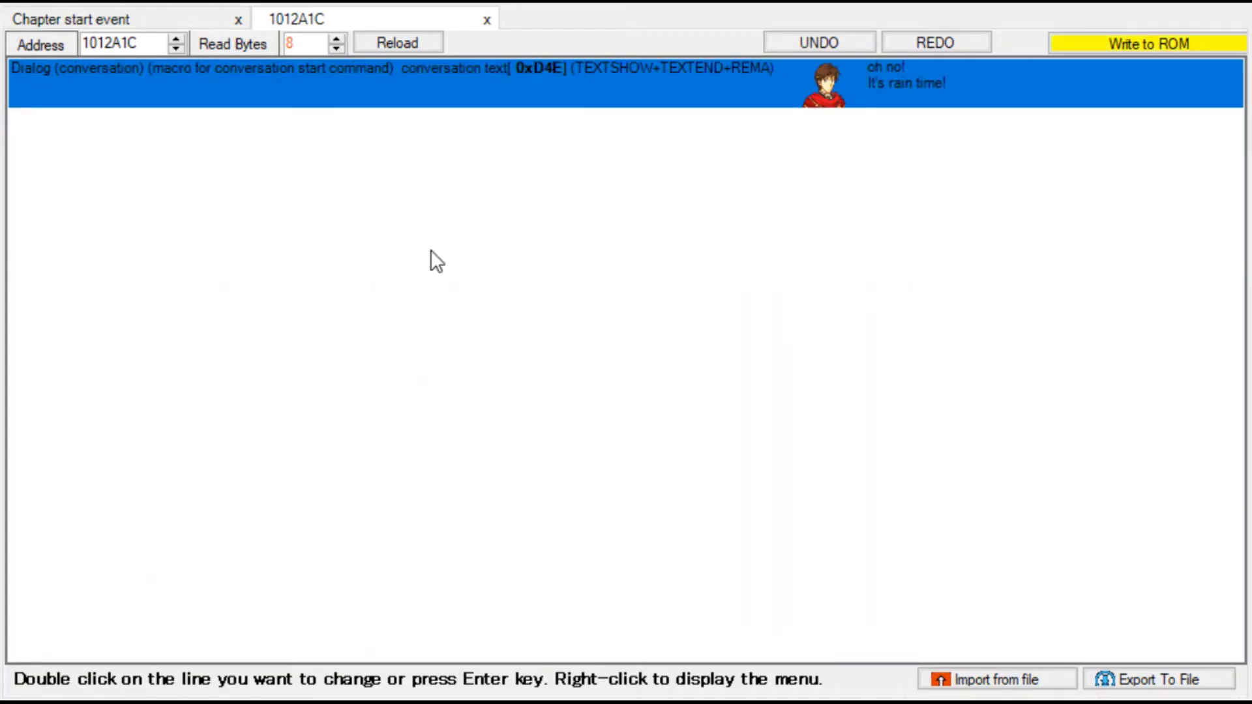
# Try the SHINY frames command that highlights the unit at given coordinates for the dialog line, searching the commands for "frame".
pyautogui.doubleClick(433, 251)
pyautogui.click(1129, 223)
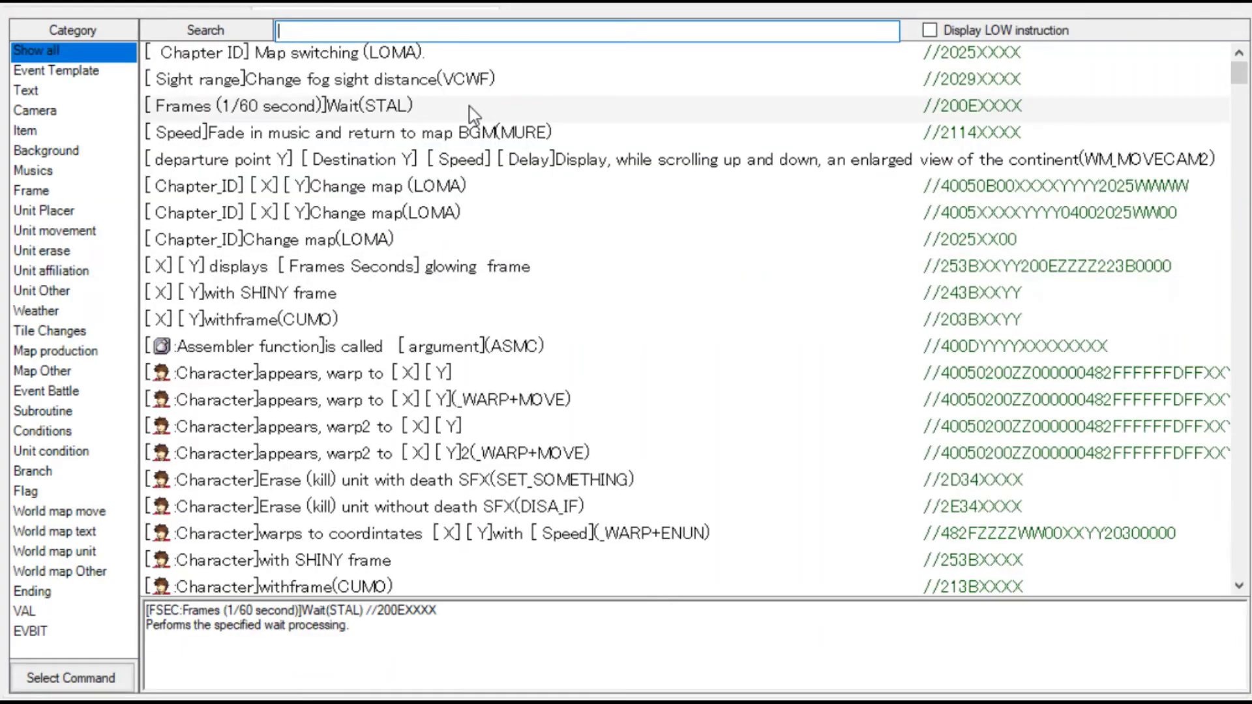
pyautogui.write('frame')
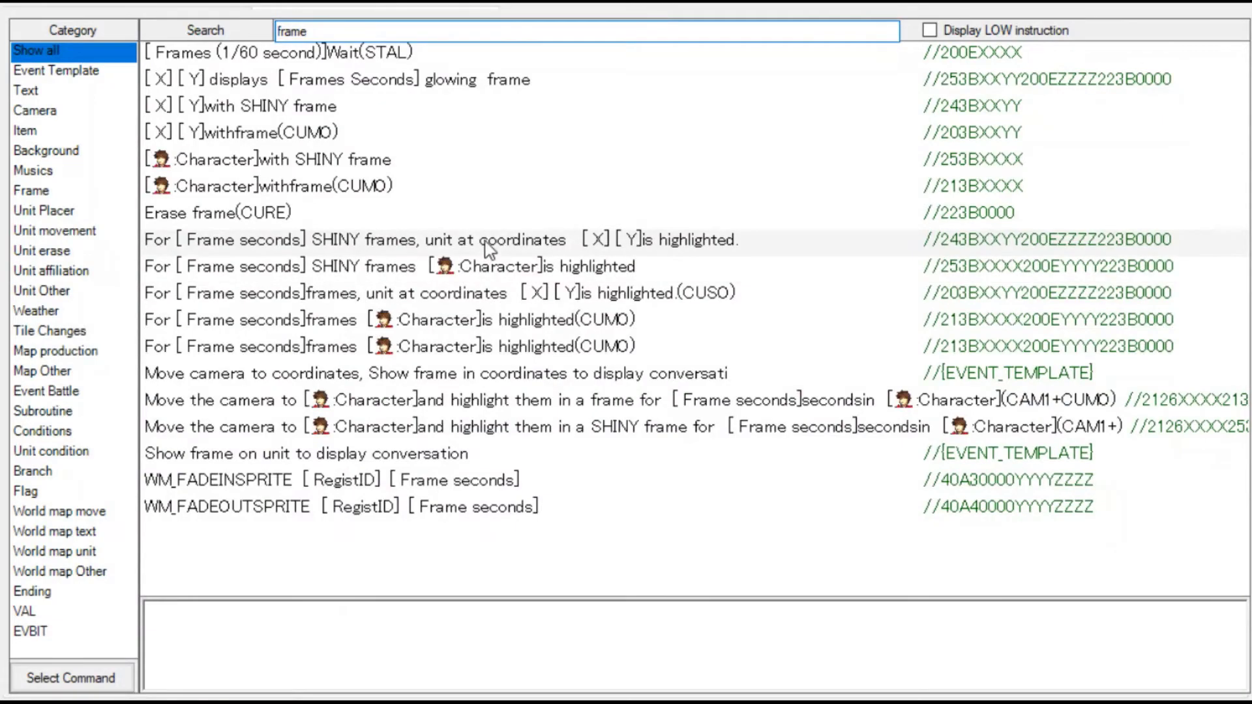
pyautogui.click(483, 240)
pyautogui.doubleClick(496, 236)
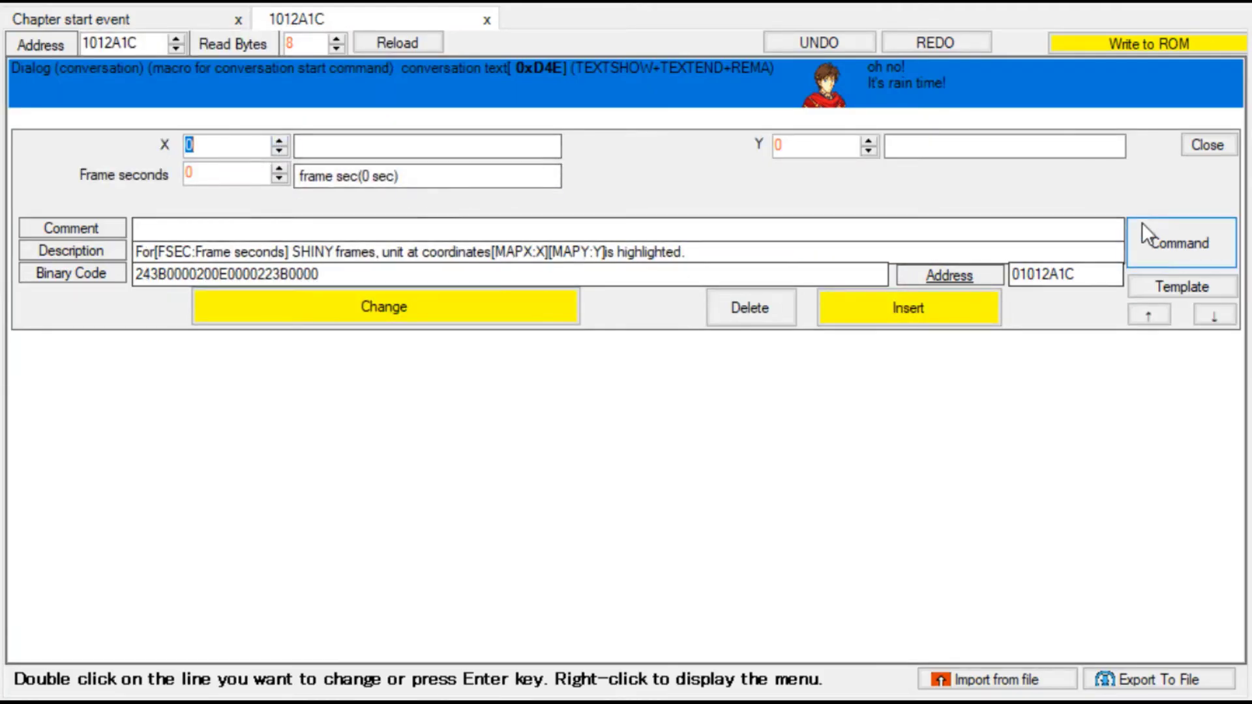
# Find the SHINY frames command for highlighting a character, set it to character 1 (Eirika) for 60 frame seconds, and insert it.
pyautogui.click(1152, 248)
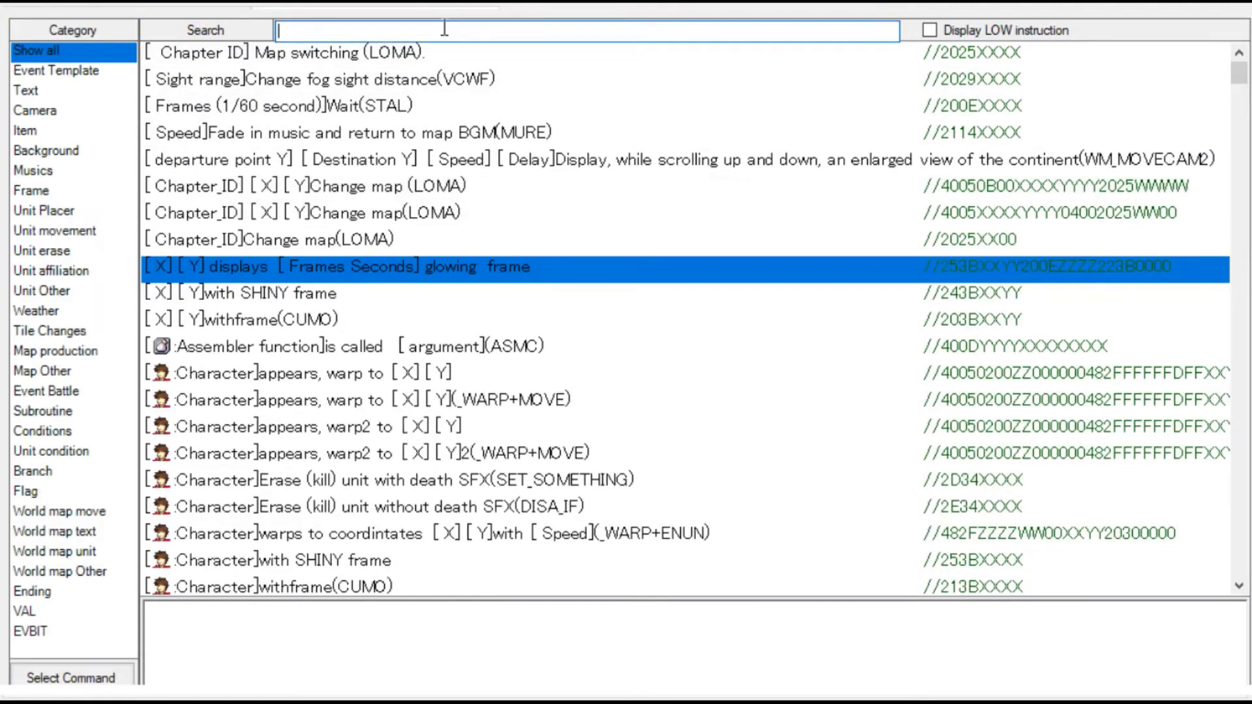
pyautogui.write('frame')
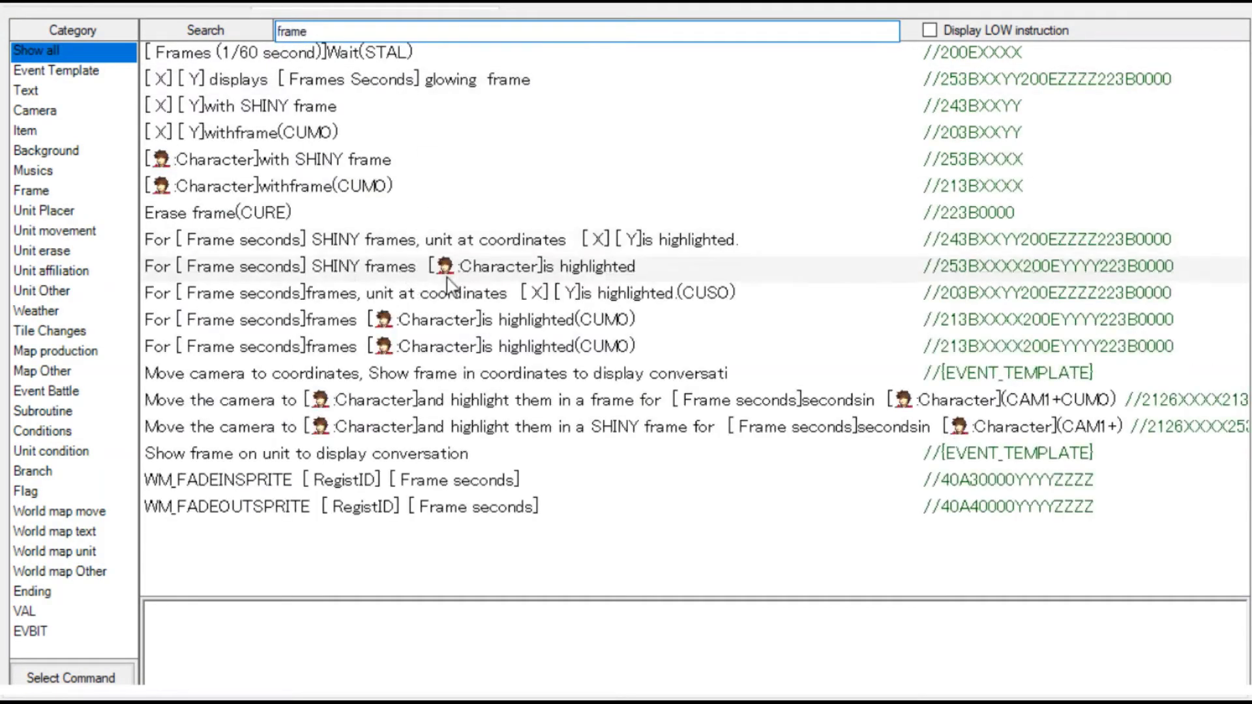
pyautogui.doubleClick(447, 267)
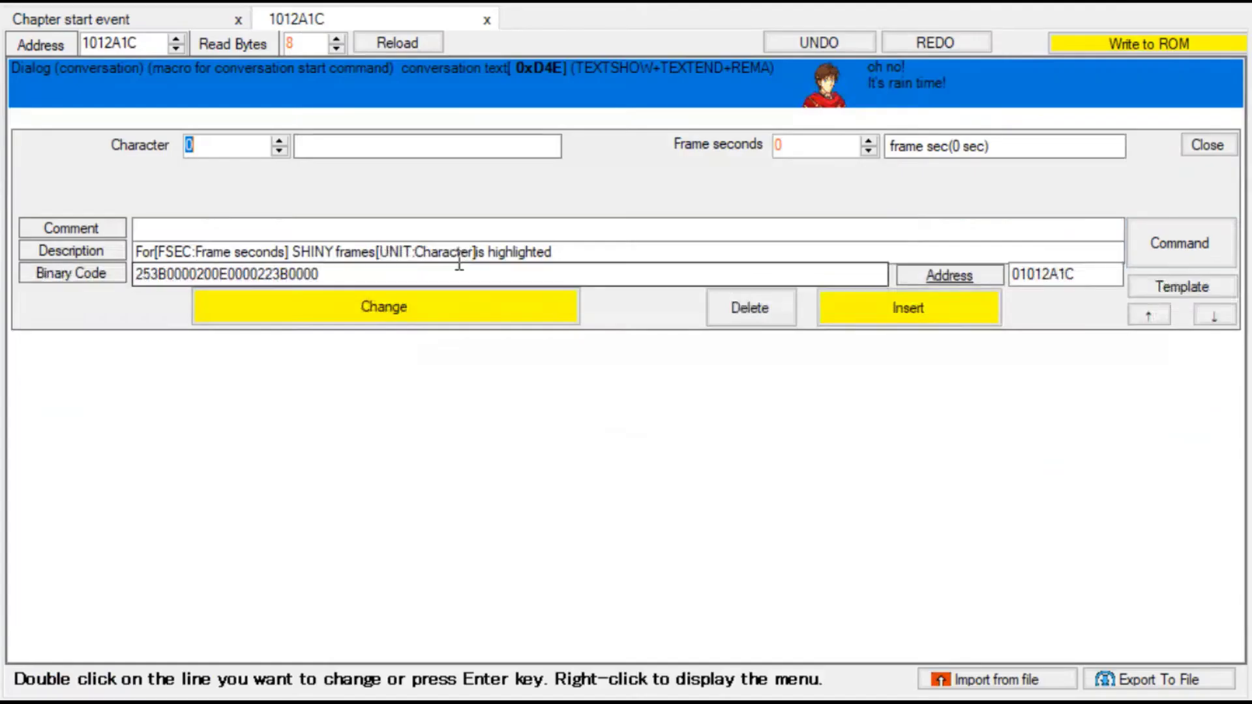
pyautogui.click(277, 141)
pyautogui.click(851, 142)
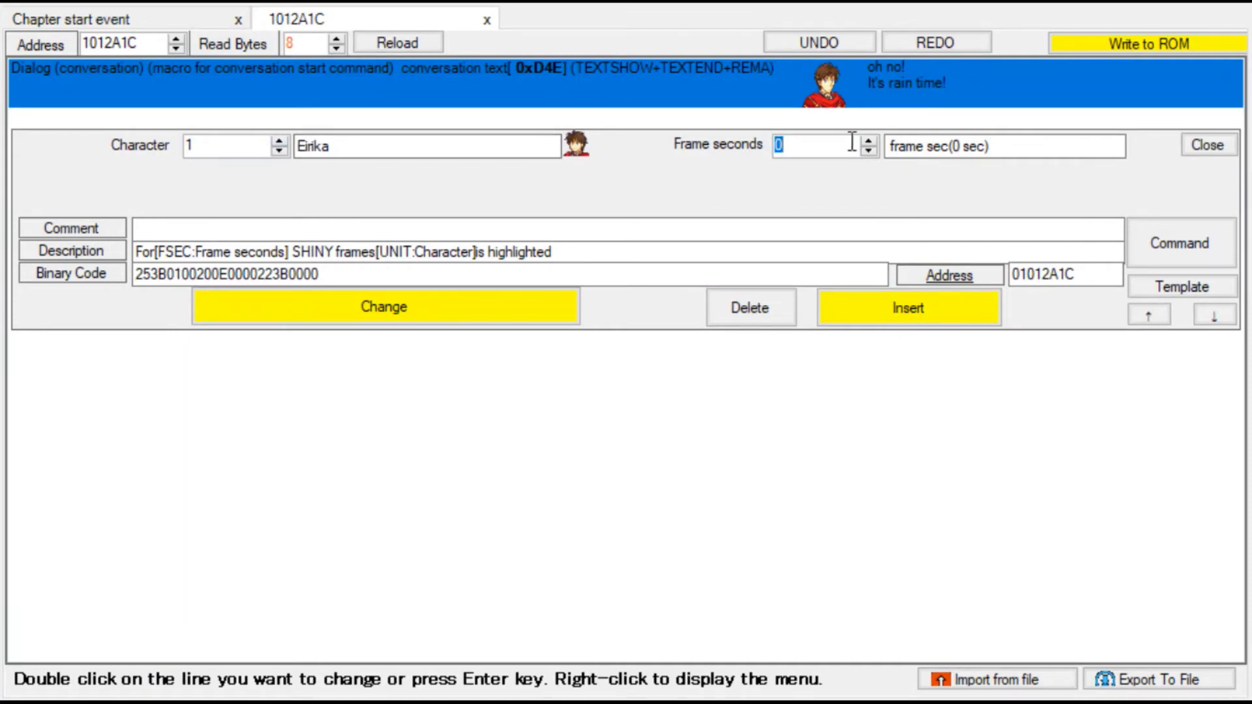
pyautogui.write('60')
pyautogui.click(967, 311)
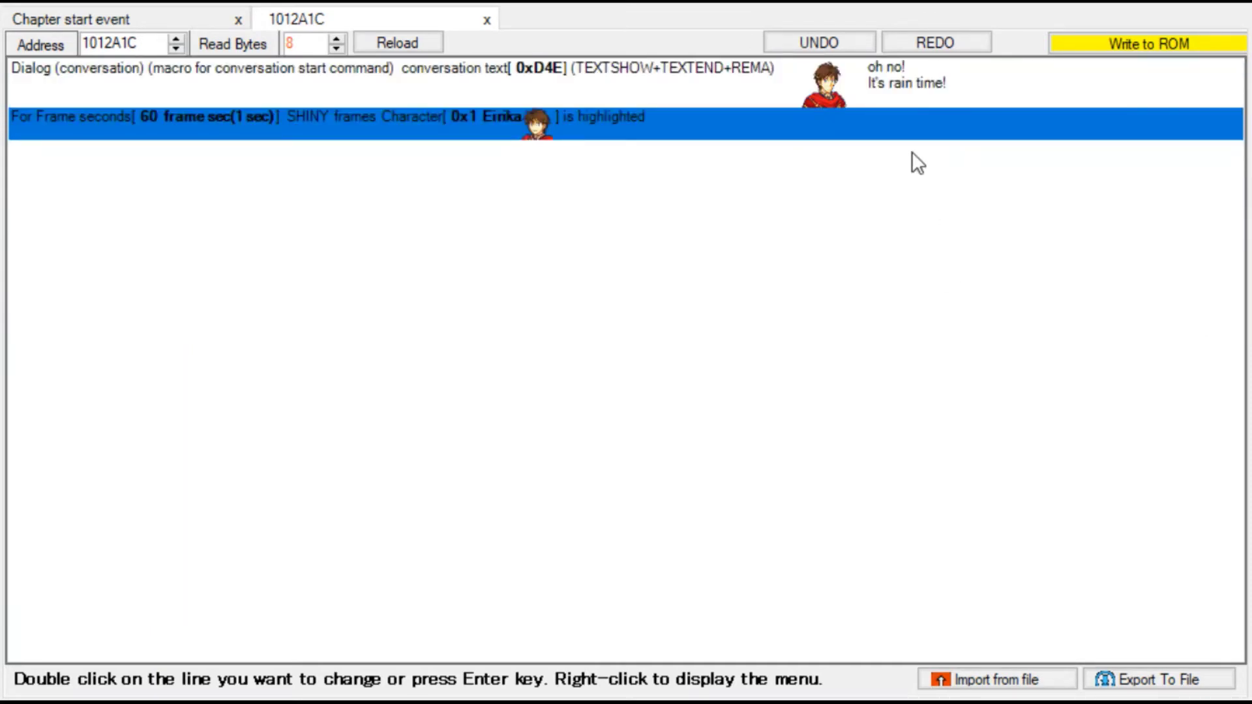
# Move the Eirika highlight line above the dialog line in the event.
pyautogui.doubleClick(909, 138)
pyautogui.click(1154, 347)
pyautogui.click(896, 397)
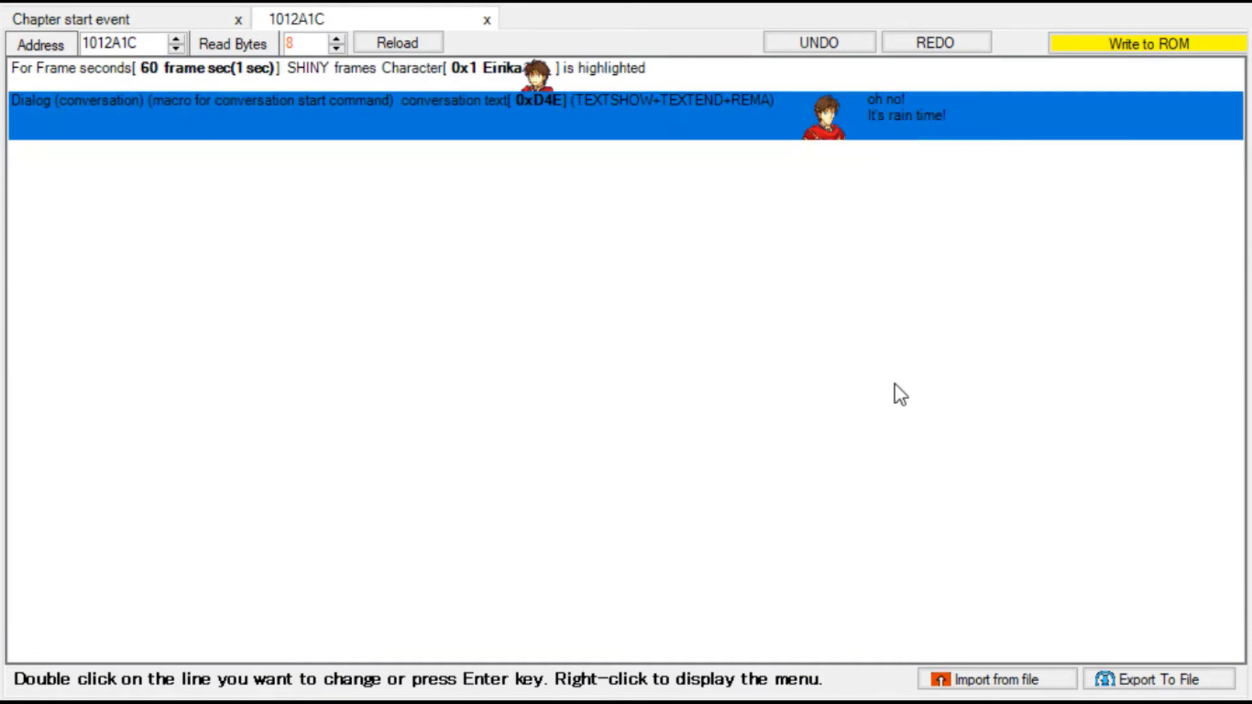
# Search the commands for "change weather" and choose [Weather]Weather change for a line following the dialog.
pyautogui.doubleClick(805, 166)
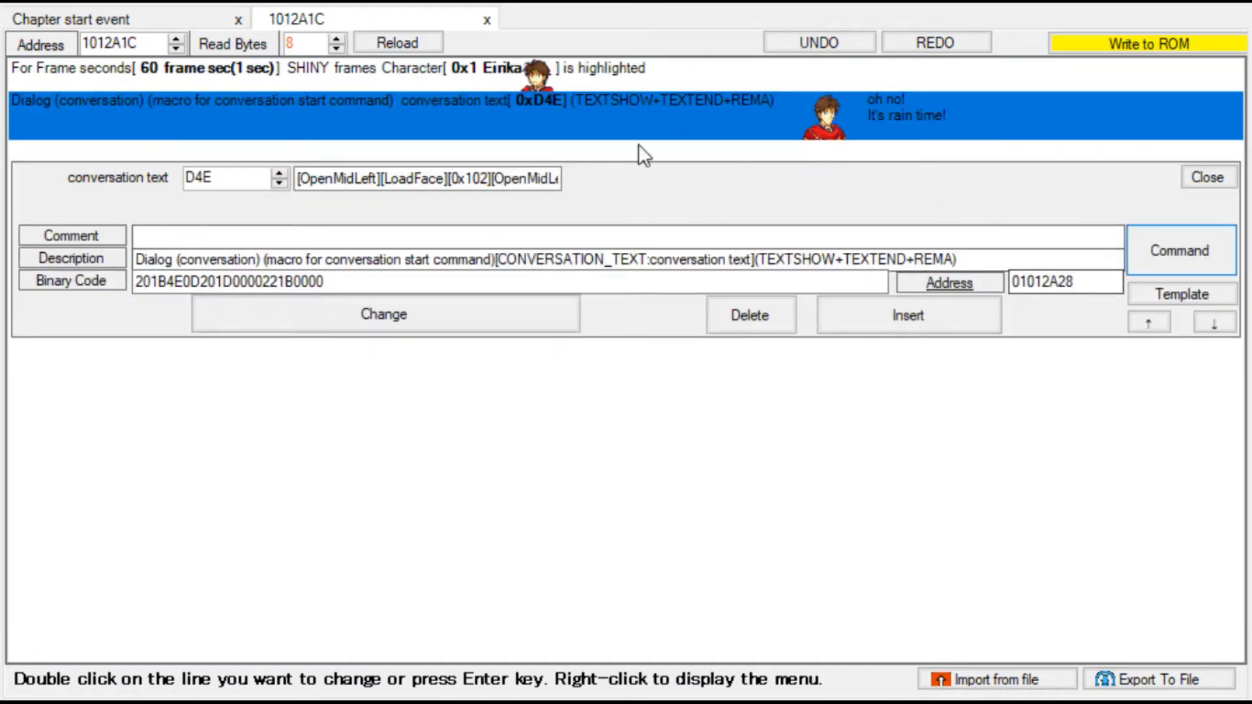
pyautogui.press('Return')
pyautogui.write('chani')
pyautogui.press('BackSpace')
pyautogui.press('BackSpace')
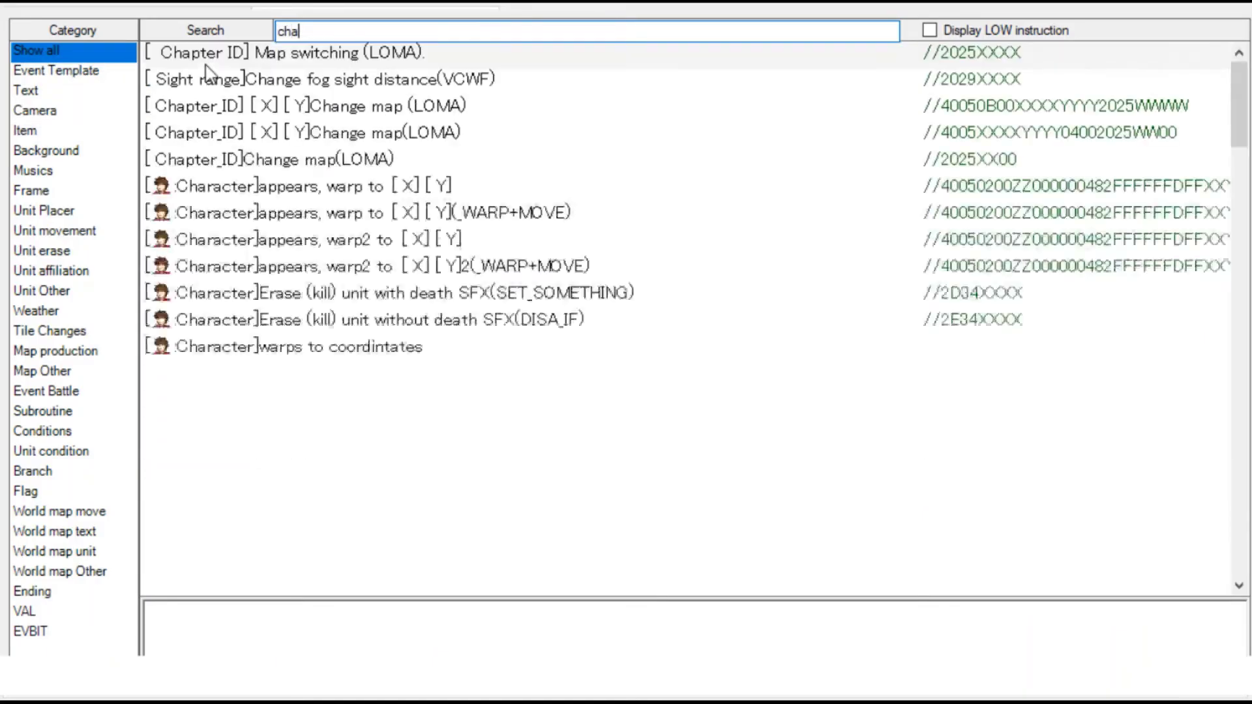
pyautogui.write('nge weather')
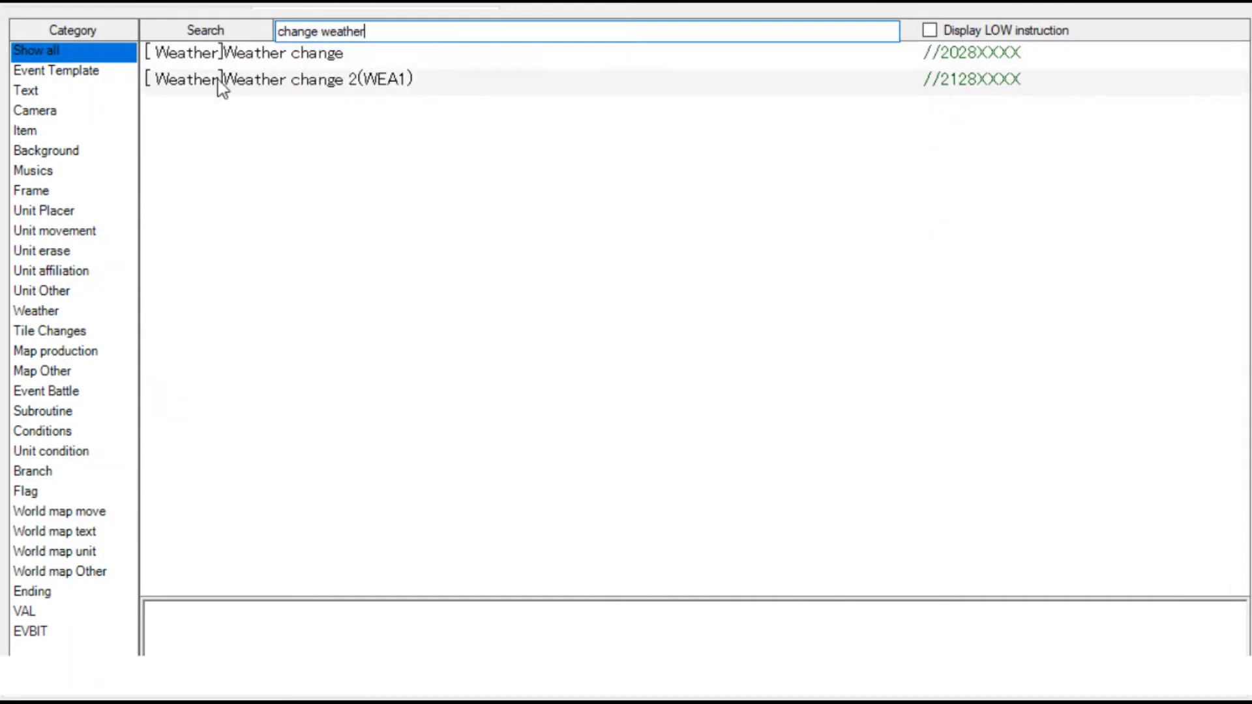
pyautogui.doubleClick(299, 52)
# Set the weather to 1 (Snow), insert the weather change after the dialog and write the event to ROM.
pyautogui.click(281, 174)
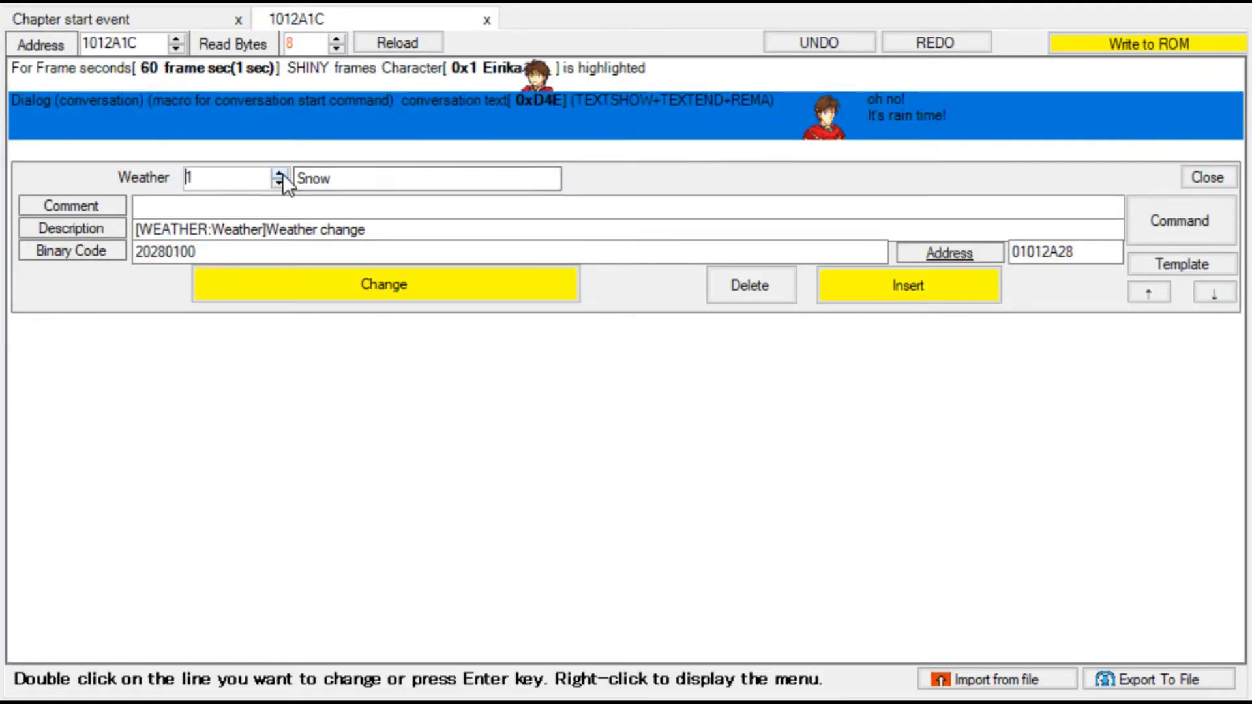
pyautogui.click(281, 174)
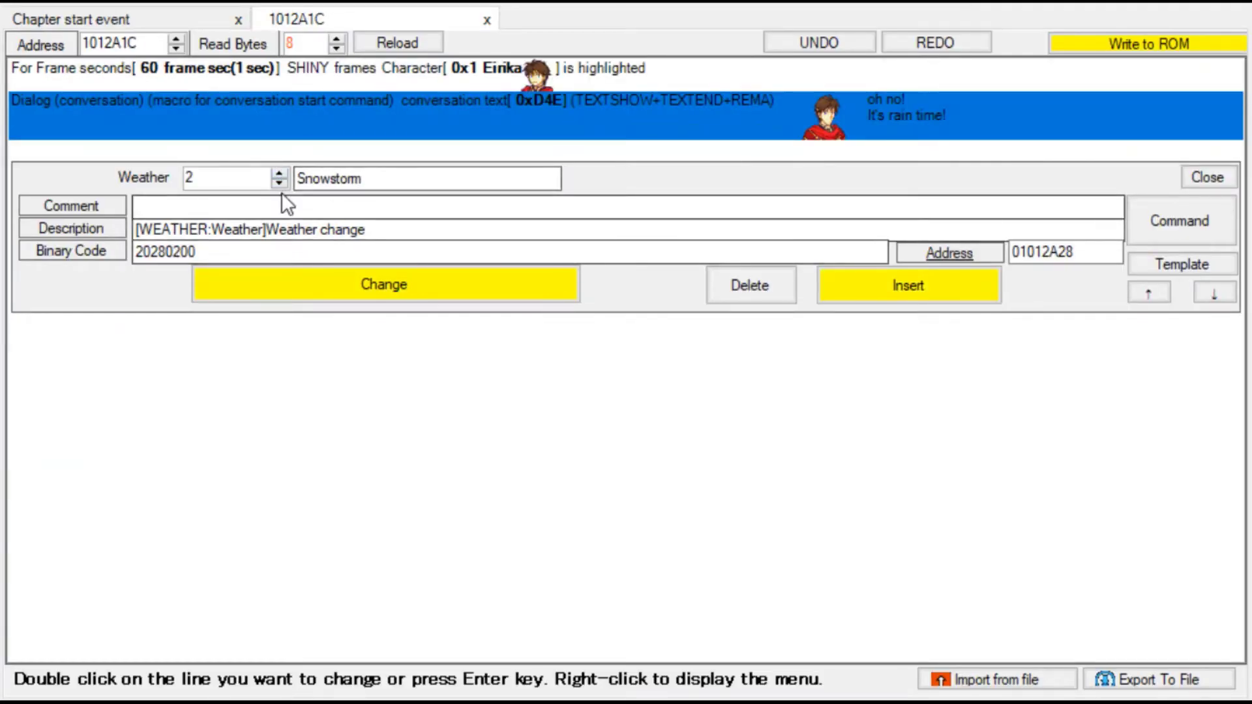
pyautogui.click(279, 183)
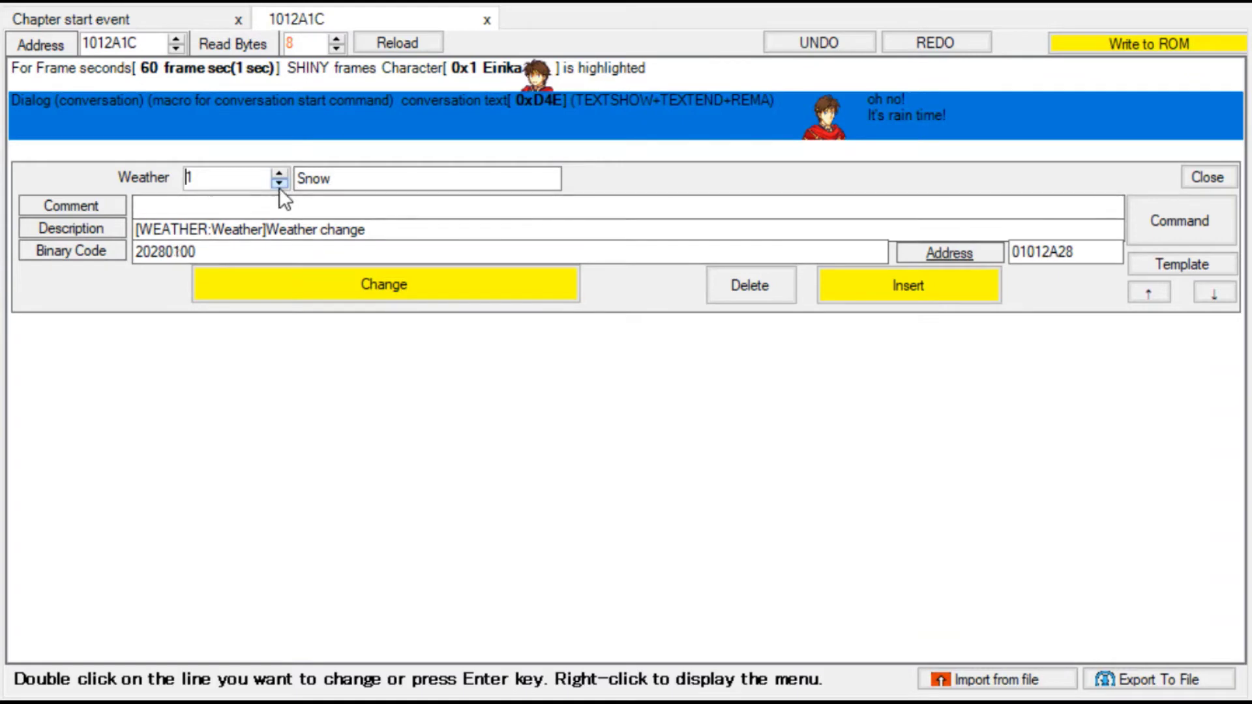
pyautogui.click(911, 285)
pyautogui.click(1141, 46)
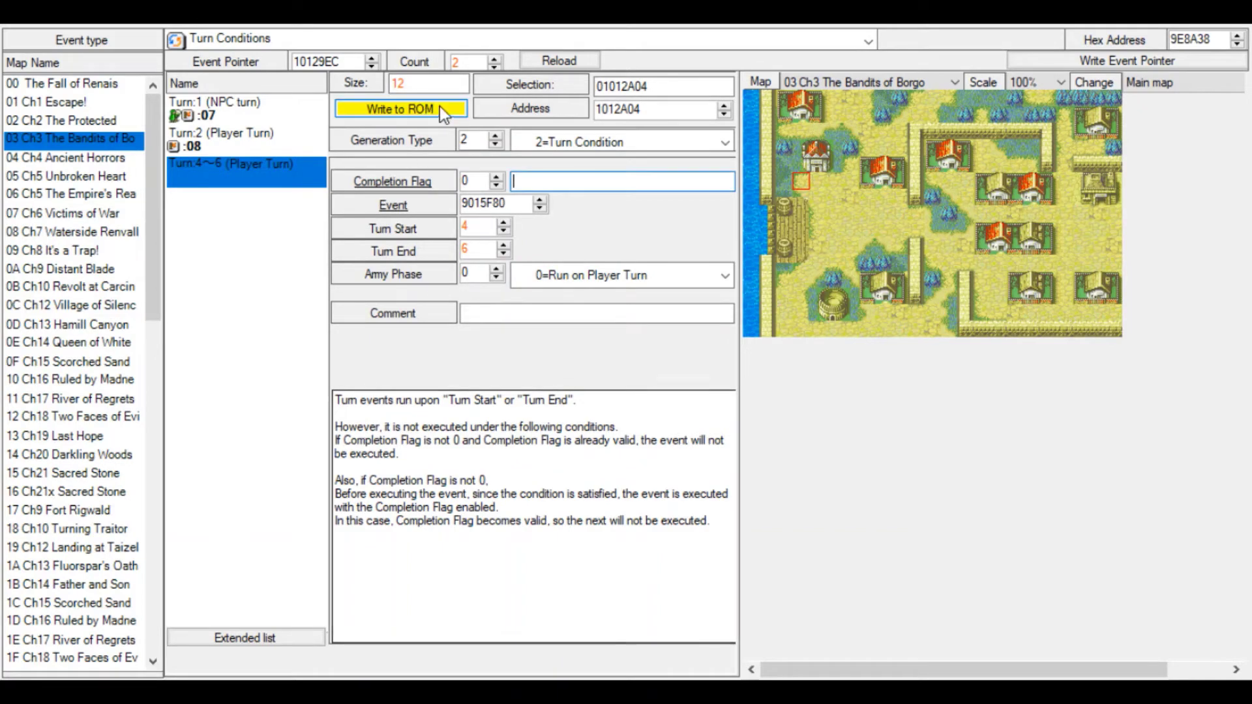
# Set Turn End to 0 for the turn 4 condition and write it to ROM.
pyautogui.doubleClick(491, 252)
pyautogui.write('0')
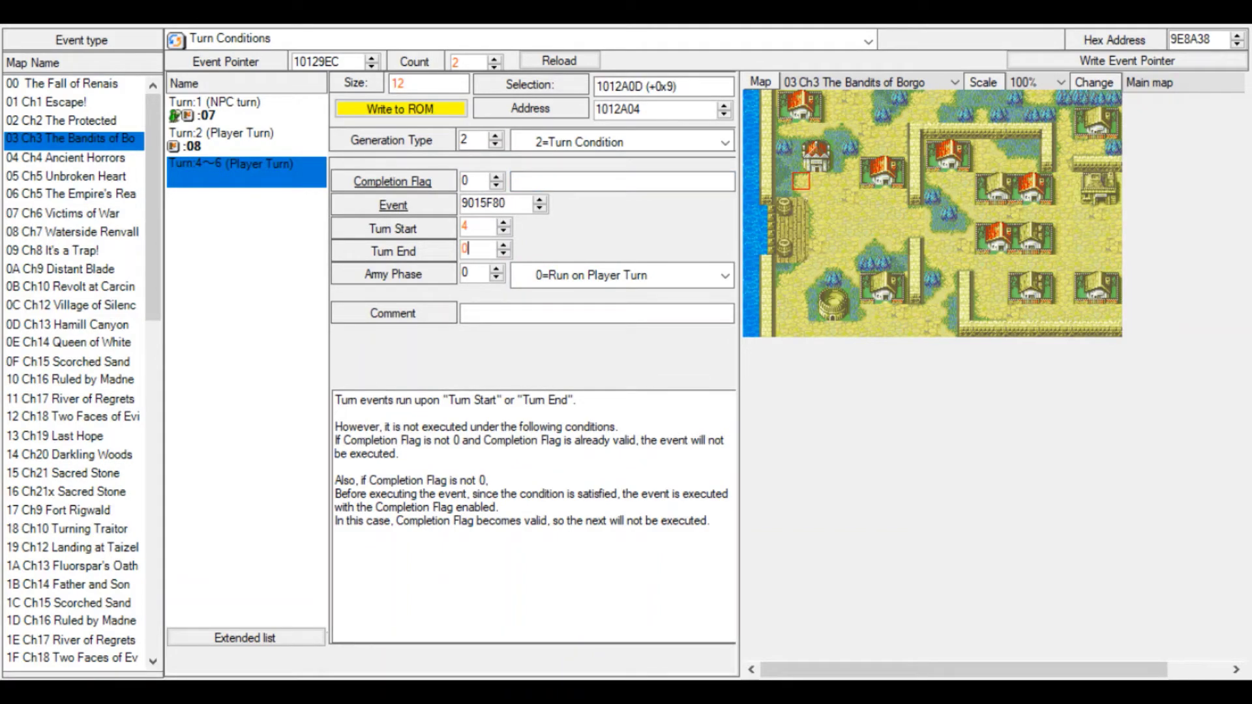
pyautogui.click(379, 108)
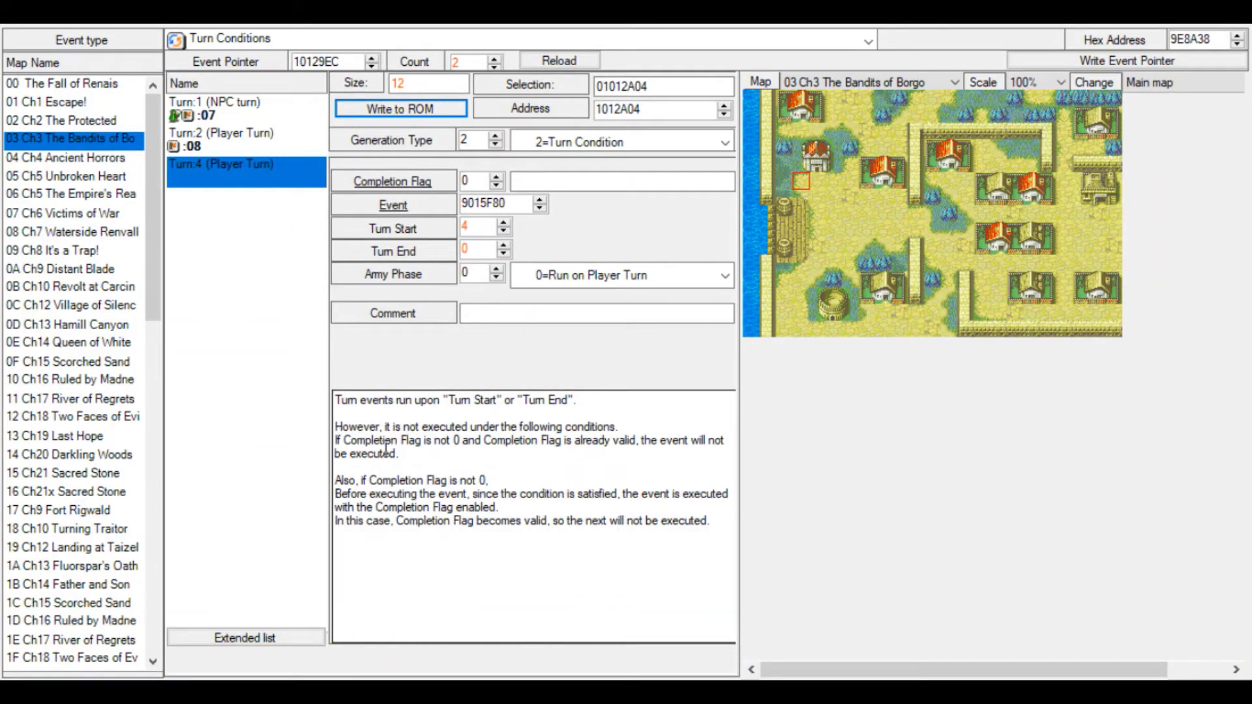
# Add a turn condition with a new event and Turn Start 6, write it to ROM, and choose the Weather change command for its event.
pyautogui.click(291, 636)
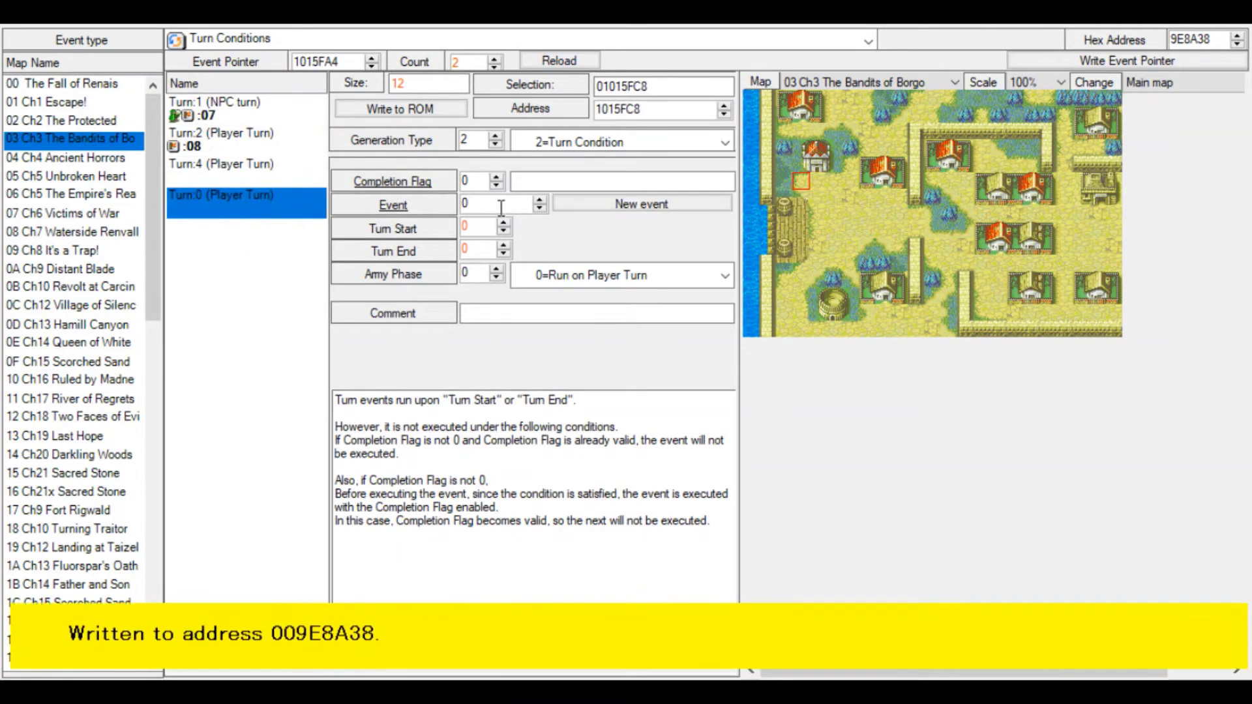
pyautogui.click(641, 204)
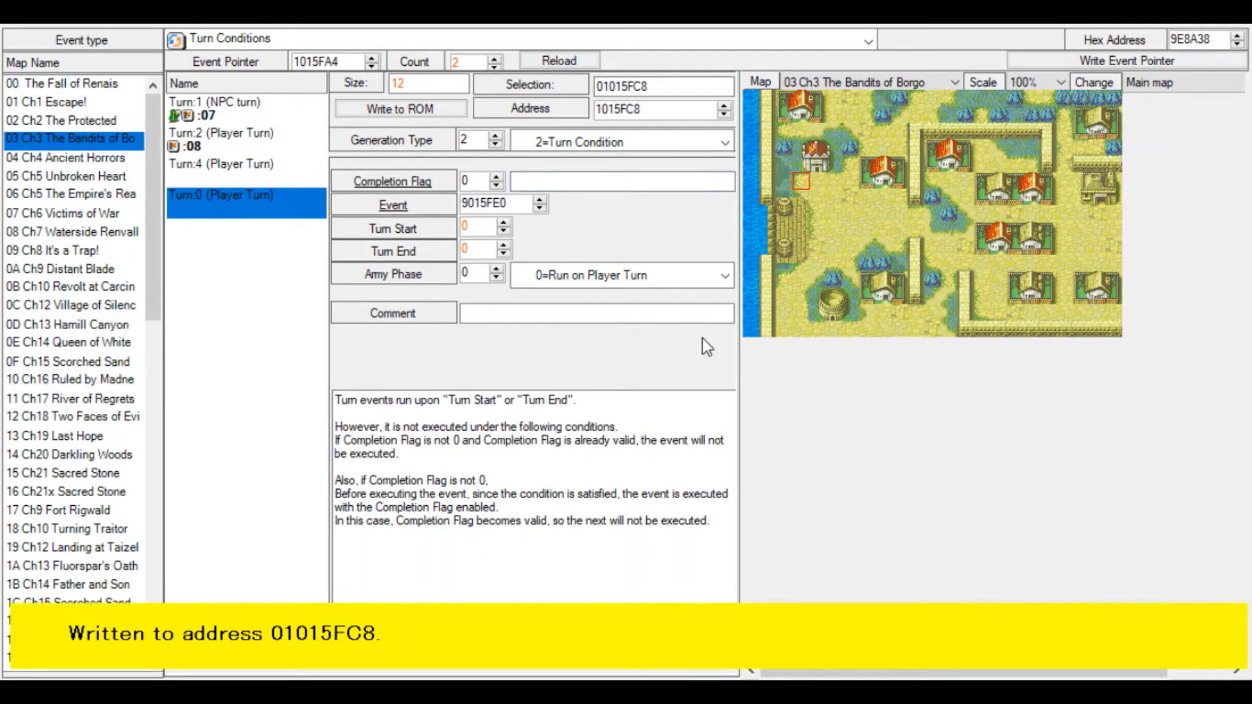
pyautogui.click(507, 223)
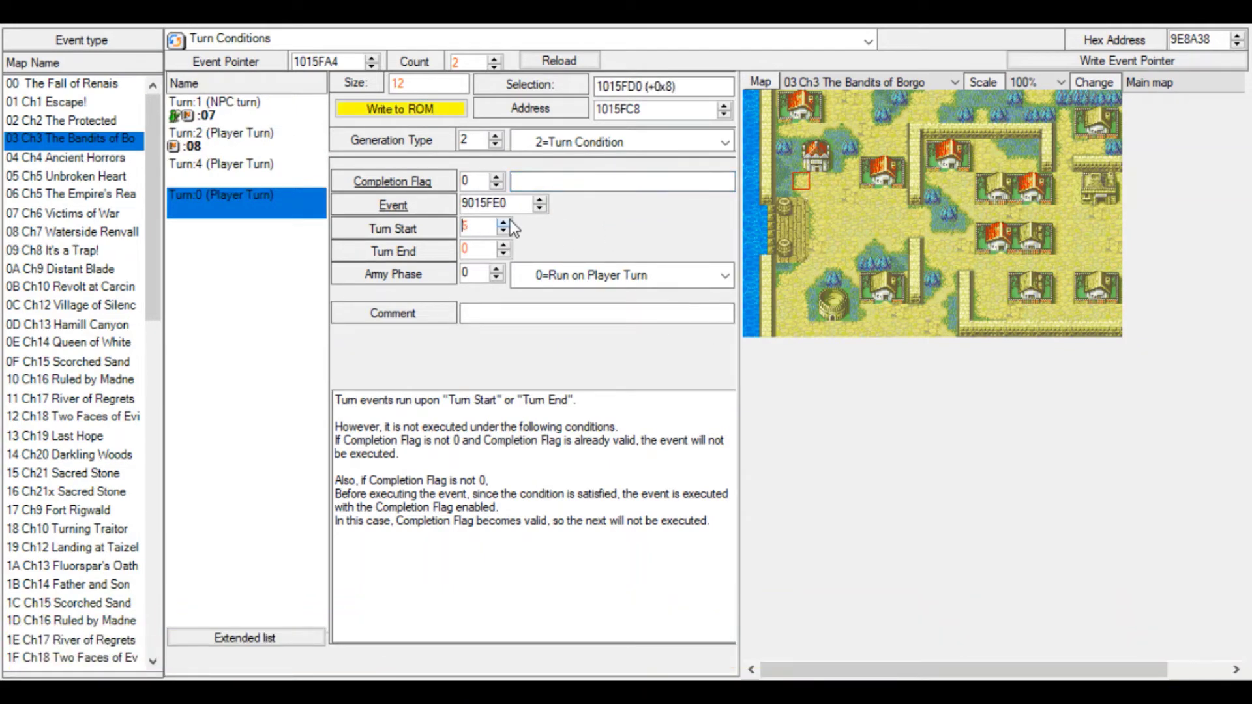
pyautogui.click(421, 111)
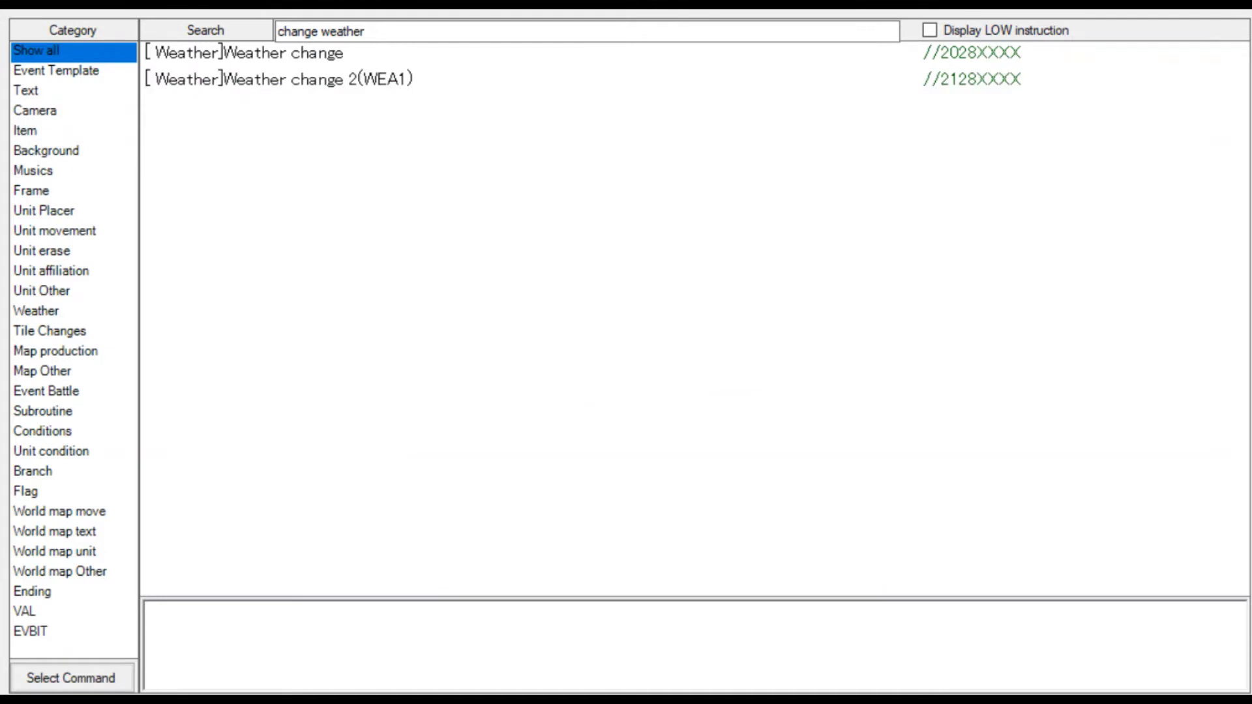
pyautogui.click(325, 52)
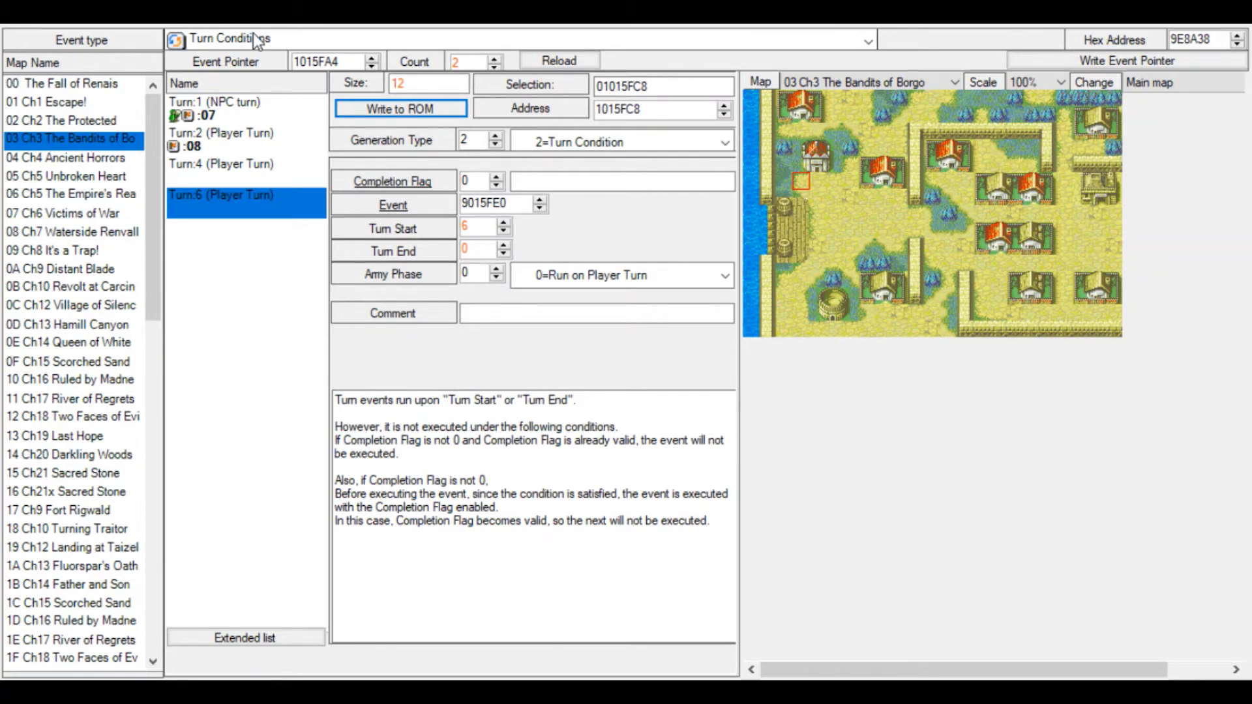
# Switch to the chapter's Talk Condition events and extend the list with a second, empty talk condition.
pyautogui.scroll(-1, 253, 32)
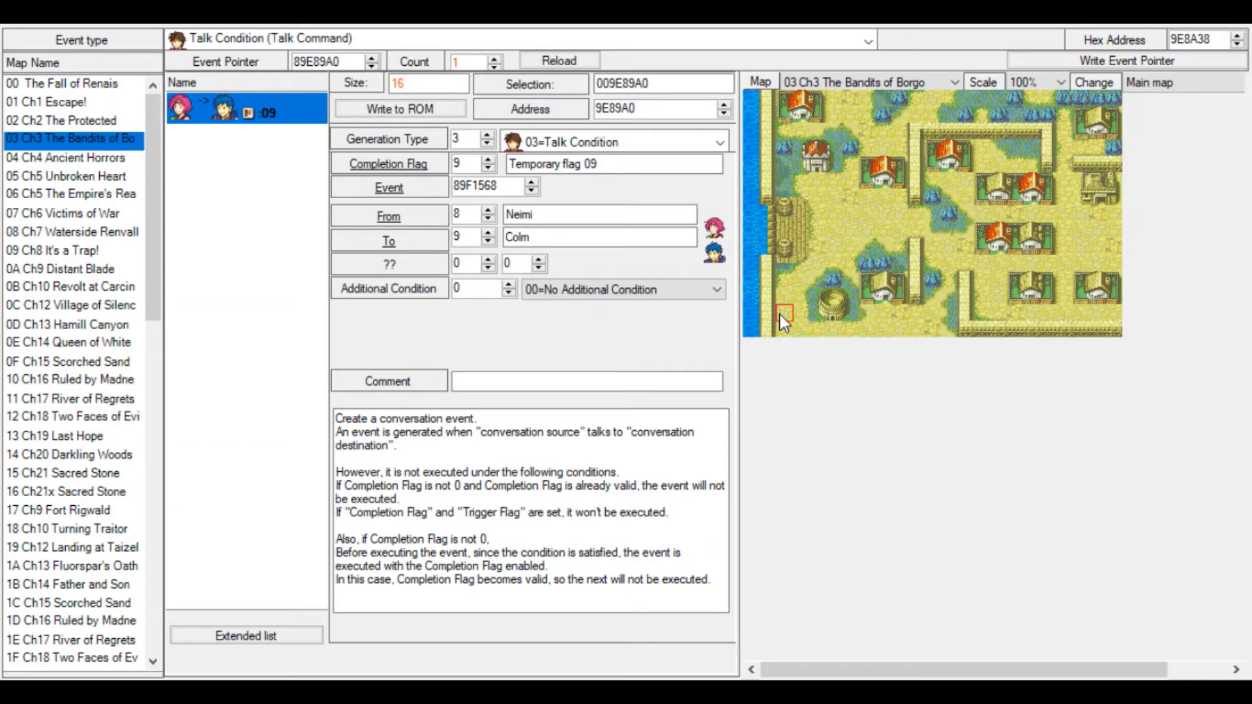
pyautogui.click(289, 633)
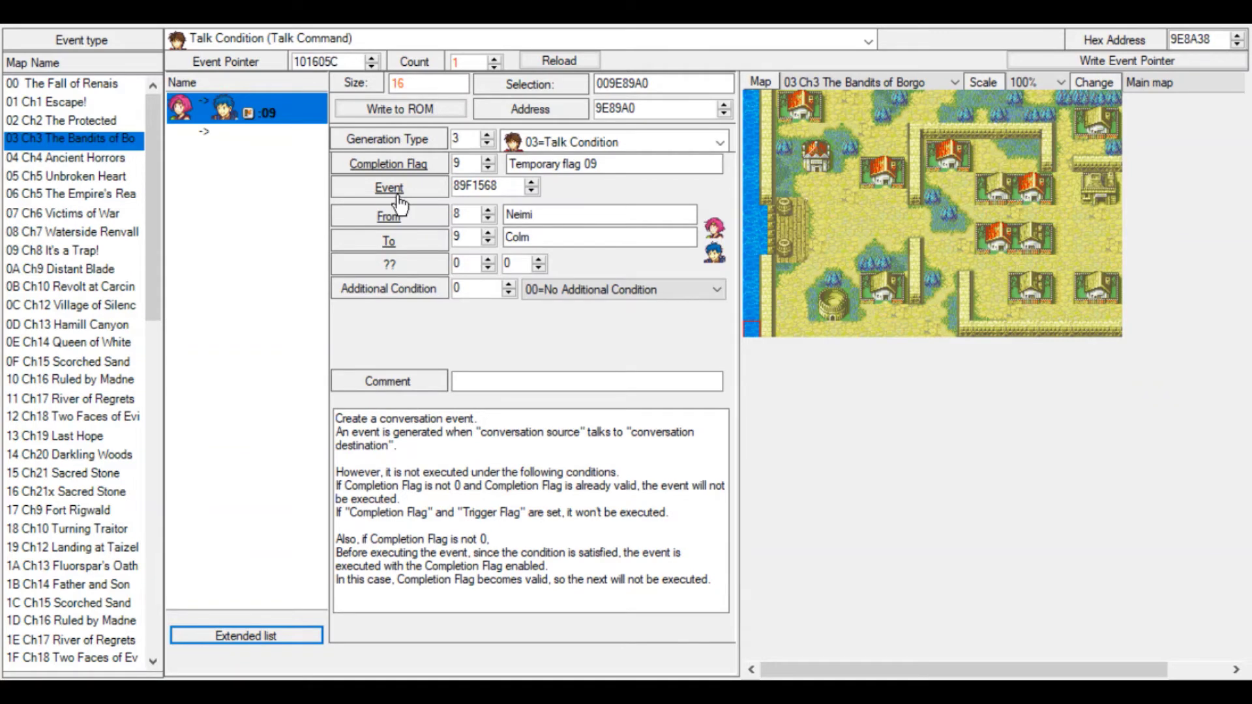
pyautogui.click(261, 147)
# Set the new talk condition from 1 (Eirika) to A (Garcia) and write it to ROM.
pyautogui.click(489, 209)
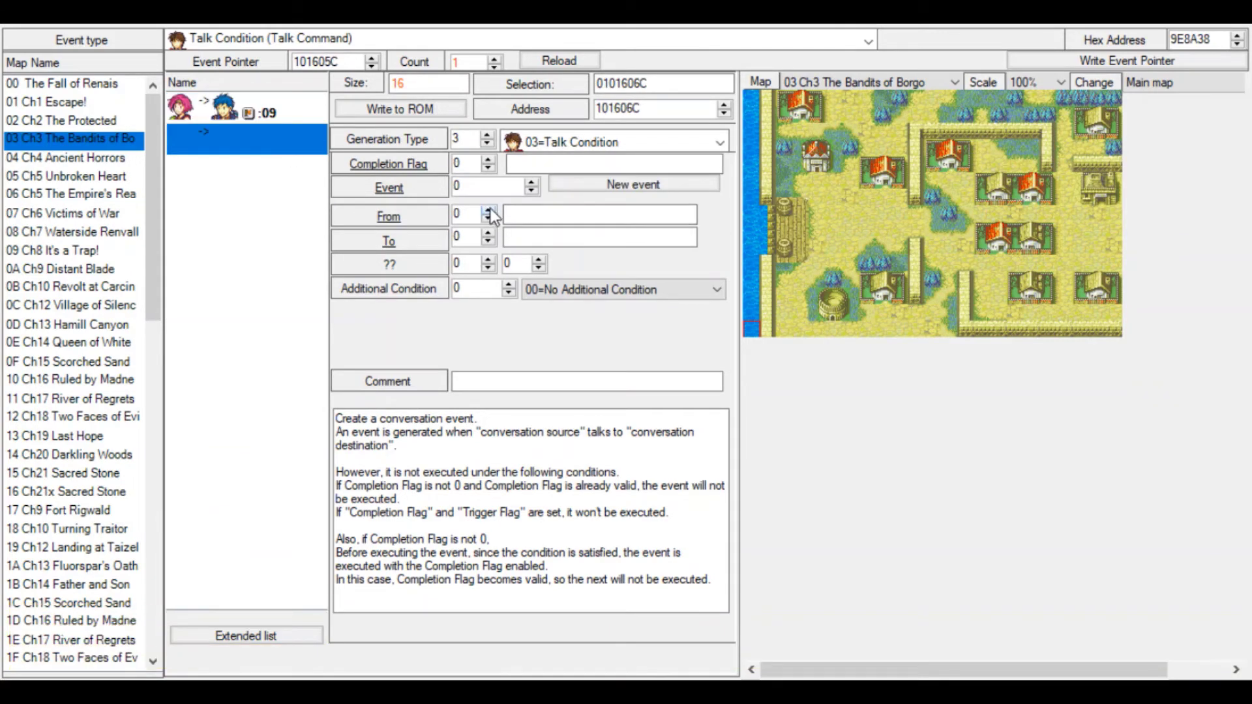
pyautogui.click(489, 233)
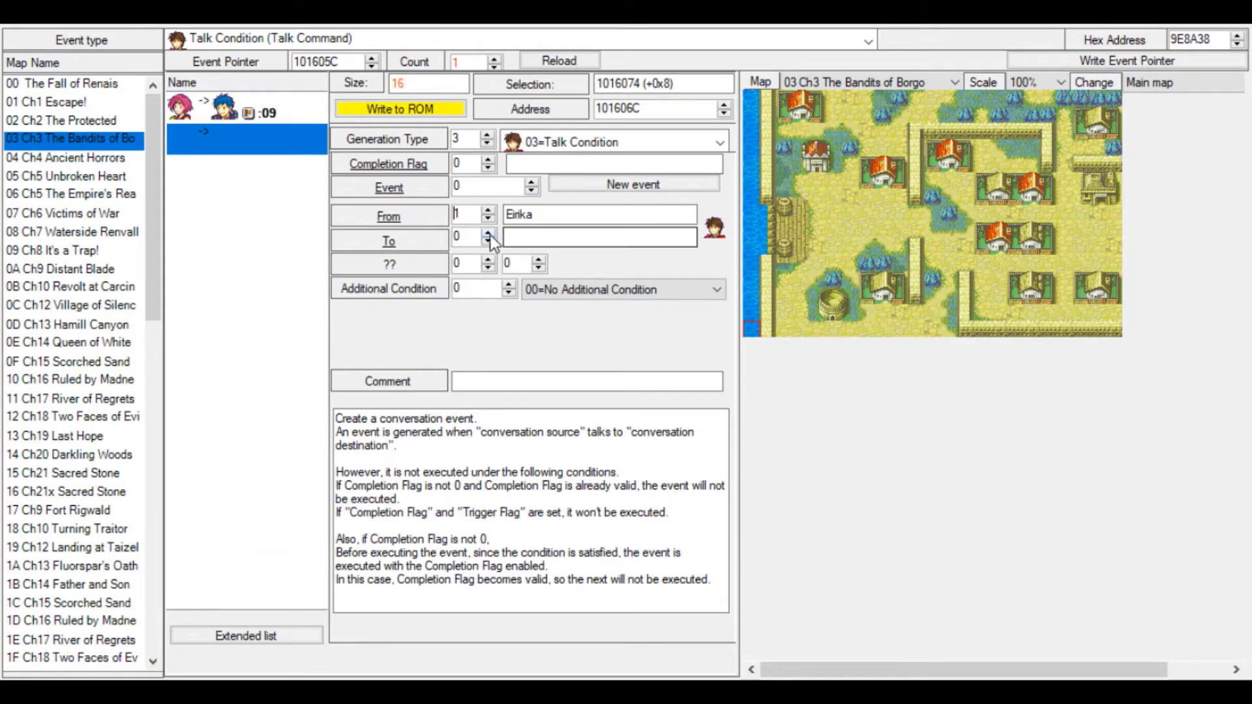
pyautogui.click(489, 233)
pyautogui.click(489, 233)
pyautogui.click(487, 242)
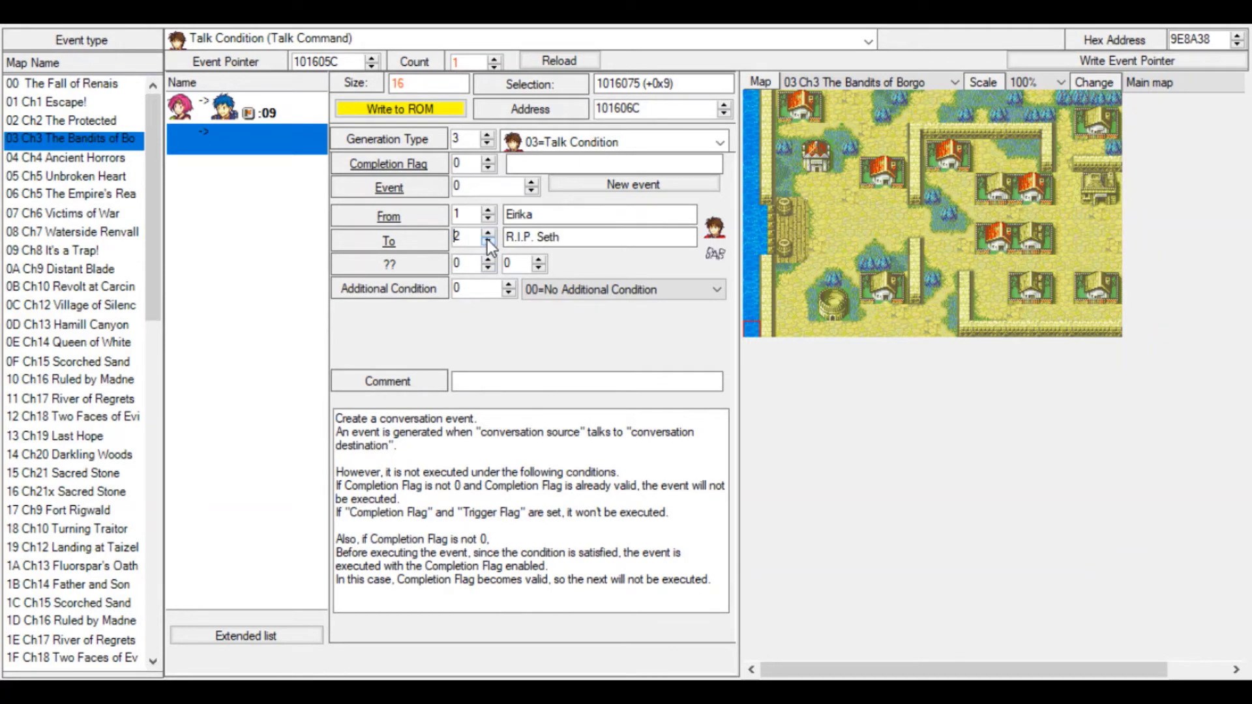
pyautogui.click(489, 233)
pyautogui.click(489, 234)
pyautogui.click(489, 233)
pyautogui.click(488, 234)
pyautogui.click(489, 234)
pyautogui.click(489, 233)
pyautogui.click(489, 234)
pyautogui.click(489, 233)
pyautogui.click(489, 233)
pyautogui.click(489, 233)
pyautogui.click(489, 233)
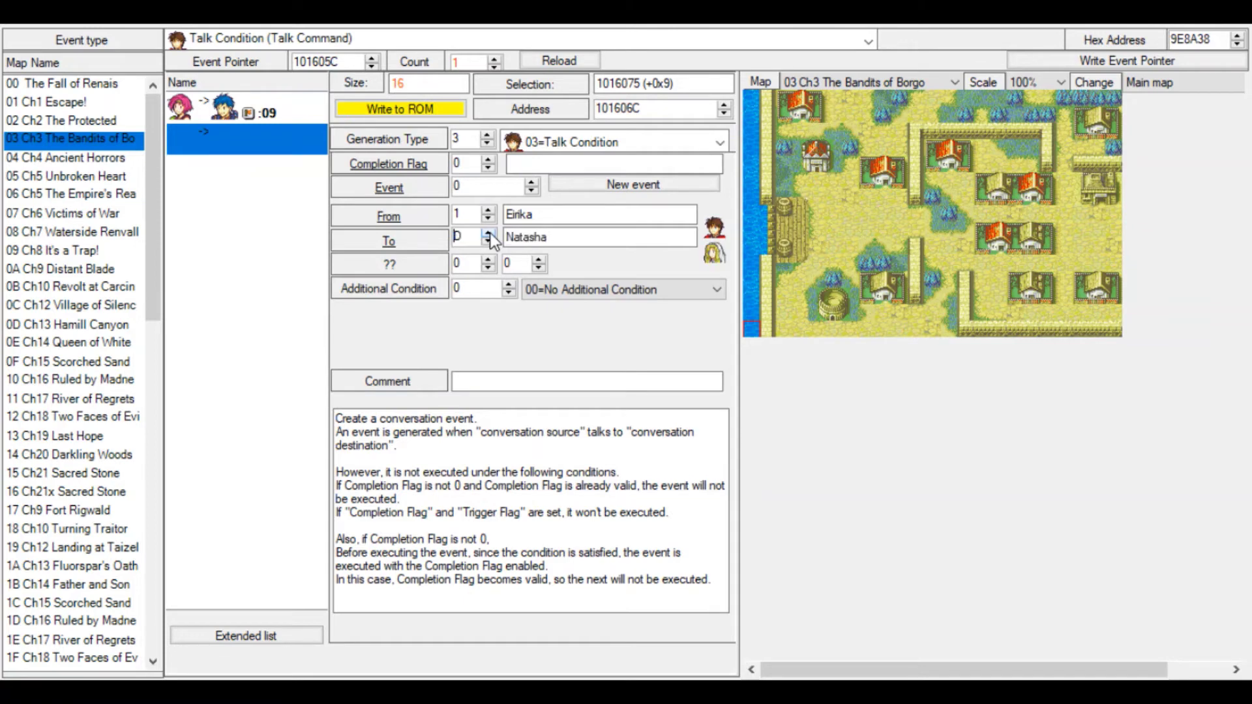
pyautogui.click(489, 234)
pyautogui.click(489, 233)
pyautogui.click(489, 233)
pyautogui.click(489, 241)
pyautogui.click(489, 241)
pyautogui.click(489, 242)
pyautogui.click(489, 241)
pyautogui.click(489, 241)
pyautogui.click(489, 242)
pyautogui.click(489, 241)
pyautogui.click(489, 241)
pyautogui.click(488, 233)
pyautogui.click(489, 233)
pyautogui.click(417, 110)
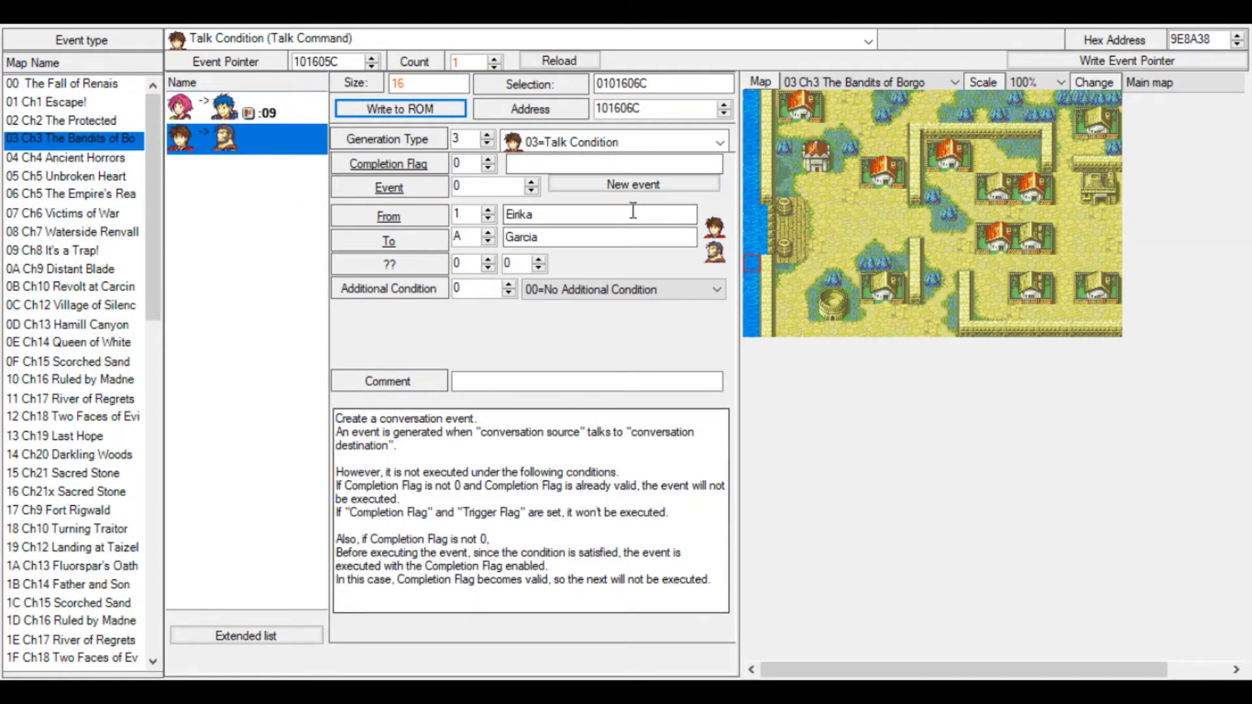
# Attach a new event to the Eirika–Garcia talk, set its completion flag to A (Temporary flag 0A), and write it to ROM.
pyautogui.click(609, 181)
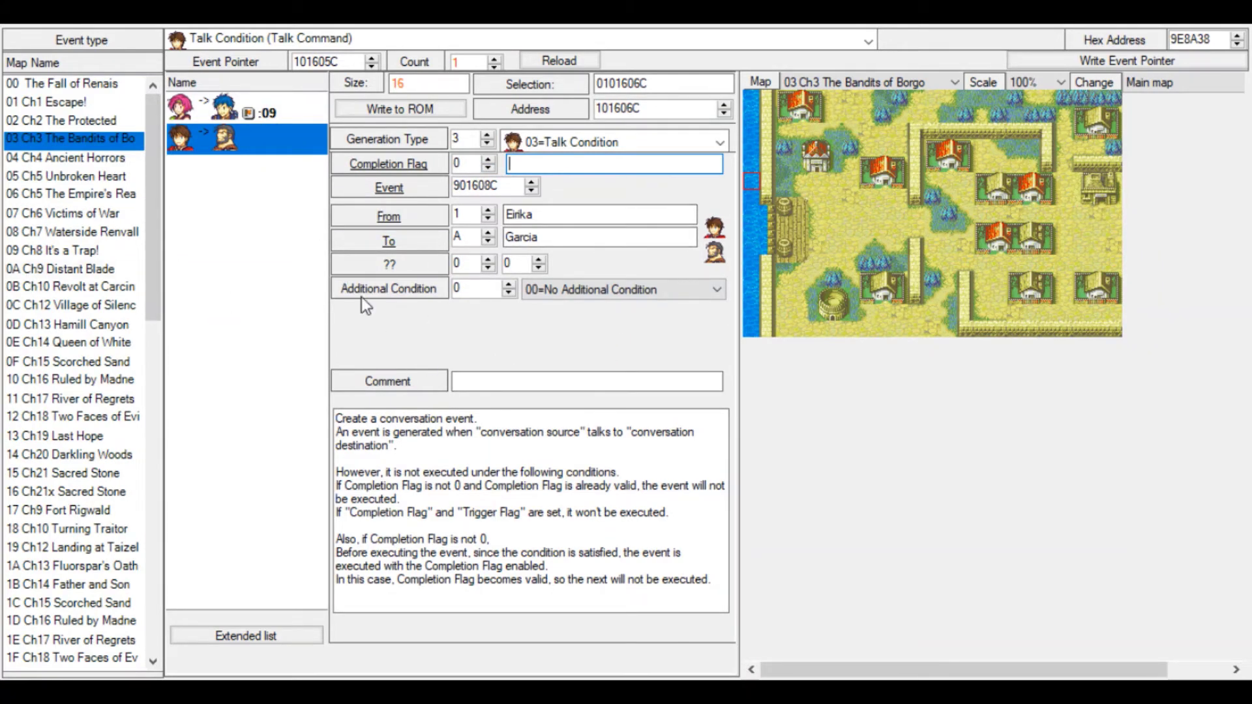
pyautogui.click(488, 160)
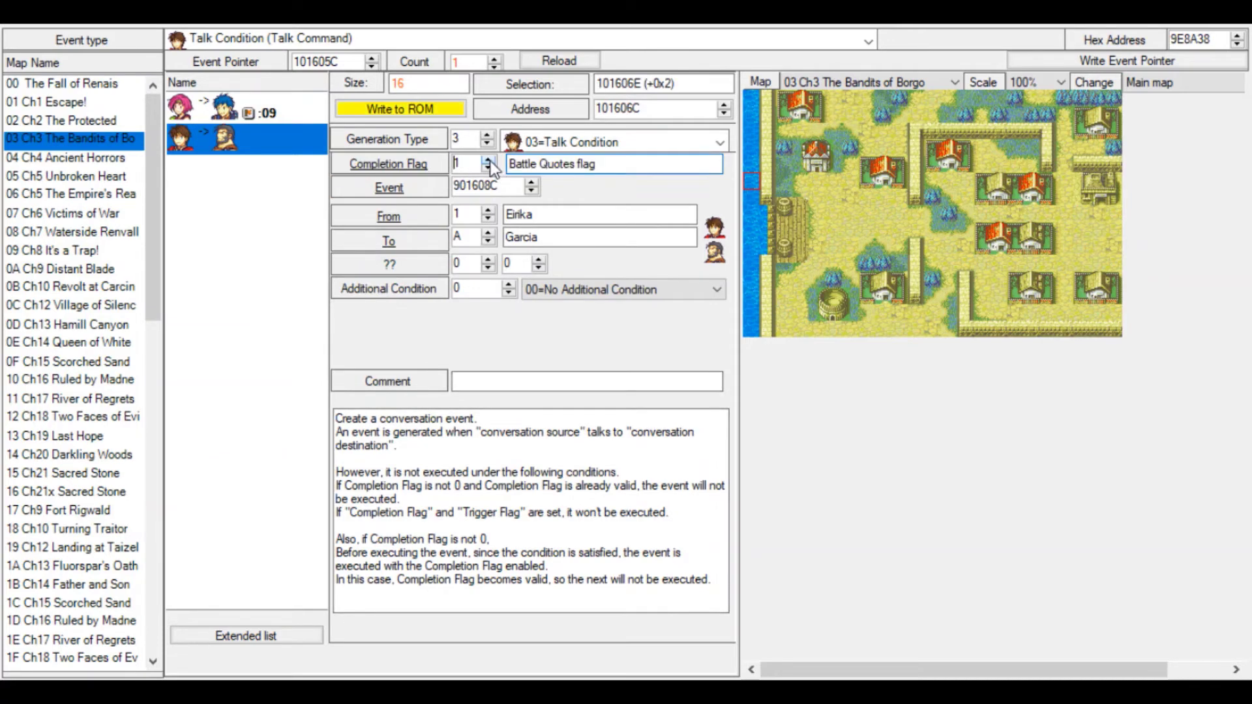
pyautogui.click(488, 160)
pyautogui.click(487, 160)
pyautogui.click(488, 160)
pyautogui.click(487, 160)
pyautogui.click(488, 160)
pyautogui.click(488, 160)
pyautogui.click(487, 159)
pyautogui.click(487, 160)
pyautogui.click(487, 160)
pyautogui.click(488, 159)
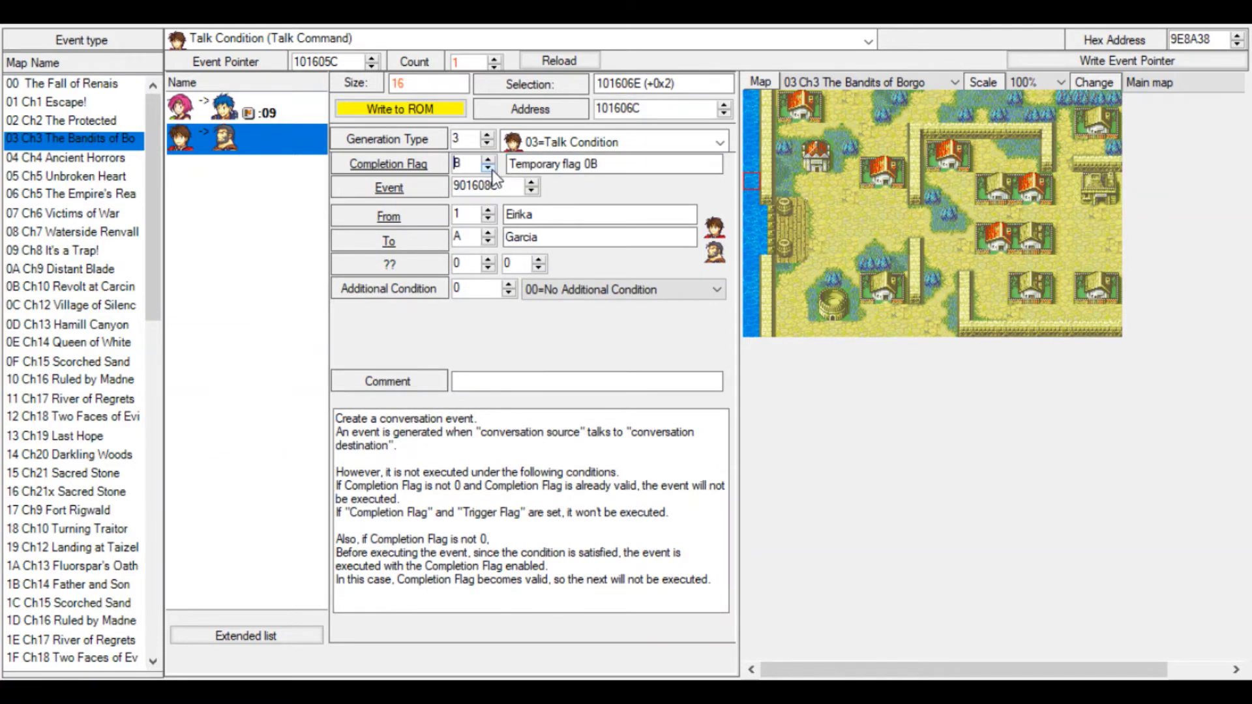
pyautogui.click(489, 168)
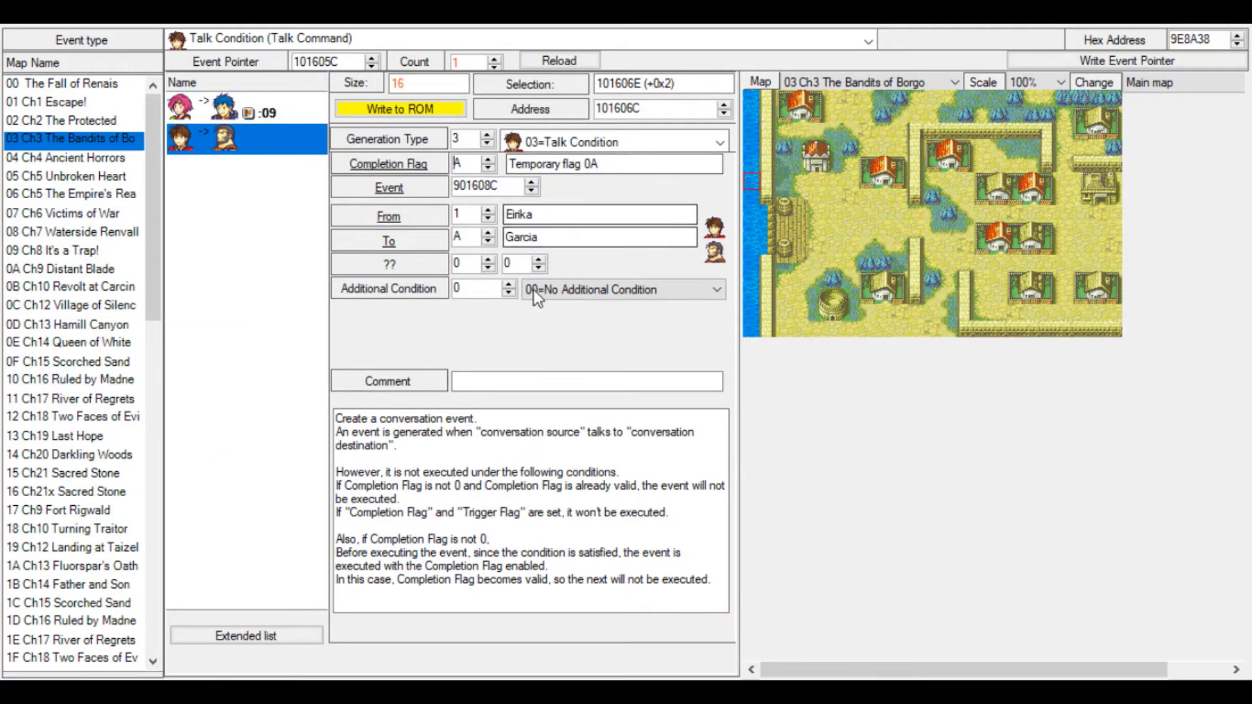
pyautogui.click(400, 109)
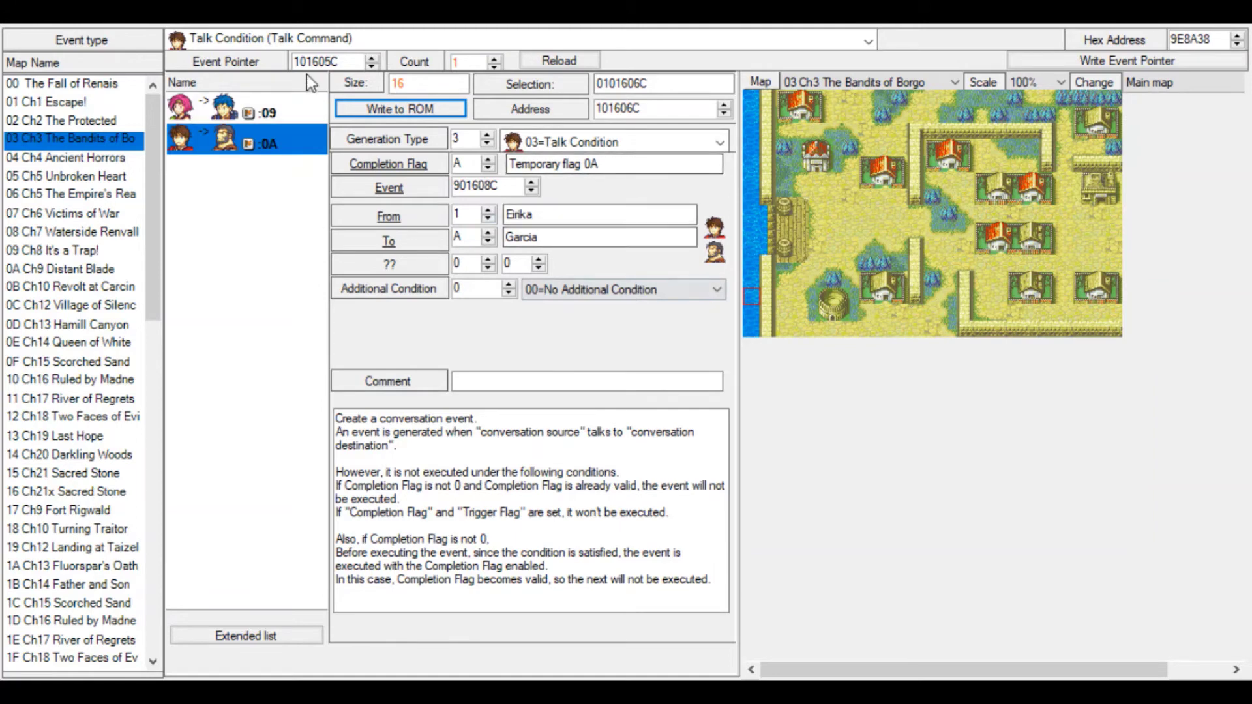
# Switch to the chapter's Map Objects events and set the Seize point's X coordinate to 2.
pyautogui.scroll(-1, 306, 34)
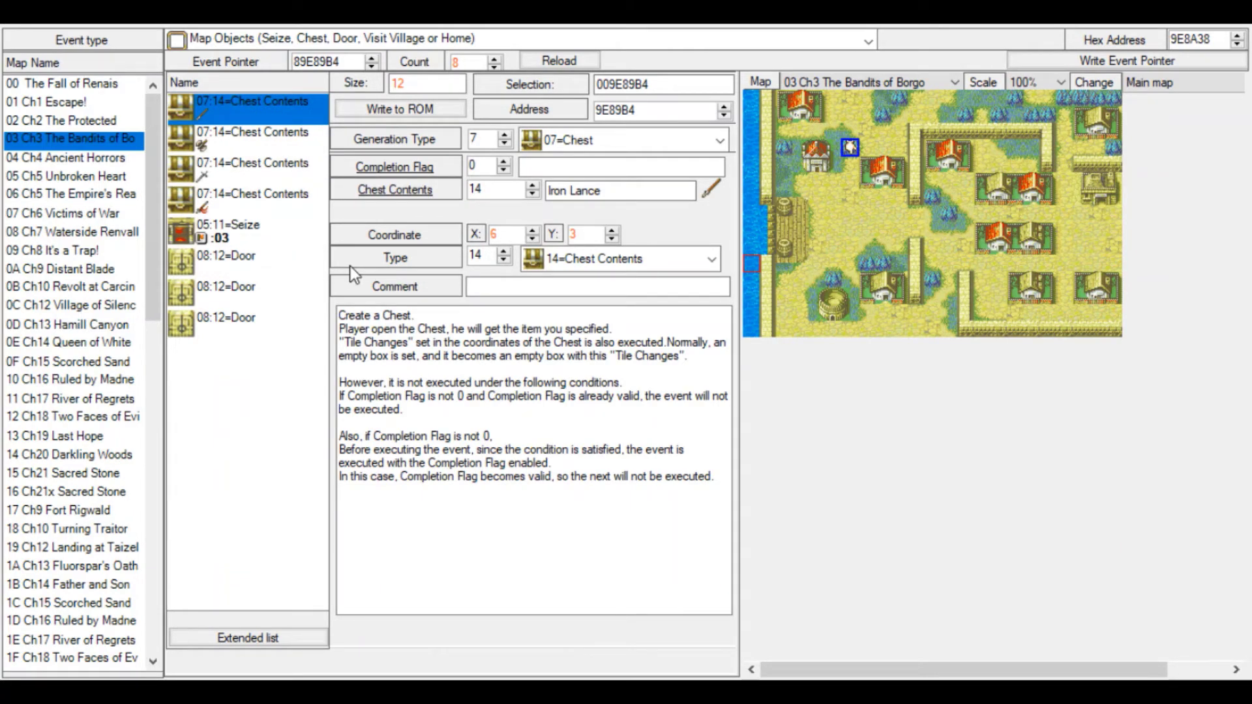
pyautogui.click(275, 243)
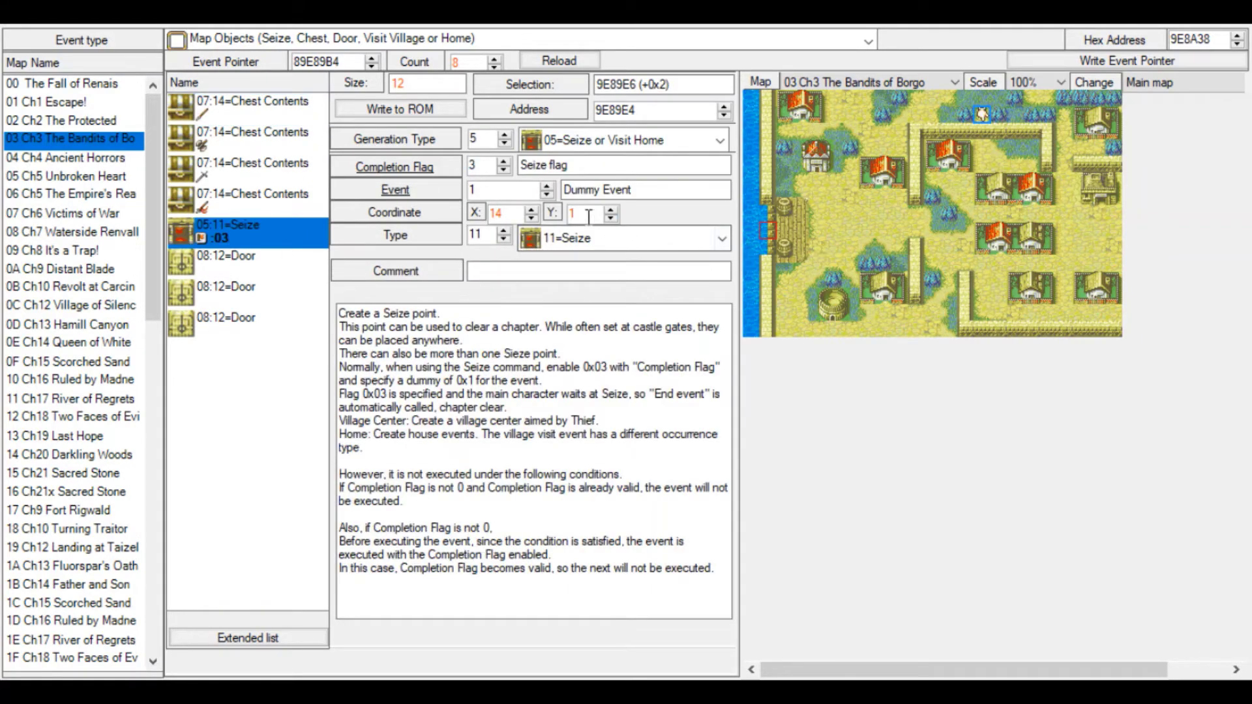
pyautogui.click(533, 217)
pyautogui.click(534, 216)
pyautogui.click(534, 216)
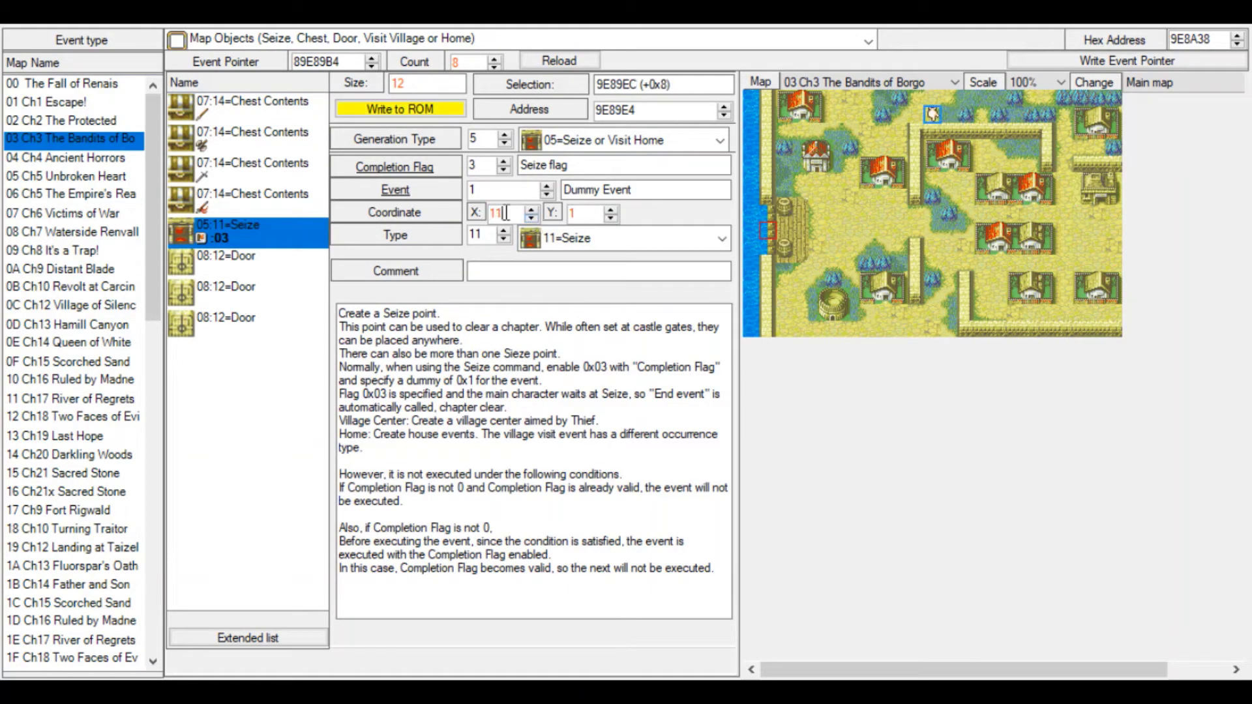
pyautogui.click(531, 219)
pyautogui.click(531, 218)
pyautogui.click(531, 218)
pyautogui.click(531, 218)
pyautogui.click(531, 218)
pyautogui.click(531, 219)
pyautogui.click(531, 218)
pyautogui.click(531, 219)
pyautogui.click(531, 218)
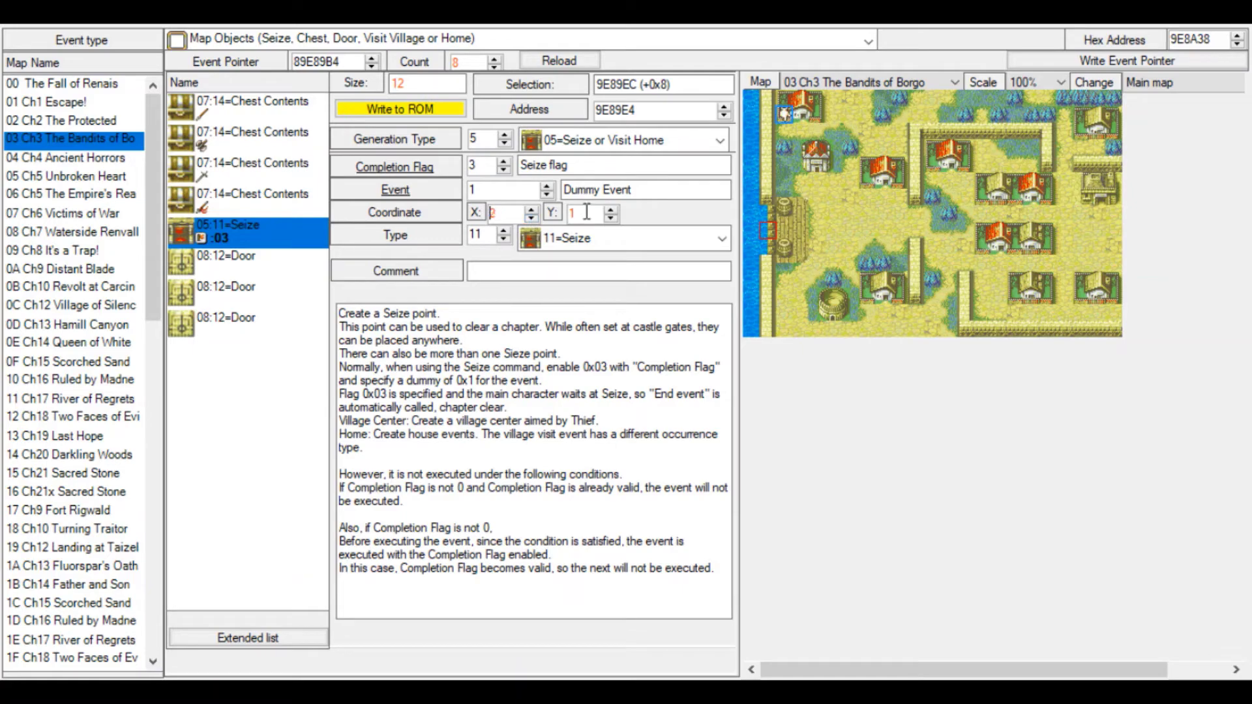
# Set the Seize point's Y coordinate to 8 and write it to ROM.
pyautogui.click(612, 210)
pyautogui.click(611, 210)
pyautogui.click(611, 210)
pyautogui.click(611, 209)
pyautogui.click(611, 209)
pyautogui.click(611, 210)
pyautogui.click(617, 210)
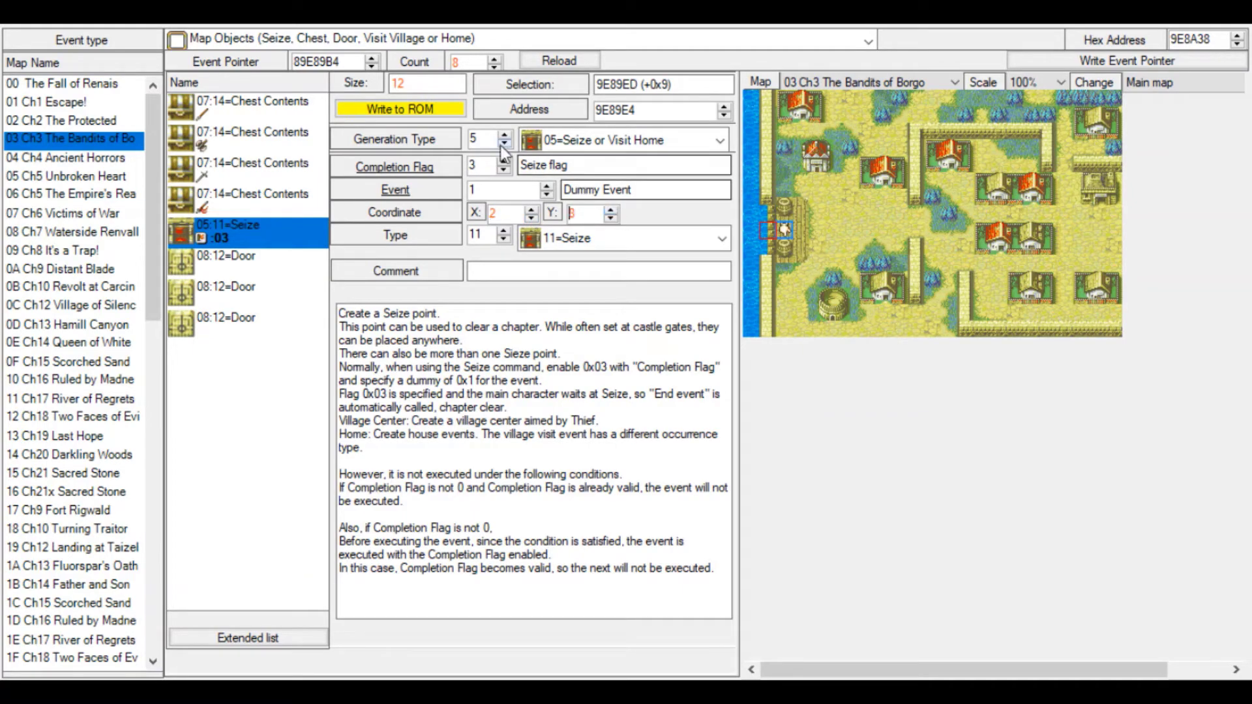
pyautogui.click(454, 112)
# Change the Iron Lance chest's generation type to 06=Visit Village and write it to ROM.
pyautogui.click(290, 114)
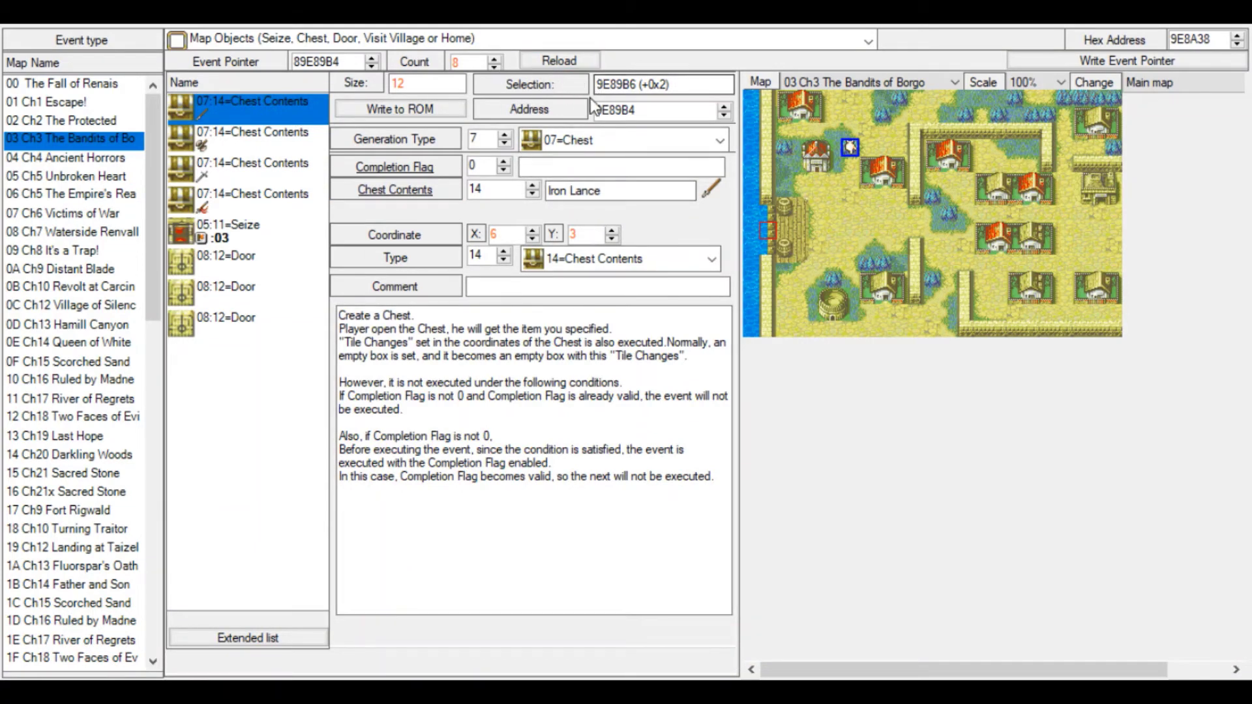
pyautogui.click(554, 146)
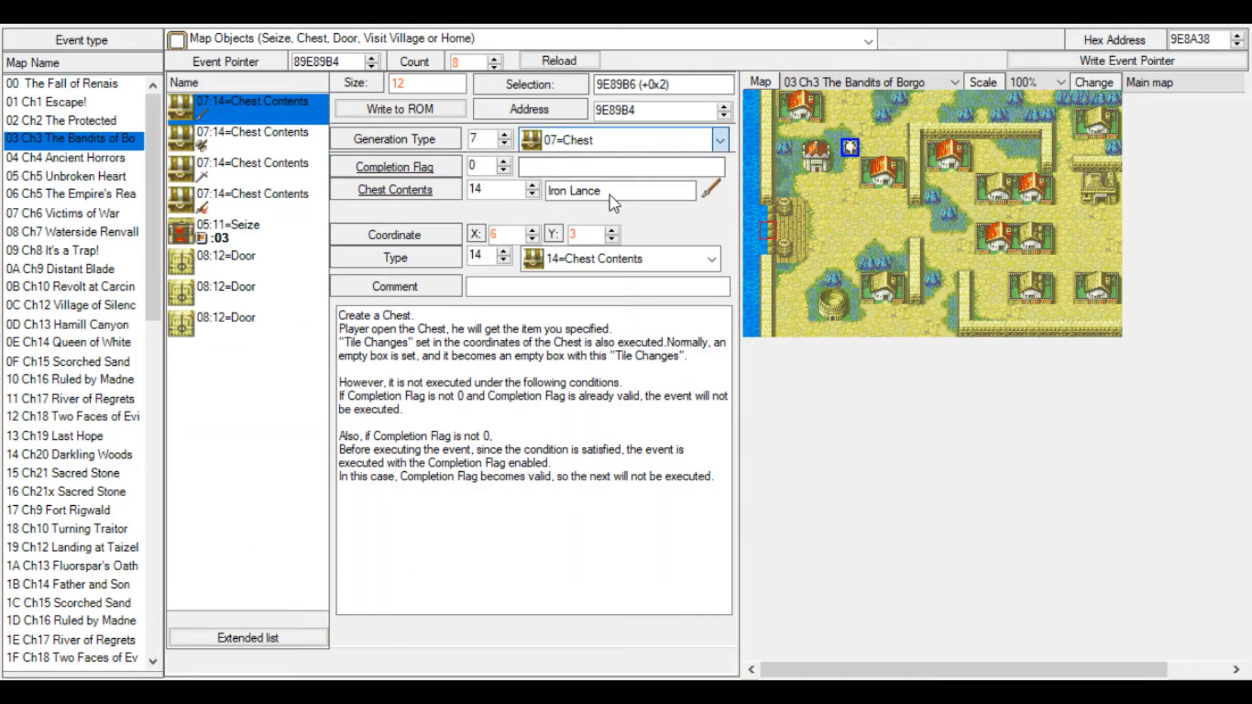
pyautogui.press('Up')
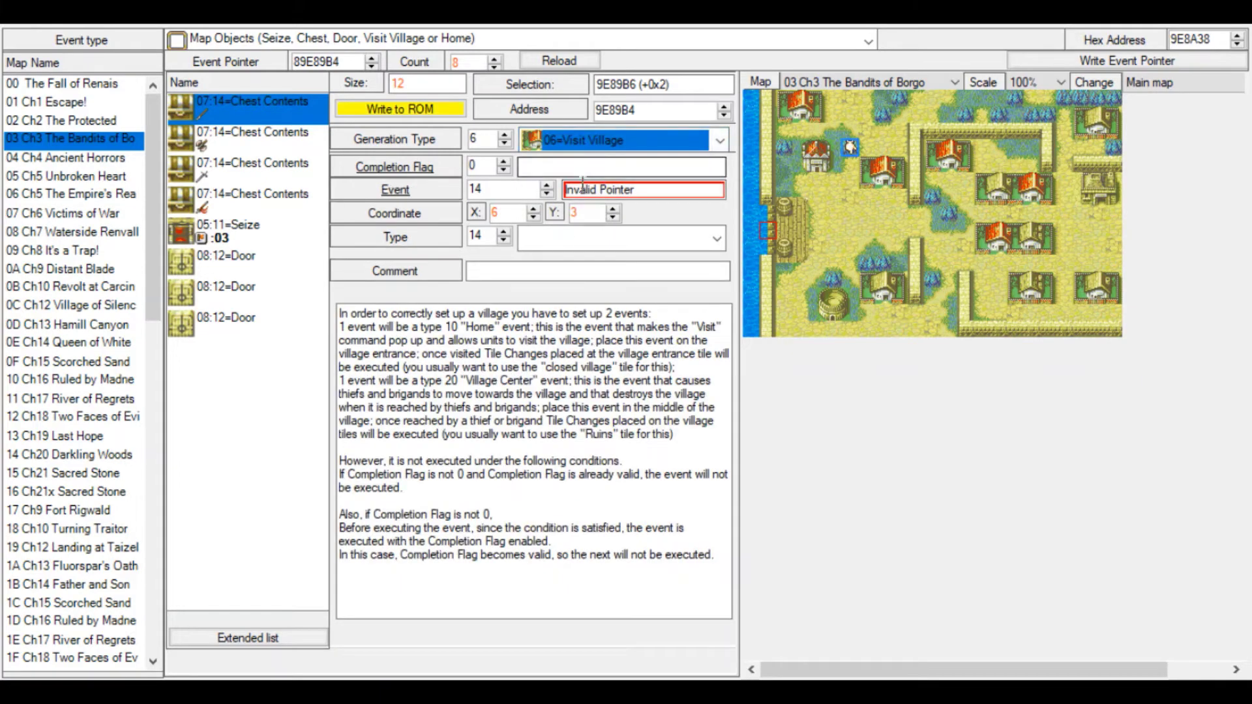
pyautogui.click(408, 112)
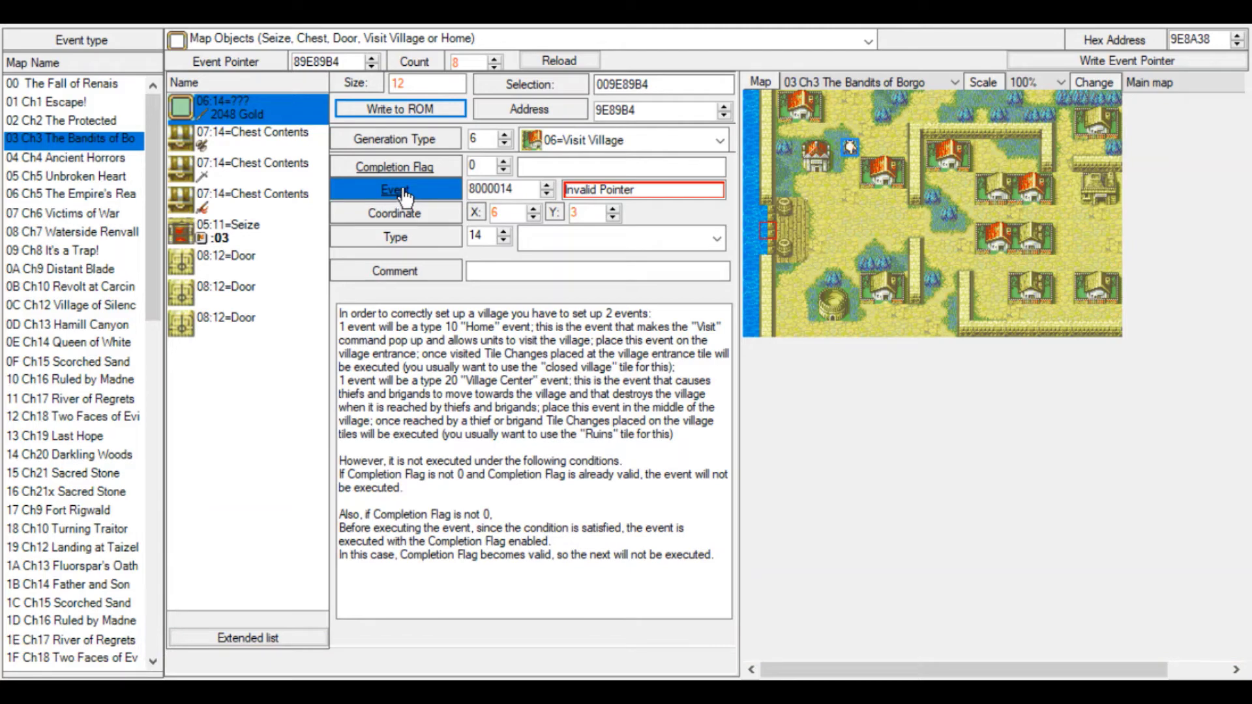
# Reset the first Visit Village object's event pointer to 0, write it to ROM, and attach a new event.
pyautogui.click(536, 190)
pyautogui.doubleClick(536, 190)
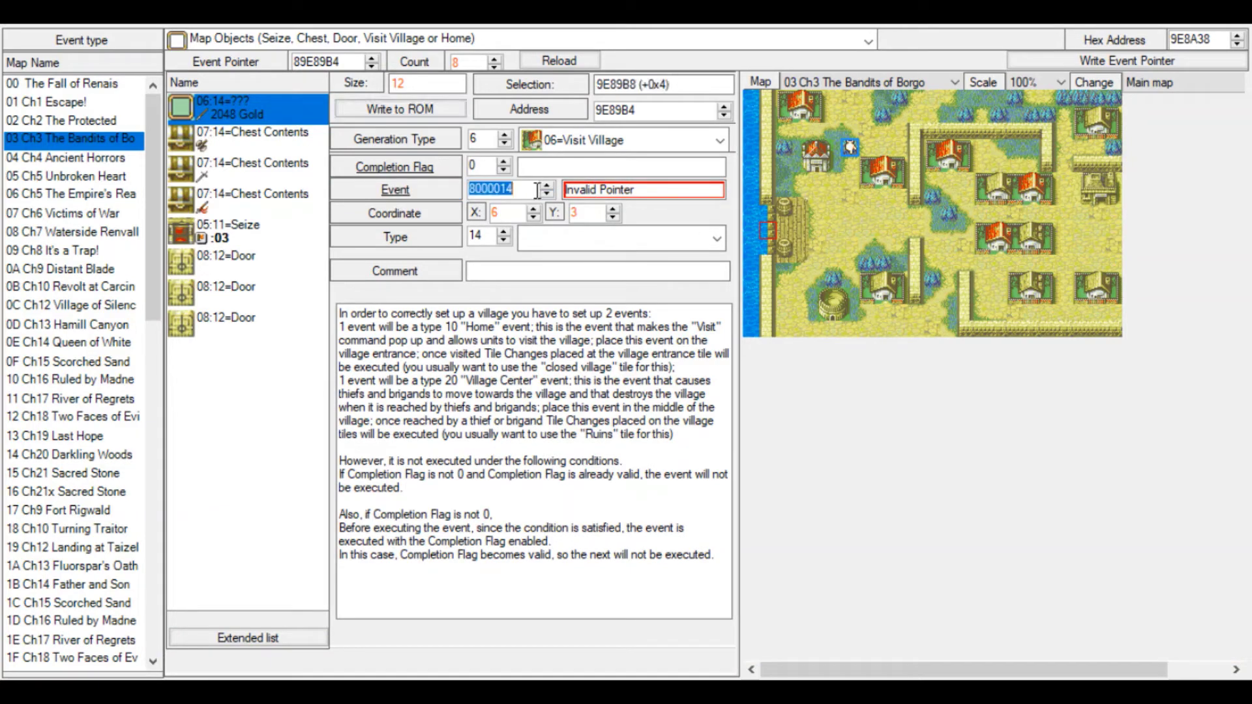
pyautogui.write('0')
pyautogui.click(395, 116)
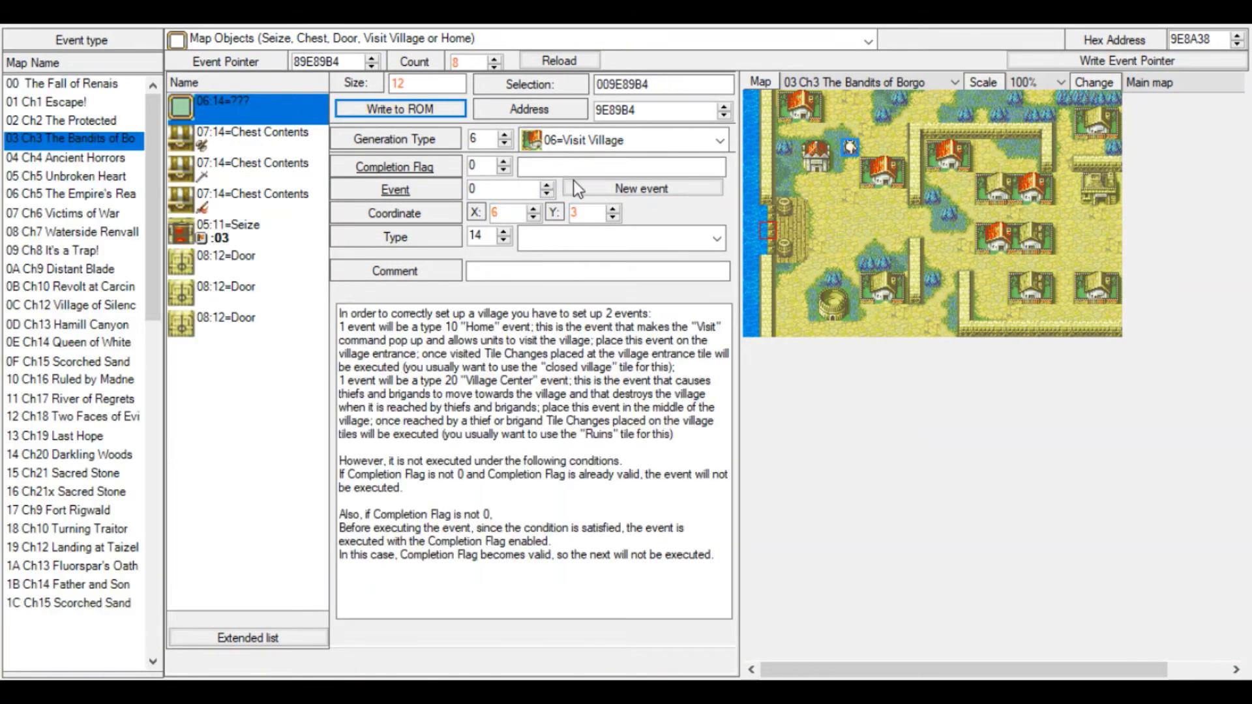
pyautogui.click(603, 189)
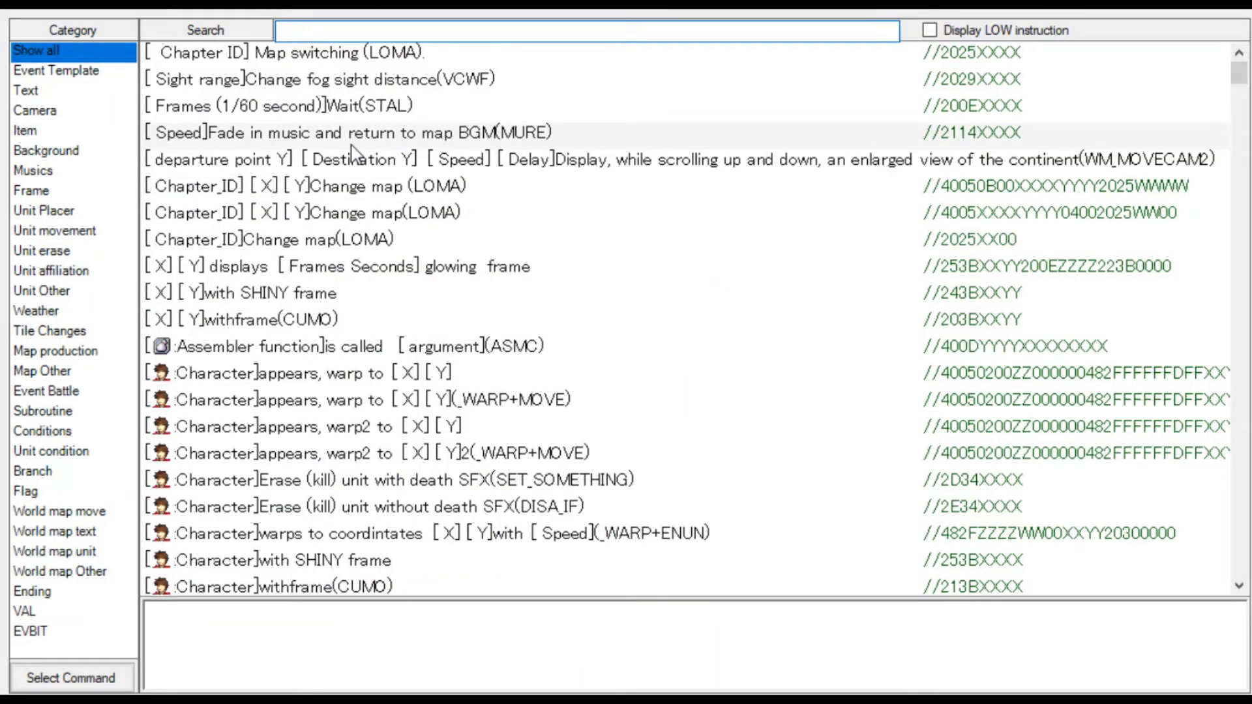
# Find and choose the commands "Give item to active (visiting) unit" and "Execute tile change [tile change ID]" for the village event.
pyautogui.write('item')
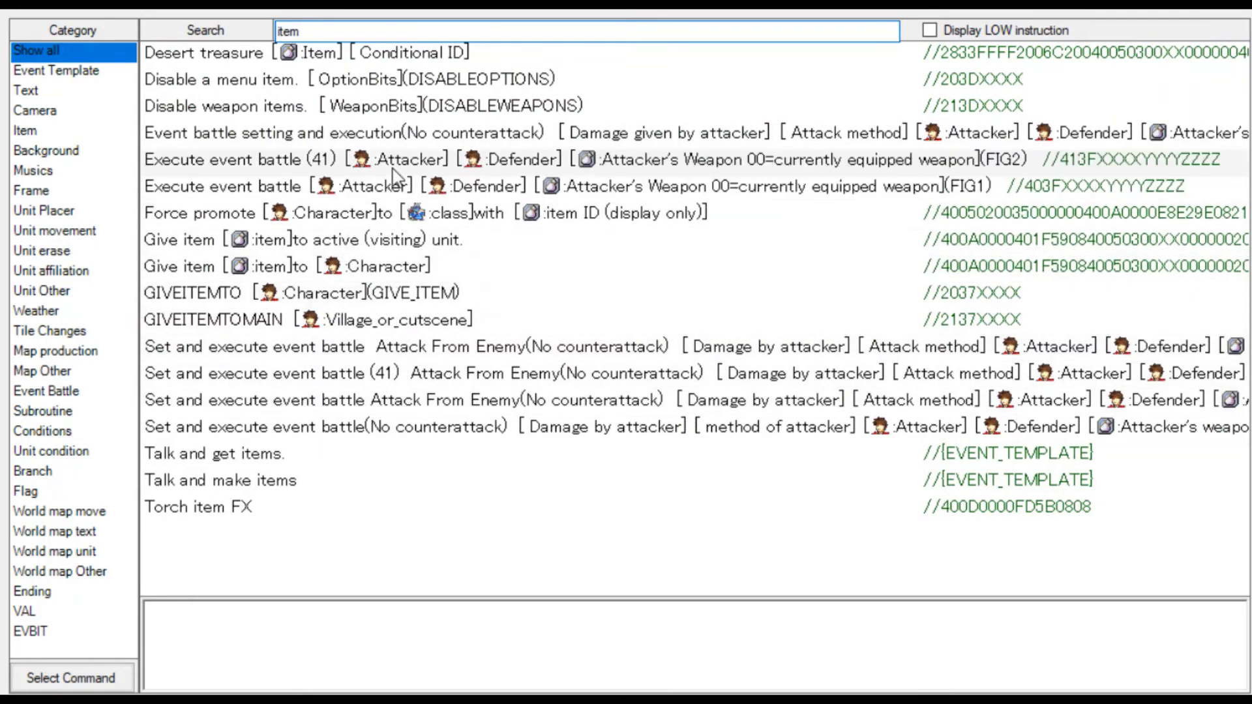
pyautogui.click(293, 53)
pyautogui.click(276, 31)
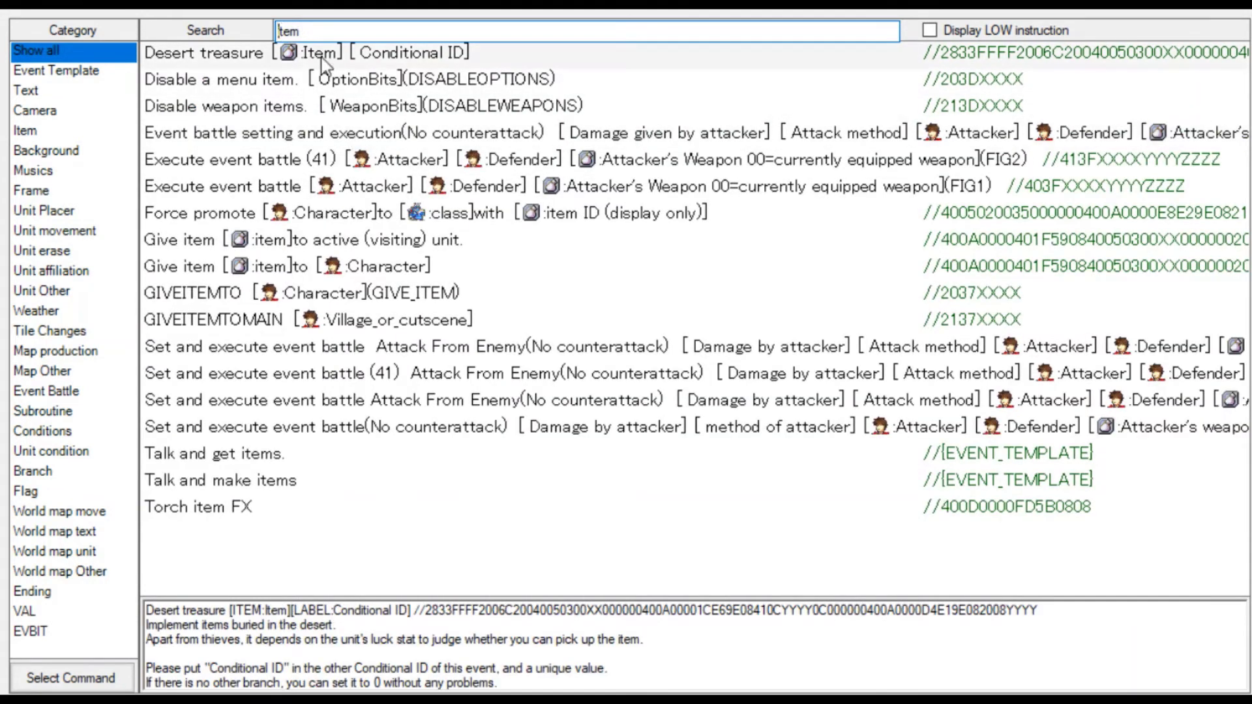
pyautogui.write('give')
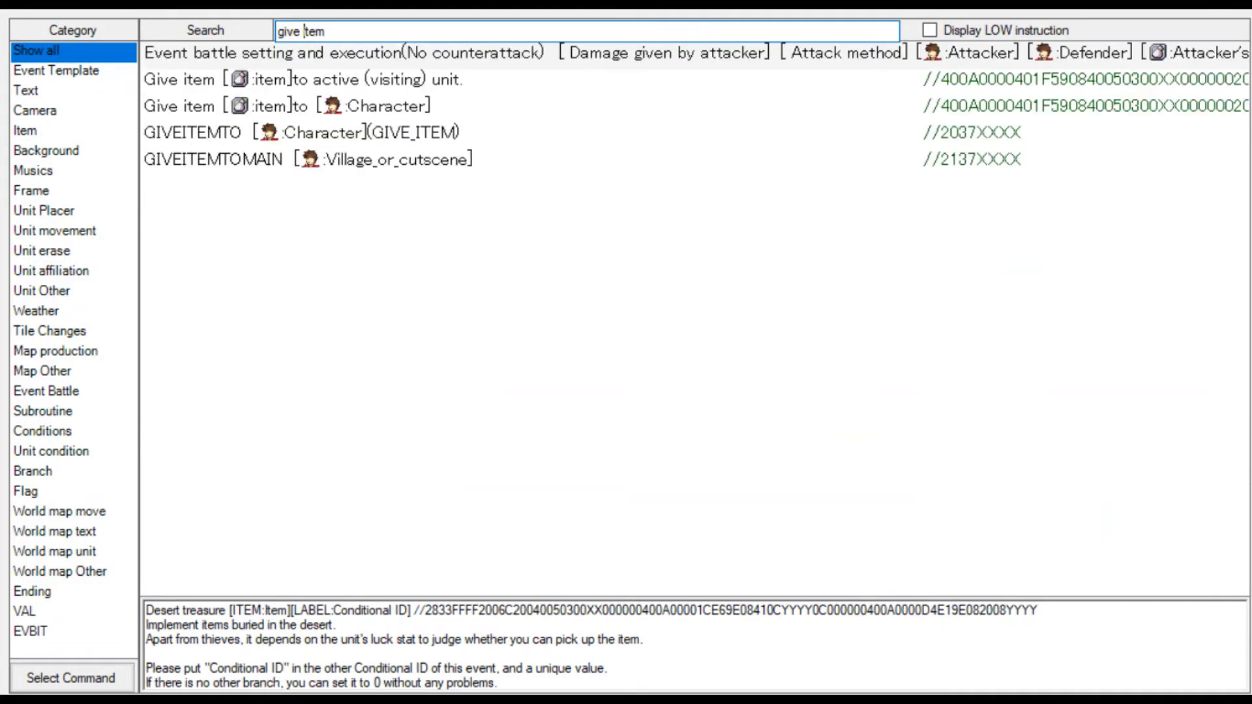
pyautogui.click(433, 89)
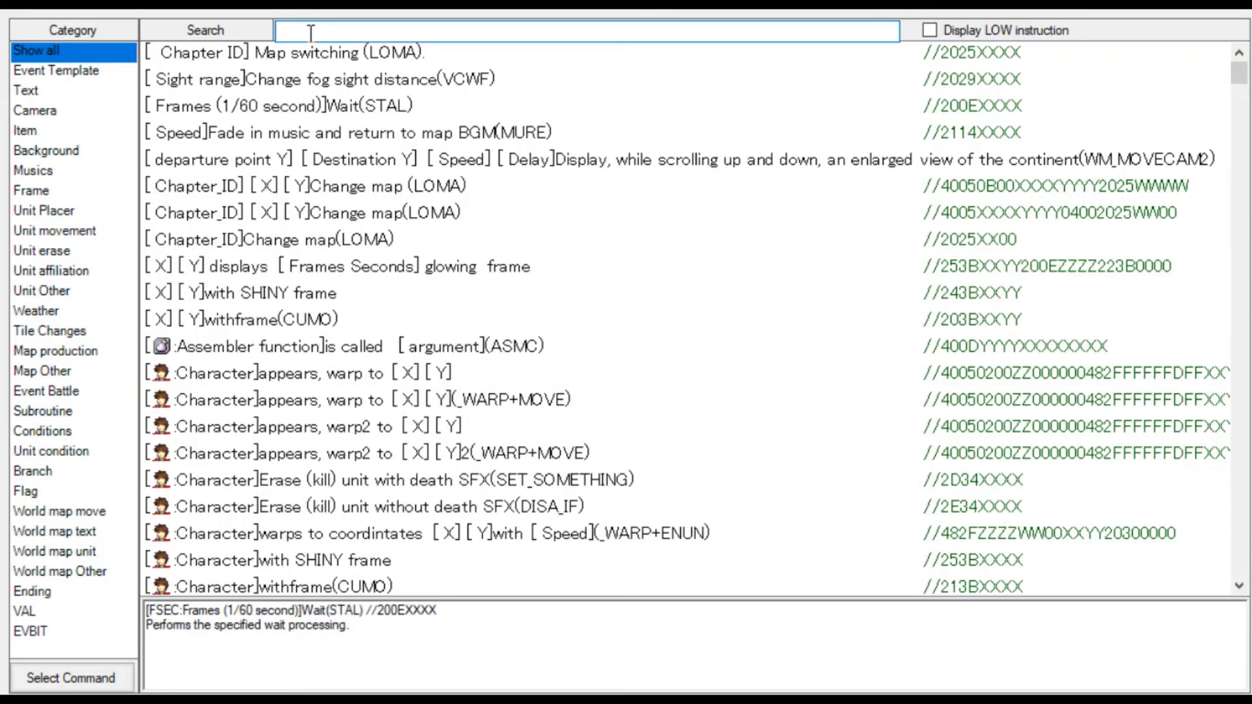
pyautogui.write('tile')
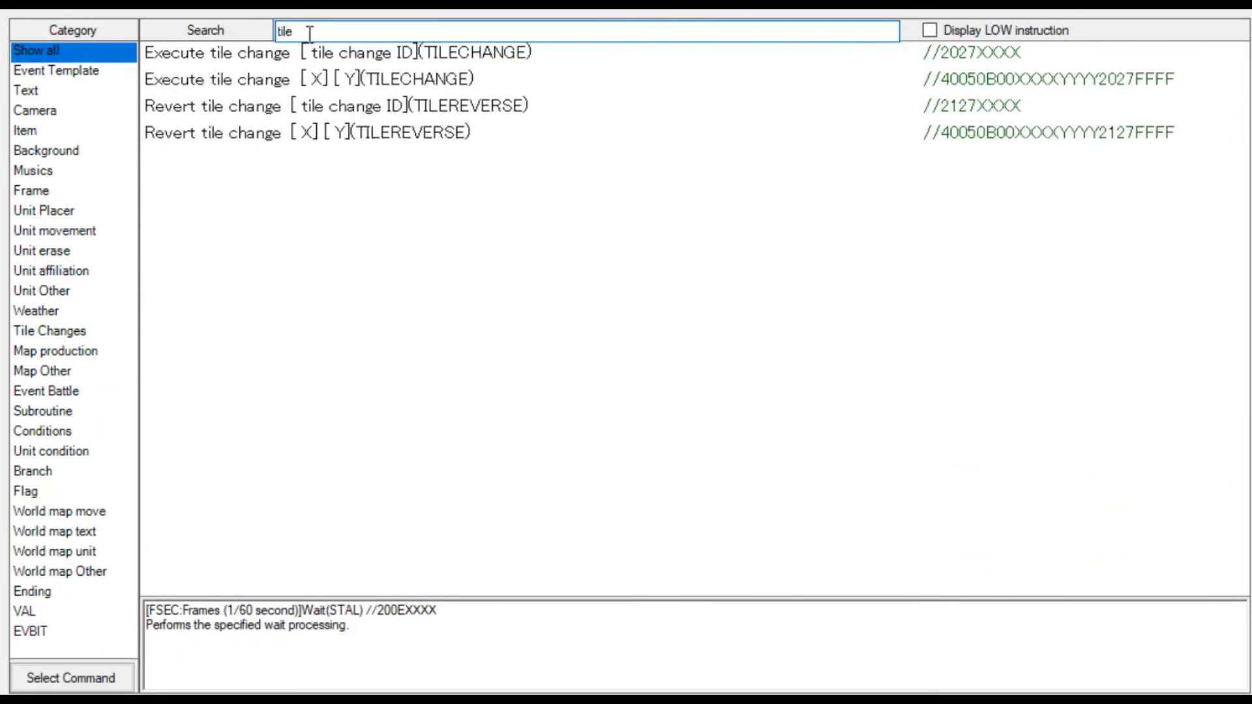
pyautogui.click(352, 57)
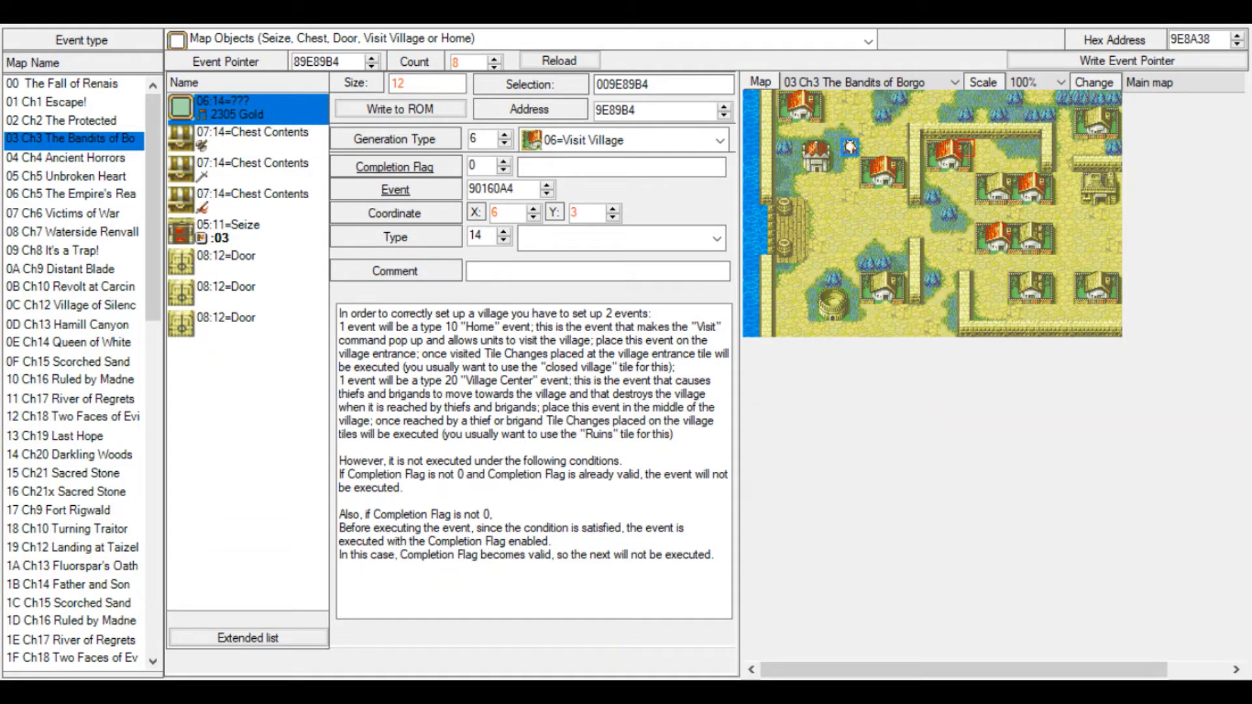
# Reselect the first map object, choose generation type 06=Visit Village again, and write it to ROM.
pyautogui.click(554, 166)
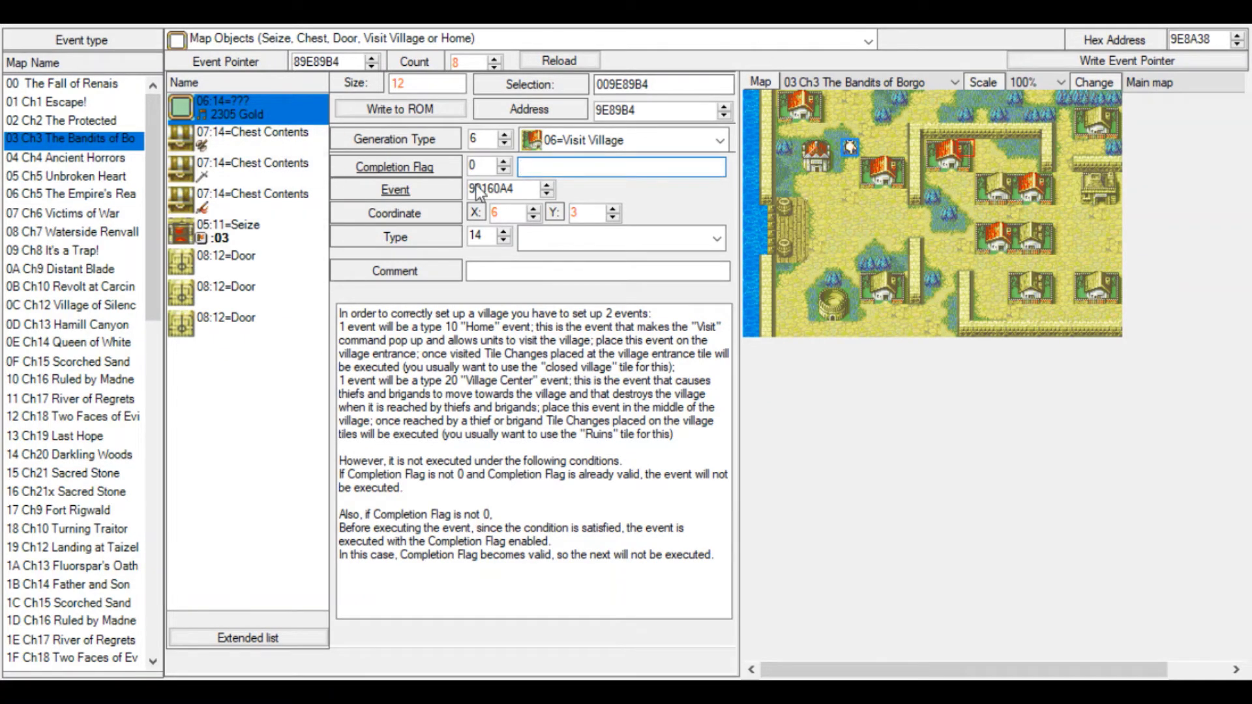
pyautogui.click(225, 169)
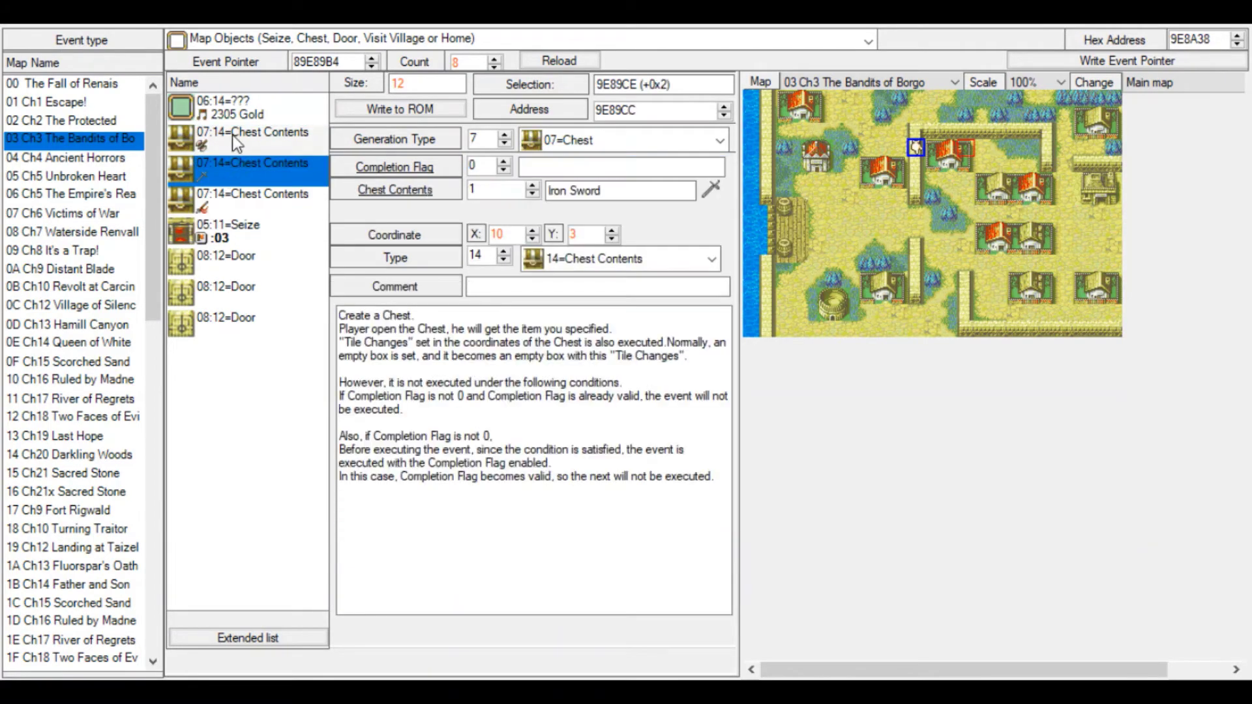
pyautogui.click(80, 143)
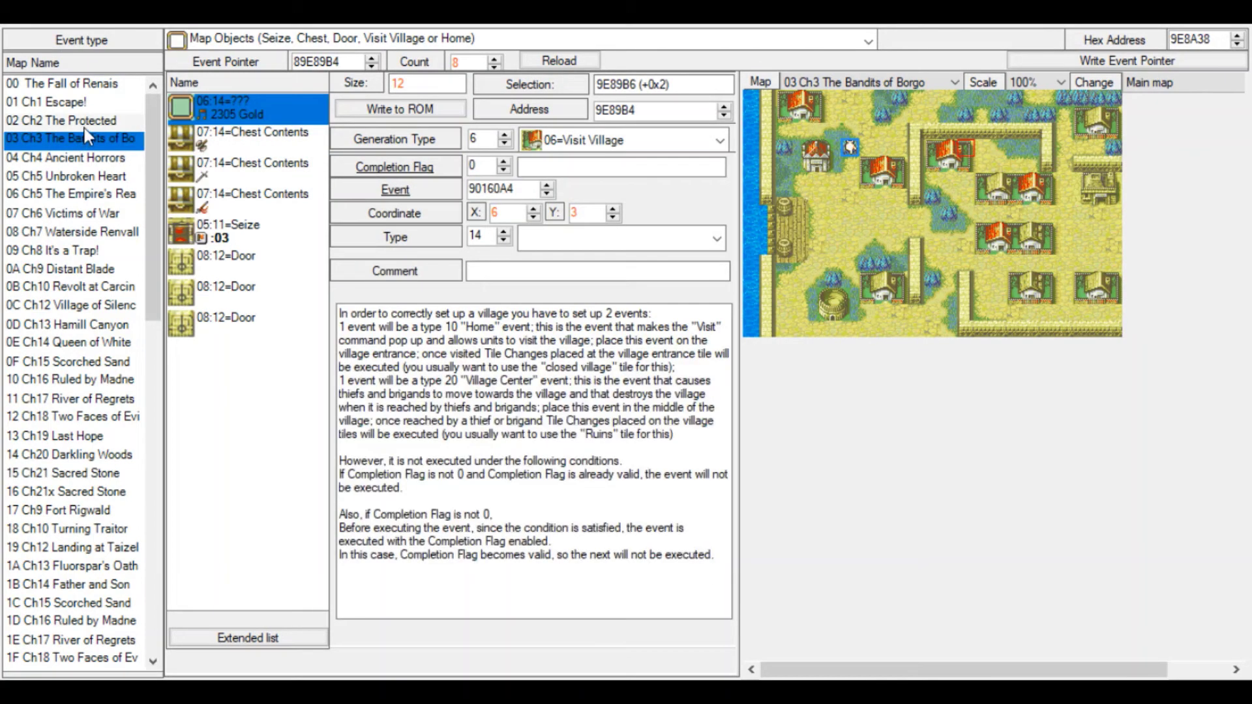
pyautogui.click(624, 146)
pyautogui.click(569, 200)
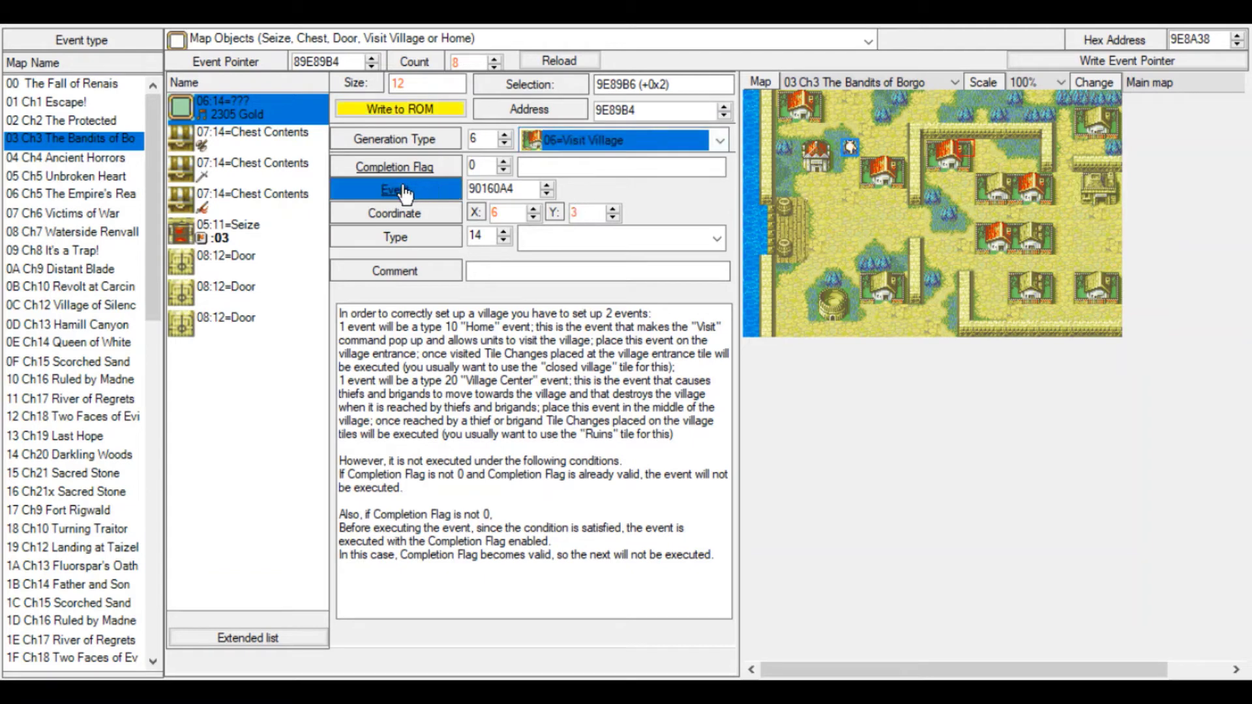
pyautogui.click(412, 111)
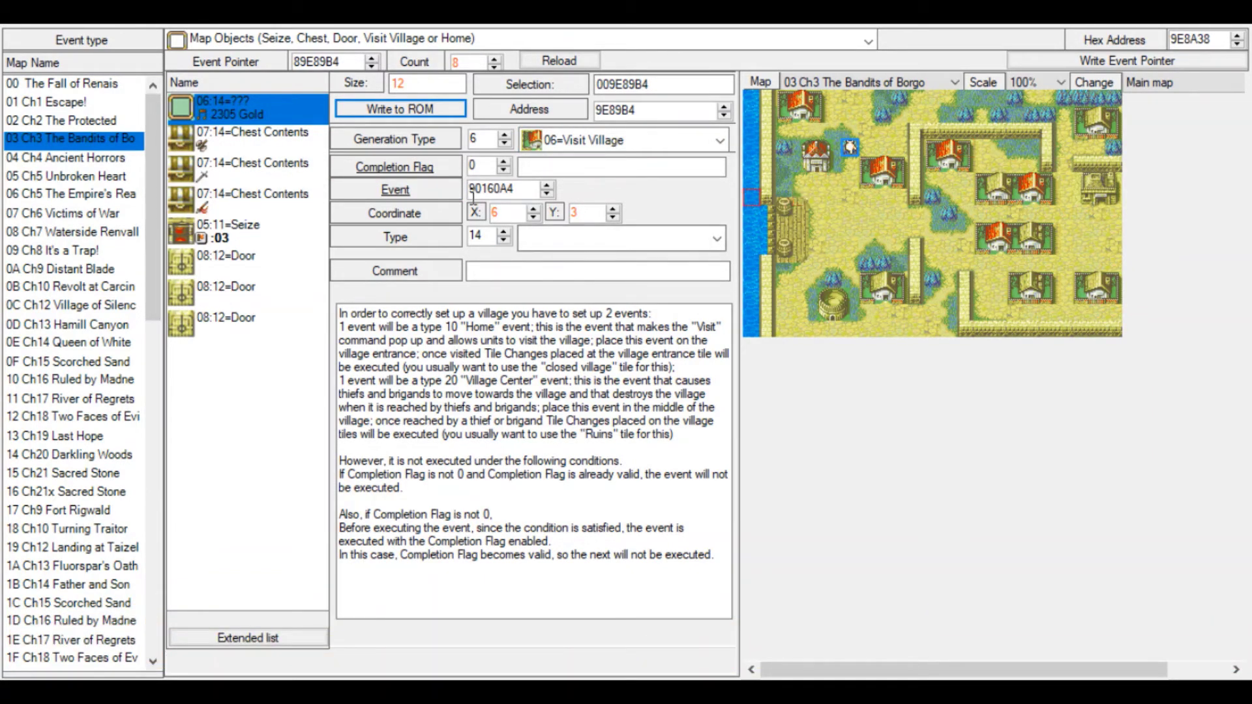
# Set the first Visit Village object's coordinates to X 17, Y 6 and write it to ROM.
pyautogui.moveTo(532, 209); pyautogui.dragTo(532, 209)
pyautogui.moveTo(613, 208); pyautogui.dragTo(612, 209)
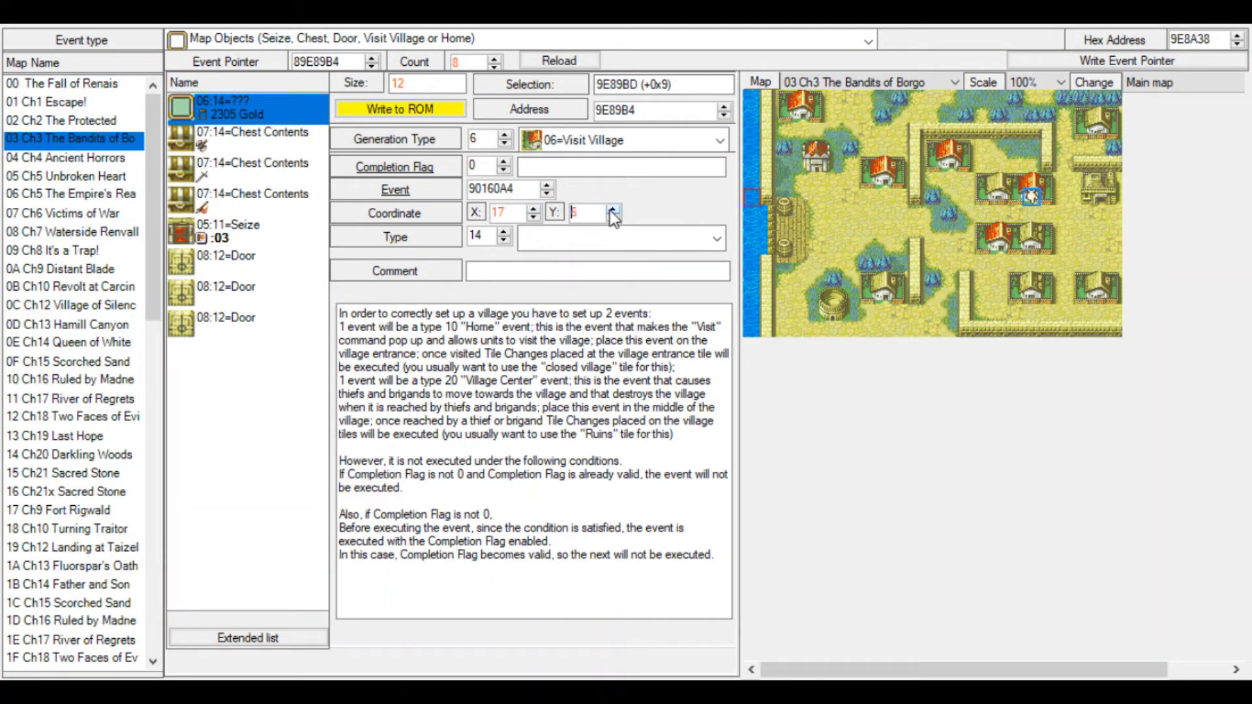
pyautogui.click(433, 109)
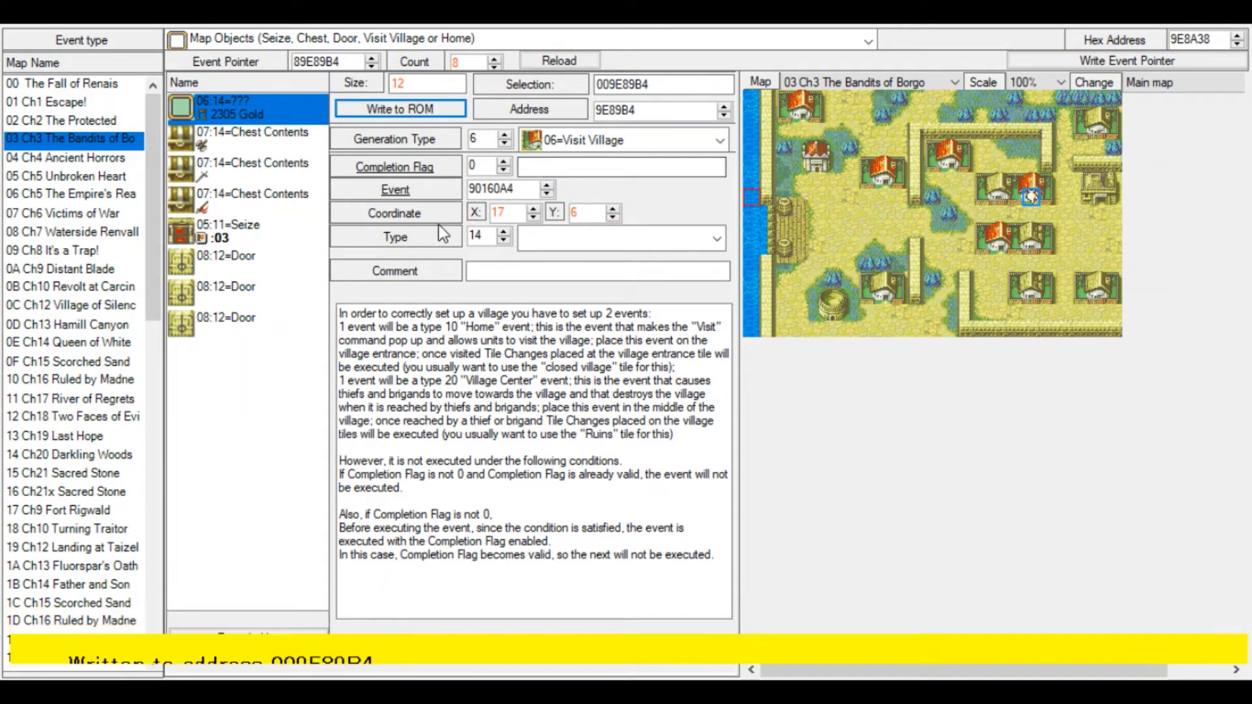
# Change the Hand Axe chest to generation type 06=Visit Village with event pointer 0 and write it to ROM.
pyautogui.click(249, 143)
pyautogui.click(581, 136)
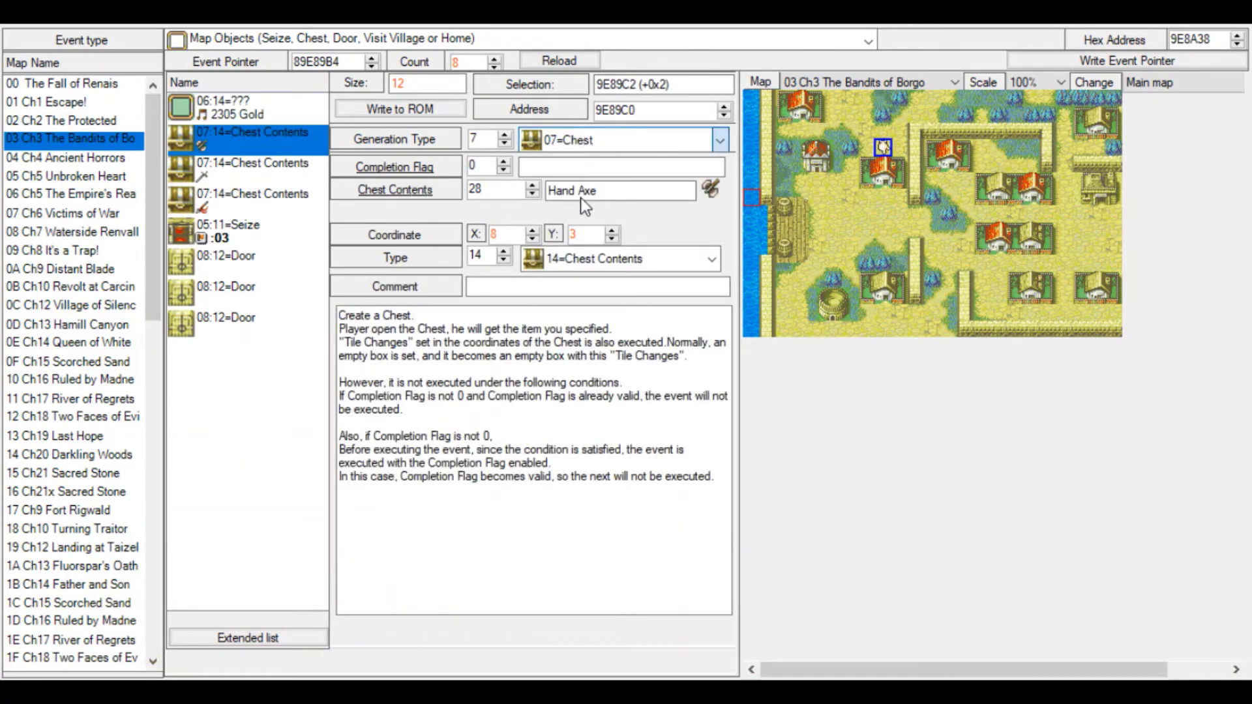
pyautogui.click(580, 198)
pyautogui.click(512, 193)
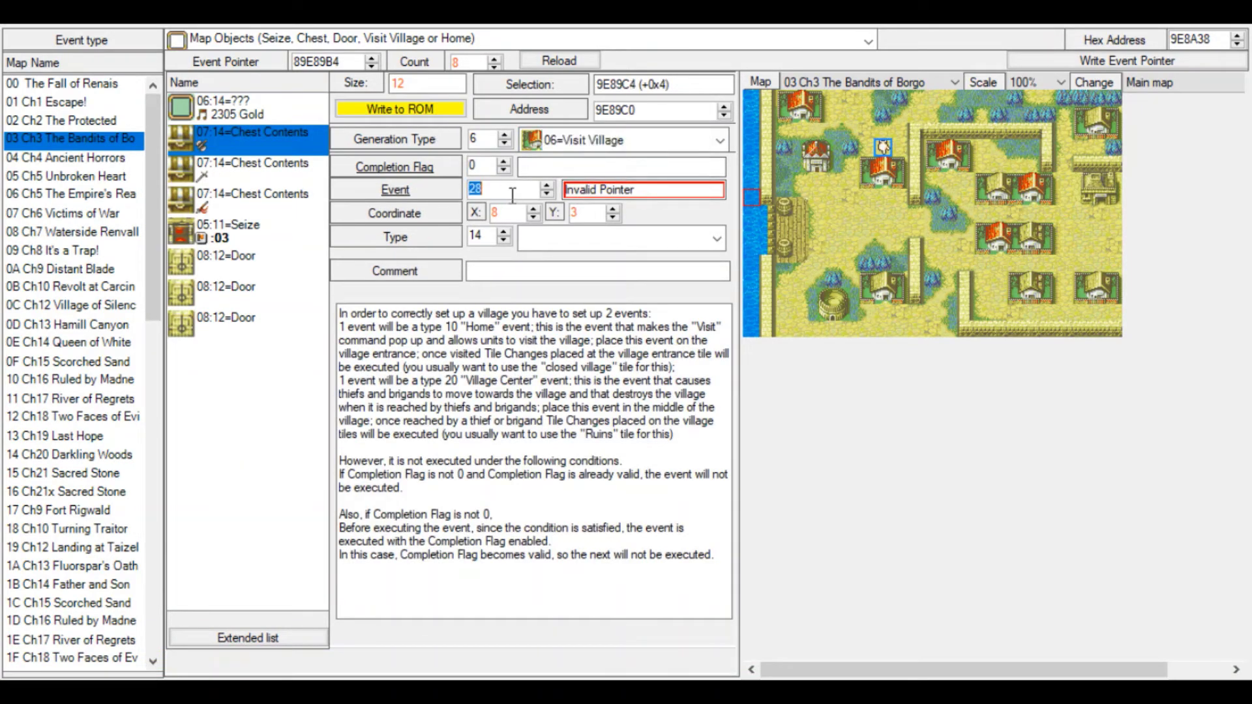
pyautogui.write('0')
pyautogui.click(396, 109)
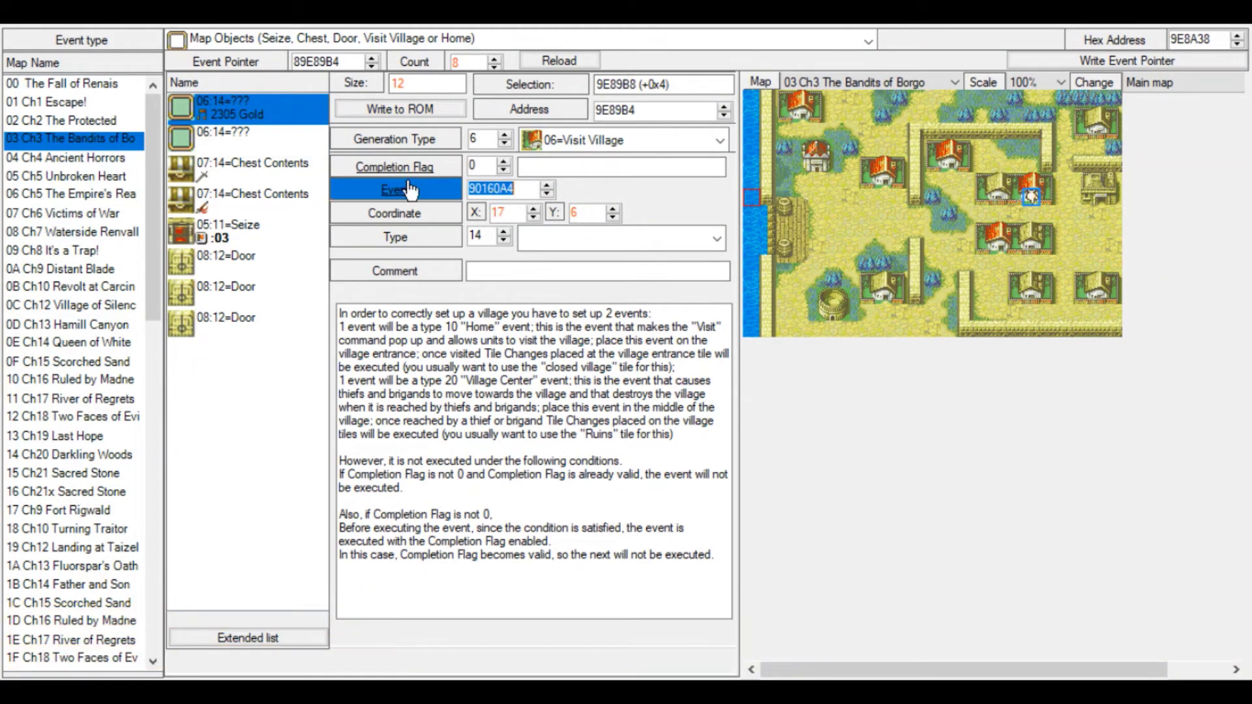
# Copy the first village's event pointer 90160A4 to the second Visit Village object and write it to ROM.
pyautogui.click(499, 189)
pyautogui.write('90160A4')
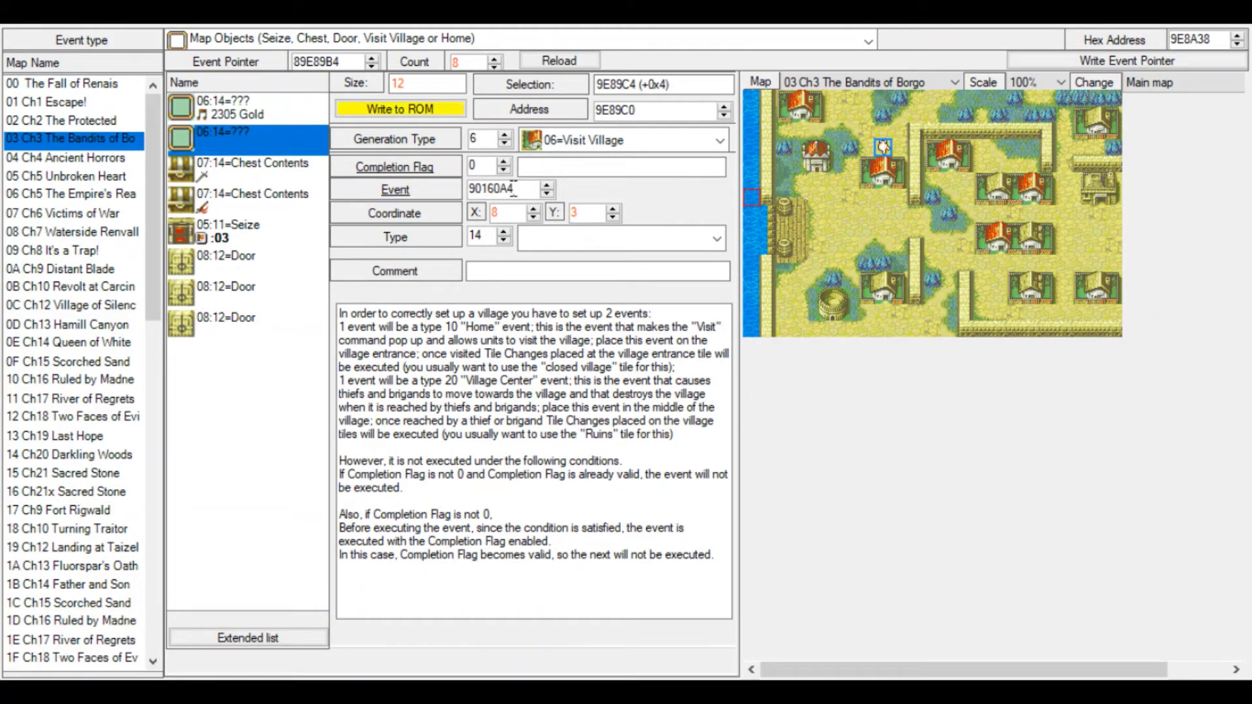
pyautogui.click(417, 107)
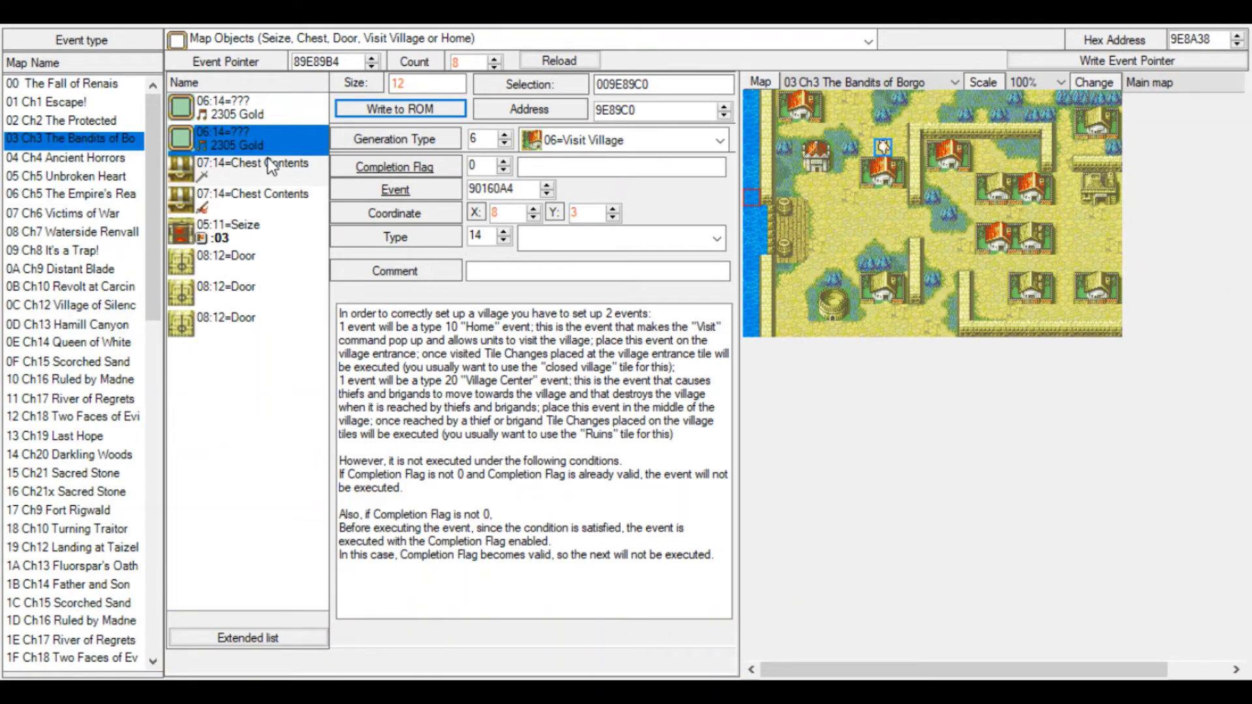
# Set the type of both Visit Village objects to 10=Home and write each one to ROM.
pyautogui.click(228, 108)
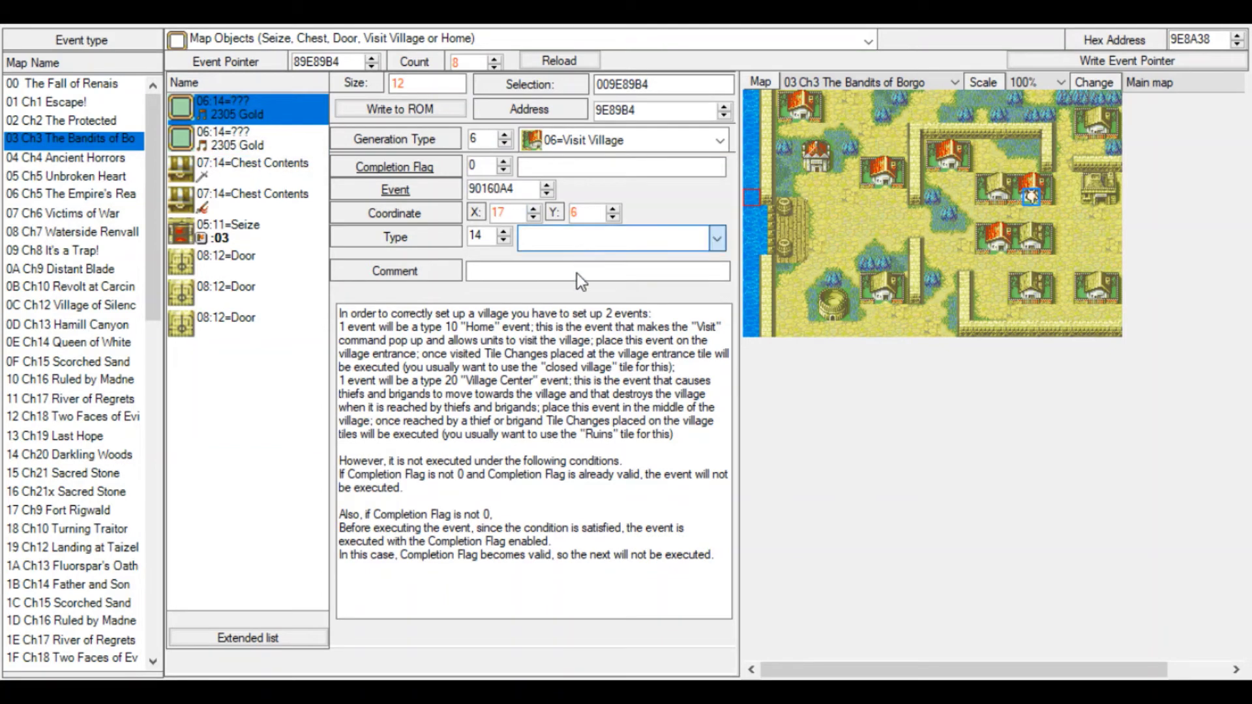
pyautogui.write('10')
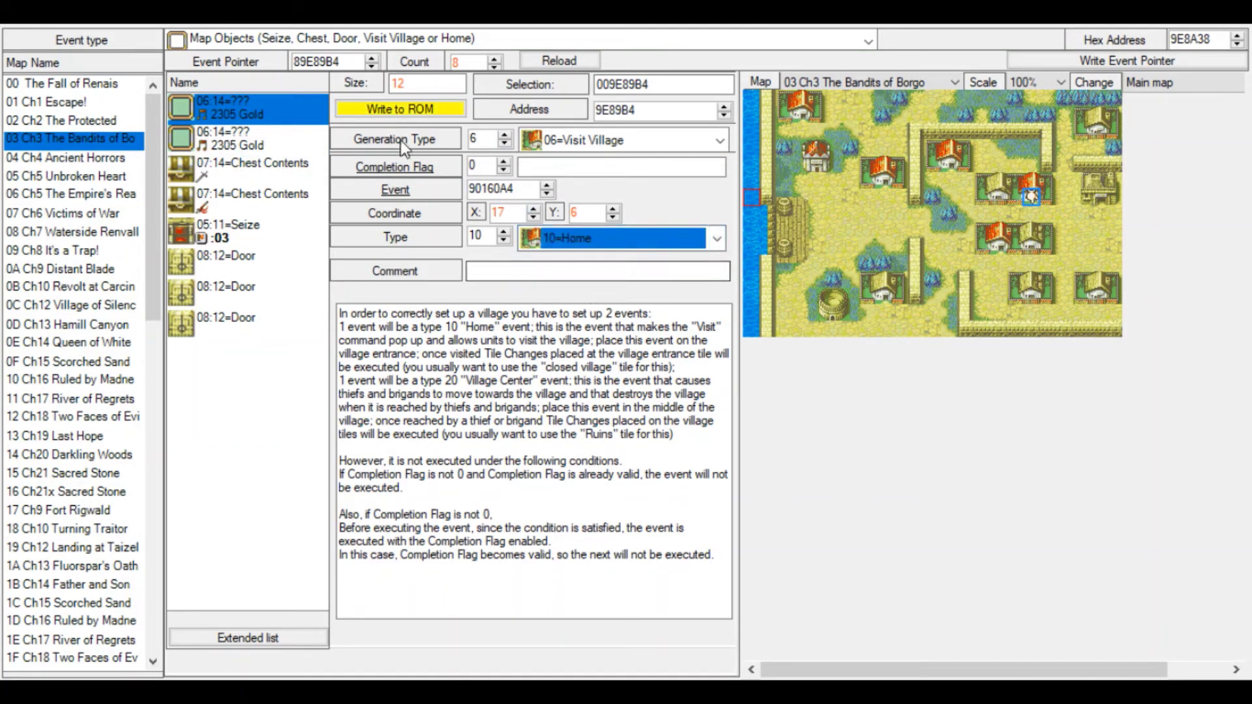
pyautogui.click(413, 107)
pyautogui.click(257, 132)
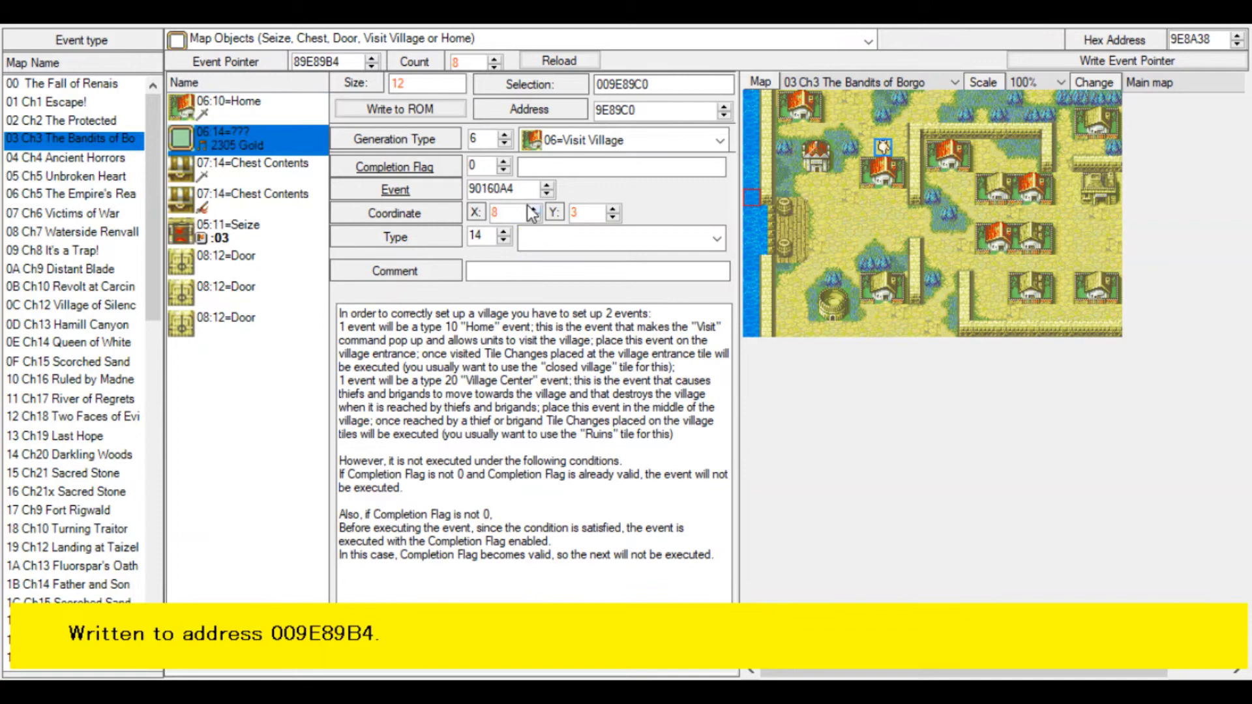
pyautogui.click(550, 241)
pyautogui.click(572, 284)
pyautogui.click(400, 111)
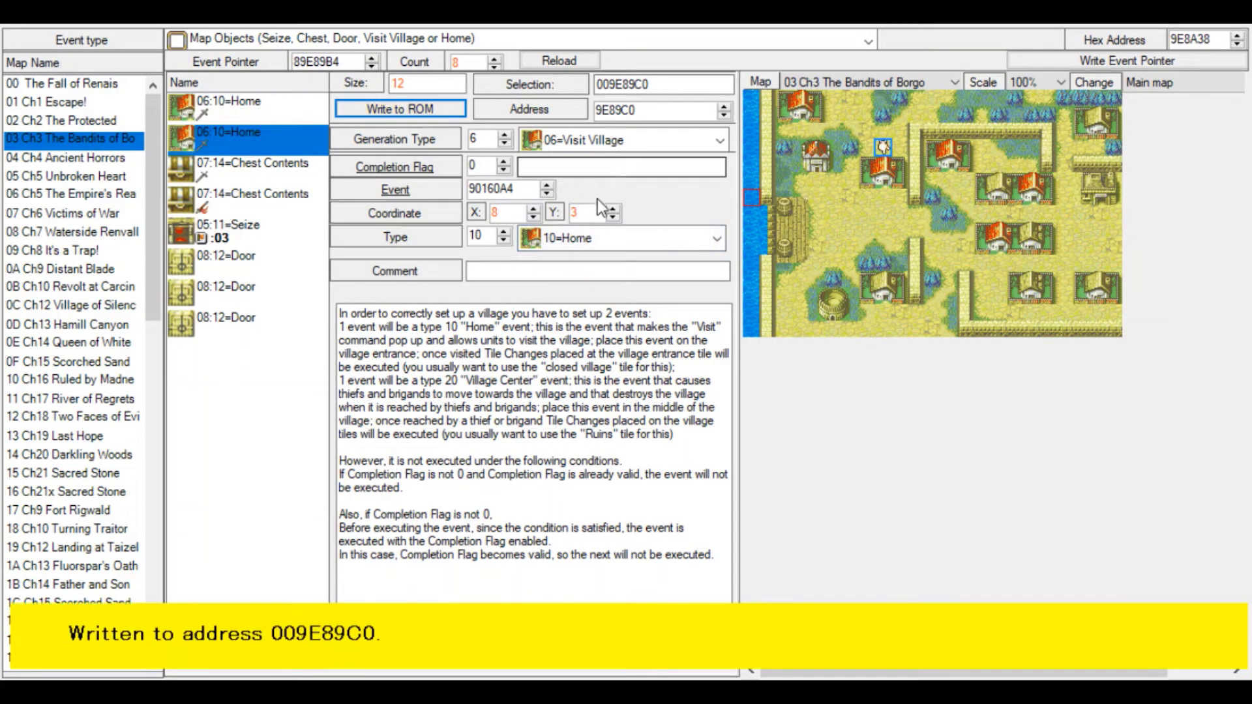
# Set the second Visit Village object's coordinates to X 12, Y 4 and write it to ROM.
pyautogui.click(535, 208)
pyautogui.click(535, 208)
pyautogui.click(534, 208)
pyautogui.click(535, 208)
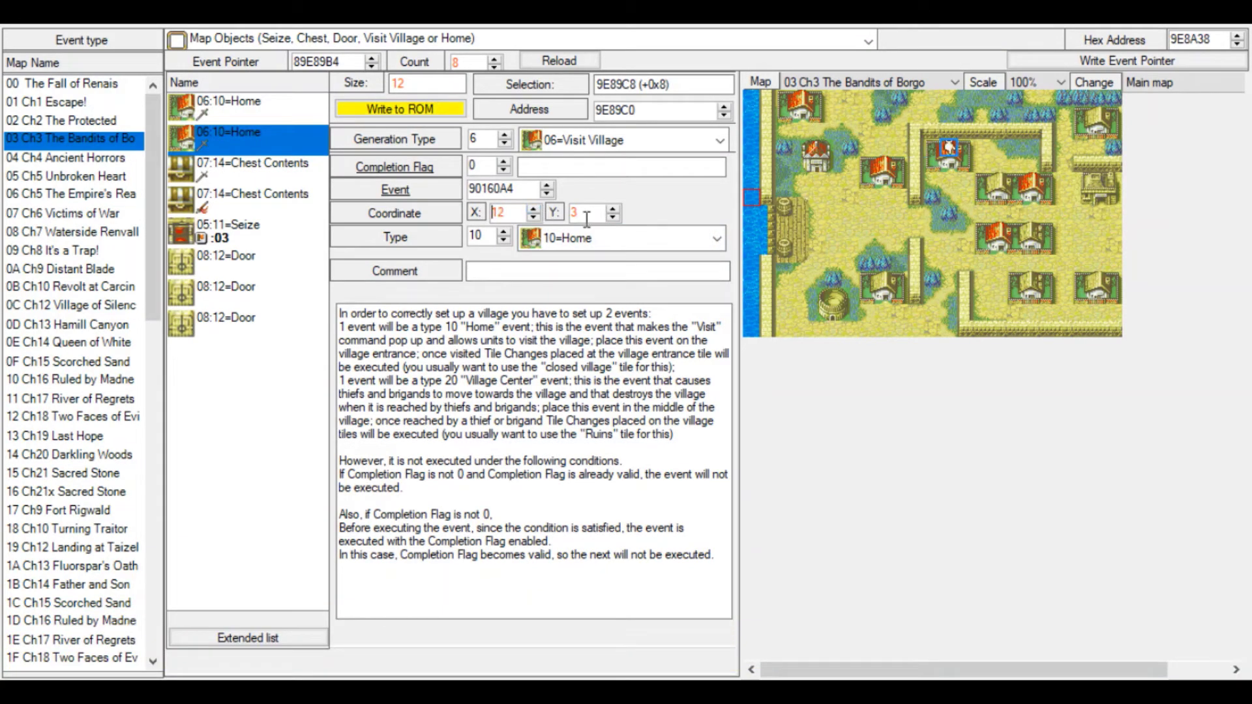
pyautogui.click(613, 208)
pyautogui.click(410, 111)
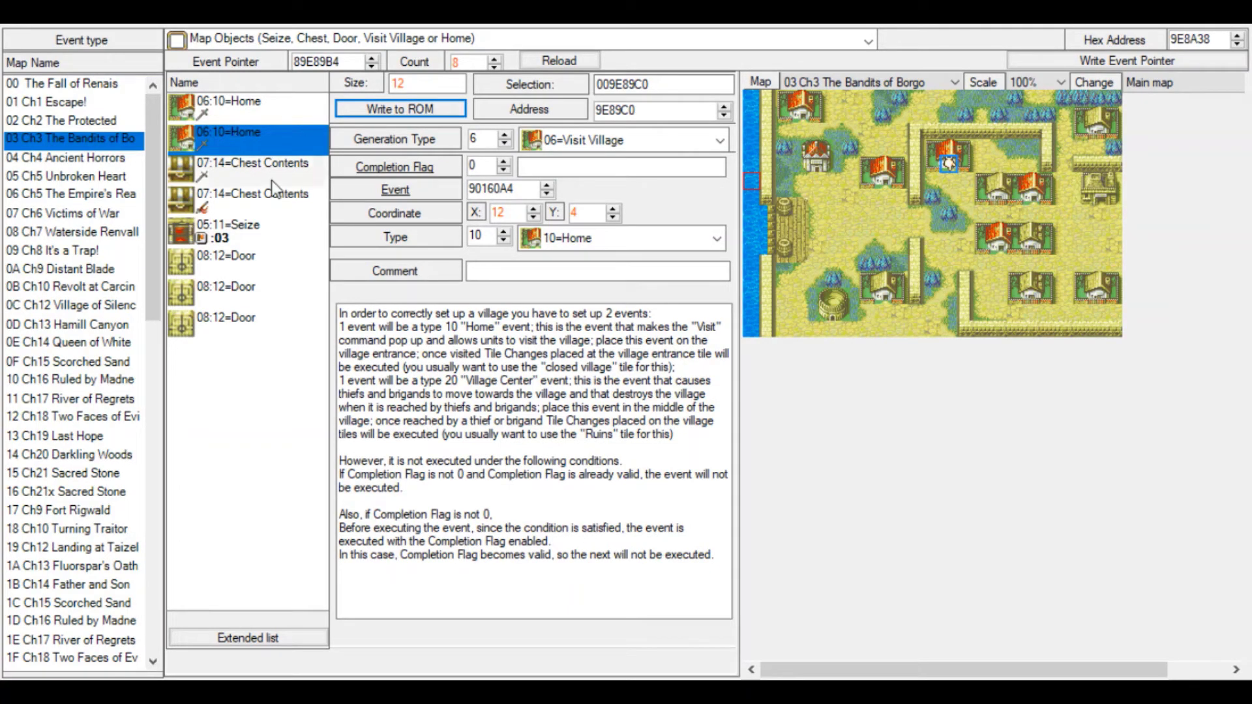
# Add an Always Condition entry of generation type 0B=Range Condition, write it to ROM, and create a new event for it.
pyautogui.scroll(1, 362, 41)
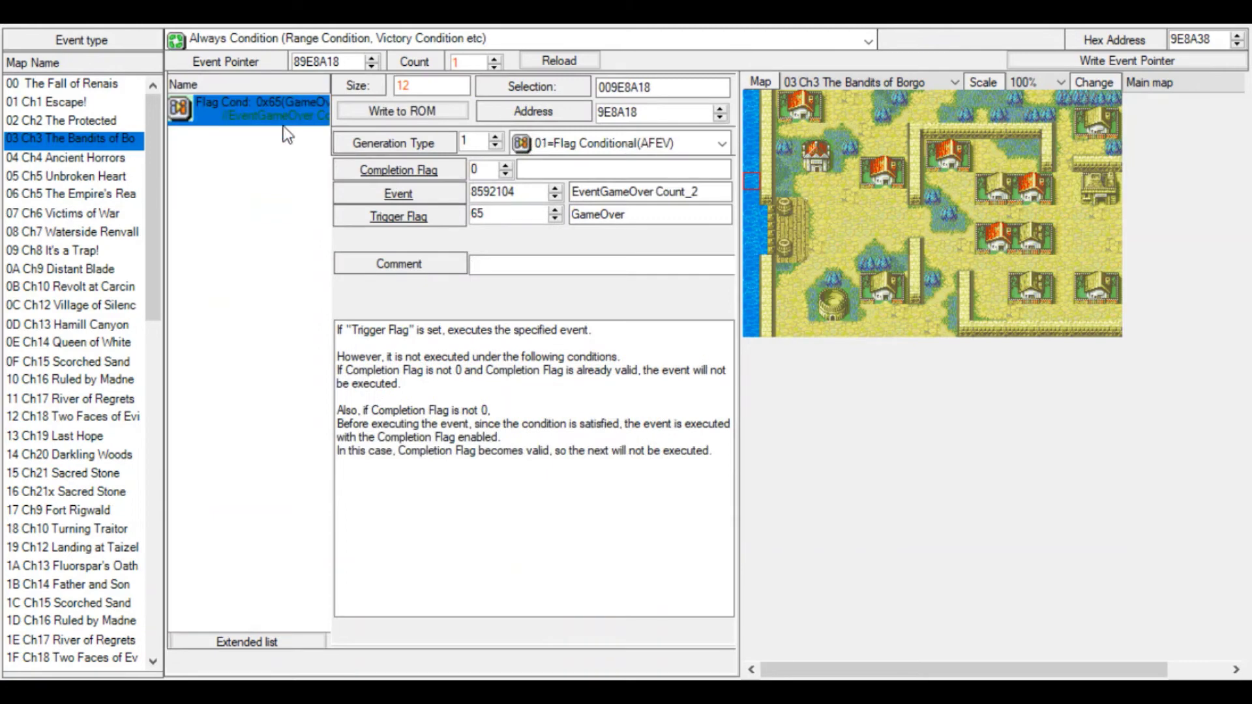
pyautogui.click(265, 640)
pyautogui.click(276, 150)
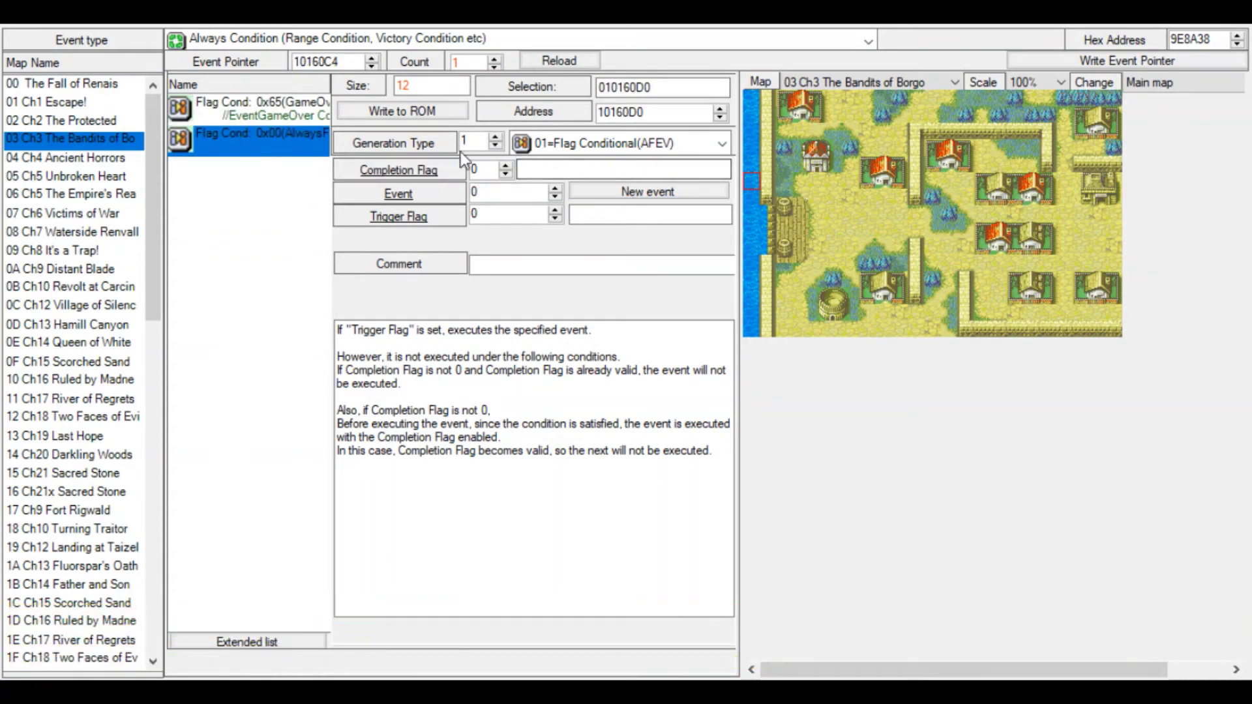
pyautogui.click(592, 144)
pyautogui.click(582, 210)
pyautogui.click(424, 114)
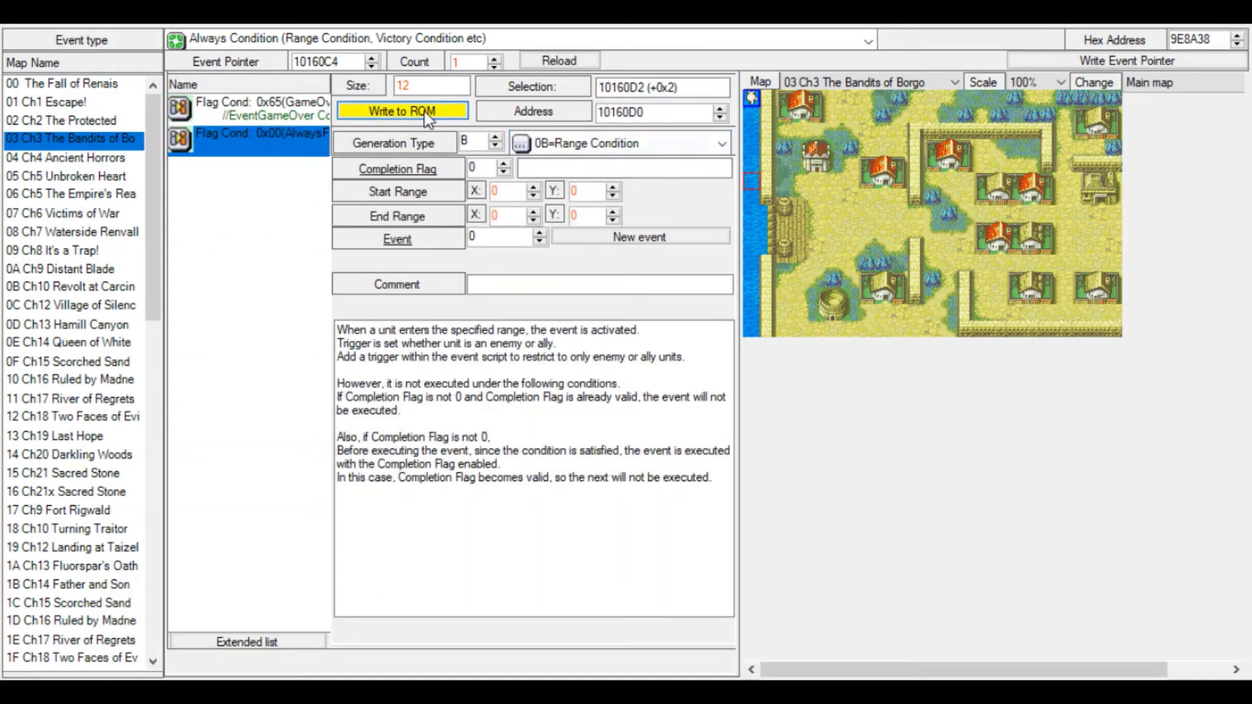
pyautogui.click(602, 237)
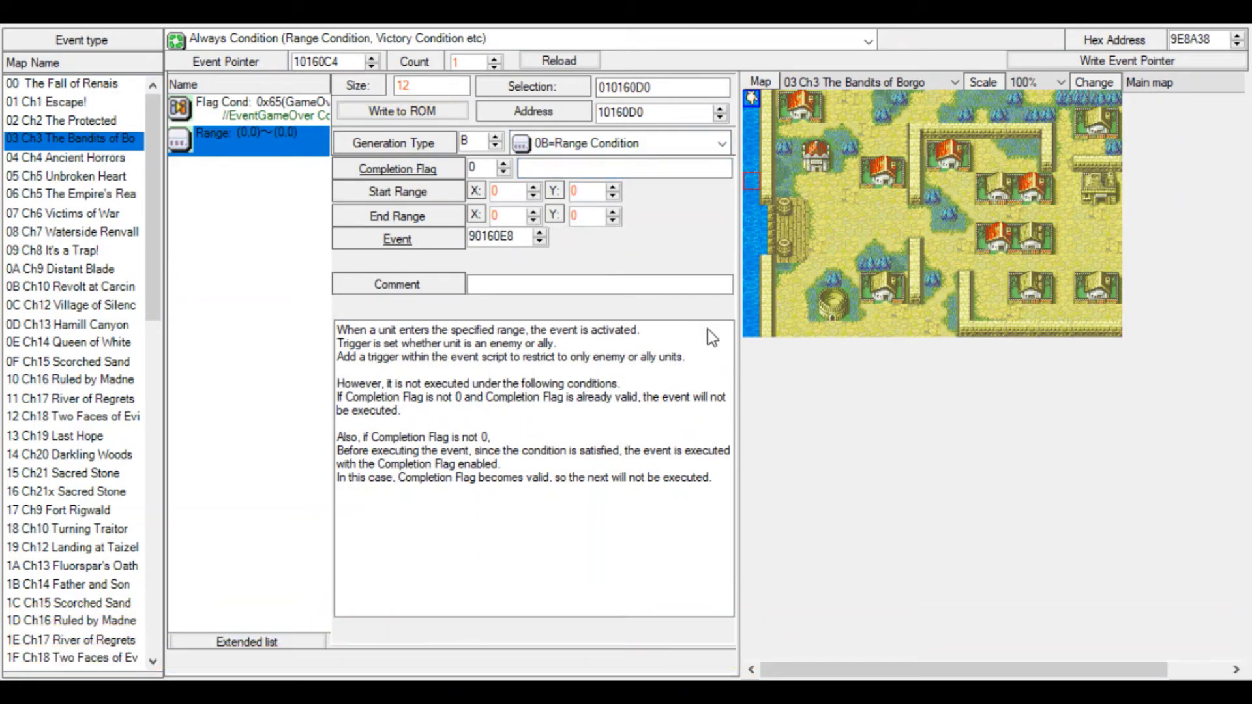
# Set the range condition's Start Range to X 11, Y 8.
pyautogui.click(533, 188)
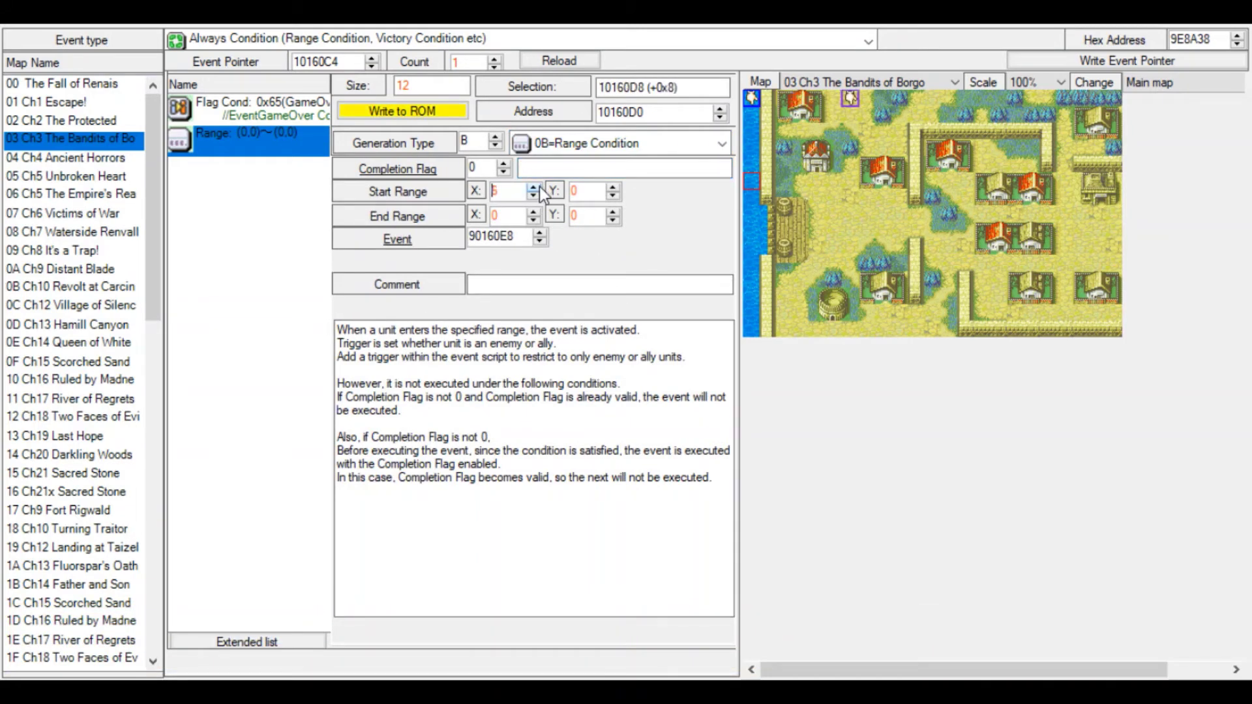
pyautogui.click(533, 187)
pyautogui.click(612, 187)
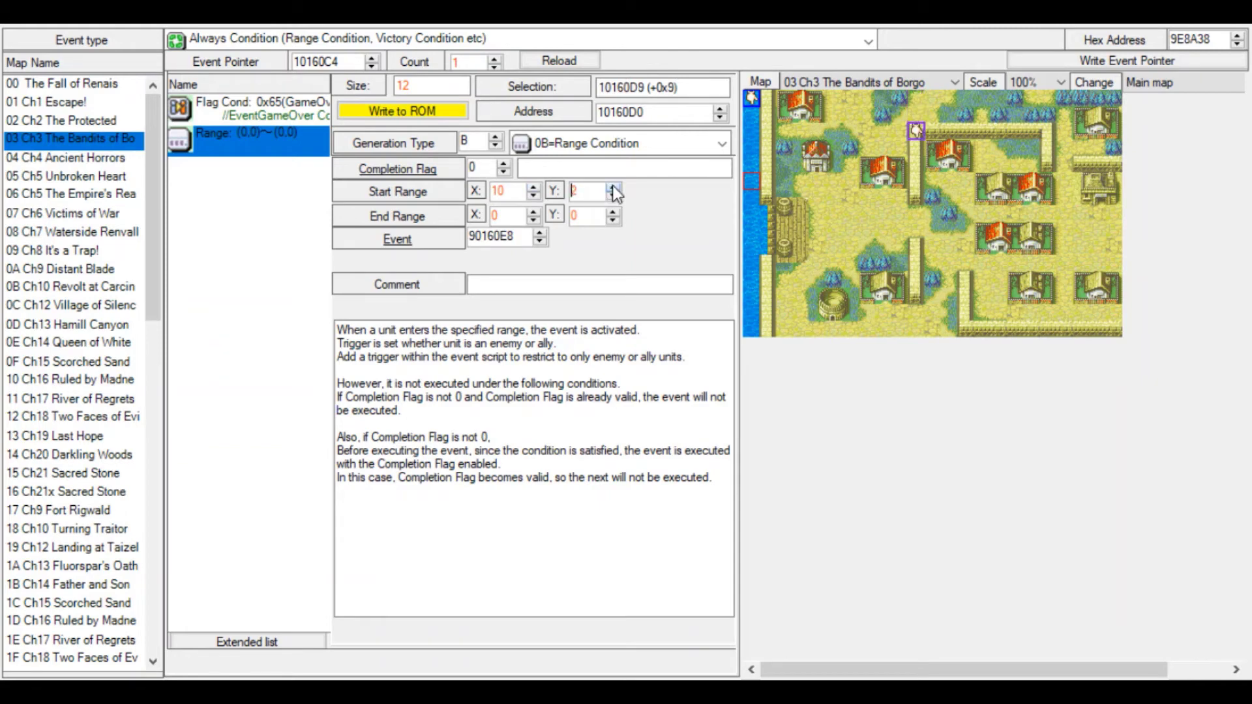
pyautogui.click(612, 187)
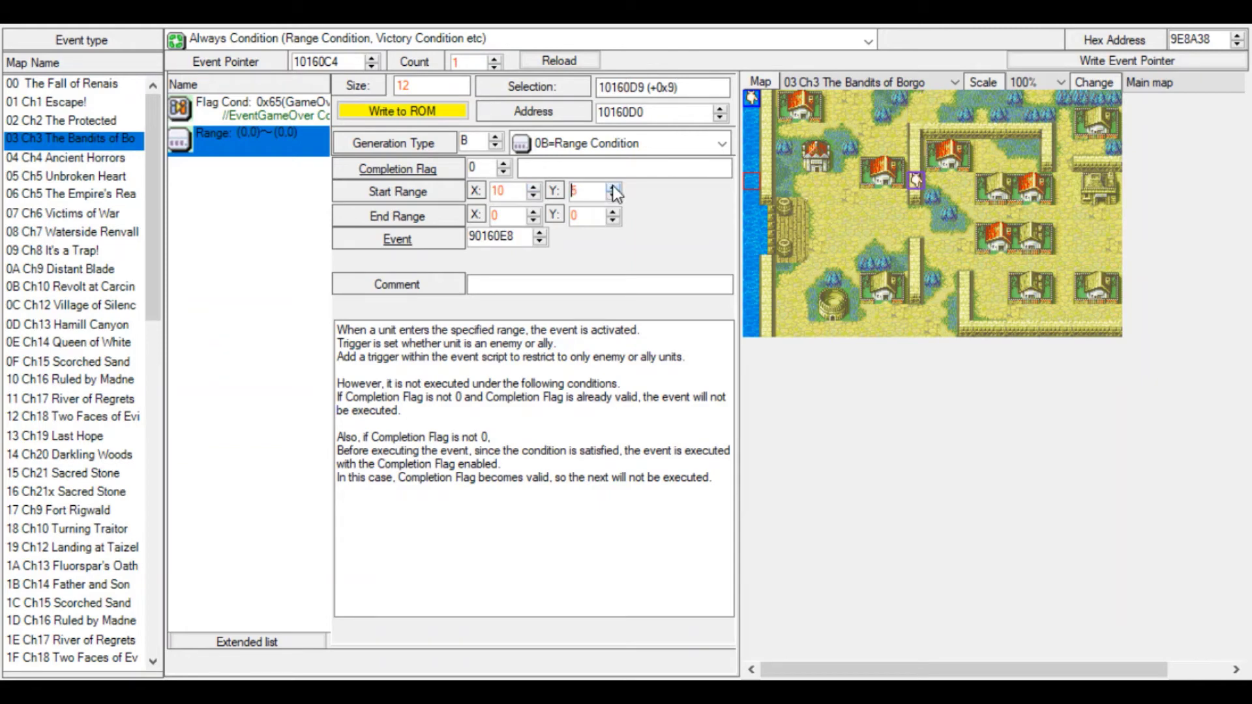
pyautogui.click(534, 187)
# Set the range condition's End Range to X 10, Y 7.
pyautogui.click(532, 213)
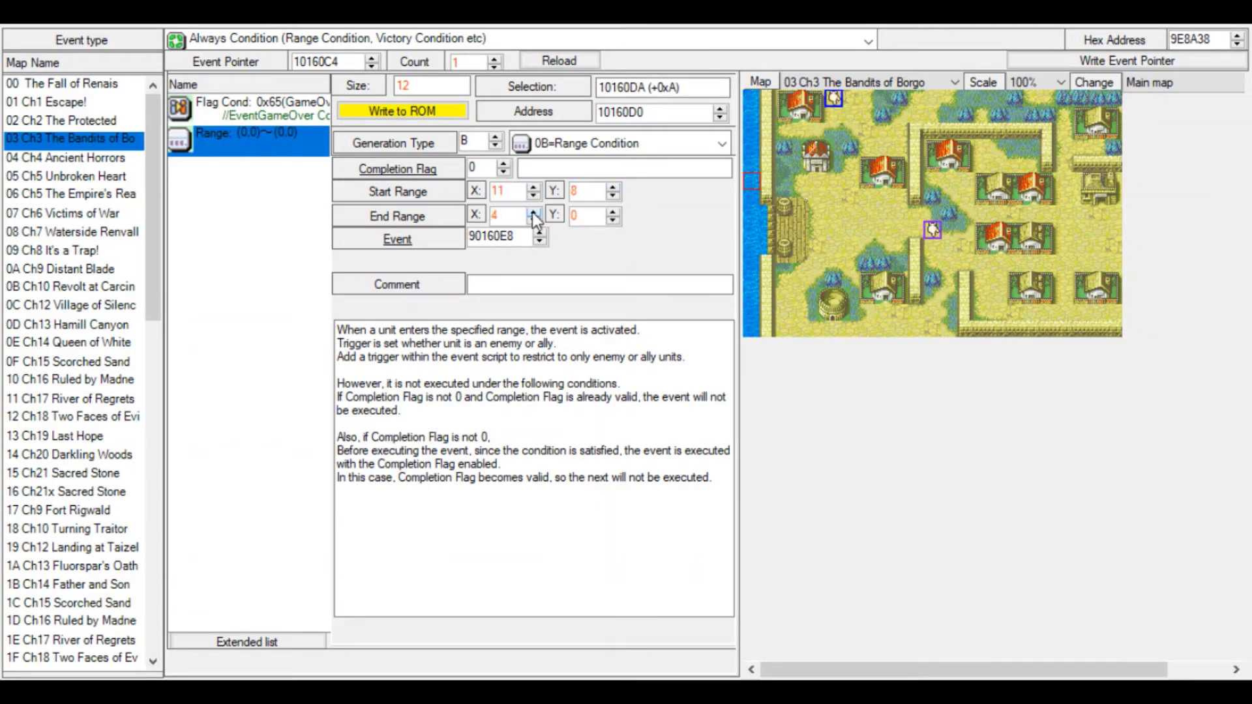
pyautogui.click(612, 211)
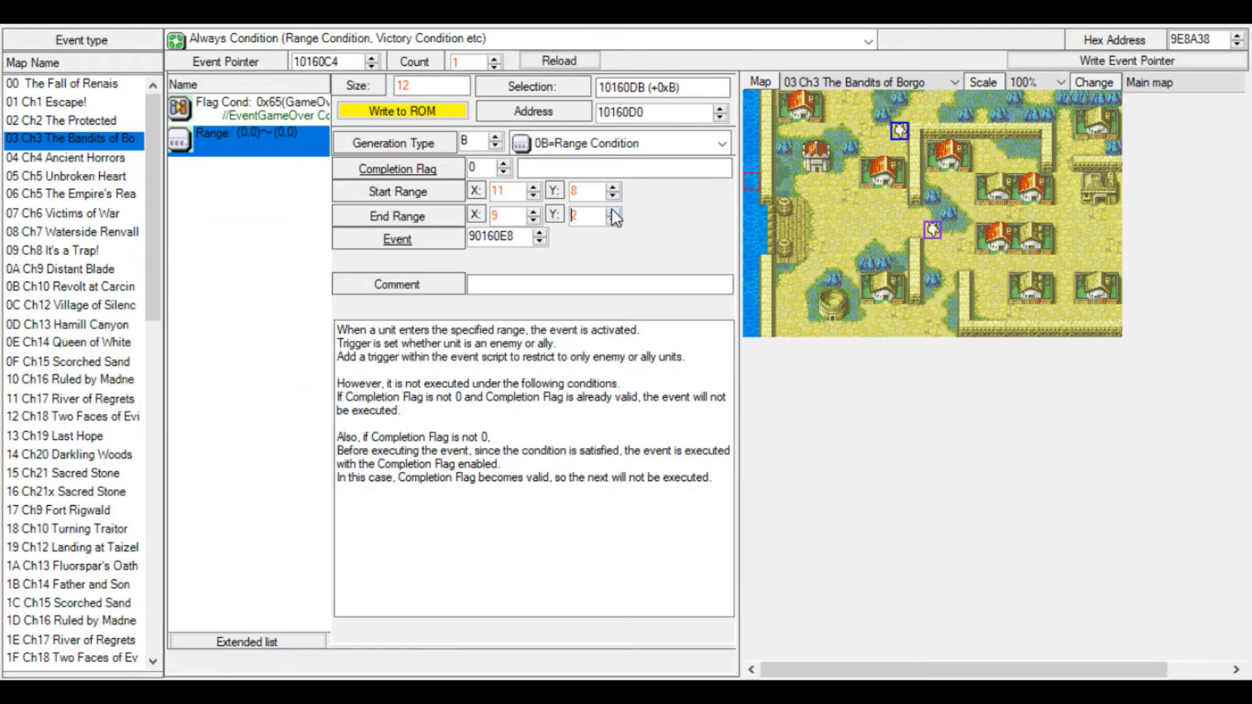
pyautogui.click(533, 212)
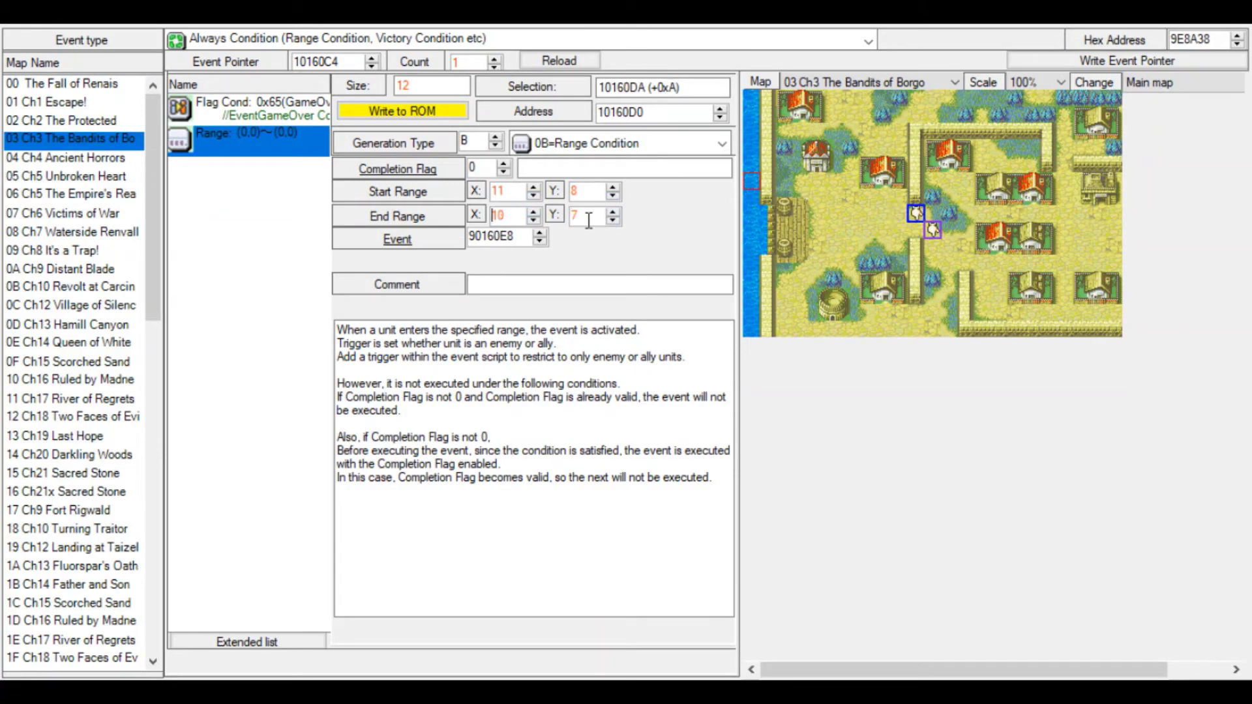
pyautogui.click(612, 212)
pyautogui.click(615, 220)
# Change the range condition's Start Range to X 10, Y 14.
pyautogui.click(534, 195)
pyautogui.click(613, 190)
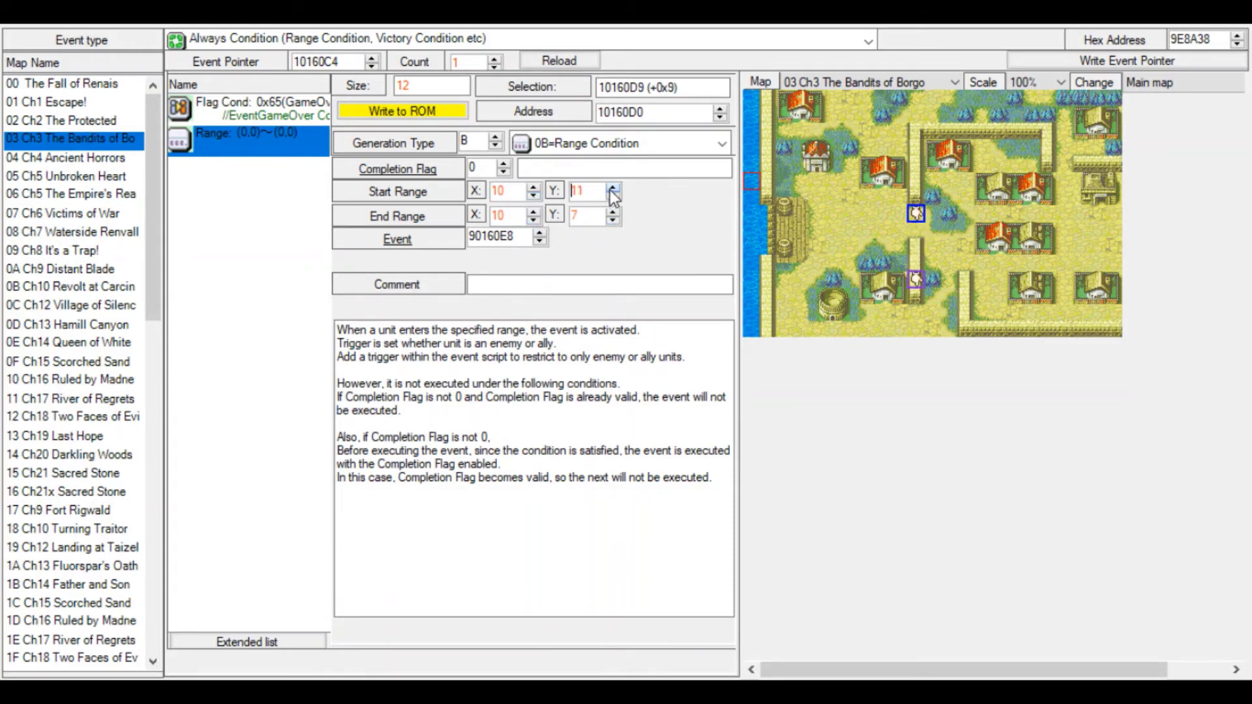
pyautogui.click(612, 189)
pyautogui.click(613, 189)
pyautogui.click(613, 189)
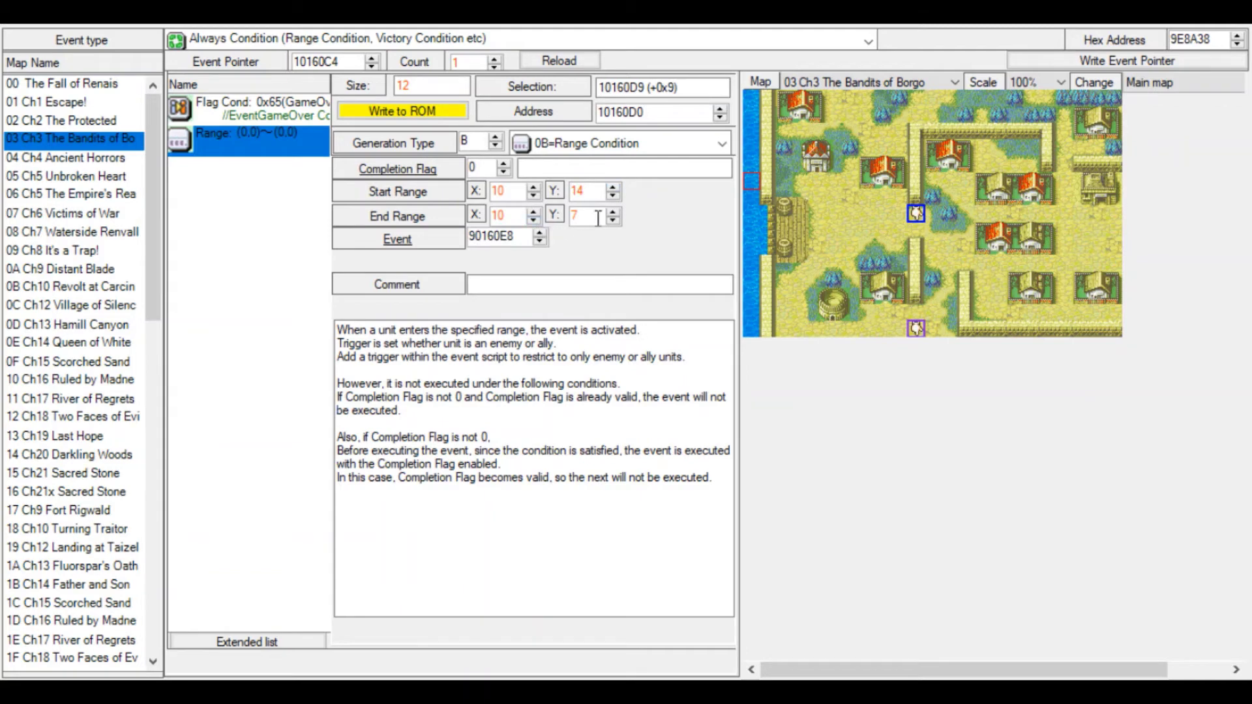
# Change the range condition's End Range Y to 0 and write the condition to ROM.
pyautogui.click(617, 221)
pyautogui.click(617, 220)
pyautogui.click(616, 220)
pyautogui.click(616, 220)
pyautogui.click(617, 220)
pyautogui.click(617, 221)
pyautogui.click(617, 220)
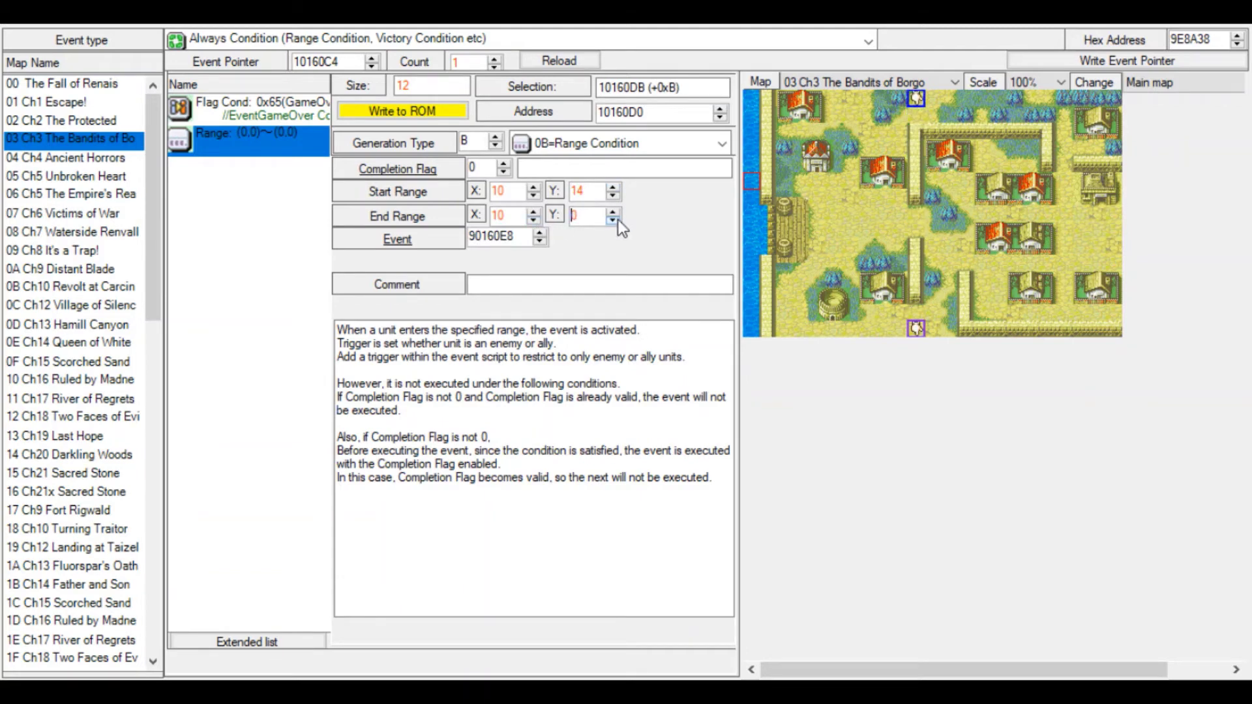
pyautogui.click(402, 113)
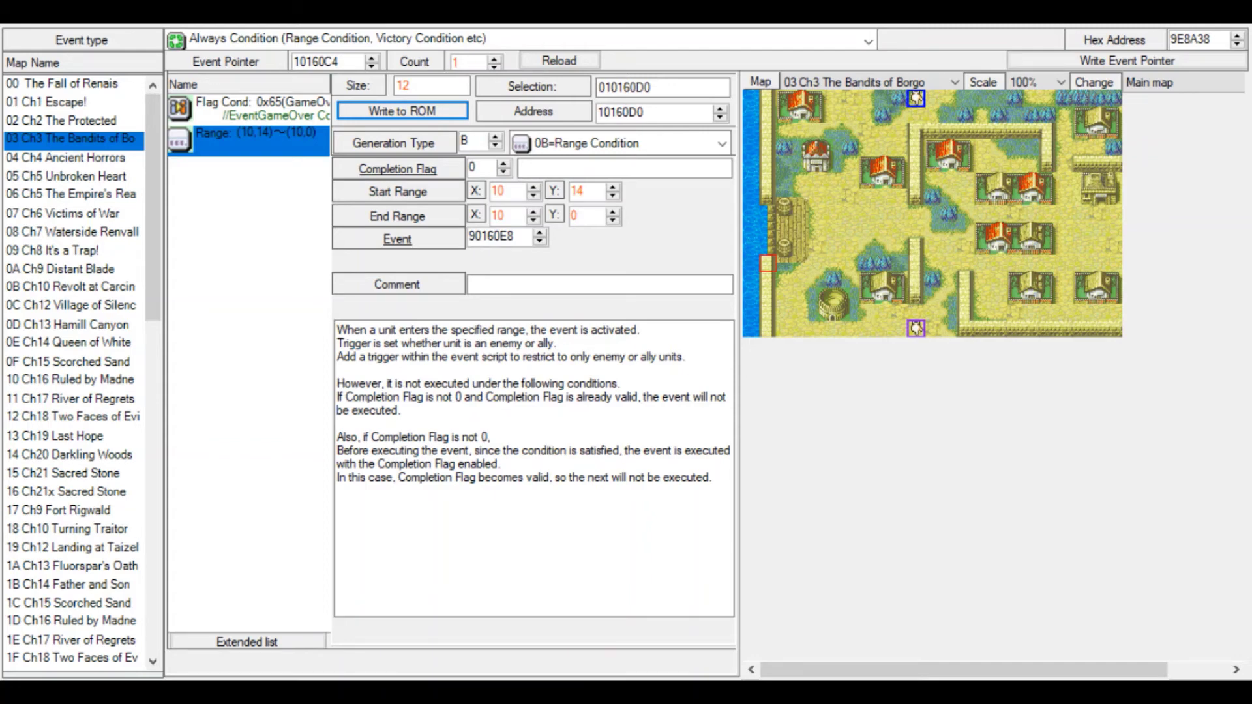
# Open the range condition's event script and choose the SHINY frames Character highlight command for the event end line.
pyautogui.click(397, 239)
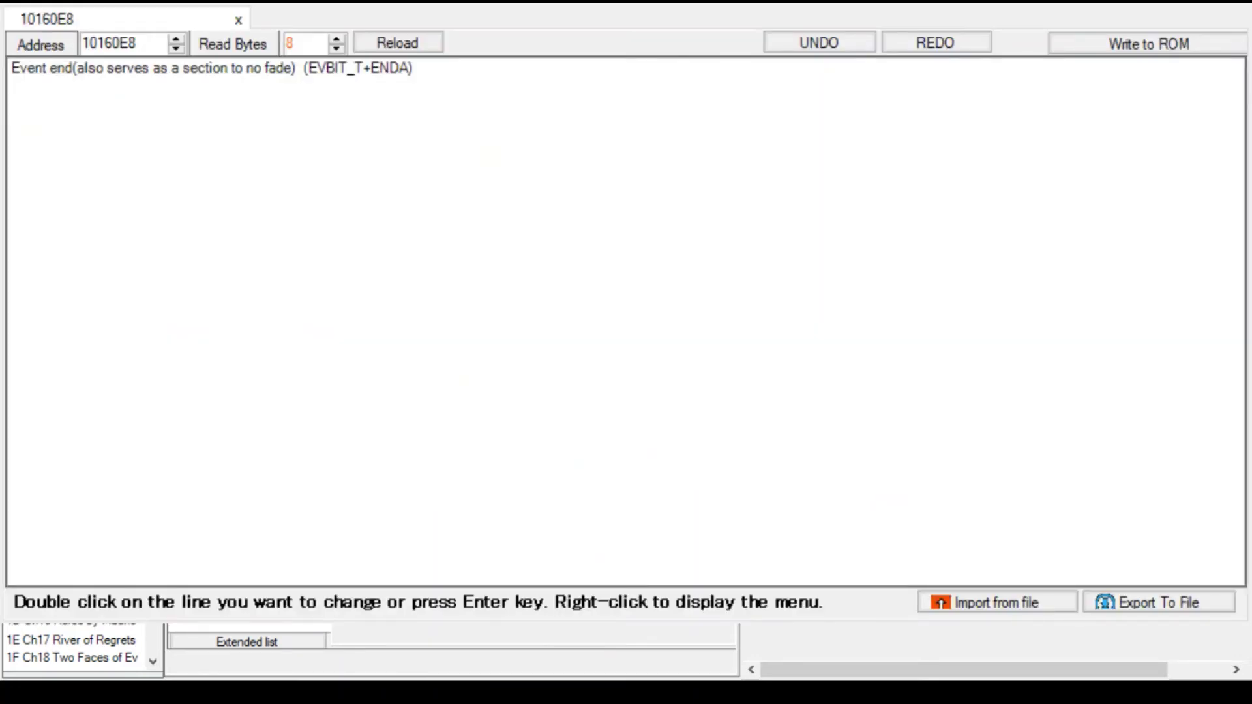
pyautogui.doubleClick(445, 81)
pyautogui.click(1182, 159)
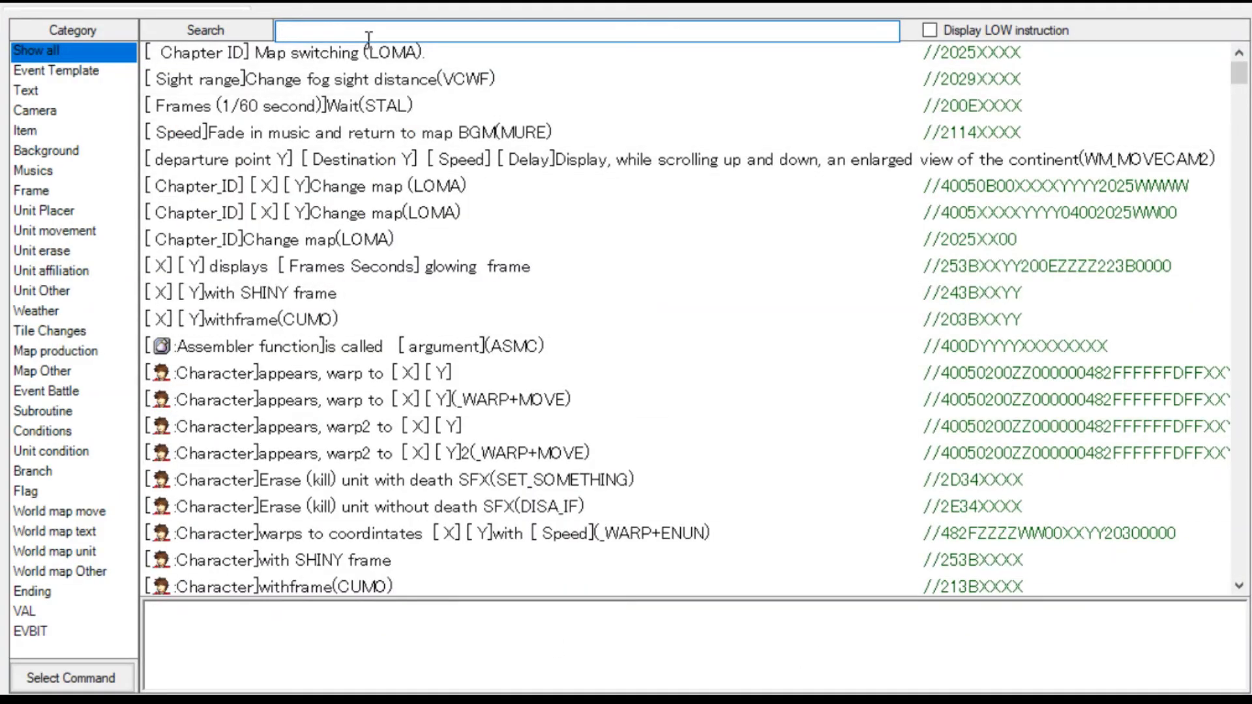
pyautogui.write('fr')
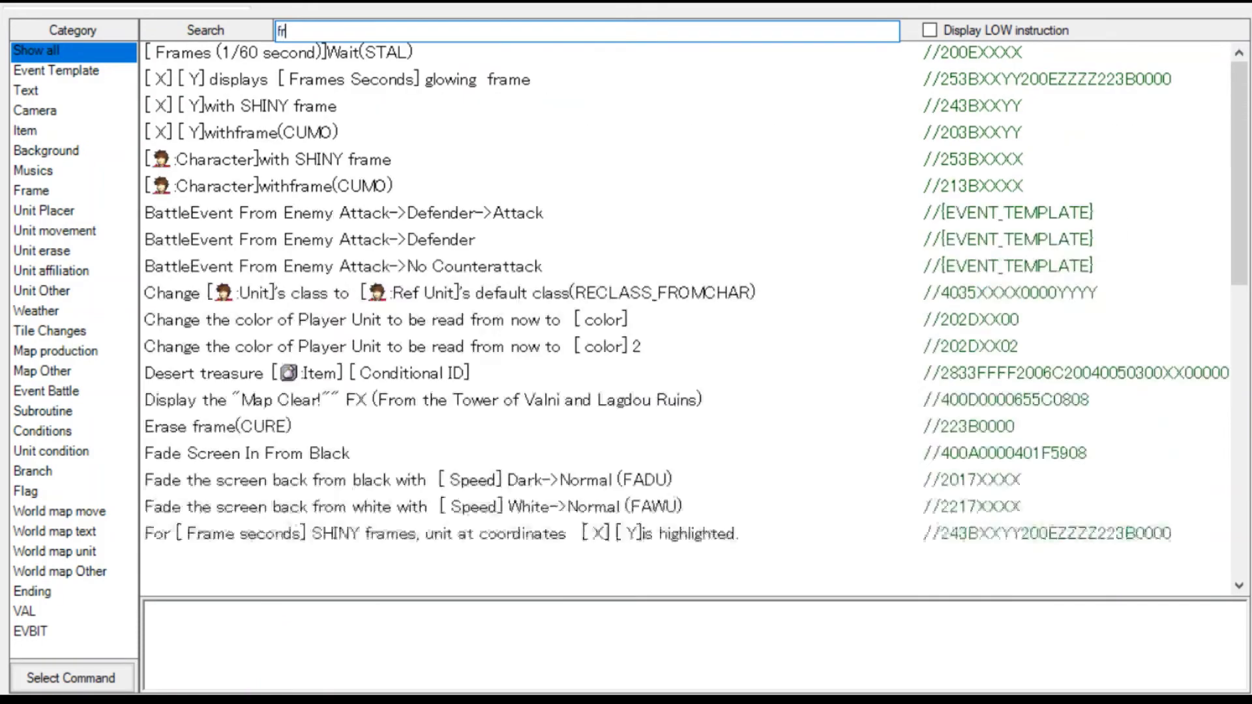
pyautogui.write('ame frame')
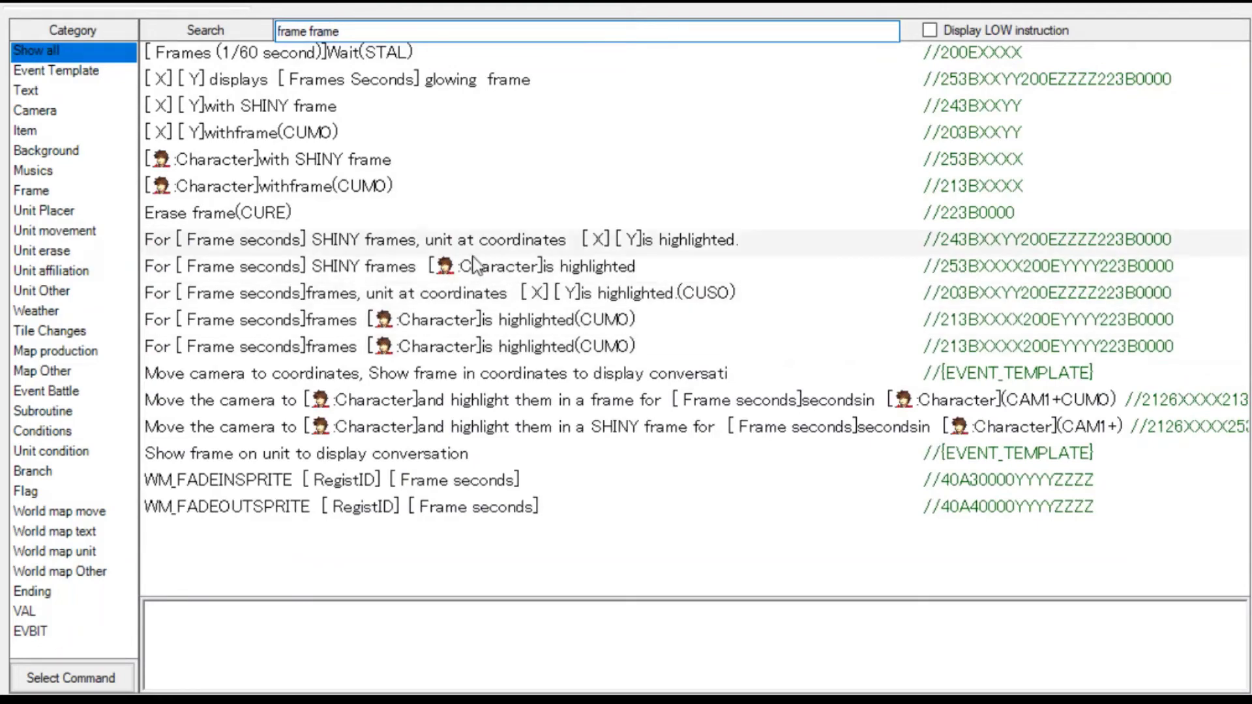
pyautogui.doubleClick(559, 267)
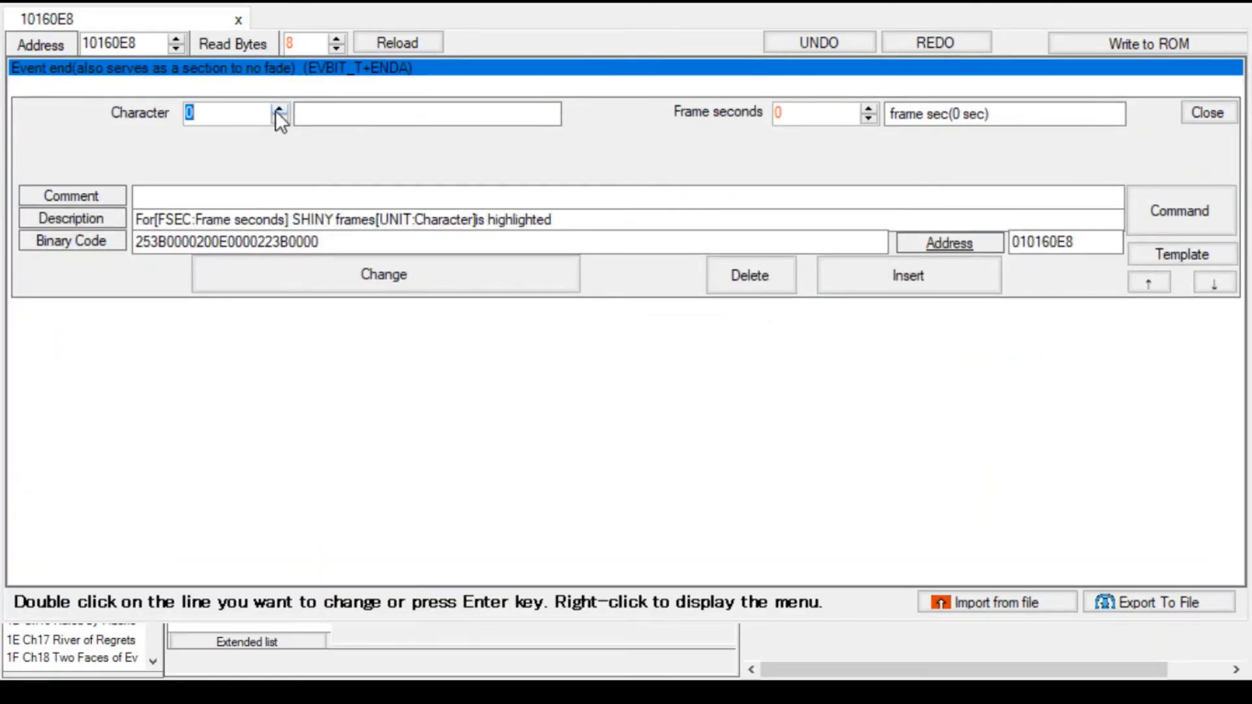
# Insert the SHINY frame highlight for character 48 (Batta) with 60 frame seconds.
pyautogui.write('48')
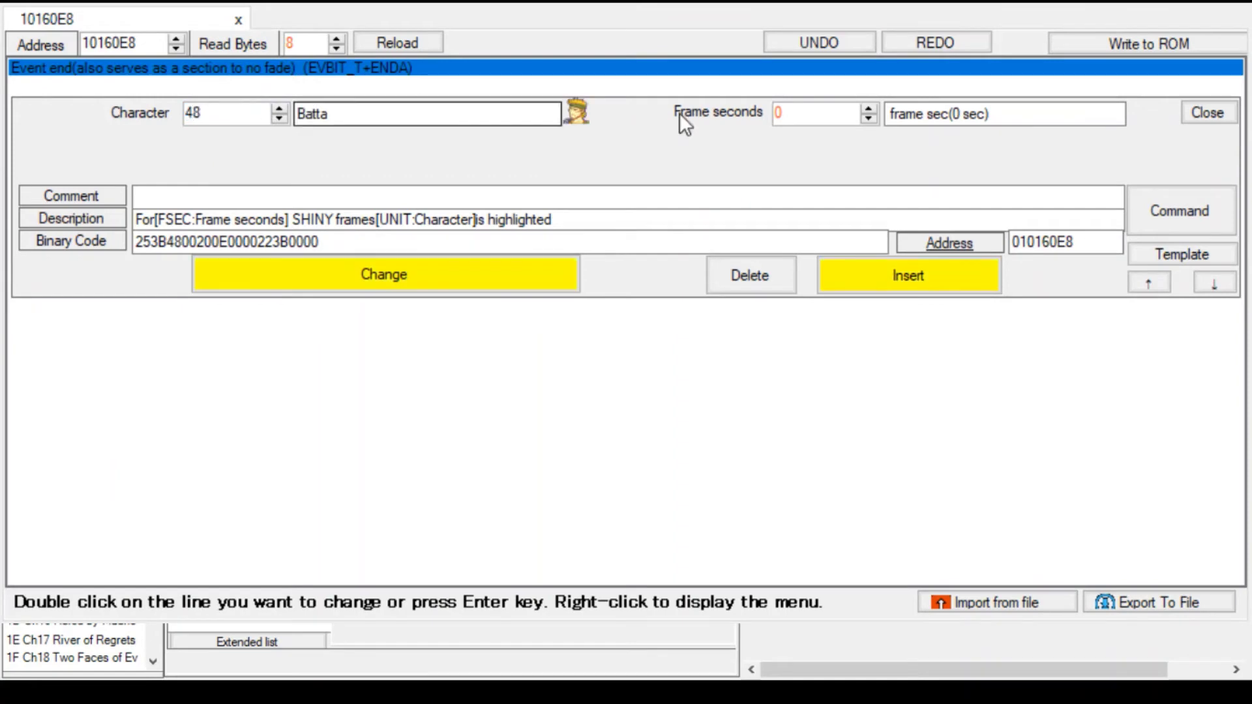
pyautogui.click(815, 114)
pyautogui.write('60')
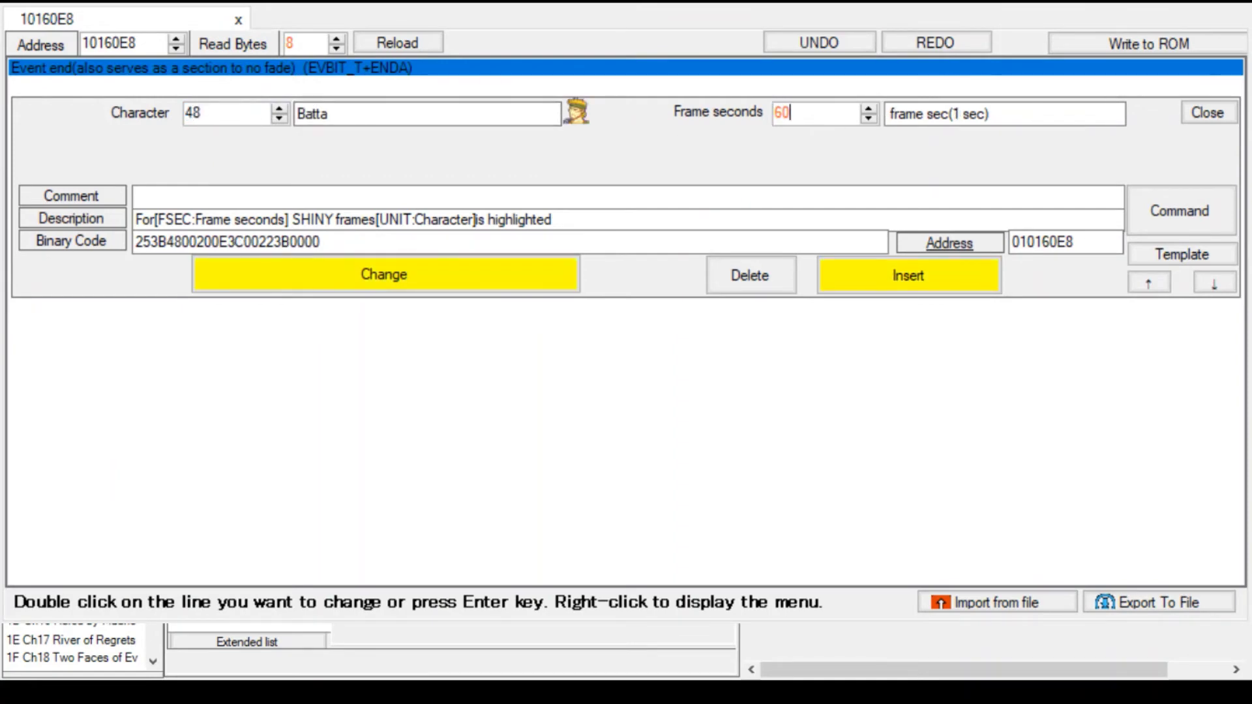
pyautogui.click(908, 270)
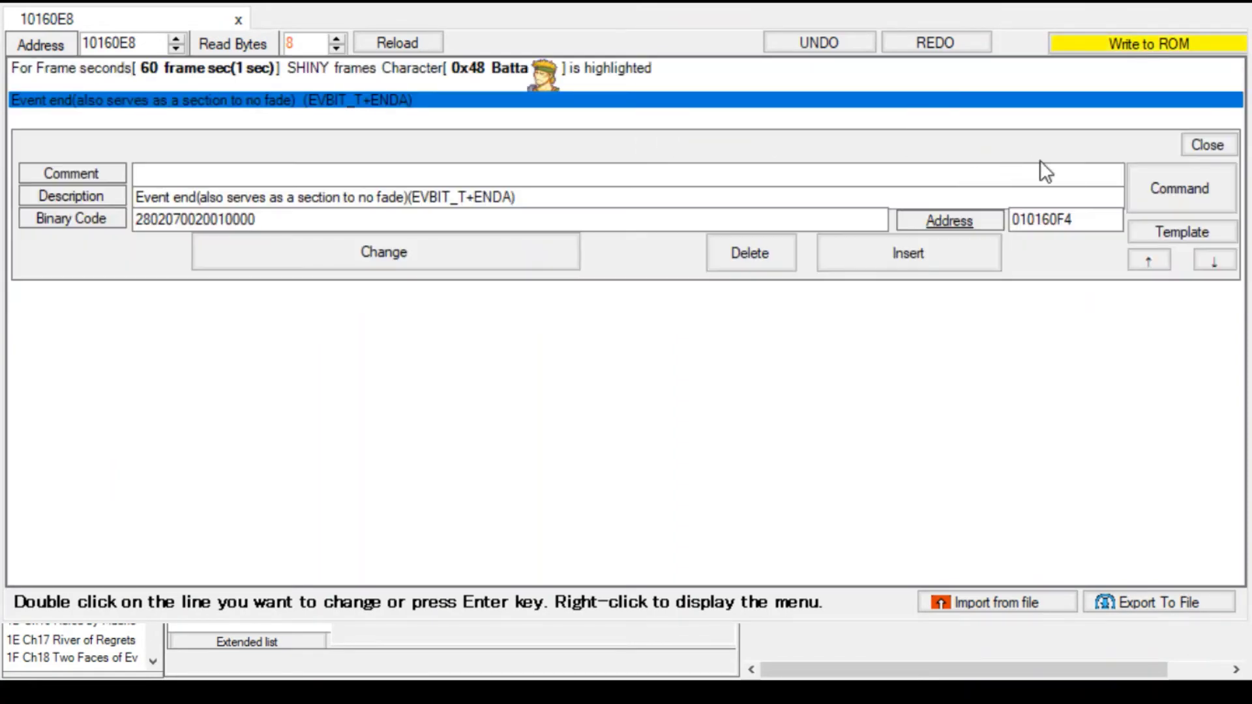
# Insert a Dialog (conversation) macro with text D4F, "Holy Moly! They made it this far!", before the event end and write the script to ROM.
pyautogui.press('Return')
pyautogui.write('c')
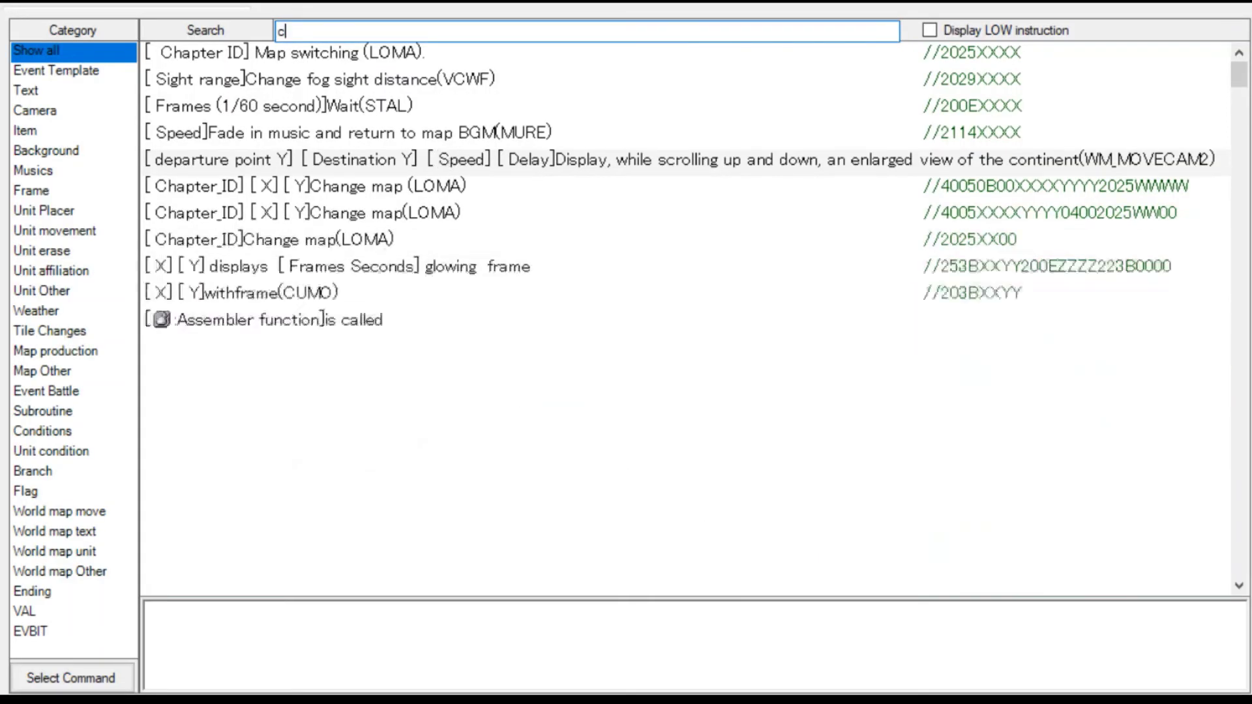
pyautogui.write('onvers')
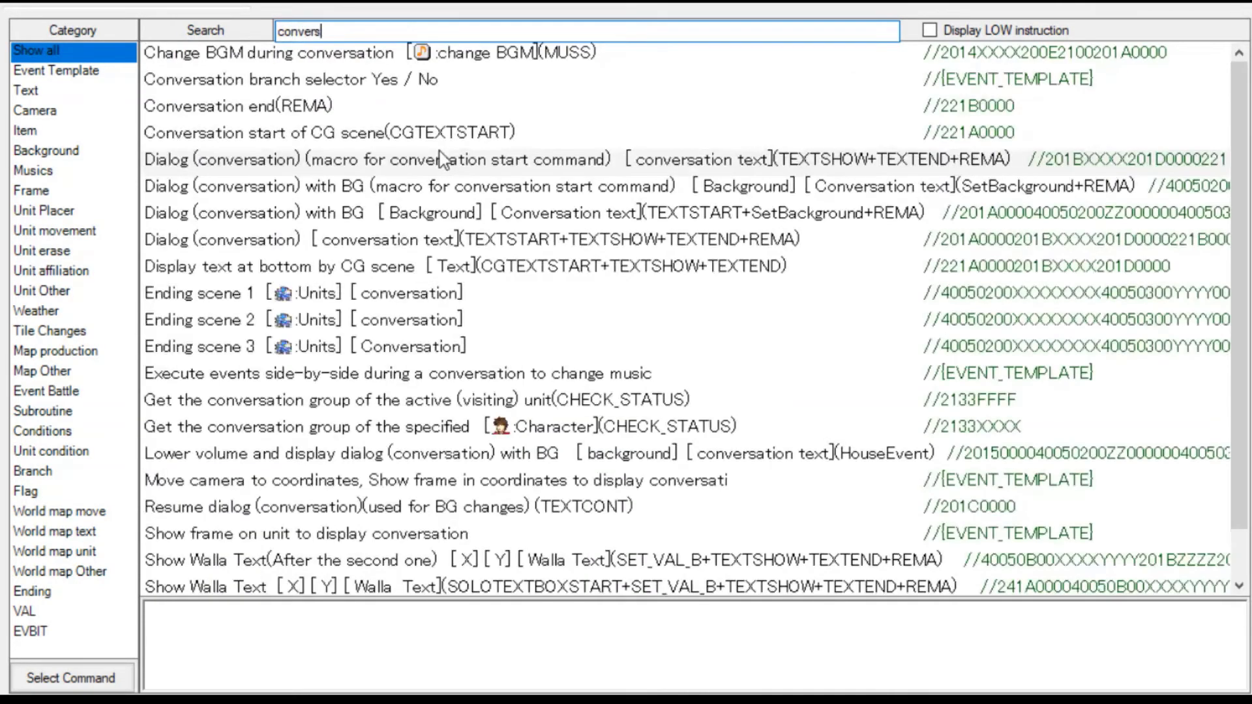
pyautogui.write('ation')
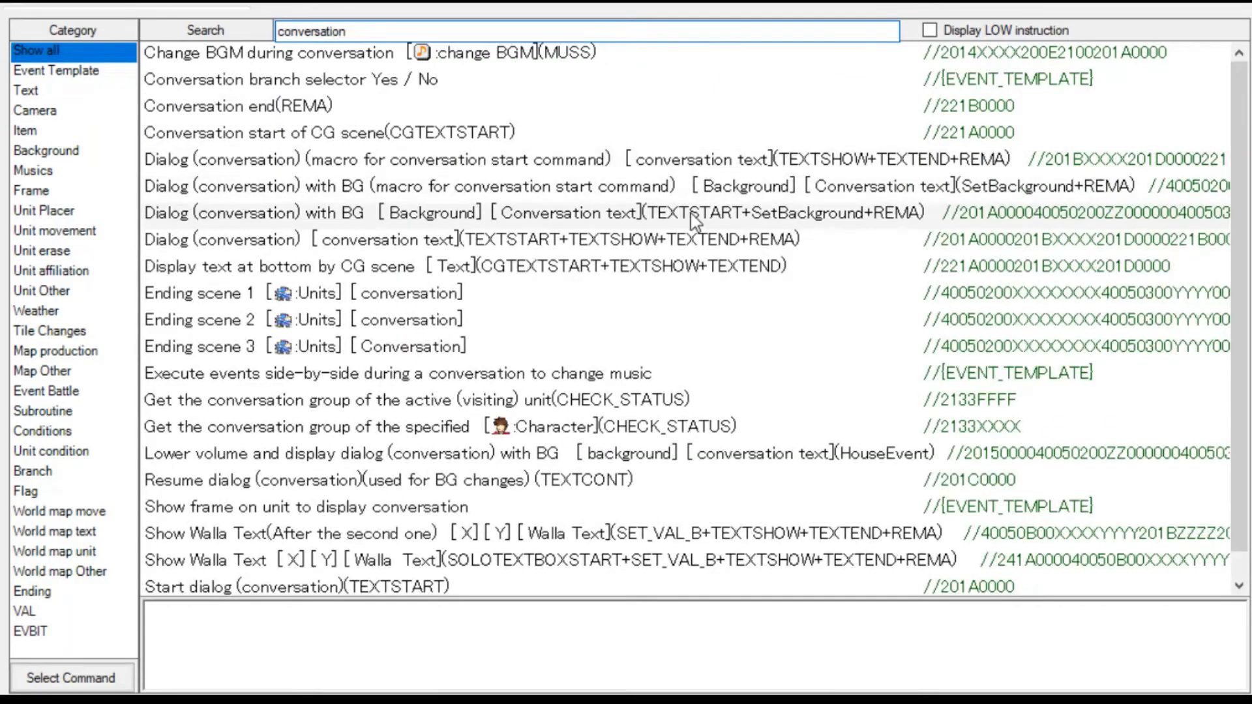
pyautogui.doubleClick(808, 157)
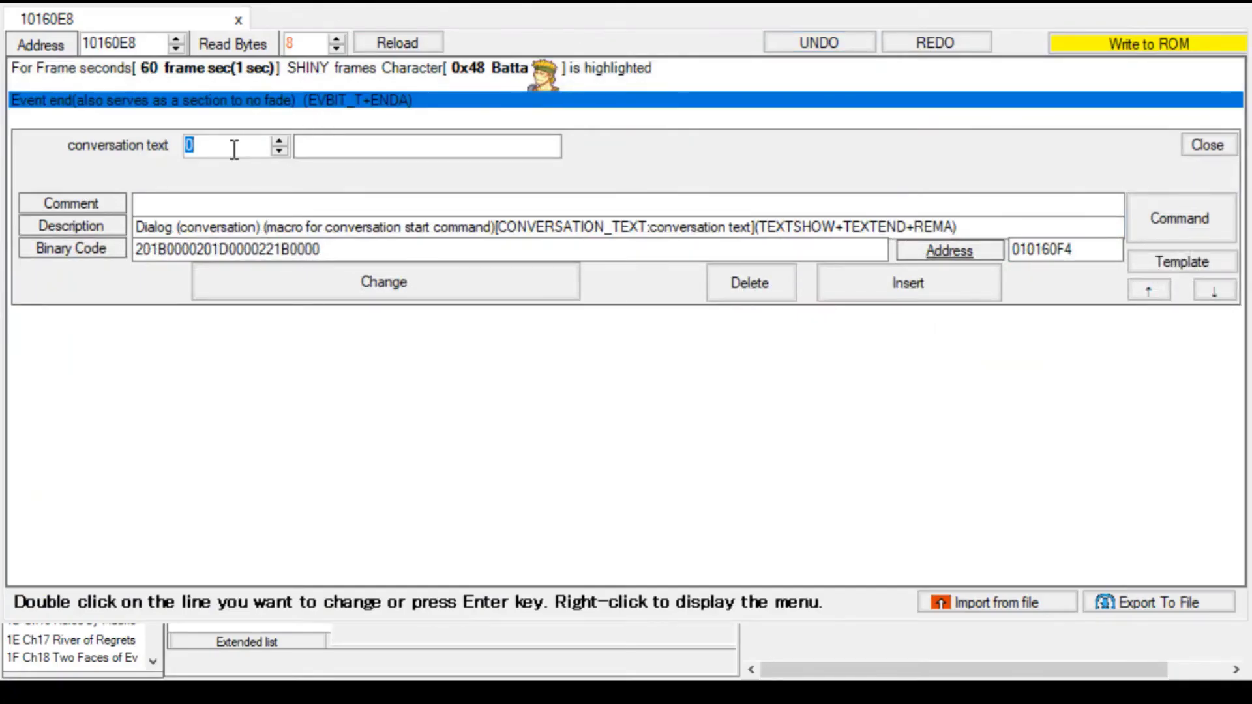
pyautogui.click(338, 148)
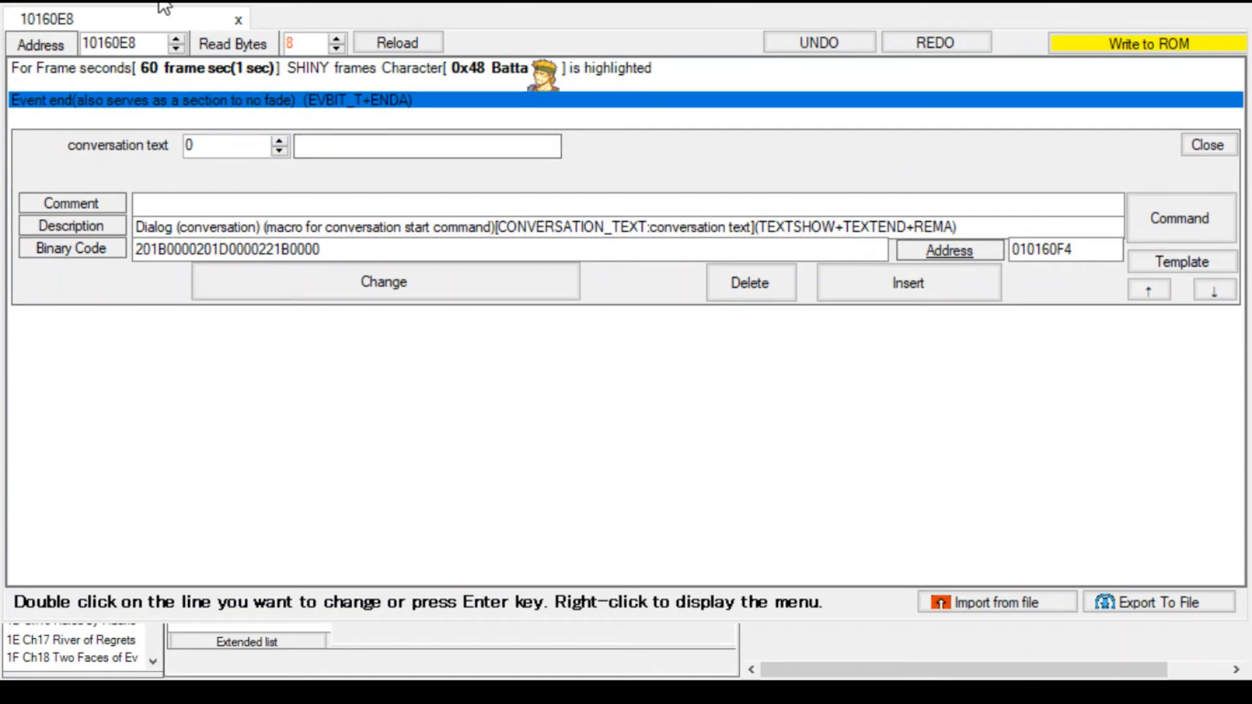
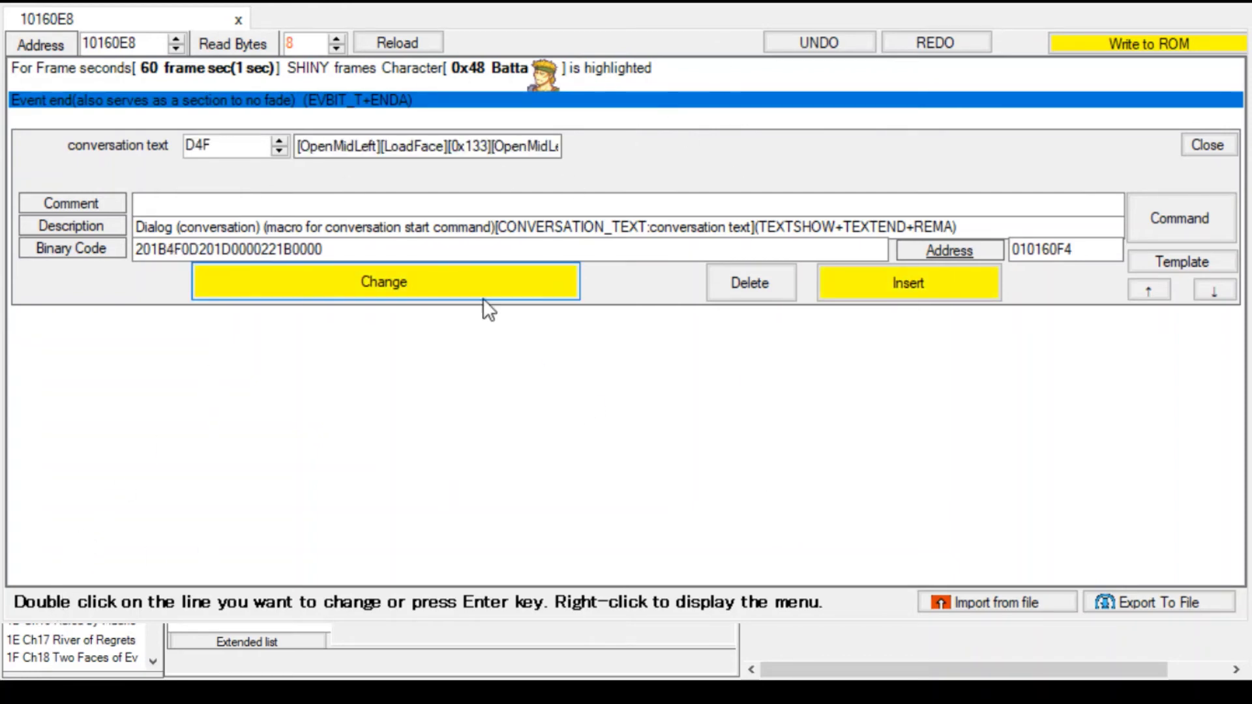
pyautogui.click(961, 280)
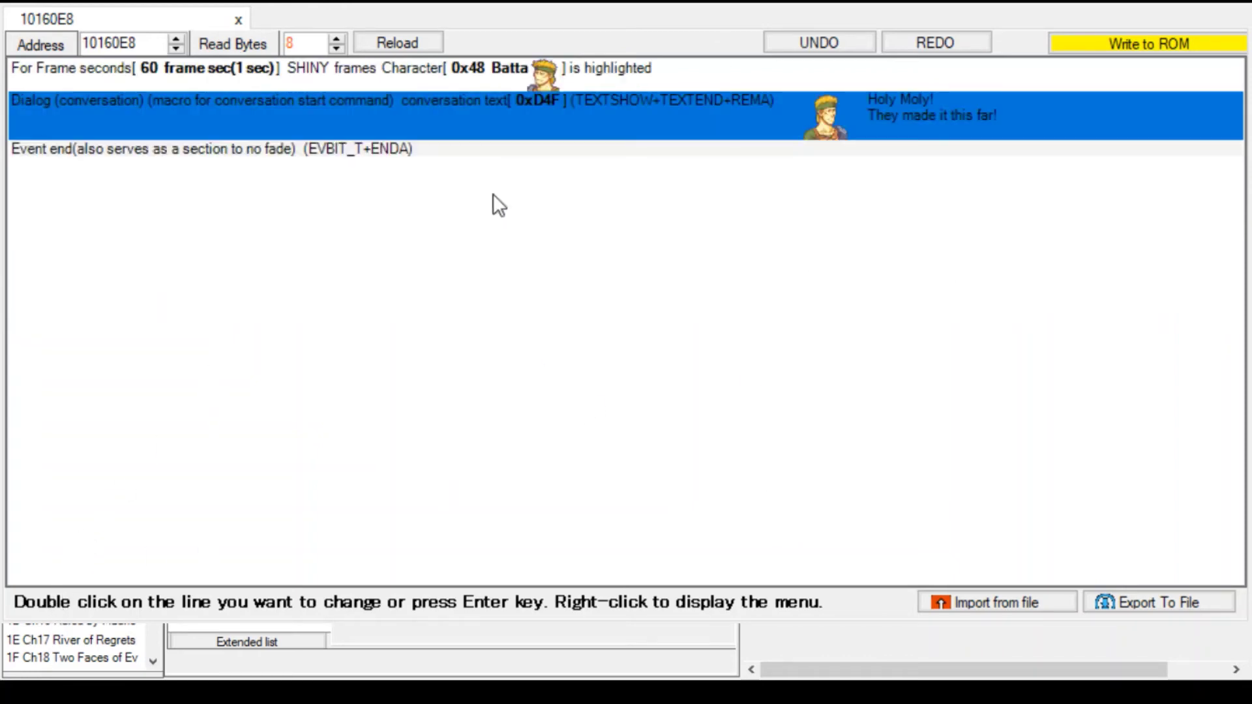
pyautogui.click(1190, 43)
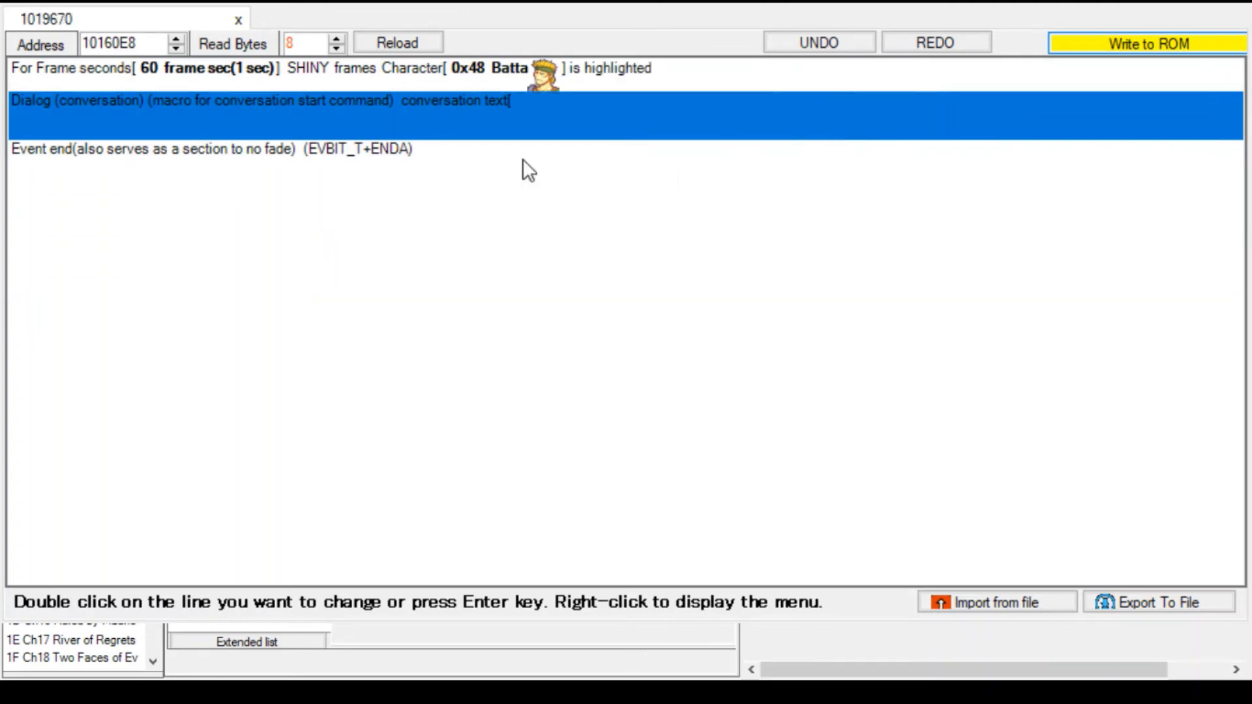
# Choose the Give item to Character command for the event end line and set the item to 22 (Poison Axe).
pyautogui.doubleClick(499, 150)
pyautogui.click(1178, 258)
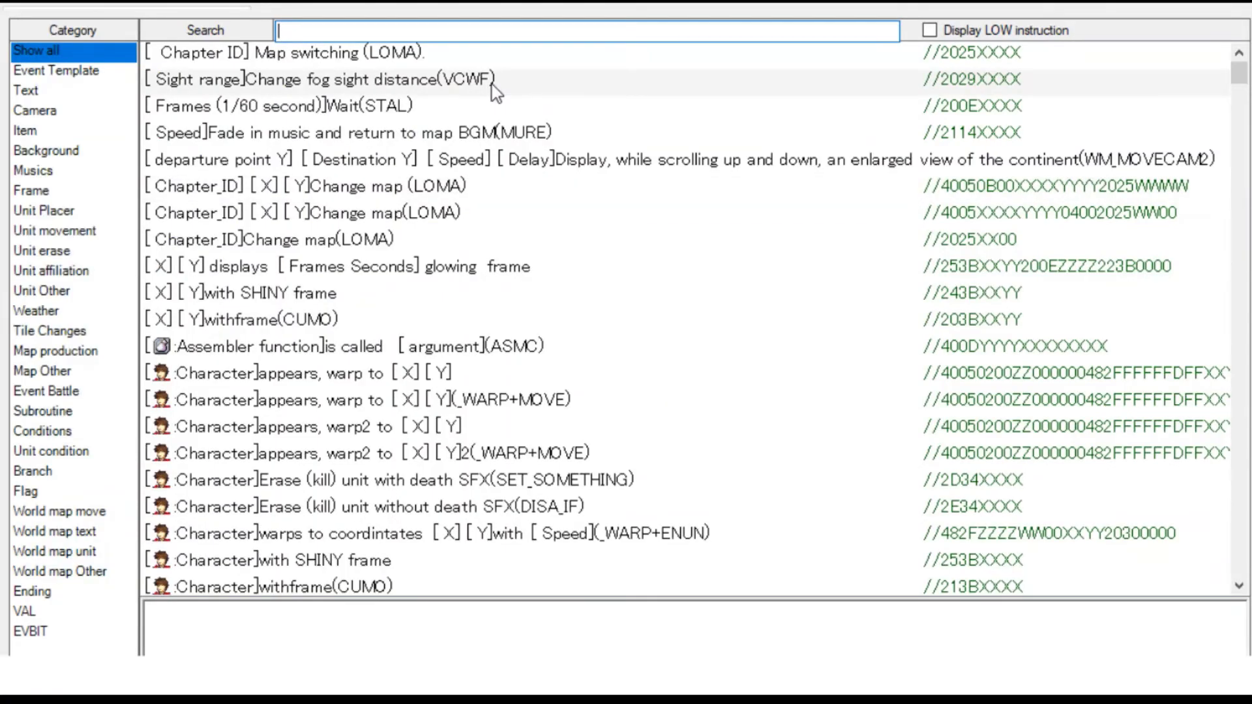
pyautogui.write('give')
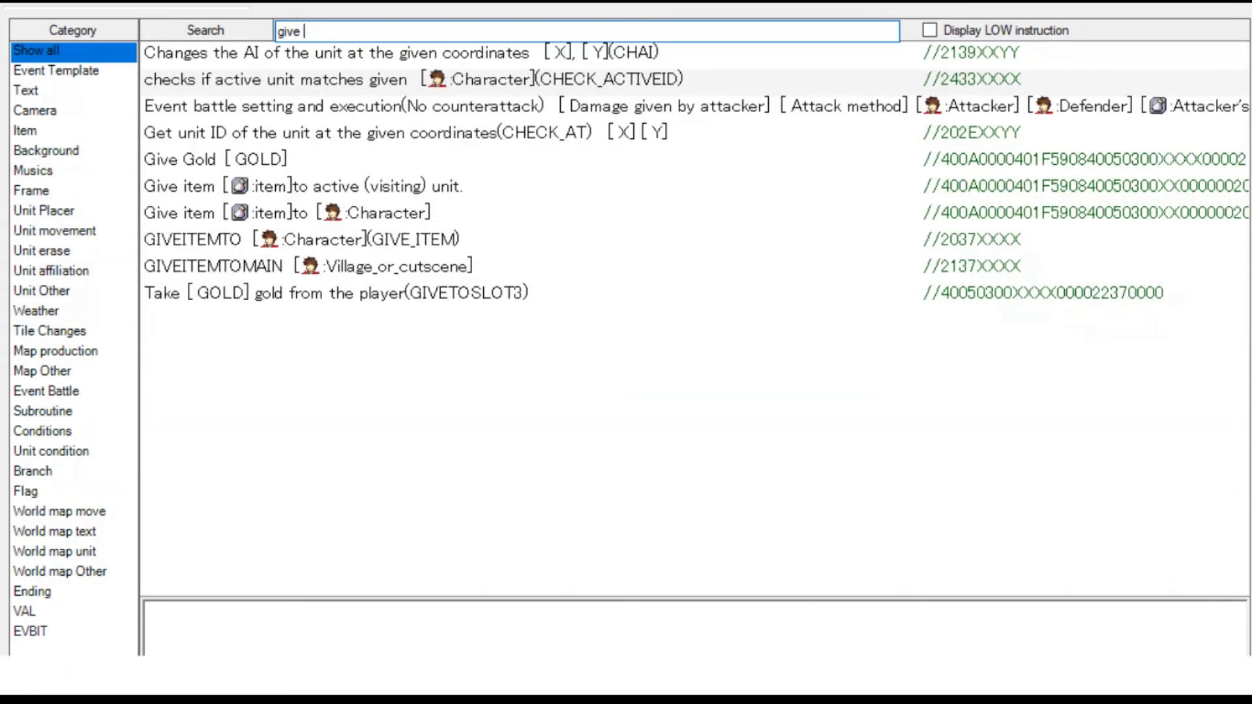
pyautogui.doubleClick(365, 213)
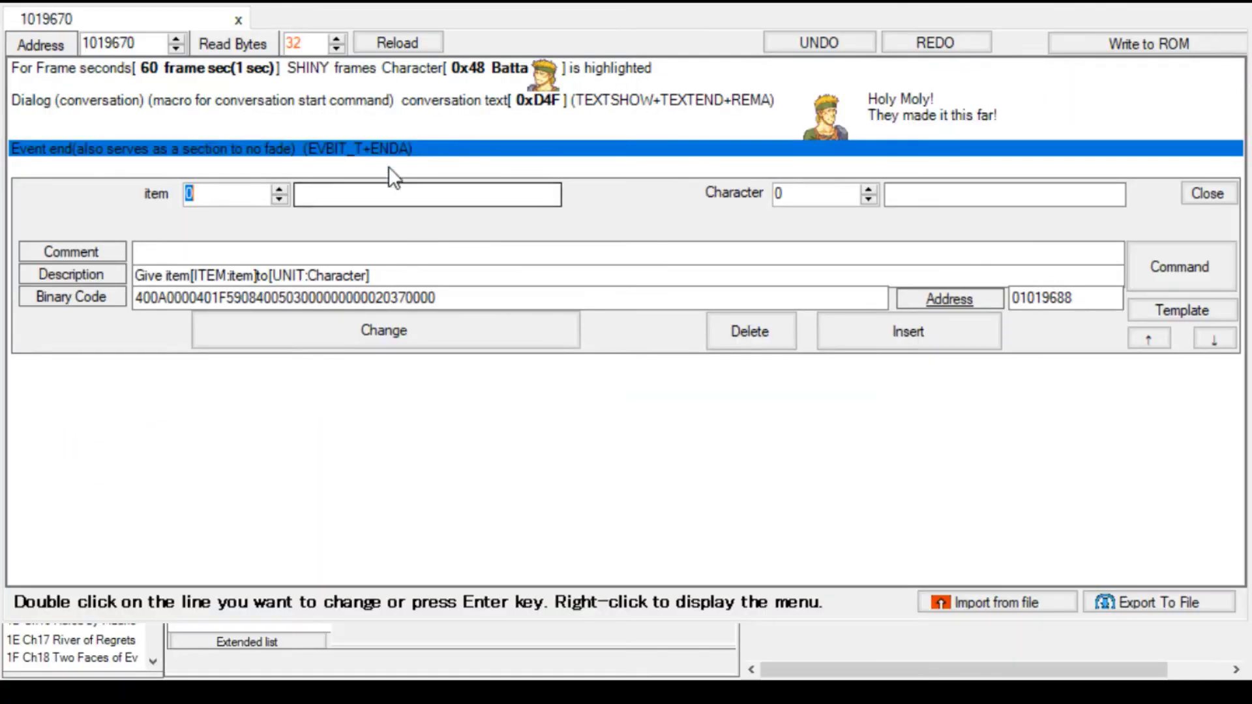
pyautogui.click(282, 189)
pyautogui.click(282, 189)
pyautogui.click(281, 189)
pyautogui.click(282, 190)
pyautogui.click(281, 189)
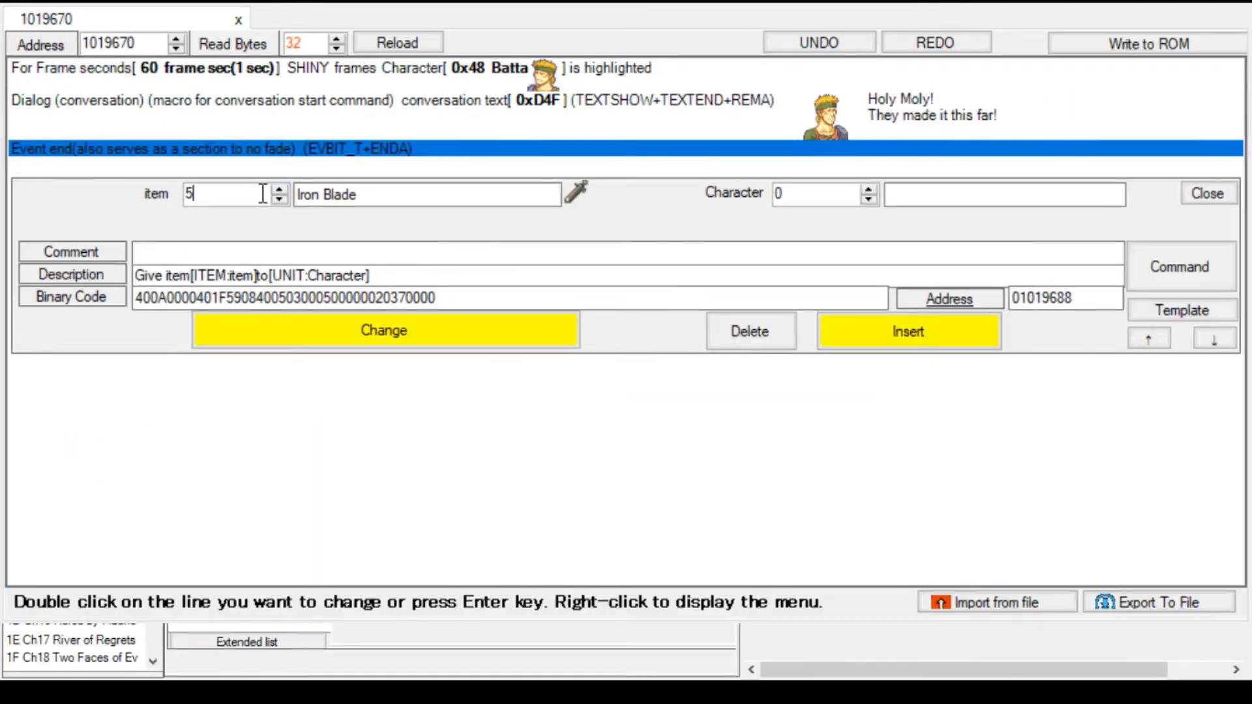
pyautogui.press('BackSpace')
pyautogui.write('22')
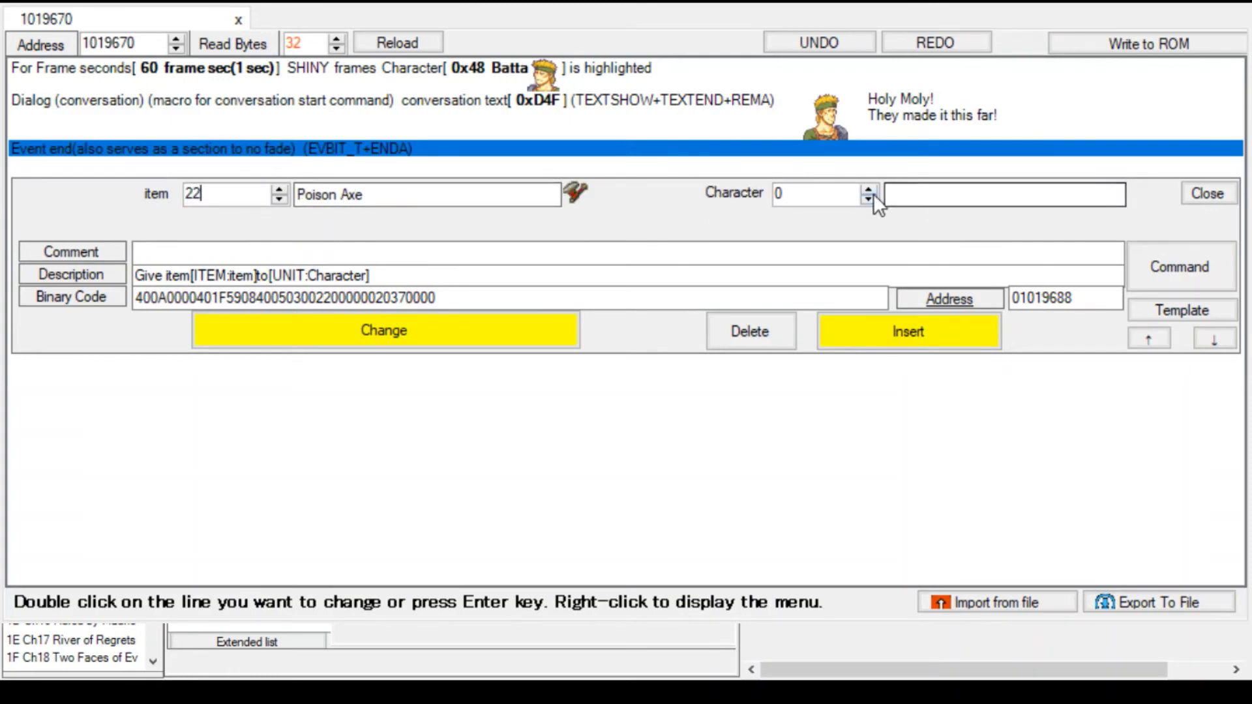
# Set the receiving character to 1 (Eirika) and insert the Give item command before the event end.
pyautogui.click(869, 198)
pyautogui.click(869, 197)
pyautogui.click(869, 198)
pyautogui.click(903, 329)
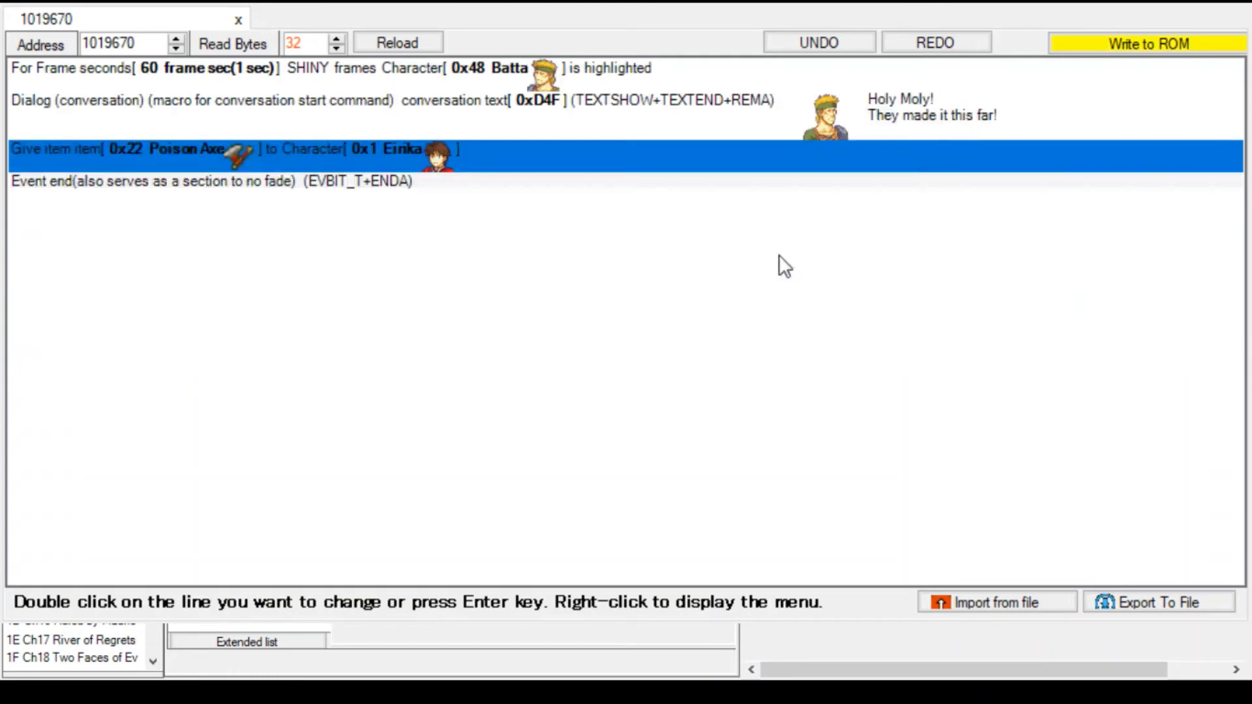
# Find the Flag OFF (ENUF) command and choose it for the event end line.
pyautogui.doubleClick(536, 178)
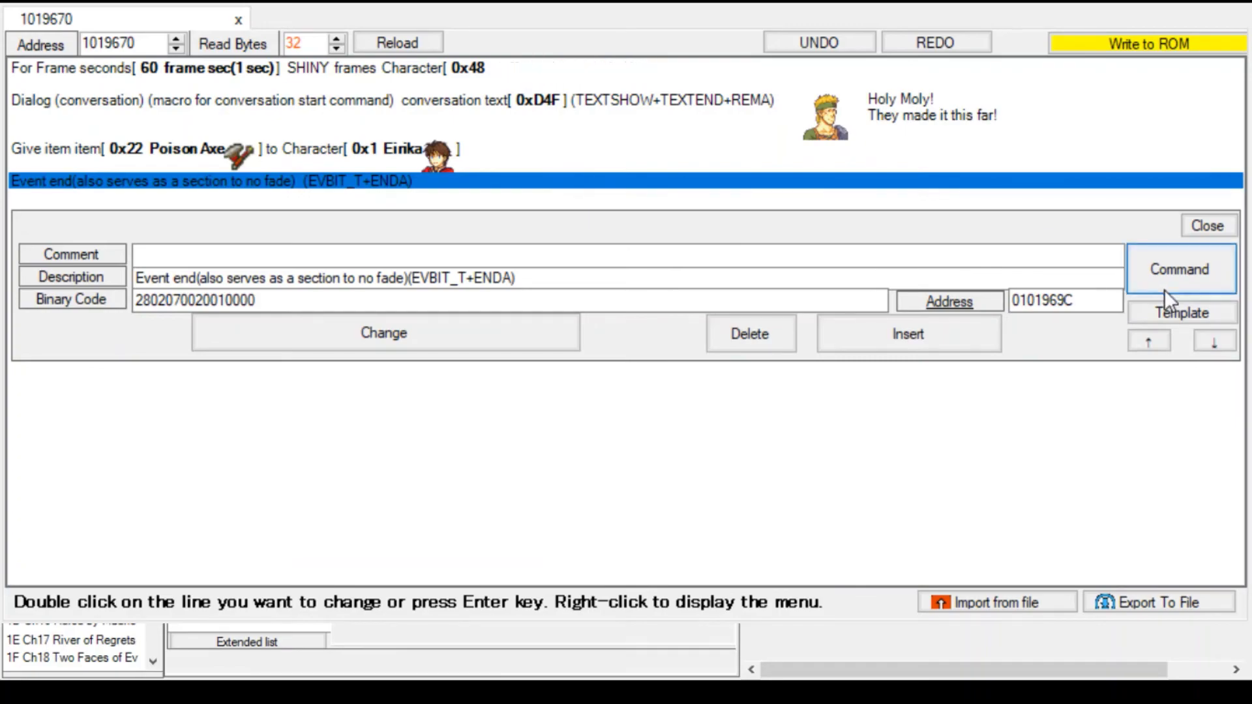
pyautogui.click(1164, 291)
pyautogui.write('turn')
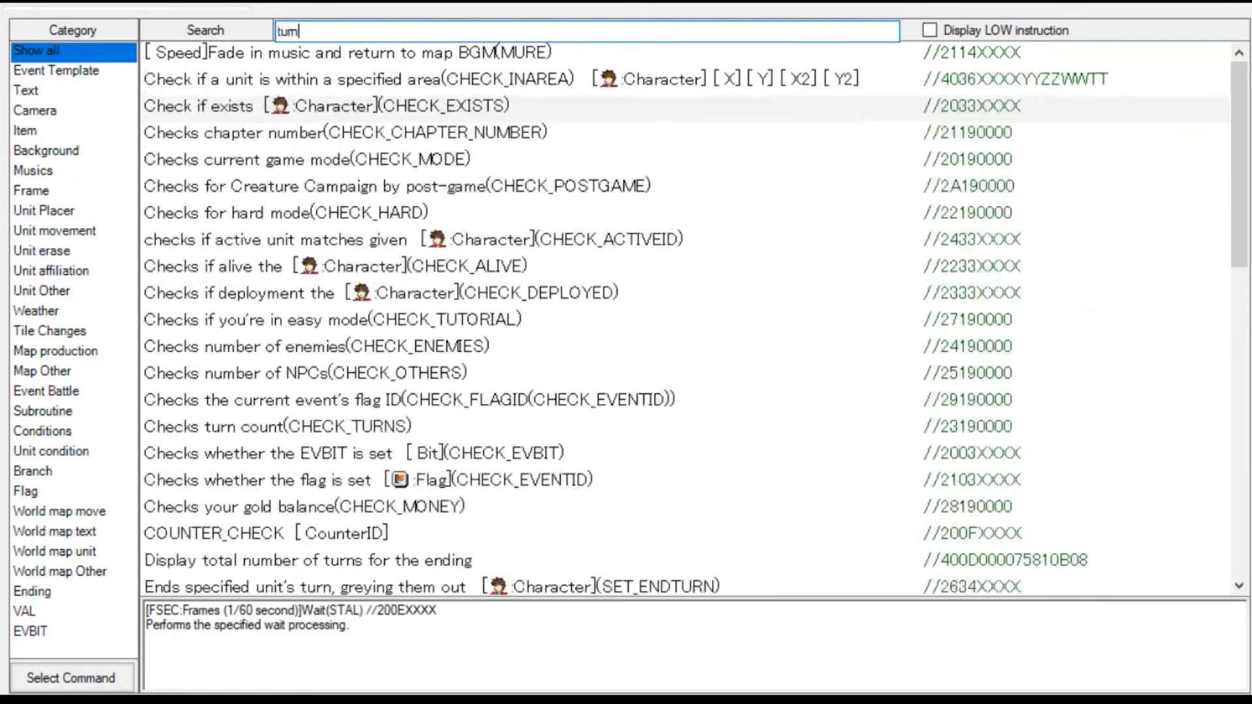
pyautogui.write(' off')
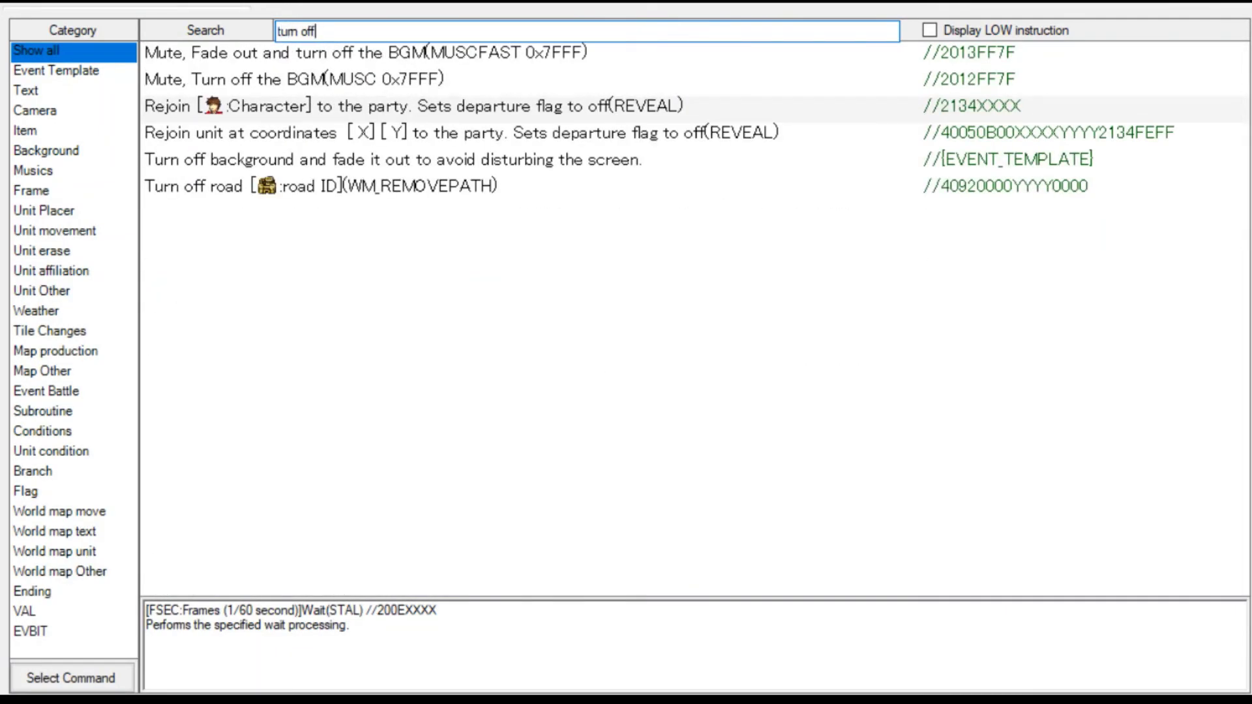
pyautogui.press('BackSpace')
pyautogui.press('BackSpace')
pyautogui.press('BackSpace')
pyautogui.press('BackSpace')
pyautogui.press('BackSpace')
pyautogui.press('BackSpace')
pyautogui.press('BackSpace')
pyautogui.press('BackSpace')
pyautogui.write('flag')
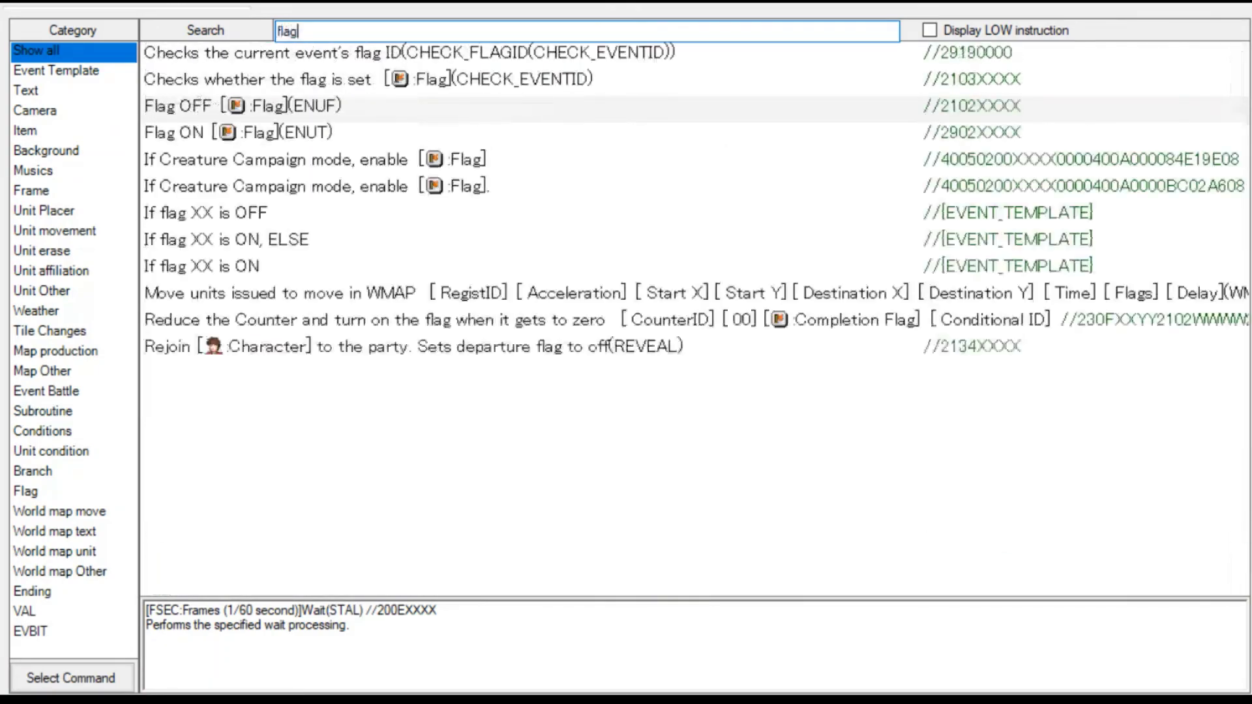
pyautogui.doubleClick(553, 106)
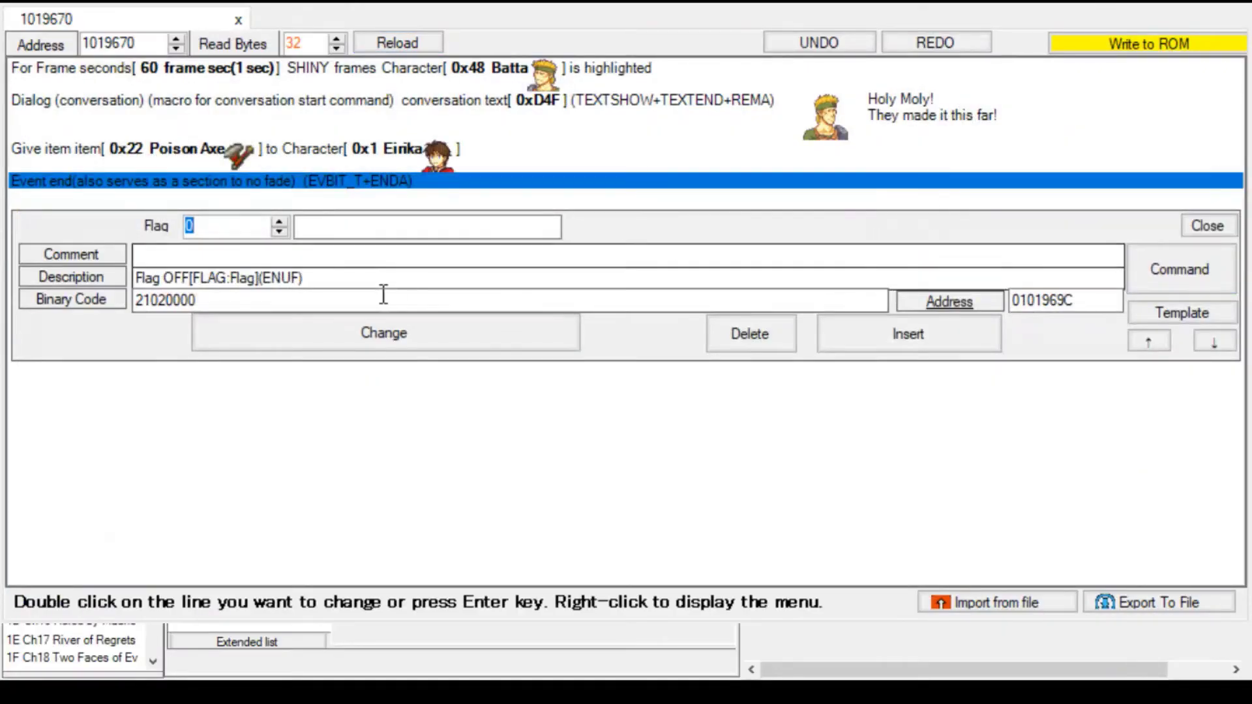
# Set the flag to 27 (Temporary flag 27) and insert the Flag OFF command before the event end.
pyautogui.click(280, 222)
pyautogui.click(281, 221)
pyautogui.click(281, 222)
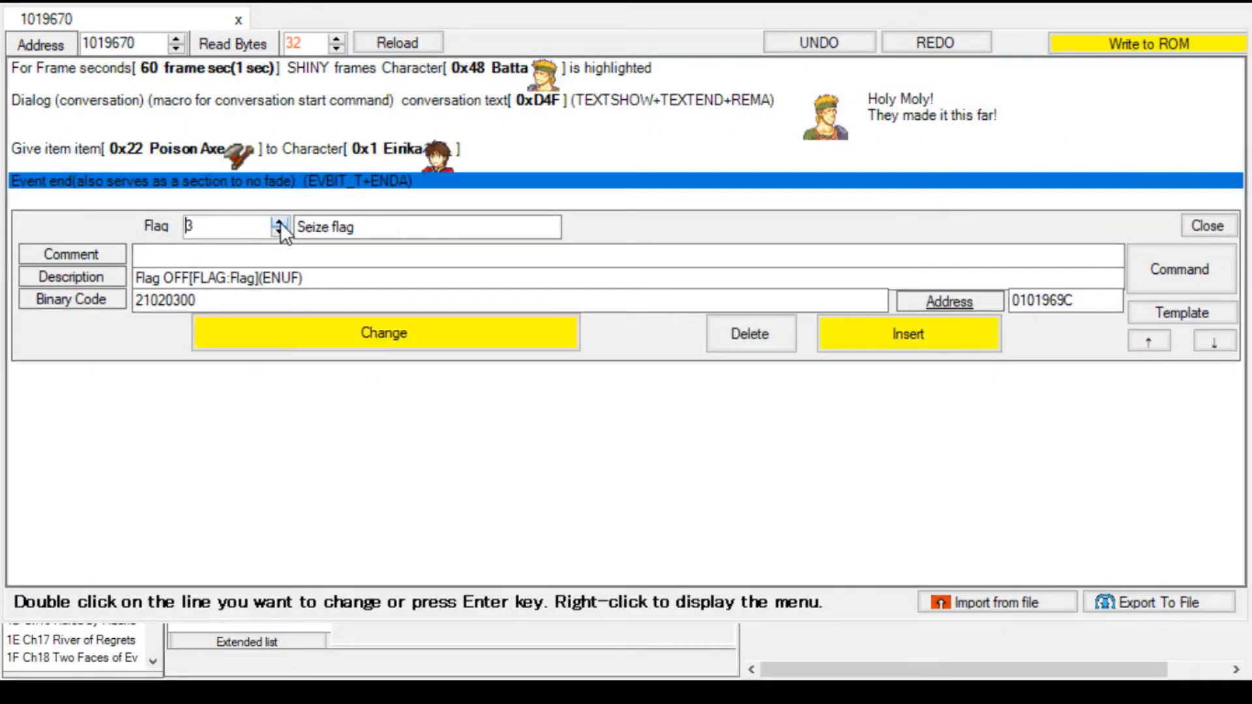
pyautogui.moveTo(280, 222); pyautogui.dragTo(279, 231)
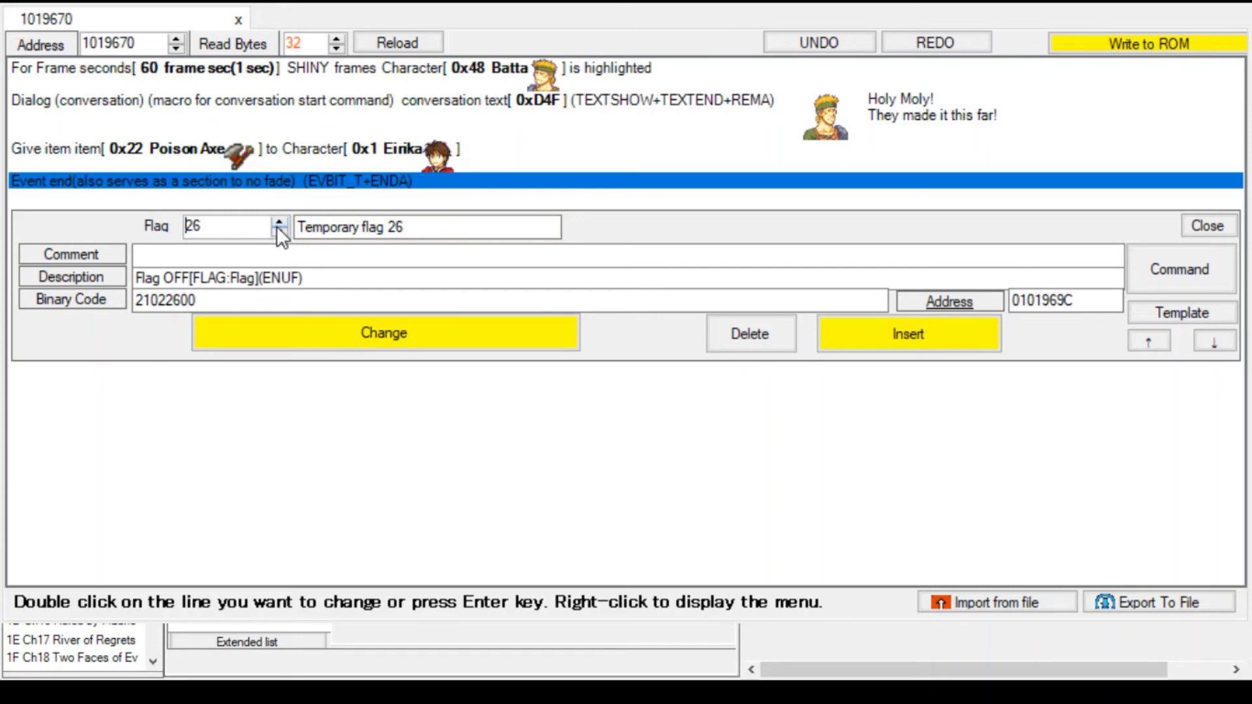
pyautogui.click(279, 225)
pyautogui.click(899, 335)
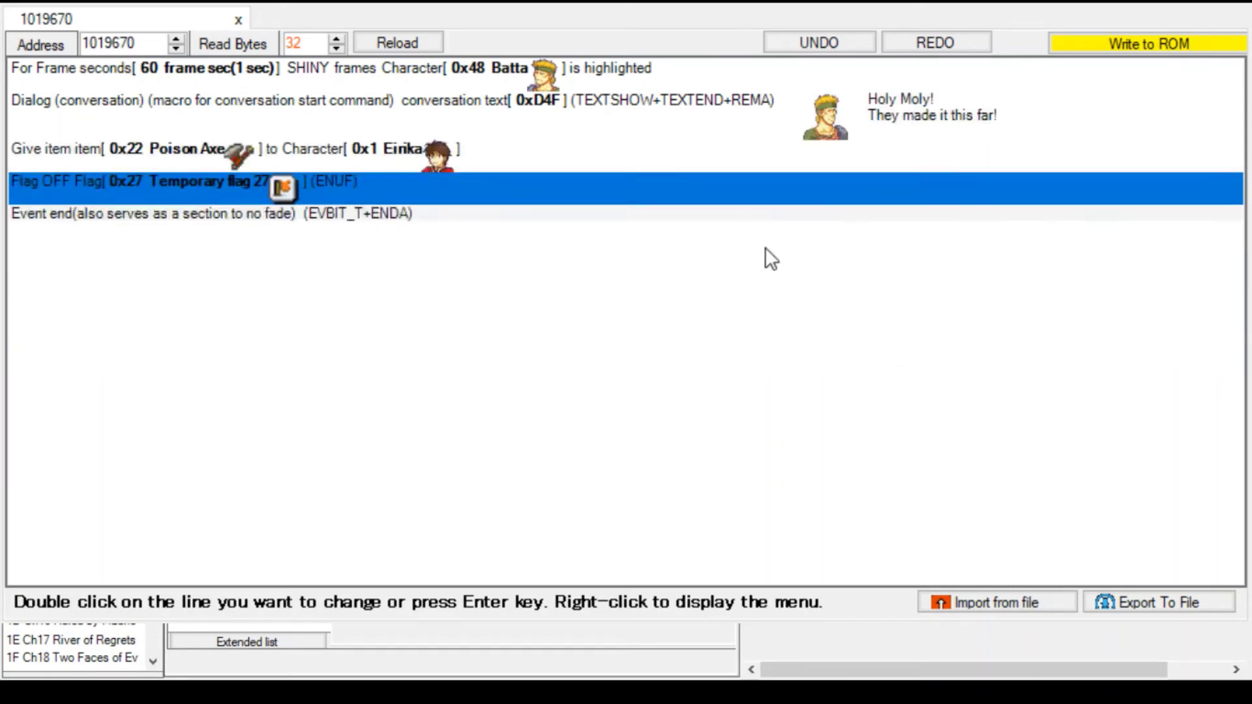
# Write the range event's script to ROM, return to the range condition and write it to ROM too.
pyautogui.click(1144, 45)
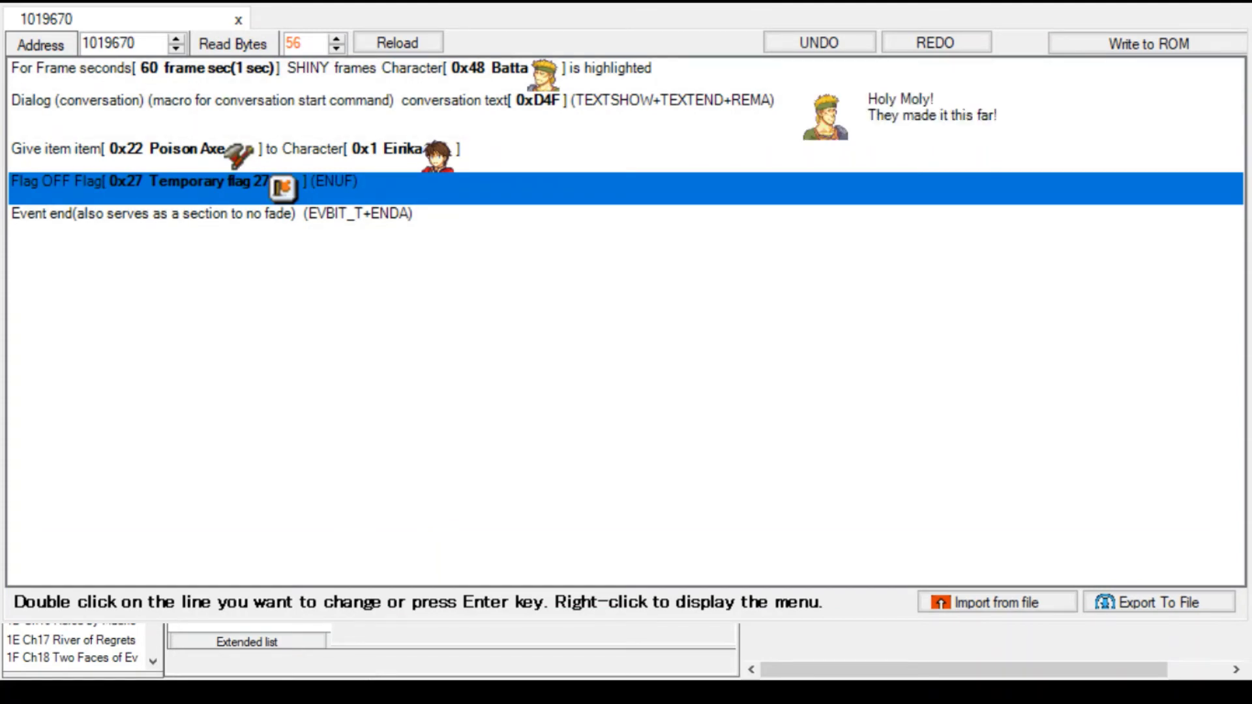
pyautogui.press('Escape')
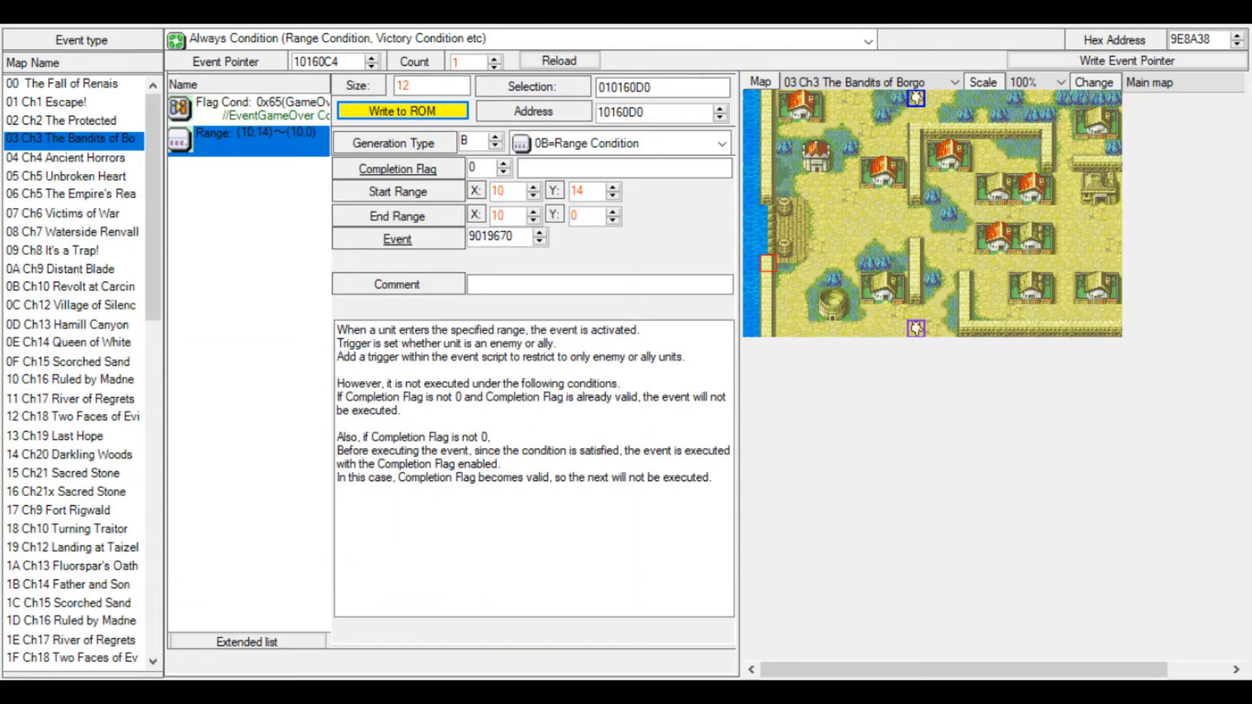
pyautogui.click(406, 110)
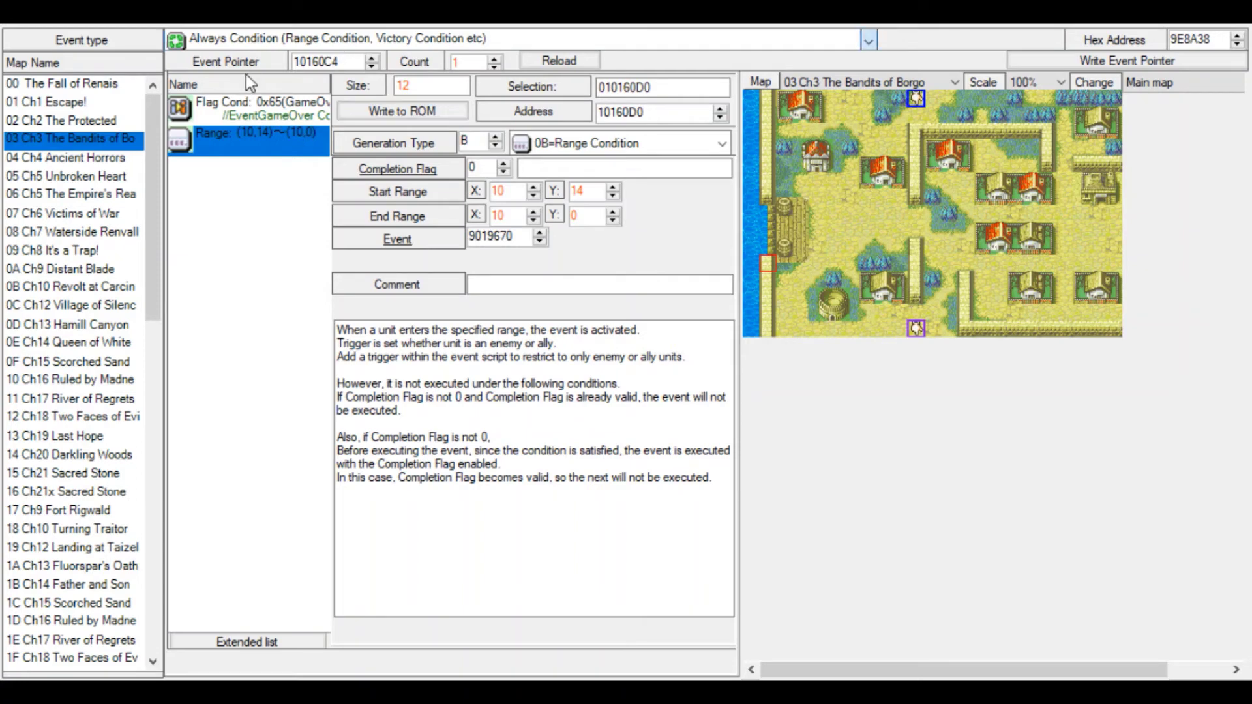
# Add one entry to the Turn Conditions list, set its Turn End to 255 and write it to ROM.
pyautogui.press('Home')
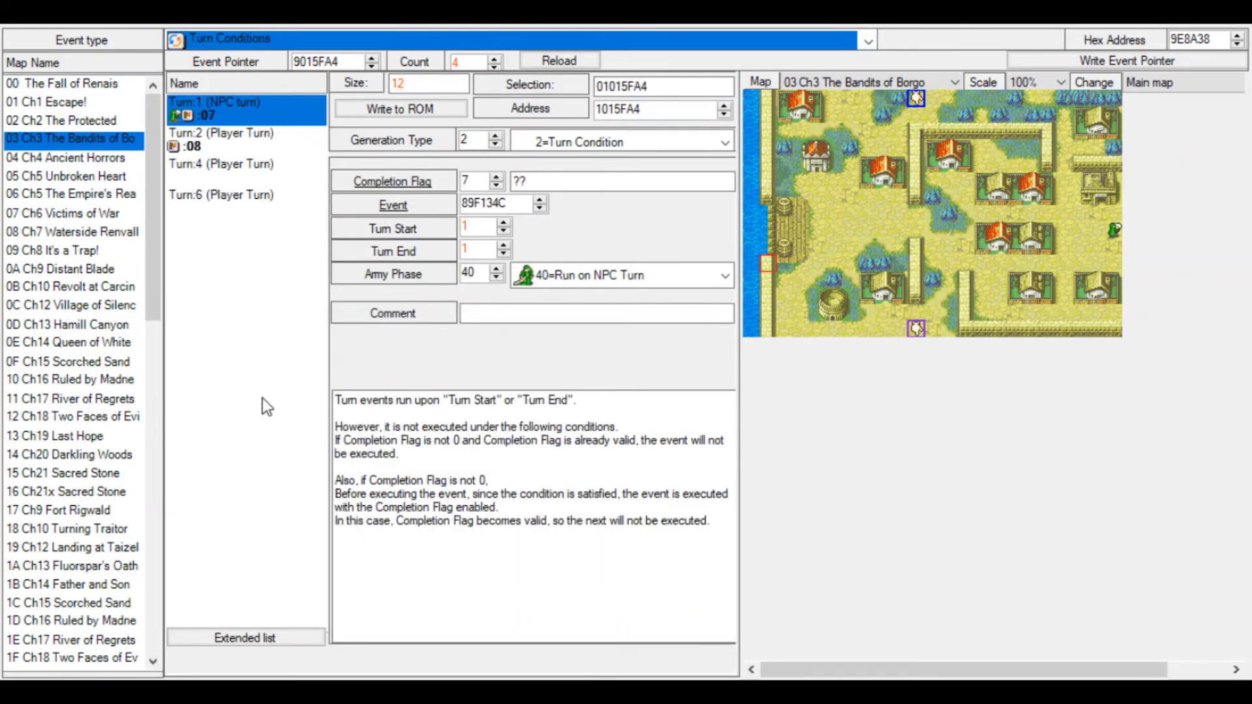
pyautogui.click(284, 640)
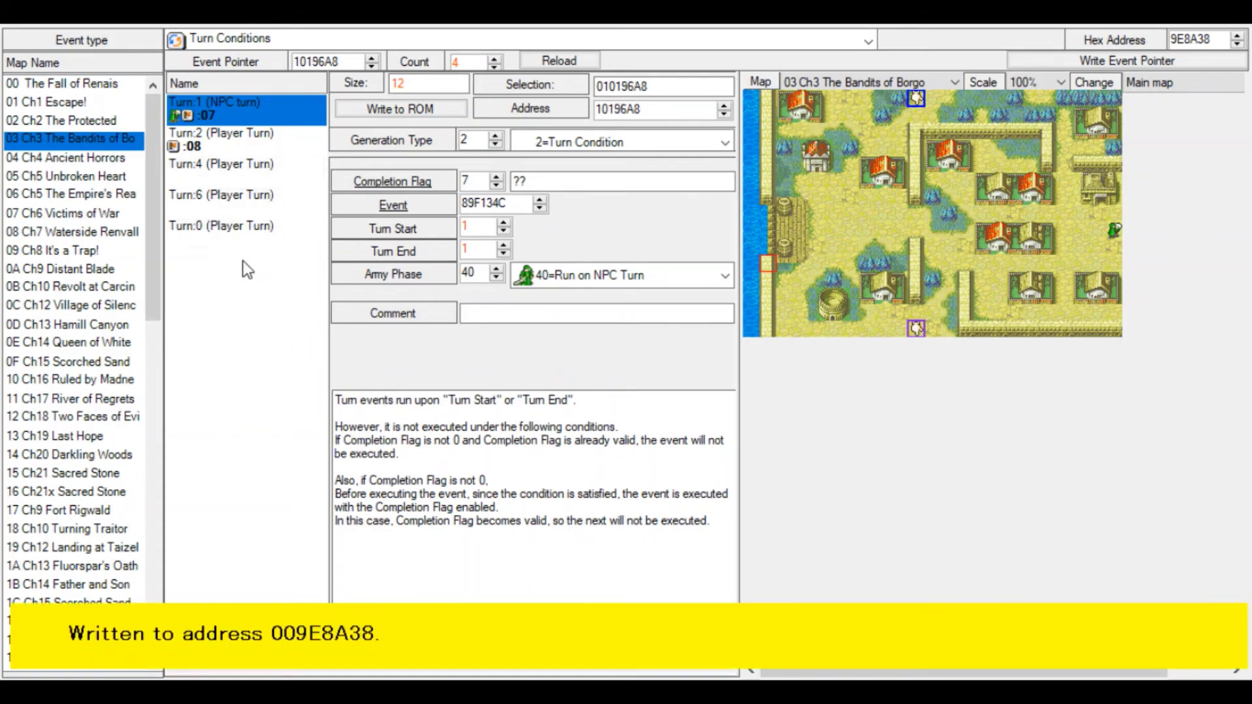
pyautogui.click(252, 241)
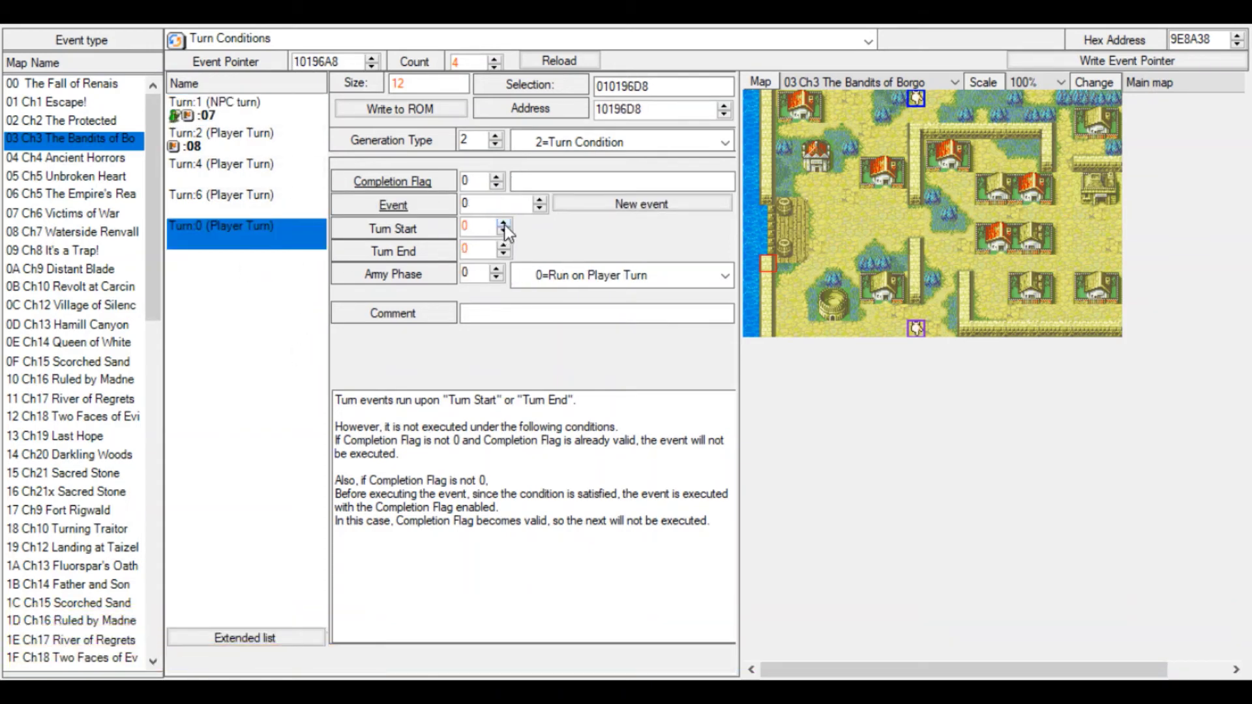
pyautogui.doubleClick(466, 251)
pyautogui.write('255')
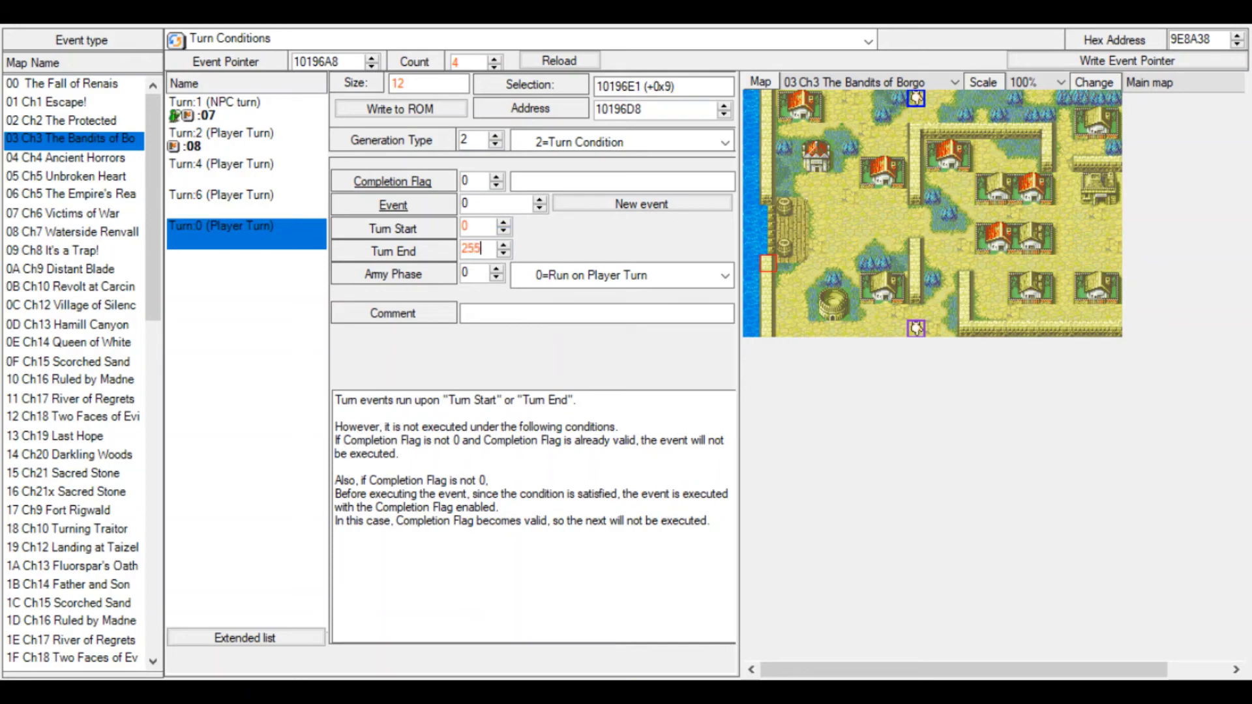
pyautogui.click(427, 111)
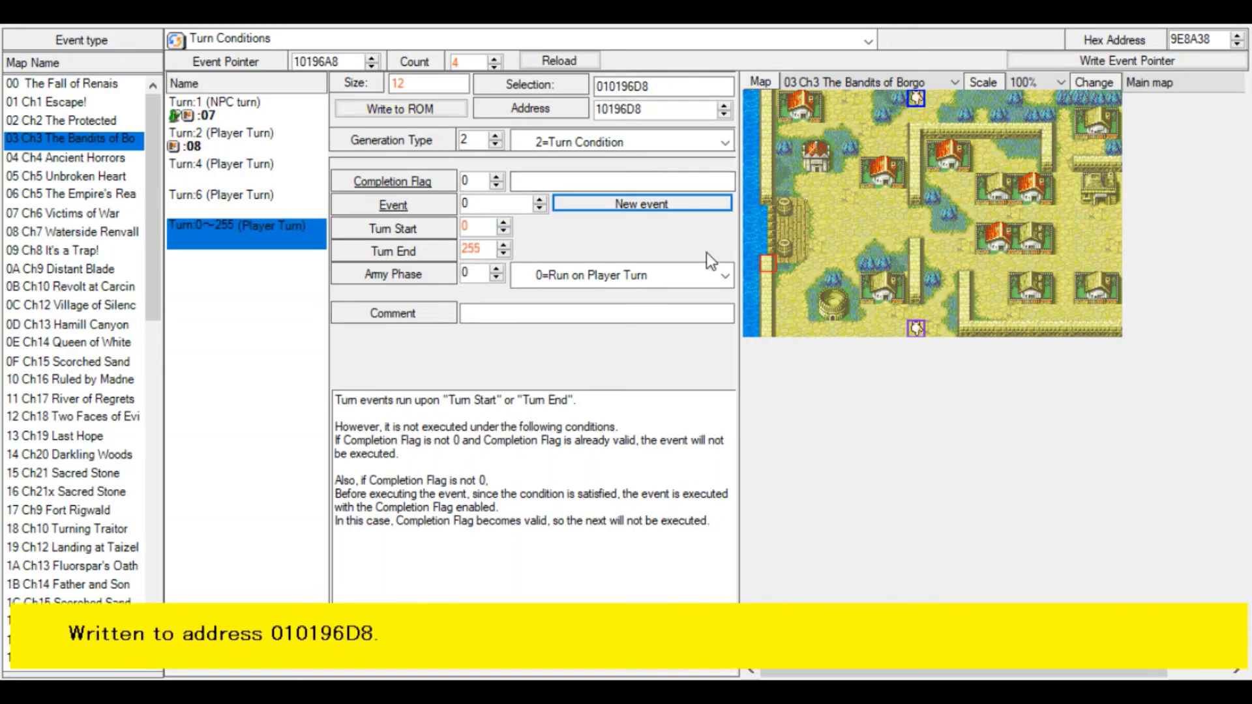
# Create a new event for the 0–255 turn condition, set its Completion Flag to 27 and write it to ROM.
pyautogui.press('Return')
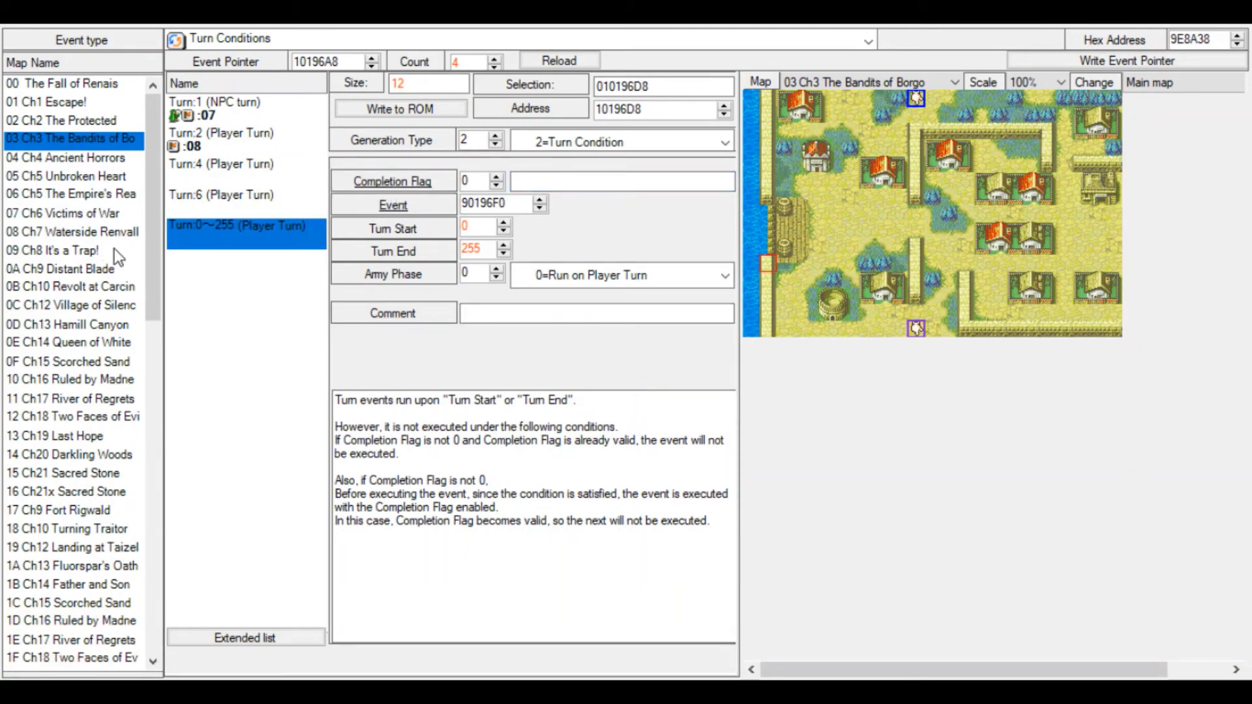
pyautogui.write('27')
pyautogui.click(444, 114)
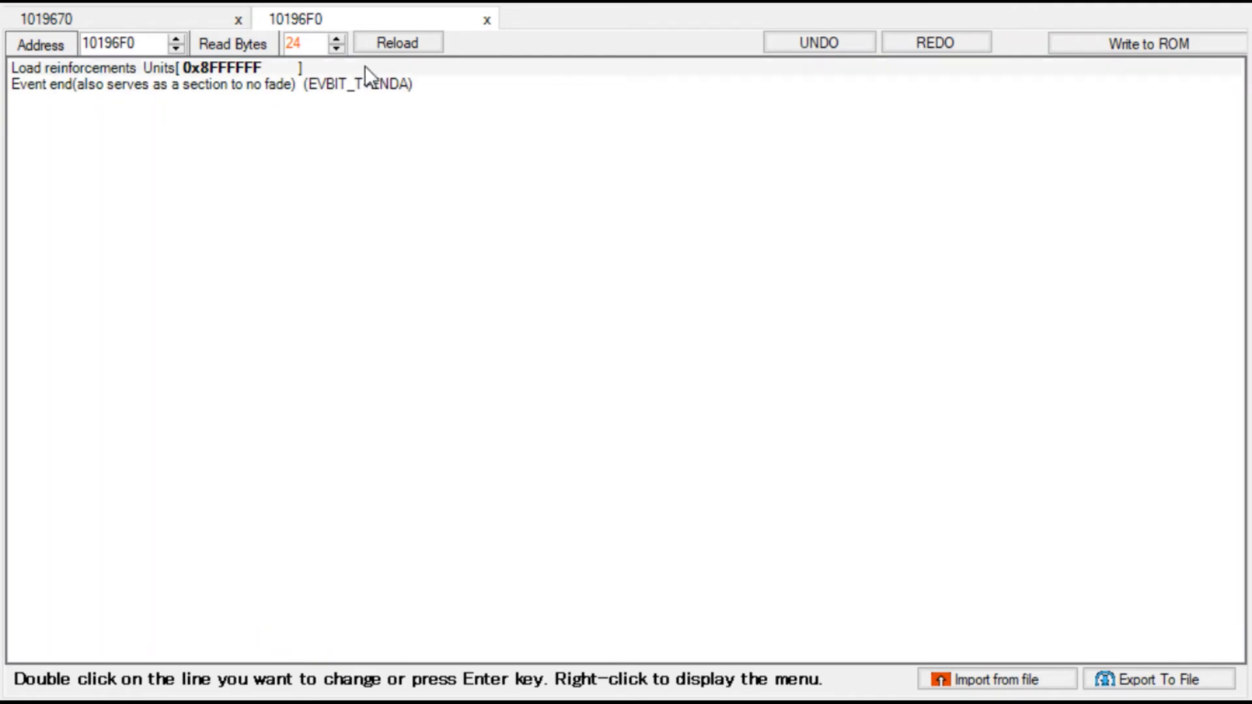
# Set the Load reinforcements line's units to 9019708 in the turn condition's event script and write the script to ROM.
pyautogui.doubleClick(365, 67)
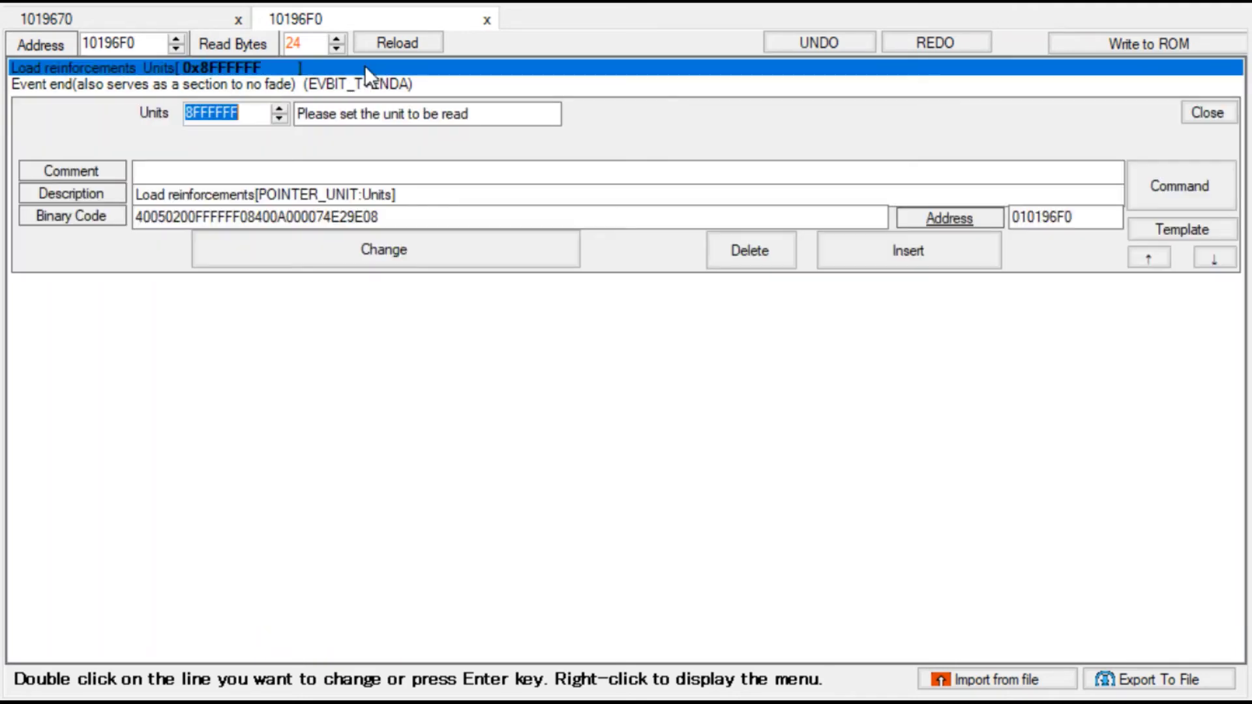
pyautogui.click(330, 110)
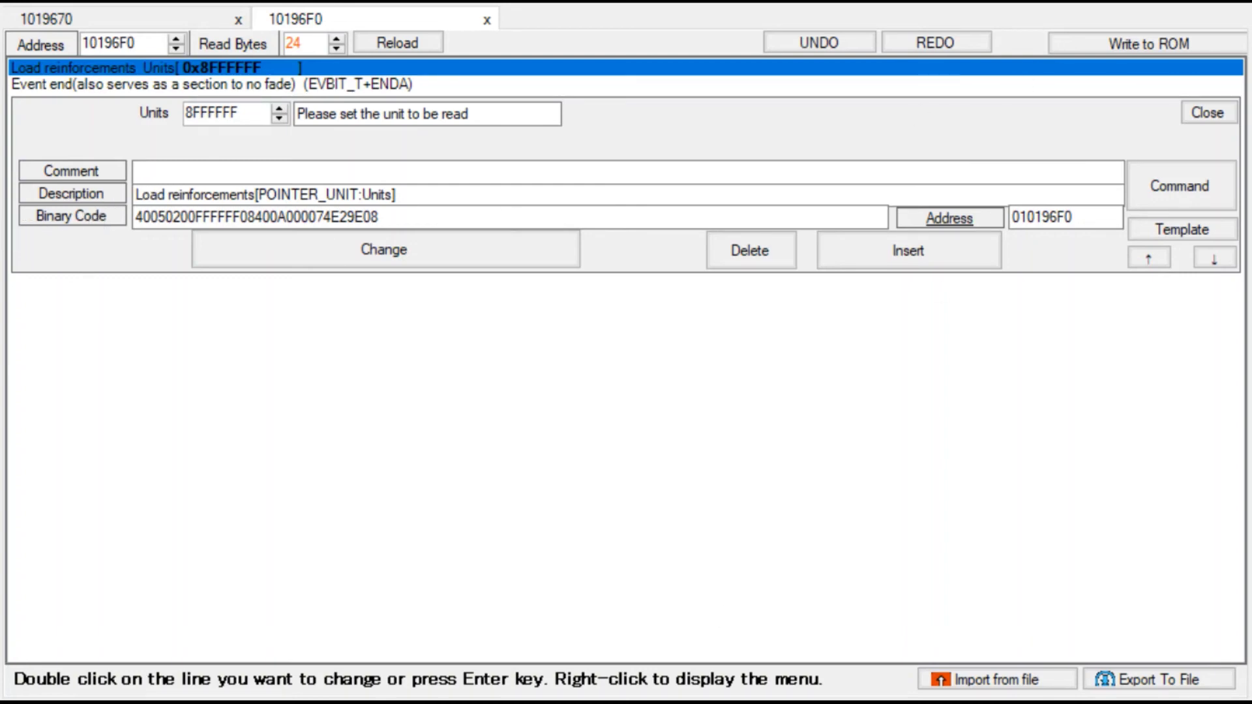
pyautogui.click(246, 111)
pyautogui.doubleClick(246, 111)
pyautogui.write('1019708')
pyautogui.click(487, 274)
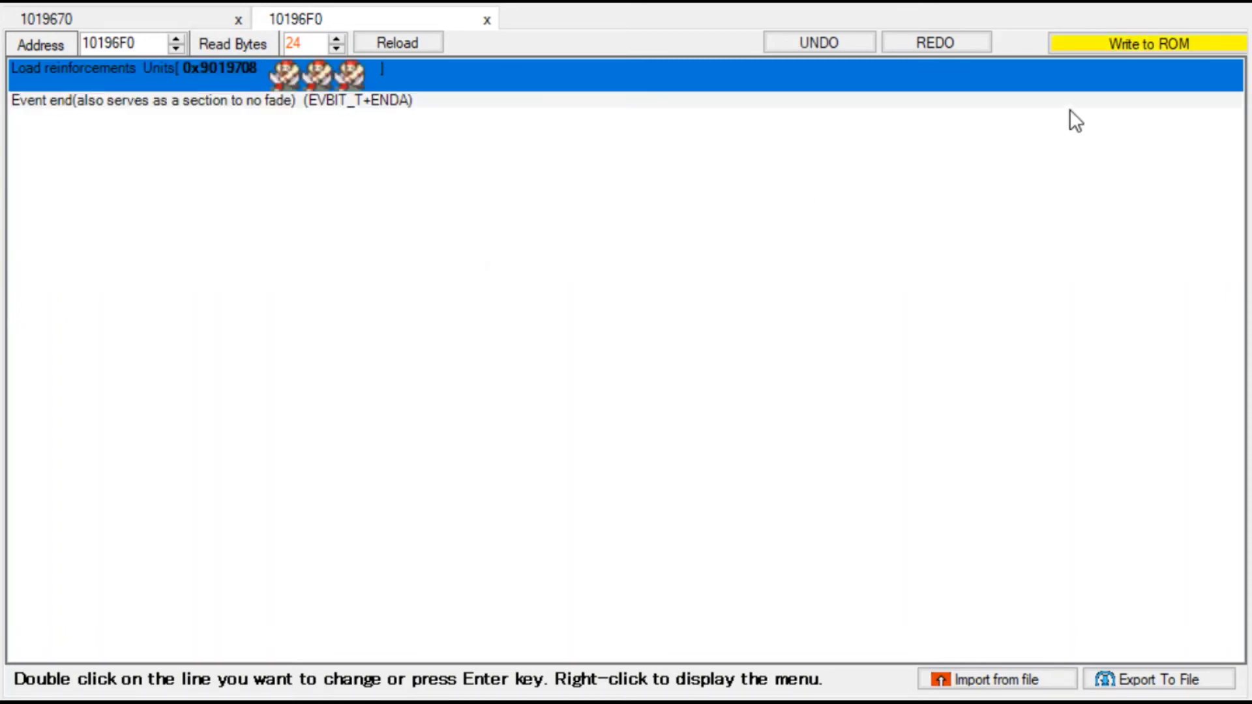
pyautogui.click(1134, 43)
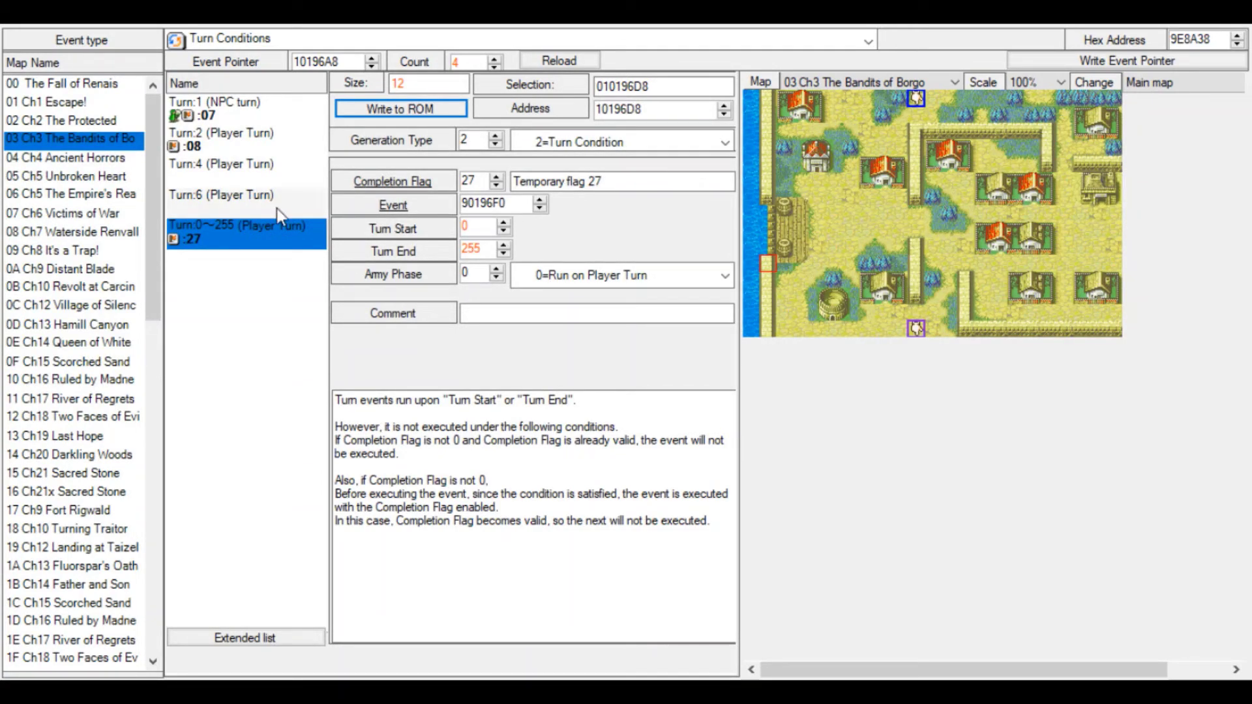
# Switch the event type to Chapter start event and open its script in the event editor.
pyautogui.click(277, 40)
pyautogui.click(239, 434)
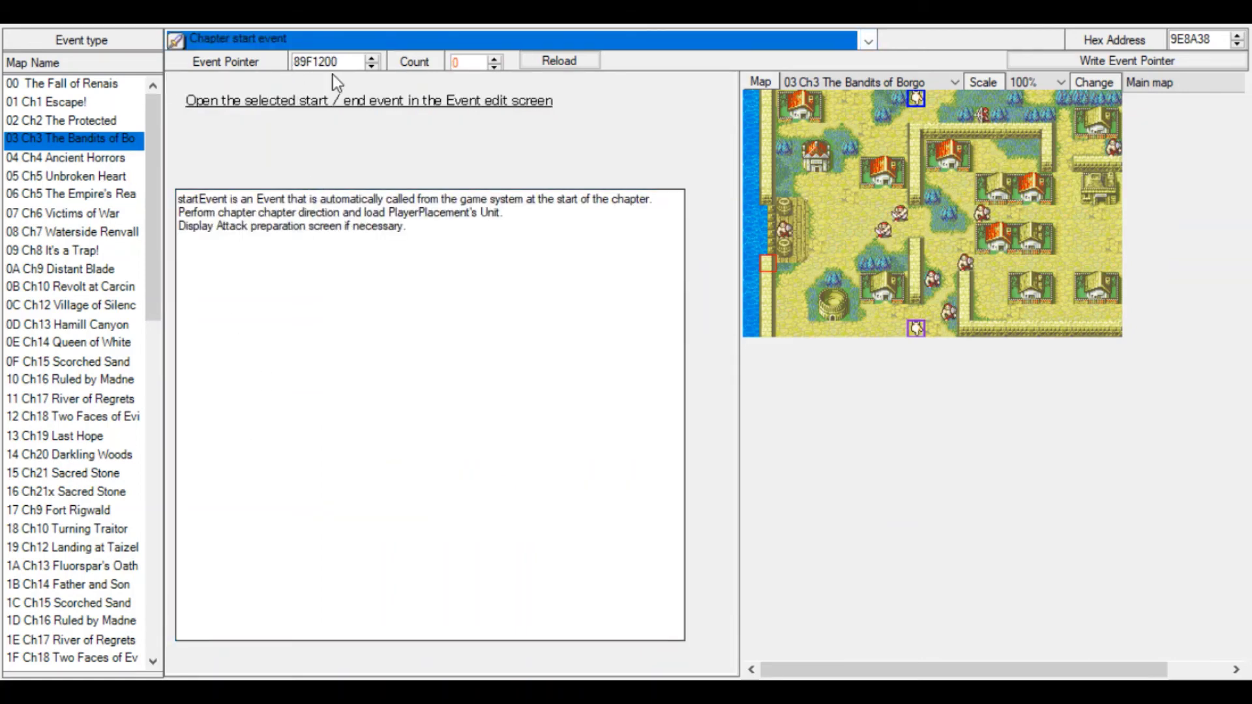
pyautogui.click(308, 101)
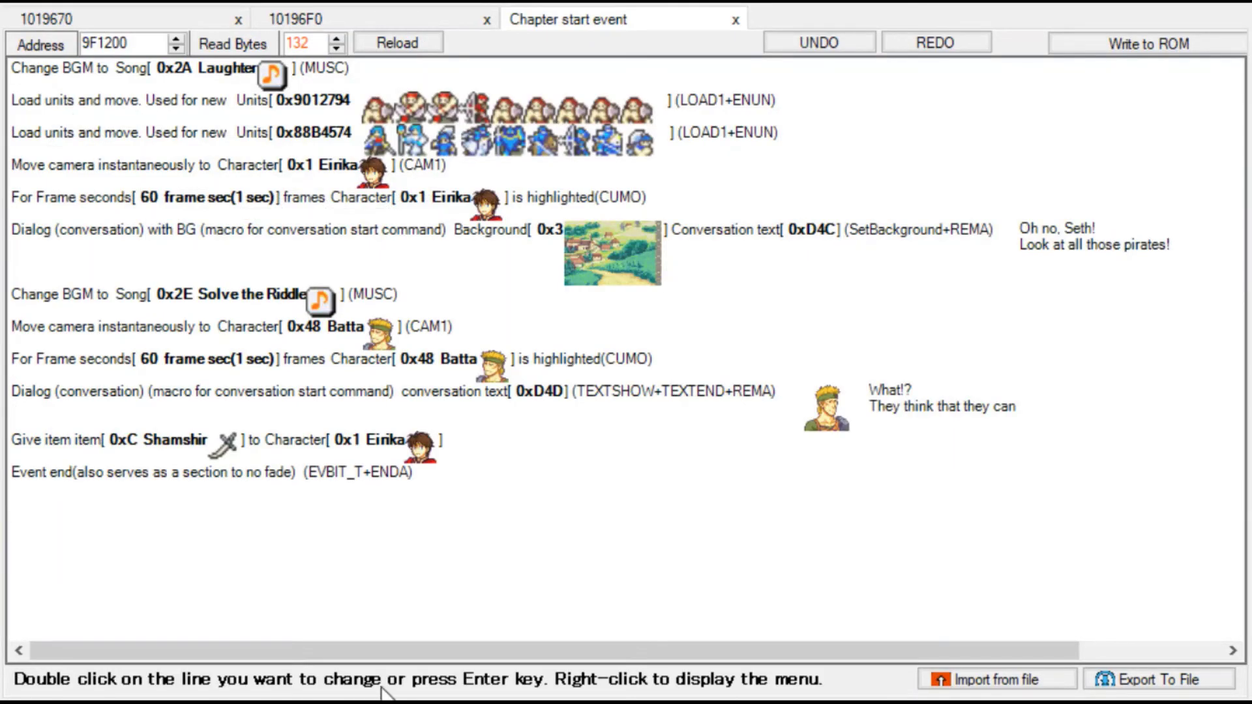
# Insert a Flag ON (ENUT) command for flag 27 and move it above the Laughter BGM line.
pyautogui.doubleClick(191, 65)
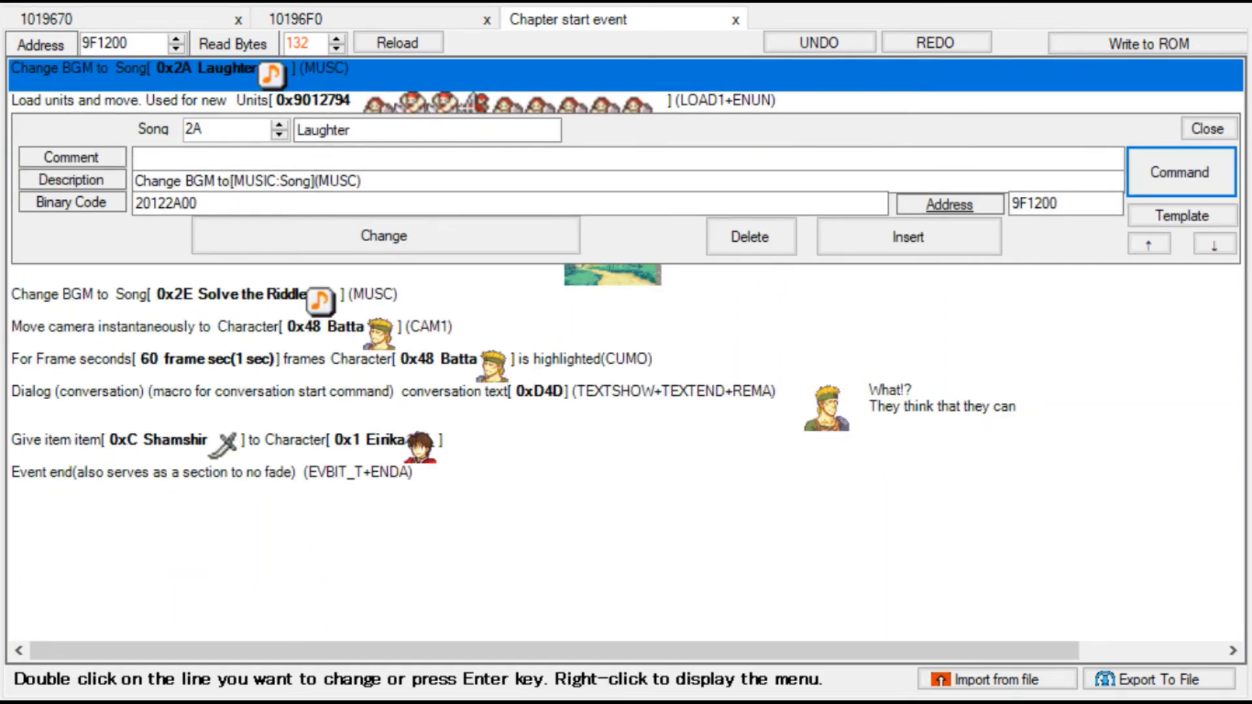
pyautogui.press('Return')
pyautogui.write('flag')
pyautogui.doubleClick(339, 130)
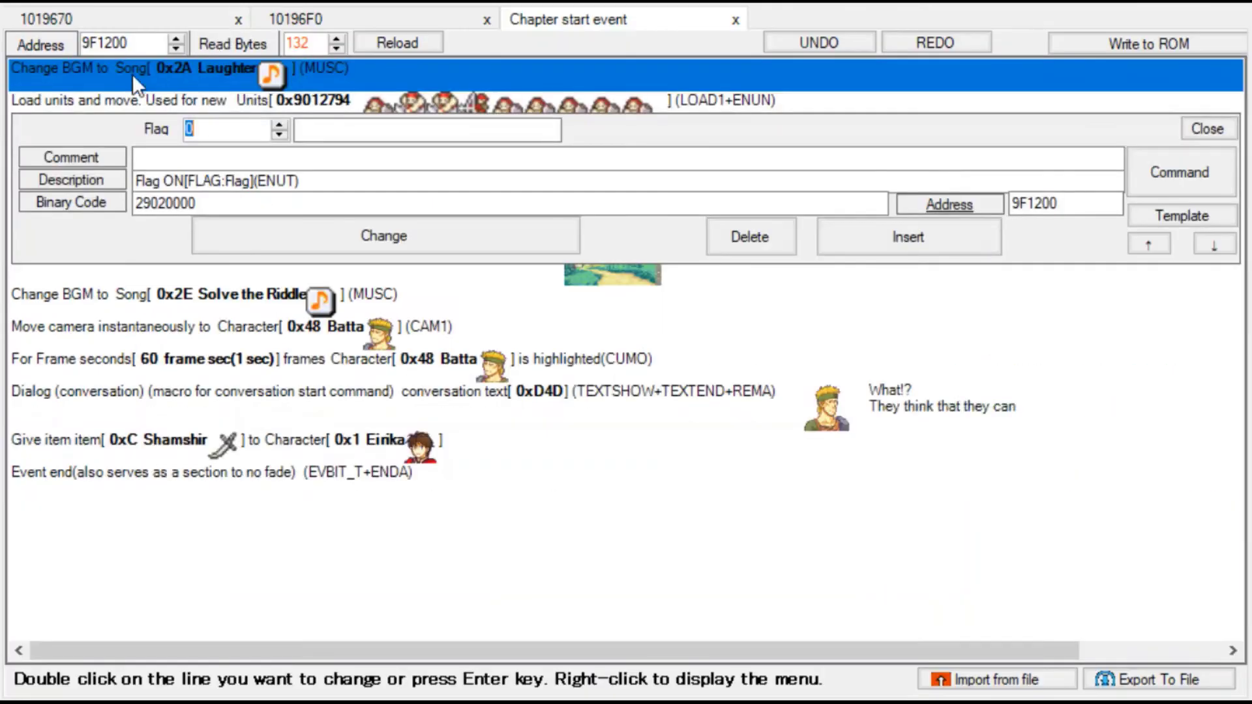
pyautogui.write('27')
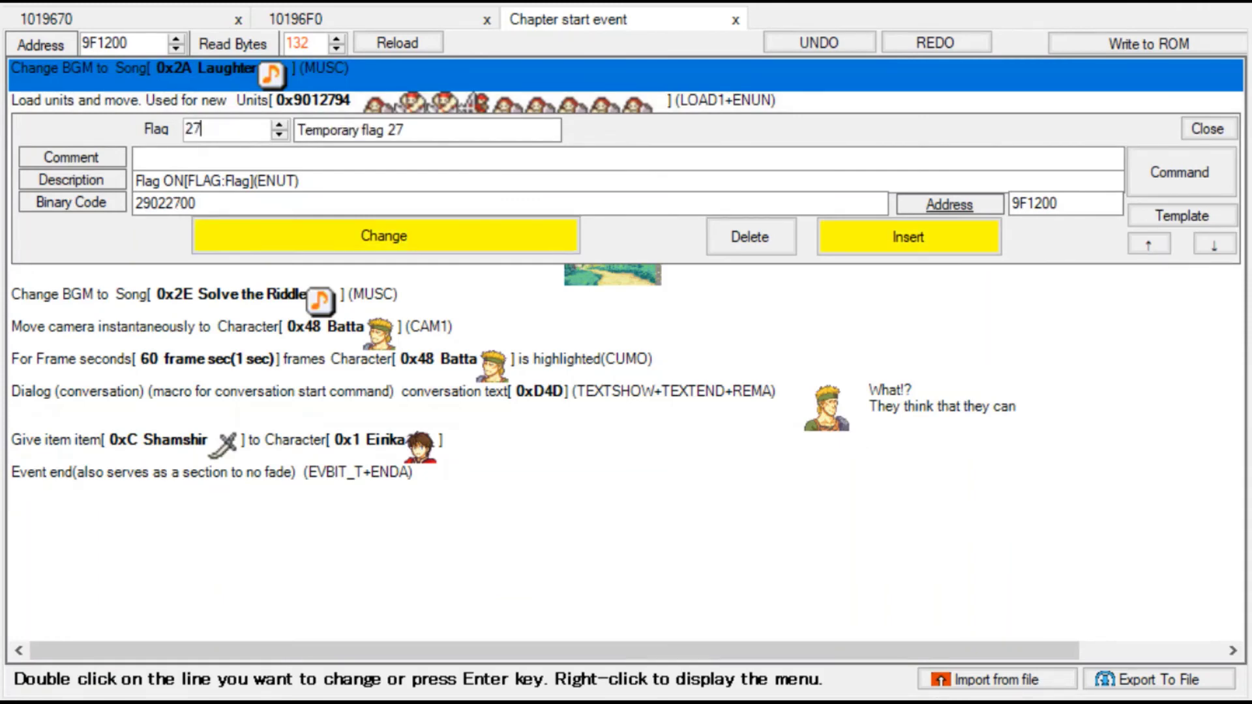
pyautogui.click(965, 247)
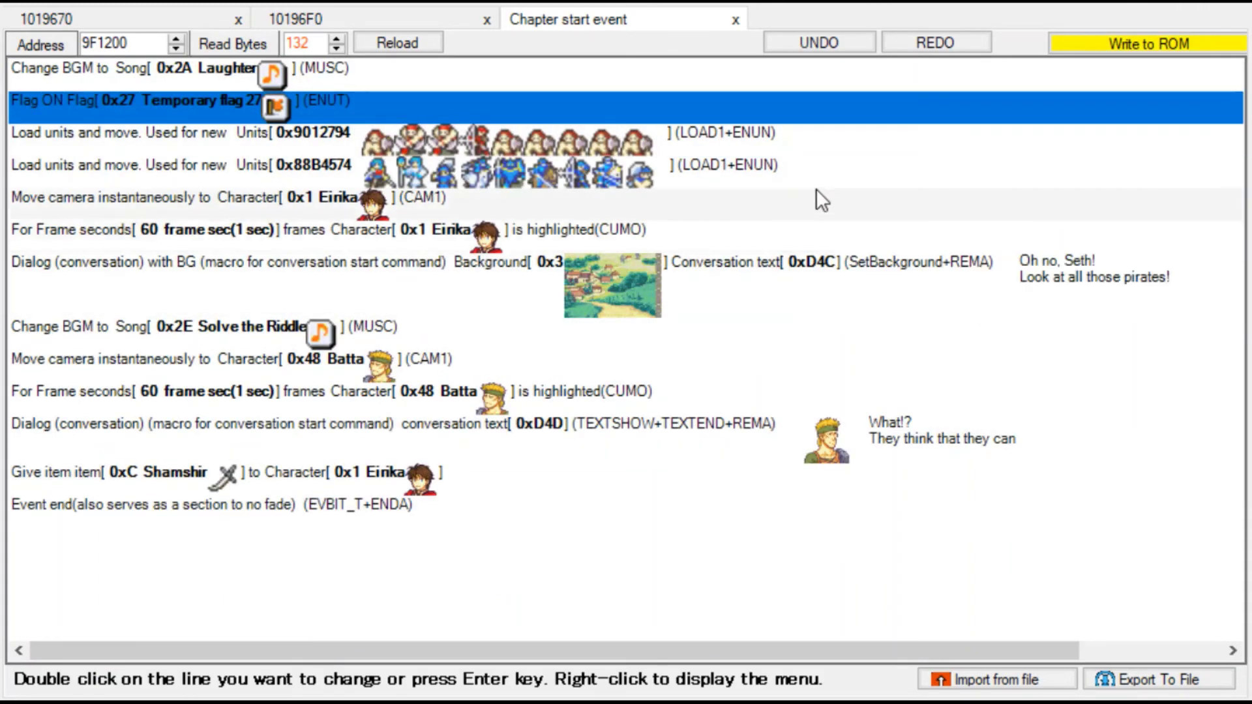
pyautogui.doubleClick(786, 119)
pyautogui.click(1147, 276)
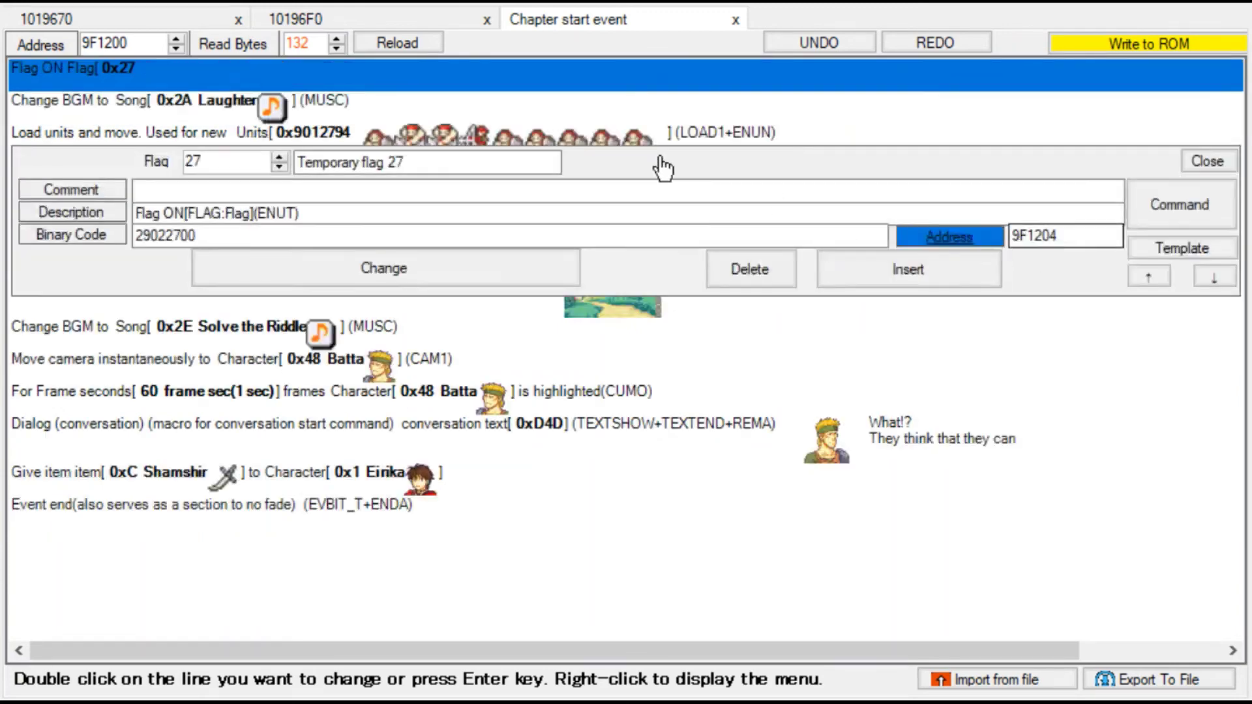
# Write the Chapter start event script with its Flag ON command for flag 27 to ROM.
pyautogui.click(711, 108)
pyautogui.click(1157, 41)
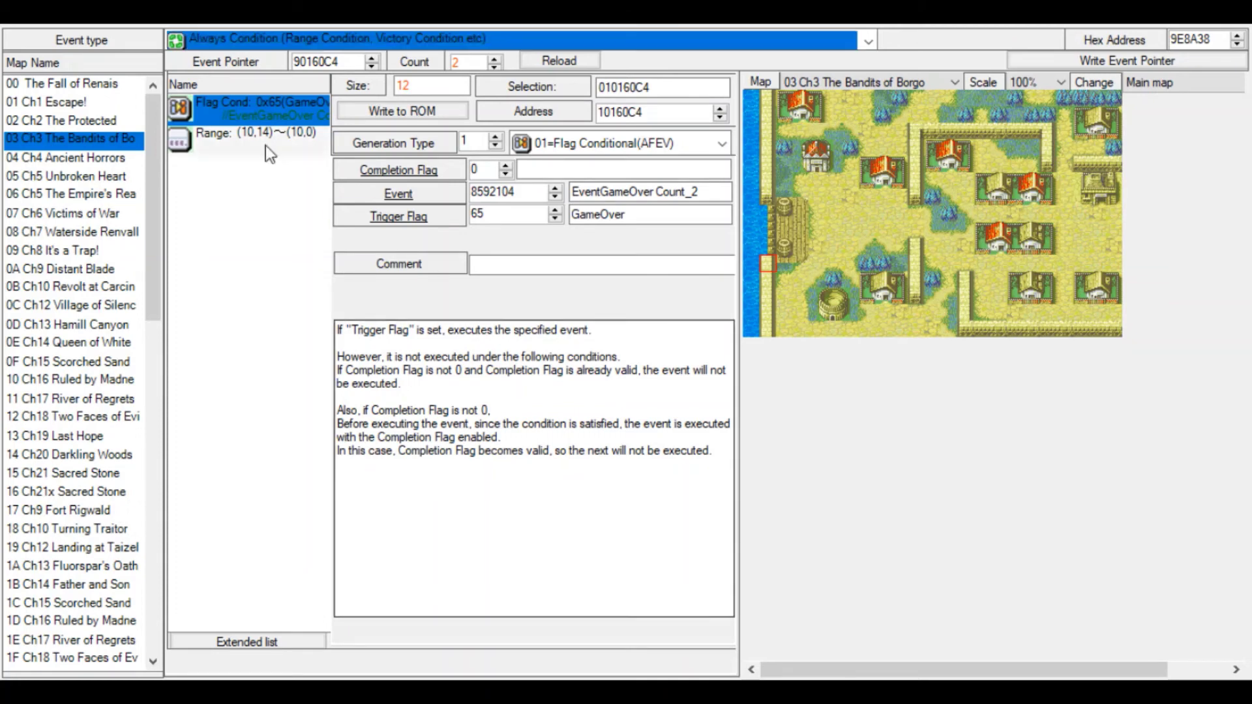
# Review the (10,14)~(10,0) range condition and the 0–255 player turn condition of Ch3.
pyautogui.click(208, 133)
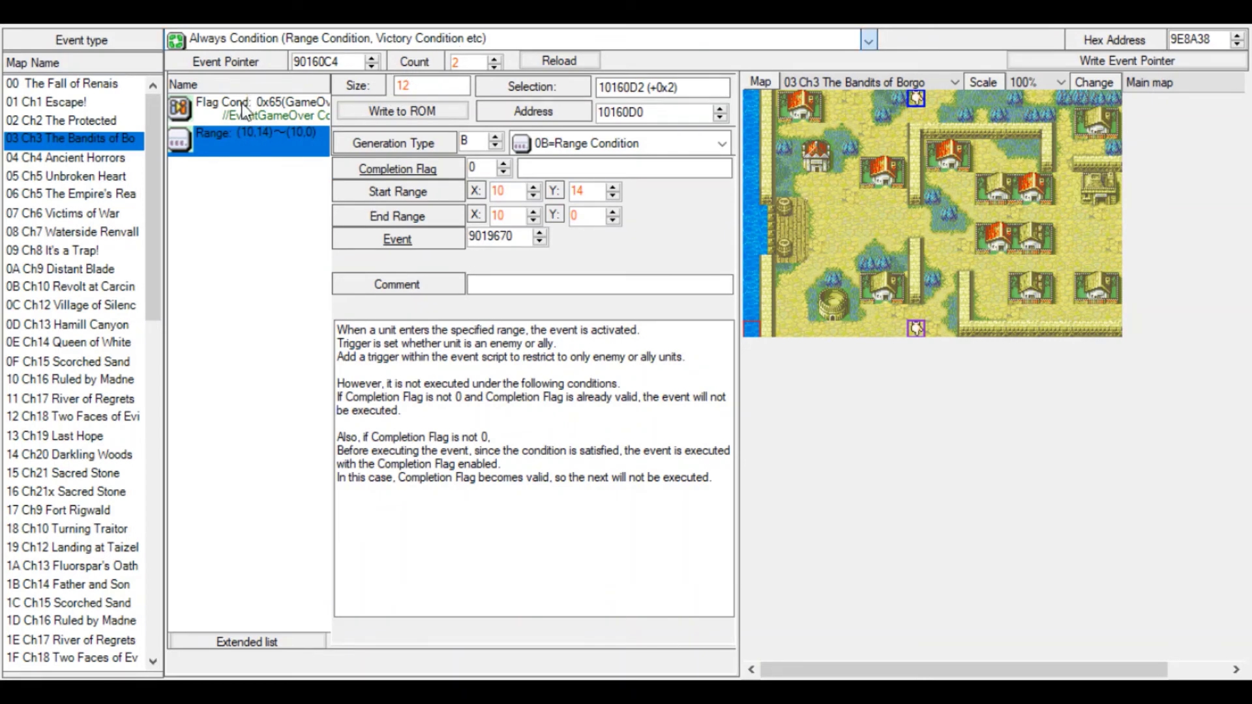
pyautogui.click(233, 69)
pyautogui.click(241, 208)
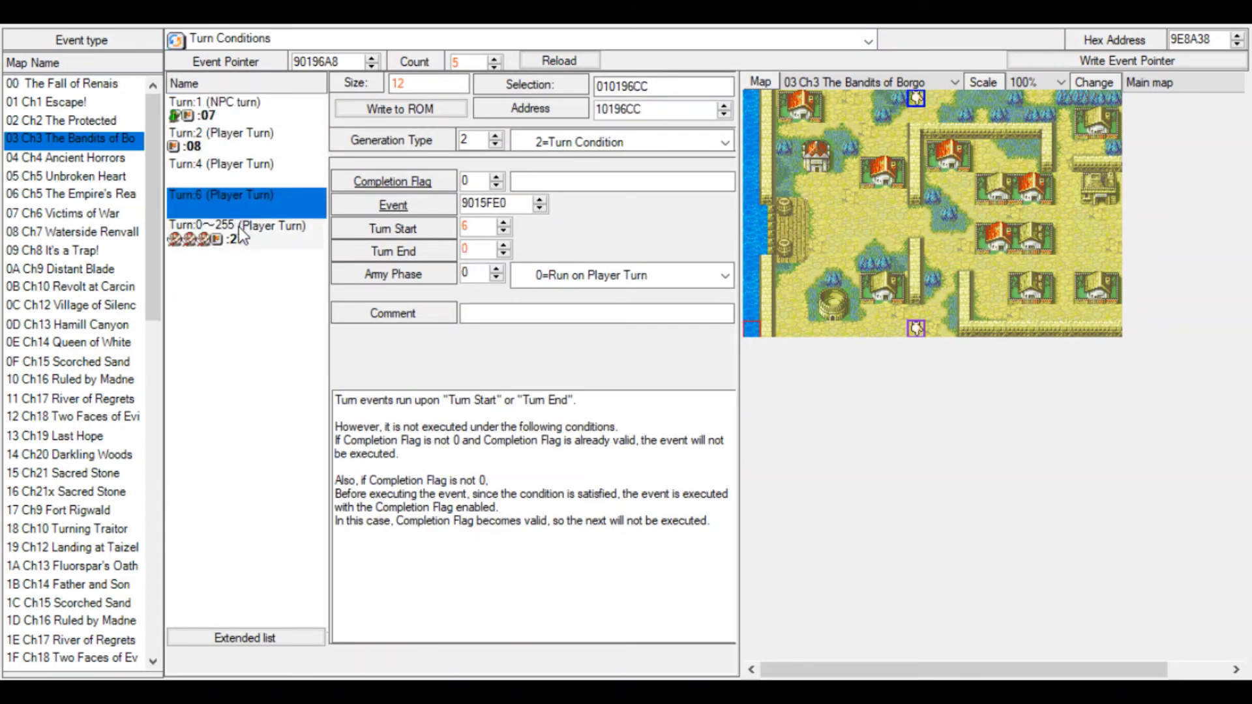
pyautogui.click(243, 233)
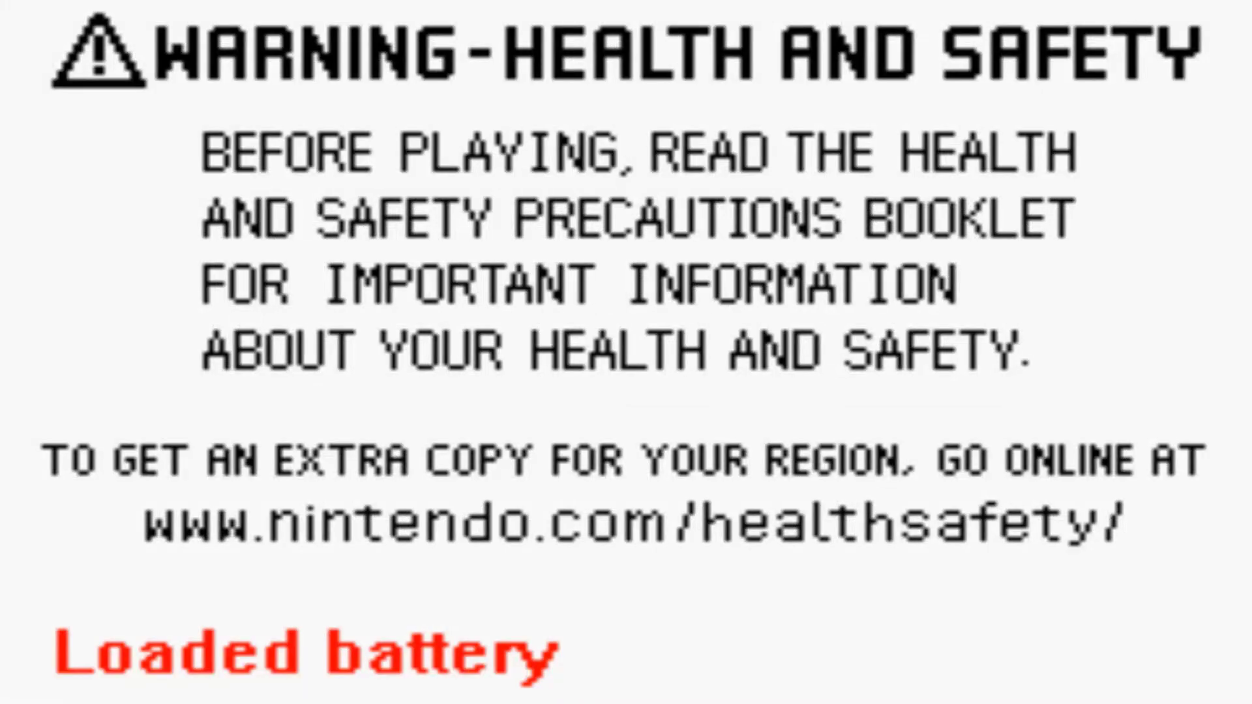
# Run the modified ROM in the emulator and load the saved chapter from the title screen.
pyautogui.press('Return')
pyautogui.press('Return')
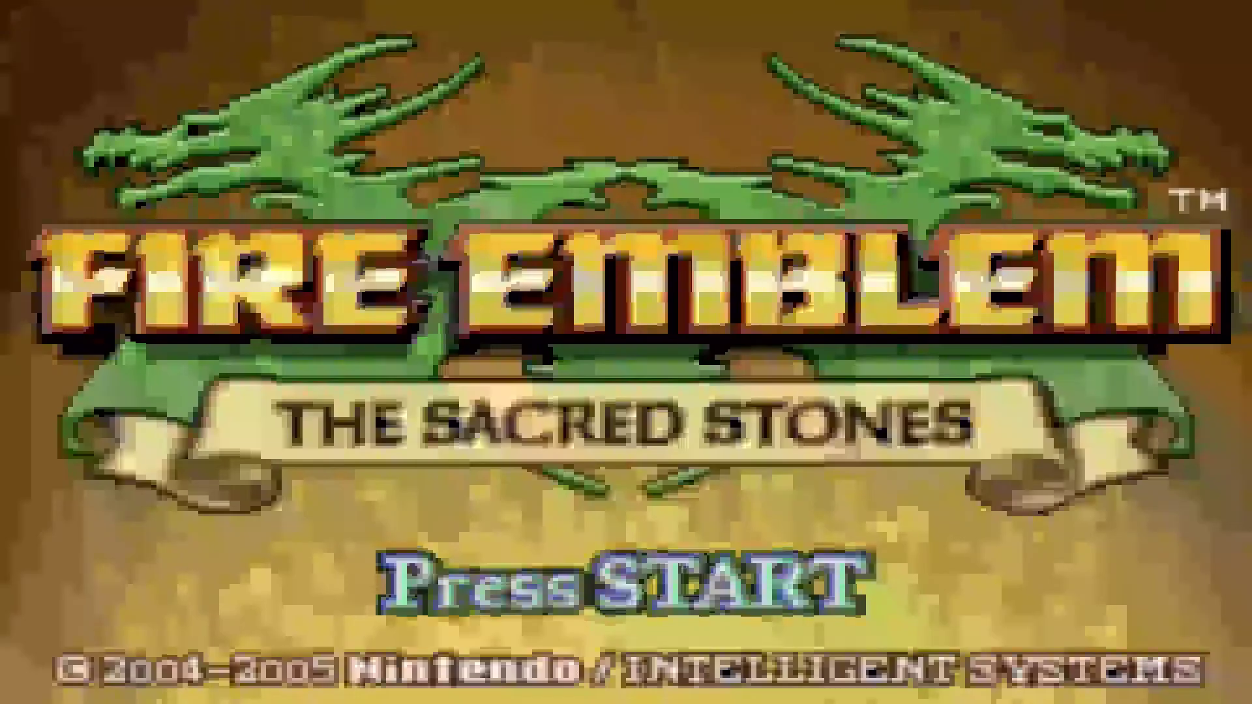
pyautogui.press('Return')
pyautogui.press('Down')
pyautogui.press('z')
pyautogui.press('z')
pyautogui.press('z')
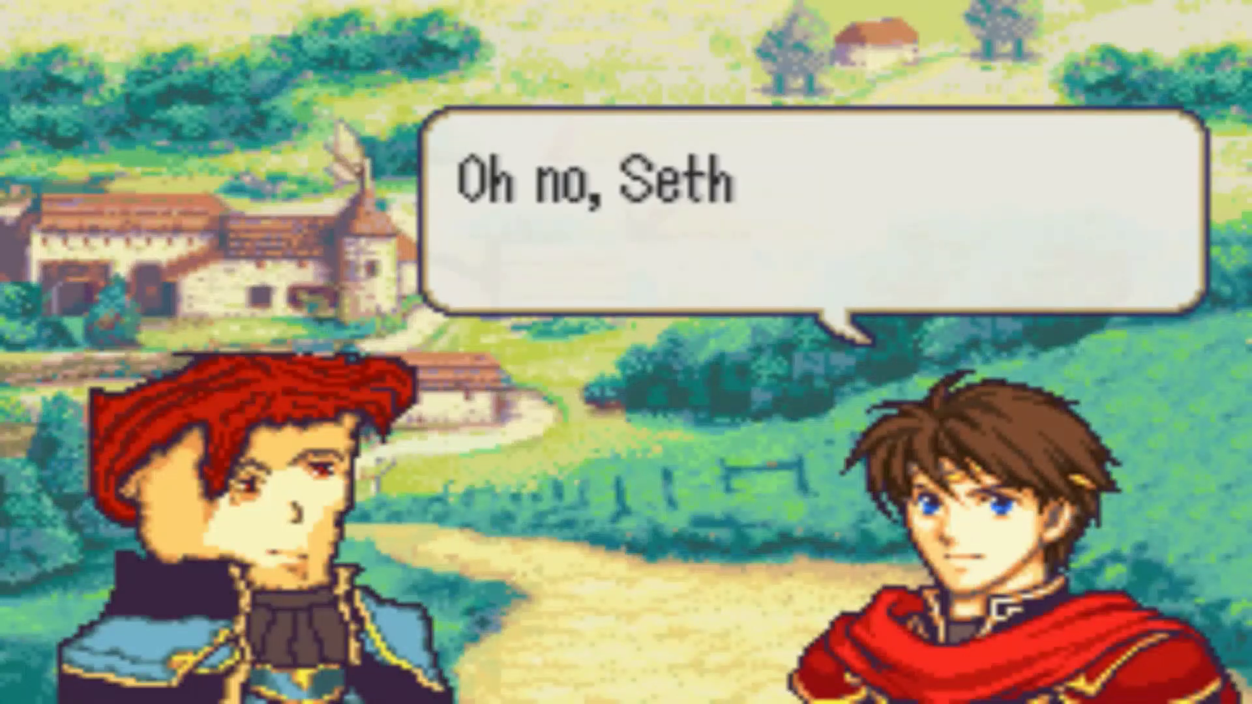
# Advance through the chapter's opening conversation with Seth about the pirates.
pyautogui.press('x')
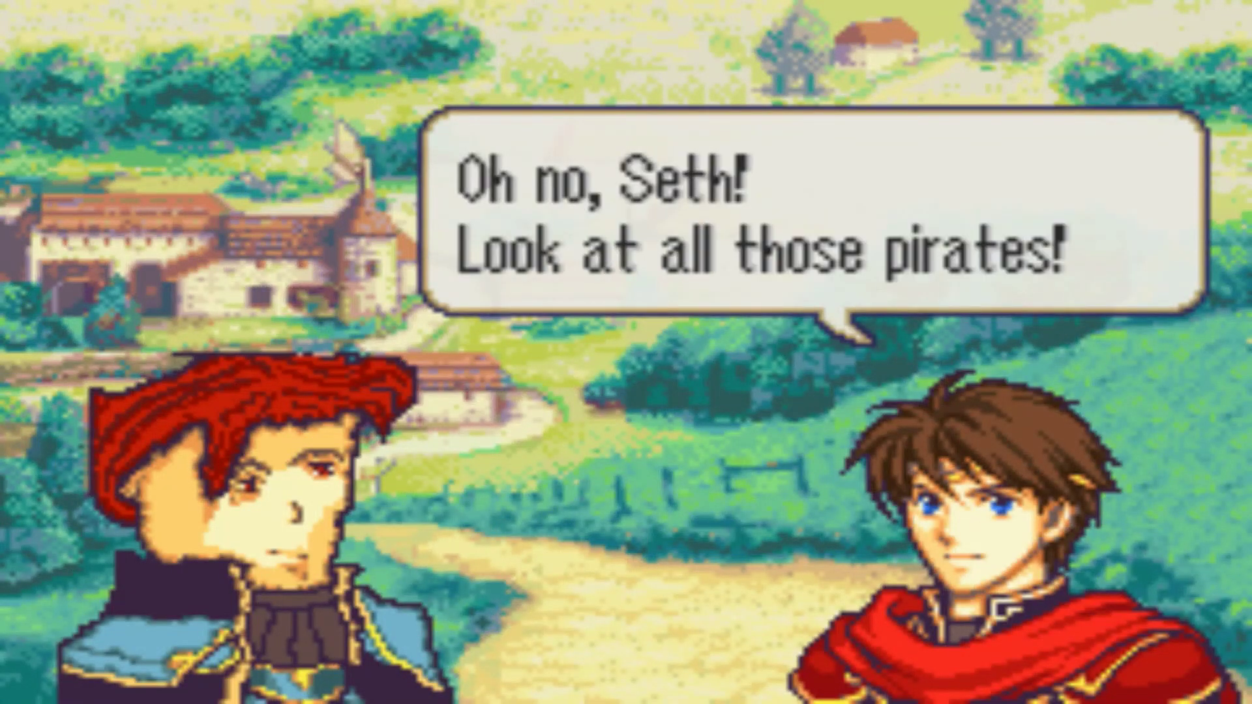
pyautogui.press('x')
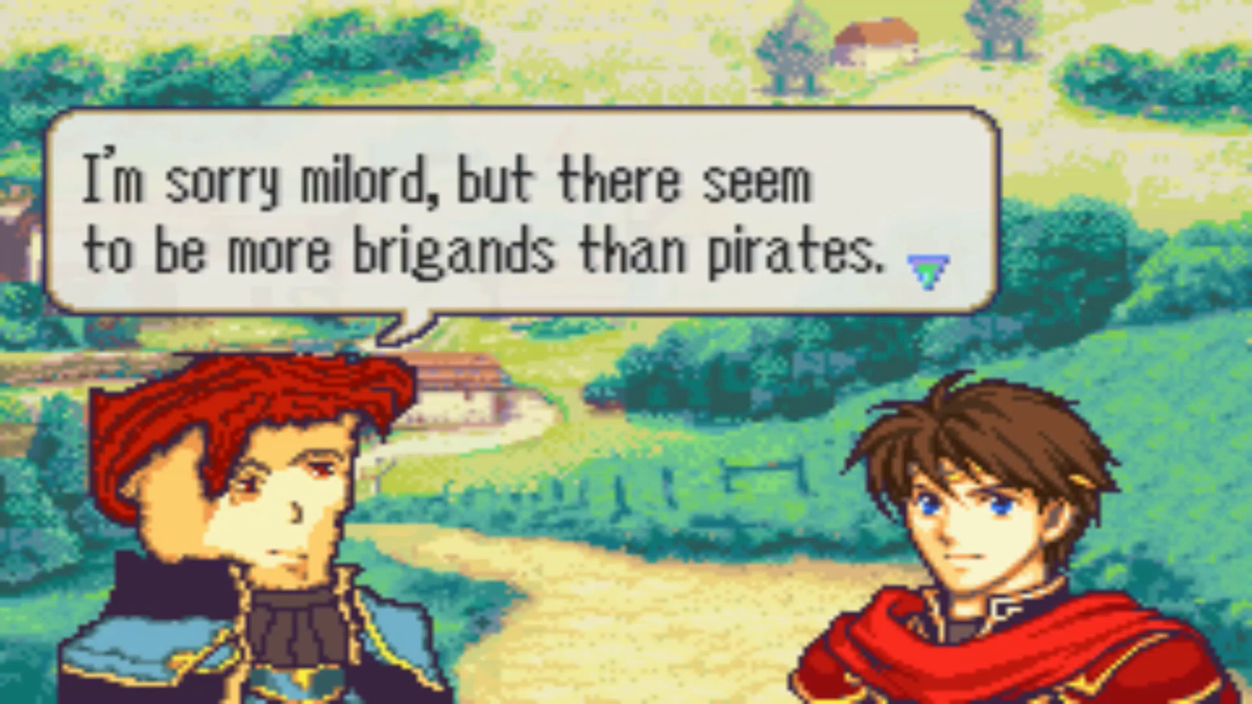
pyautogui.press('x')
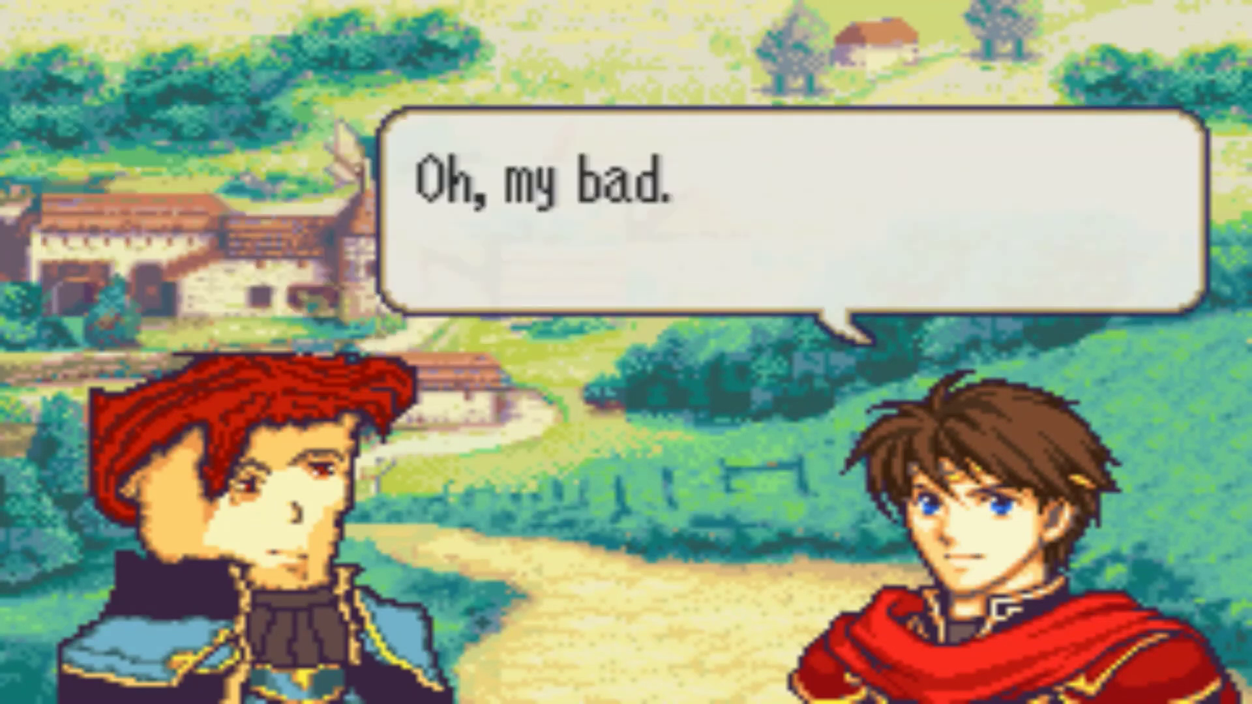
pyautogui.press('x')
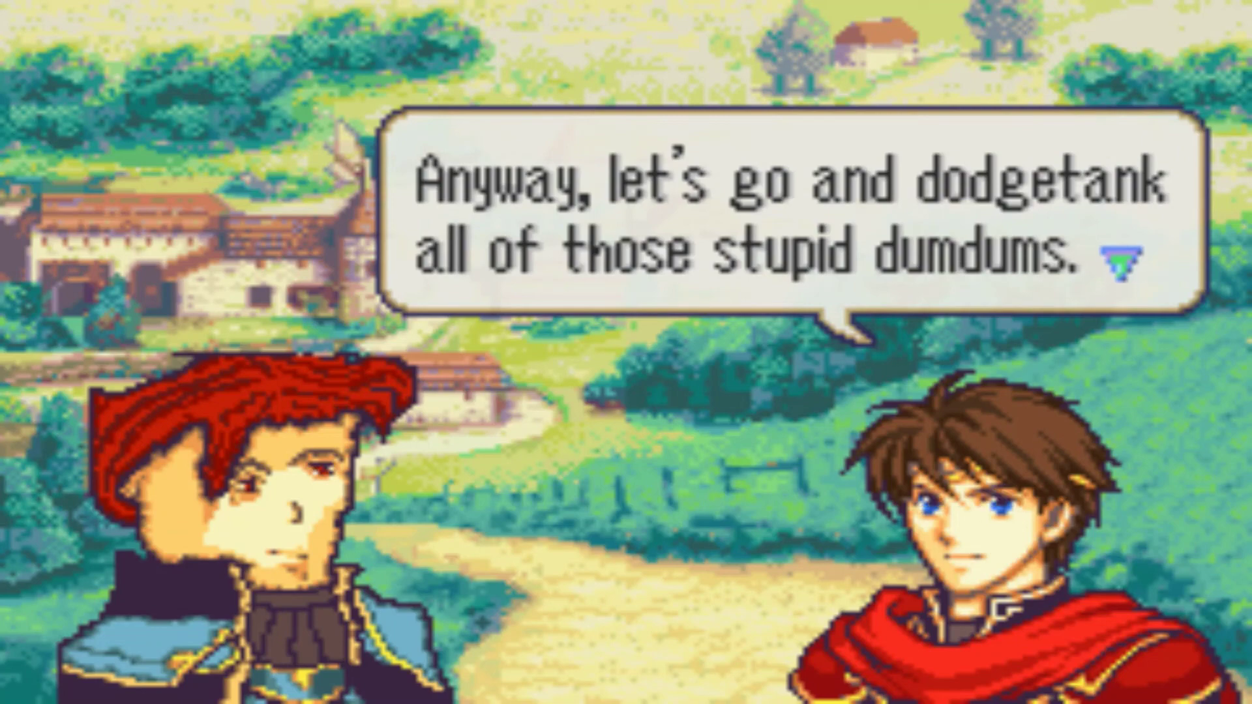
pyautogui.press('x')
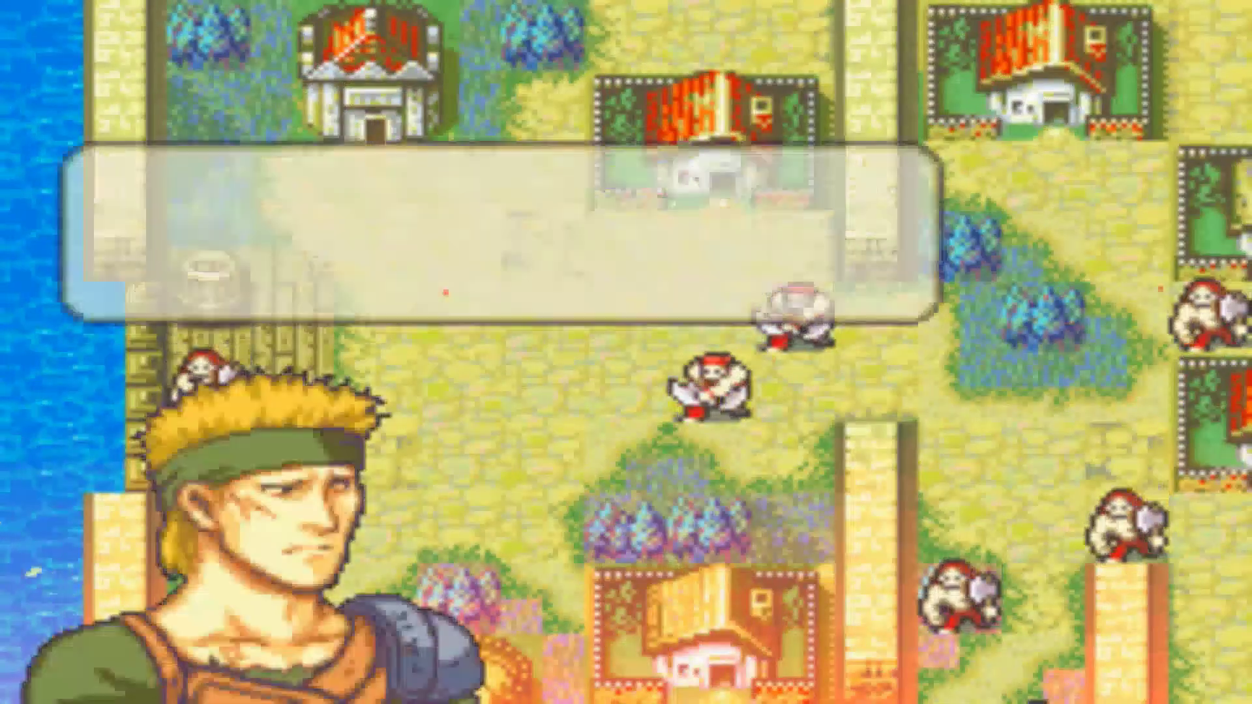
# Advance through Batta's dialogue and the Shamshir gift to reach the first player turn.
pyautogui.press('x')
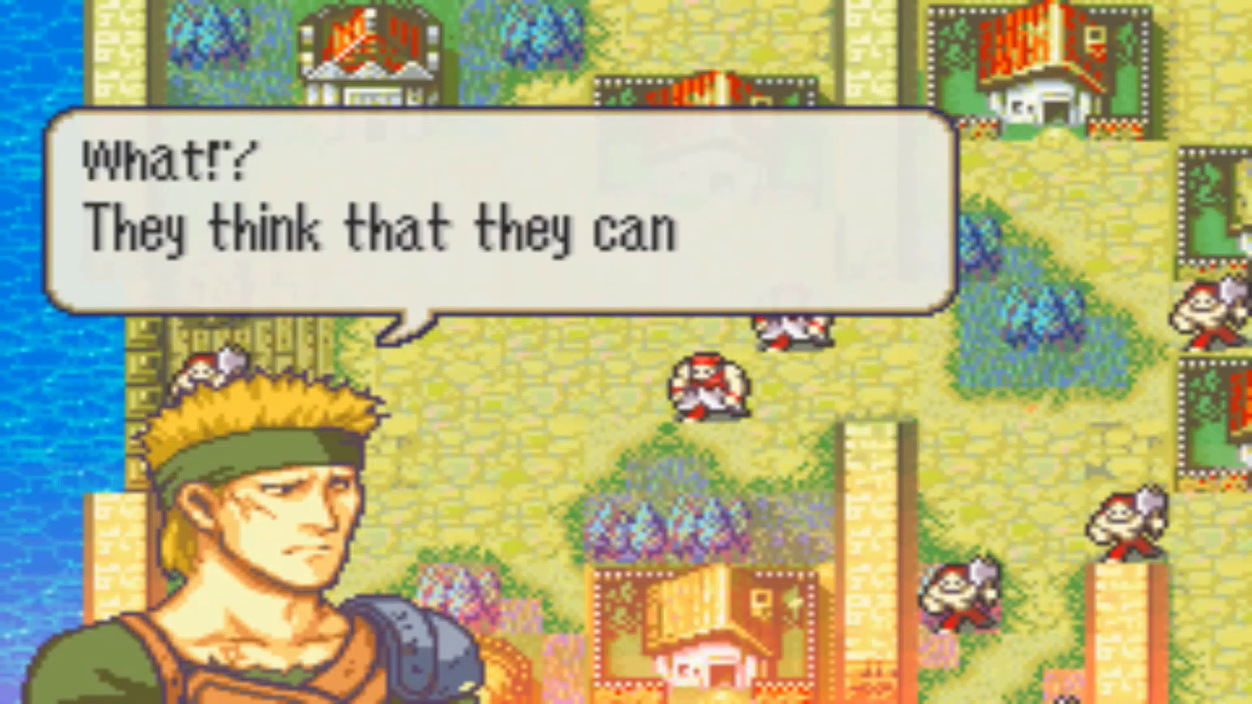
pyautogui.press('x')
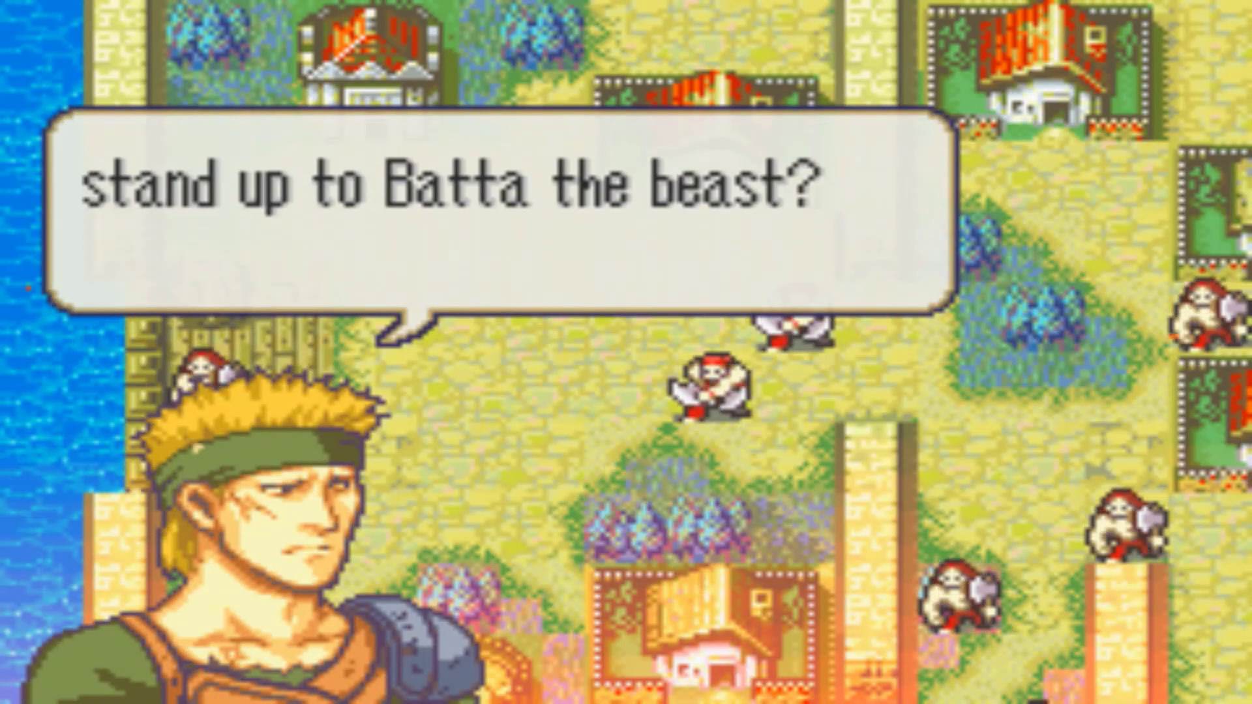
pyautogui.press('x')
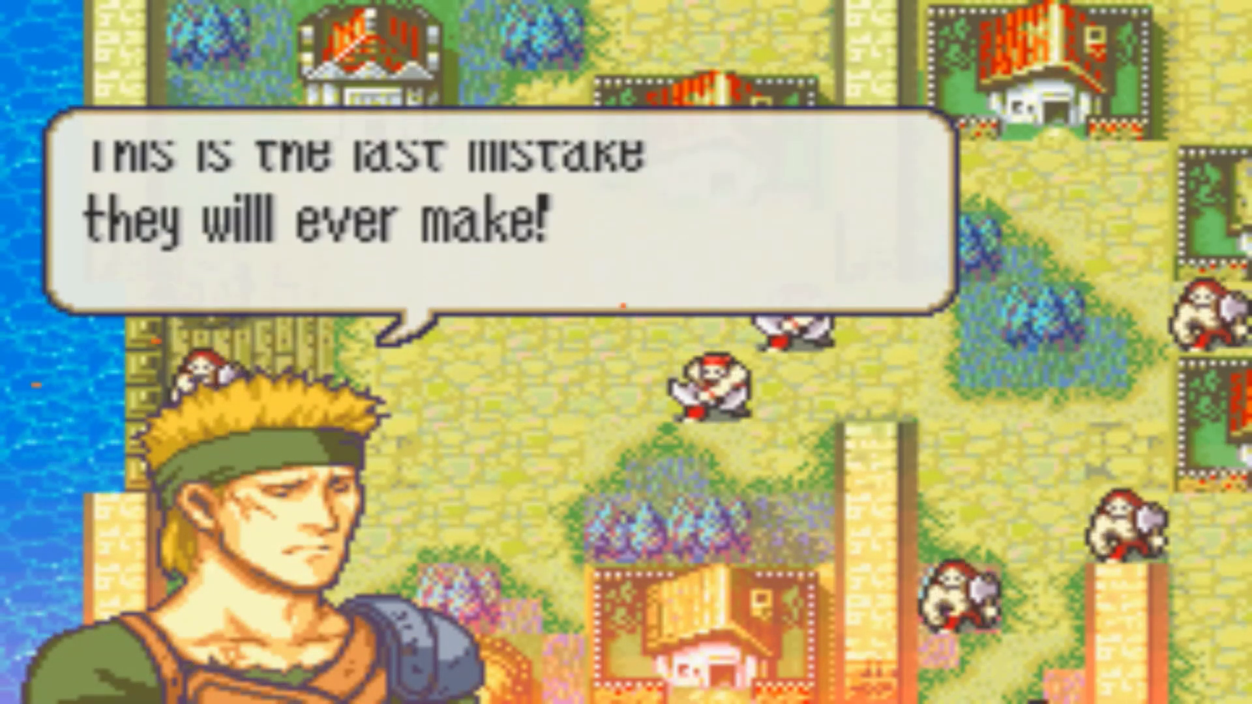
pyautogui.press('x')
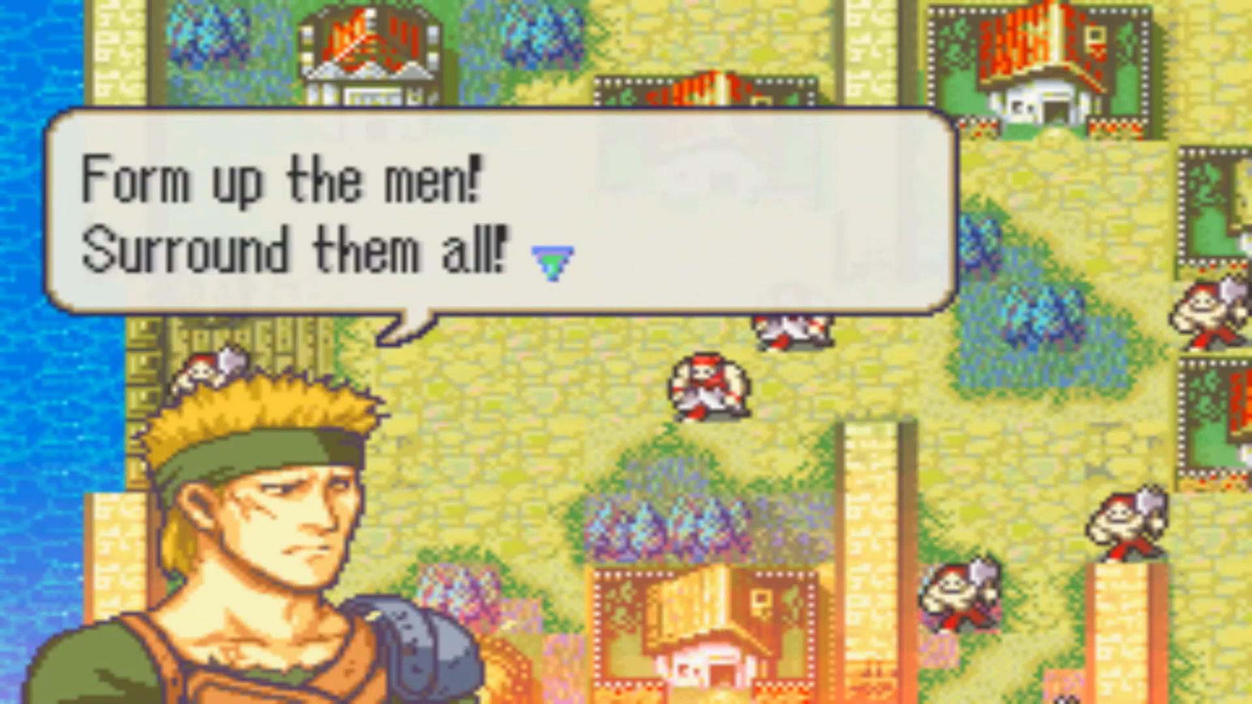
pyautogui.press('x')
pyautogui.press('x')
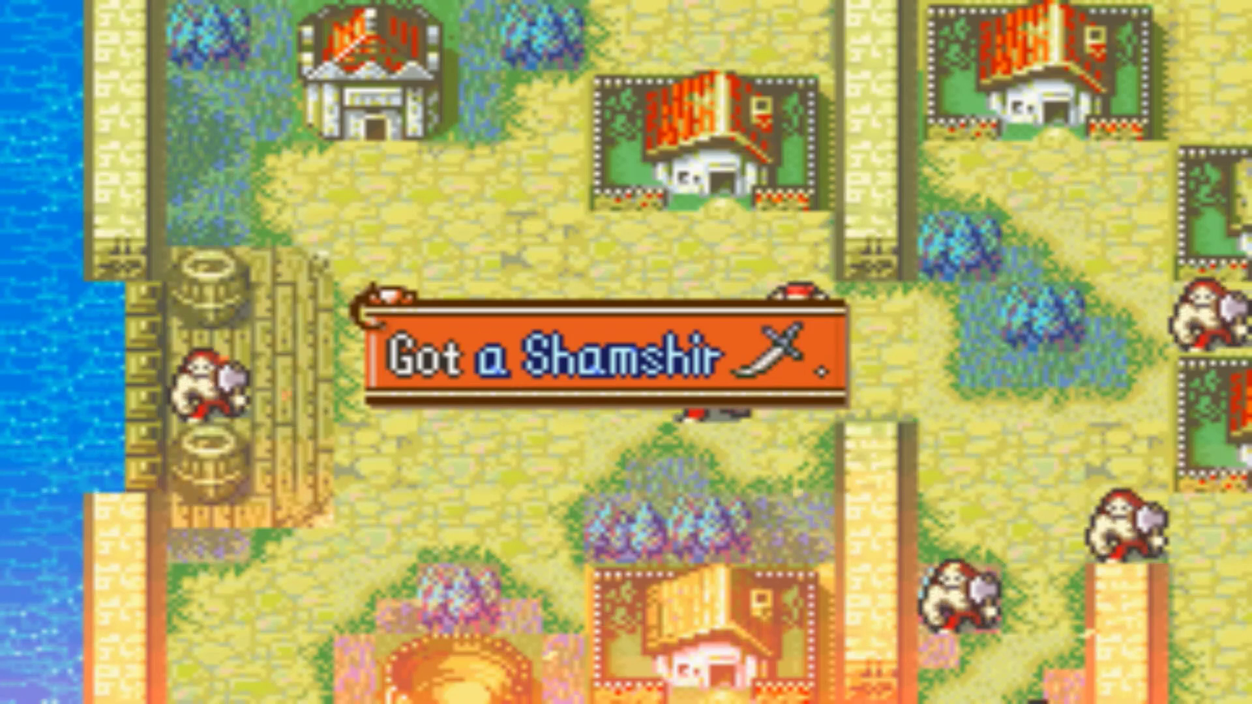
pyautogui.press('x')
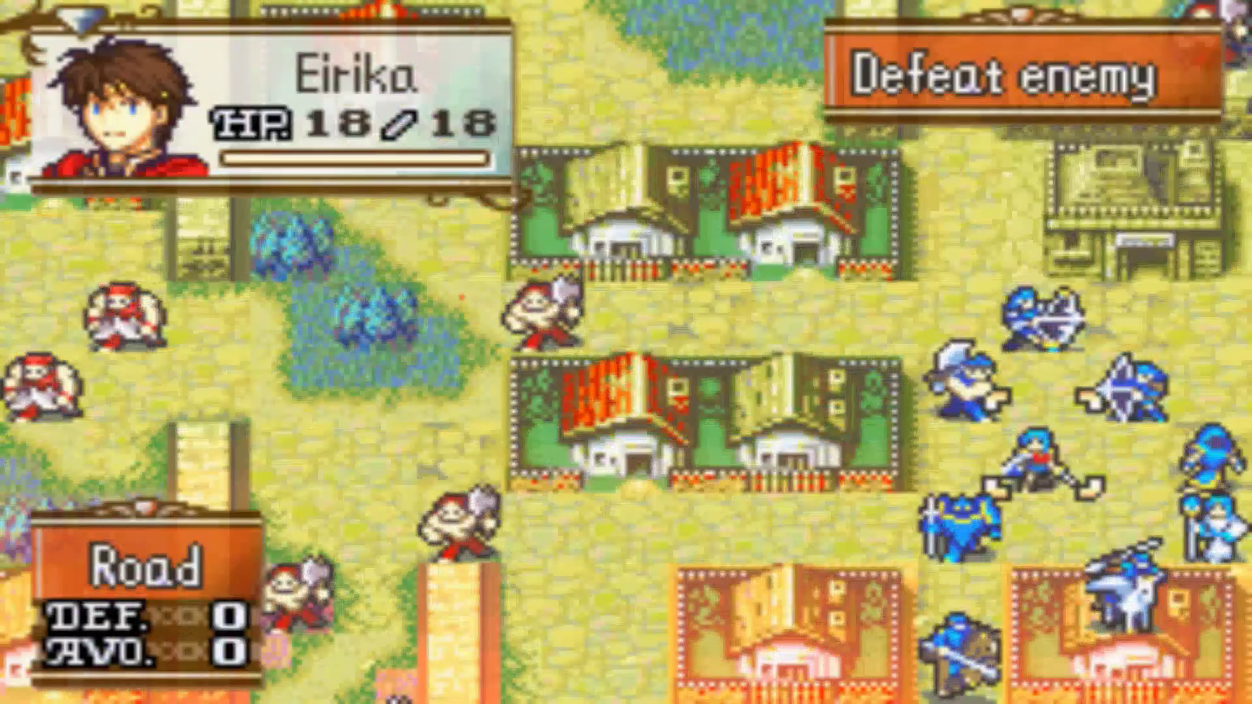
pyautogui.press('Up')
pyautogui.press('Up')
pyautogui.press('x')
pyautogui.press('Left')
pyautogui.press('x')
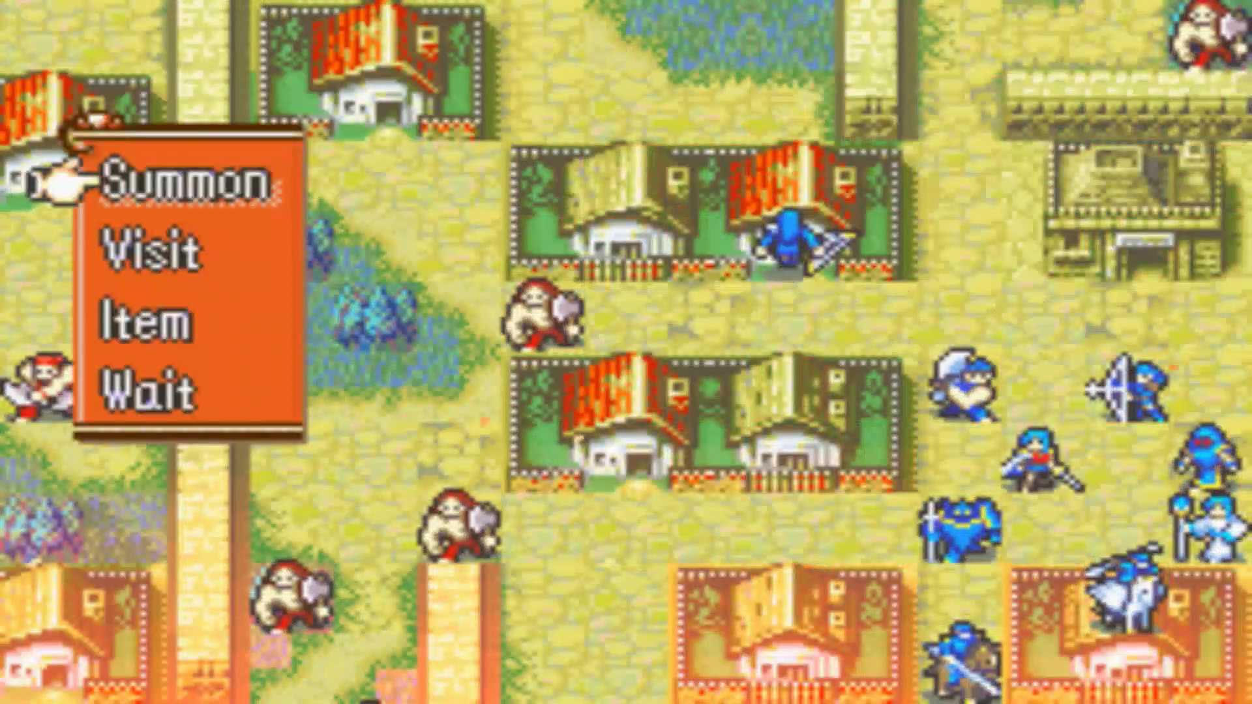
pyautogui.press('Down')
pyautogui.press('z')
pyautogui.press('z')
# Move Garcia onto the nearby red-roofed village and visit it to collect the Slim Sword.
pyautogui.press('x')
pyautogui.press('Up')
pyautogui.press('Left')
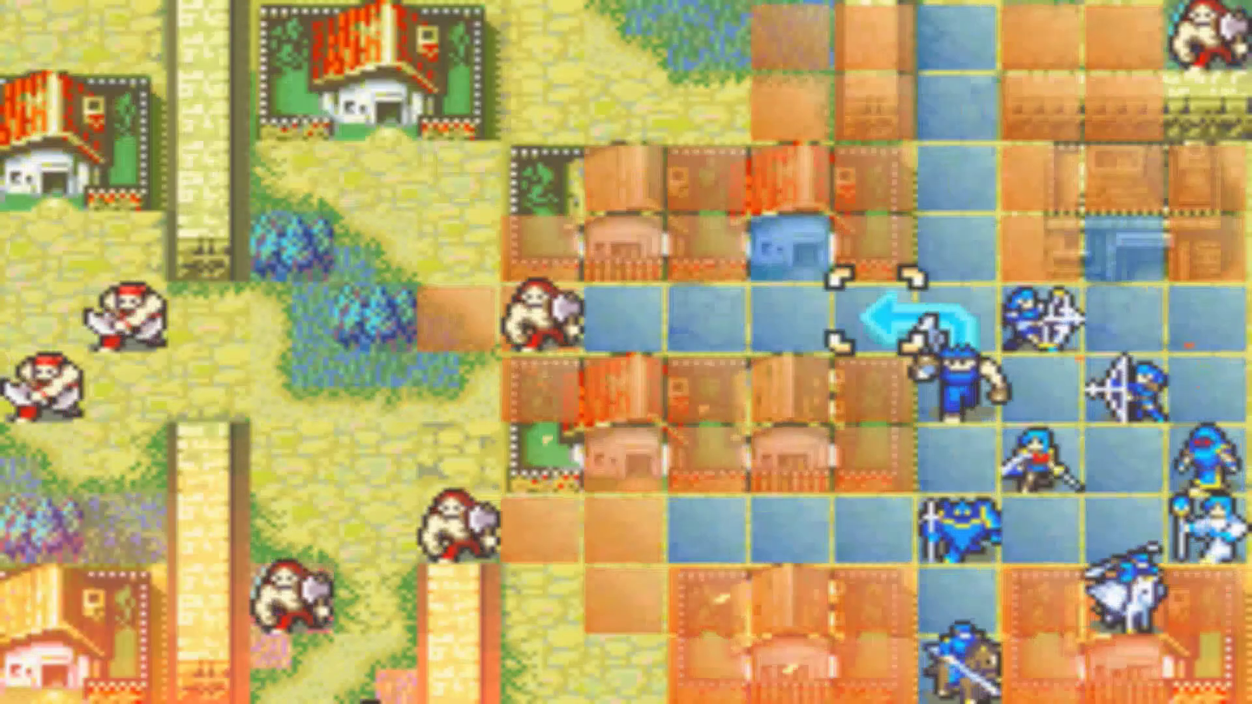
pyautogui.press('Left')
pyautogui.press('Left')
pyautogui.press('Right')
pyautogui.press('Up')
pyautogui.press('x')
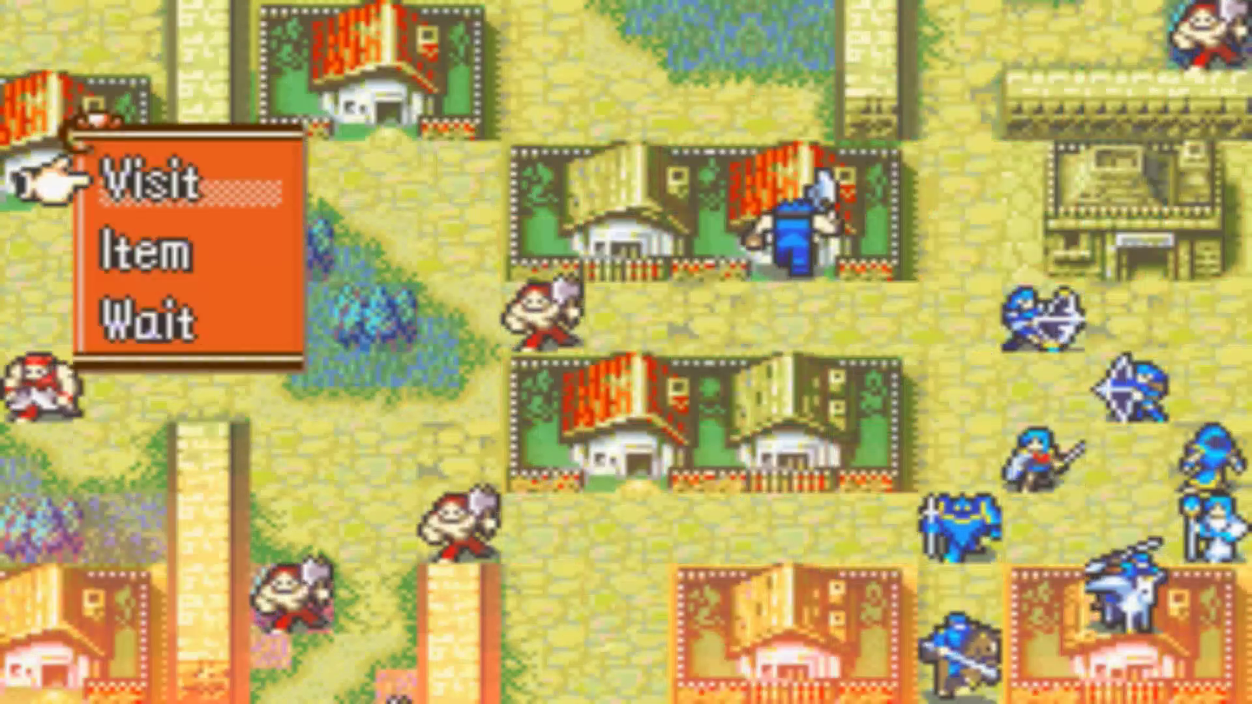
pyautogui.press('x')
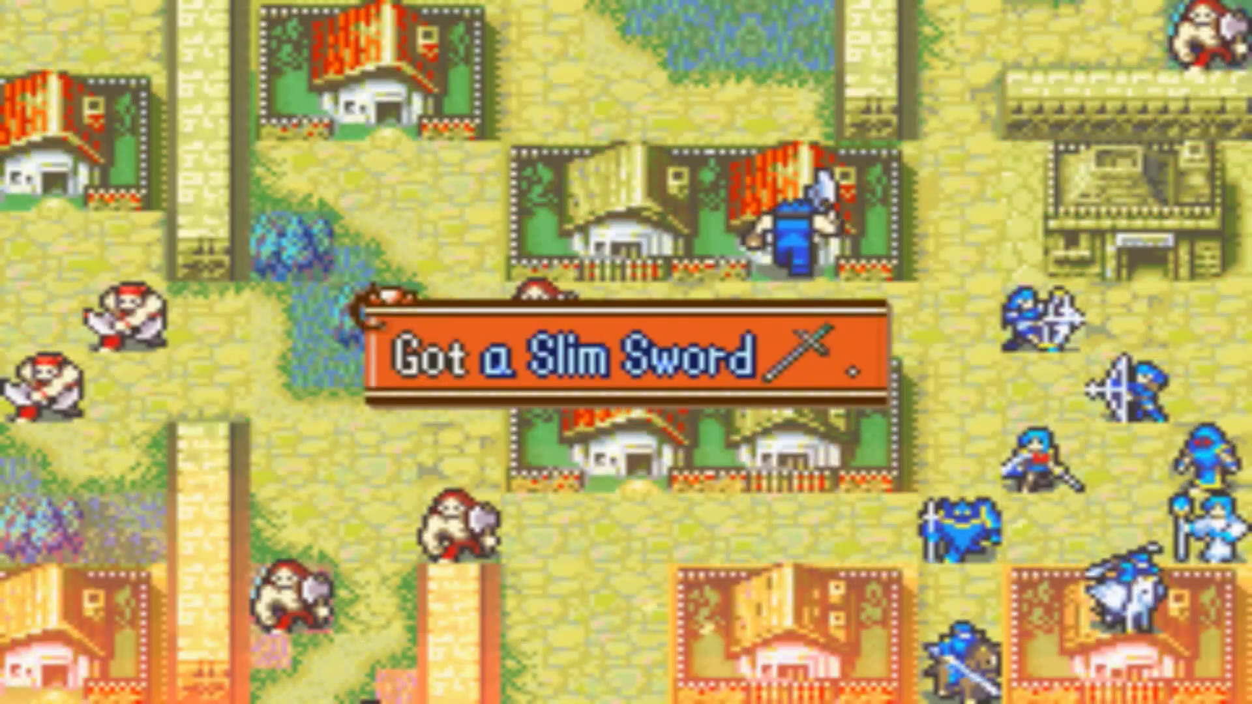
pyautogui.press('x')
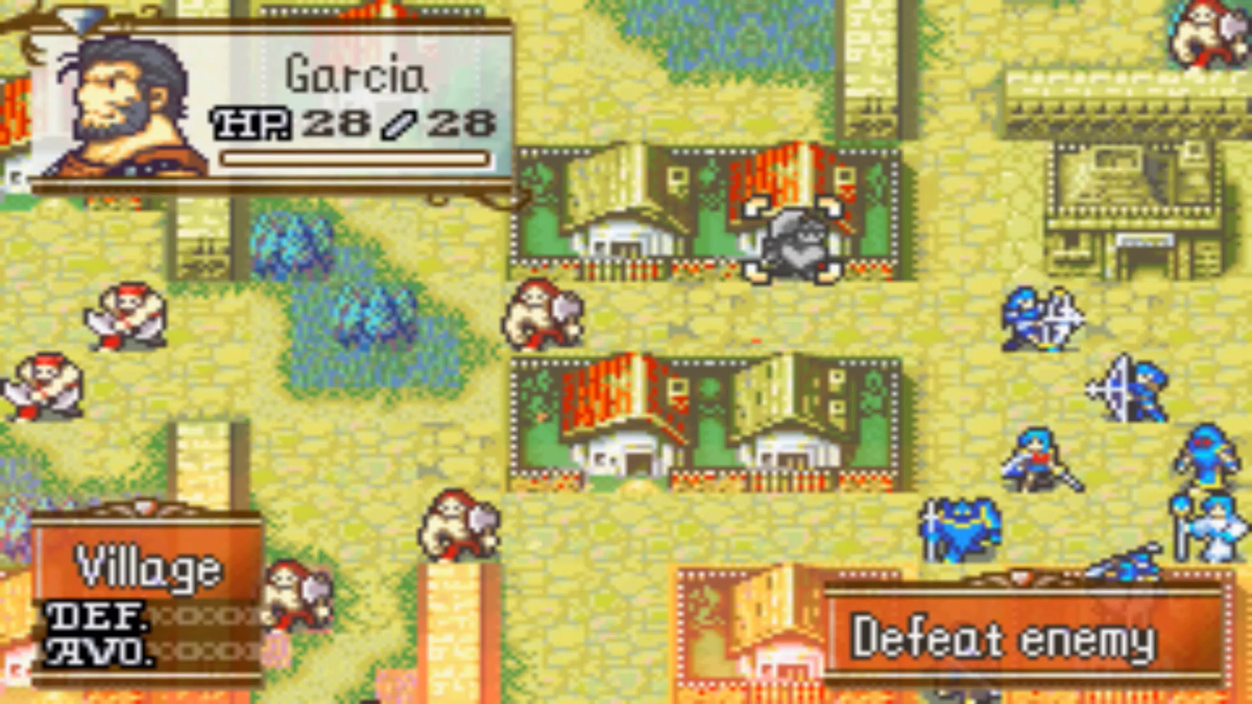
pyautogui.press('s')
pyautogui.press('Right')
pyautogui.press('x')
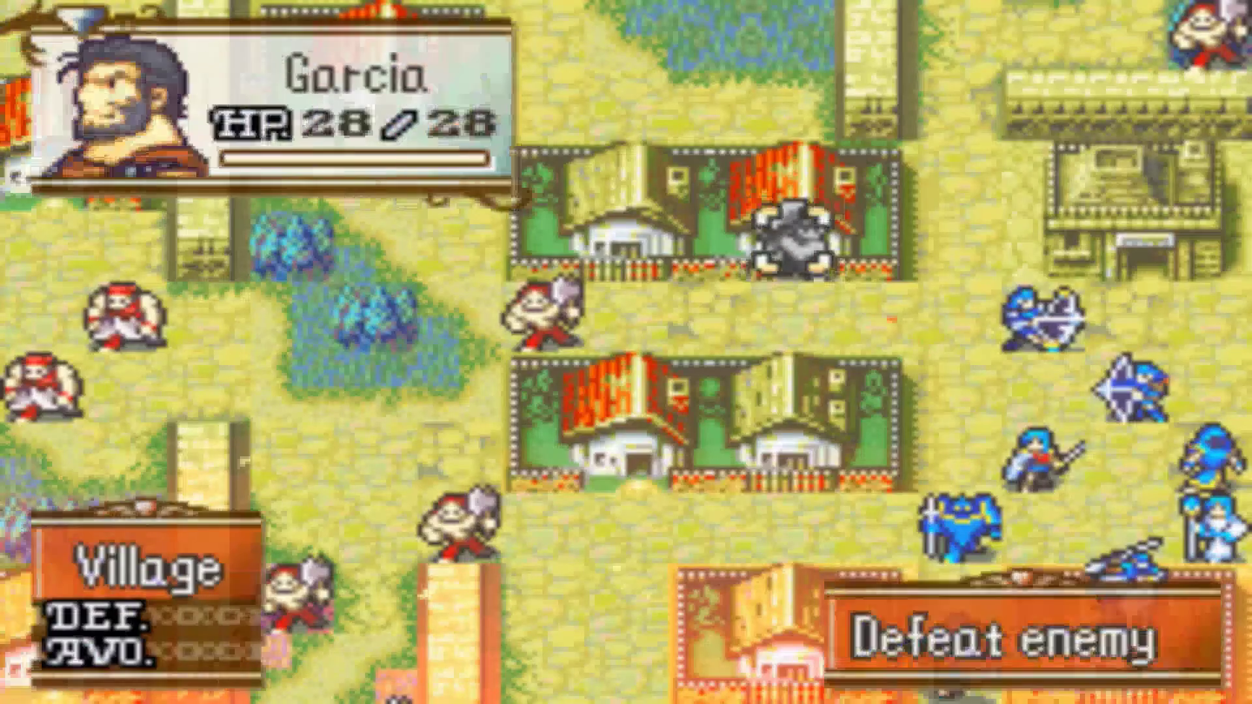
pyautogui.press('Down')
pyautogui.press('Up')
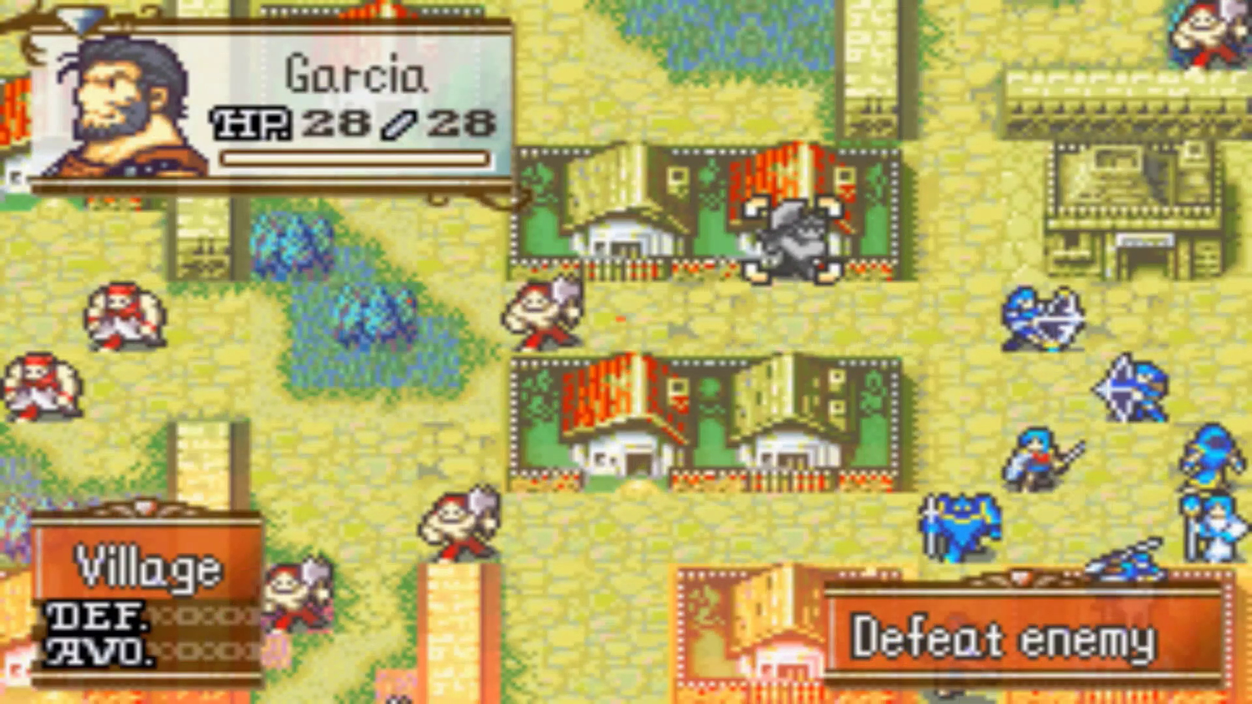
pyautogui.press('Down')
pyautogui.press('Up')
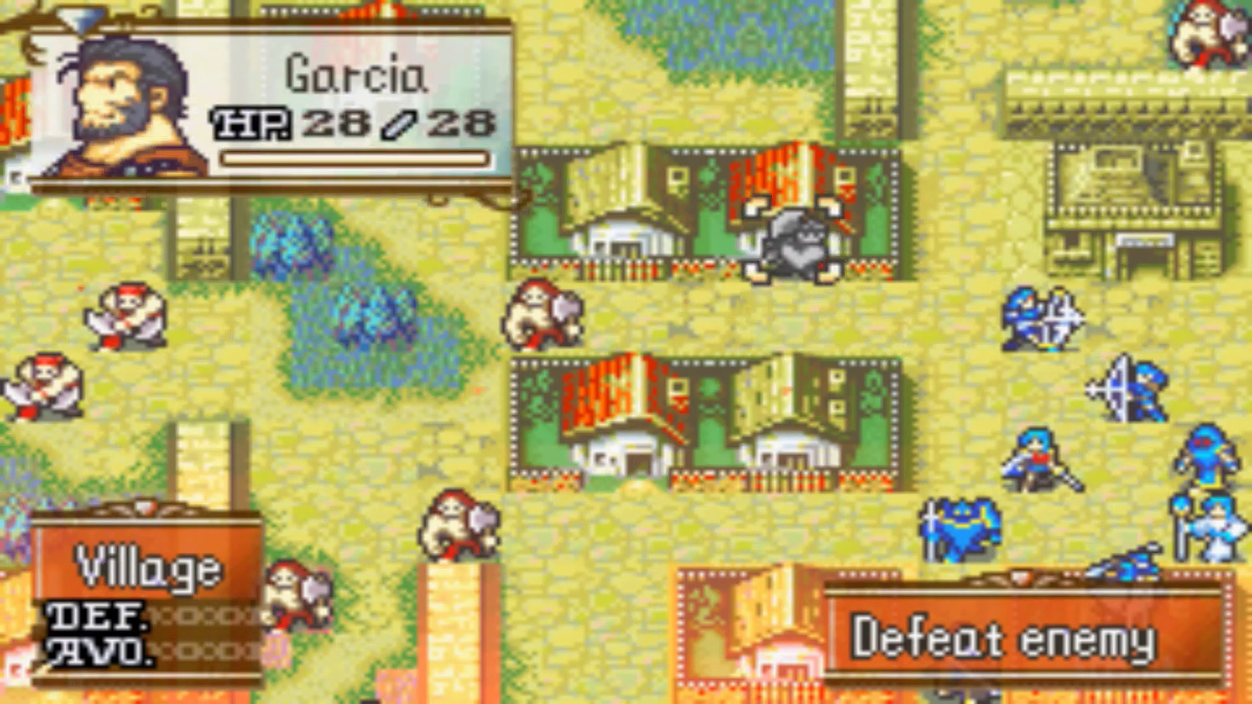
pyautogui.press('Left')
pyautogui.press('Left')
pyautogui.press('Left')
pyautogui.press('Left')
pyautogui.press('Up')
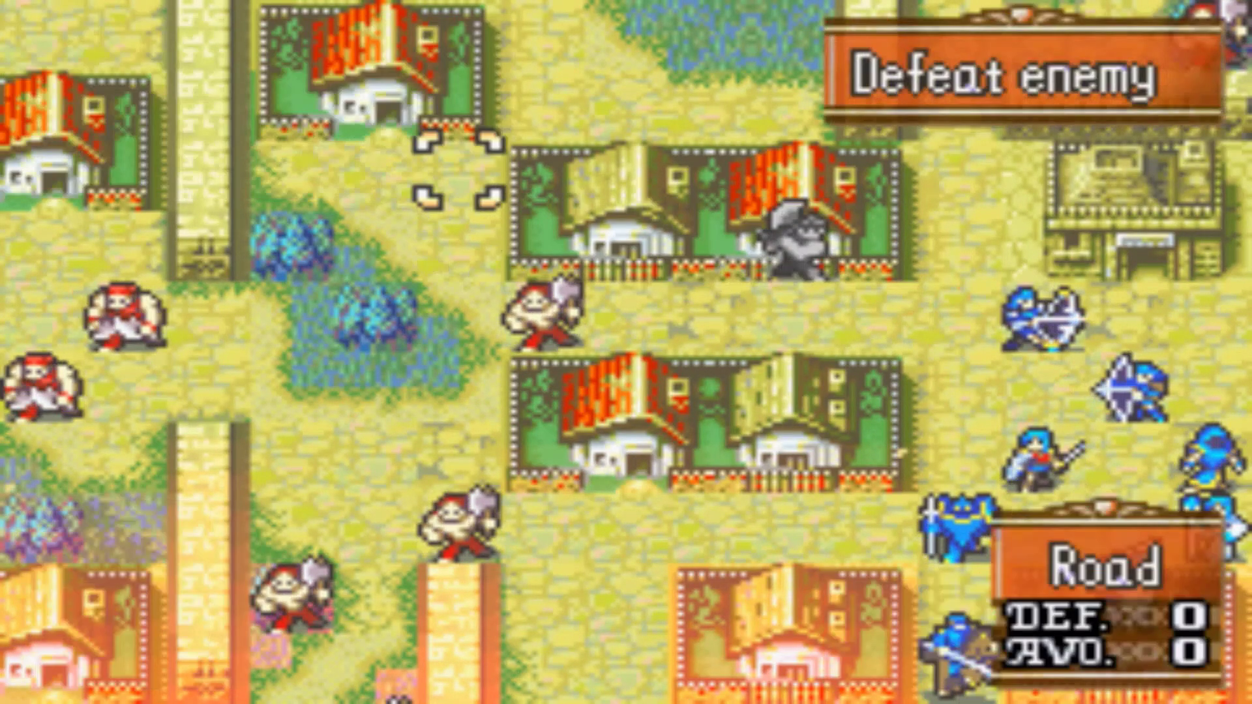
pyautogui.press('Left')
pyautogui.press('Left')
pyautogui.press('Up')
pyautogui.press('Right')
pyautogui.press('Right')
pyautogui.press('Right')
pyautogui.press('Right')
pyautogui.press('Right')
pyautogui.press('Right')
pyautogui.press('Down')
pyautogui.press('Down')
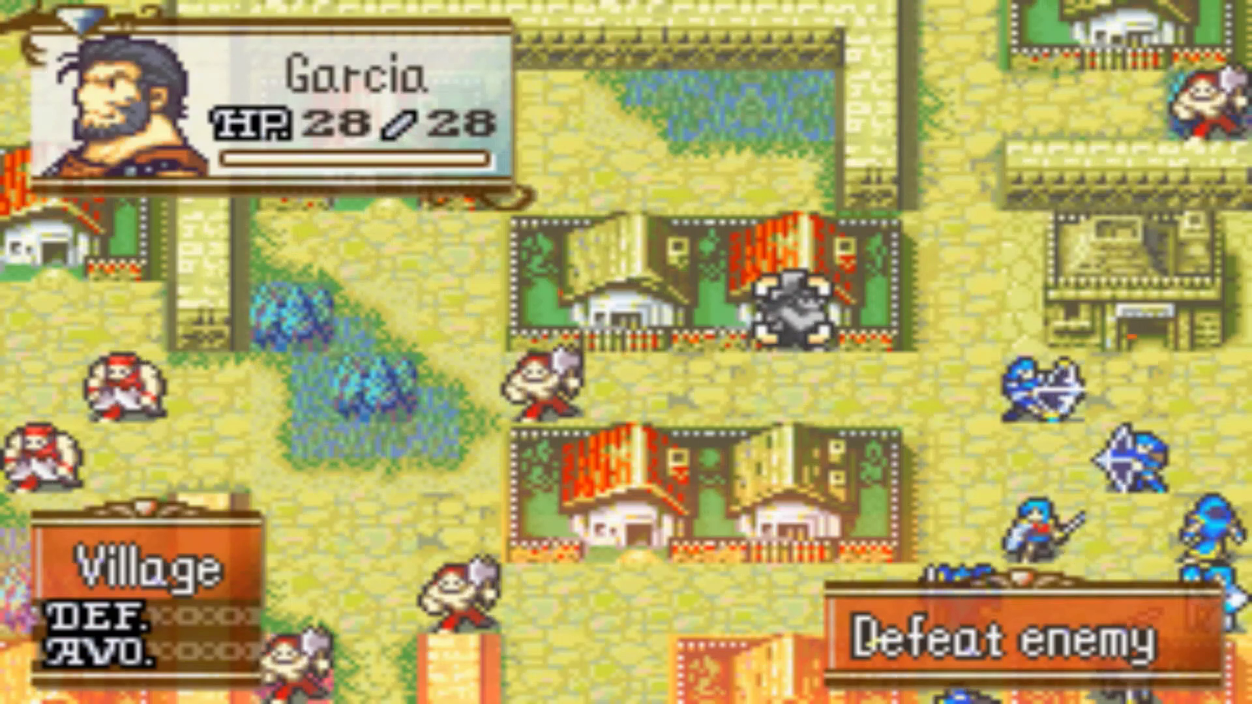
# Move R.I.P. Seth west along the road between the houses and attack the brigand there.
pyautogui.press('Right')
pyautogui.press('Right')
pyautogui.press('Down')
pyautogui.press('Right')
pyautogui.press('z')
pyautogui.press('Left')
pyautogui.press('Left')
pyautogui.press('Left')
pyautogui.press('z')
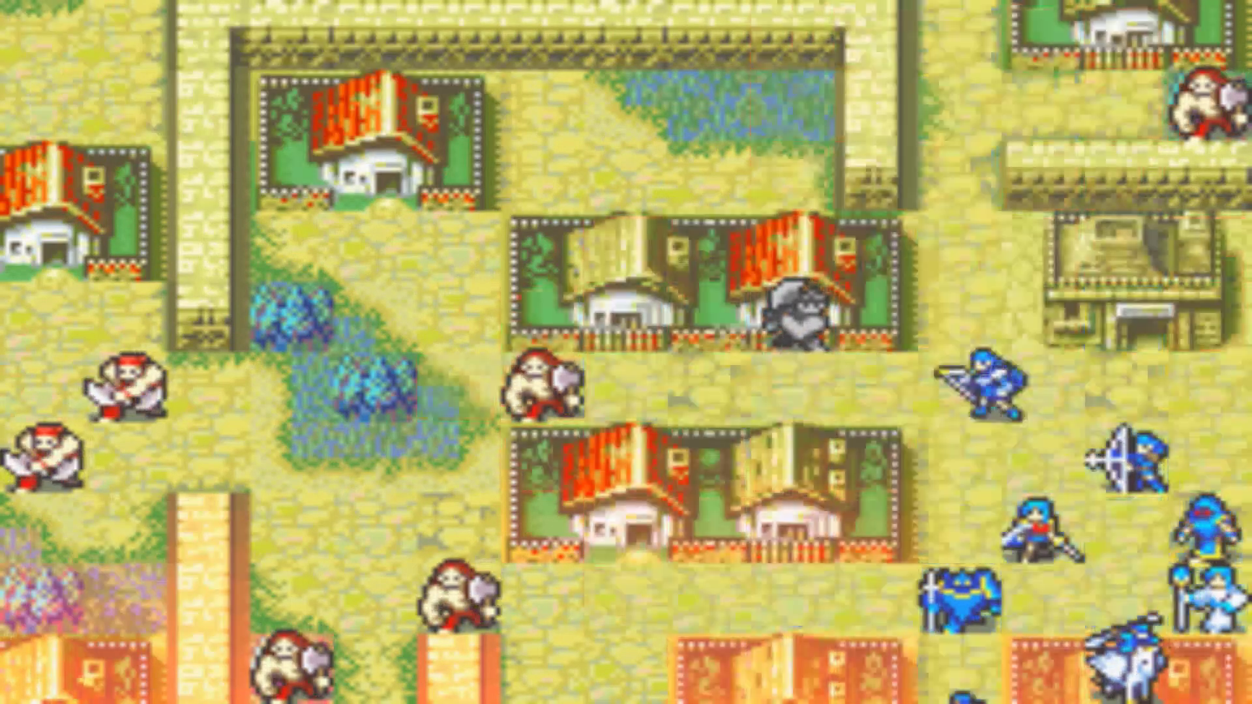
pyautogui.press('z')
pyautogui.press('z')
pyautogui.press('z')
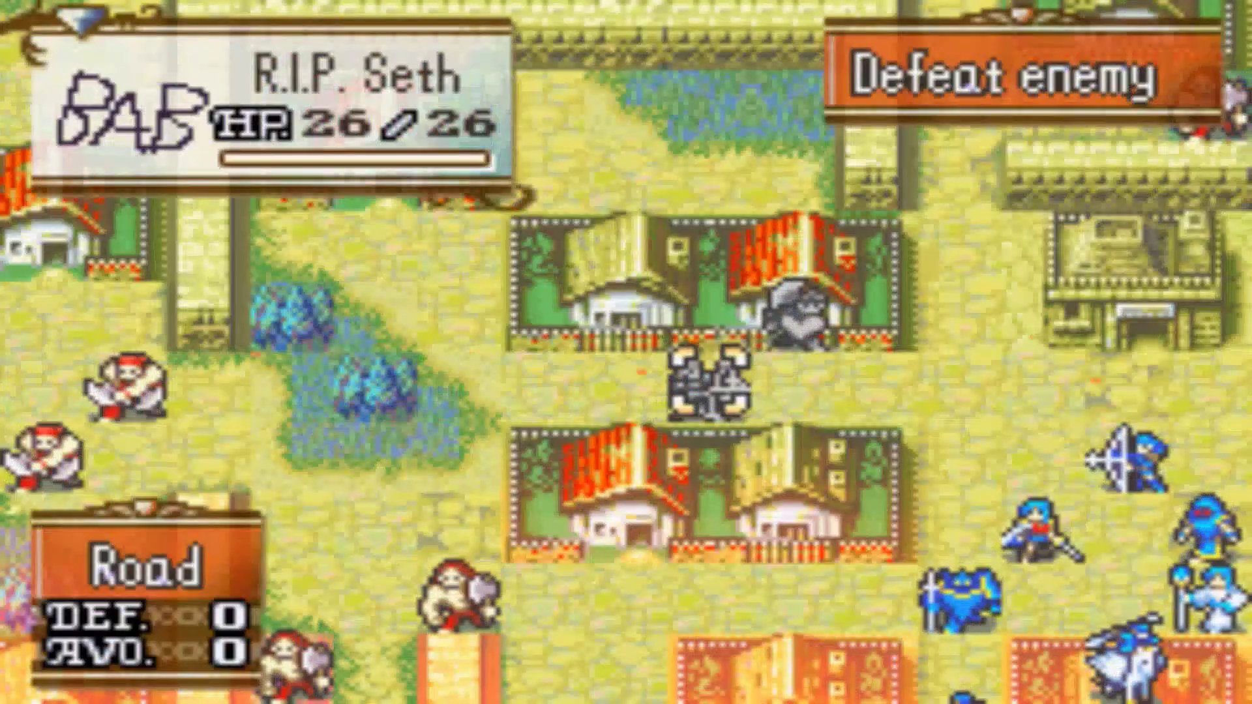
# Move Eirika north to the road tile east of the village Garcia visited and end her action.
pyautogui.press('Right')
pyautogui.press('Right')
pyautogui.press('Right')
pyautogui.press('Right')
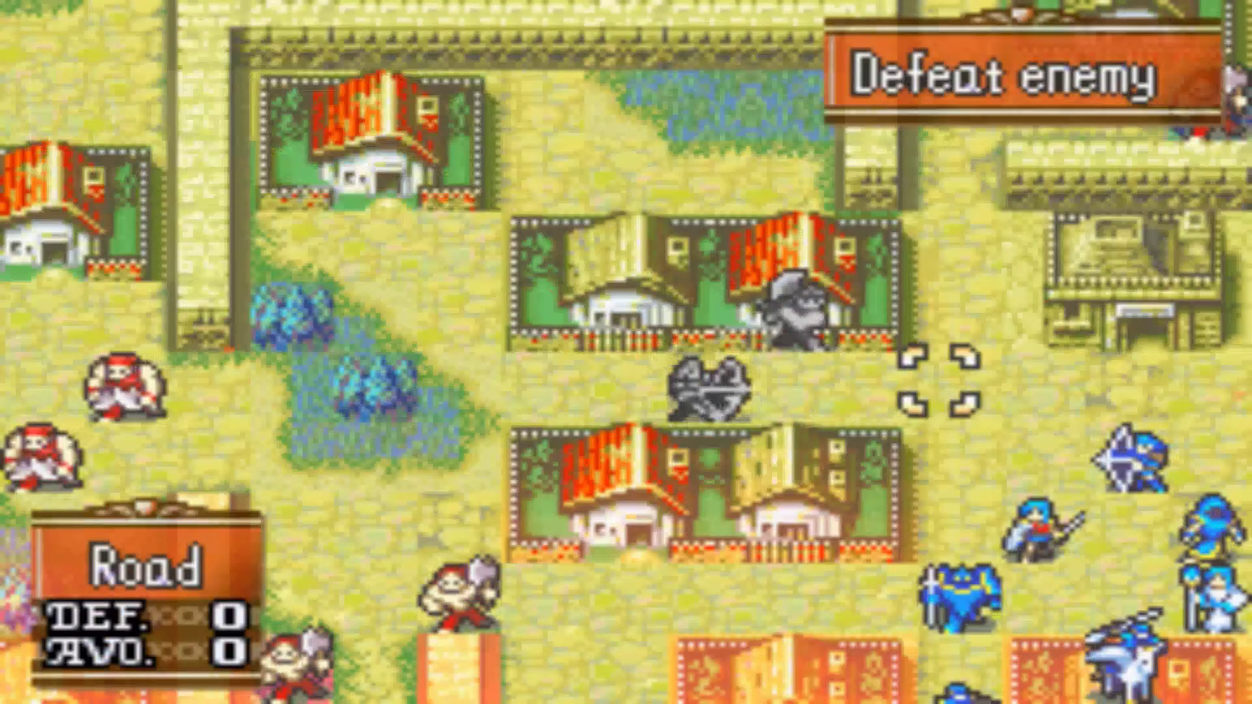
pyautogui.press('Down')
pyautogui.press('Down')
pyautogui.press('x')
pyautogui.press('Left')
pyautogui.press('Up')
pyautogui.press('x')
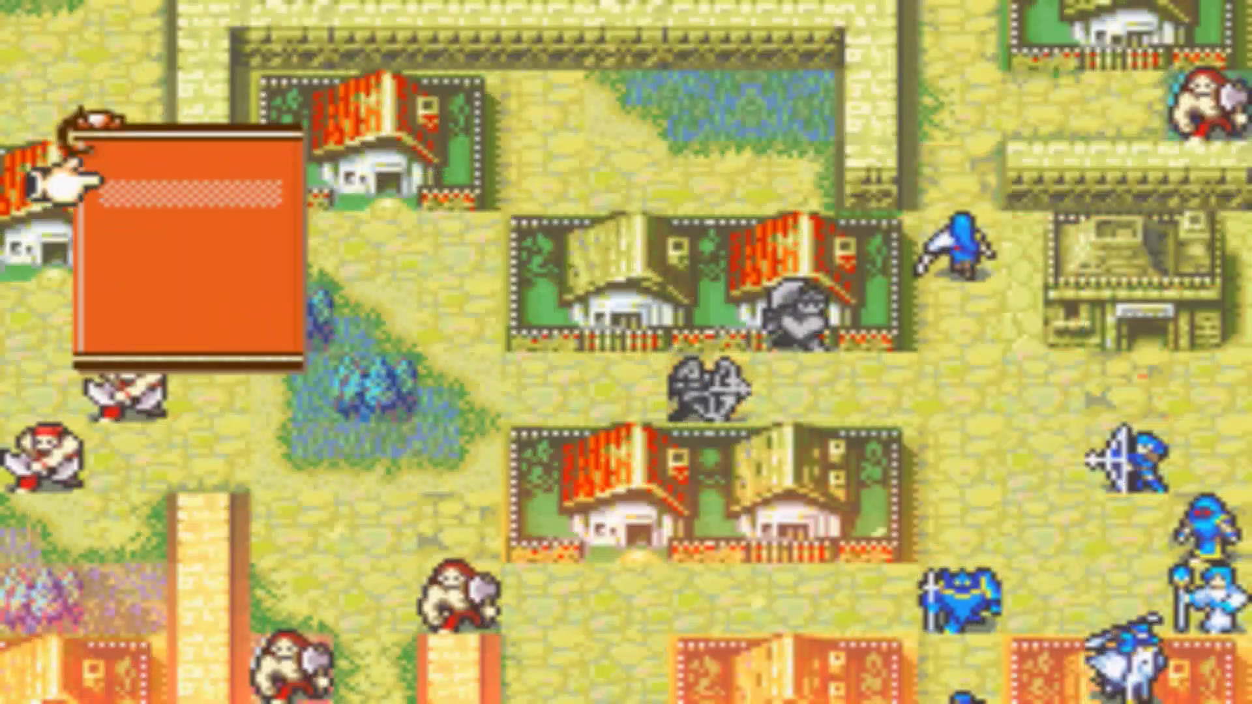
pyautogui.press('x')
pyautogui.press('Up')
pyautogui.press('x')
pyautogui.press('x')
pyautogui.press('z')
pyautogui.press('Up')
pyautogui.press('x')
# Move the mounted cavalier to the road just south of the houses, two tiles short of the wall, and end its action.
pyautogui.press('Down')
pyautogui.press('Down')
pyautogui.press('Down')
pyautogui.press('Down')
pyautogui.press('Down')
pyautogui.press('Down')
pyautogui.press('Down')
pyautogui.press('Down')
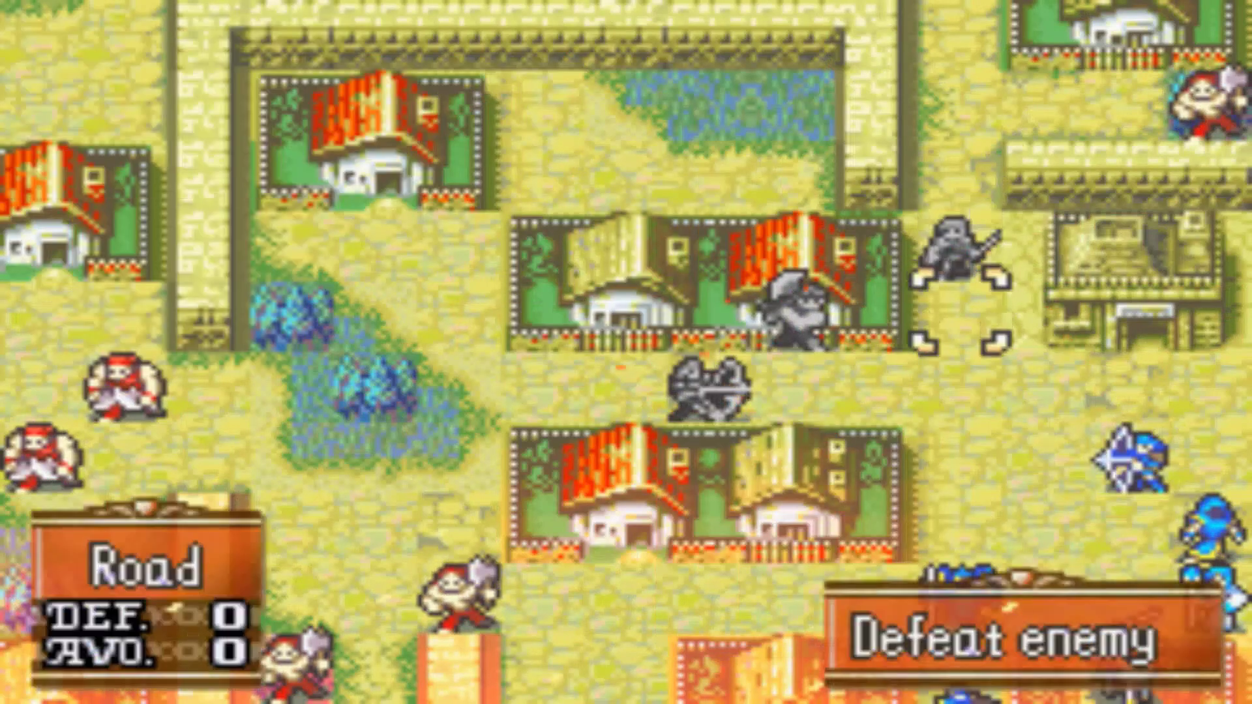
pyautogui.press('Up')
pyautogui.press('x')
pyautogui.press('Up')
pyautogui.press('Up')
pyautogui.press('Left')
pyautogui.press('Left')
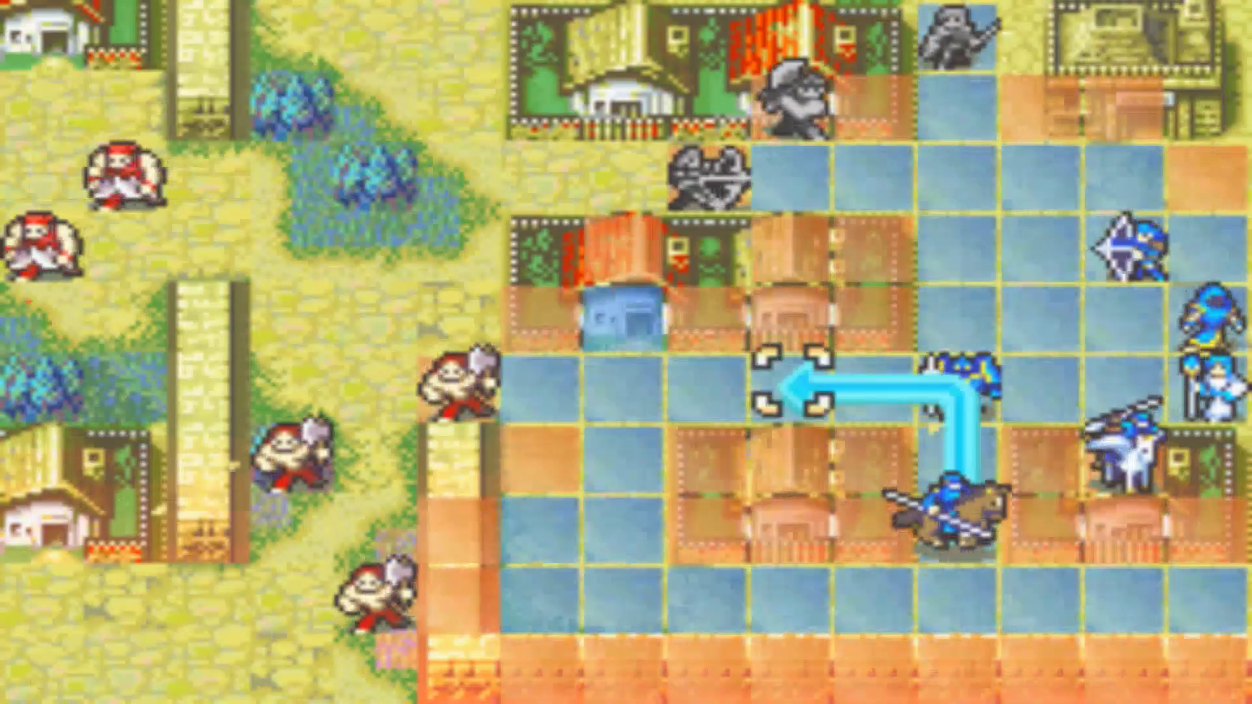
pyautogui.press('x')
pyautogui.press('x')
pyautogui.press('z')
pyautogui.press('Up')
pyautogui.press('x')
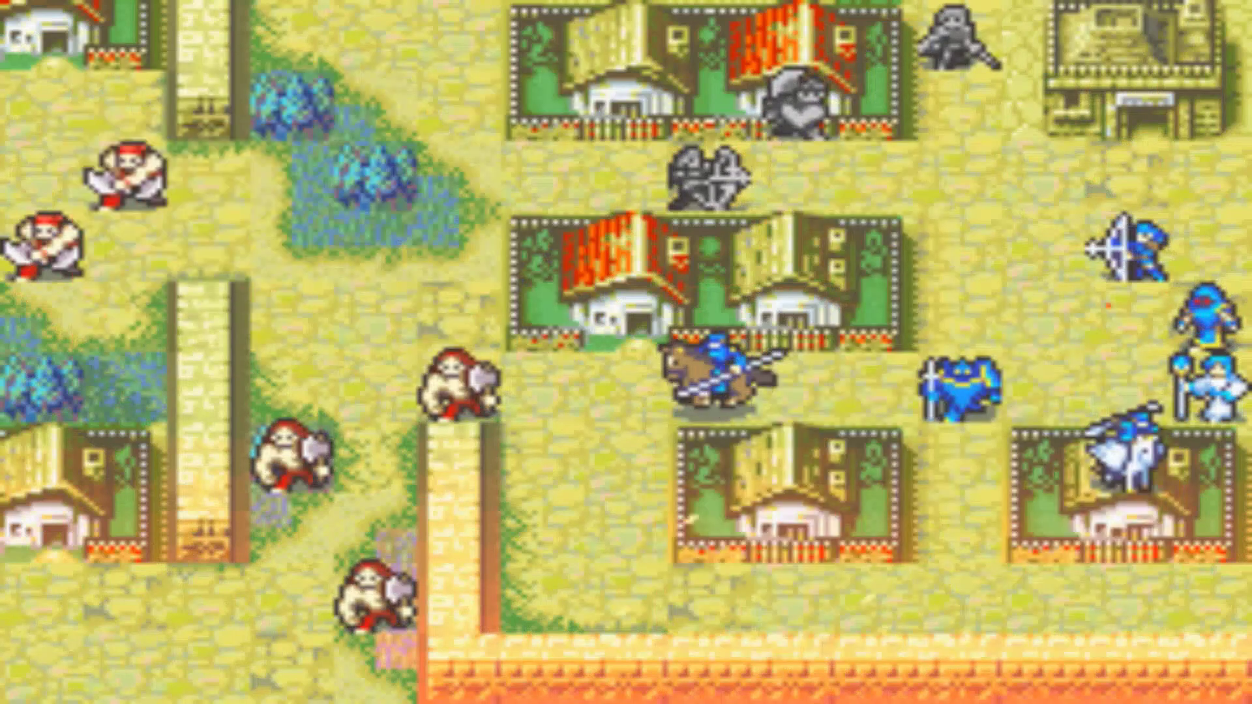
# Move the armored knight west to the road tile beside the mounted cavalier, open a trade, and end its action.
pyautogui.press('Right')
pyautogui.press('Right')
pyautogui.press('Right')
pyautogui.press('x')
pyautogui.press('Left')
pyautogui.press('Left')
pyautogui.press('x')
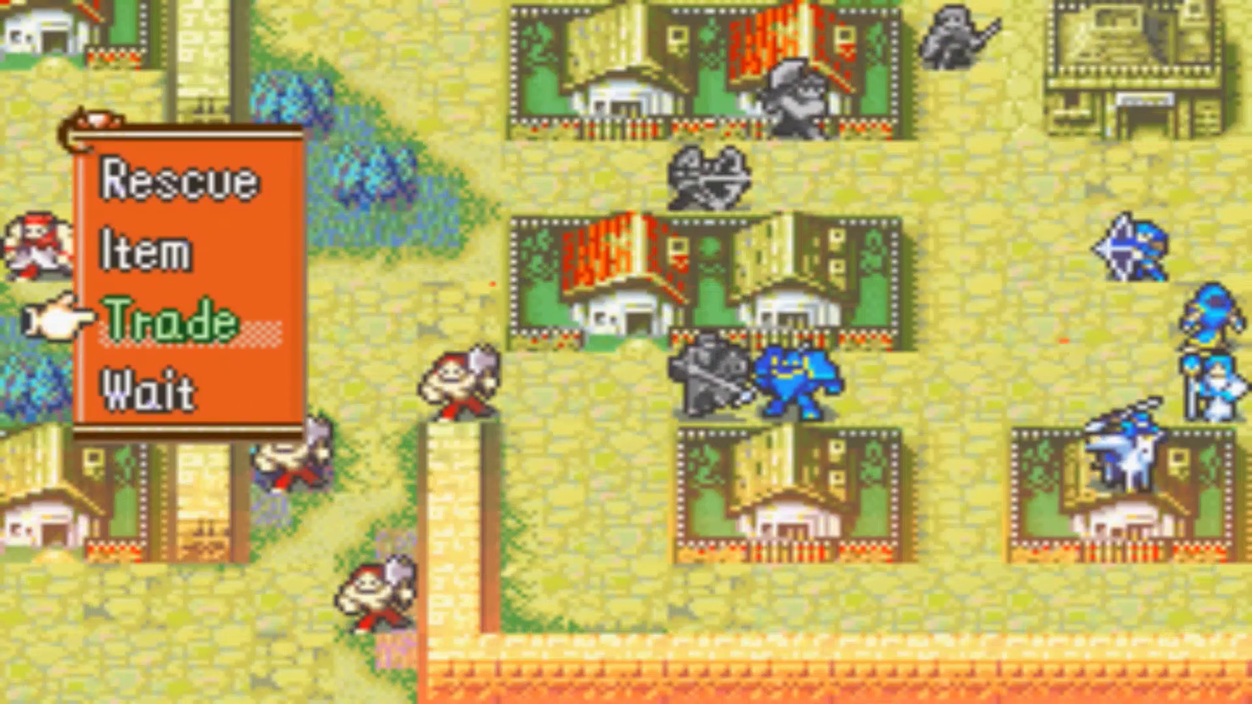
pyautogui.press('x')
pyautogui.press('x')
pyautogui.press('z')
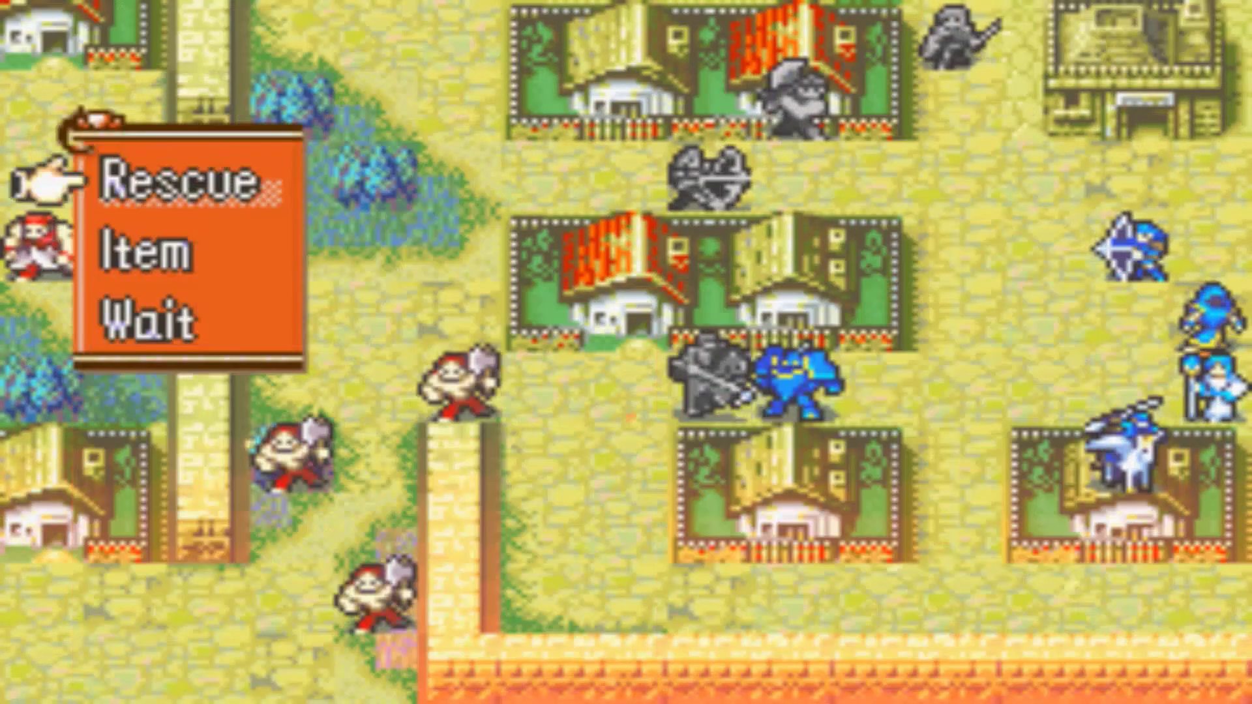
pyautogui.press('Down')
pyautogui.press('Down')
pyautogui.press('x')
# Fly the pegasus knight northwest onto the plain-roofed house two tiles south of Garcia and end her action.
pyautogui.press('a')
pyautogui.press('x')
pyautogui.press('Left')
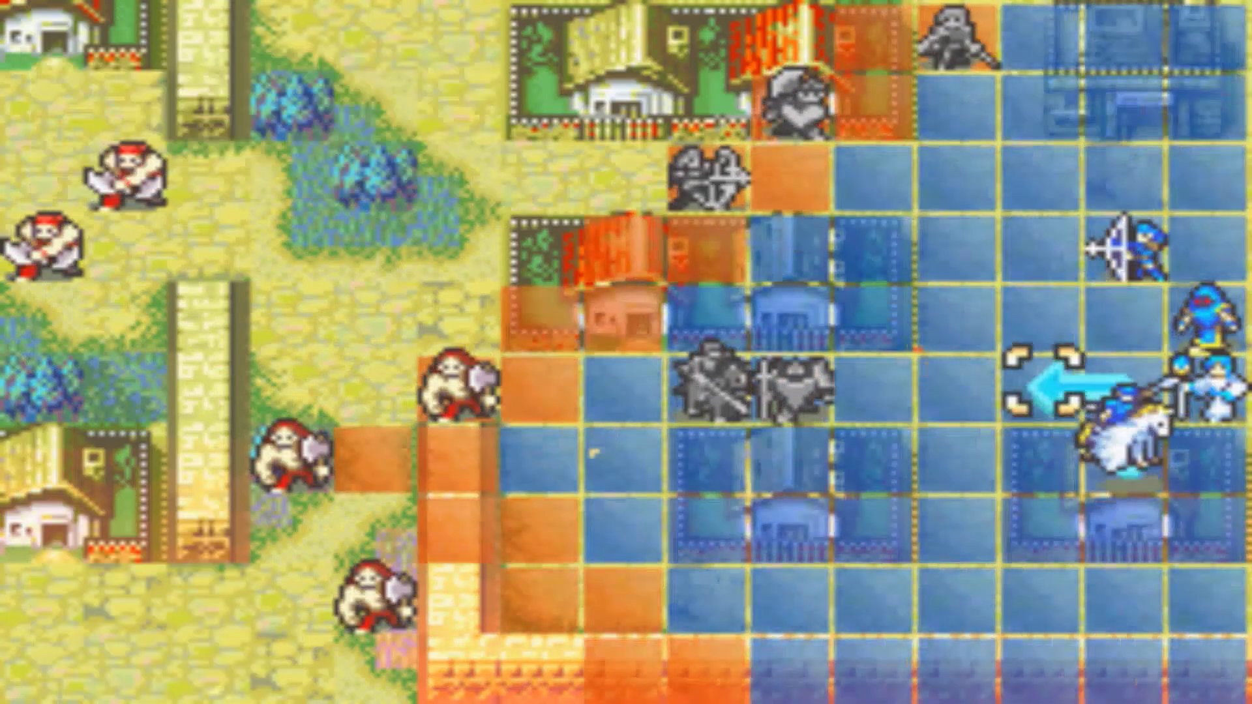
pyautogui.press('Up')
pyautogui.press('Left')
pyautogui.press('Left')
pyautogui.press('Up')
pyautogui.press('Left')
pyautogui.press('x')
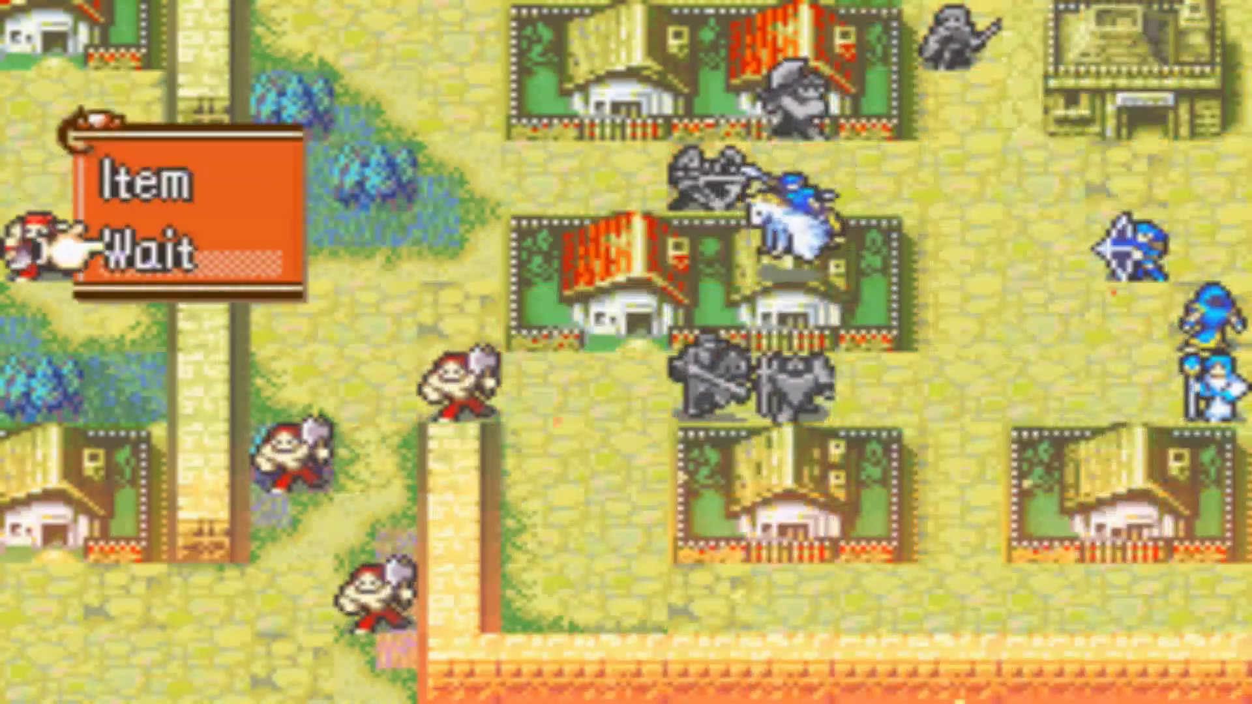
pyautogui.press('x')
# Move the sword-wielding foot unit west to the road tile directly below Garcia, beside R.I.P. Seth, and end its action.
pyautogui.press('a')
pyautogui.press('x')
pyautogui.press('Up')
pyautogui.press('Left')
pyautogui.press('Left')
pyautogui.press('Left')
pyautogui.press('Left')
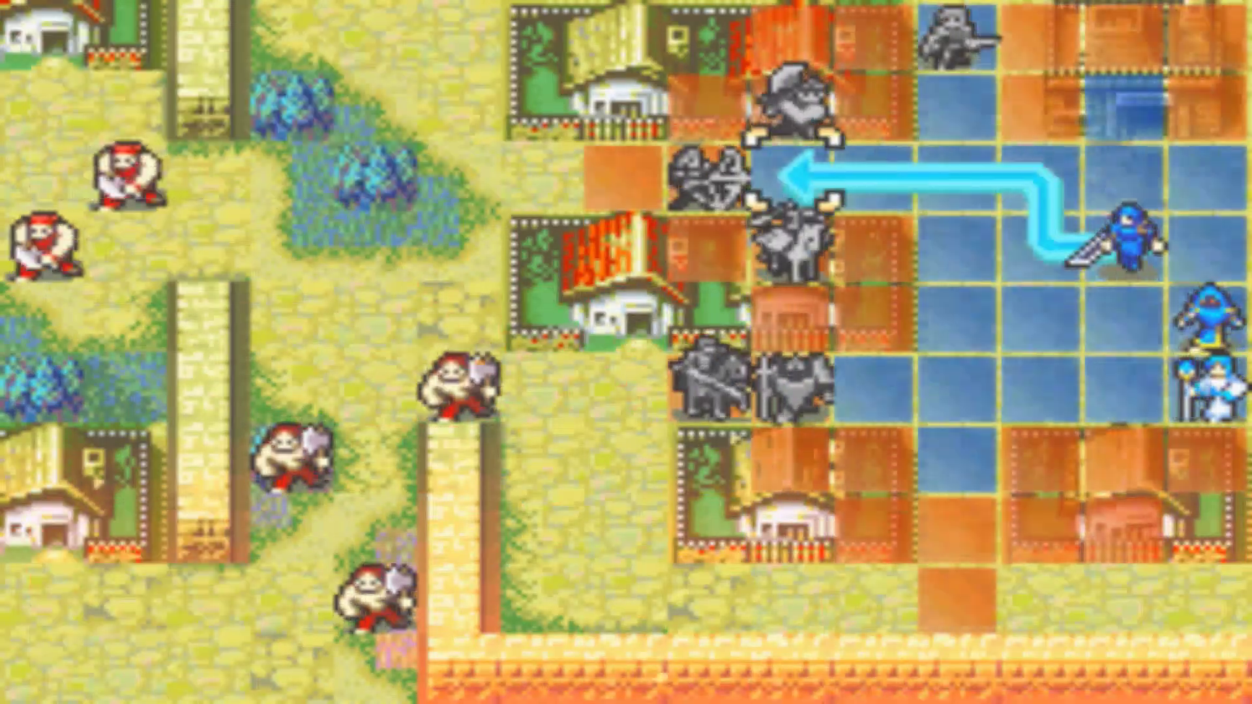
pyautogui.press('x')
pyautogui.press('Down')
pyautogui.press('Down')
pyautogui.press('x')
# Move the blue hooded unit west between the two southern houses, directly north of the cavalier, and end its action.
pyautogui.press('Right')
pyautogui.press('x')
pyautogui.press('Down')
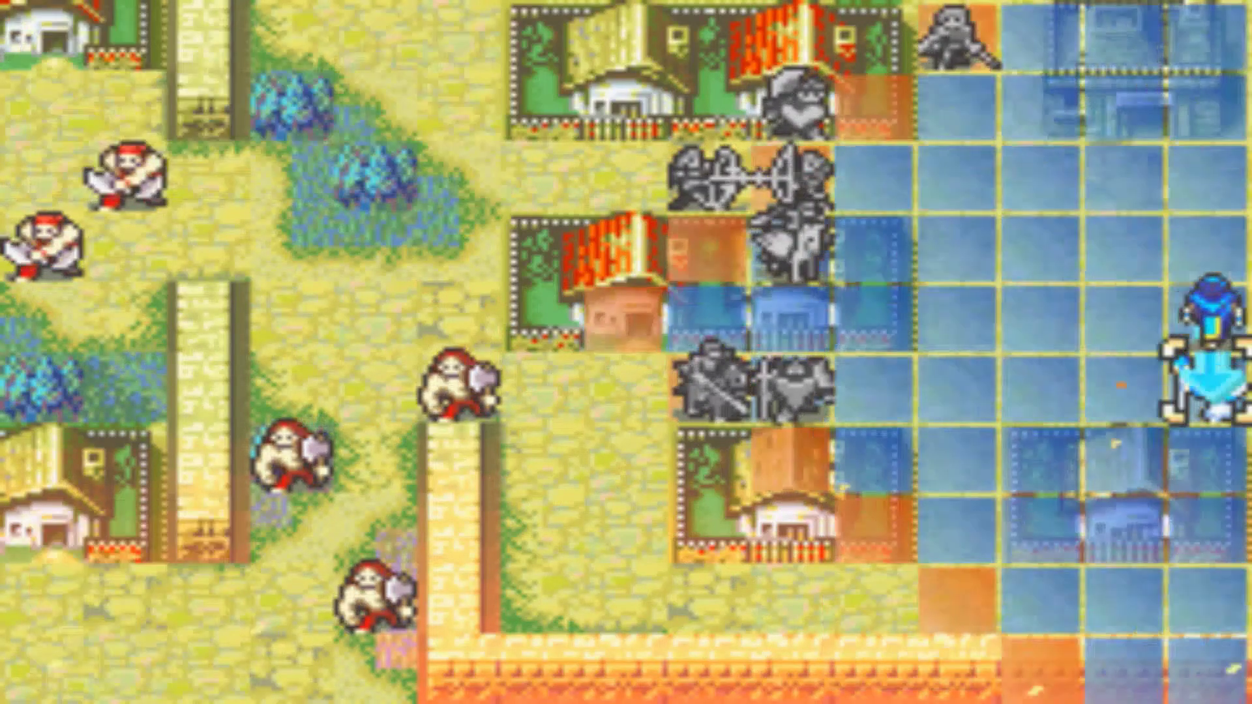
pyautogui.press('Left')
pyautogui.press('Left')
pyautogui.press('Left')
pyautogui.press('Left')
pyautogui.press('Left')
pyautogui.press('Up')
pyautogui.press('Left')
pyautogui.press('x')
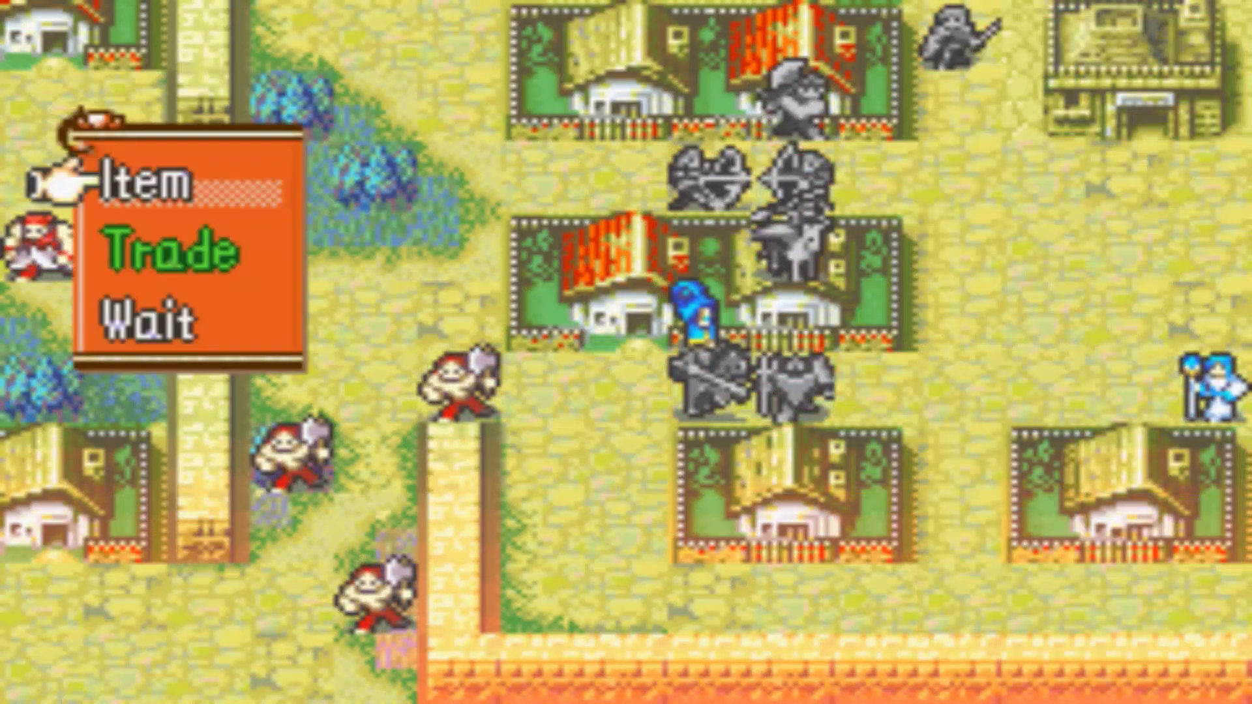
pyautogui.press('Down')
pyautogui.press('Down')
pyautogui.press('x')
# Move the staff-wielding healer northwest to the road just east of the southern houses and wait to finish the turn.
pyautogui.press('a')
pyautogui.press('x')
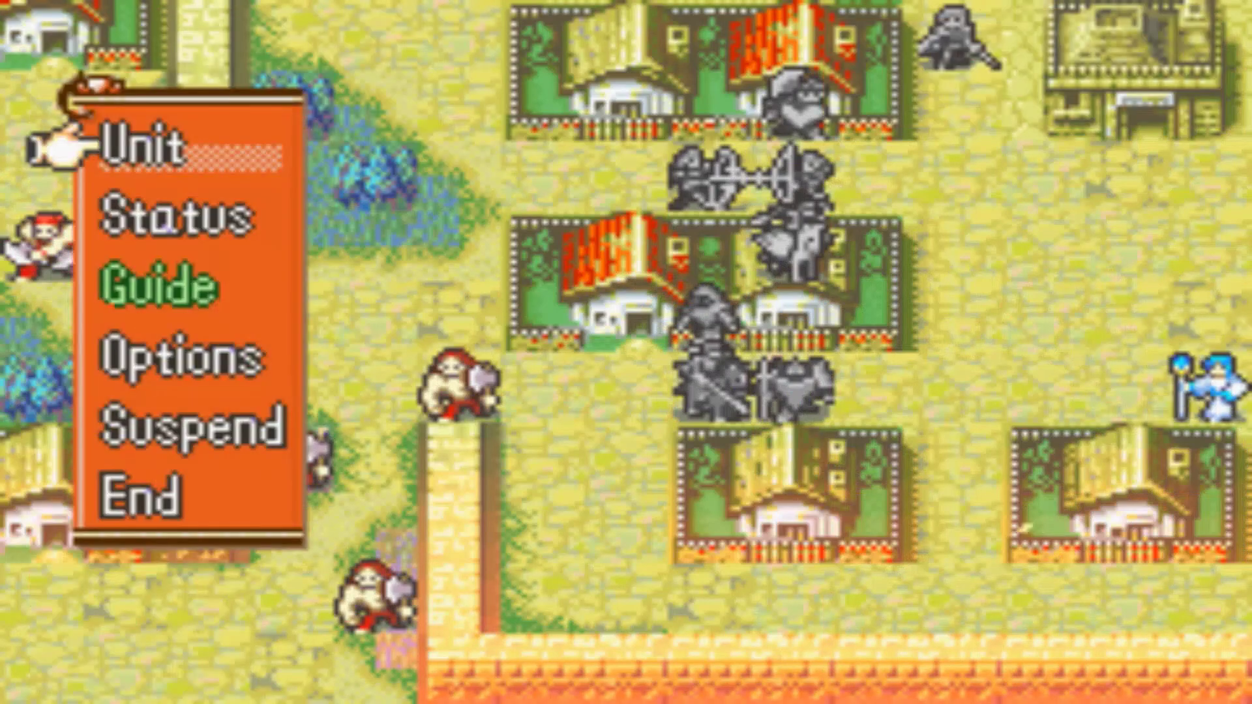
pyautogui.press('z')
pyautogui.press('a')
pyautogui.press('x')
pyautogui.press('Left')
pyautogui.press('Up')
pyautogui.press('Left')
pyautogui.press('Left')
pyautogui.press('Left')
pyautogui.press('Up')
pyautogui.press('Right')
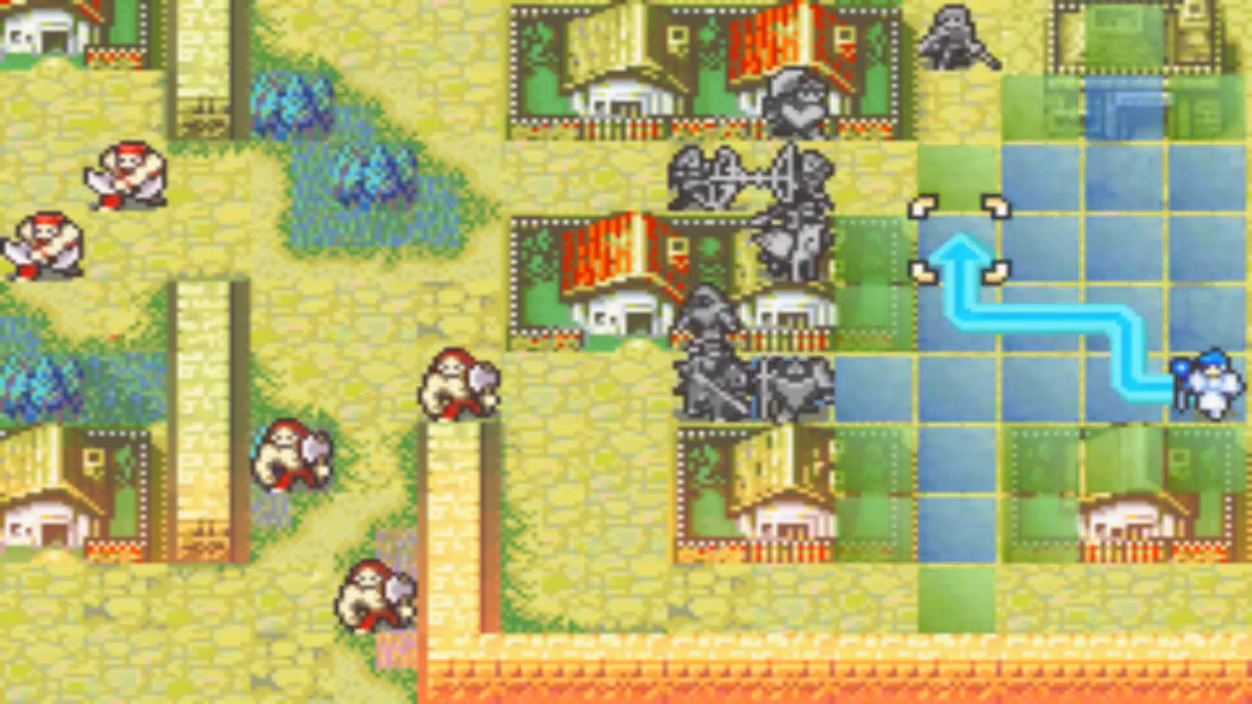
pyautogui.press('x')
pyautogui.press('Down')
pyautogui.press('x')
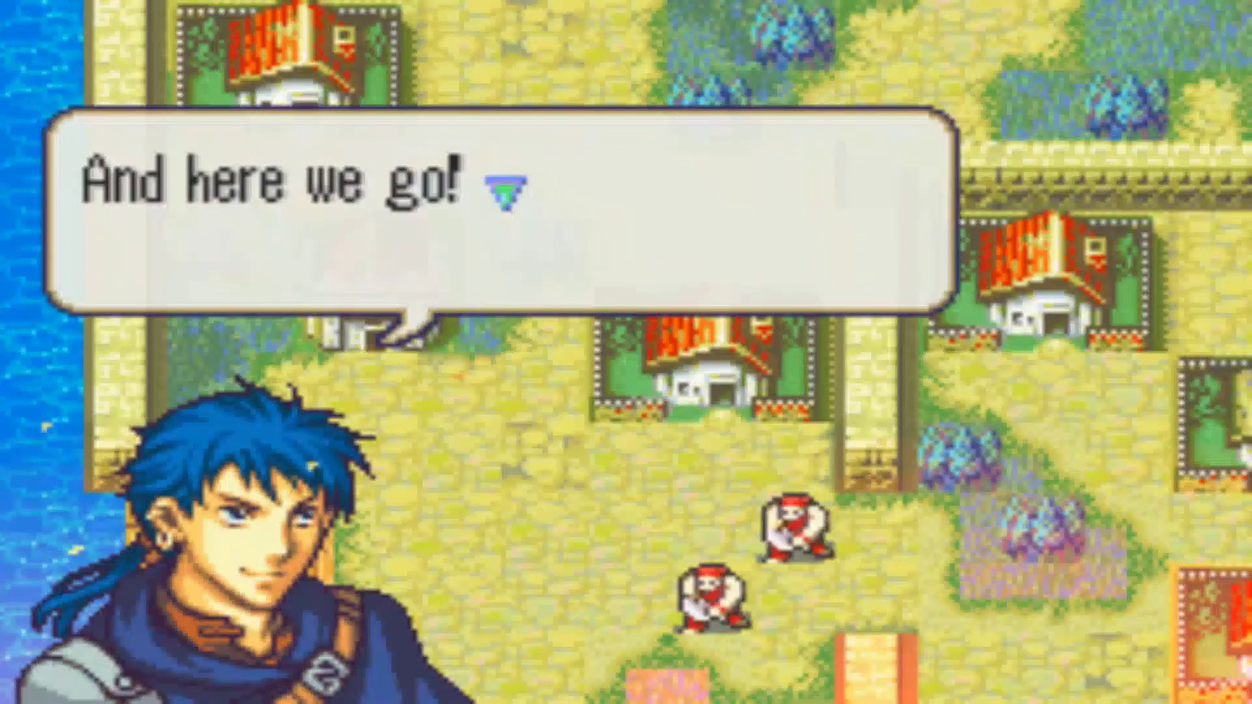
# Advance the "And here we go!" line and examine the western side of the map, including Colm at the northwestern village.
pyautogui.press('x')
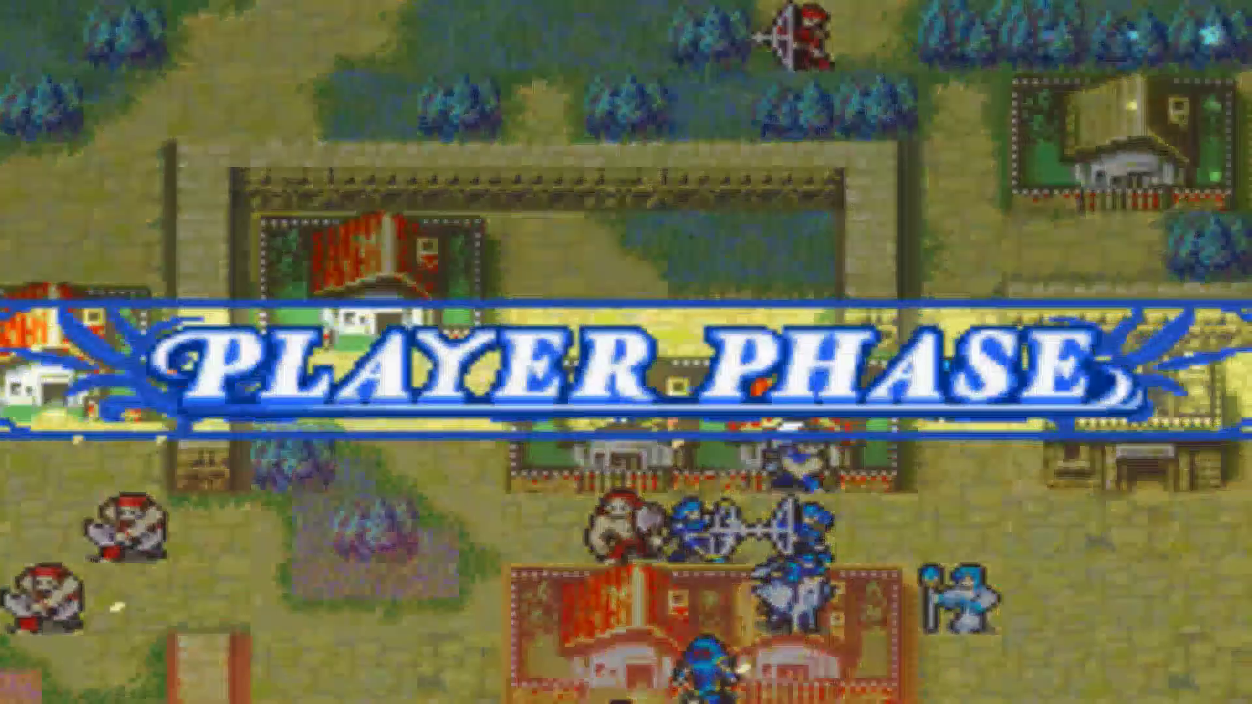
pyautogui.press('Left')
pyautogui.press('Left')
pyautogui.press('Left')
pyautogui.press('Left')
pyautogui.press('Left')
pyautogui.press('Left')
pyautogui.press('Left')
pyautogui.press('Left')
pyautogui.press('Left')
pyautogui.press('Left')
pyautogui.press('Left')
pyautogui.press('Left')
pyautogui.press('Left')
pyautogui.press('Left')
pyautogui.press('Up')
pyautogui.press('Up')
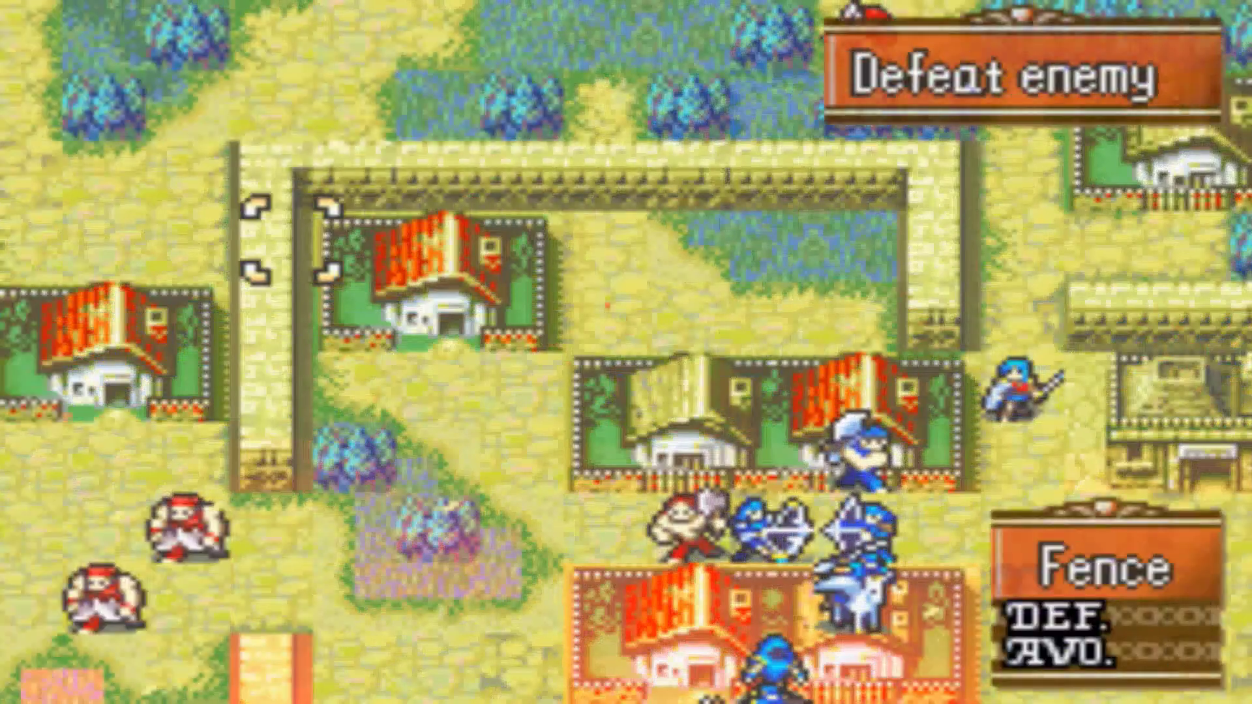
pyautogui.press('Up')
pyautogui.press('Left')
pyautogui.press('Left')
pyautogui.press('Up')
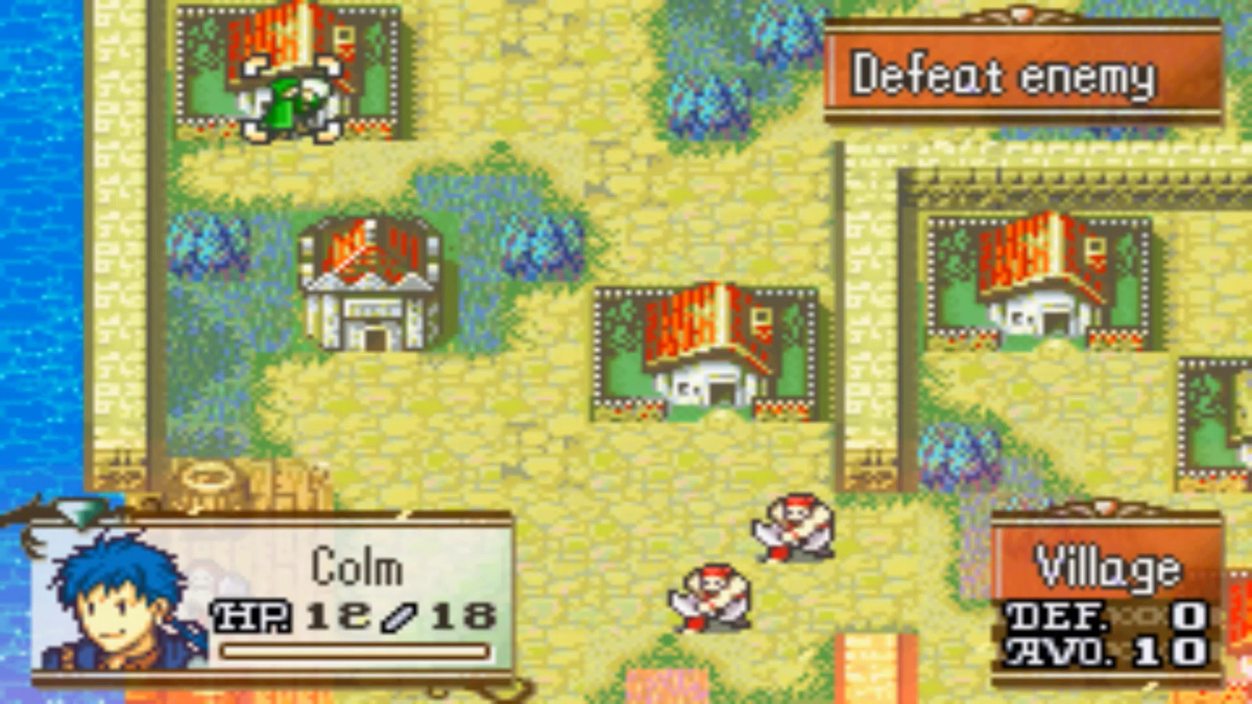
pyautogui.press('Up')
pyautogui.press('Right')
pyautogui.press('Right')
pyautogui.press('Right')
pyautogui.press('Right')
pyautogui.press('Right')
pyautogui.press('Right')
pyautogui.press('Right')
pyautogui.press('Right')
pyautogui.press('Right')
pyautogui.press('Right')
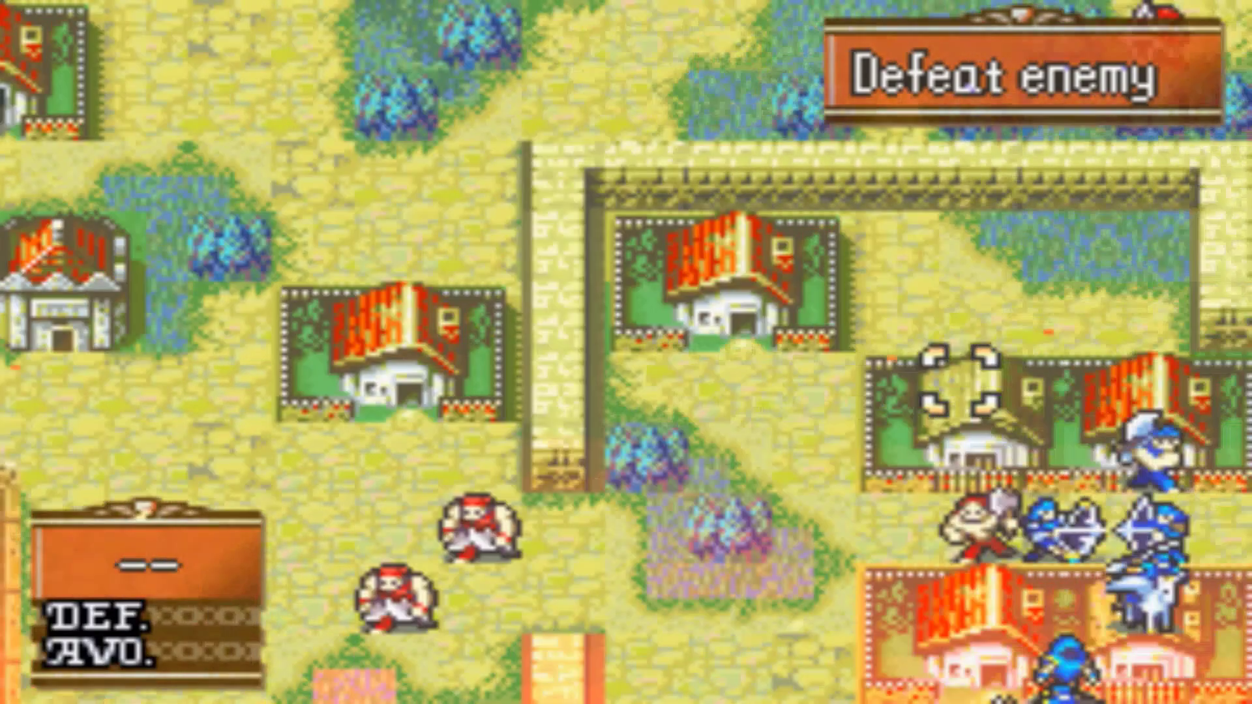
pyautogui.press('Up')
pyautogui.press('Right')
# Move the sword-wielding foot unit below Garcia northeast to the wall gap north of Eirika and end its action.
pyautogui.press('Down')
pyautogui.press('Down')
pyautogui.press('Down')
pyautogui.press('Down')
pyautogui.press('Left')
pyautogui.press('Left')
pyautogui.press('x')
pyautogui.press('Right')
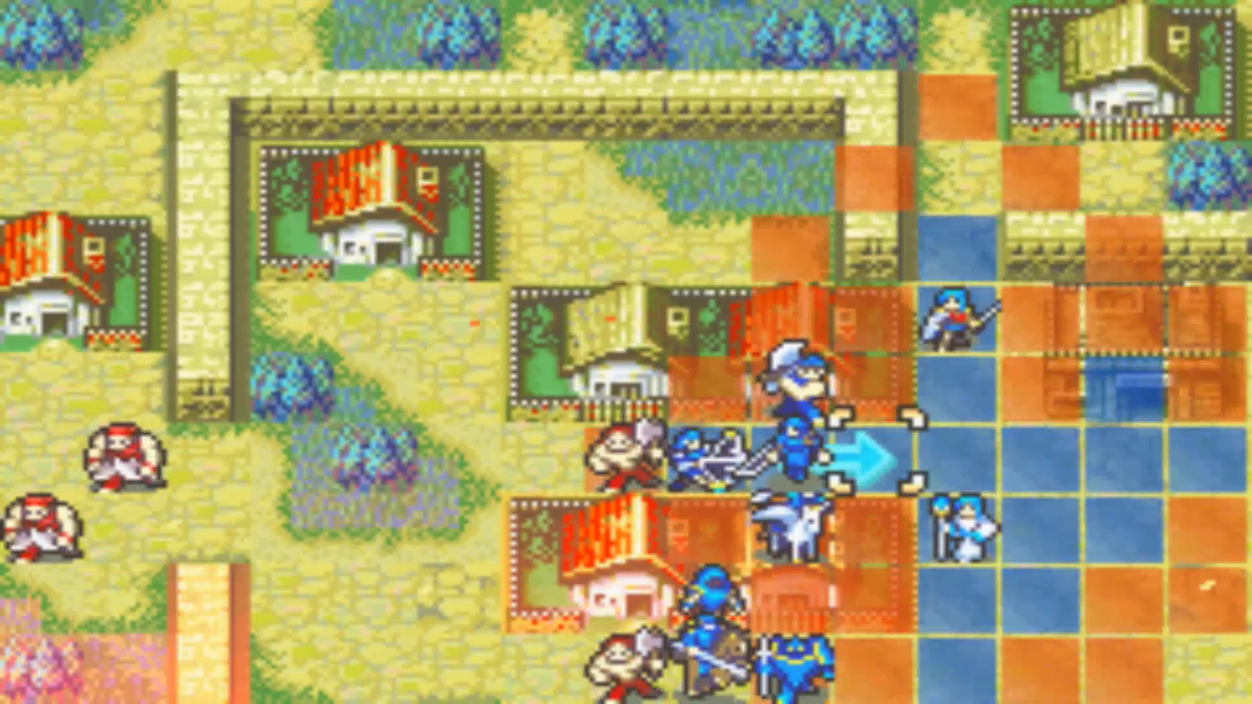
pyautogui.press('Right')
pyautogui.press('Up')
pyautogui.press('Up')
pyautogui.press('Up')
pyautogui.press('x')
# Move Eirika four tiles north through the wall gap to the path beside the northern house and end her action.
pyautogui.press('a')
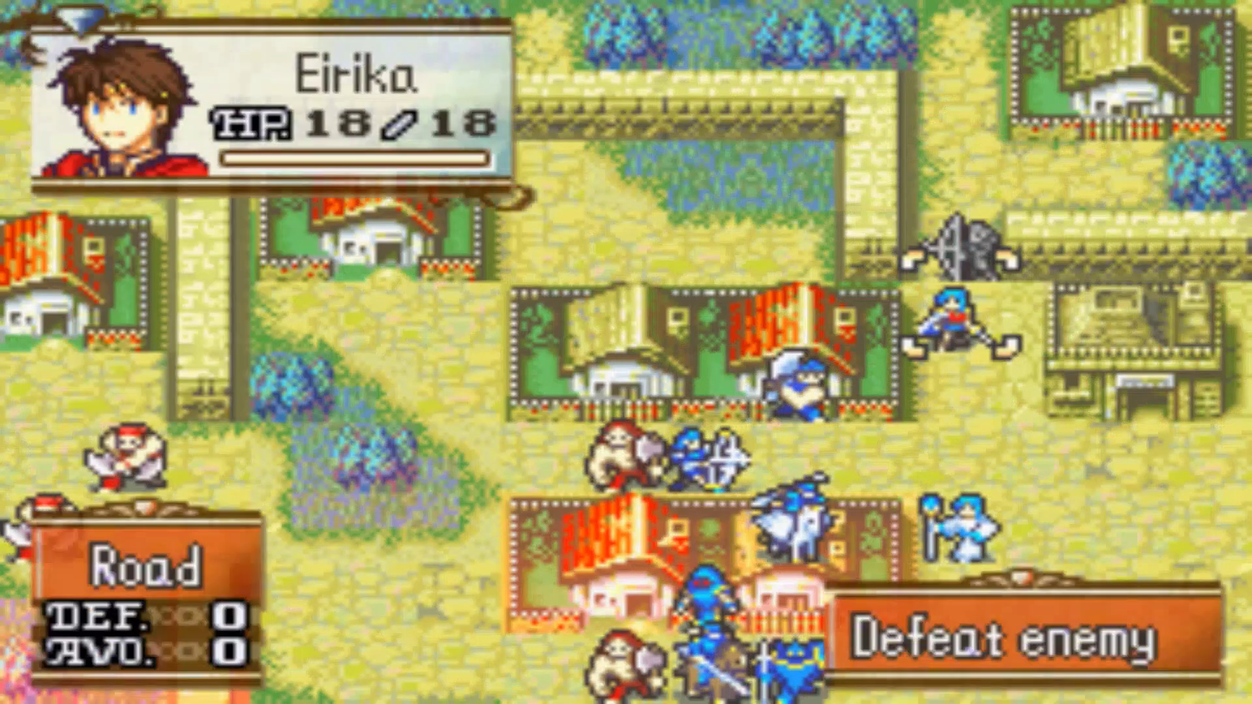
pyautogui.press('x')
pyautogui.press('Up')
pyautogui.press('Up')
pyautogui.press('Up')
pyautogui.press('Up')
pyautogui.press('x')
pyautogui.press('Up')
pyautogui.press('x')
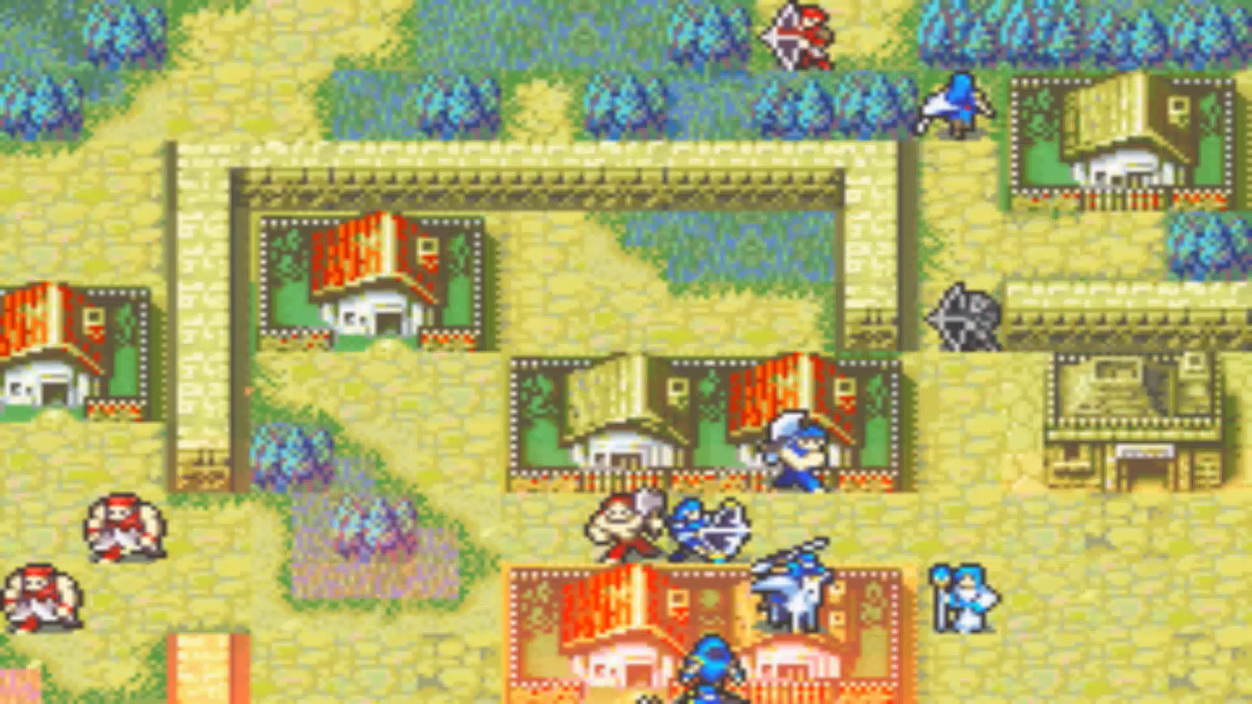
# Move Garcia one tile south onto the road and attack the Cutthroat west of R.I.P. Seth with the Hand Axe.
pyautogui.press('a')
pyautogui.press('a')
pyautogui.press('x')
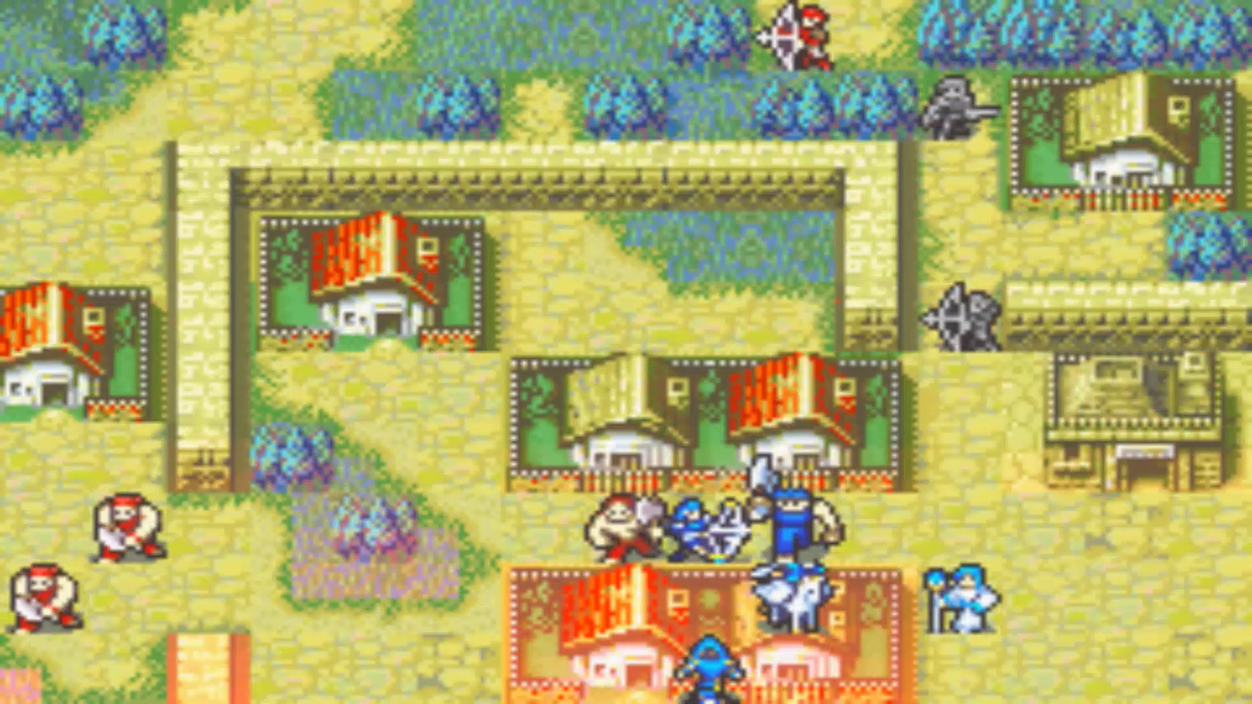
pyautogui.press('x')
pyautogui.press('x')
pyautogui.press('x')
pyautogui.press('x')
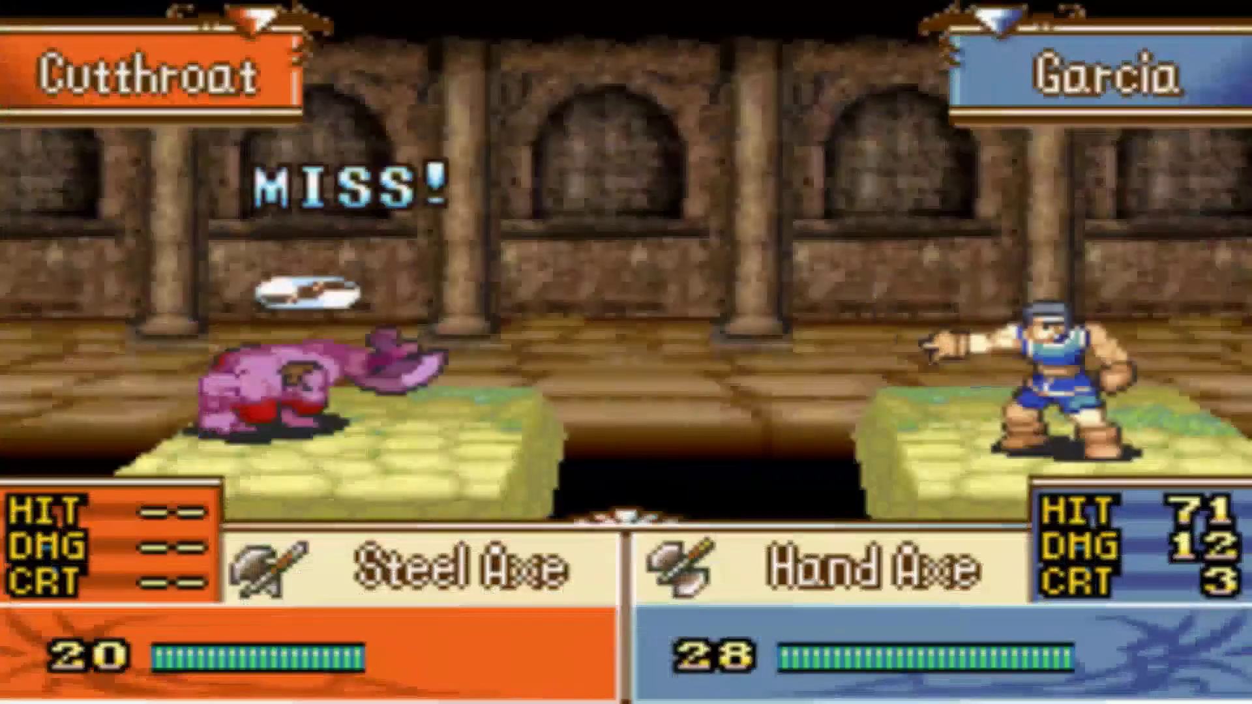
# Try positioning Vanessa over the northern houses to attack the Cutthroat, including with the Javelin, and cancel her move.
pyautogui.press('x')
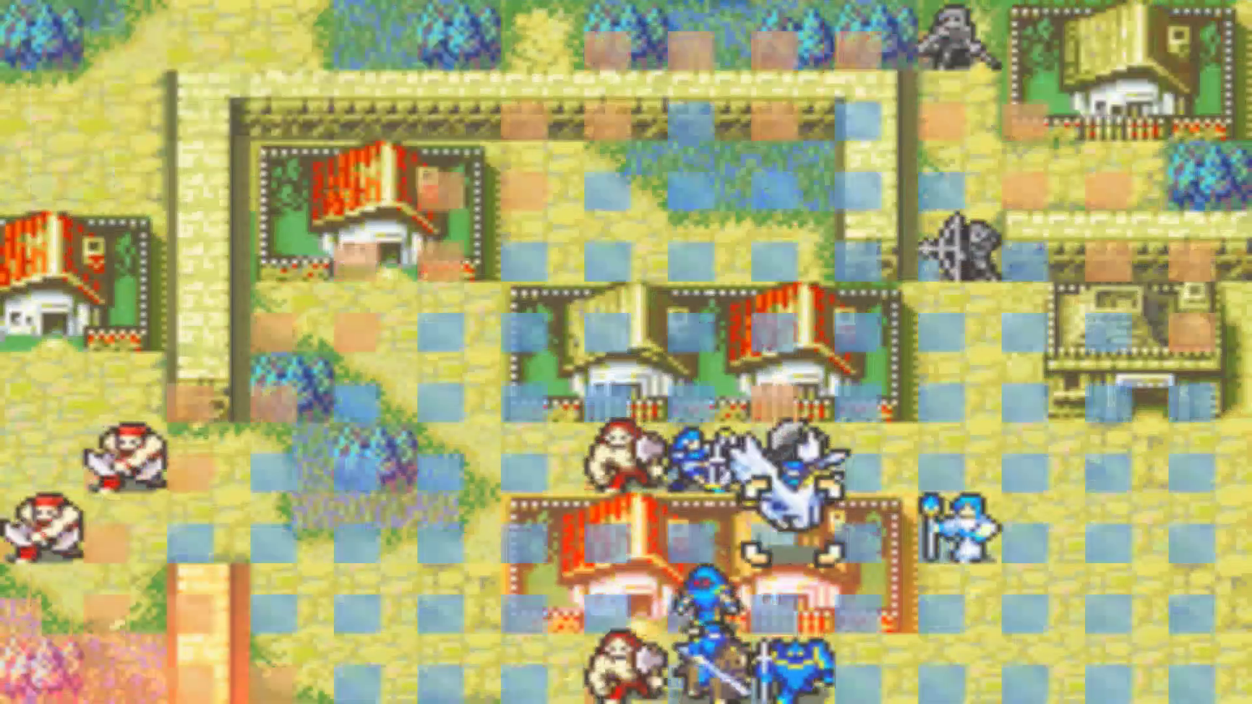
pyautogui.press('Left')
pyautogui.press('Up')
pyautogui.press('Up')
pyautogui.press('Left')
pyautogui.press('x')
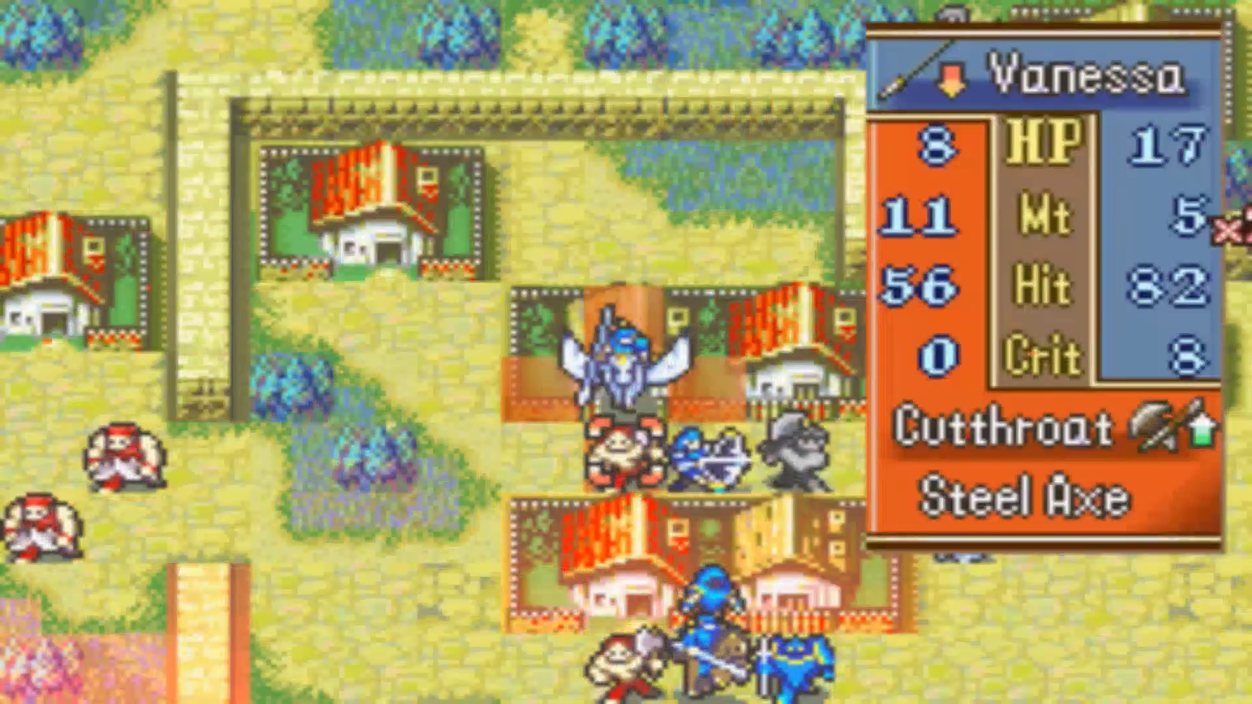
pyautogui.press('z')
pyautogui.press('z')
pyautogui.press('z')
pyautogui.press('Right')
pyautogui.press('x')
pyautogui.press('x')
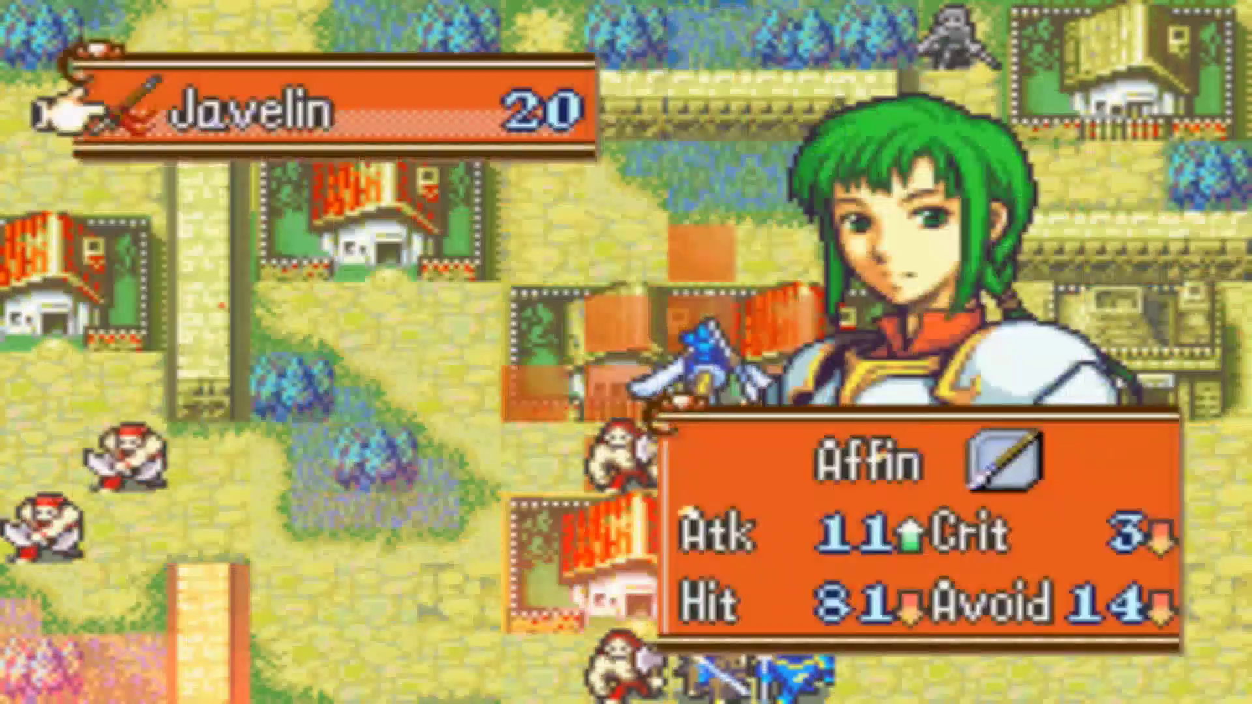
pyautogui.press('x')
pyautogui.press('z')
pyautogui.press('z')
pyautogui.press('z')
pyautogui.press('z')
# Move R.I.P. Seth two tiles east past Garcia and summon a Phantom on the adjacent road tile.
pyautogui.press('Up')
pyautogui.press('Left')
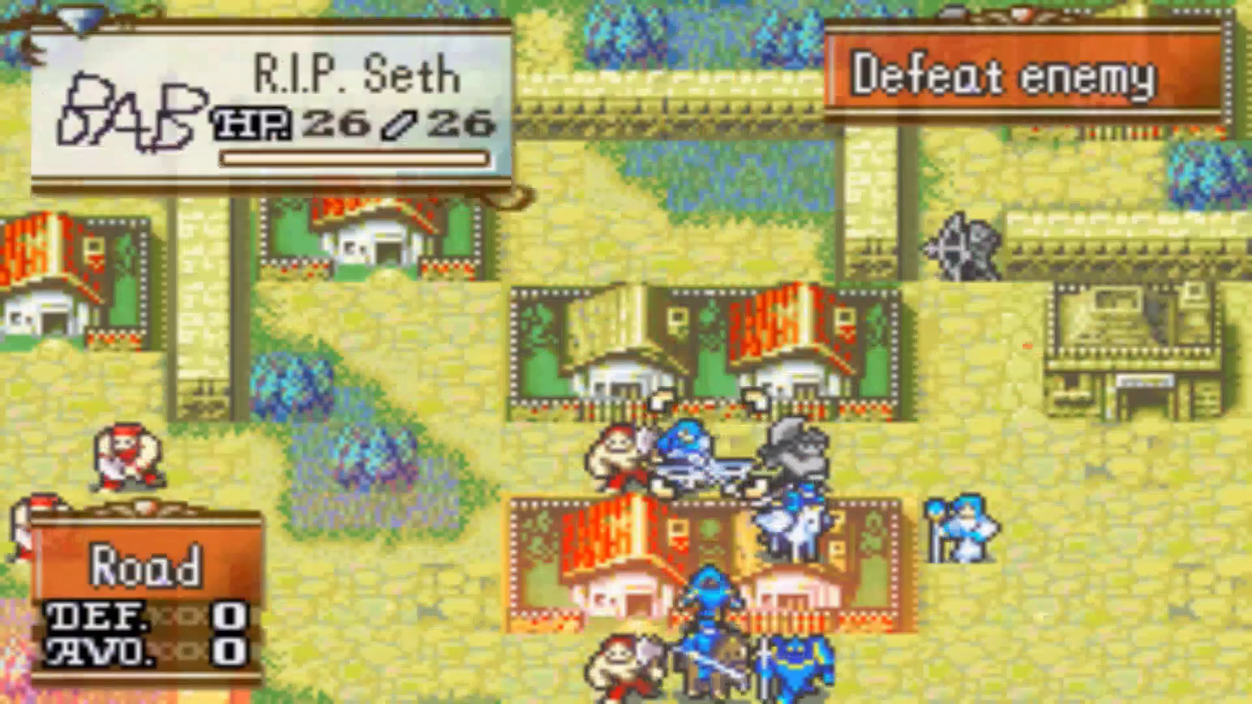
pyautogui.press('x')
pyautogui.press('x')
pyautogui.press('z')
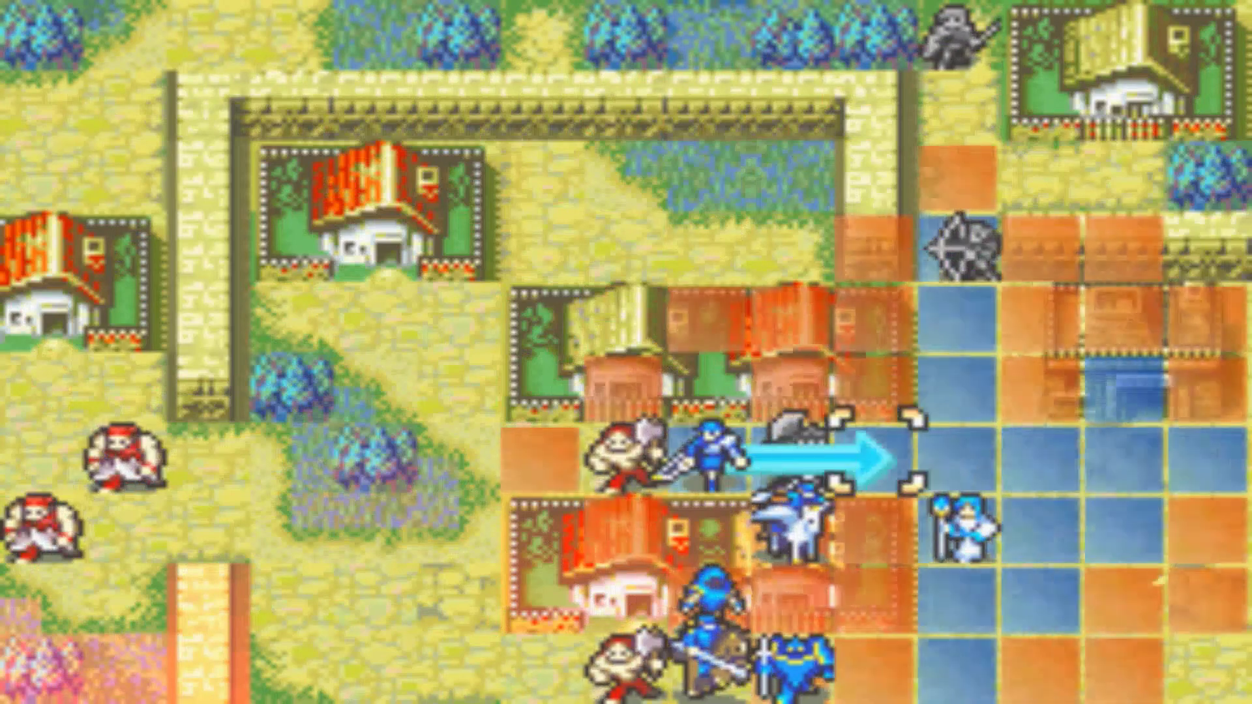
pyautogui.press('x')
pyautogui.press('x')
pyautogui.press('x')
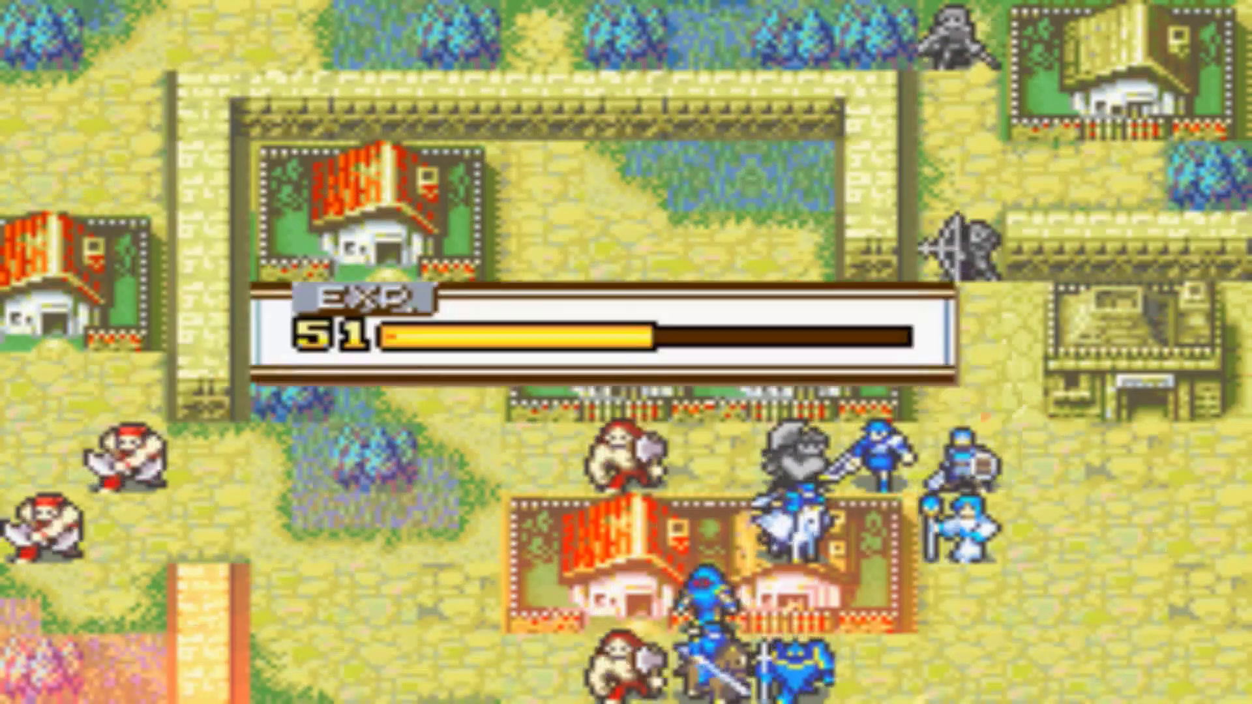
# Move the Phantom west to the road tile on Garcia's west side and attack the adjacent Cutthroat.
pyautogui.press('x')
pyautogui.press('x')
pyautogui.press('Right')
pyautogui.press('x')
pyautogui.press('Left')
pyautogui.press('Left')
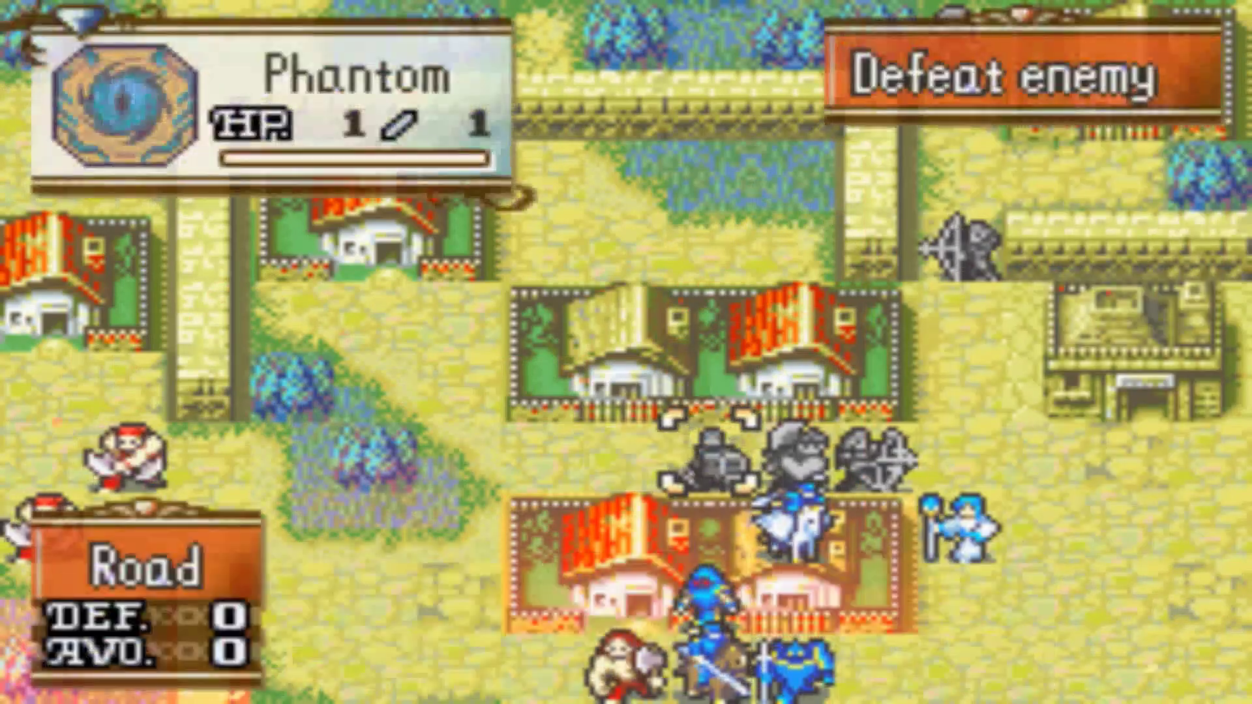
# Move Mace around to the road tile west of the Cutthroat and attack it.
pyautogui.press('Down')
pyautogui.press('Down')
pyautogui.press('x')
pyautogui.press('Left')
pyautogui.press('Left')
pyautogui.press('Down')
pyautogui.press('Down')
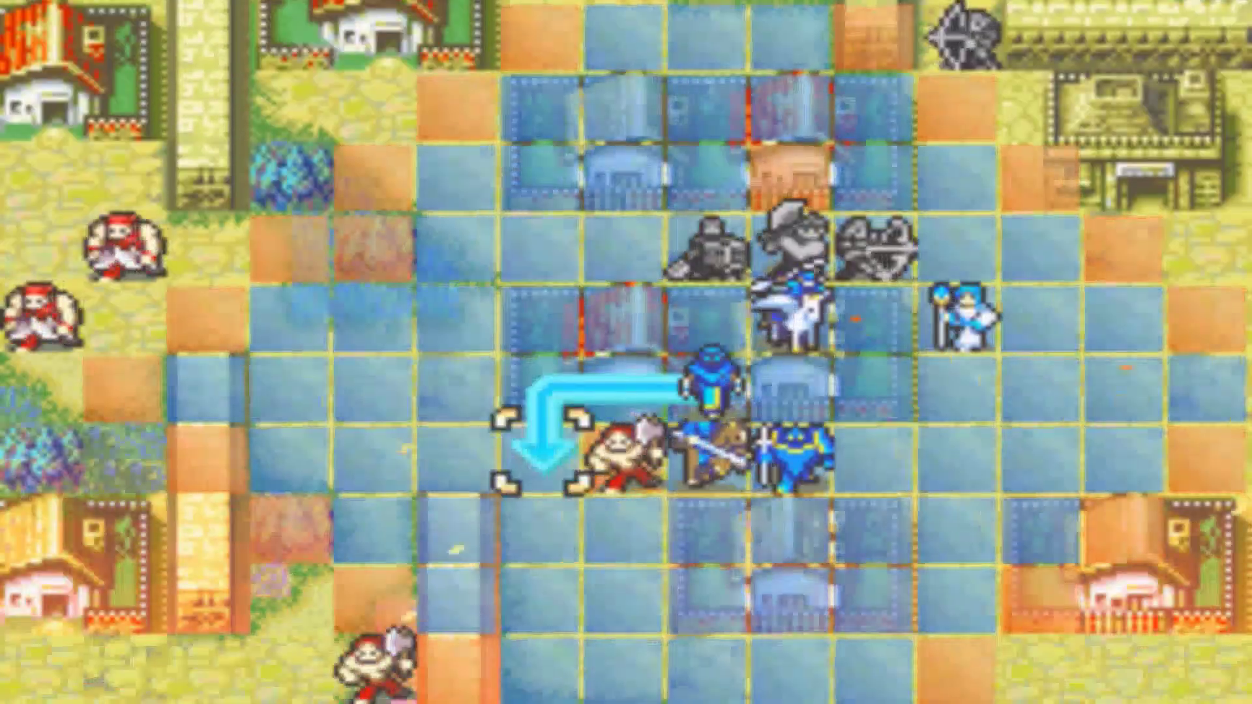
pyautogui.press('x')
pyautogui.press('x')
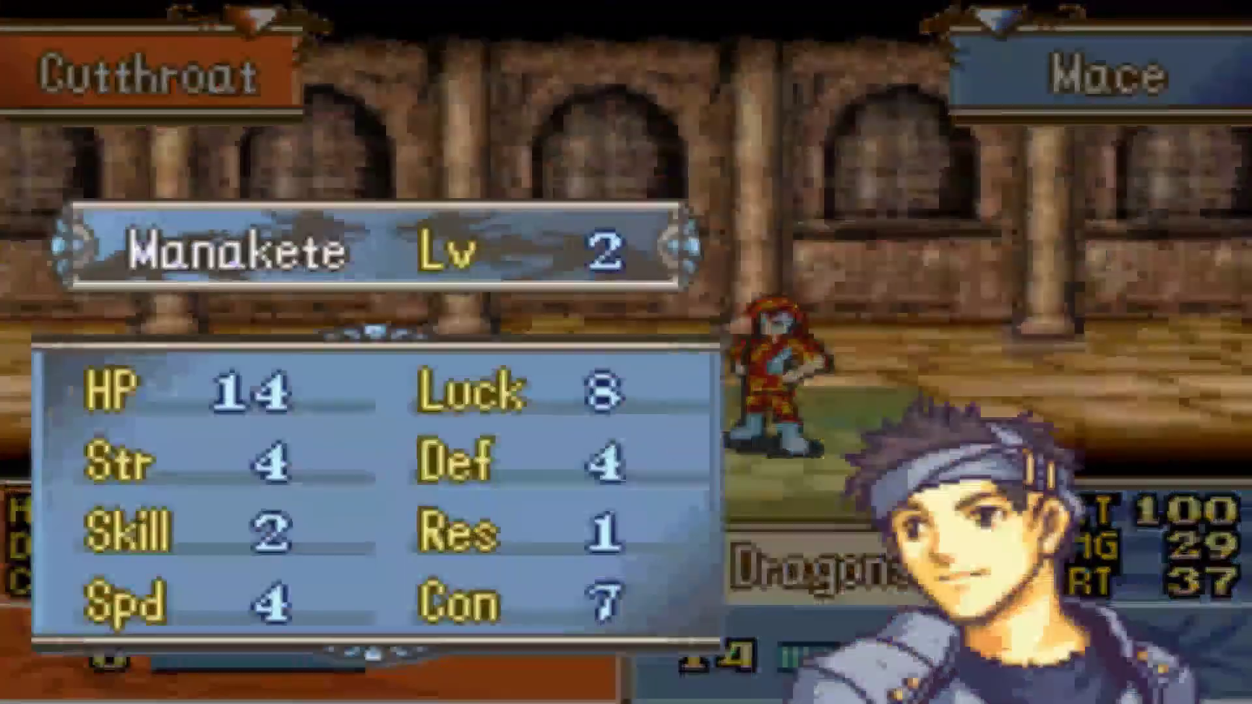
pyautogui.press('x')
# Move Franz to the road tile directly west of Mace and the armored unit to the tile directly east of Mace.
pyautogui.press('Left')
pyautogui.press('Down')
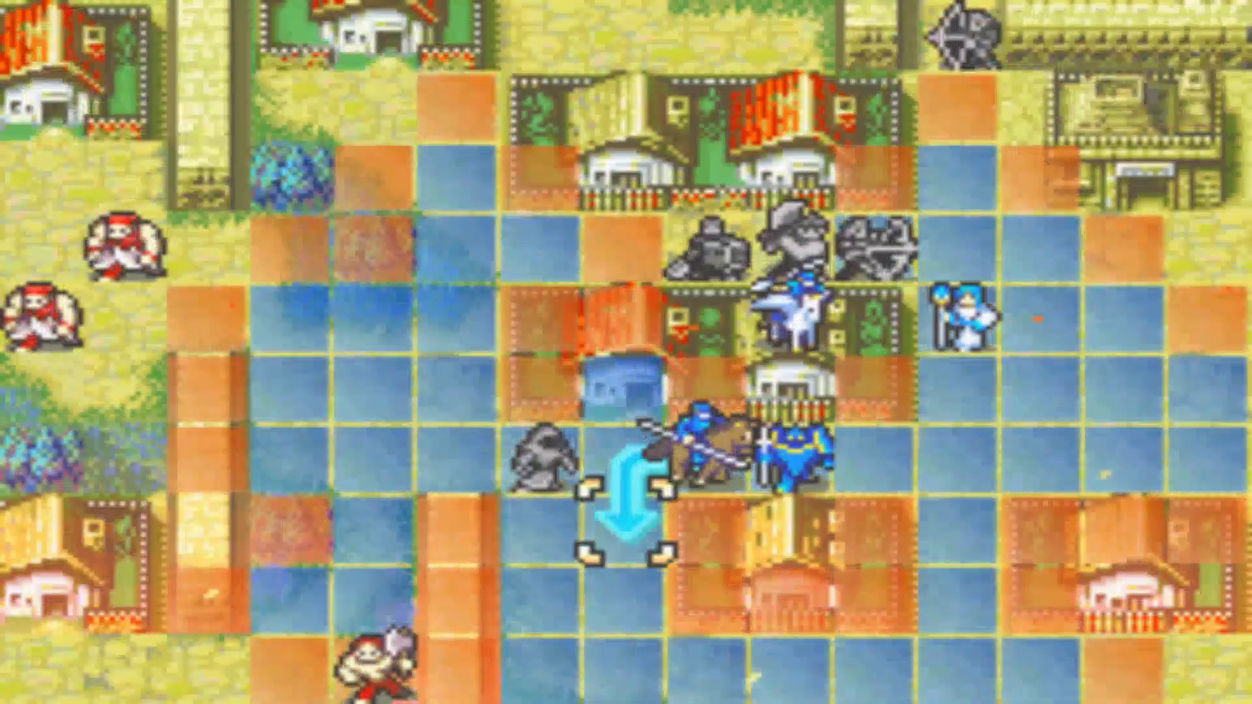
pyautogui.press('Down')
pyautogui.press('Left')
pyautogui.press('Left')
pyautogui.press('Up')
pyautogui.press('Right')
pyautogui.press('Up')
pyautogui.press('x')
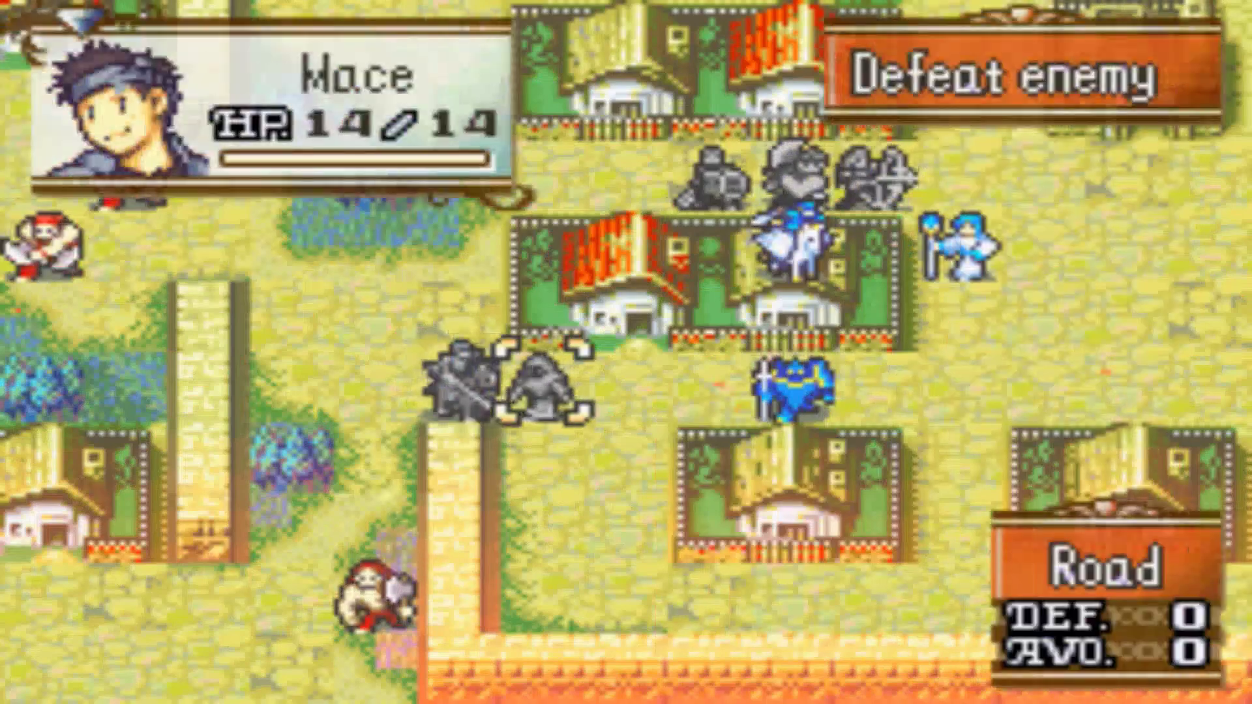
pyautogui.press('Right')
pyautogui.press('Right')
pyautogui.press('Right')
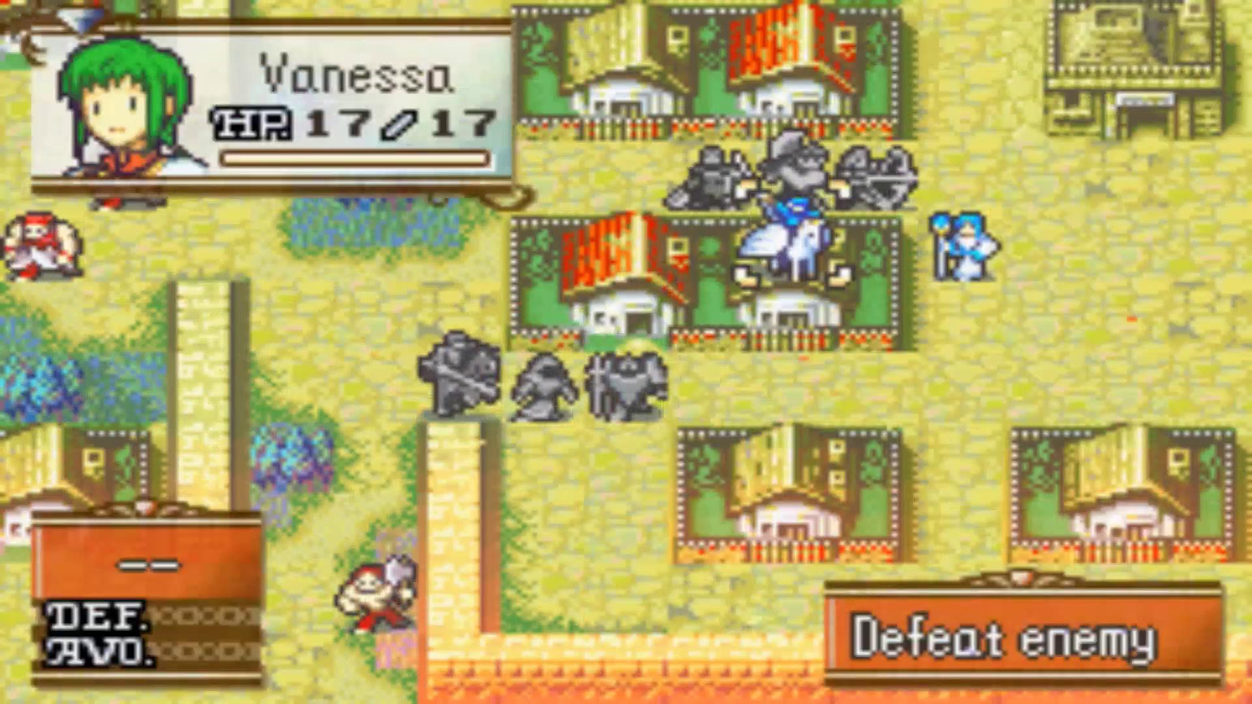
# End the turn and have Eirika attack the adjacent Cutthroat archer in the northern forest with her sword.
pyautogui.press('Up')
pyautogui.press('Up')
pyautogui.press('Up')
pyautogui.press('x')
pyautogui.press('Up')
pyautogui.press('x')
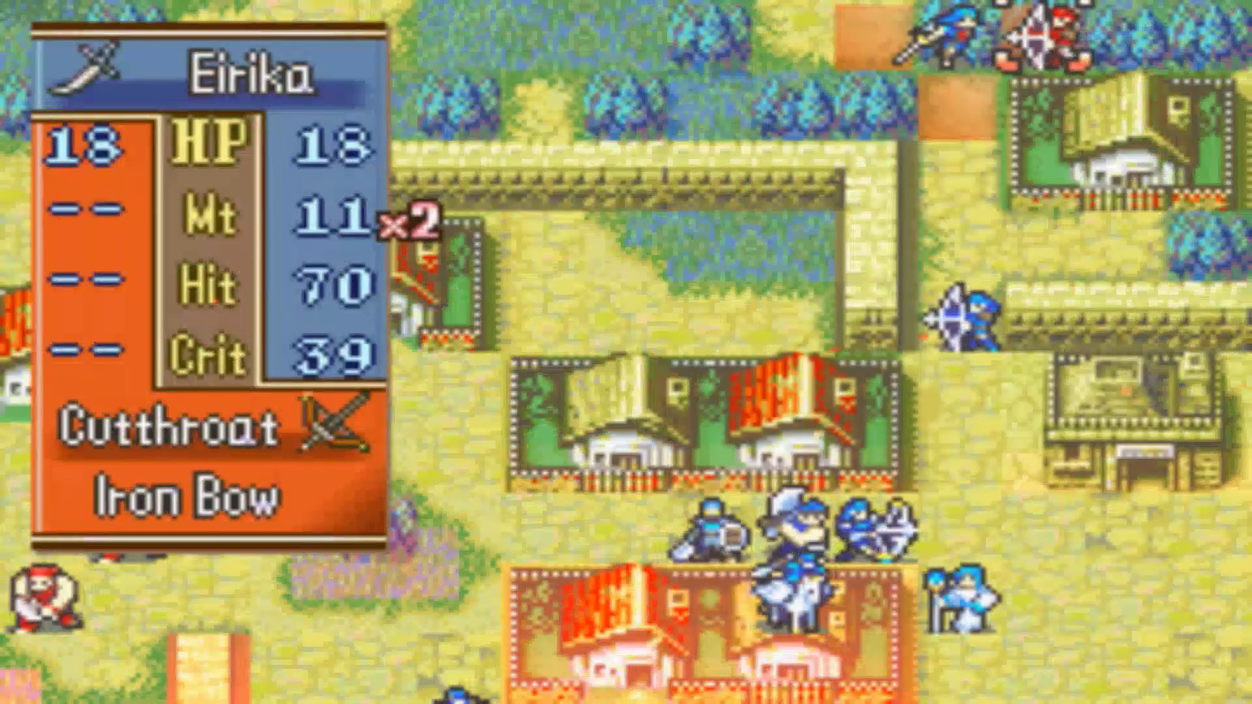
pyautogui.press('x')
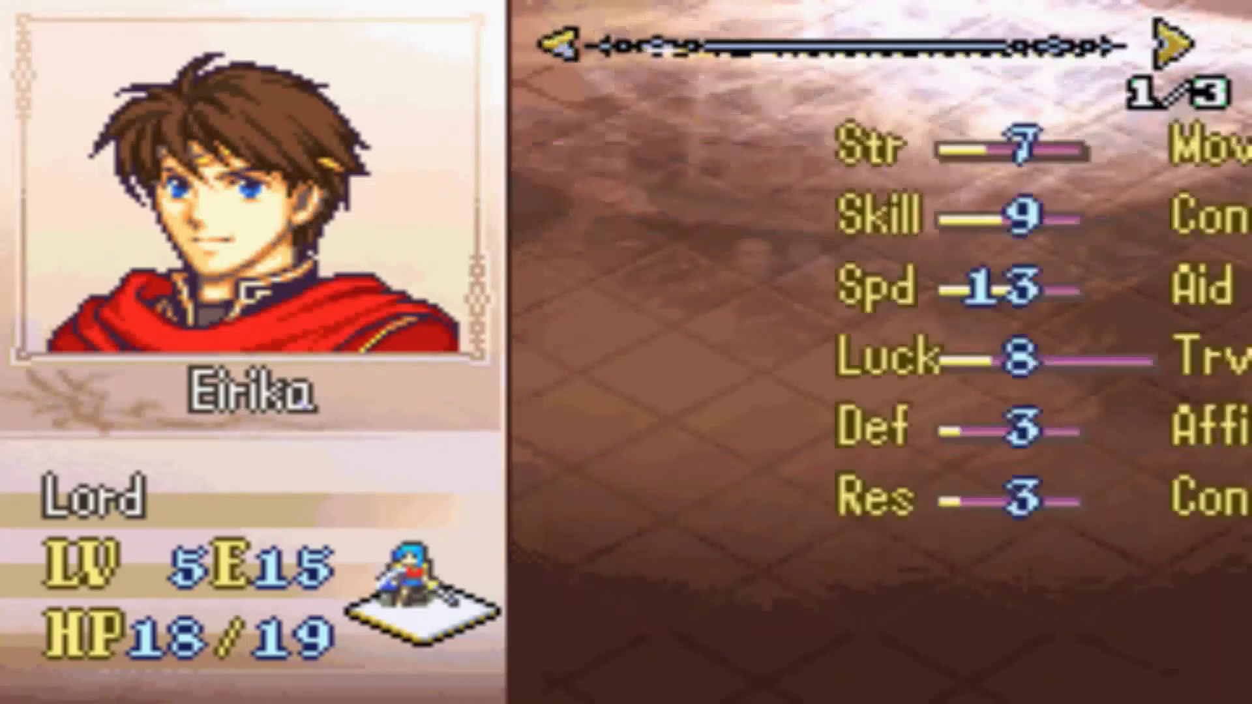
# Close Eirika's stats and move the northern archer up to the tile by the fence corner, diagonally southwest of Eirika.
pyautogui.press('z')
pyautogui.press('Down')
pyautogui.press('Down')
pyautogui.press('Down')
pyautogui.press('x')
pyautogui.press('Up')
pyautogui.press('z')
pyautogui.press('Down')
pyautogui.press('x')
pyautogui.press('Up')
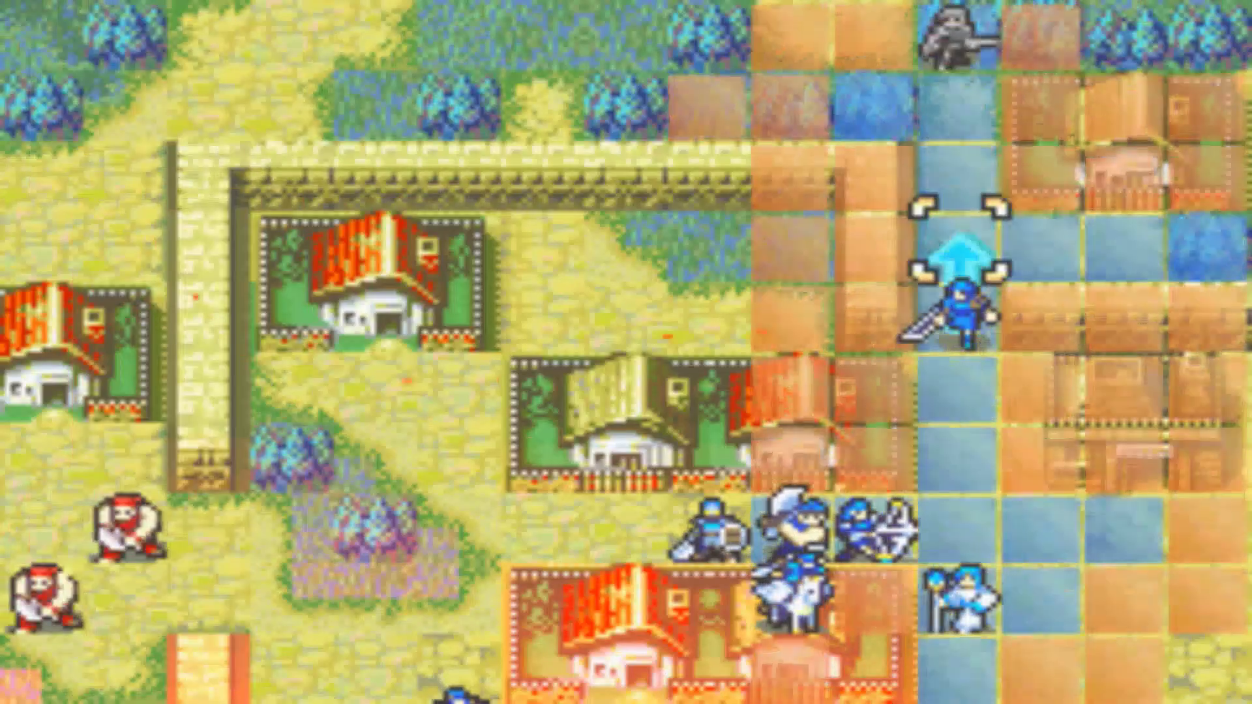
pyautogui.press('z')
pyautogui.press('Down')
pyautogui.press('z')
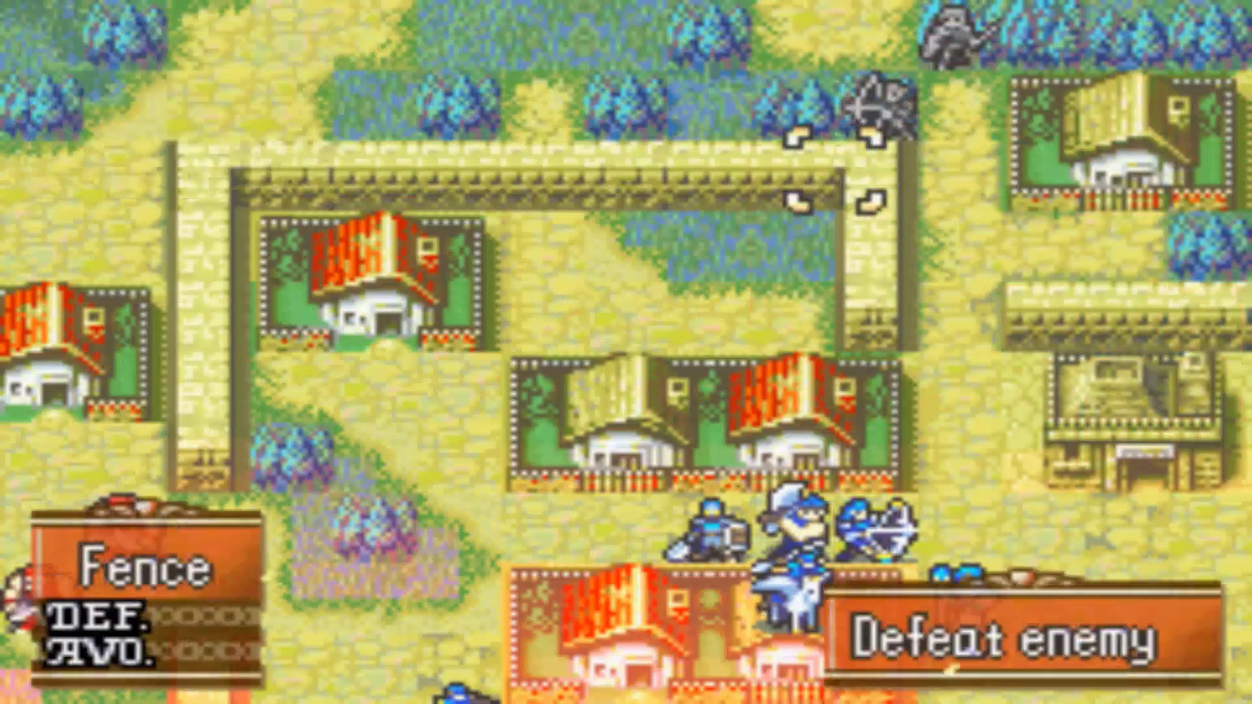
# Survey the western part of the map, checking the remaining Cutthroats, the dock, the arena and the northwestern houses.
pyautogui.press('Left')
pyautogui.press('Left')
pyautogui.press('Left')
pyautogui.press('Left')
pyautogui.press('Left')
pyautogui.press('Down')
pyautogui.press('Down')
pyautogui.press('Down')
pyautogui.press('Down')
pyautogui.press('Down')
pyautogui.press('Down')
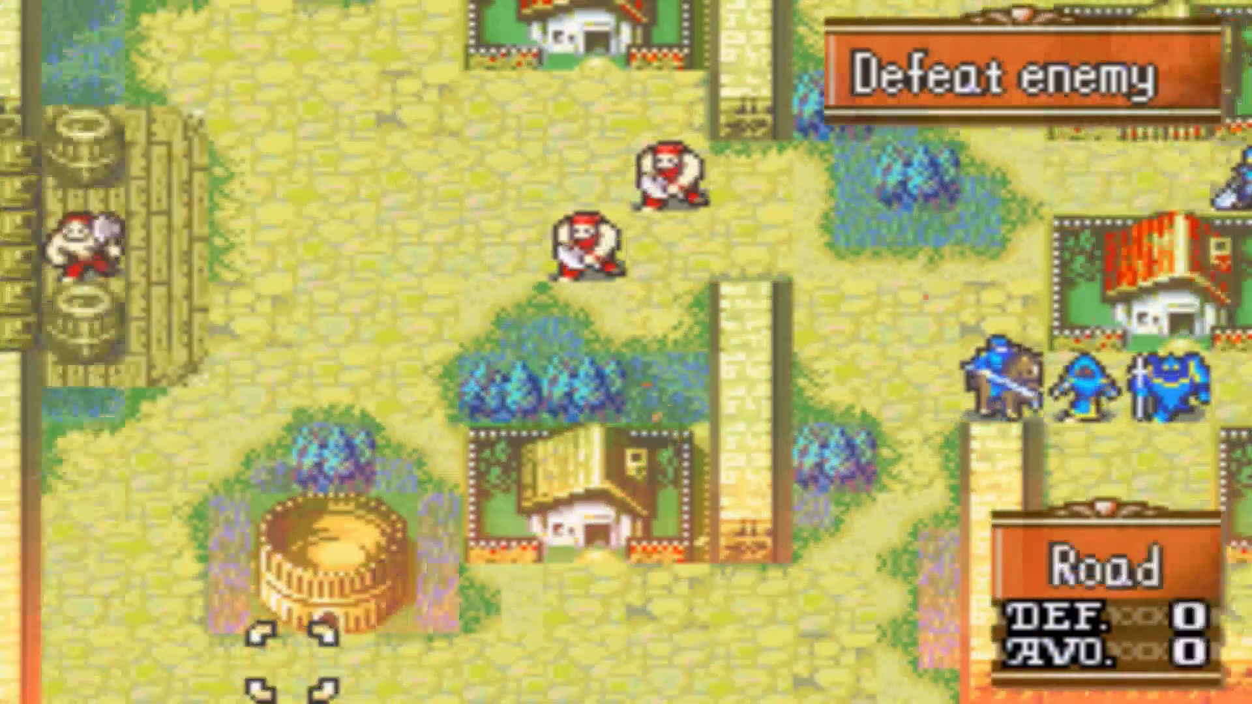
pyautogui.press('Left')
pyautogui.press('Left')
pyautogui.press('Up')
pyautogui.press('Up')
pyautogui.press('Up')
pyautogui.press('Up')
pyautogui.press('Up')
pyautogui.press('Up')
pyautogui.press('Up')
pyautogui.press('Up')
pyautogui.press('Up')
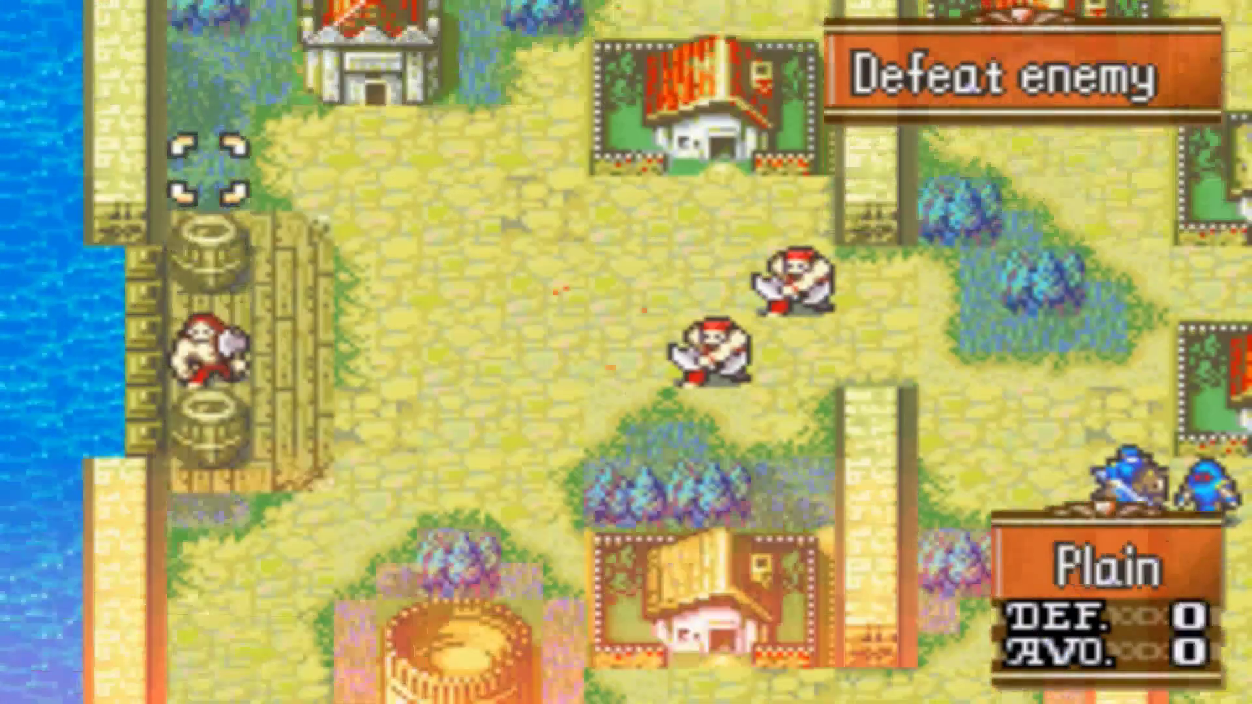
pyautogui.press('Up')
pyautogui.press('Up')
pyautogui.press('Up')
pyautogui.press('Right')
pyautogui.press('Right')
pyautogui.press('Right')
pyautogui.press('Right')
pyautogui.press('Right')
pyautogui.press('Right')
pyautogui.press('Up')
pyautogui.press('Down')
pyautogui.press('Down')
pyautogui.press('Down')
pyautogui.press('Down')
pyautogui.press('Right')
pyautogui.press('Right')
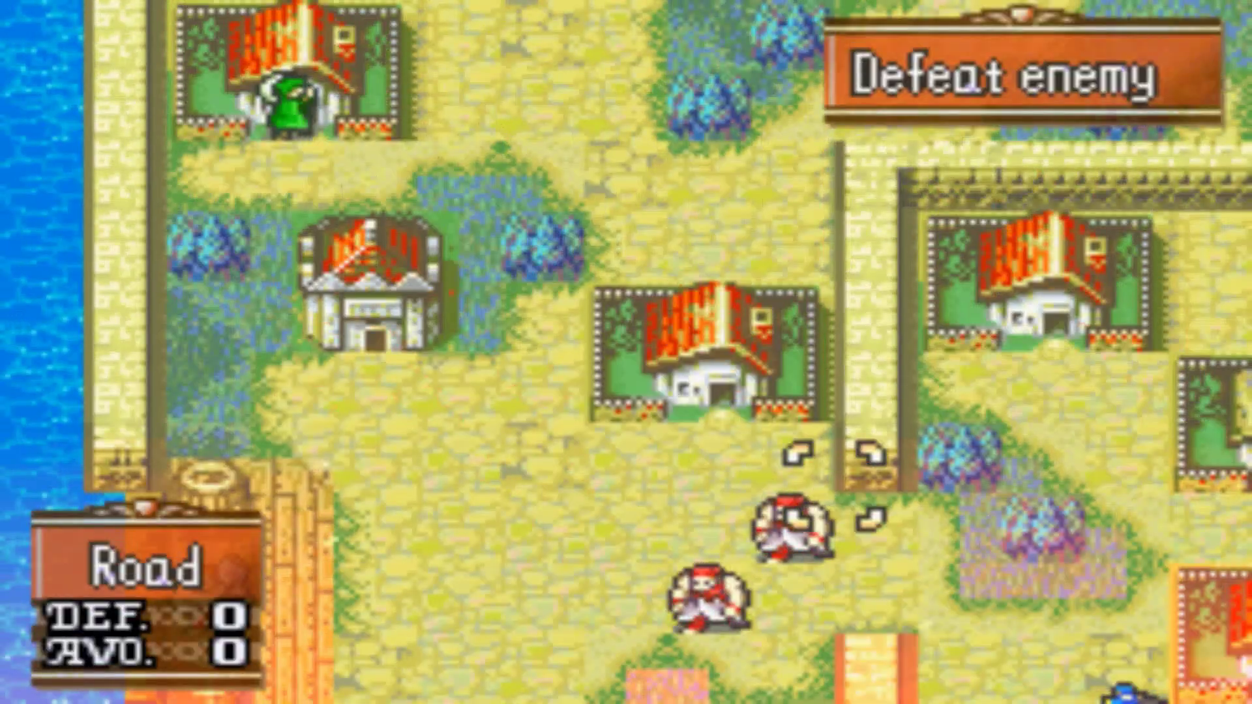
pyautogui.press('Right')
pyautogui.press('Right')
pyautogui.press('Right')
pyautogui.press('Right')
pyautogui.press('Right')
pyautogui.press('Right')
pyautogui.press('Down')
pyautogui.press('Down')
pyautogui.press('Down')
pyautogui.press('Down')
pyautogui.press('Down')
pyautogui.press('Left')
pyautogui.press('Left')
pyautogui.press('Up')
pyautogui.press('z')
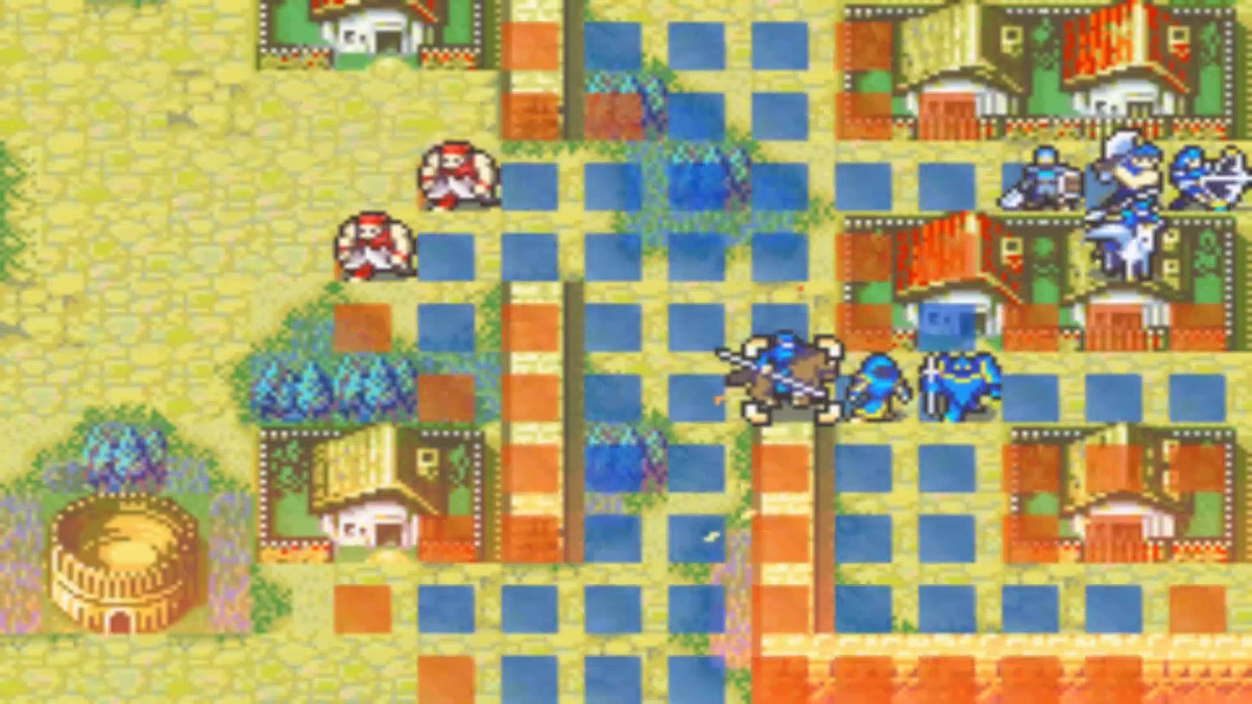
pyautogui.press('Left')
pyautogui.press('Left')
pyautogui.press('Down')
pyautogui.press('Down')
pyautogui.press('Left')
pyautogui.press('Down')
pyautogui.press('x')
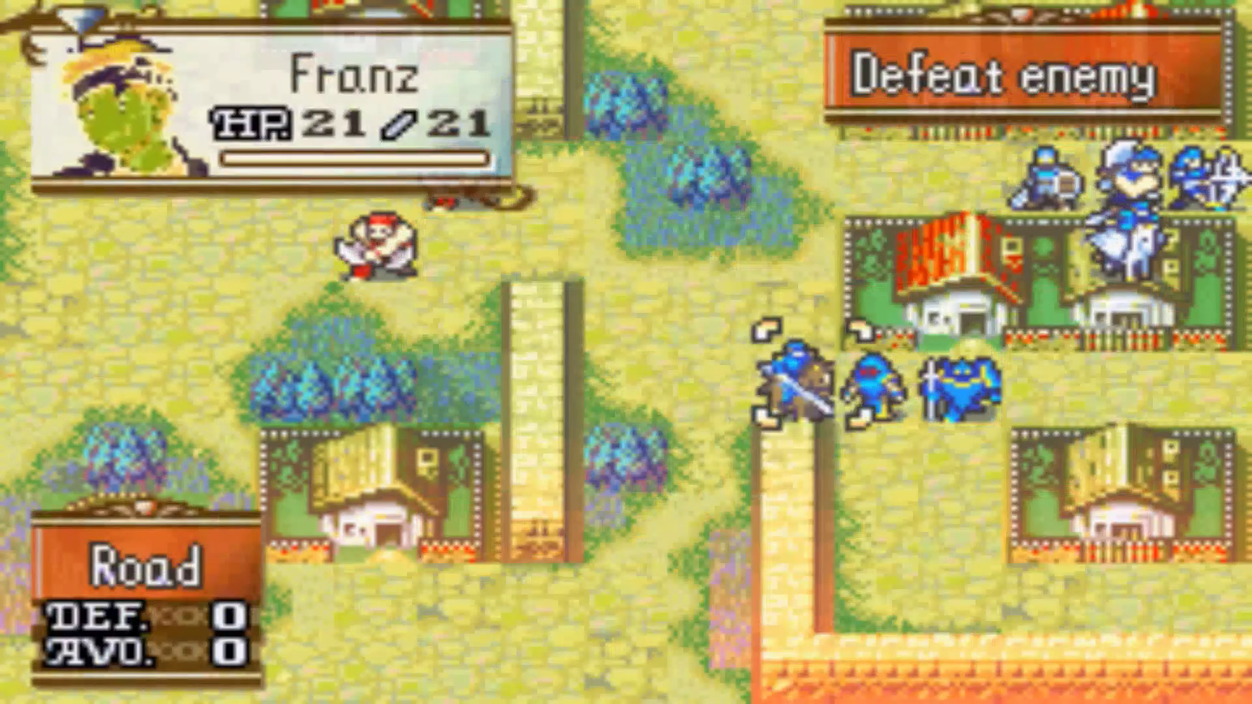
# Move Franz southwest to the road tile just below the western fence and advance through the triggered Poison Axe event.
pyautogui.press('z')
pyautogui.press('Down')
pyautogui.press('Down')
pyautogui.press('Left')
pyautogui.press('Left')
pyautogui.press('z')
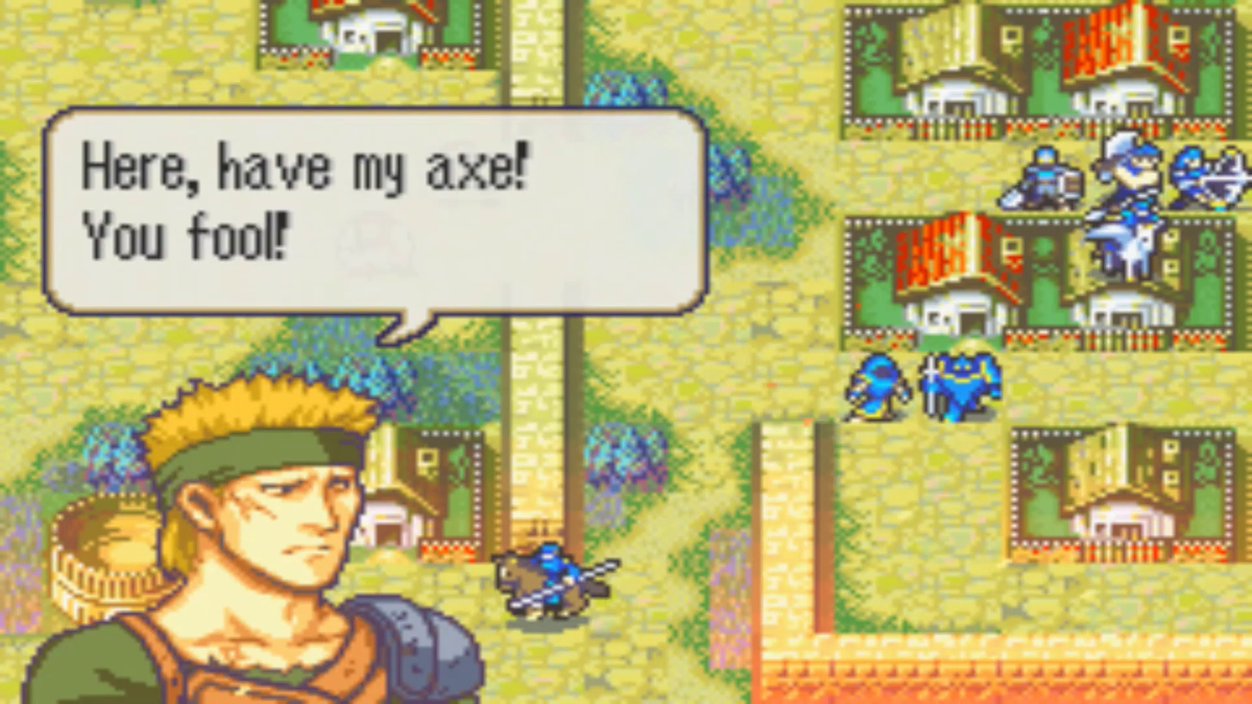
pyautogui.press('x')
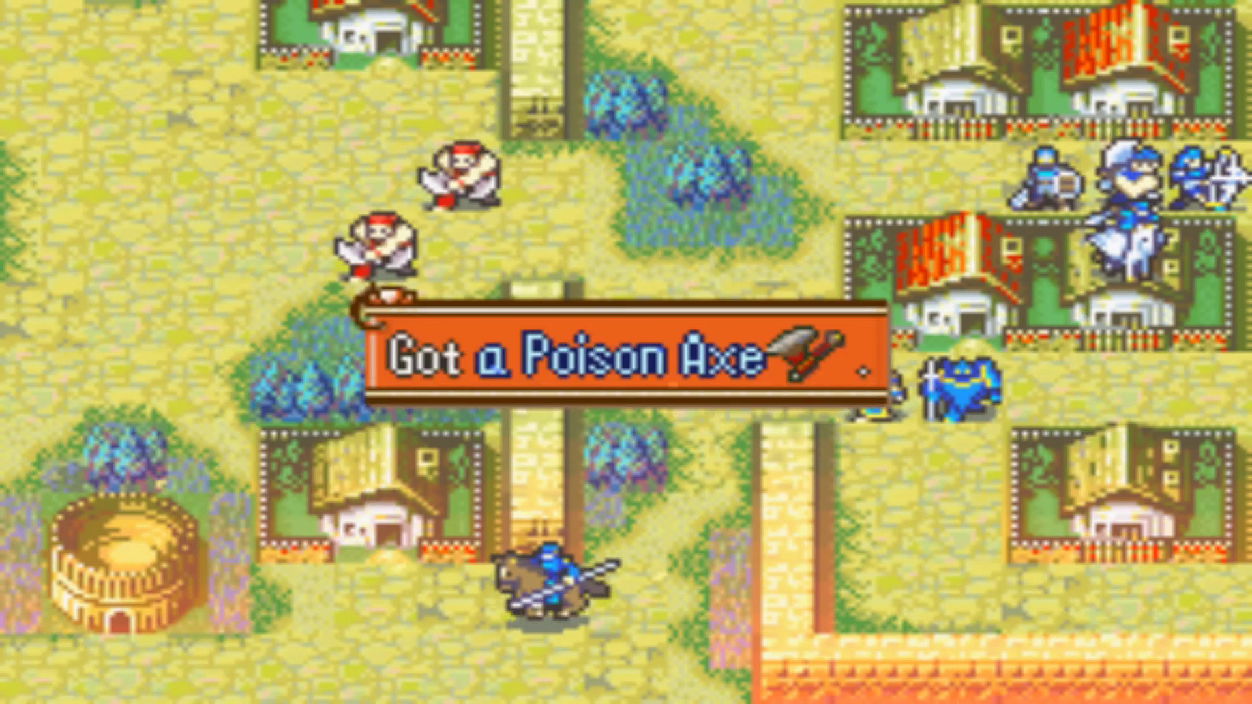
pyautogui.press('x')
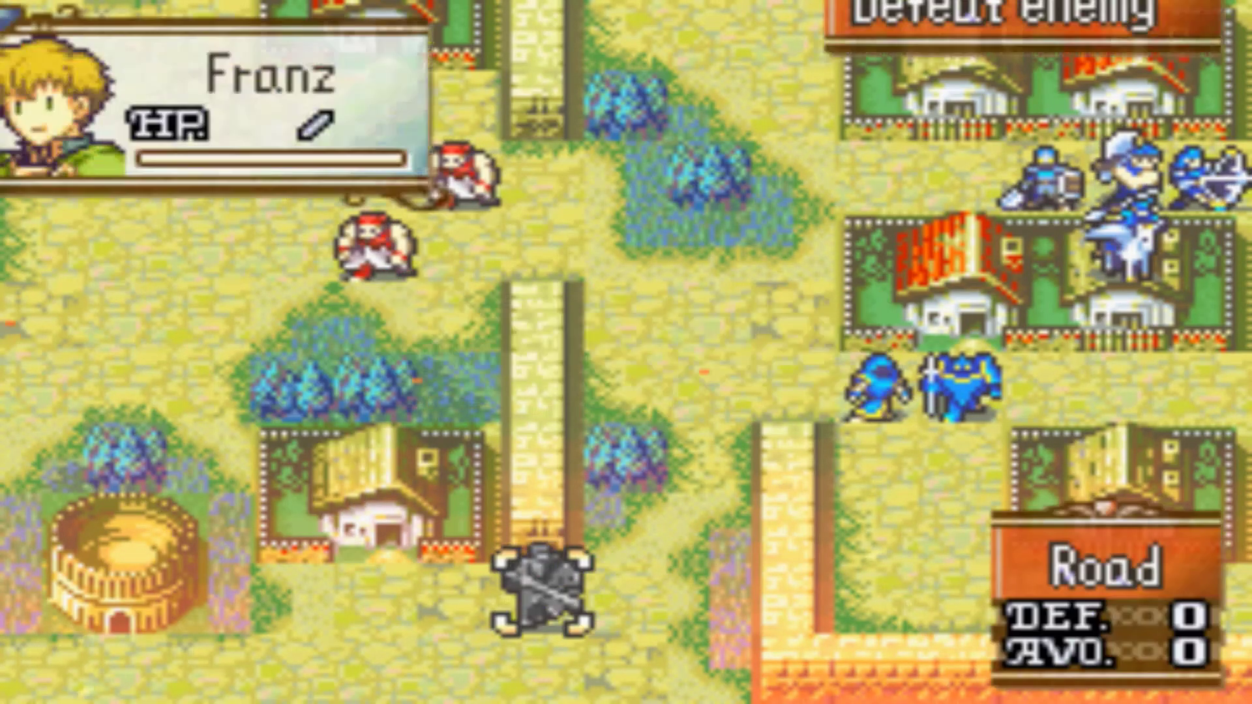
# Move Mace northwest into the forest patch west of the houses and have him wait there.
pyautogui.press('Up')
pyautogui.press('Up')
pyautogui.press('Up')
pyautogui.press('Right')
pyautogui.press('Right')
pyautogui.press('Right')
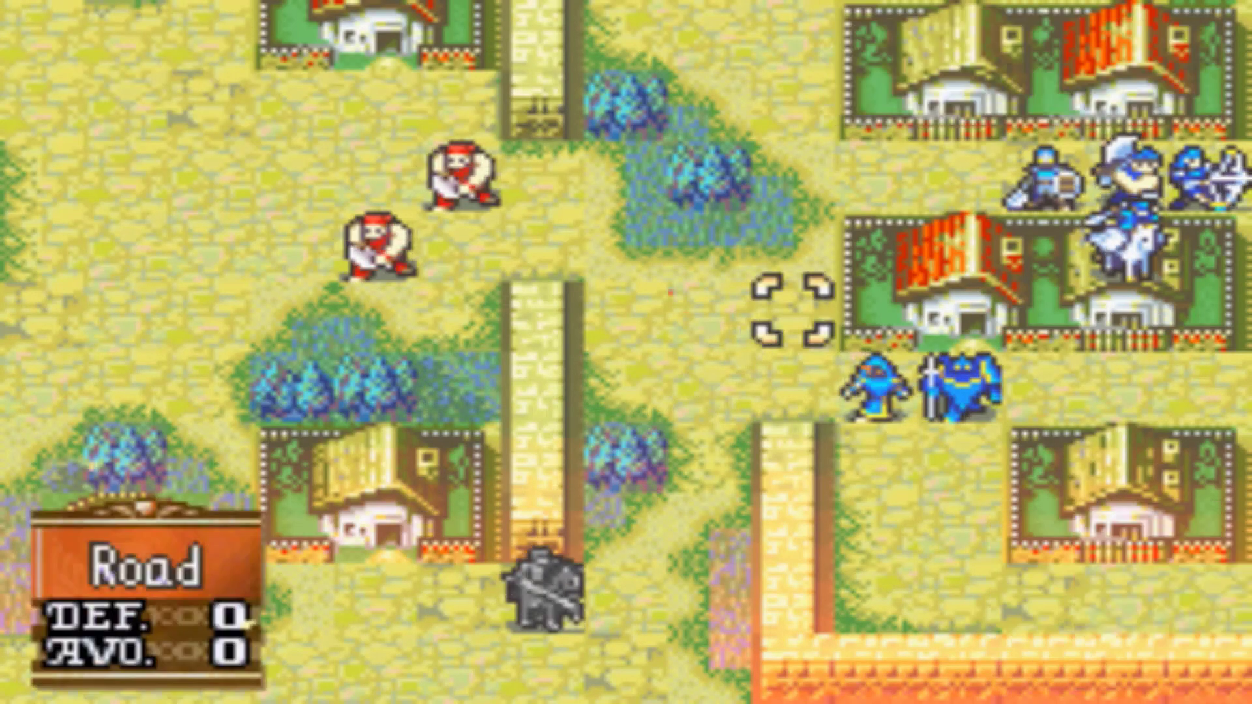
pyautogui.press('Down')
pyautogui.press('Right')
pyautogui.press('x')
pyautogui.press('Left')
pyautogui.press('Up')
pyautogui.press('Up')
pyautogui.press('Up')
pyautogui.press('Left')
pyautogui.press('x')
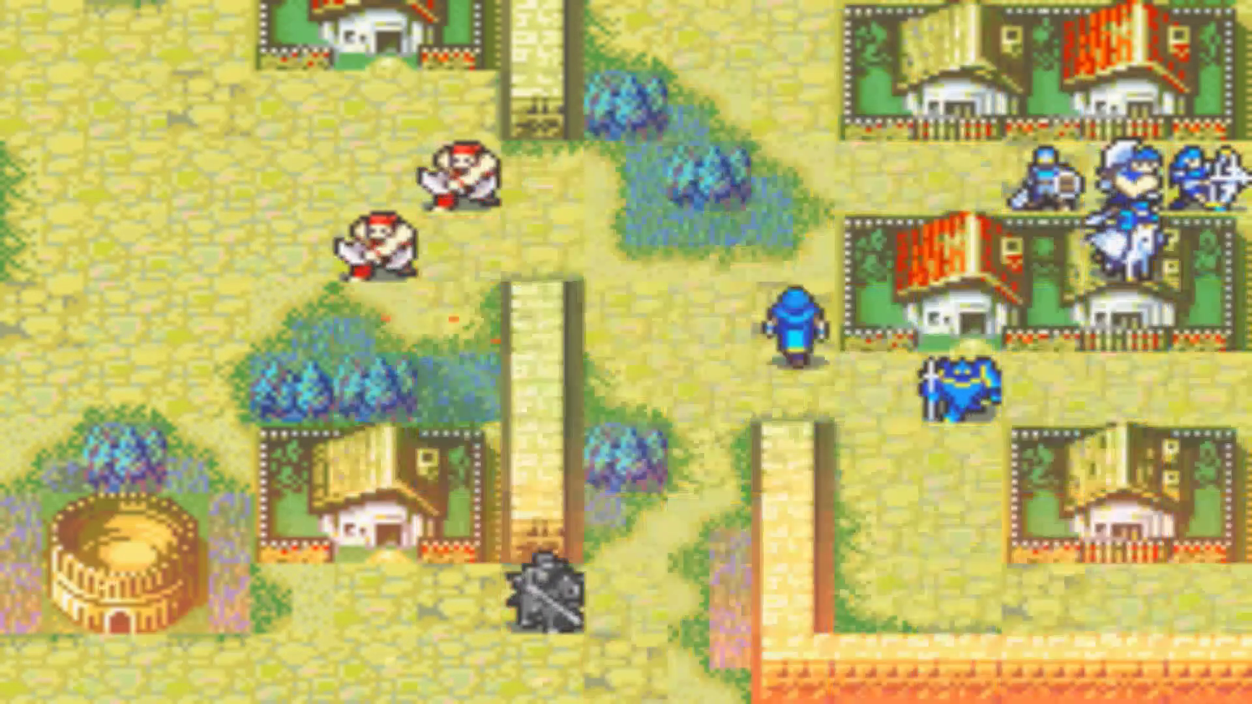
pyautogui.press('x')
pyautogui.press('Up')
pyautogui.press('Up')
pyautogui.press('Up')
pyautogui.press('Right')
pyautogui.press('Right')
pyautogui.press('Right')
pyautogui.press('Right')
pyautogui.press('Right')
pyautogui.press('Right')
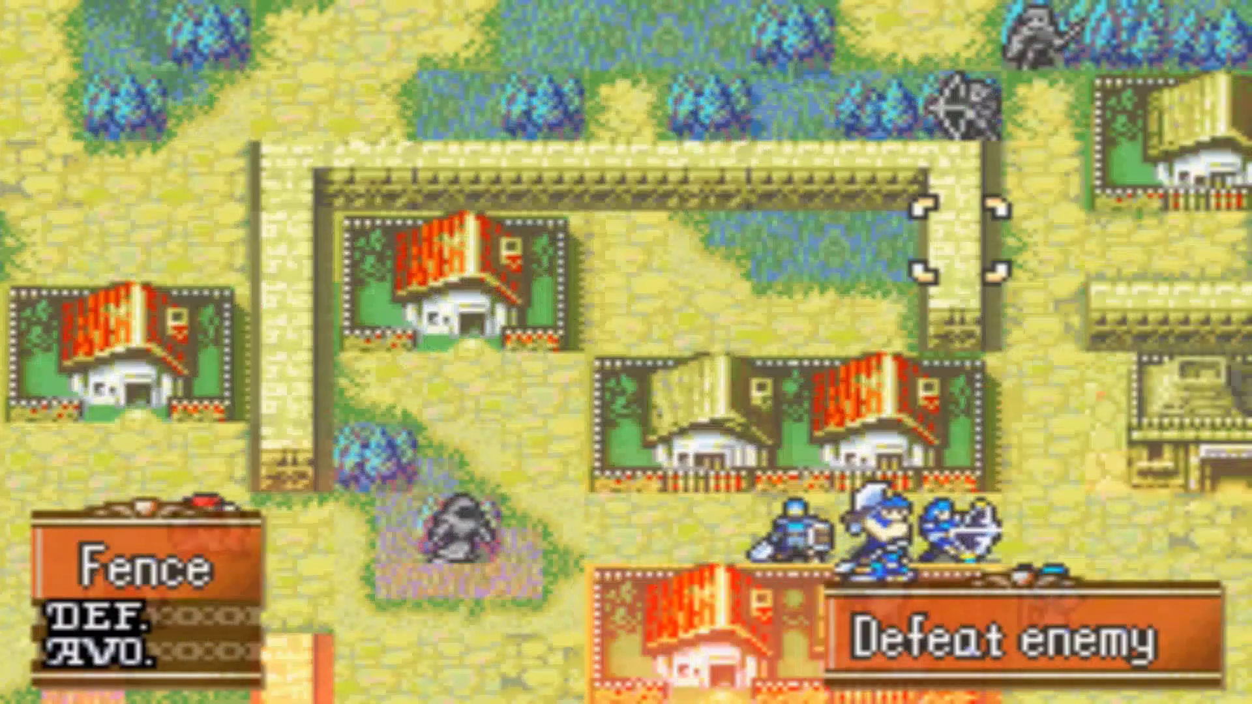
pyautogui.press('Down')
pyautogui.press('Down')
pyautogui.press('Down')
pyautogui.press('x')
pyautogui.press('Up')
pyautogui.press('Left')
pyautogui.press('Left')
pyautogui.press('Left')
pyautogui.press('Left')
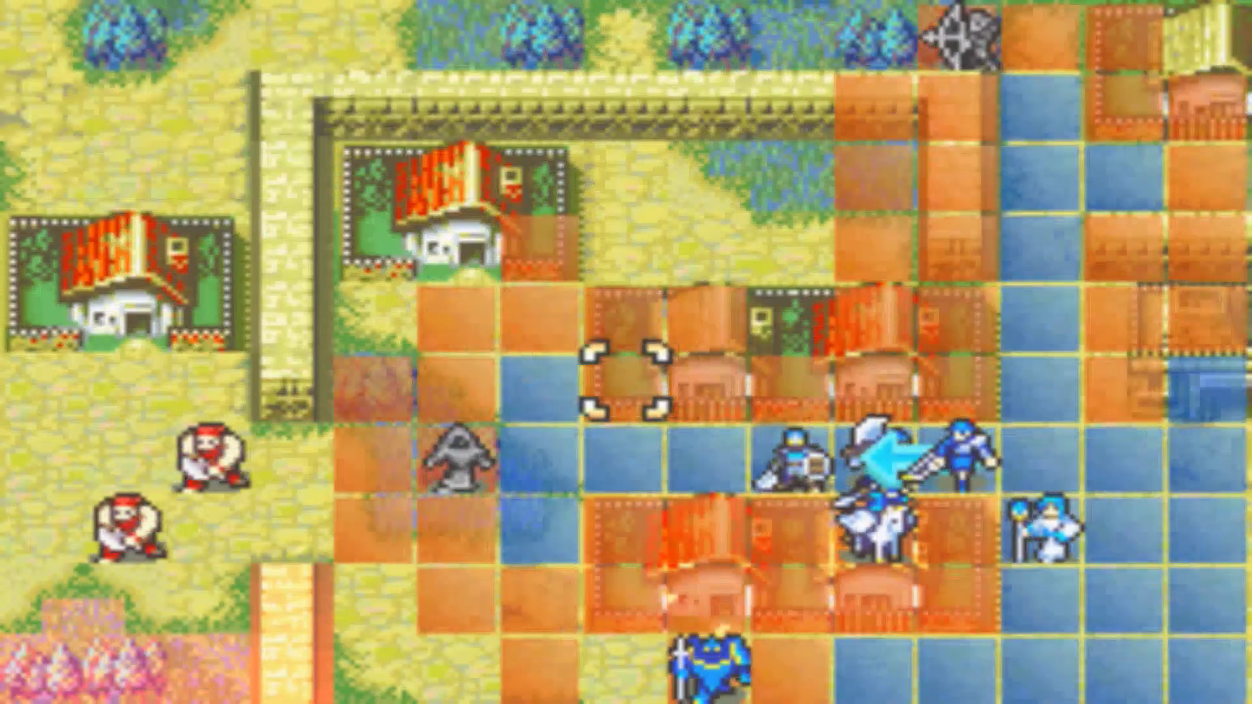
pyautogui.press('Left')
pyautogui.press('z')
# End the turn and advance through Eirika's rain event dialogue at the start of the new turn.
pyautogui.press('Up')
pyautogui.press('Up')
pyautogui.press('Left')
pyautogui.press('Left')
pyautogui.press('x')
pyautogui.press('Up')
pyautogui.press('x')
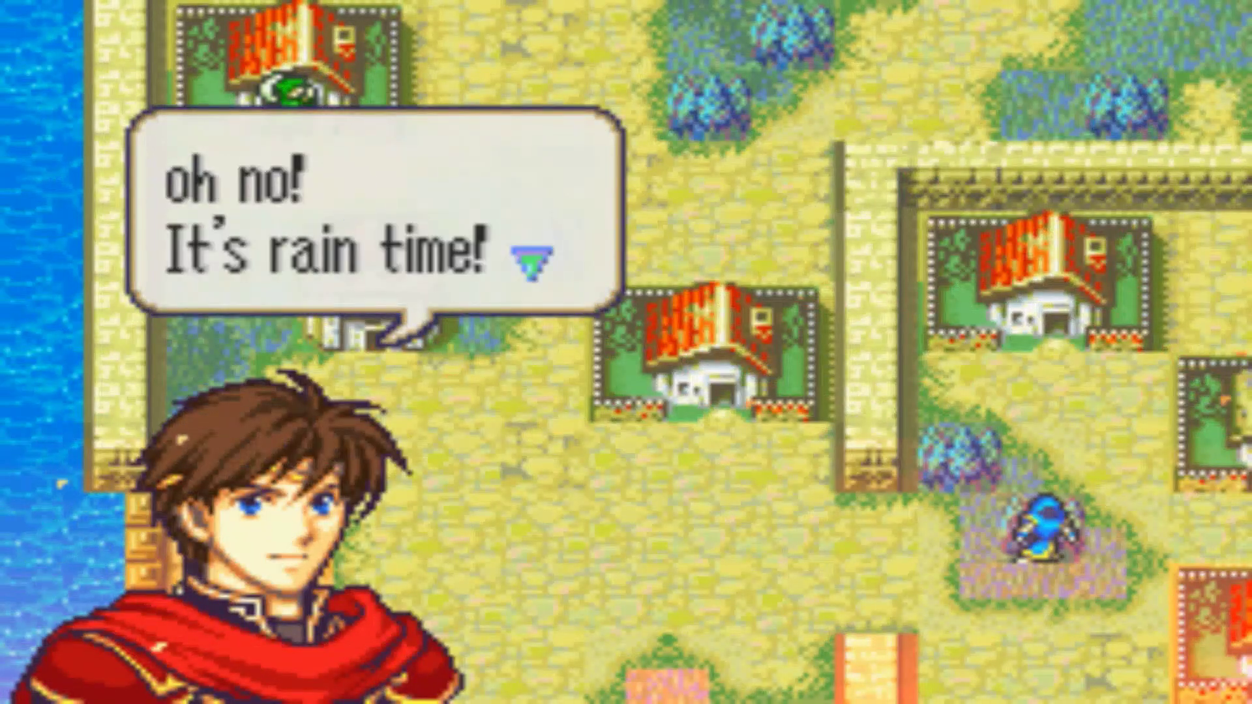
pyautogui.press('x')
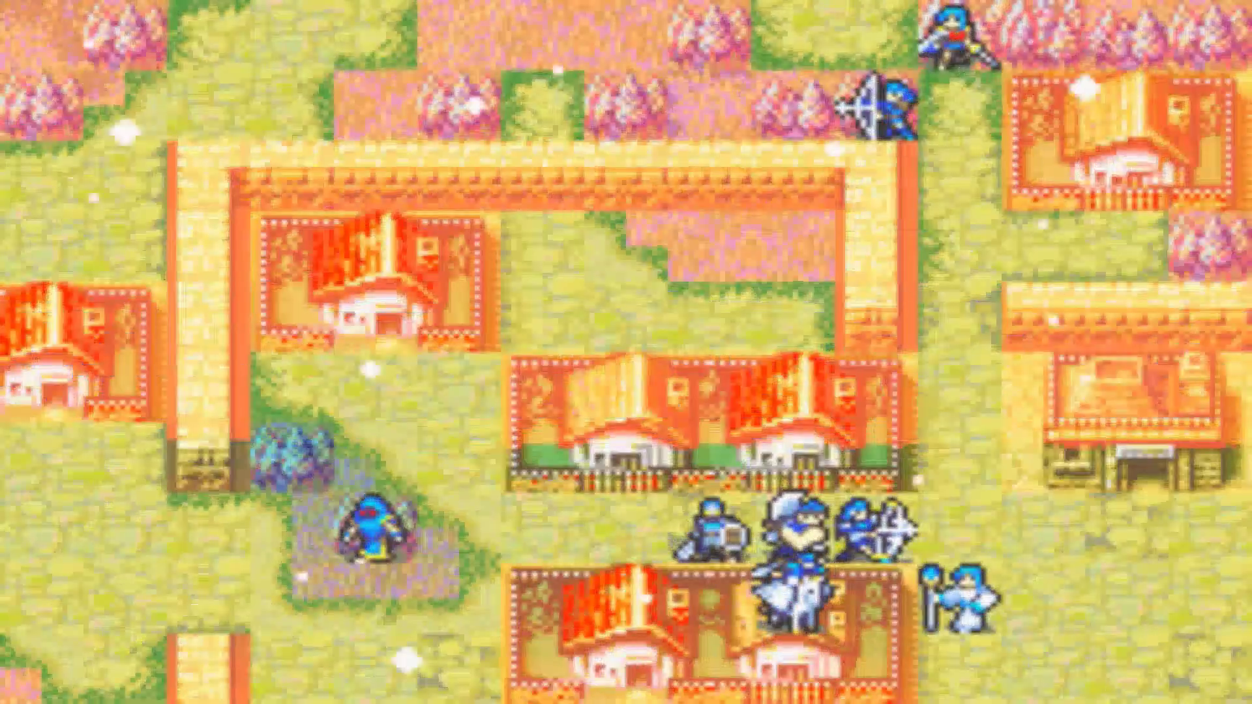
# Move Eirika three tiles west onto the forest tile in the north and have her wait.
pyautogui.press('Left')
pyautogui.press('Left')
pyautogui.press('Left')
pyautogui.press('x')
pyautogui.press('x')
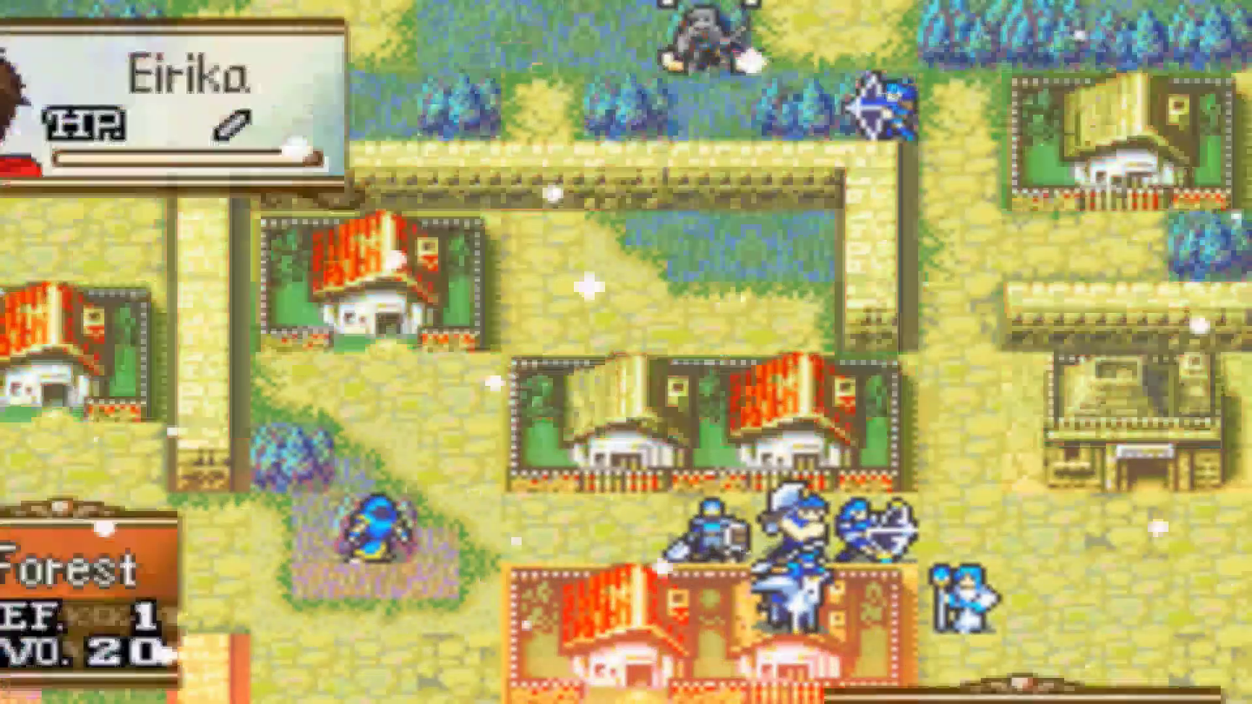
# Move Neimi two tiles west to the tile directly south of Eirika and have her wait.
pyautogui.press('Right')
pyautogui.press('Down')
pyautogui.press('x')
pyautogui.press('Left')
pyautogui.press('x')
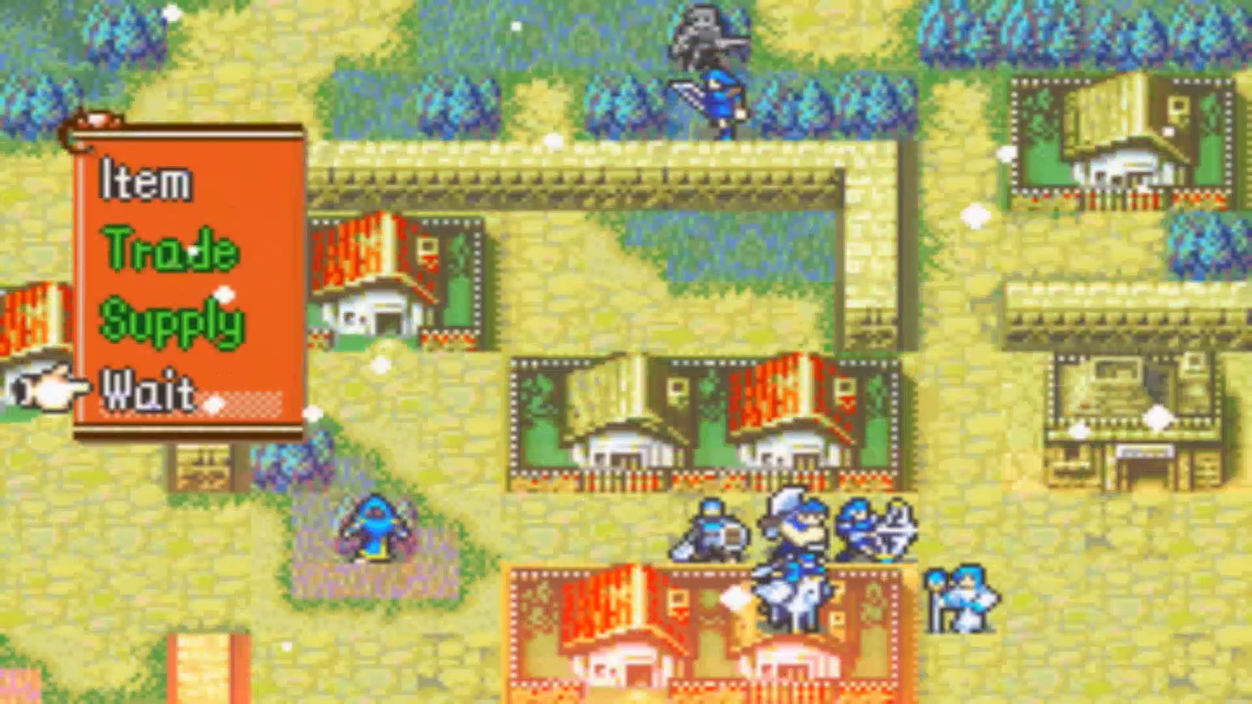
pyautogui.press('x')
# Move Franz away from the bandits to the tile east of the western fence, just below the forest, and have him wait.
pyautogui.press('Down')
pyautogui.press('Down')
pyautogui.press('Left')
pyautogui.press('Left')
pyautogui.press('Down')
pyautogui.press('Down')
pyautogui.press('Down')
pyautogui.press('Down')
pyautogui.press('Down')
pyautogui.press('Down')
pyautogui.press('Left')
pyautogui.press('Left')
pyautogui.press('Left')
pyautogui.press('Left')
pyautogui.press('Left')
pyautogui.press('Left')
pyautogui.press('Down')
pyautogui.press('Down')
pyautogui.press('Down')
pyautogui.press('Down')
pyautogui.press('Down')
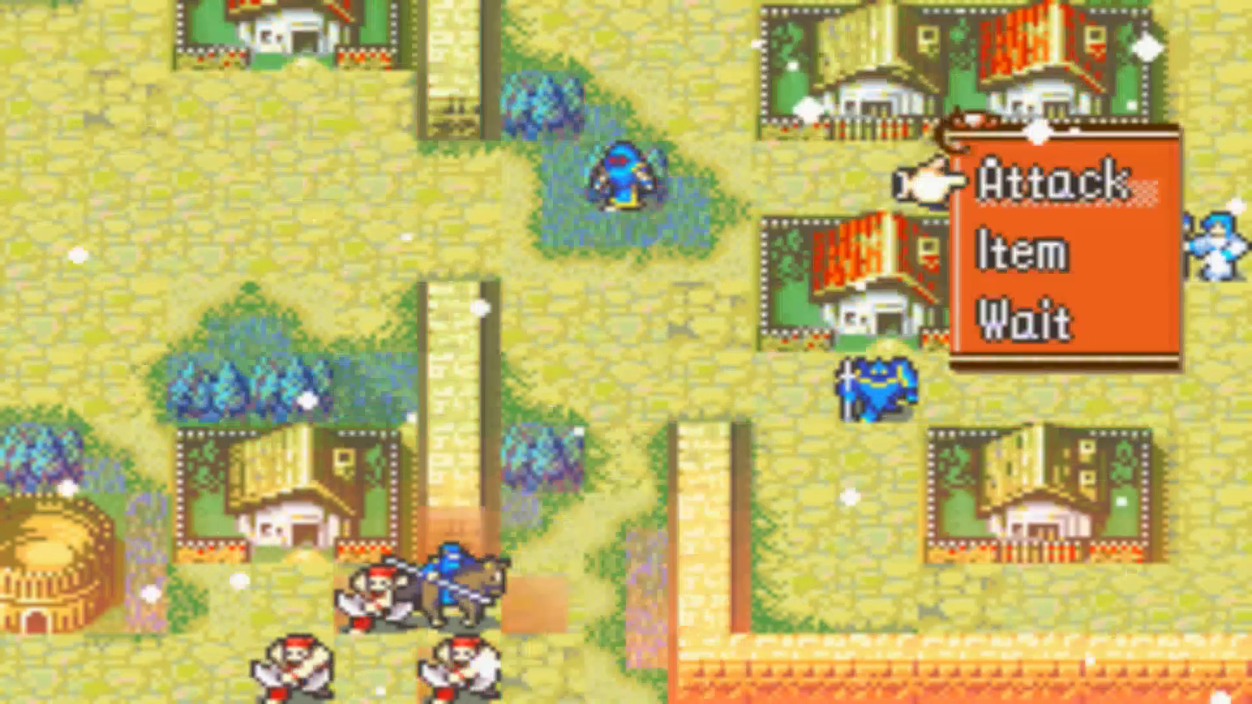
pyautogui.press('x')
pyautogui.press('x')
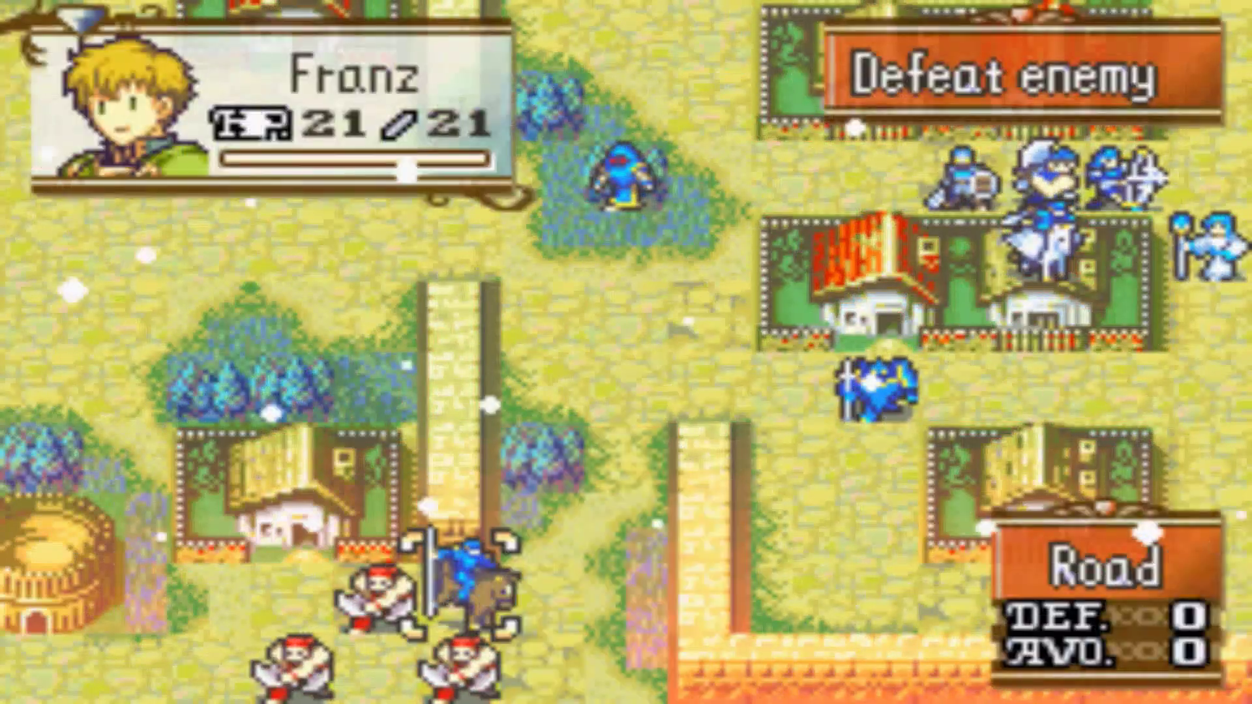
pyautogui.press('x')
pyautogui.press('Up')
pyautogui.press('Right')
pyautogui.press('x')
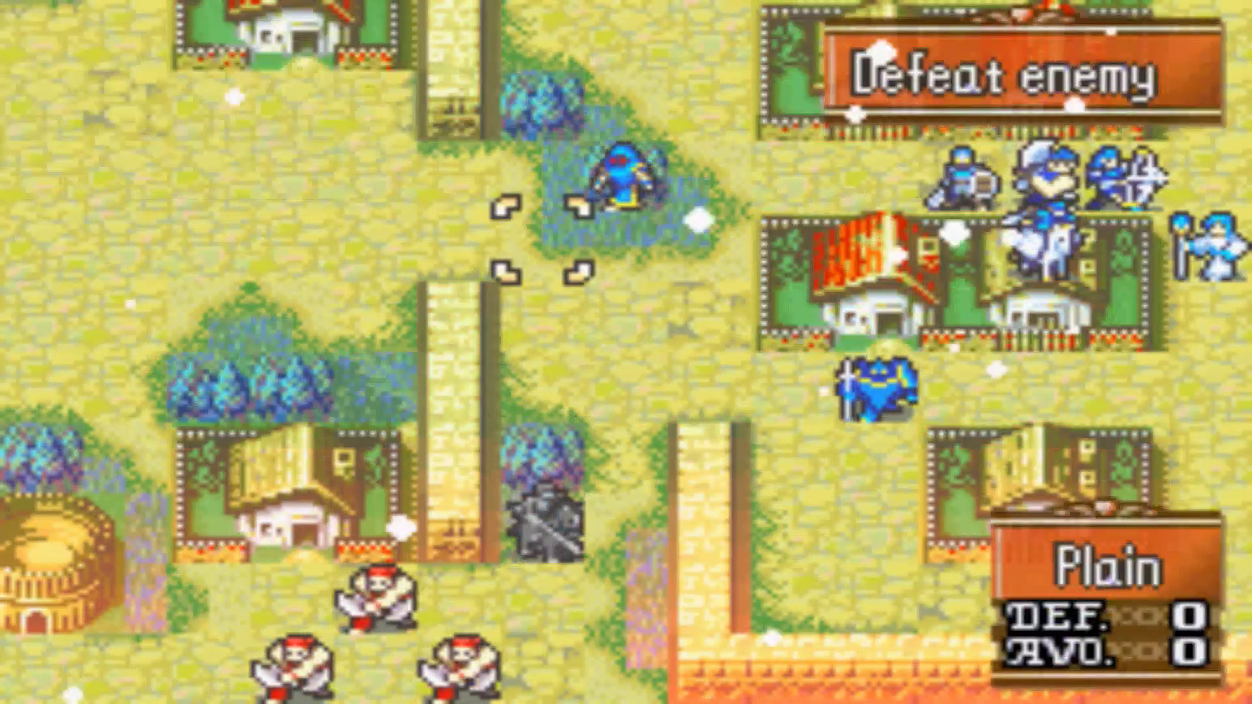
# Move Mace three tiles south out of the forest onto the road tile and have him wait.
pyautogui.press('Up')
pyautogui.press('Right')
pyautogui.press('x')
pyautogui.press('Down')
pyautogui.press('Left')
pyautogui.press('Down')
pyautogui.press('Down')
pyautogui.press('Right')
pyautogui.press('x')
pyautogui.press('Up')
pyautogui.press('x')
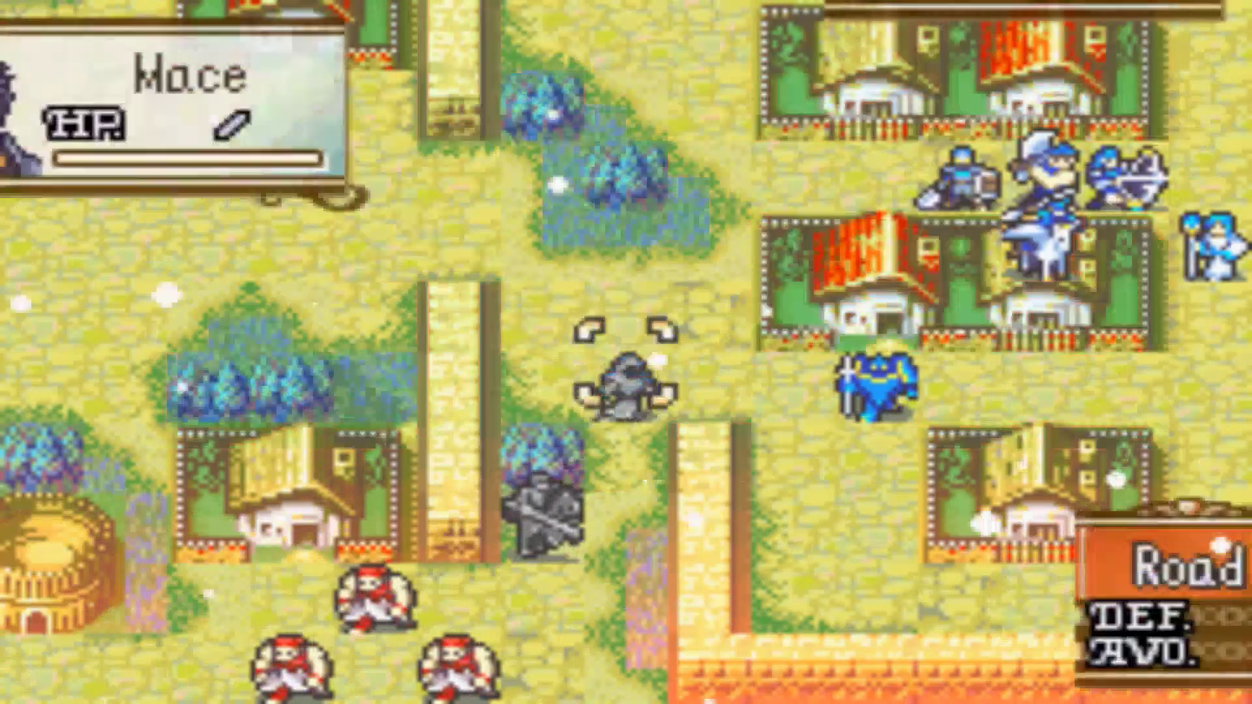
# End the player's turn from an empty tile.
pyautogui.press('Up')
pyautogui.press('Up')
pyautogui.press('Up')
pyautogui.press('Up')
pyautogui.press('Up')
pyautogui.press('Up')
pyautogui.press('Up')
pyautogui.press('Up')
pyautogui.press('Up')
pyautogui.press('Up')
pyautogui.press('Right')
pyautogui.press('Right')
pyautogui.press('Right')
pyautogui.press('x')
pyautogui.press('Up')
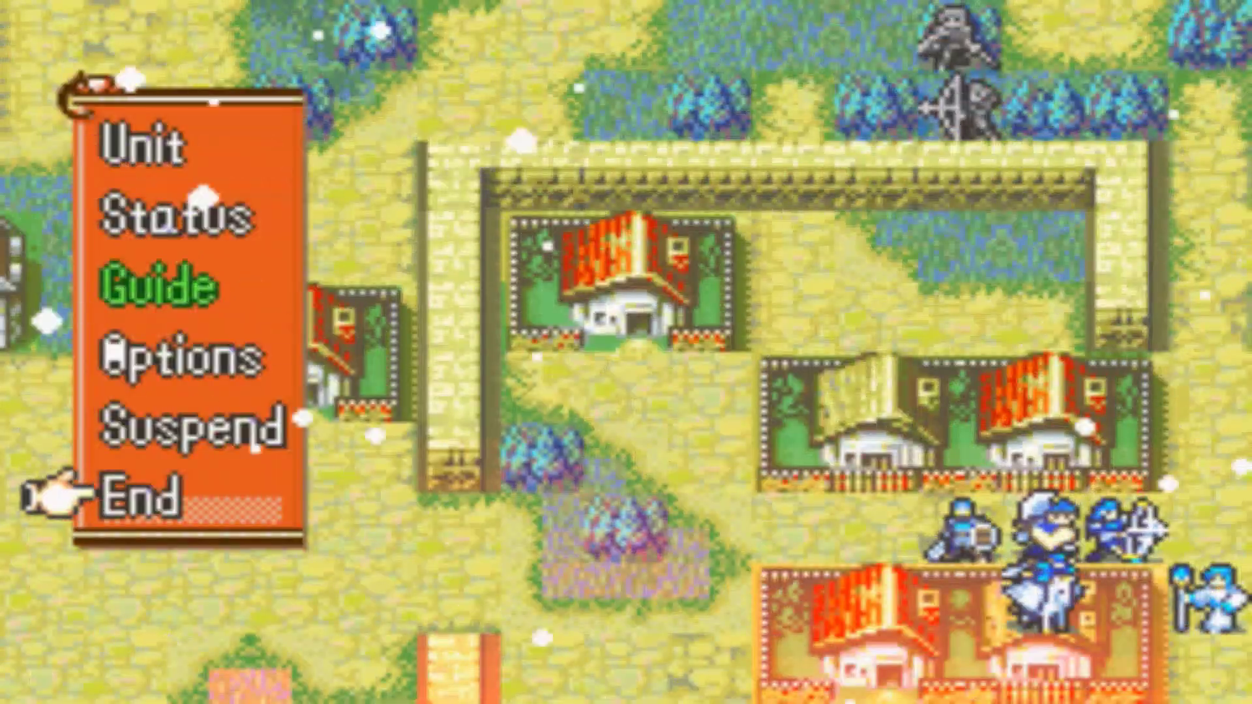
pyautogui.press('x')
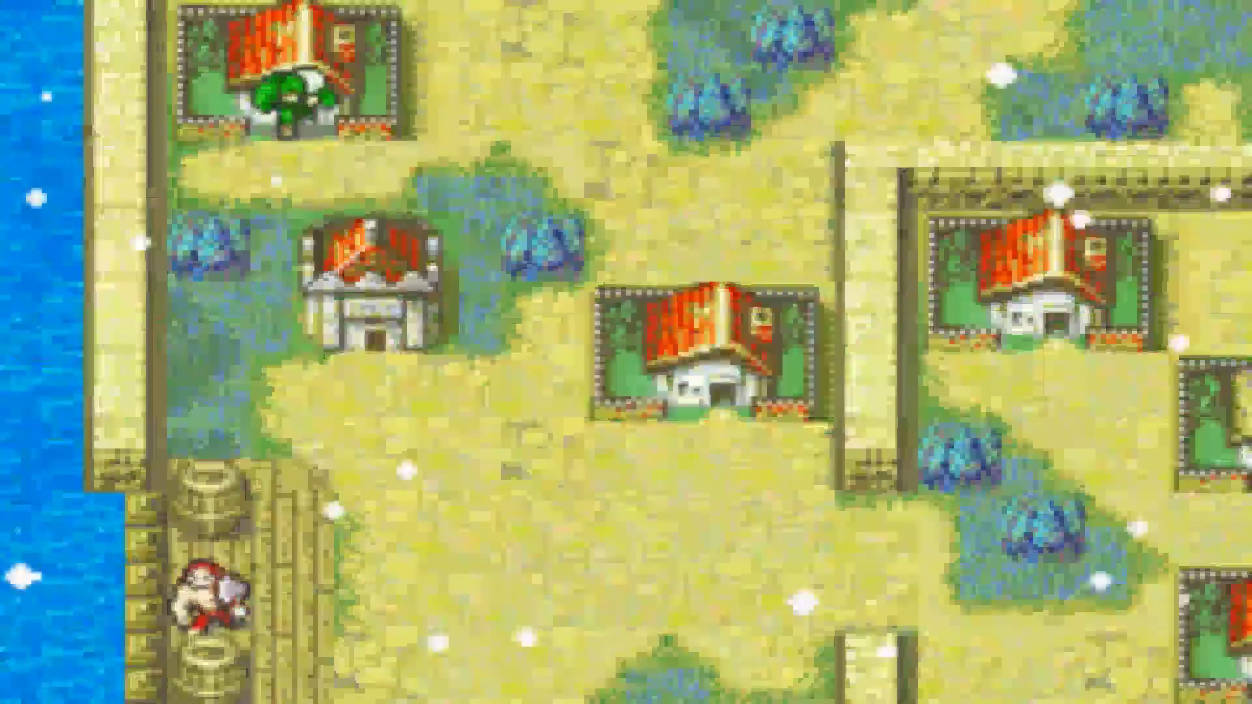
# Move Eirika west to the tile north of the wall's northwest corner and advance through the triggered Poison Axe event.
pyautogui.press('x')
pyautogui.press('Left')
pyautogui.press('Left')
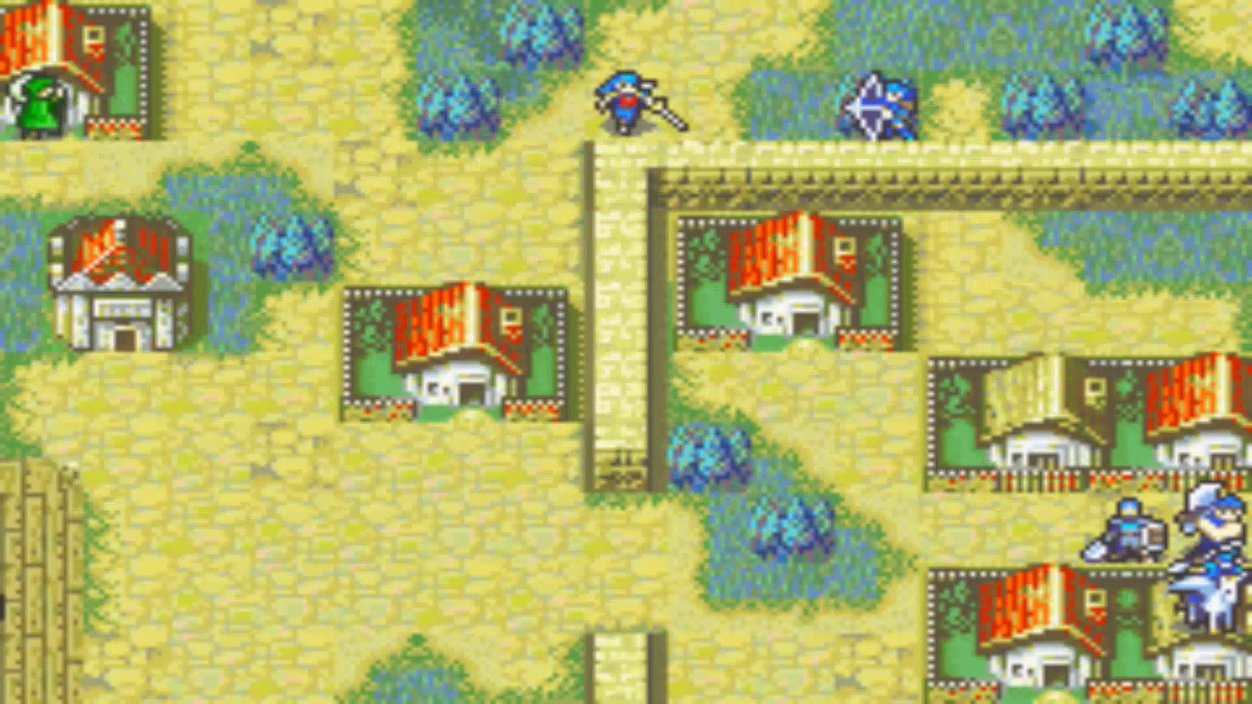
pyautogui.press('Return')
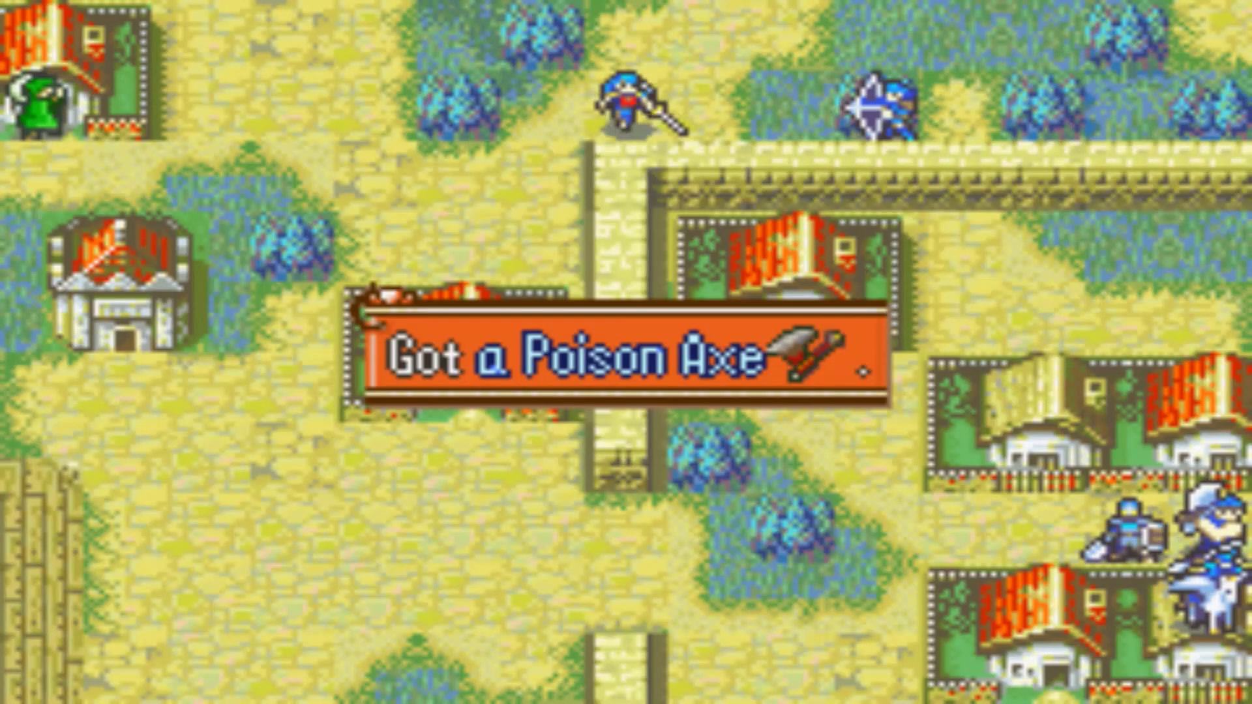
pyautogui.press('Return')
# Move Neimi west past Eirika to the tile just west of the wall's northwest corner and have her wait.
pyautogui.press('x')
pyautogui.press('Left')
pyautogui.press('Left')
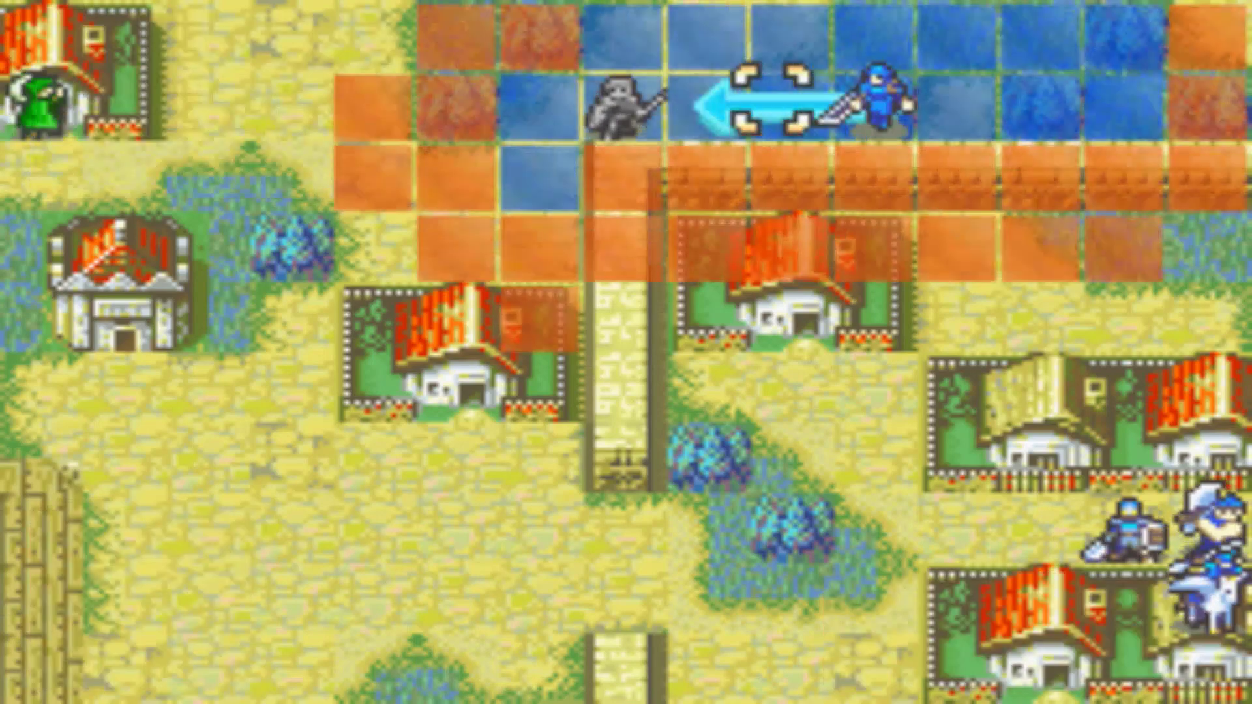
pyautogui.press('Left')
pyautogui.press('Left')
pyautogui.press('Down')
pyautogui.press('x')
pyautogui.press('Down')
pyautogui.press('x')
# End the turn from the empty road tile south of Neimi.
pyautogui.press('Down')
pyautogui.press('Down')
pyautogui.press('Down')
pyautogui.press('Down')
pyautogui.press('Down')
pyautogui.press('Down')
pyautogui.press('Down')
pyautogui.press('Down')
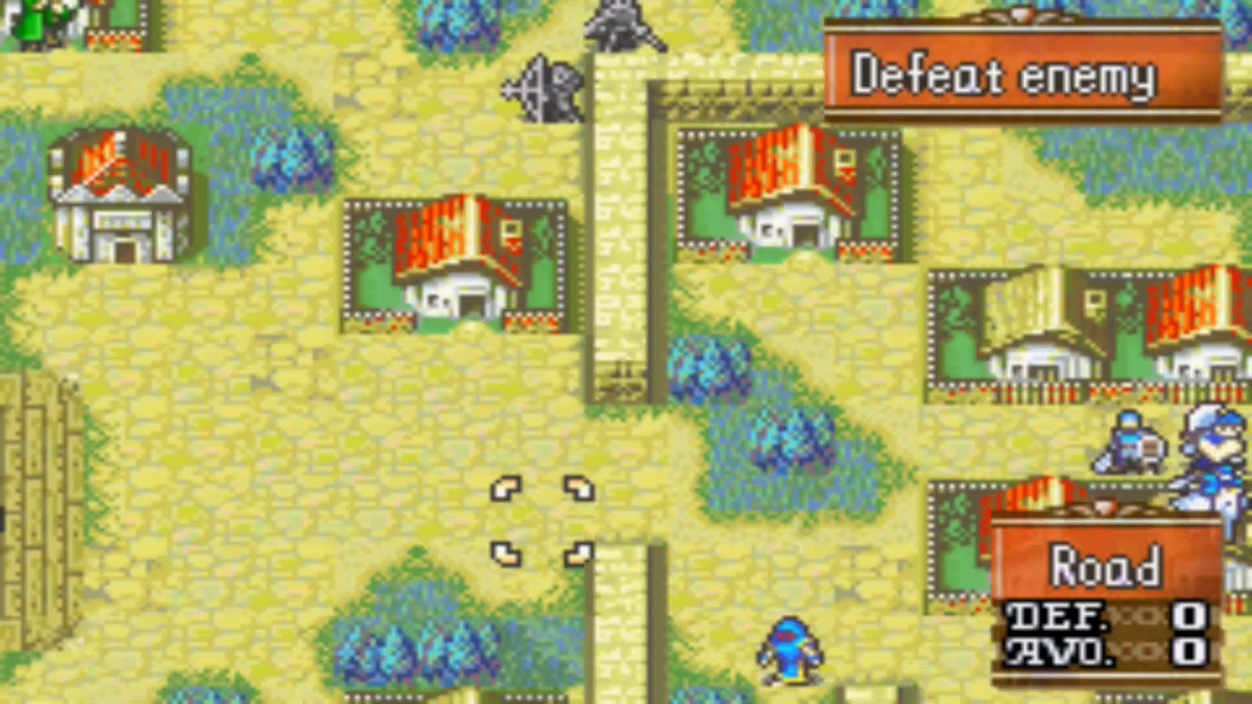
pyautogui.press('x')
pyautogui.press('Up')
pyautogui.press('x')
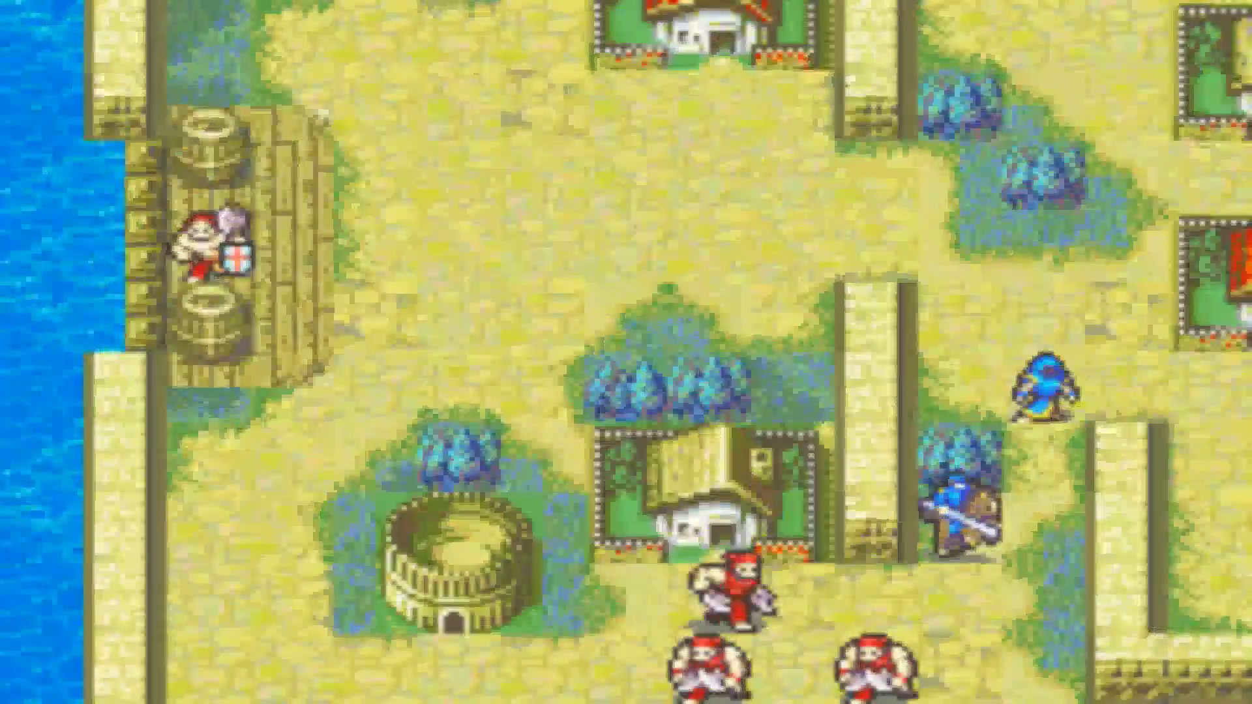
# Move Eirika southwest to the tile just above the red-roofed house, beside the forest, and have her wait.
pyautogui.press('Left')
pyautogui.press('Down')
pyautogui.press('Up')
pyautogui.press('x')
pyautogui.press('z')
pyautogui.press('Right')
pyautogui.press('x')
pyautogui.press('Left')
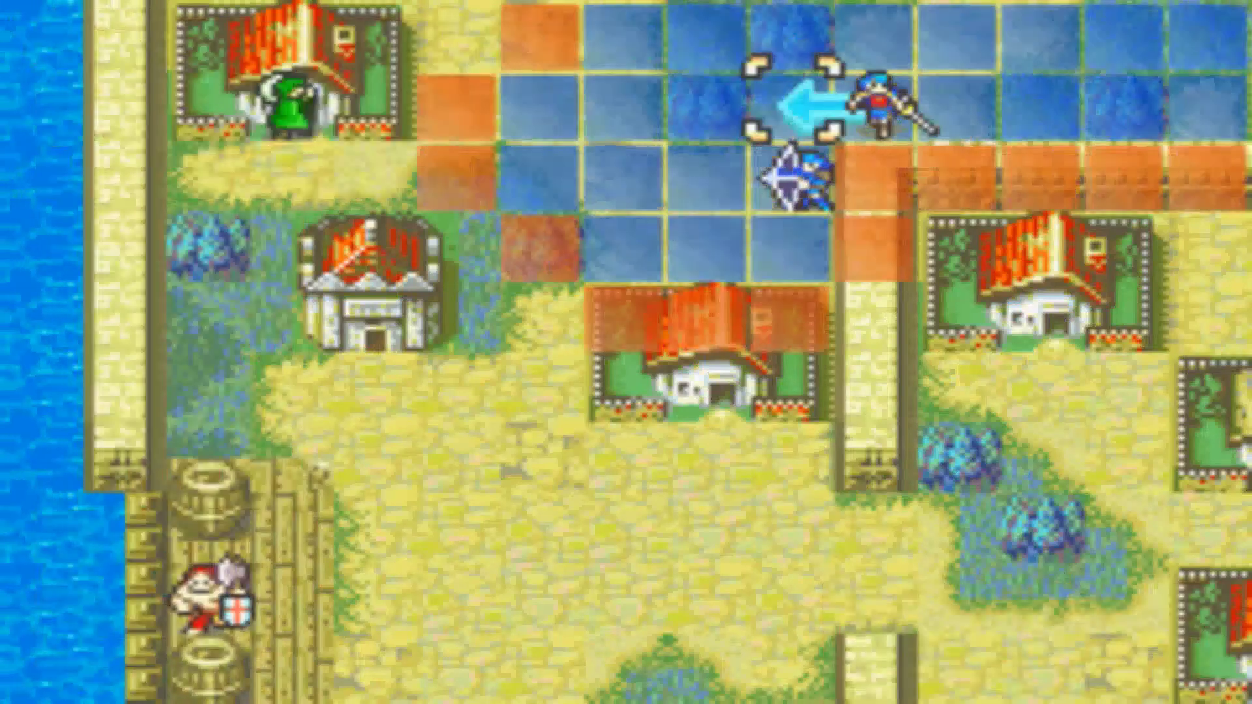
pyautogui.press('Left')
pyautogui.press('Left')
pyautogui.press('Down')
pyautogui.press('x')
pyautogui.press('x')
pyautogui.press('Up')
pyautogui.press('z')
pyautogui.press('Up')
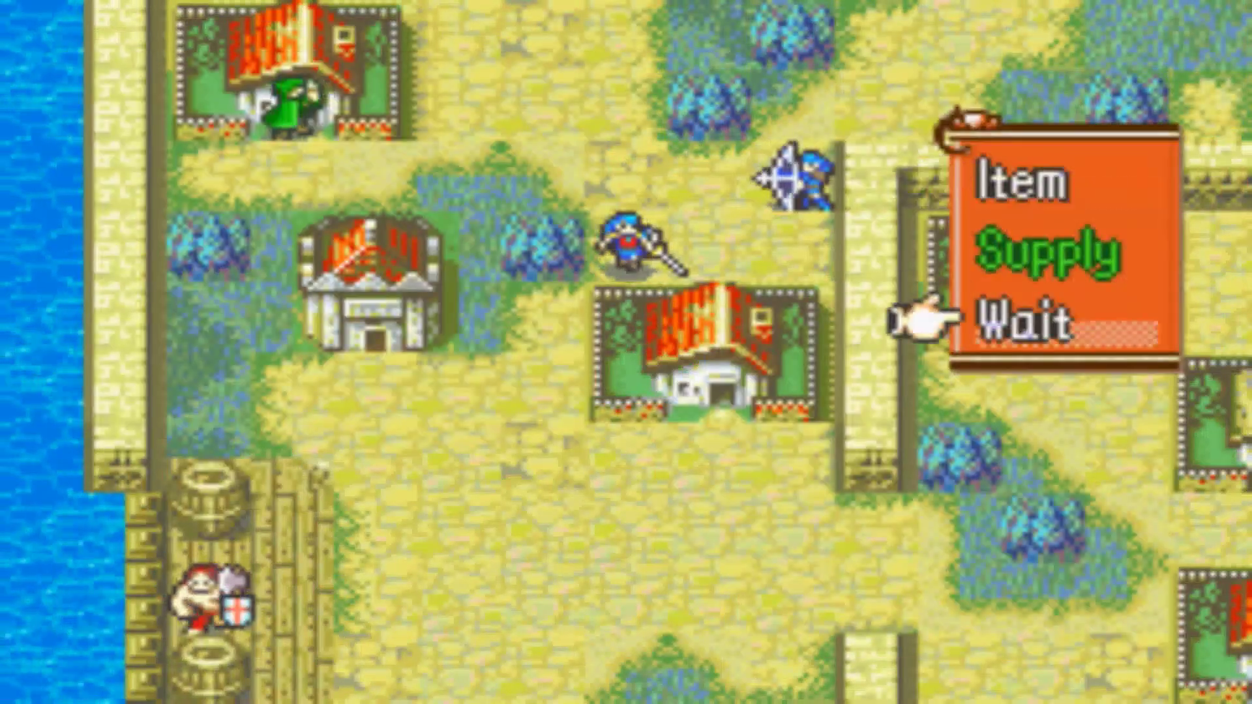
pyautogui.press('x')
# Move Neimi five tiles west to the tile directly north of the shop building and have her wait.
pyautogui.press('Right')
pyautogui.press('Right')
pyautogui.press('Up')
pyautogui.press('x')
pyautogui.press('Down')
pyautogui.press('Left')
pyautogui.press('Left')
pyautogui.press('Left')
pyautogui.press('Left')
pyautogui.press('Left')
pyautogui.press('Up')
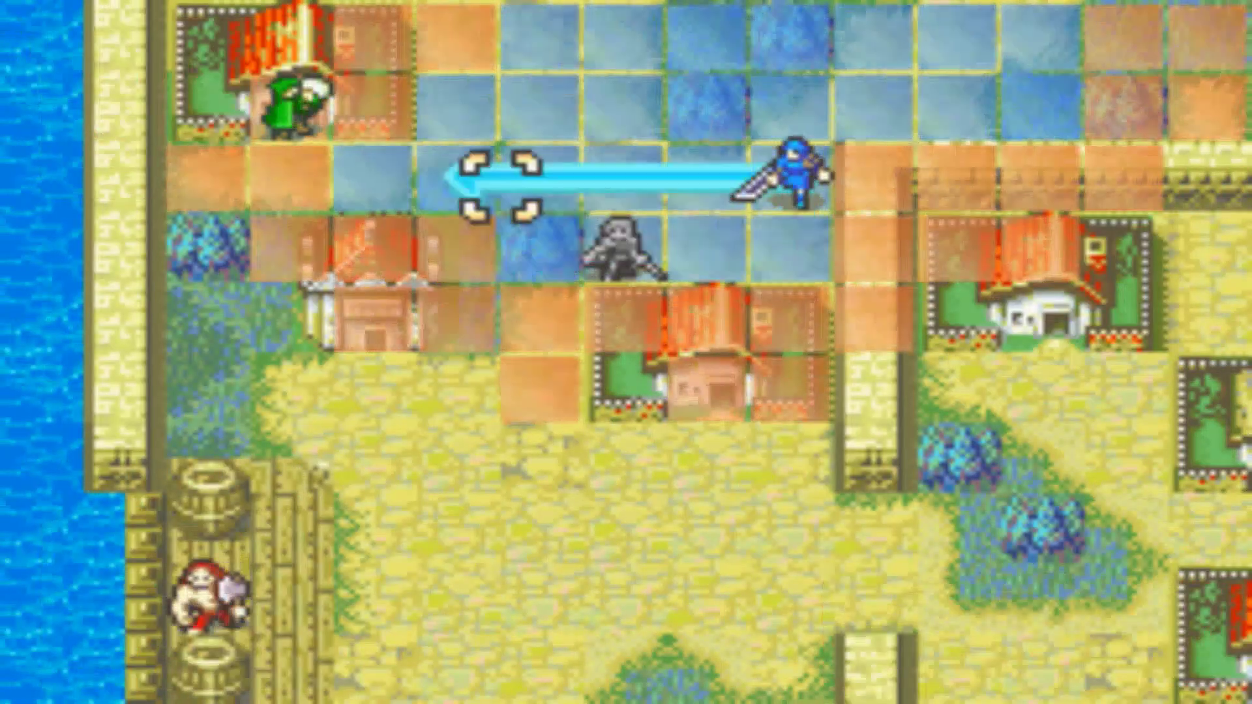
pyautogui.press('x')
pyautogui.press('Down')
pyautogui.press('x')
# Examine the positions of Mace, Franz and the nearby bandits in the southern part of the map.
pyautogui.press('Down')
pyautogui.press('Down')
pyautogui.press('Down')
pyautogui.press('Down')
pyautogui.press('Down')
pyautogui.press('Down')
pyautogui.press('Down')
pyautogui.press('Right')
pyautogui.press('Right')
pyautogui.press('Right')
pyautogui.press('Right')
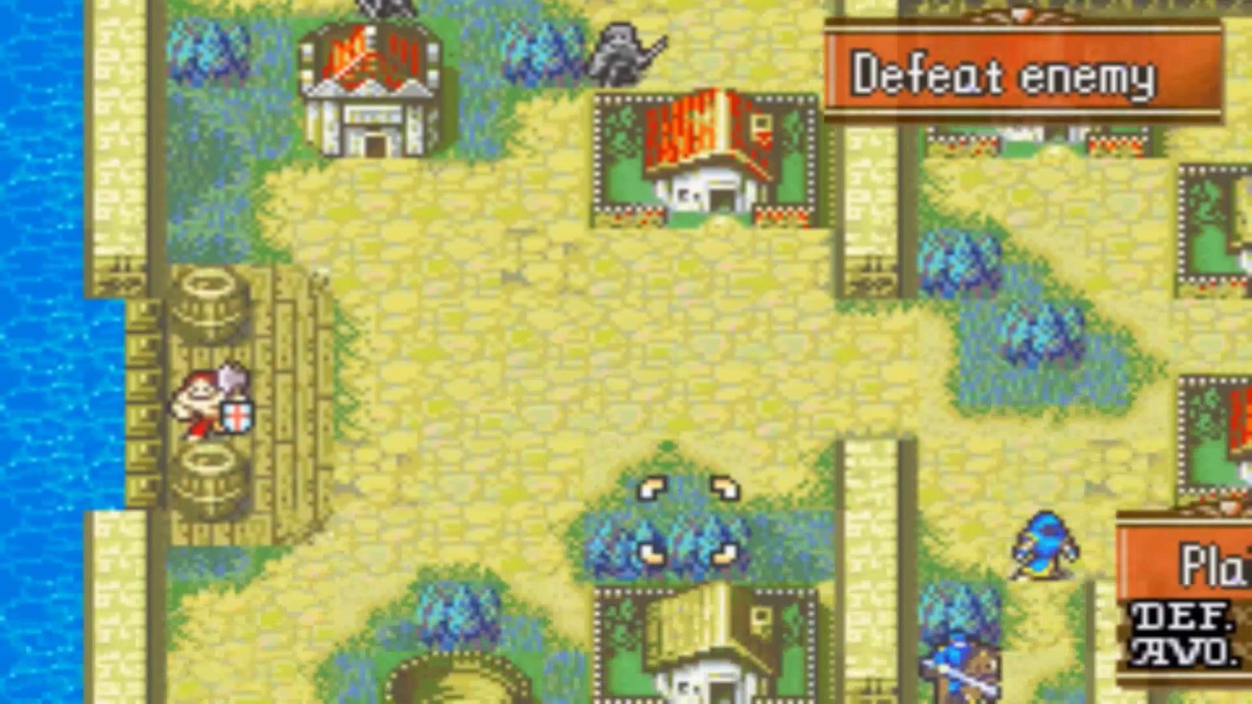
pyautogui.press('Right')
pyautogui.press('Right')
pyautogui.press('Right')
pyautogui.press('Down')
pyautogui.press('Right')
pyautogui.press('Up')
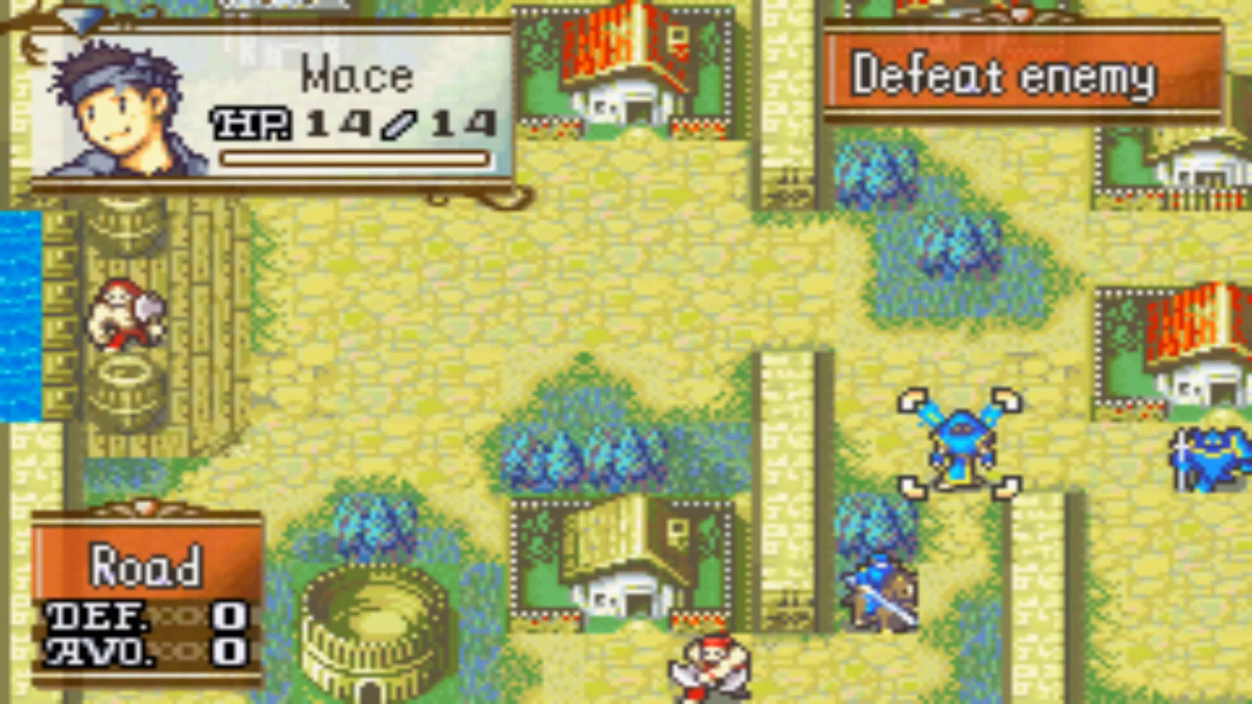
# Leave Mace and Franz in place and end the turn from an empty tile.
pyautogui.press('Up')
pyautogui.press('Up')
pyautogui.press('Up')
pyautogui.press('Up')
pyautogui.press('Left')
pyautogui.press('Left')
pyautogui.press('Left')
pyautogui.press('Left')
pyautogui.press('Up')
pyautogui.press('Up')
pyautogui.press('x')
pyautogui.press('Up')
pyautogui.press('x')
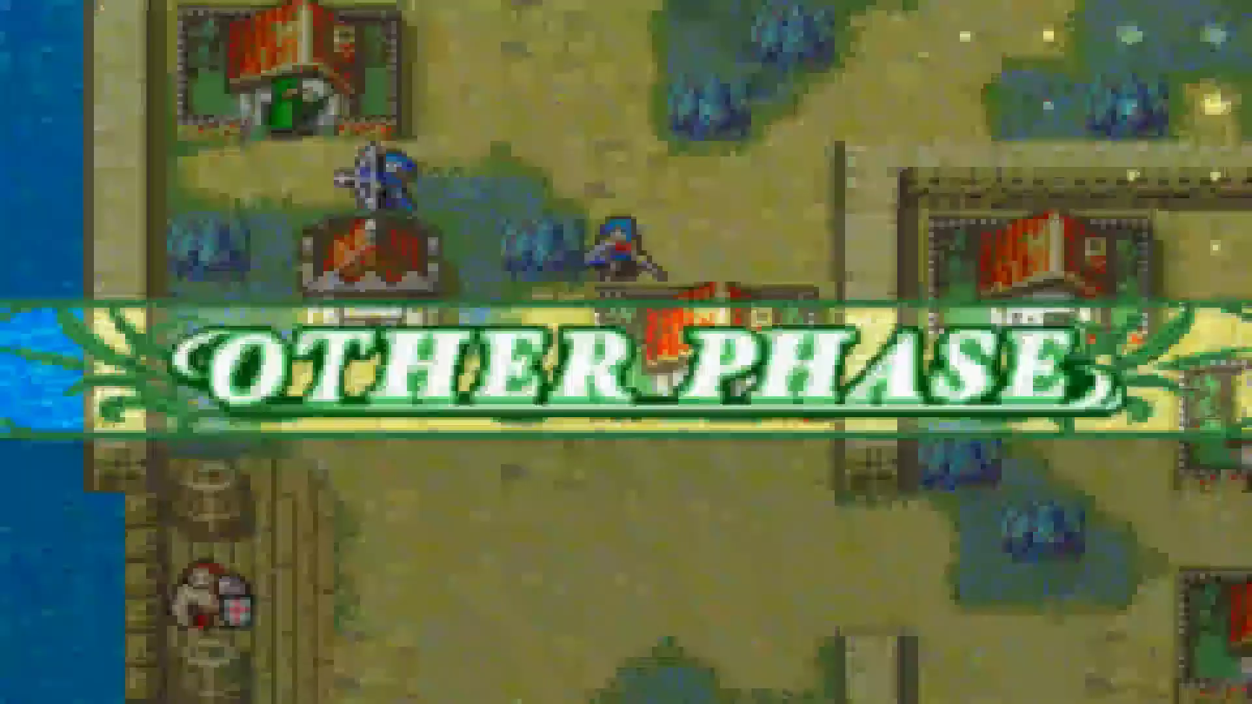
# Move Neimi one tile west below the green unit at the northwest house, talk to that unit and skip through their conversation.
pyautogui.press('Left')
pyautogui.press('Left')
pyautogui.press('Left')
pyautogui.press('Up')
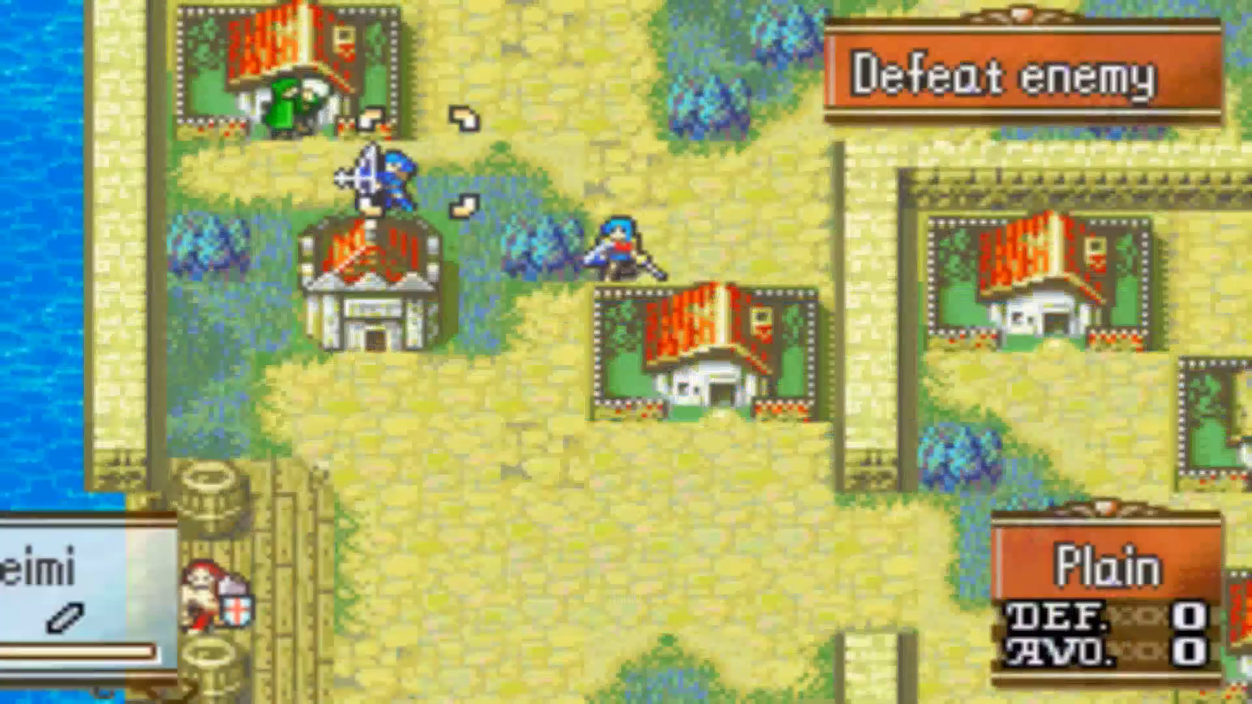
pyautogui.press('z')
pyautogui.press('Left')
pyautogui.press('z')
pyautogui.press('z')
pyautogui.press('z')
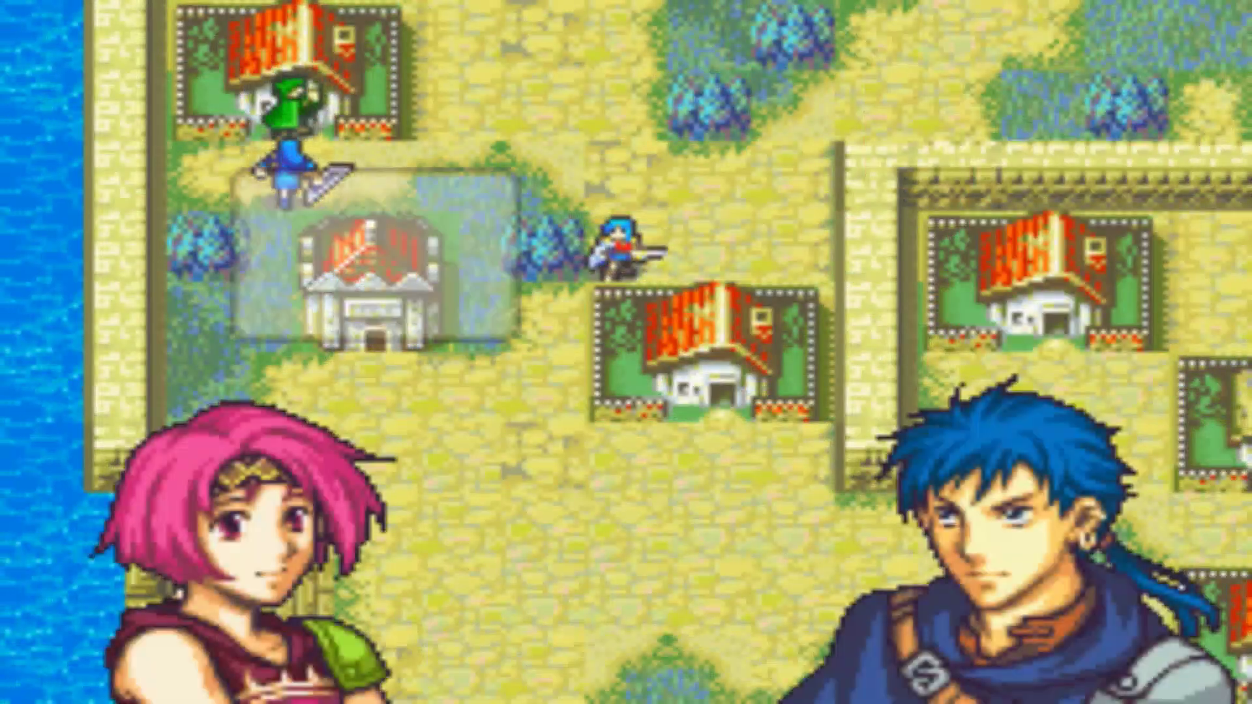
pyautogui.press('Return')
pyautogui.press('Down')
pyautogui.press('Right')
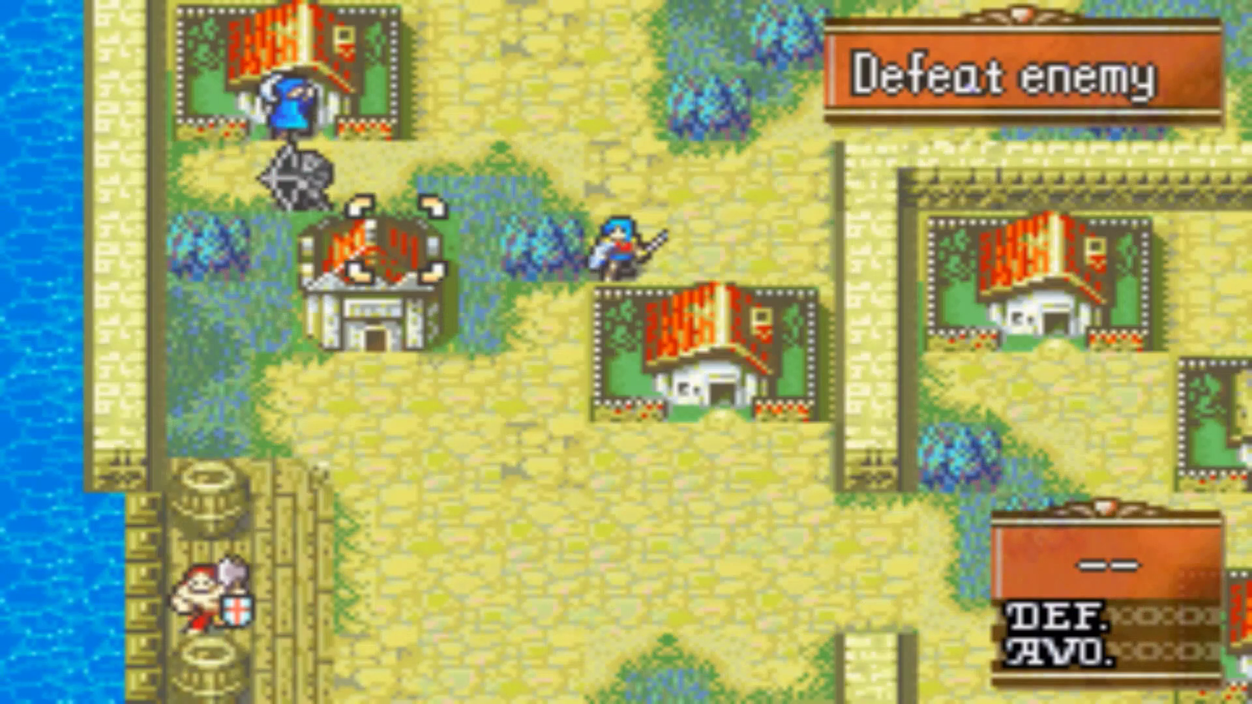
# Move Eirika one tile west and three tiles south to the open ground southwest of the nearby house and have her wait.
pyautogui.press('Right')
pyautogui.press('Right')
pyautogui.press('Right')
pyautogui.press('z')
pyautogui.press('Down')
pyautogui.press('Left')
pyautogui.press('z')
pyautogui.press('z')
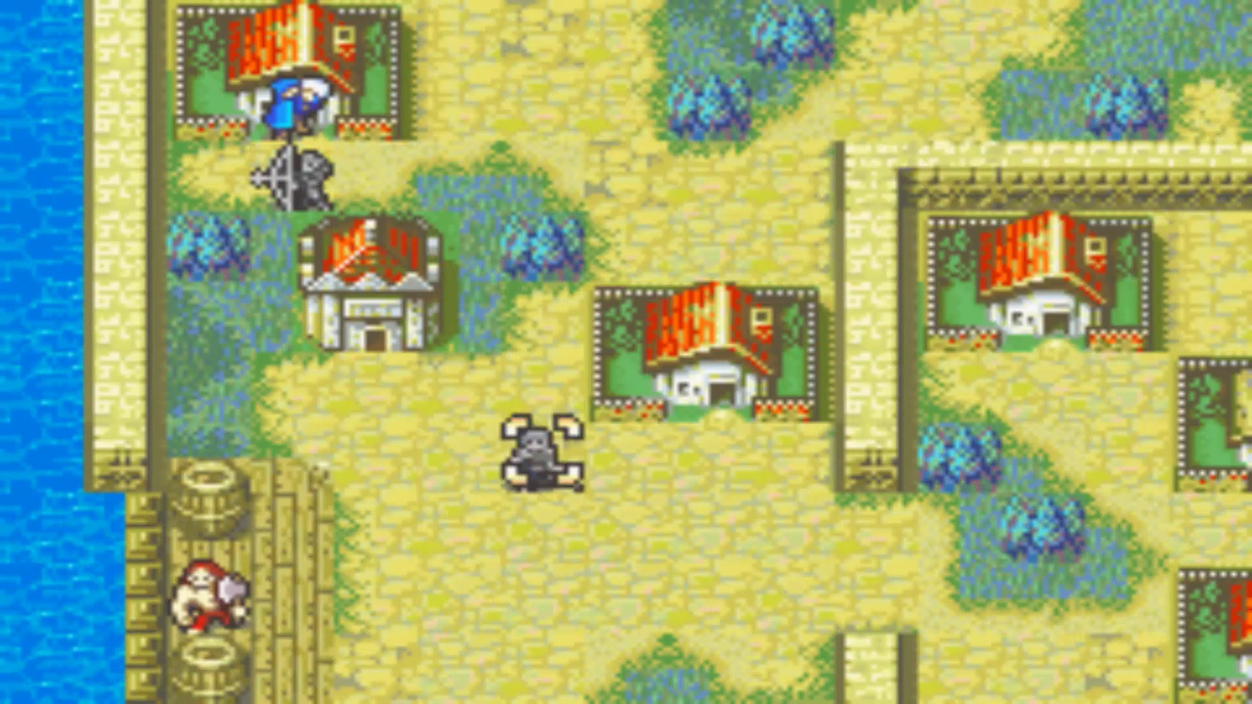
# End the turn with Eirika waiting southwest of the house.
pyautogui.press('z')
pyautogui.press('Down')
pyautogui.press('Down')
pyautogui.press('Down')
pyautogui.press('z')
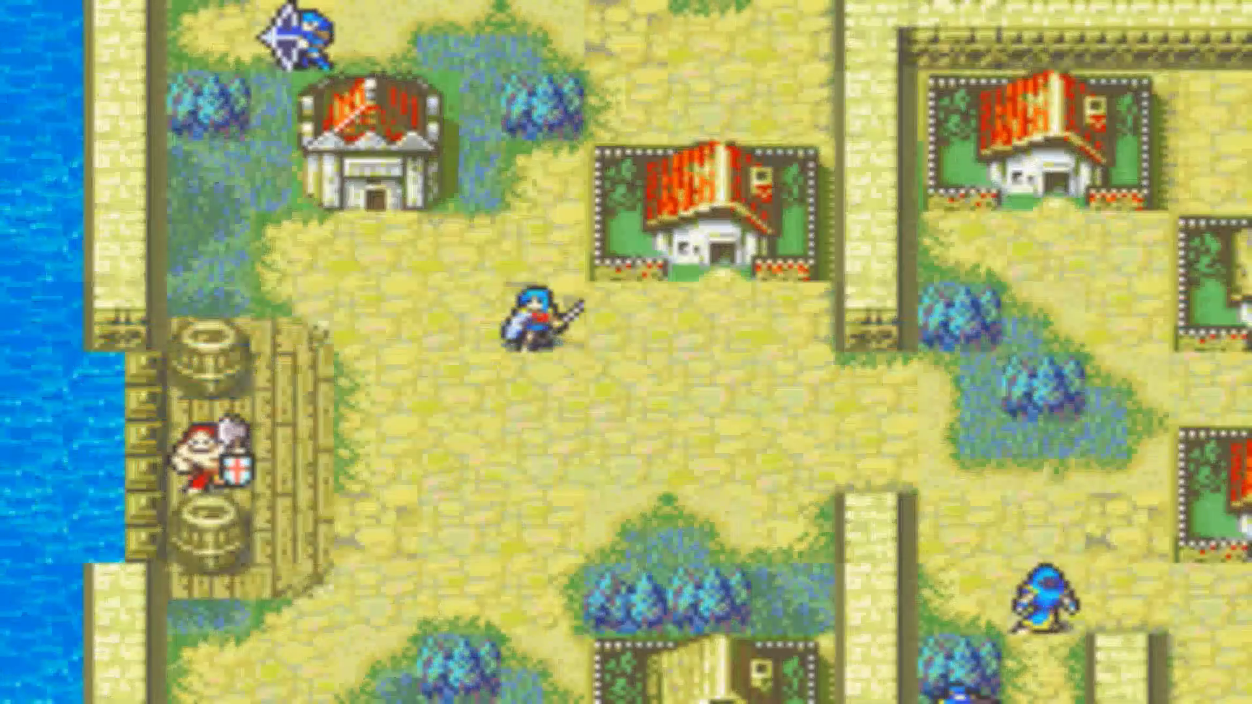
# Move Eirika onto the wooden dock directly east of Batta and attack him with the Shamshir.
pyautogui.press('z')
pyautogui.press('Down')
pyautogui.press('Down')
pyautogui.press('Left')
pyautogui.press('Left')
pyautogui.press('z')
pyautogui.press('z')
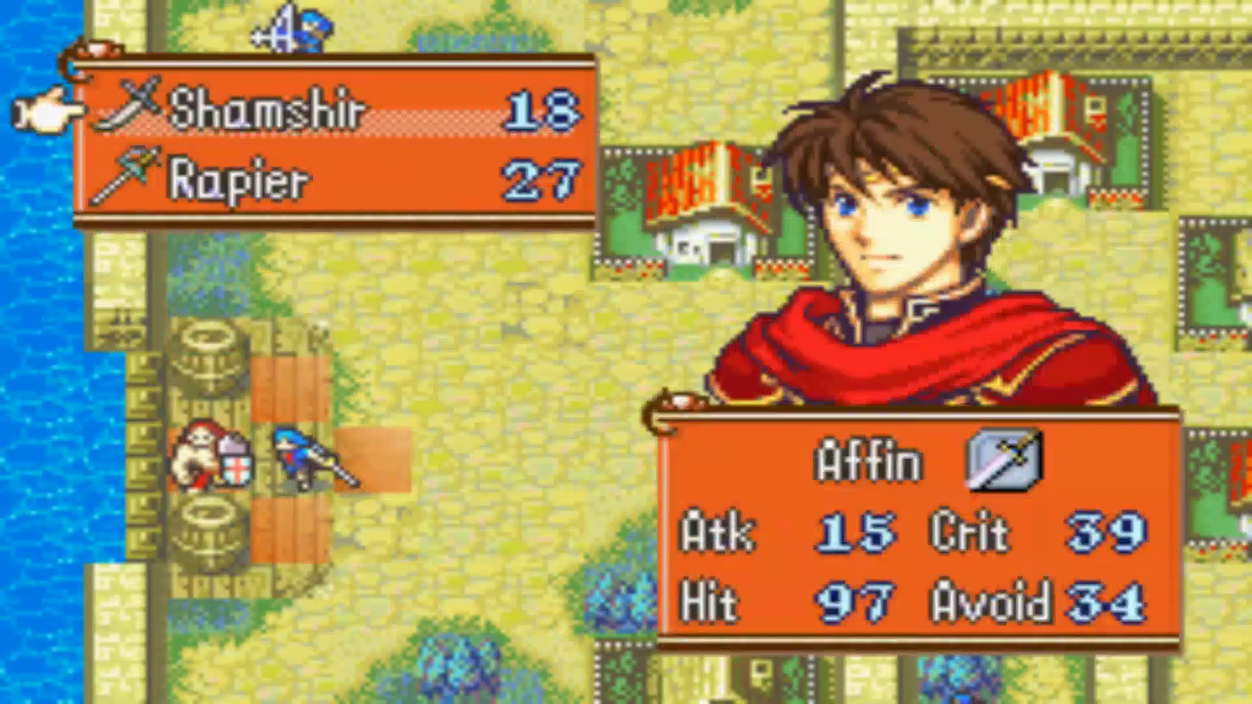
pyautogui.press('z')
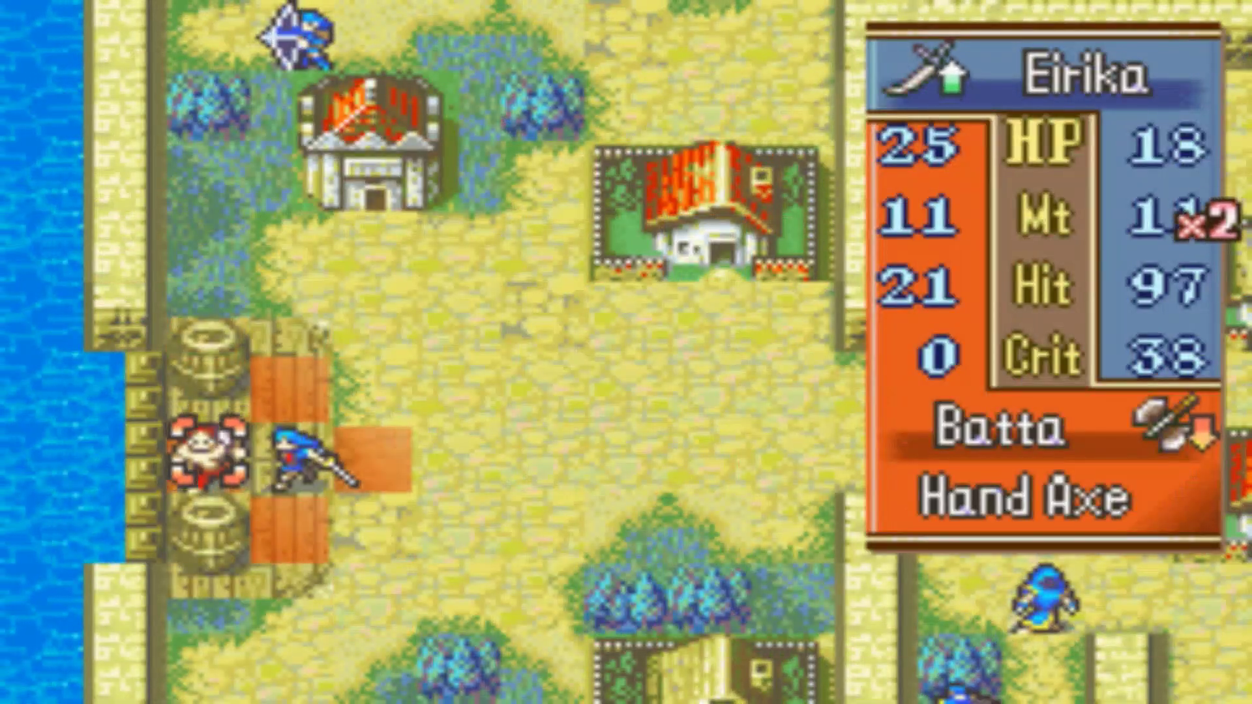
pyautogui.press('z')
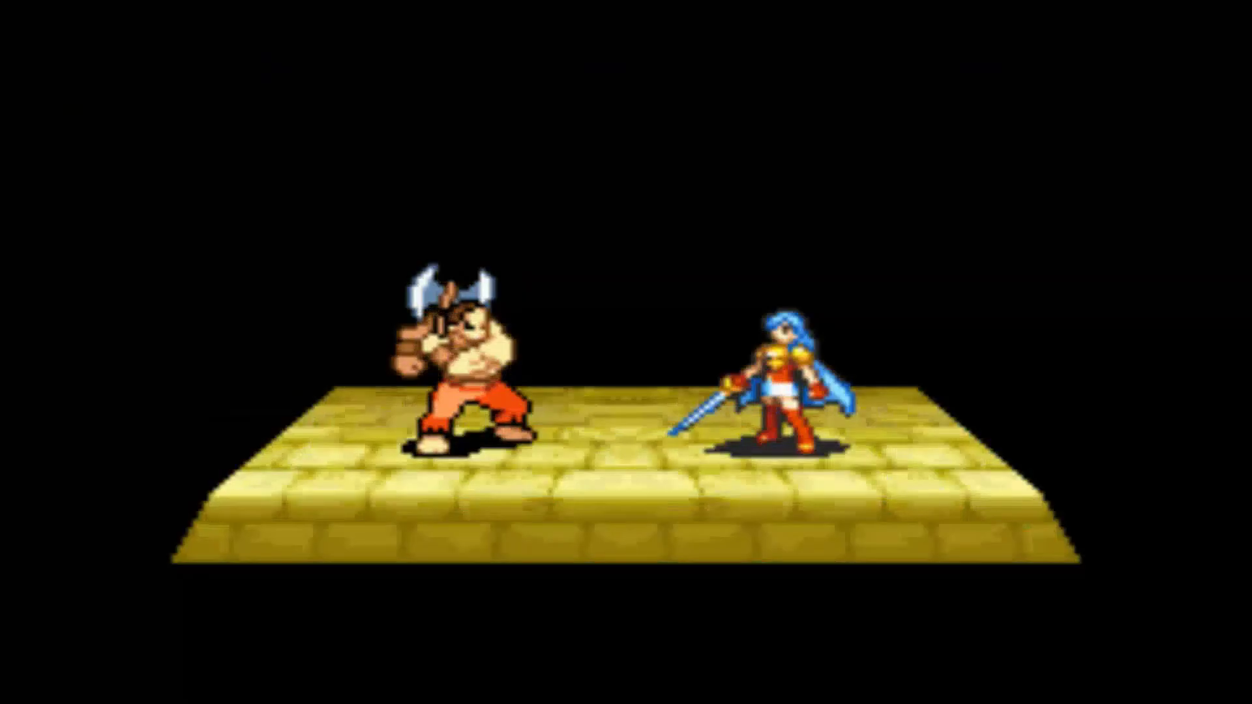
# Advance through Batta's battle dialogue and let the fight play out.
pyautogui.press('z')
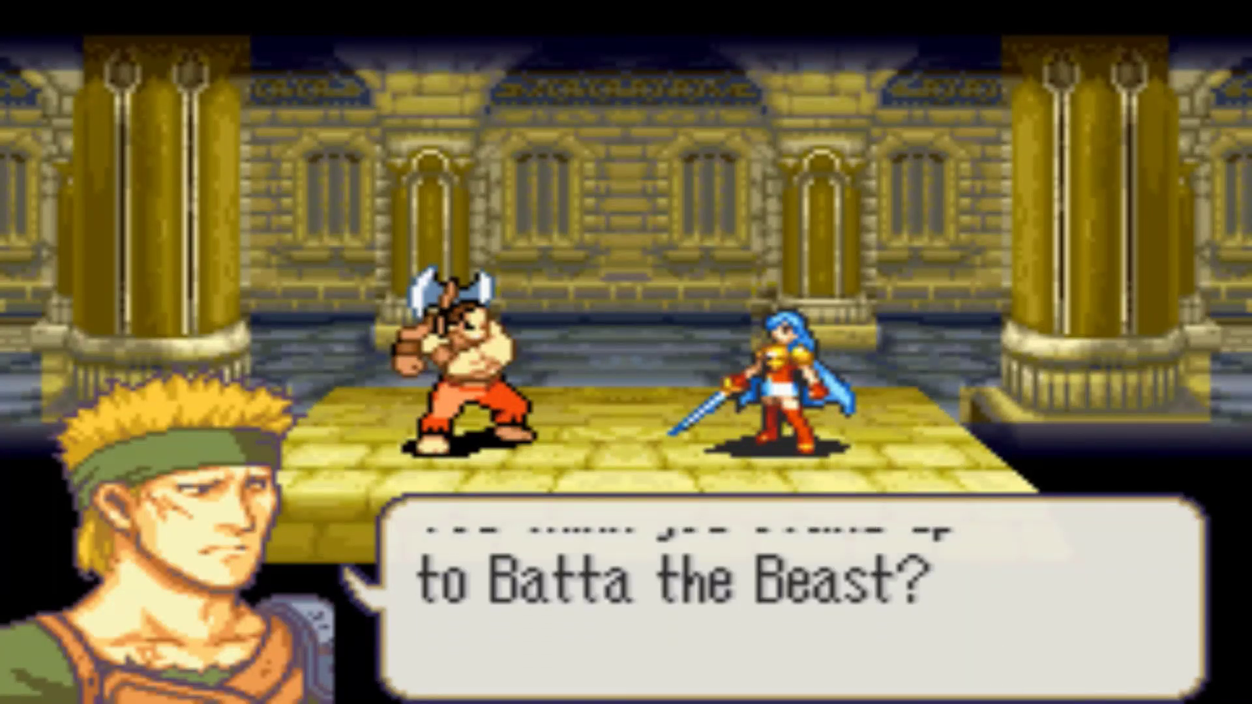
pyautogui.press('z')
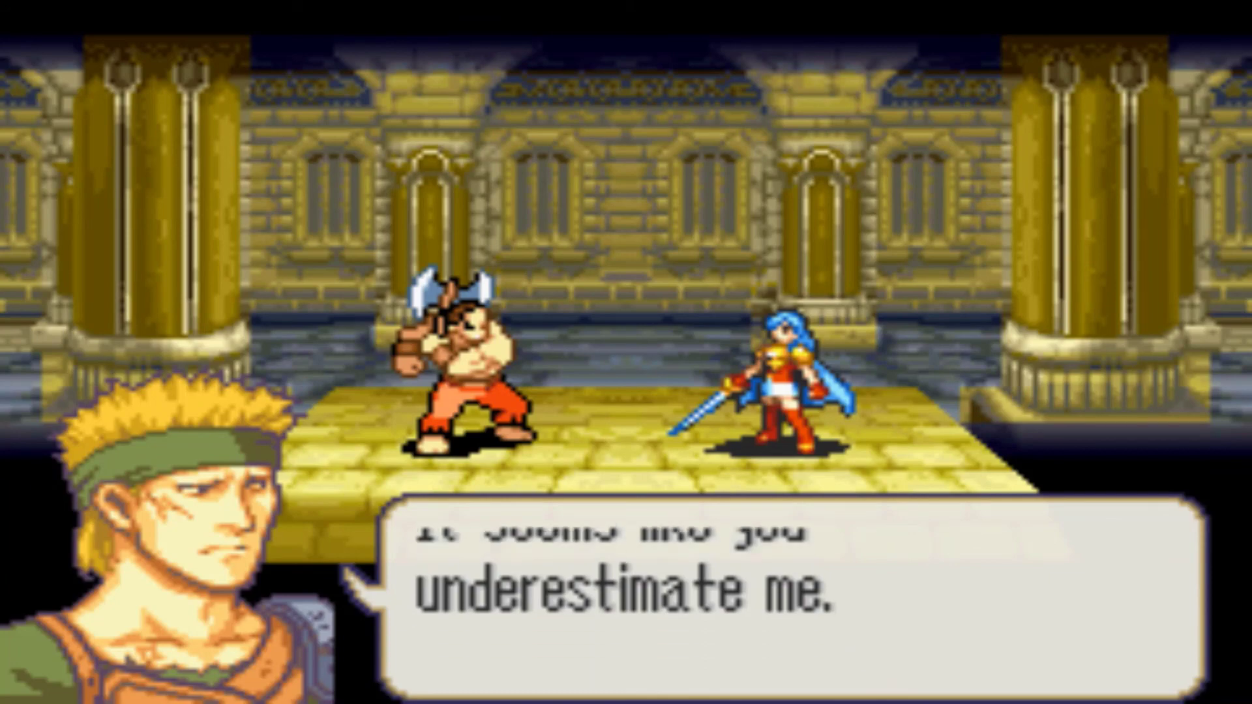
pyautogui.press('z')
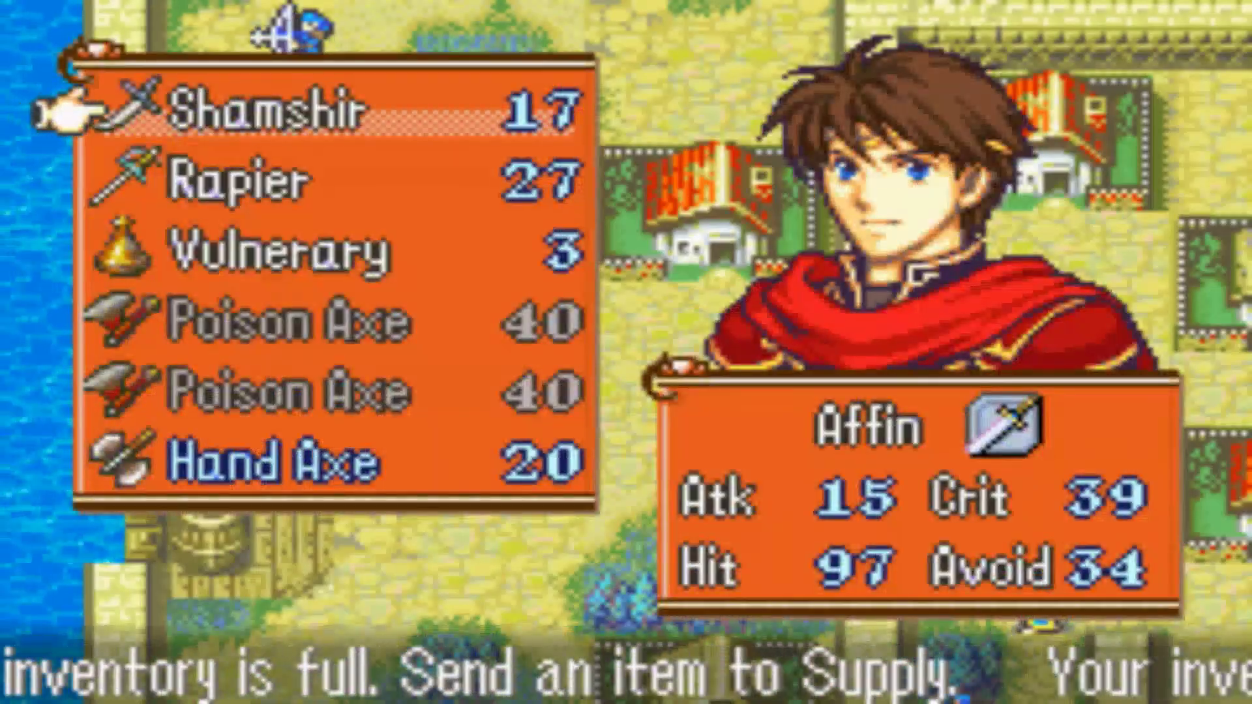
# Send the Hand Axe to Supply from Eirika's full inventory and continue to the chapter's ending scene.
pyautogui.press('Up')
pyautogui.press('x')
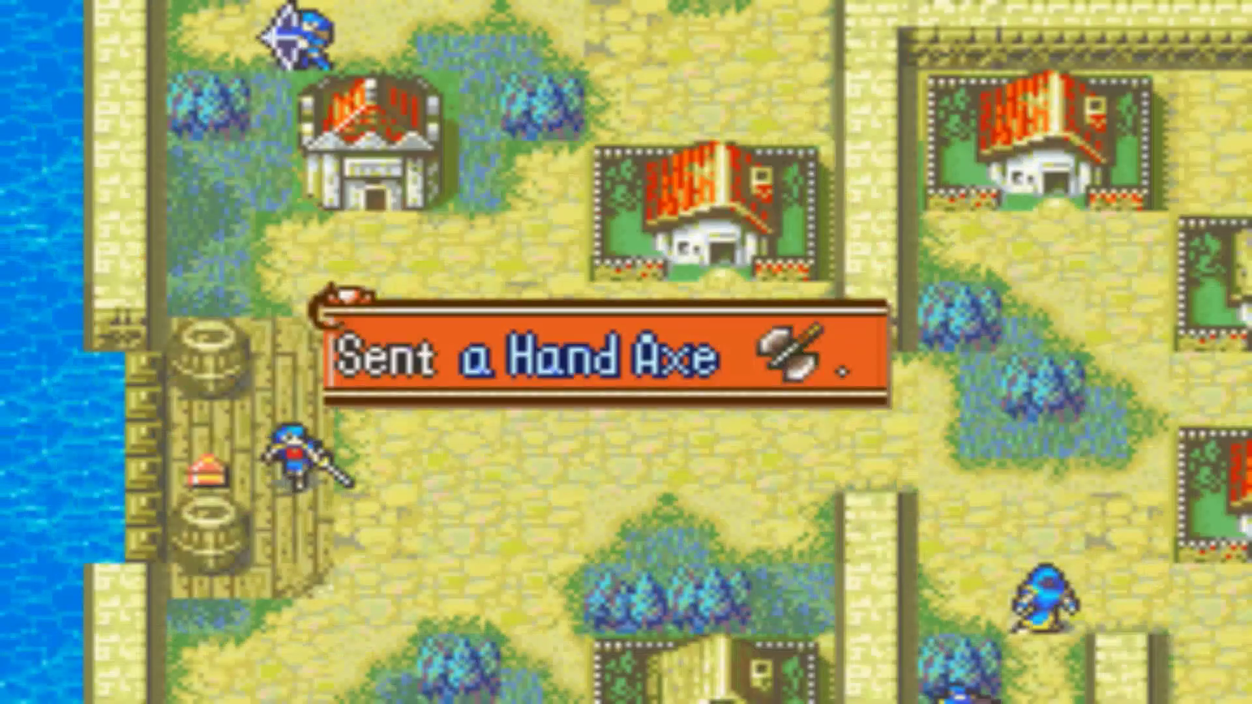
pyautogui.press('x')
pyautogui.press('Up')
pyautogui.press('x')
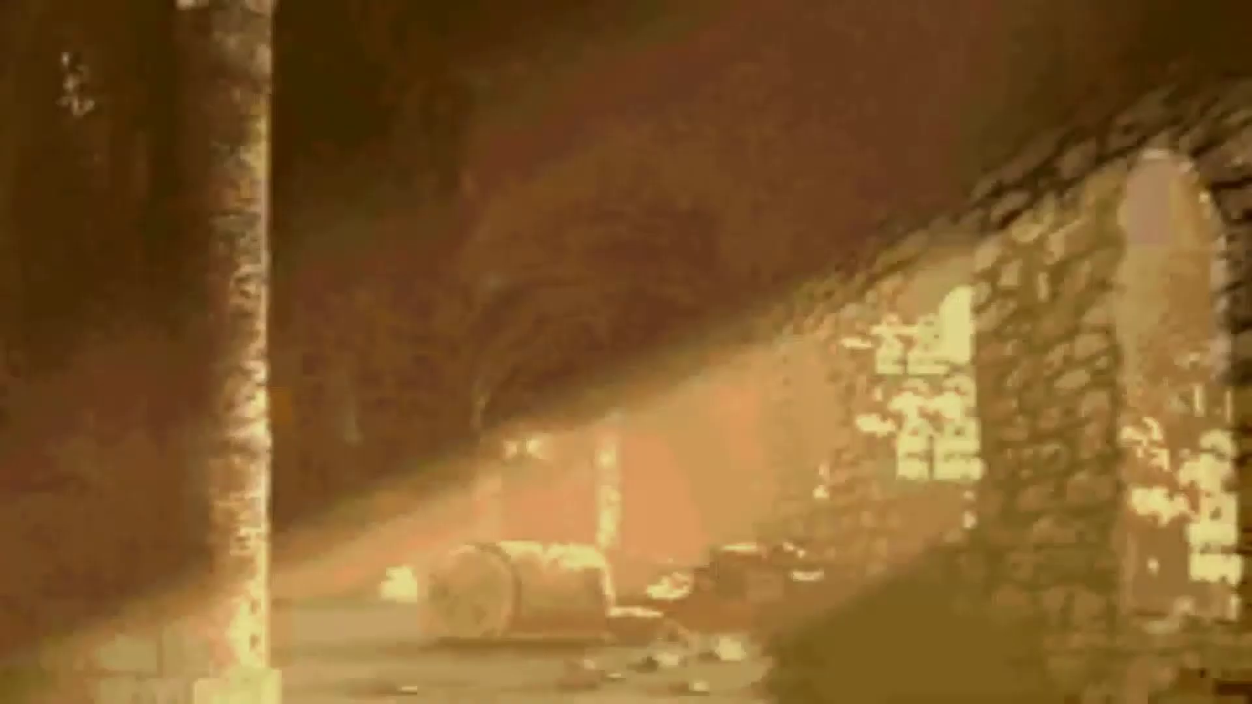